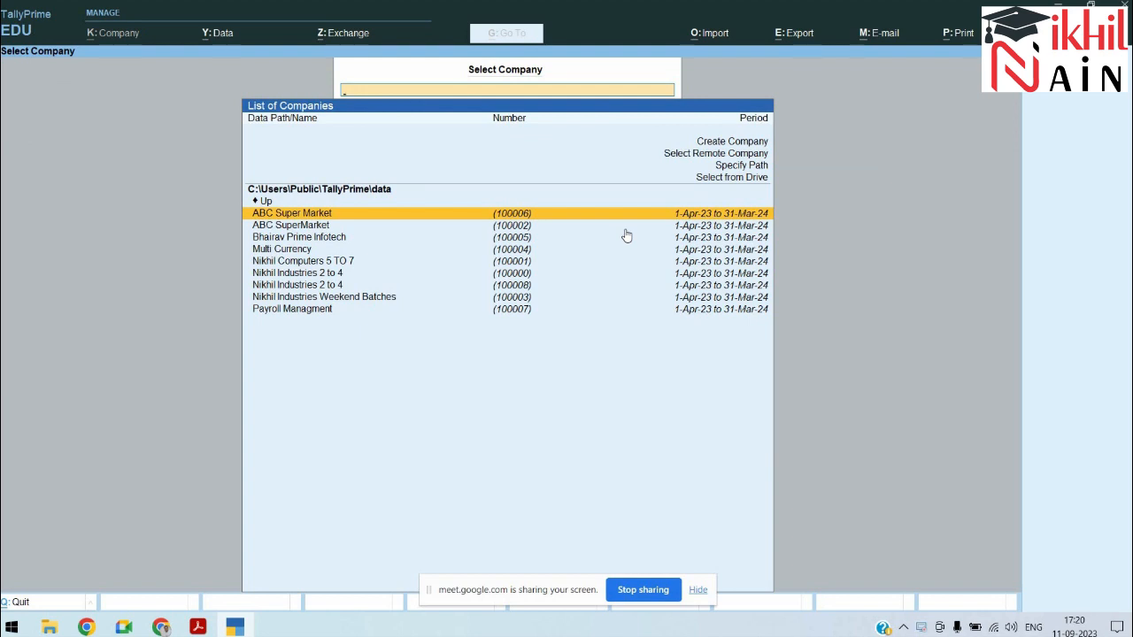
Step: Start a new company 'Nikhil Industries 5 to 7 GST' with its address, Maharashtra state and pincode
key(Up)
key(Up)
key(Up)
key(Up)
key(Up)
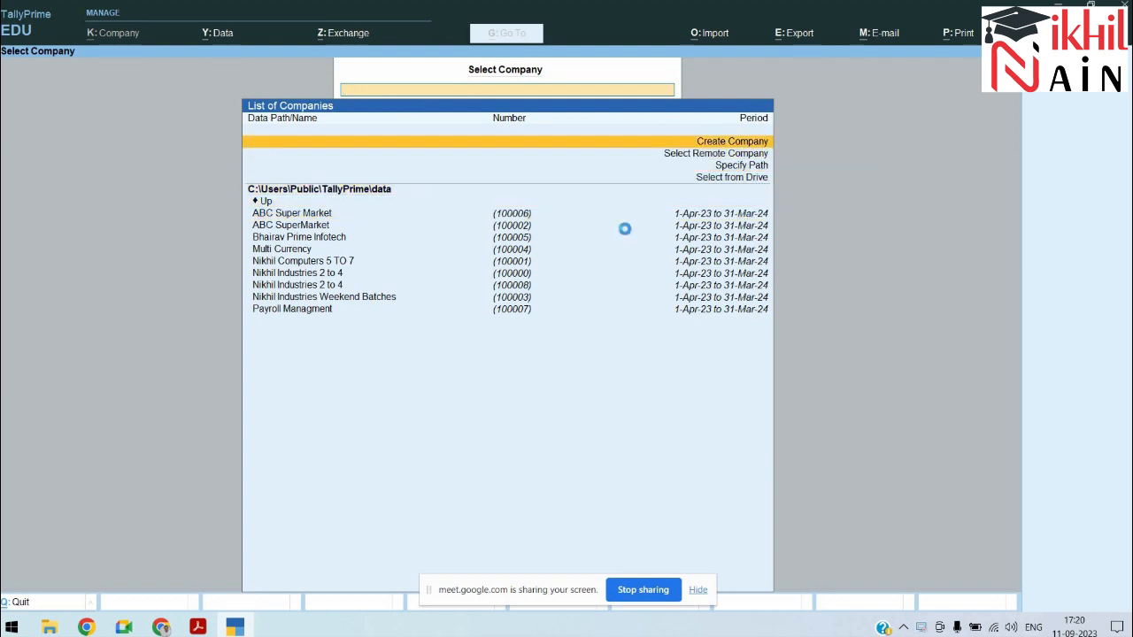
text(Nikhil Industries 5 to 7 GST)
key(Return)
key(Return)
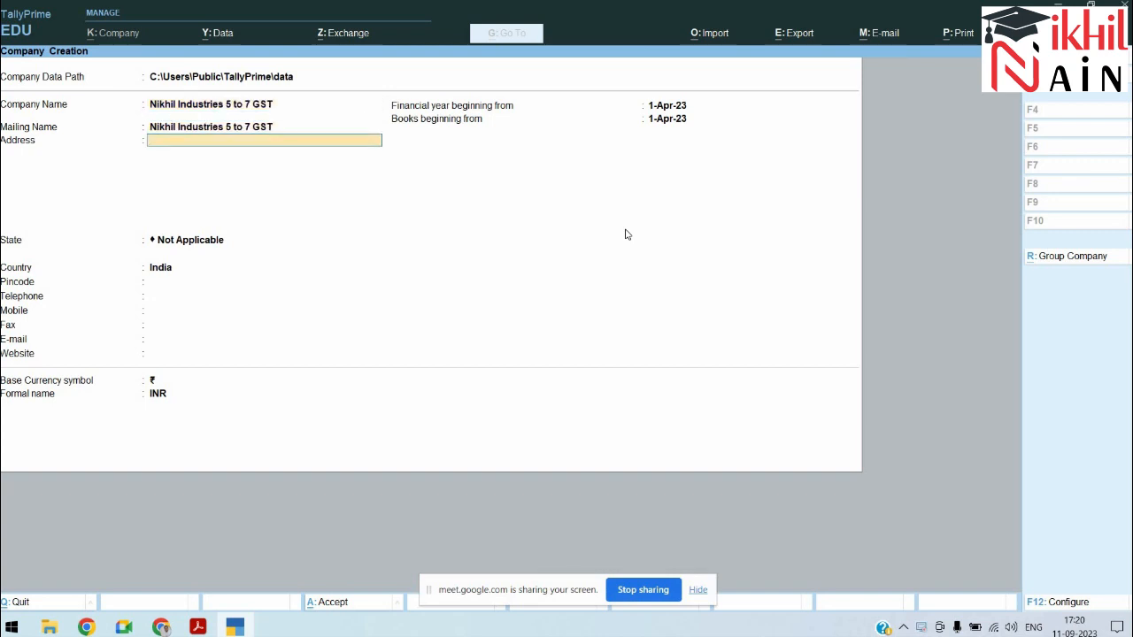
text(Mira Road)
key(Return)
key(Return)
text(Maha)
key(Return)
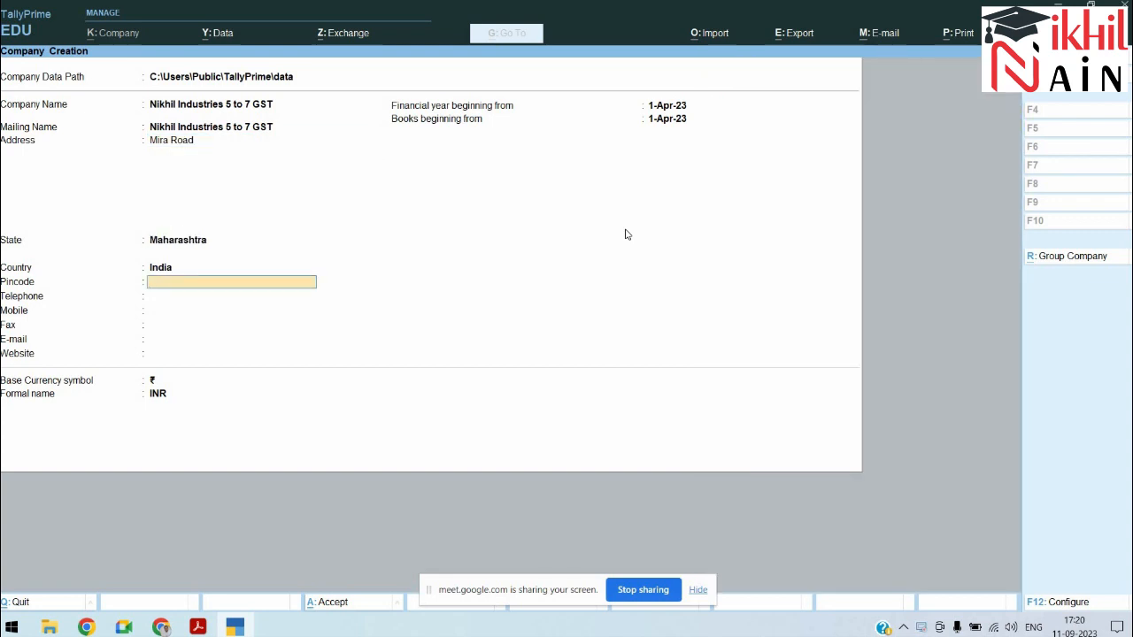
text(40006)
key(BackSpace)
key(BackSpace)
key(BackSpace)
text(1107)
key(Return)
Step: Fill in the company's telephone, mobile, e-mail and website, then accept the company form
text(65545714)
key(Return)
key(Return)
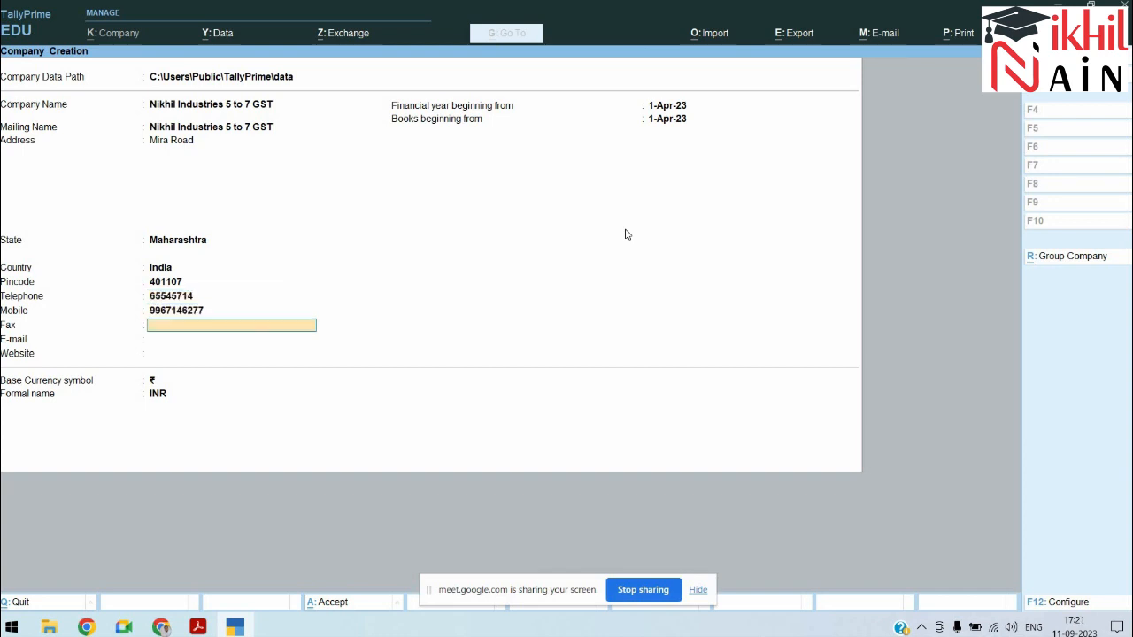
key(Return)
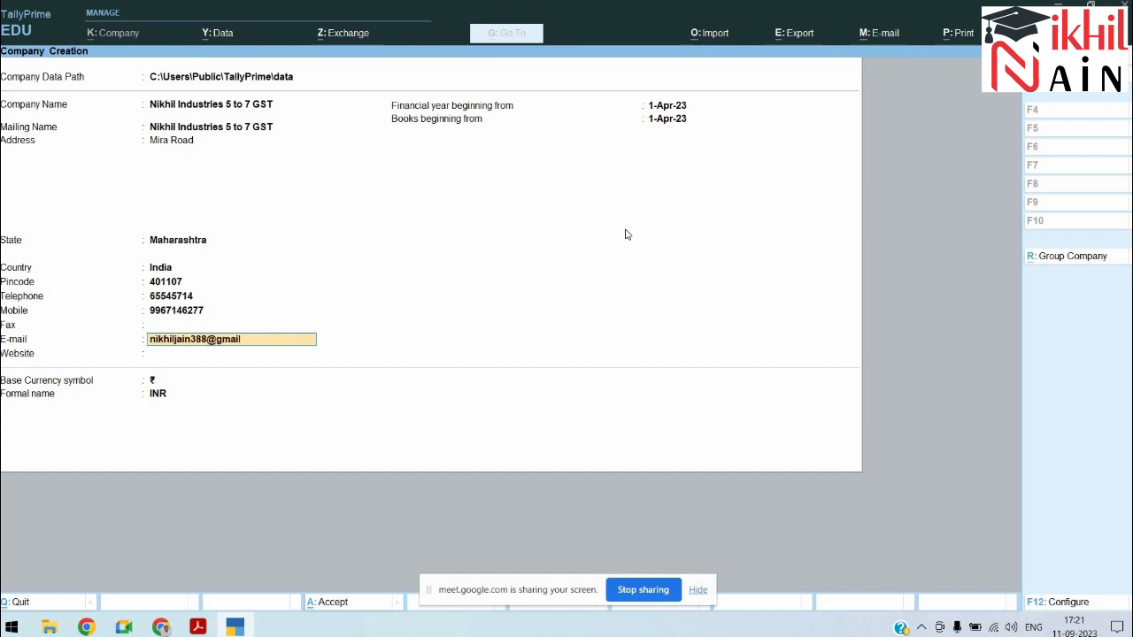
key(Return)
text(www.youtube.com\C\@)
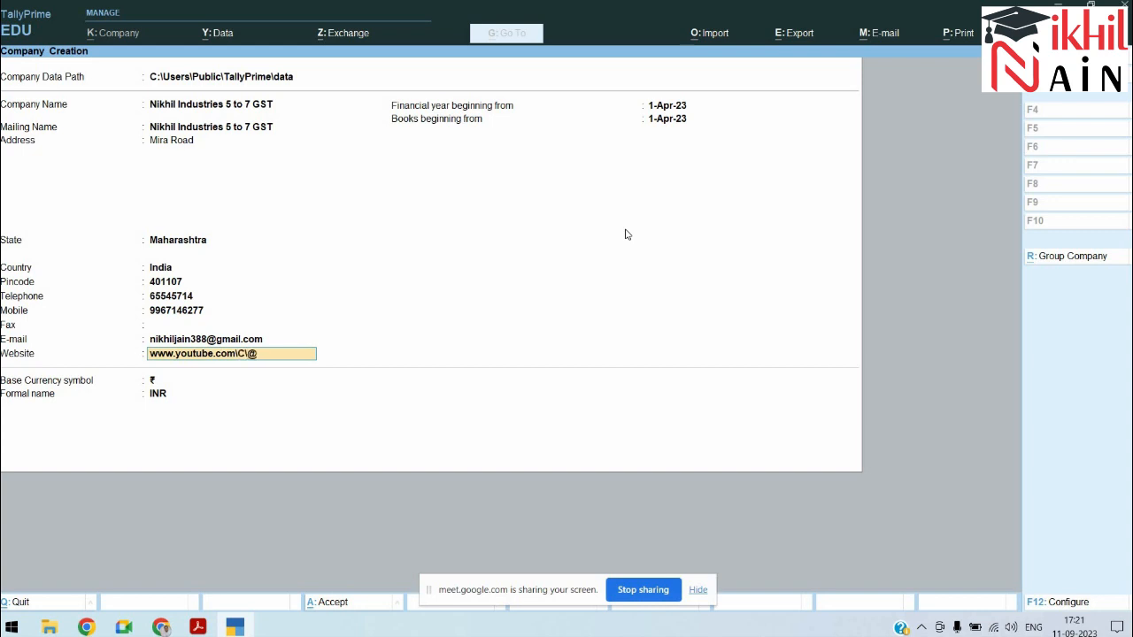
text(Sirjinikhiljai)
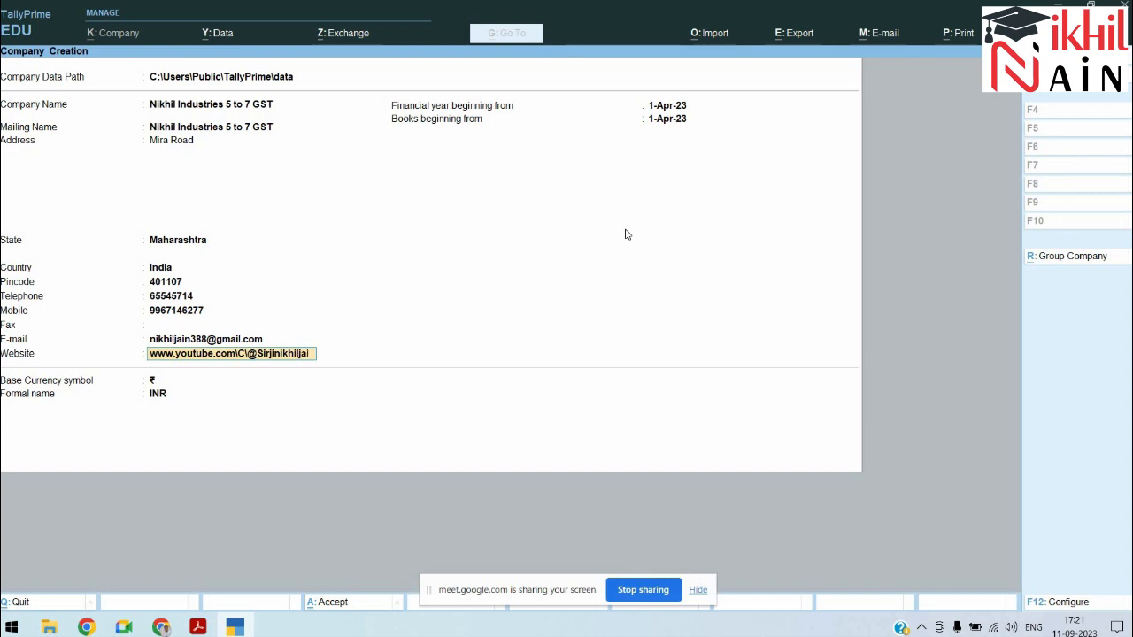
text(n)
key(Return)
key(Return)
key(Return)
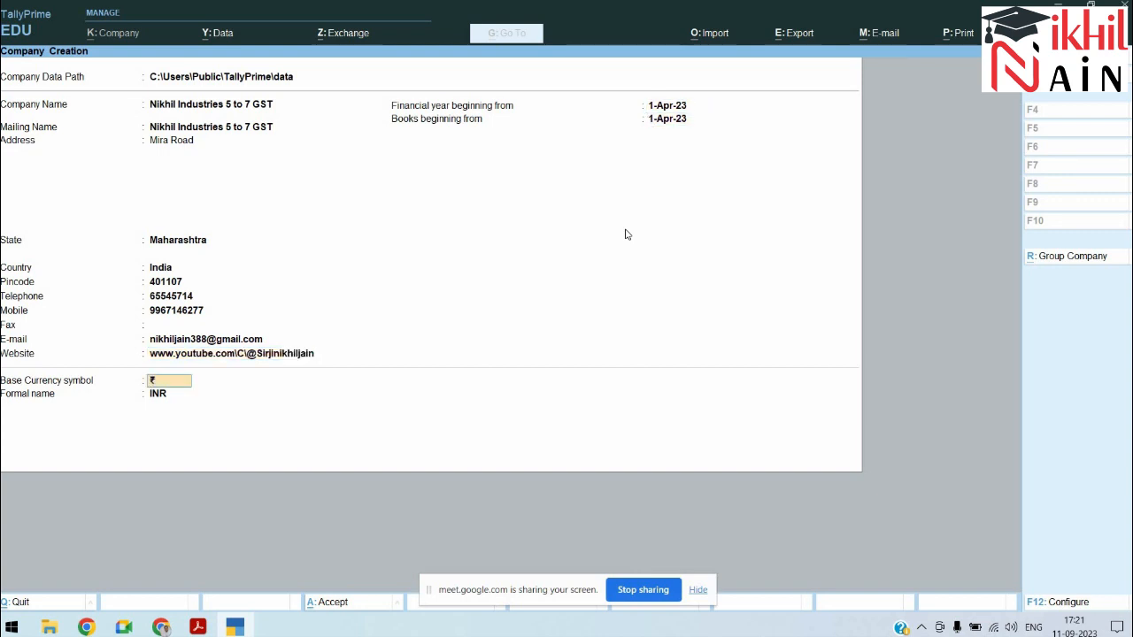
key(Return)
key(Return)
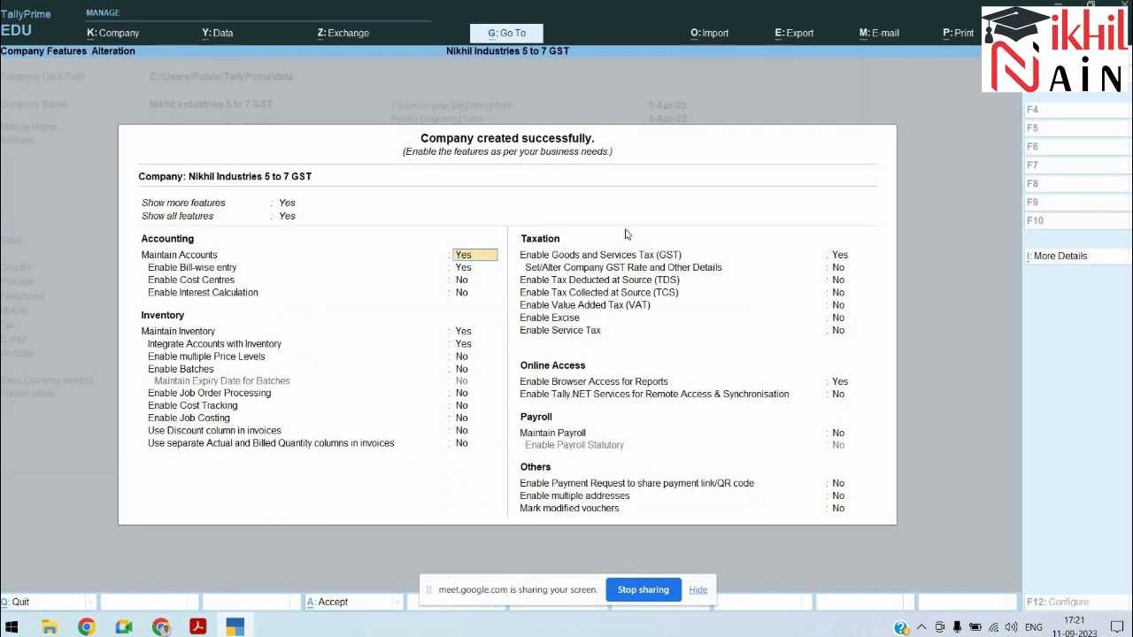
Step: Enable GST with state Maharashtra, Regular registration and No for other territory assessee
key(Return)
key(Return)
key(Return)
key(Return)
key(Return)
key(Return)
key(Return)
key(Return)
key(Return)
key(Return)
key(Return)
key(Return)
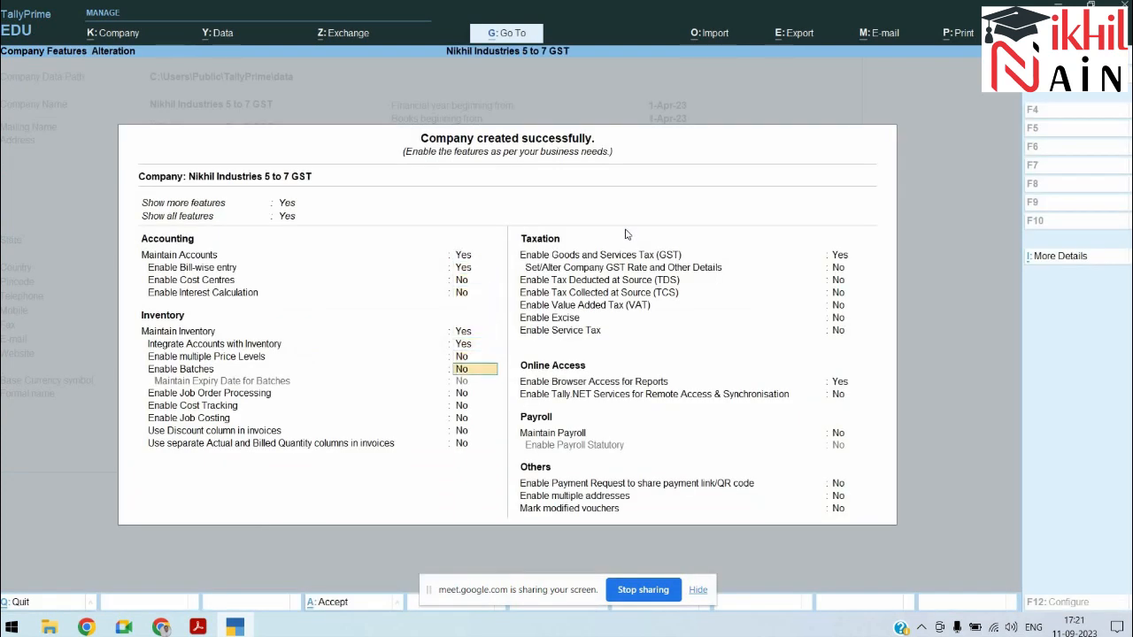
key(Return)
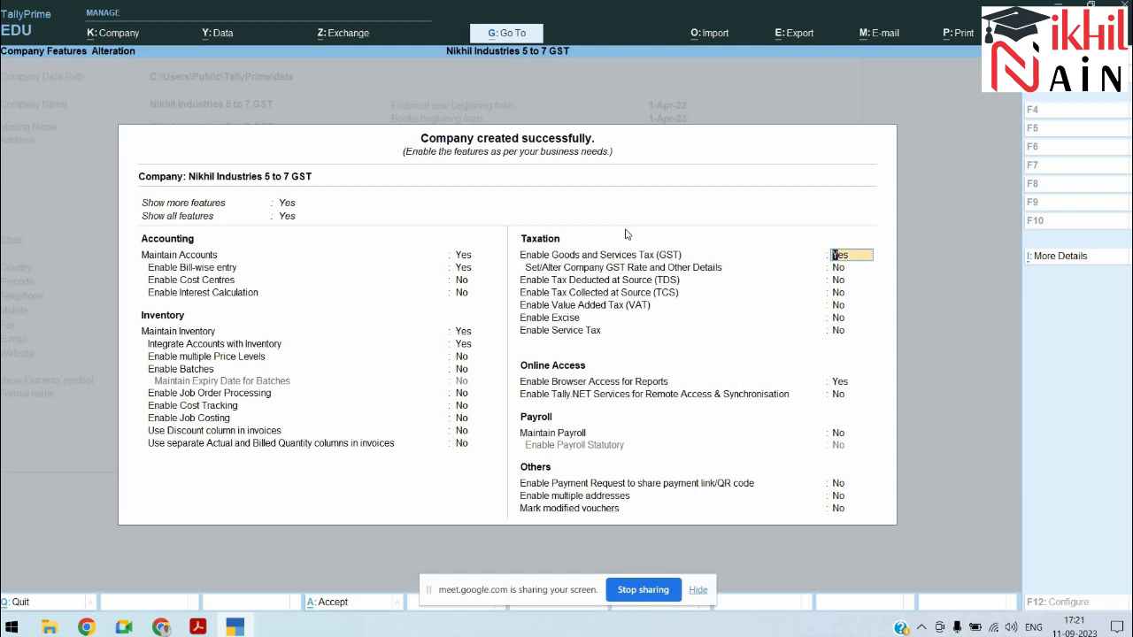
key(Return)
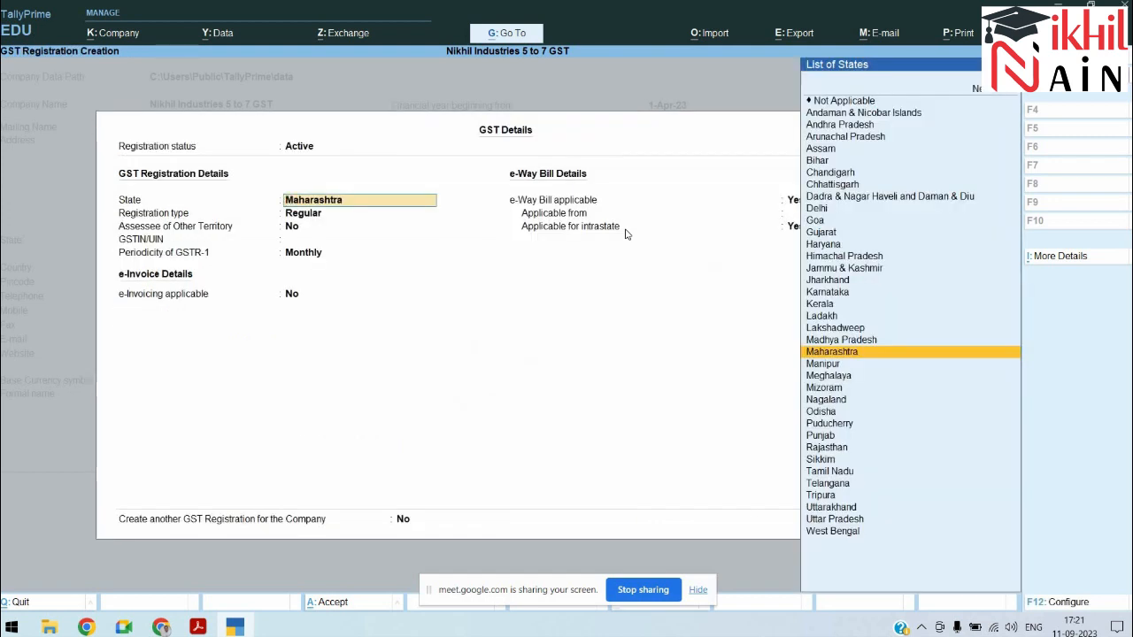
key(shift+Tab)
key(Return)
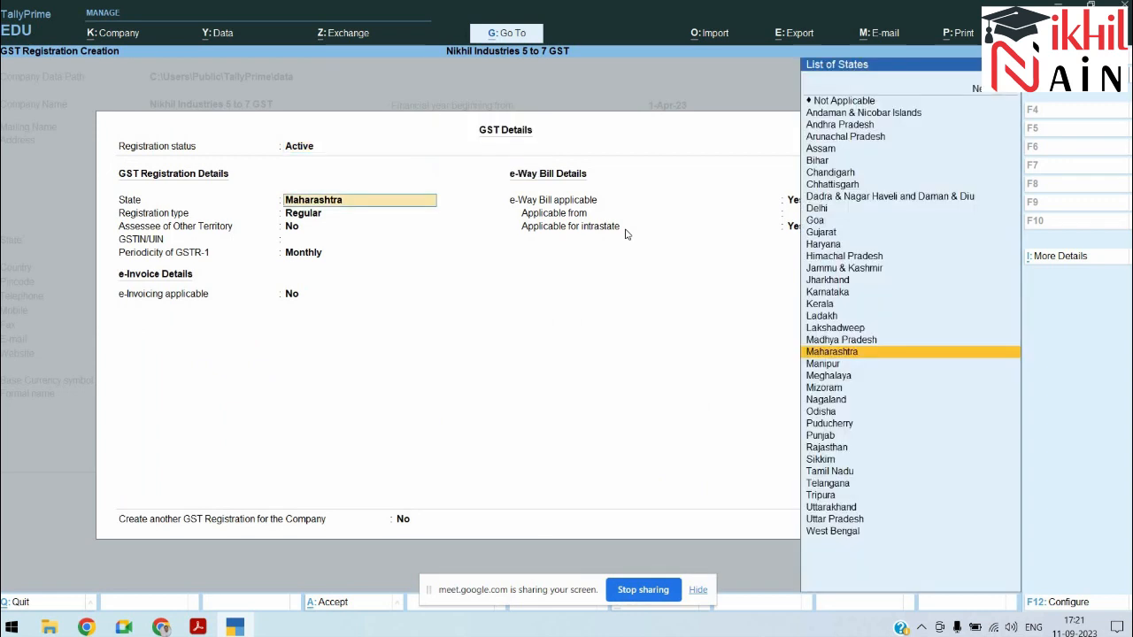
key(Return)
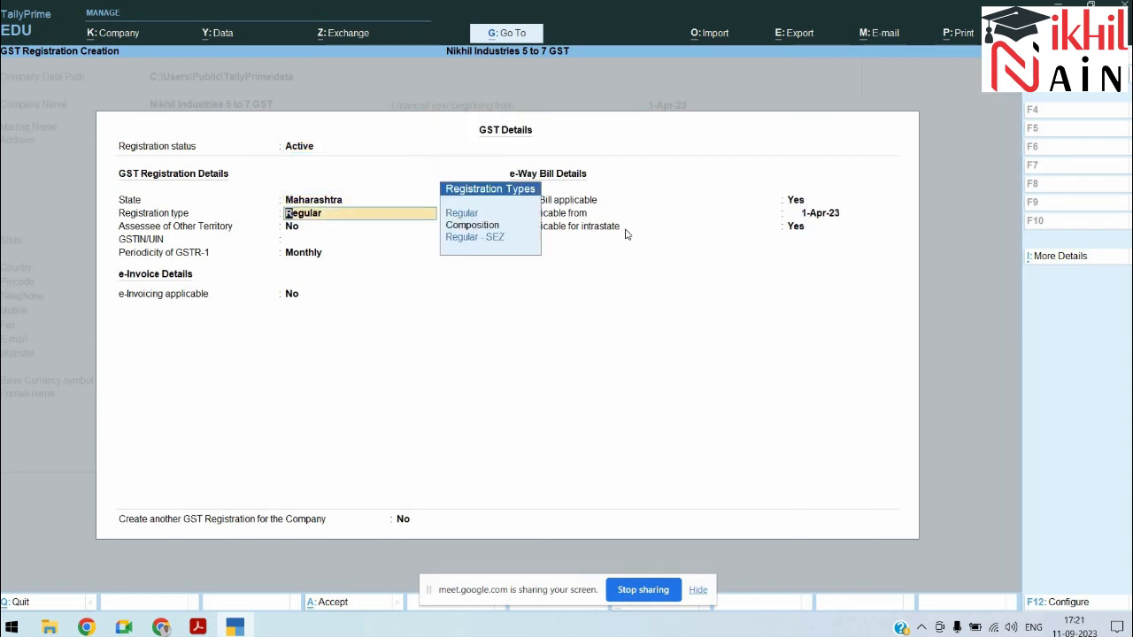
key(Return)
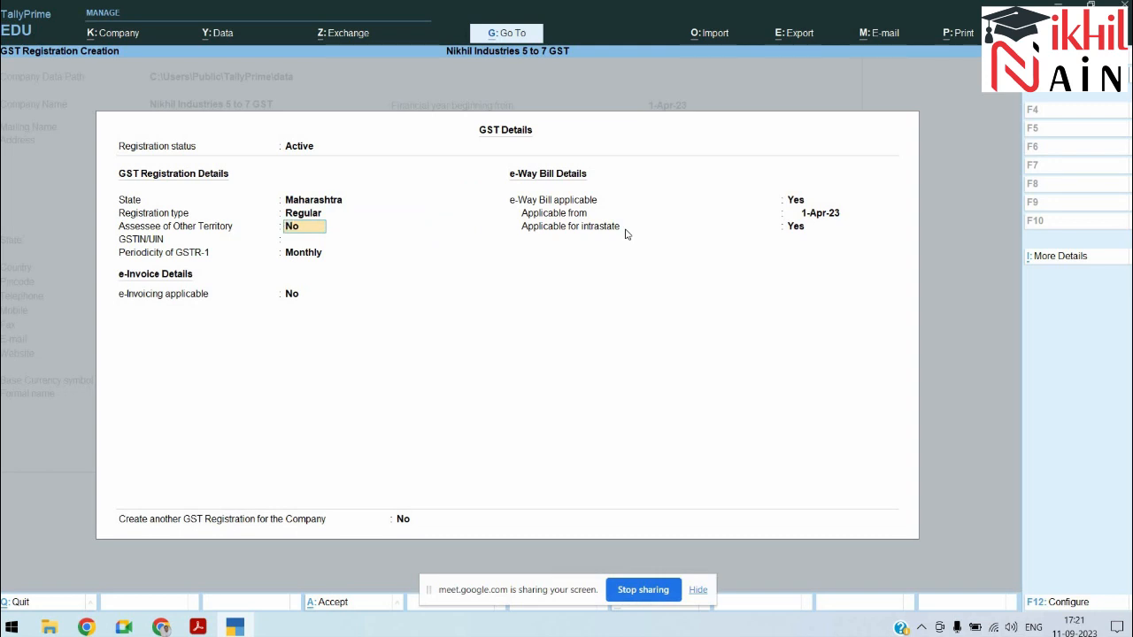
key(Return)
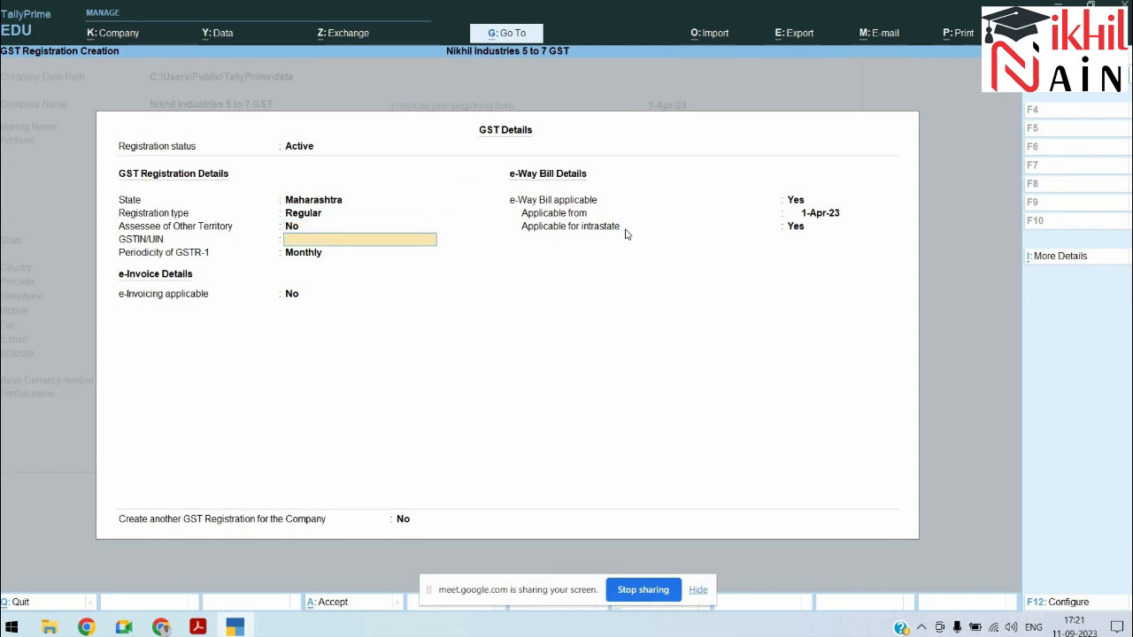
Step: Enter the company's GSTIN from the reference PDF and accept it
key(alt+Tab)
key(Tab)
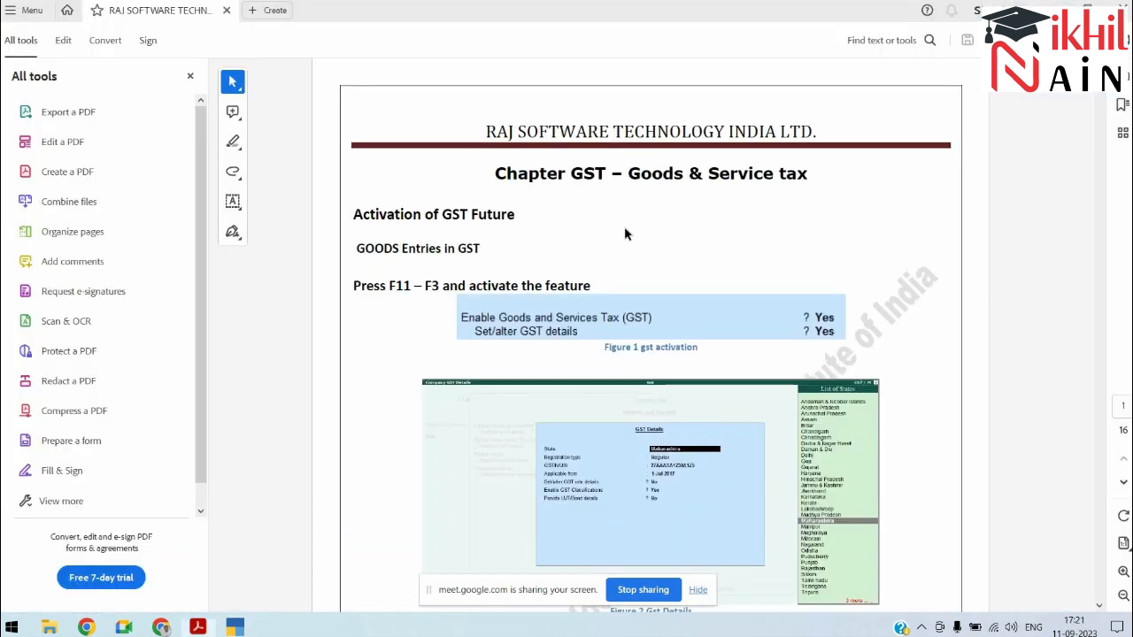
scroll(625, 233, down, 3)
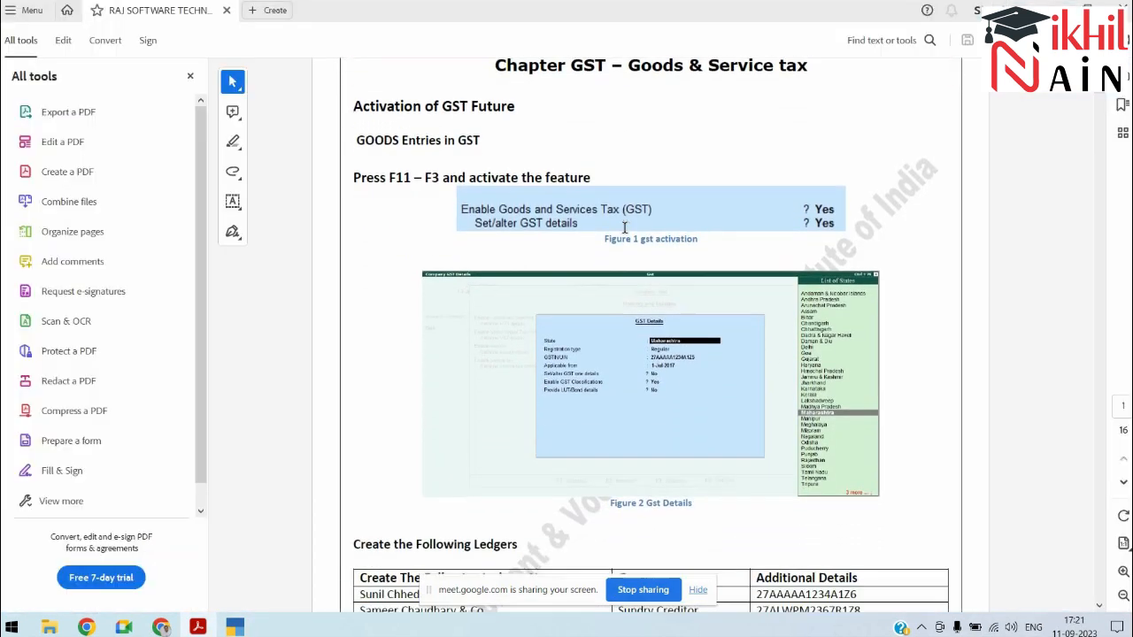
key(alt+Tab)
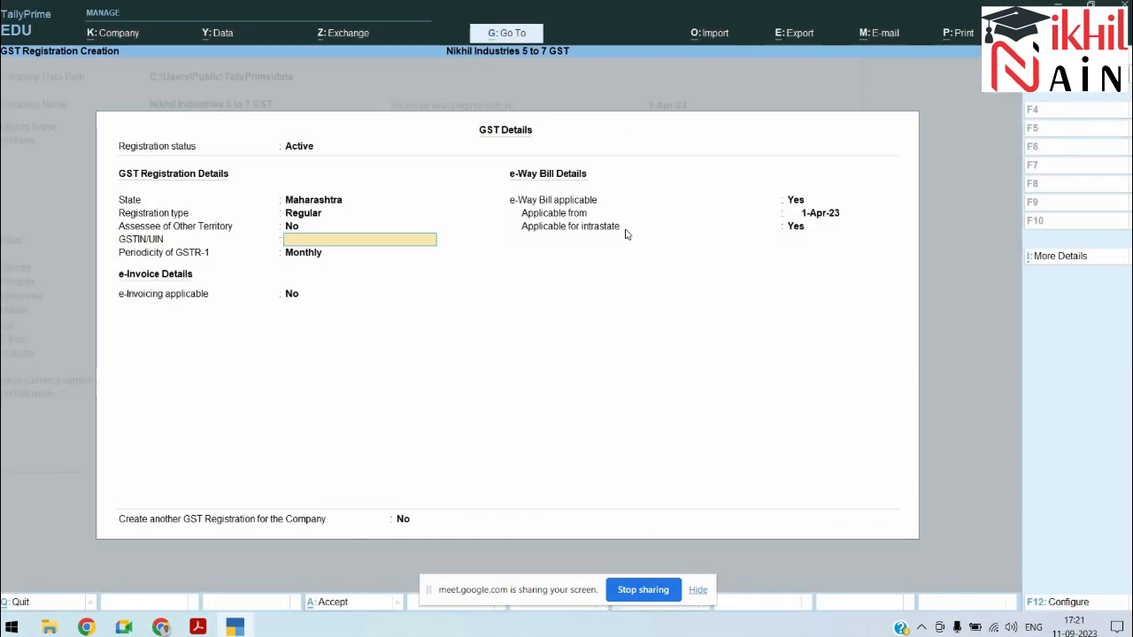
text(27)
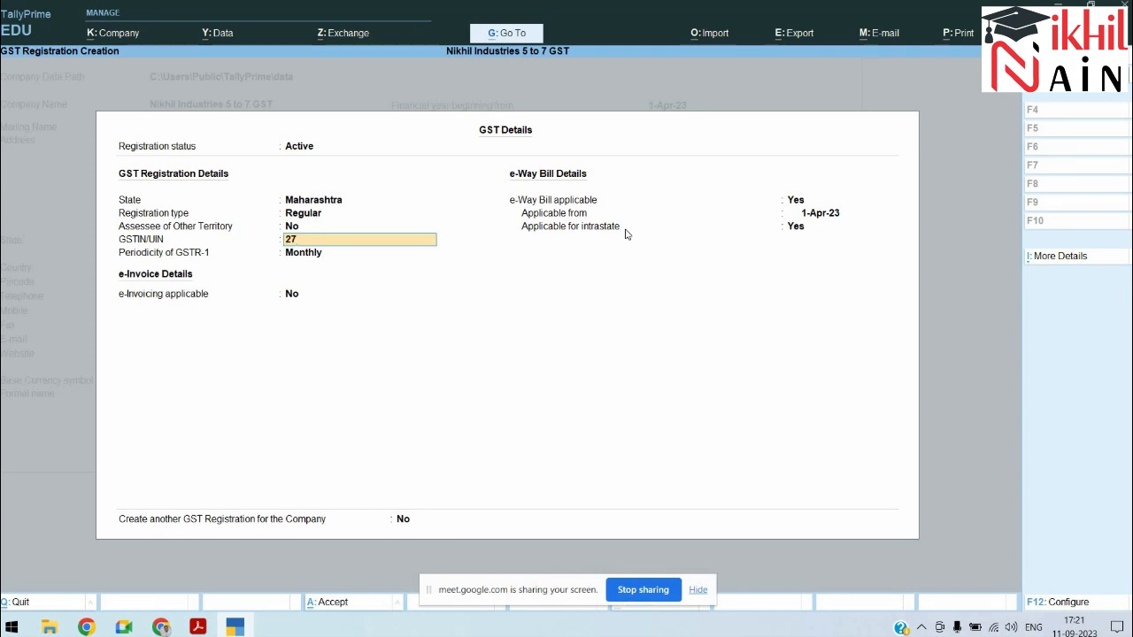
key(alt+Tab)
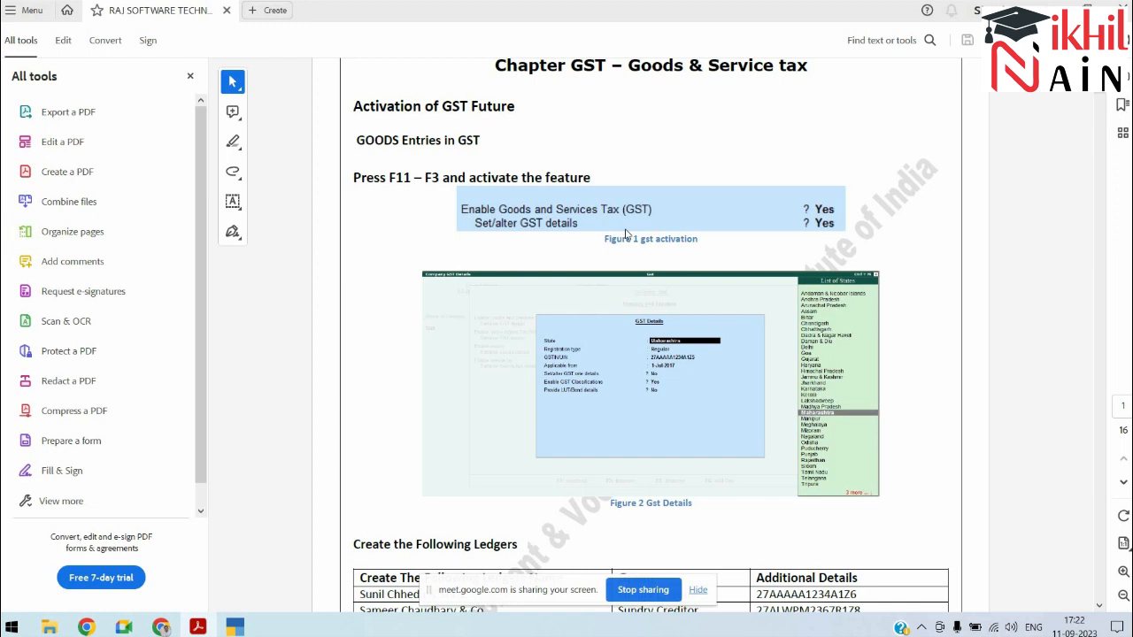
key(alt+Tab)
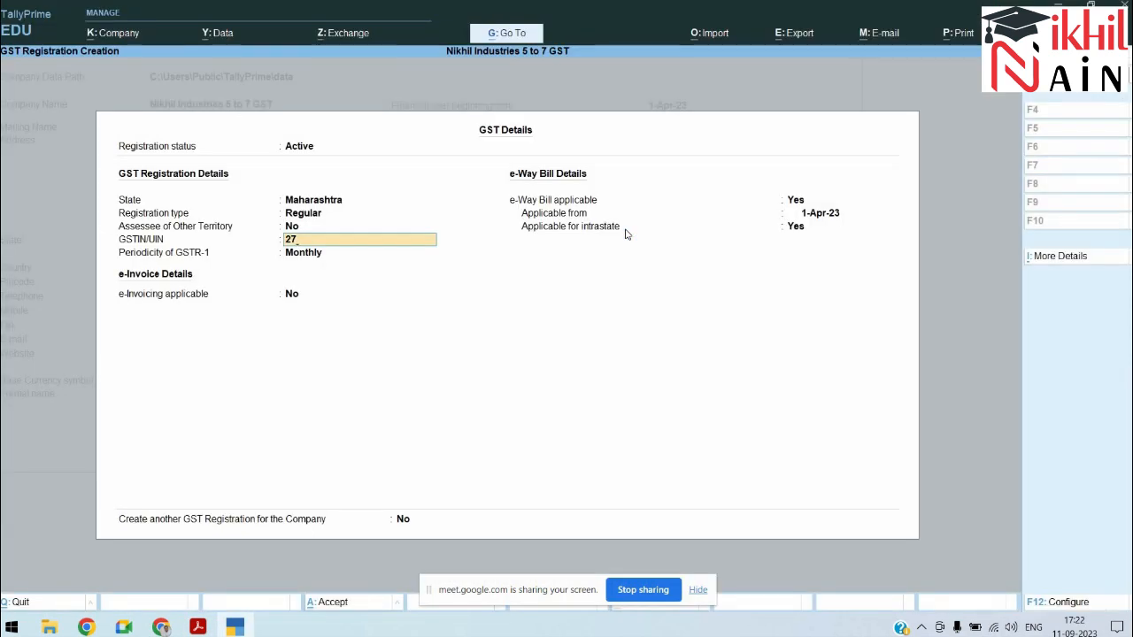
text(7ABCDE)
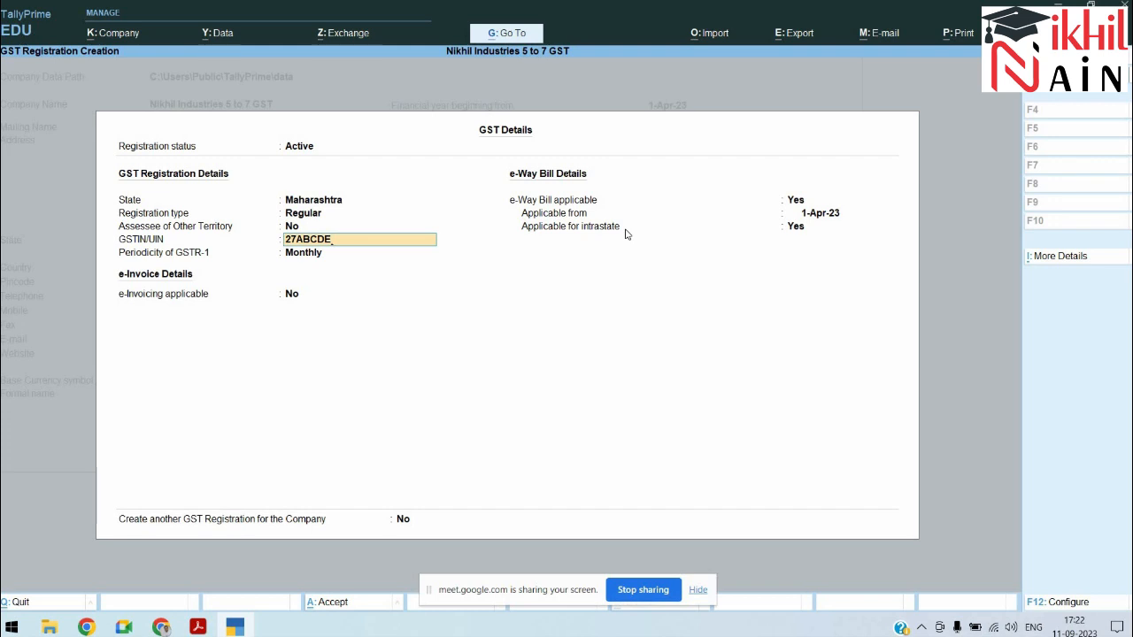
text(1234A1Z5)
key(Return)
key(Return)
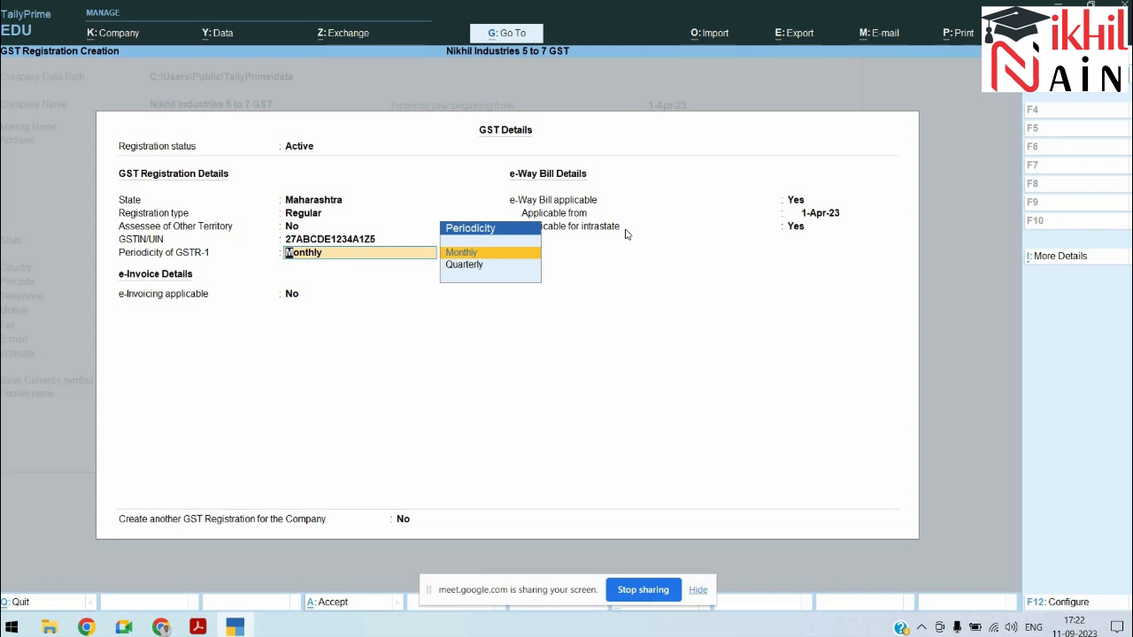
Step: Keep GSTR-1 periodicity as Monthly and e-invoicing applicable as No
key(Down)
key(Up)
key(Return)
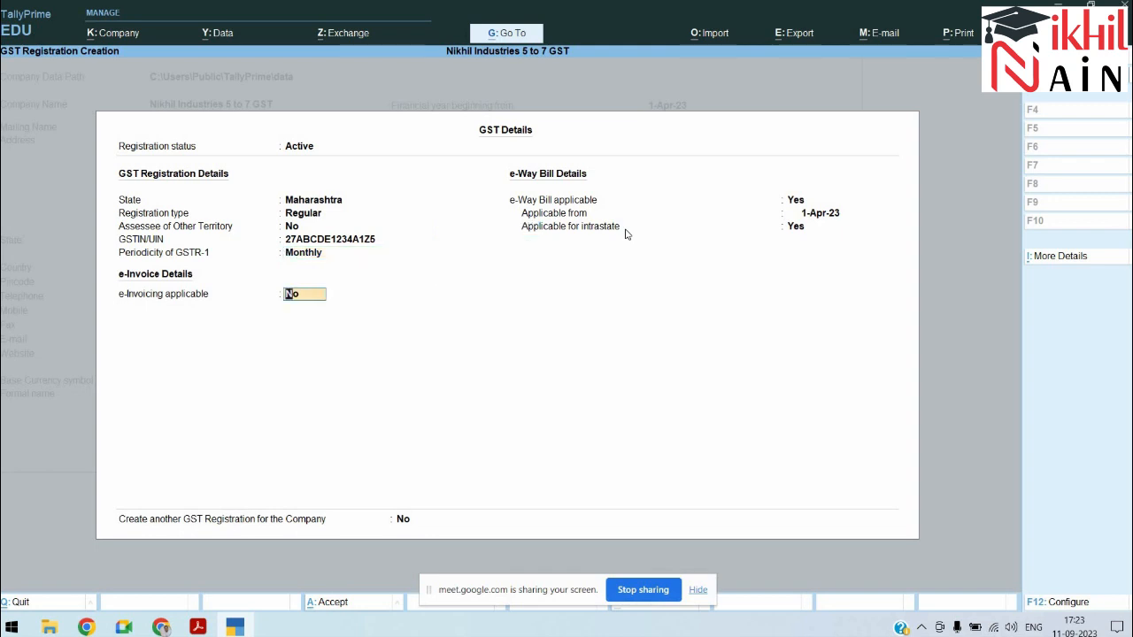
key(Return)
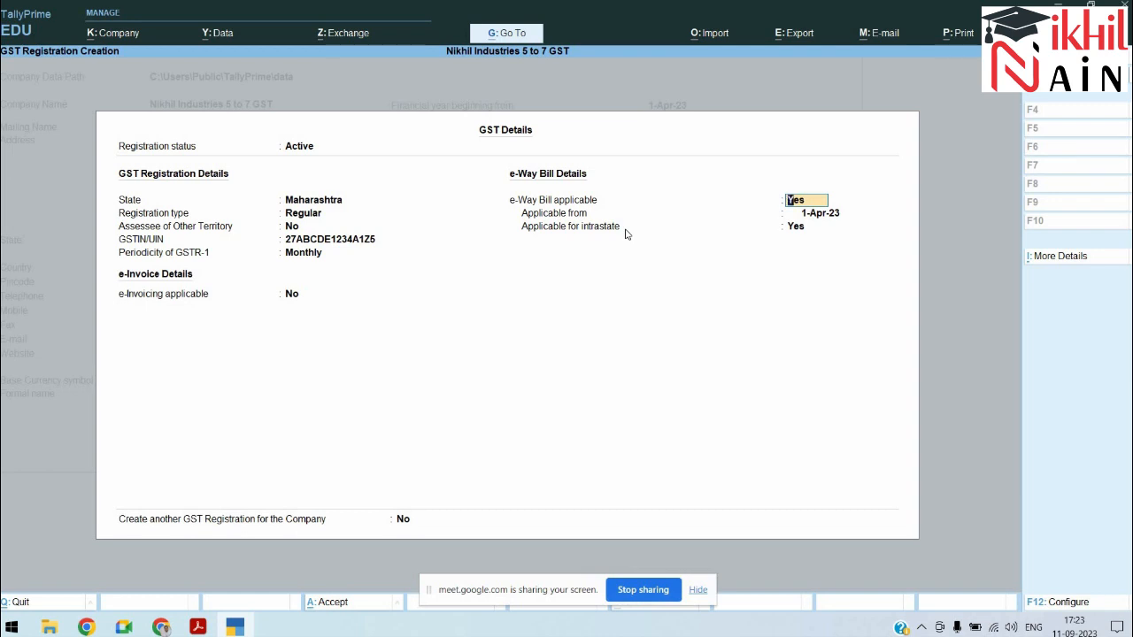
Step: Accept the e-Way Bill settings and save the GST details back to Company Features
key(Return)
key(Return)
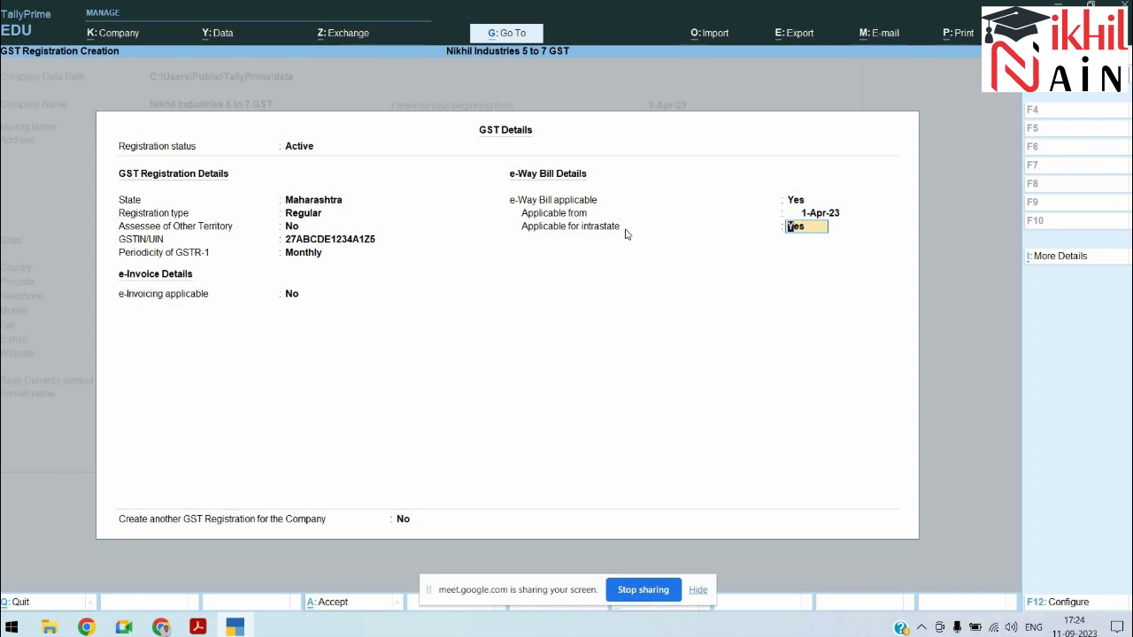
key(Return)
key(Return)
key(Return)
key(Return)
key(Return)
key(Return)
key(Return)
key(Return)
key(Return)
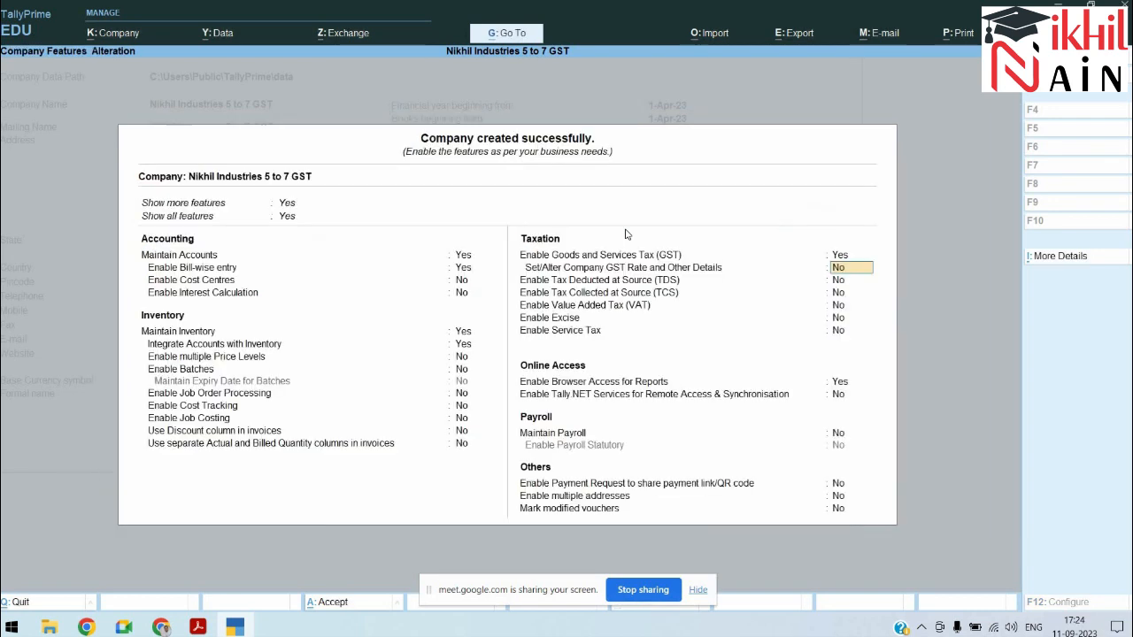
key(Return)
key(Return)
key(Return)
key(Return)
key(Return)
key(Return)
key(Return)
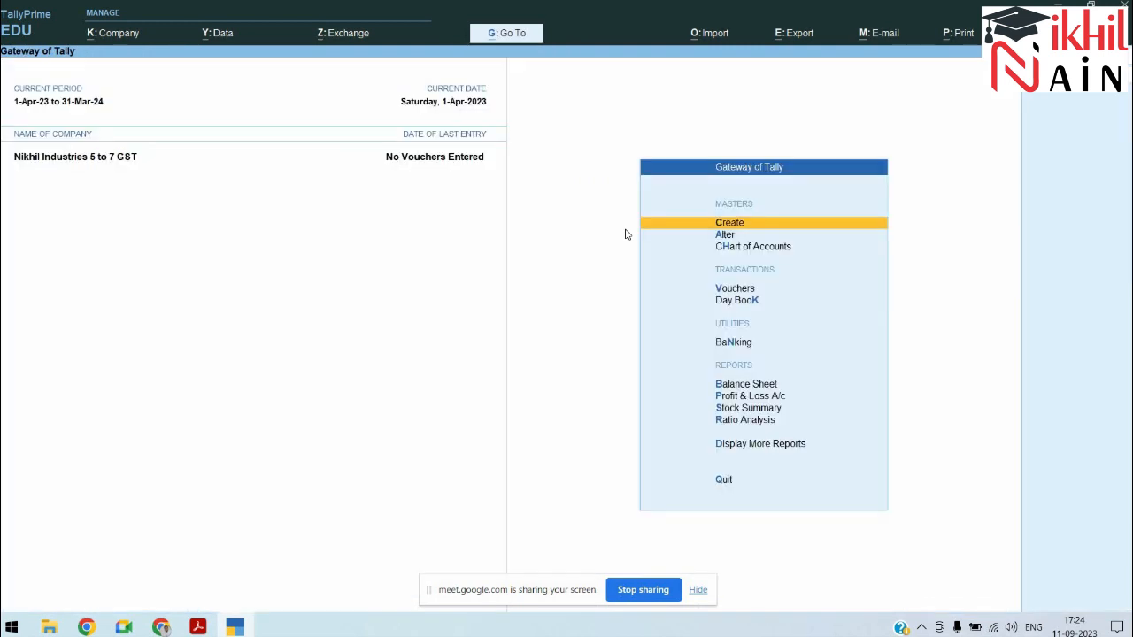
Step: Scroll the PDF to the ledger table, hide the tools panel and zoom to 150%
key(alt+Tab)
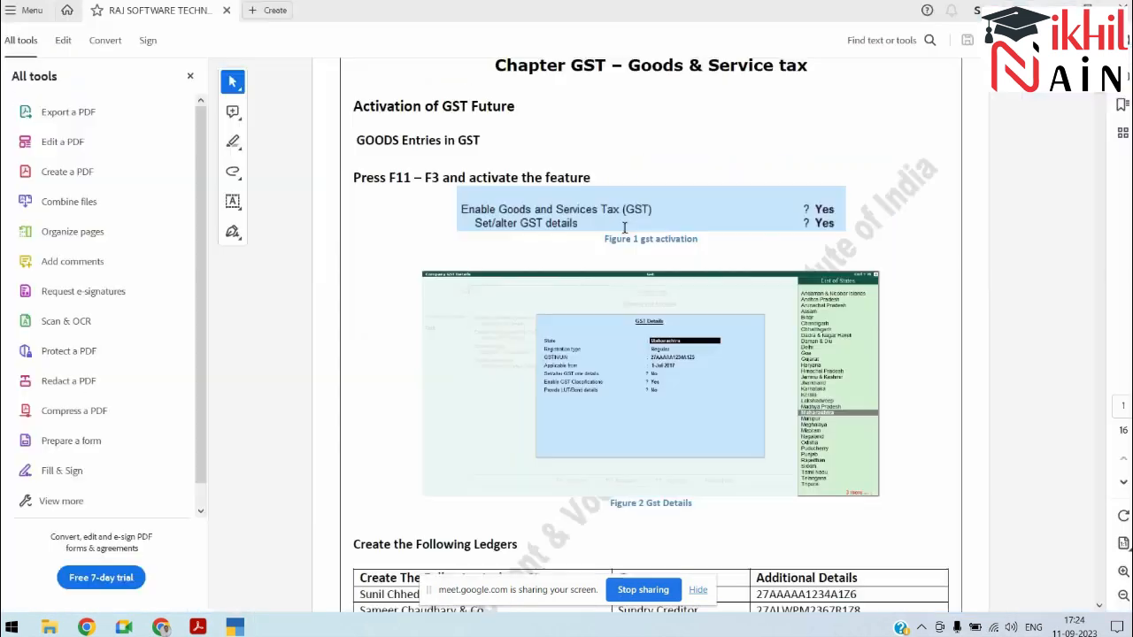
scroll(624, 228, down, 2)
scroll(624, 228, down, 5)
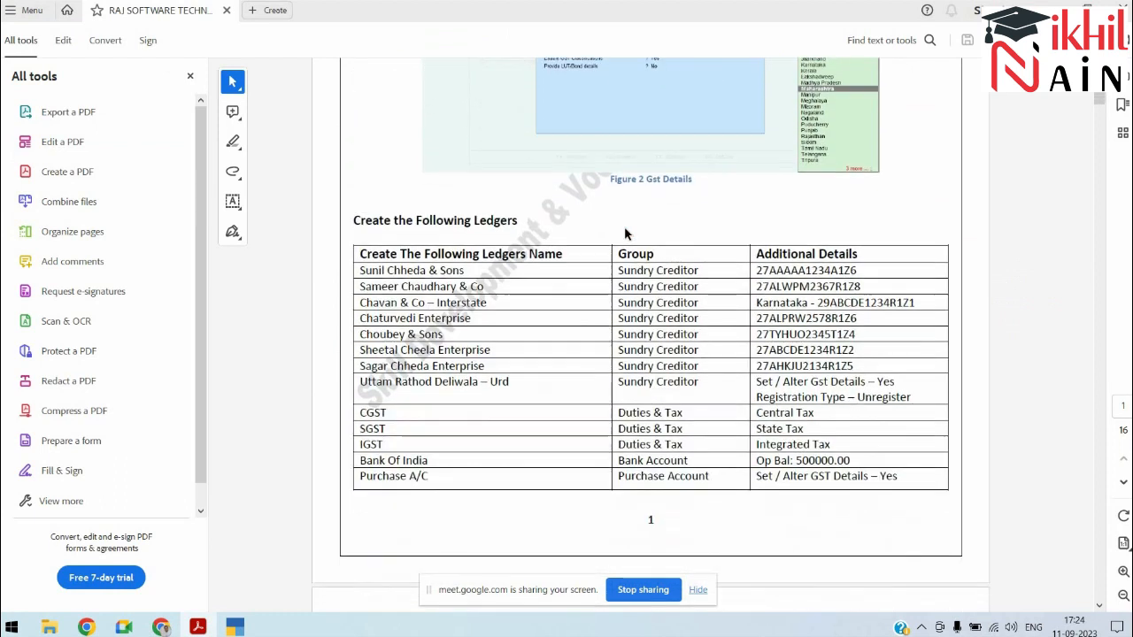
click(189, 76)
key(ctrl+plus)
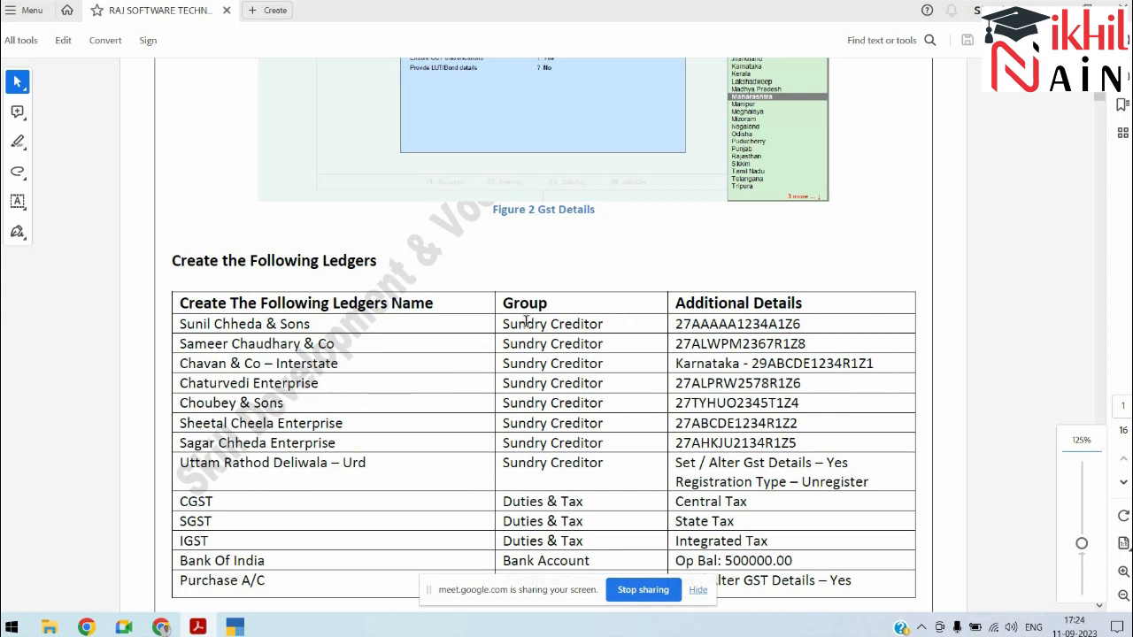
scroll(526, 321, down, 2)
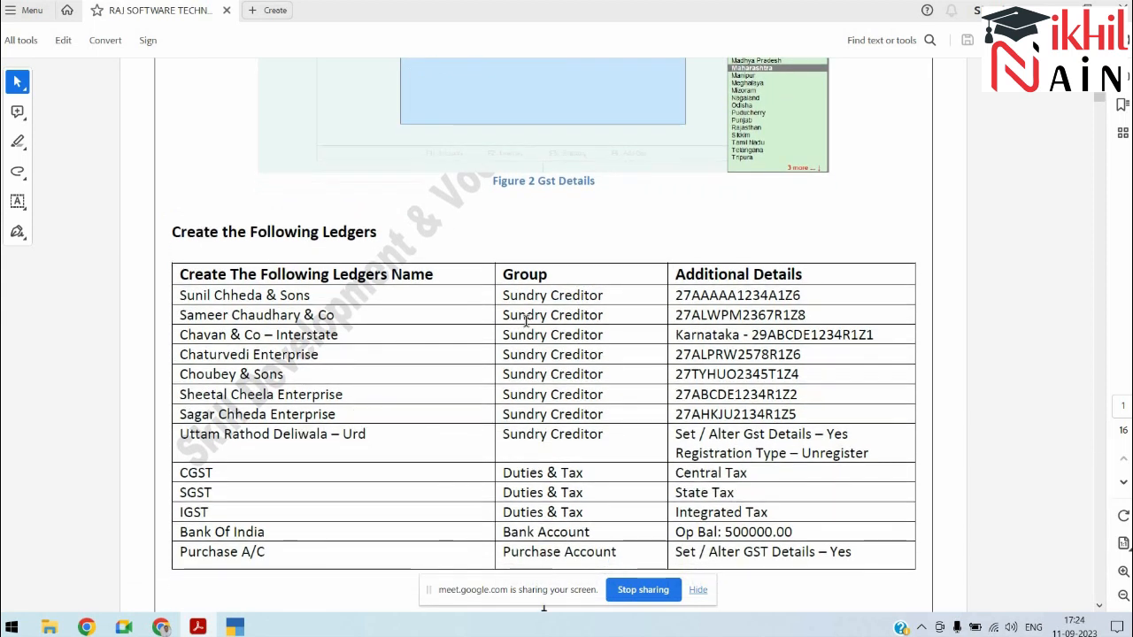
key(ctrl+plus)
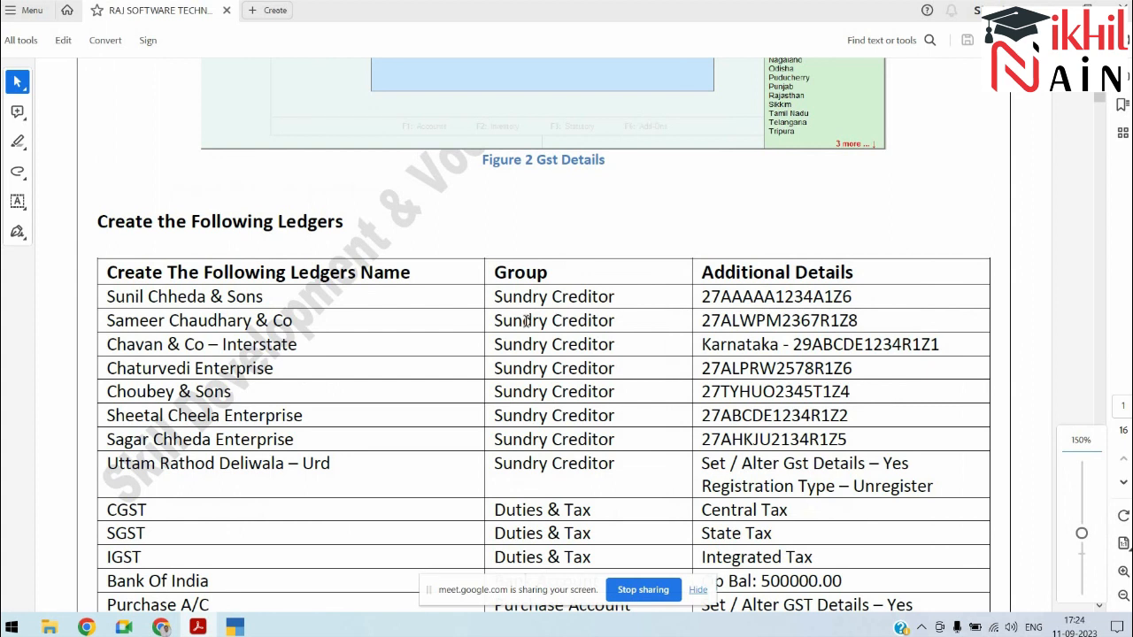
key(alt+Tab)
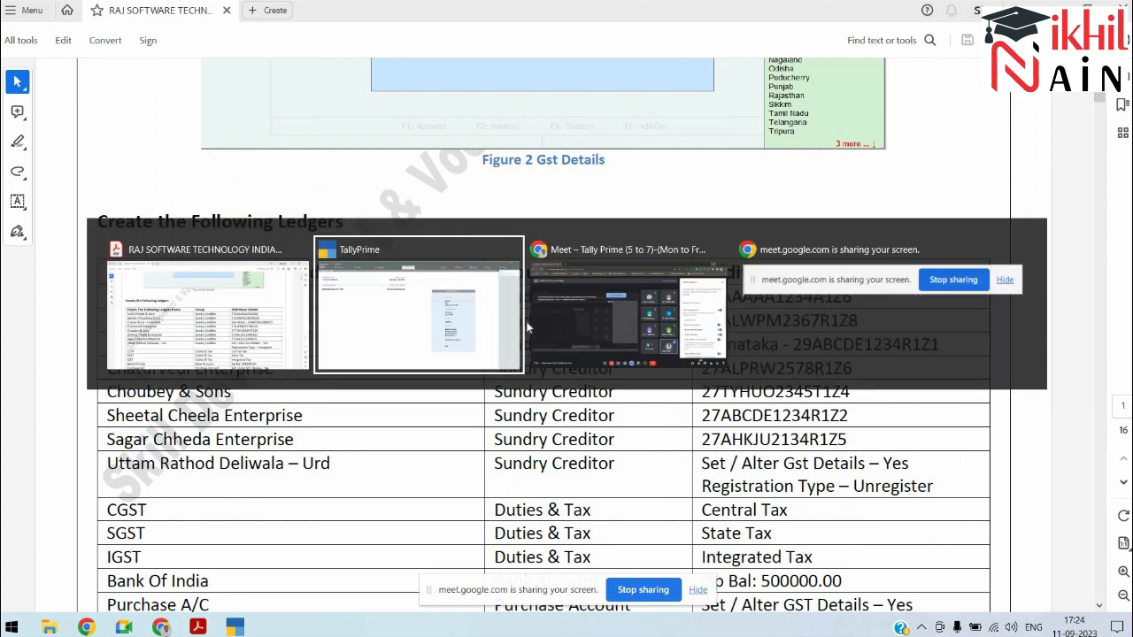
Step: Create a ledger named 'Sunil Chheda & Sons' under Sundry Creditors
key(Return)
key(Down)
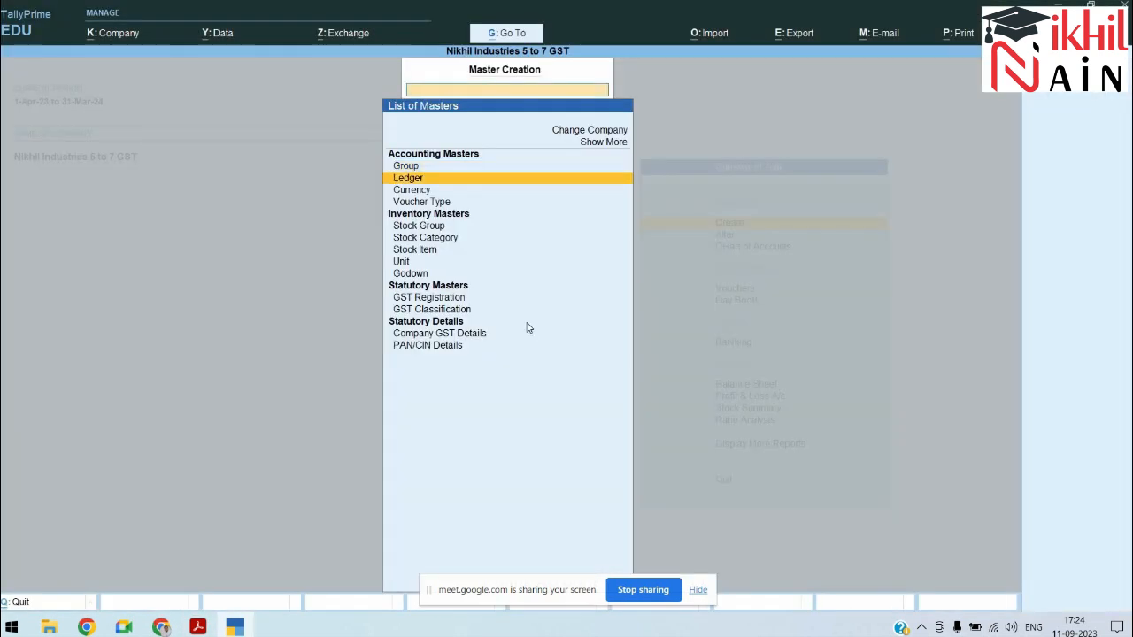
key(Return)
text(Sunil Chheda & So)
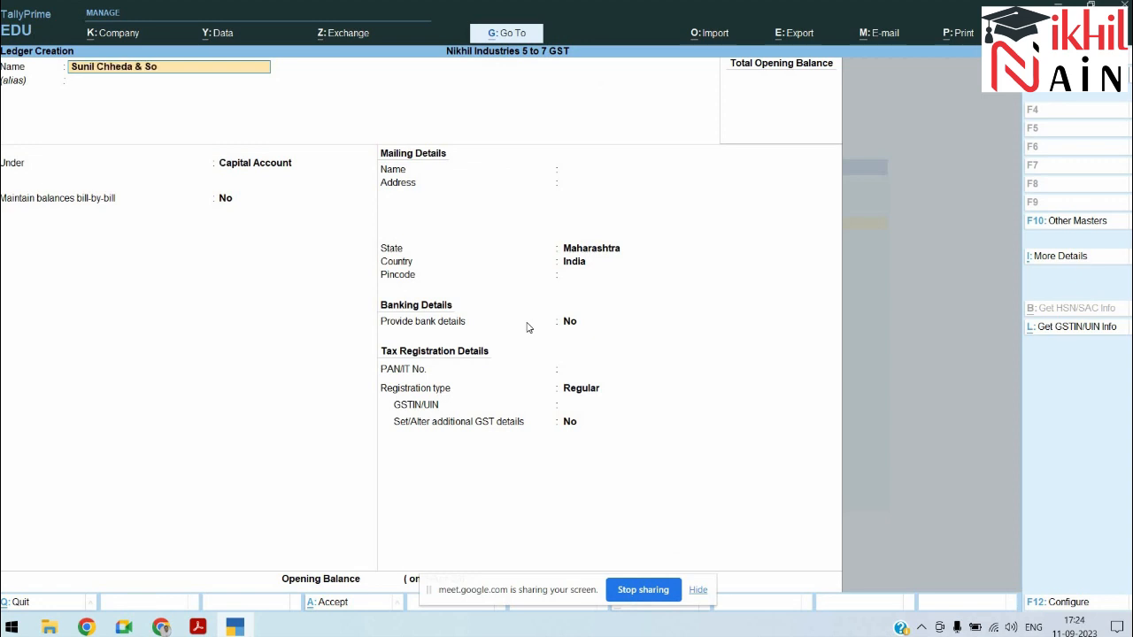
text(ns)
key(Return)
key(Return)
text(Sund)
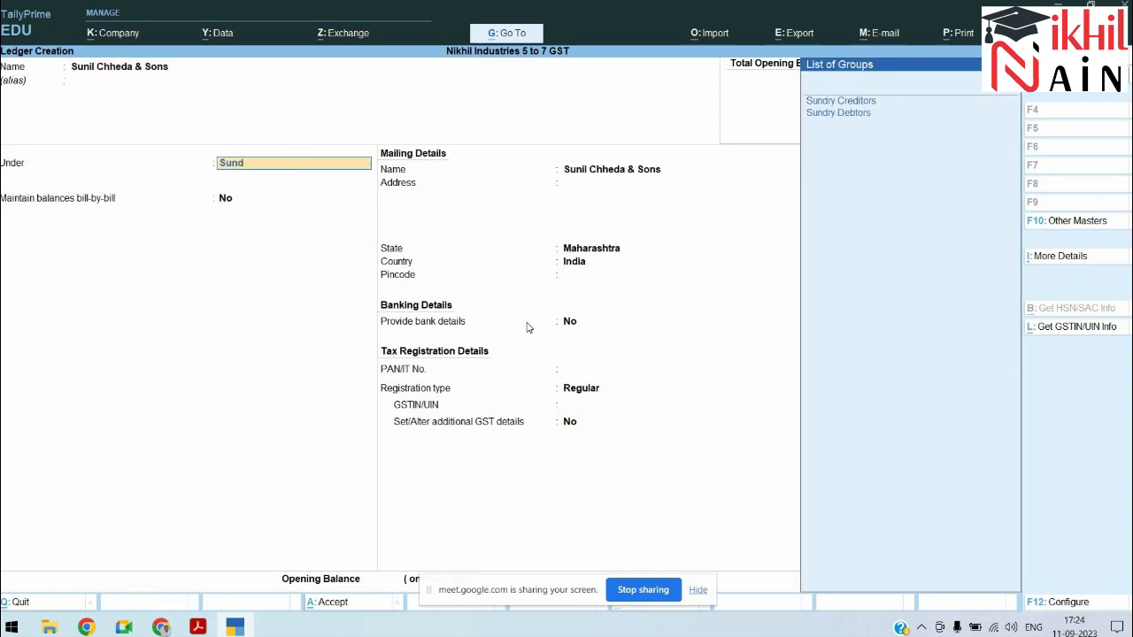
key(Return)
key(Return)
key(Return)
key(Return)
key(Return)
key(Return)
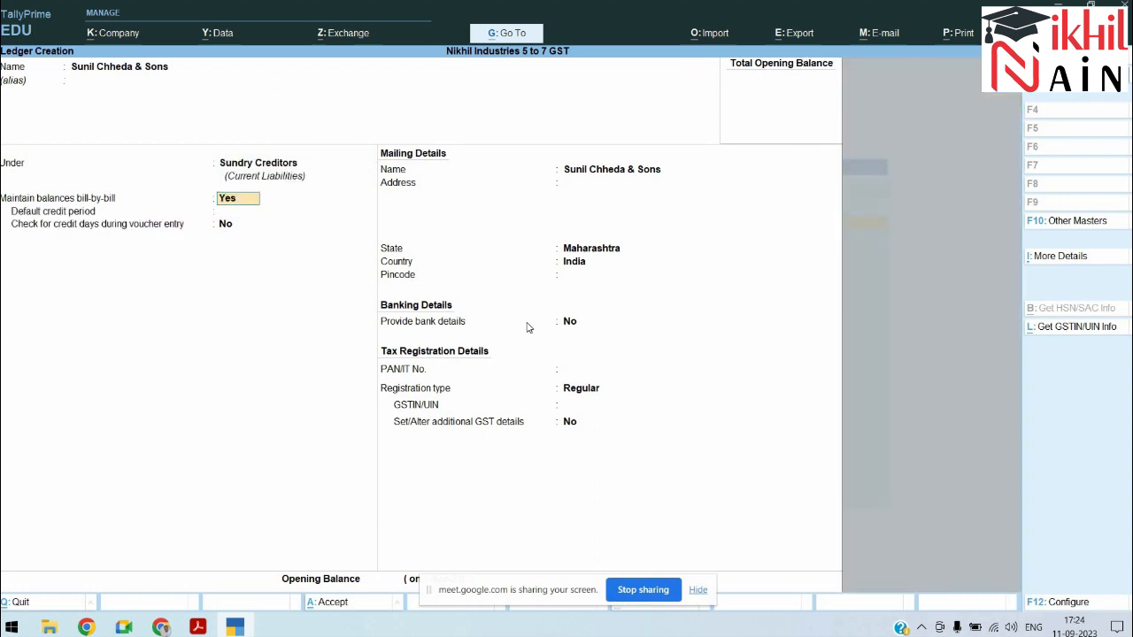
Step: Enter the party's PAN and GSTIN, set place of supply Maharashtra, and save the ledger
key(Return)
key(Return)
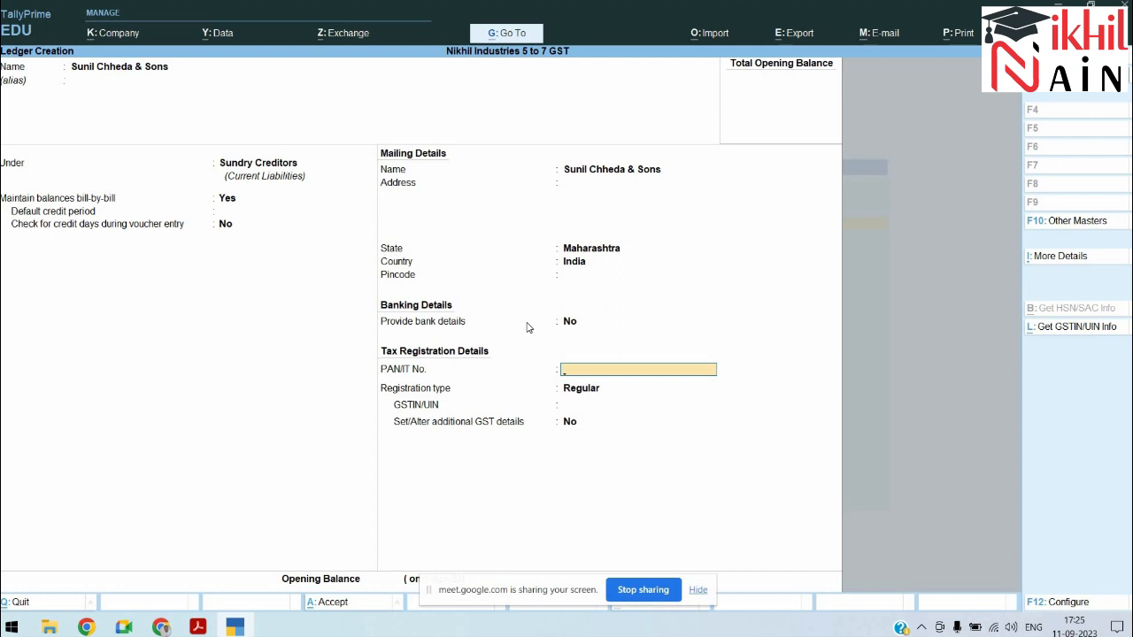
text(AV)
key(BackSpace)
text(BCDE1234A)
key(Return)
key(Return)
key(Return)
text(27ABCDE)
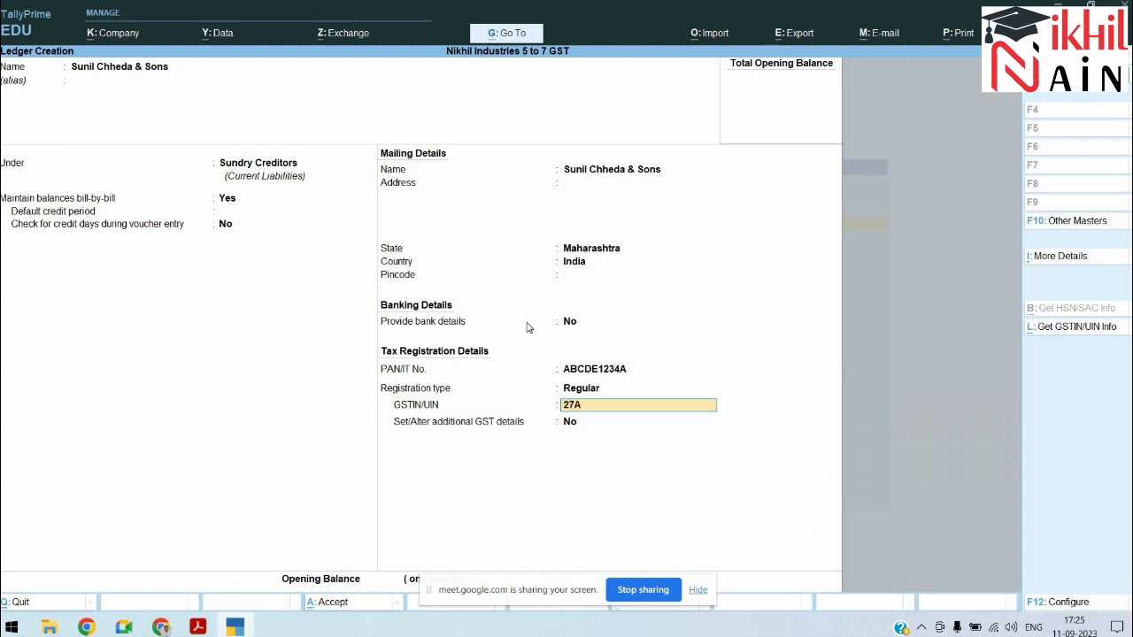
text(1234A2Z6)
key(Return)
key(Return)
text(y)
key(Return)
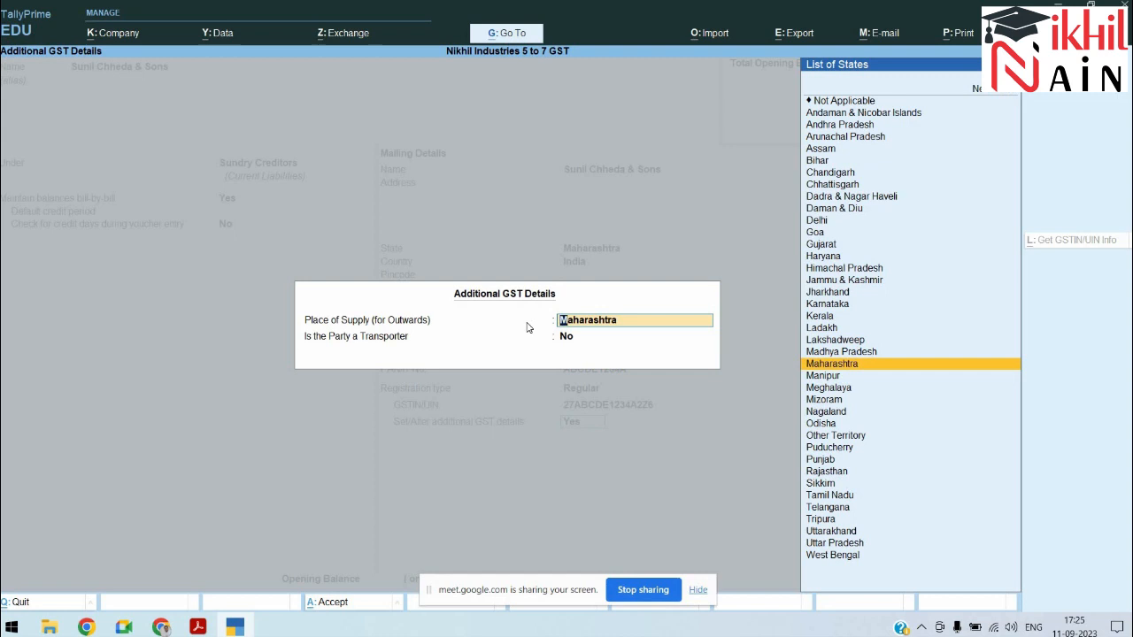
key(Return)
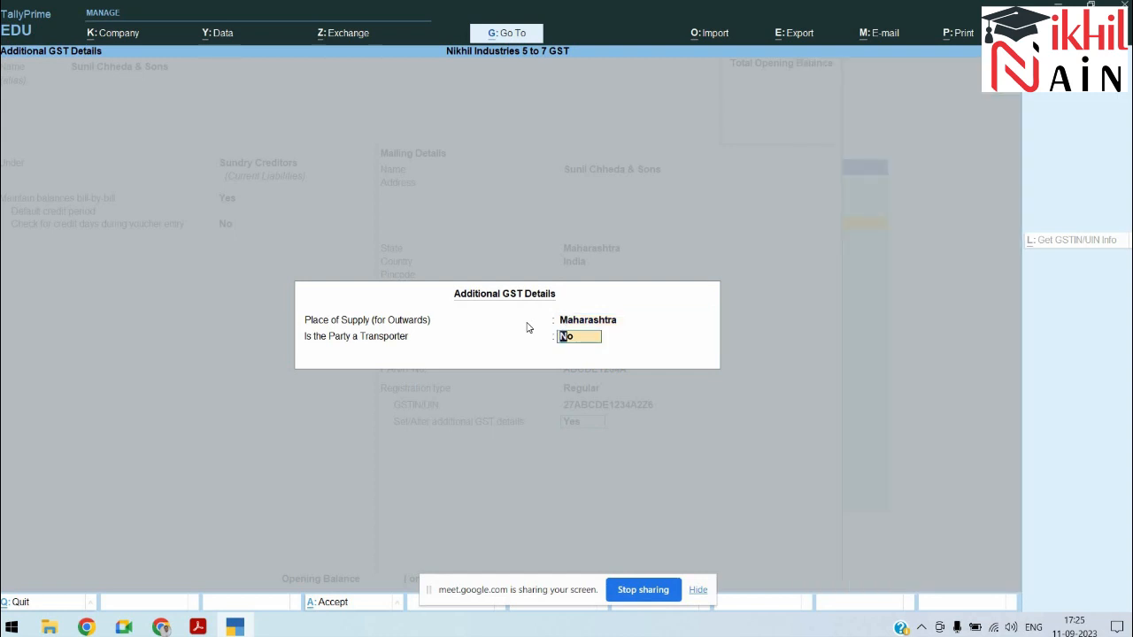
key(Return)
key(Return)
key(Return)
key(alt+Tab)
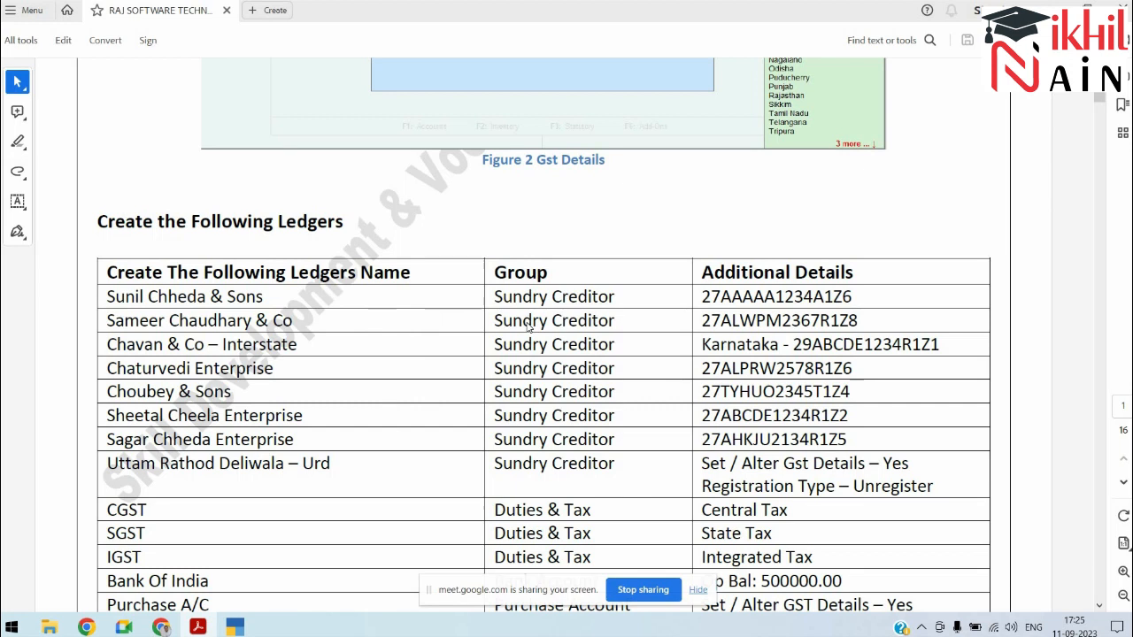
Step: Create ledger 'Chavan & Co (Interstate)' with state set to Karnataka
key(alt+Tab)
text(Chavan)
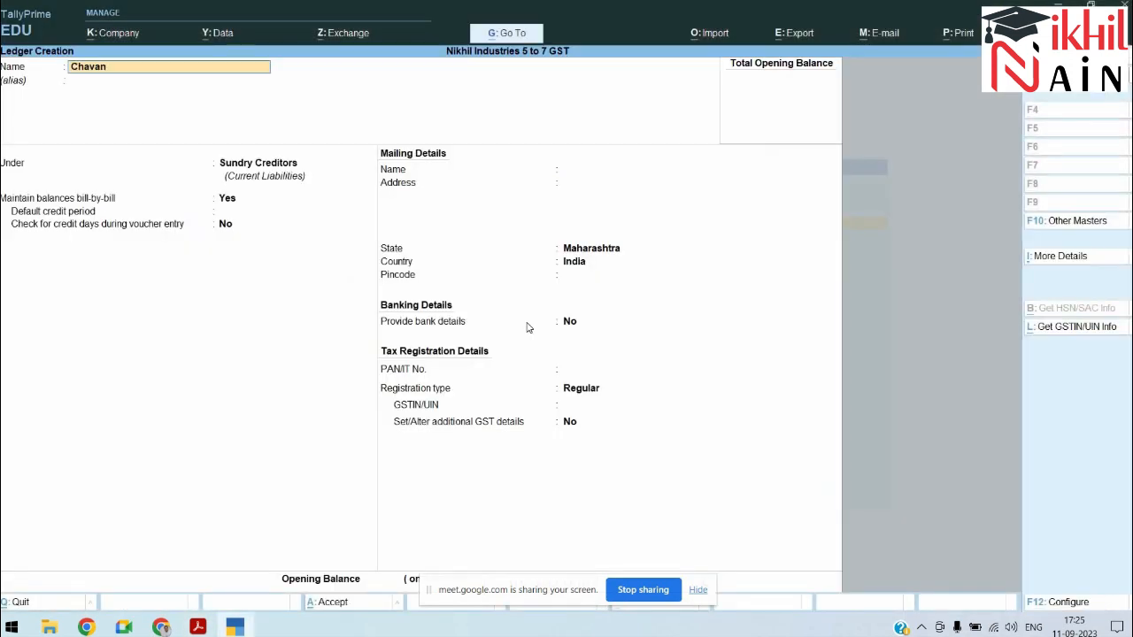
text( & Co)
text( (Interstare)
text(te)
key(Return)
key(Return)
key(Return)
key(Return)
key(Return)
key(Return)
key(Return)
key(Return)
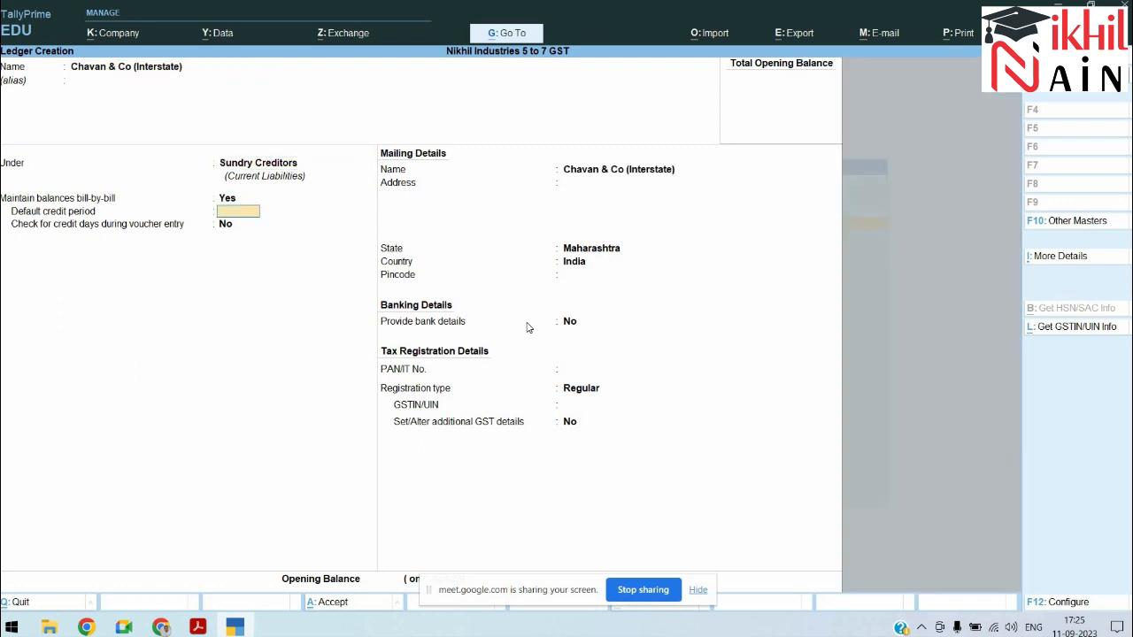
text(kar)
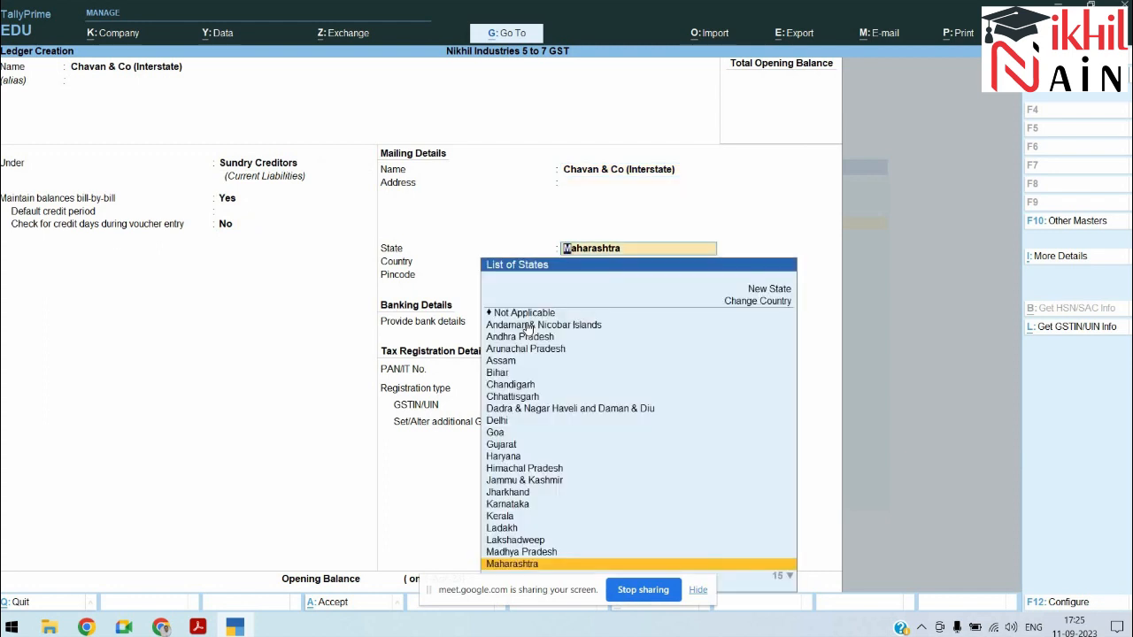
key(Return)
key(Return)
key(Return)
key(Return)
key(Return)
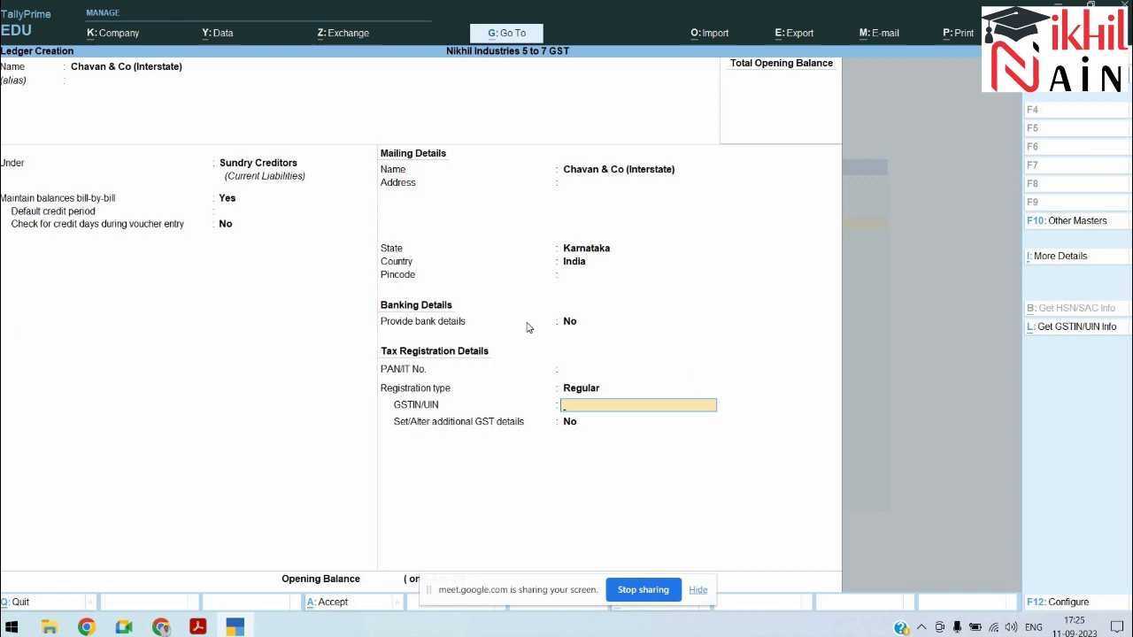
Step: Enter and correct the party's GSTIN from the PDF, then save the Chavan & Co ledger
text(27)
key(alt+Tab)
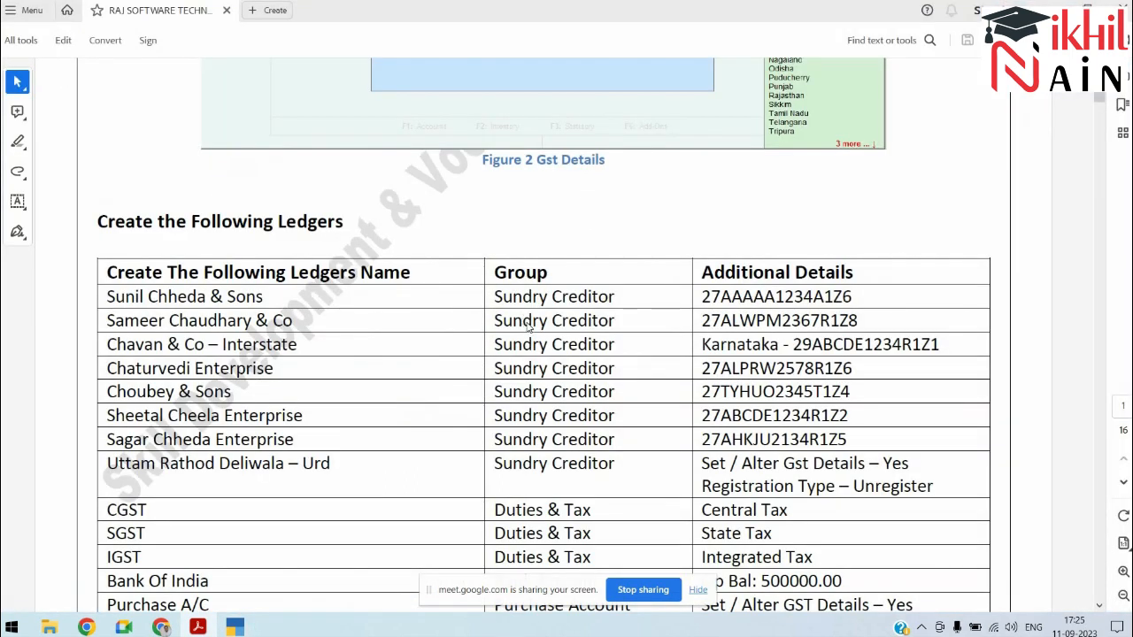
key(alt+Tab)
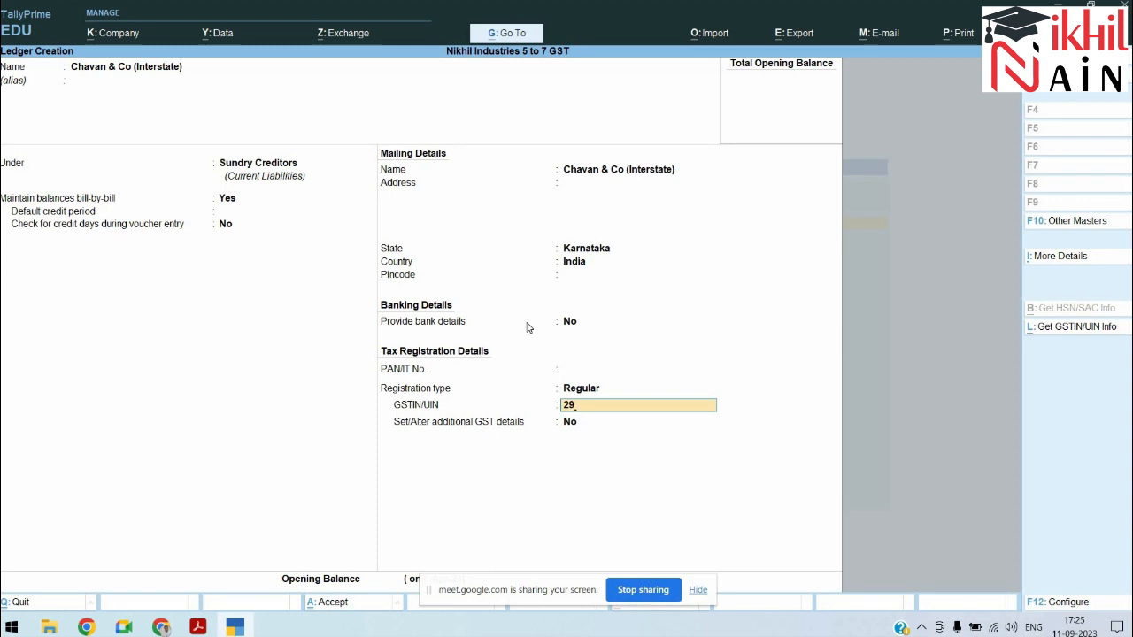
text(ABBCD123)
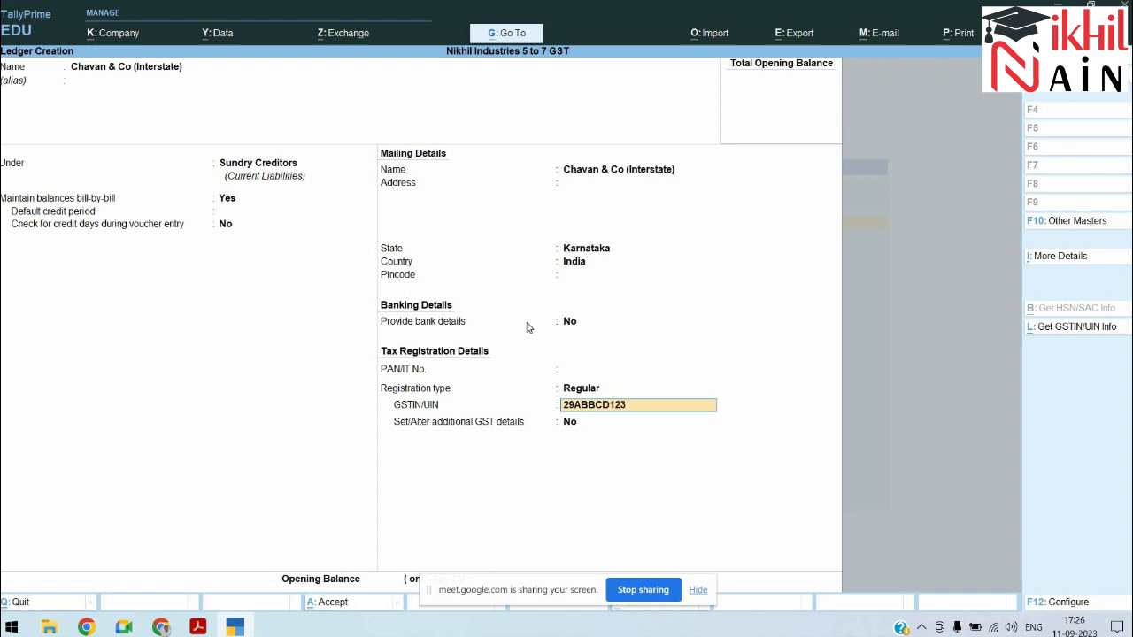
text(4S')
key(Return)
key(Return)
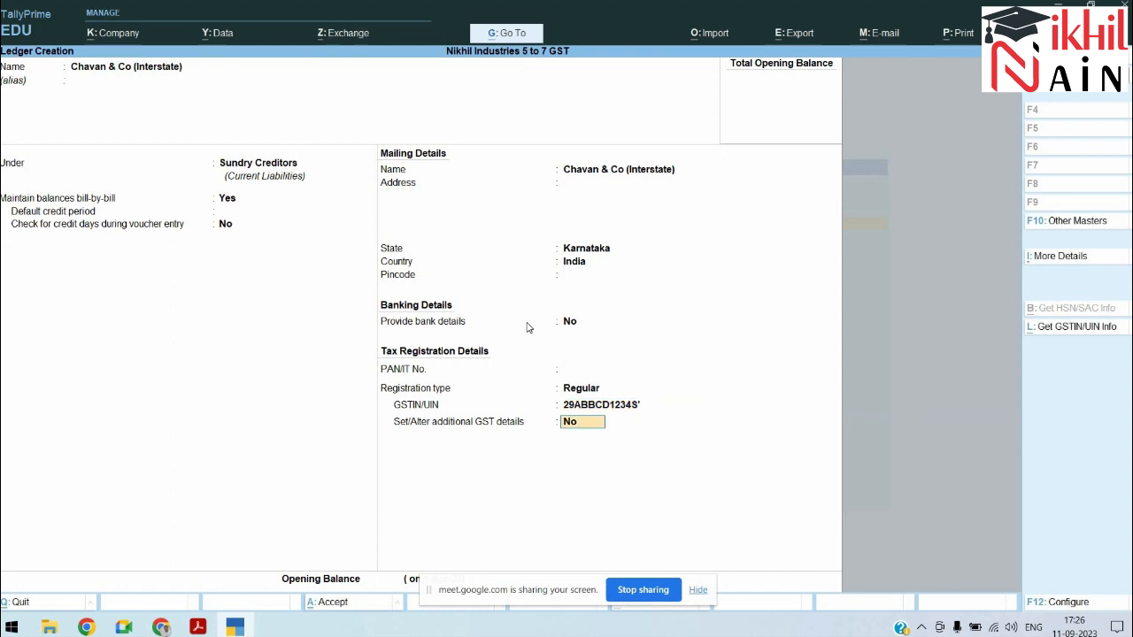
key(BackSpace)
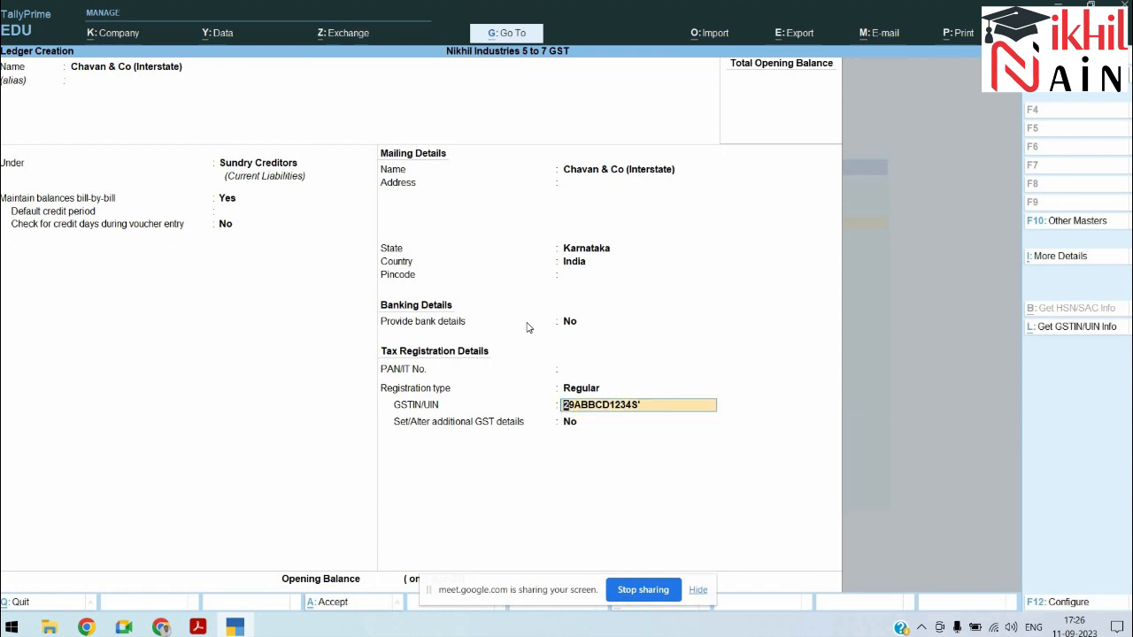
text(14Z)
key(Return)
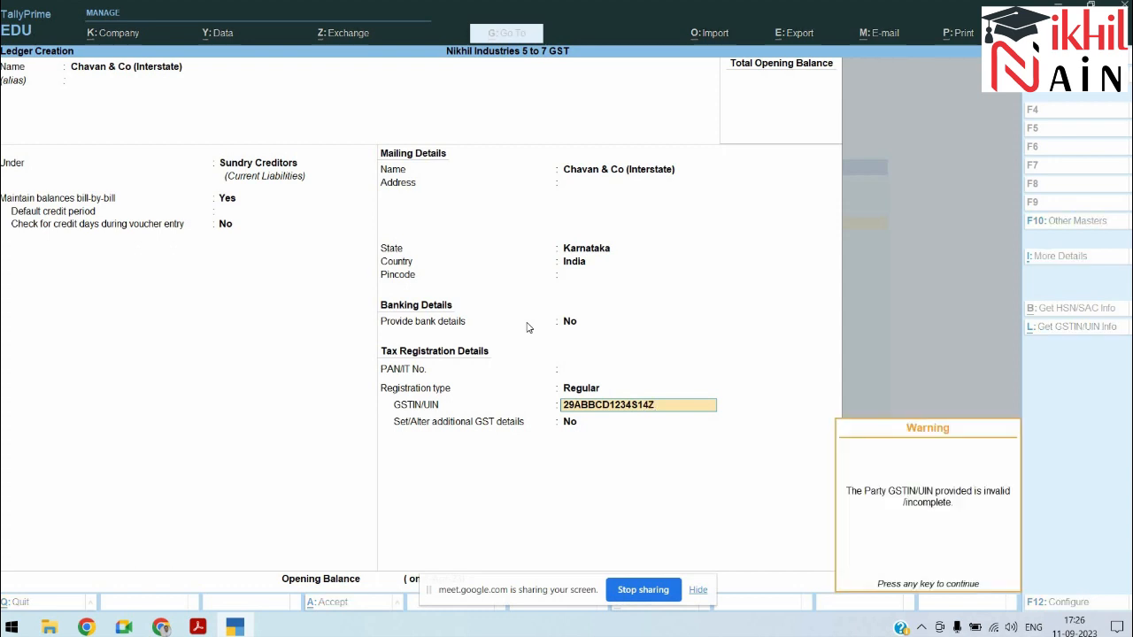
key(Return)
key(Return)
key(Return)
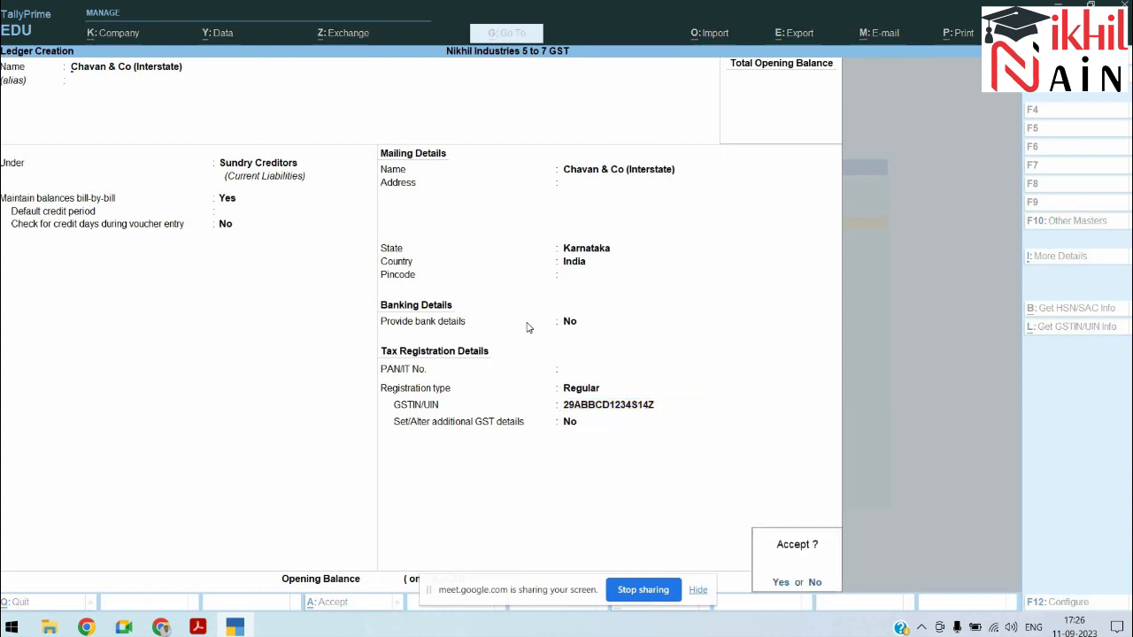
key(Return)
key(alt+Tab)
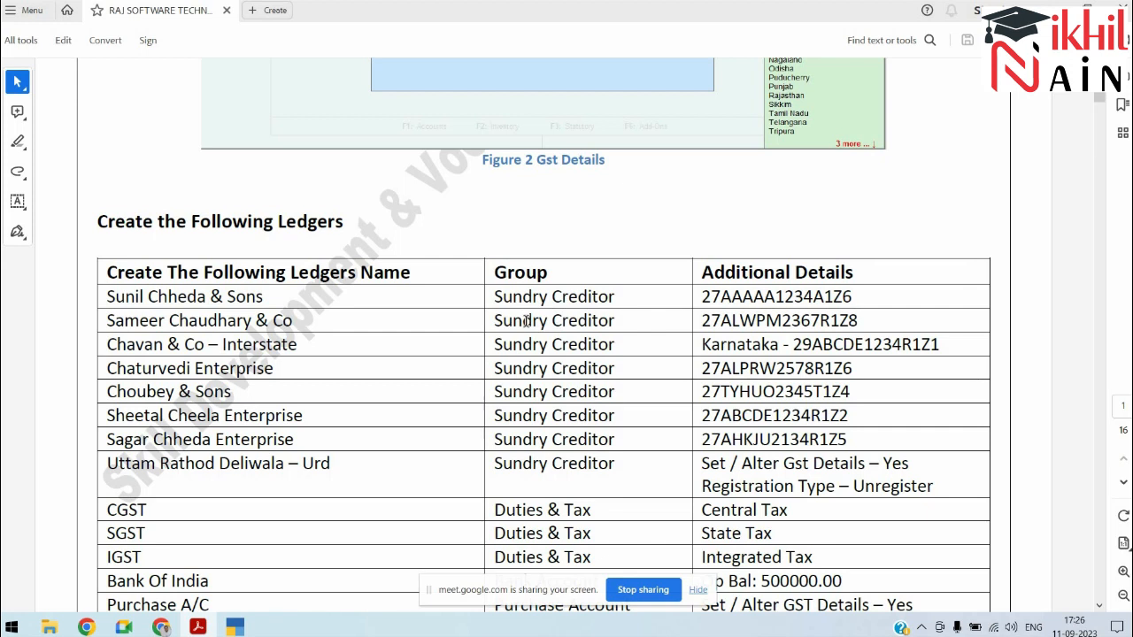
Step: Create the CGST ledger under Duties & Taxes with duty type GST and tax type CGST
key(alt+Tab)
text(CGST)
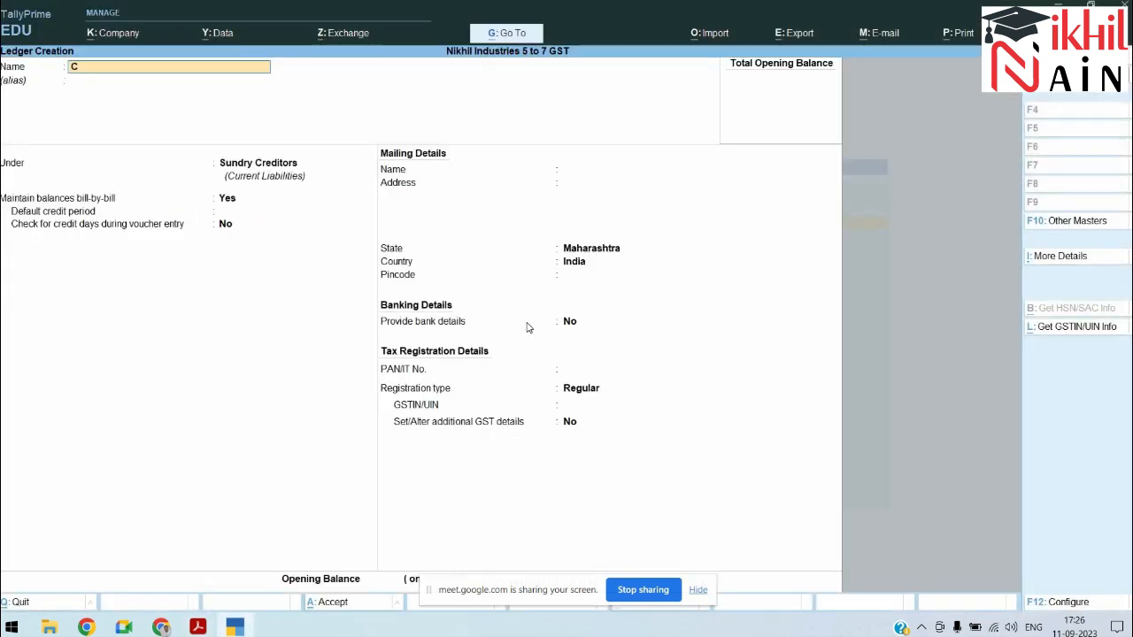
key(Return)
key(Return)
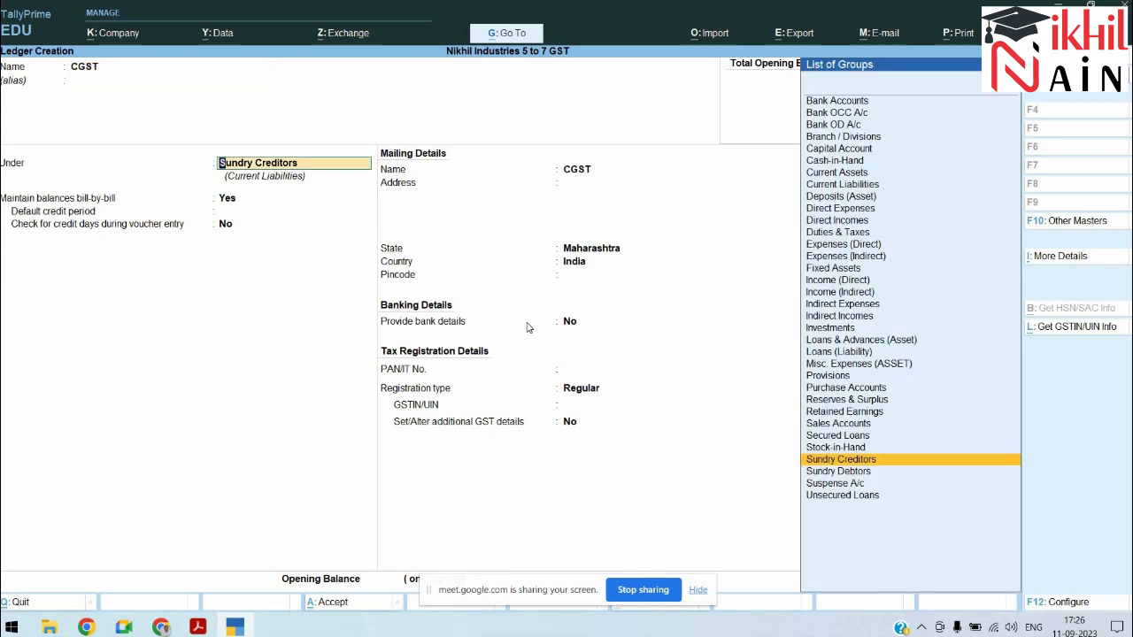
text(Du)
key(Return)
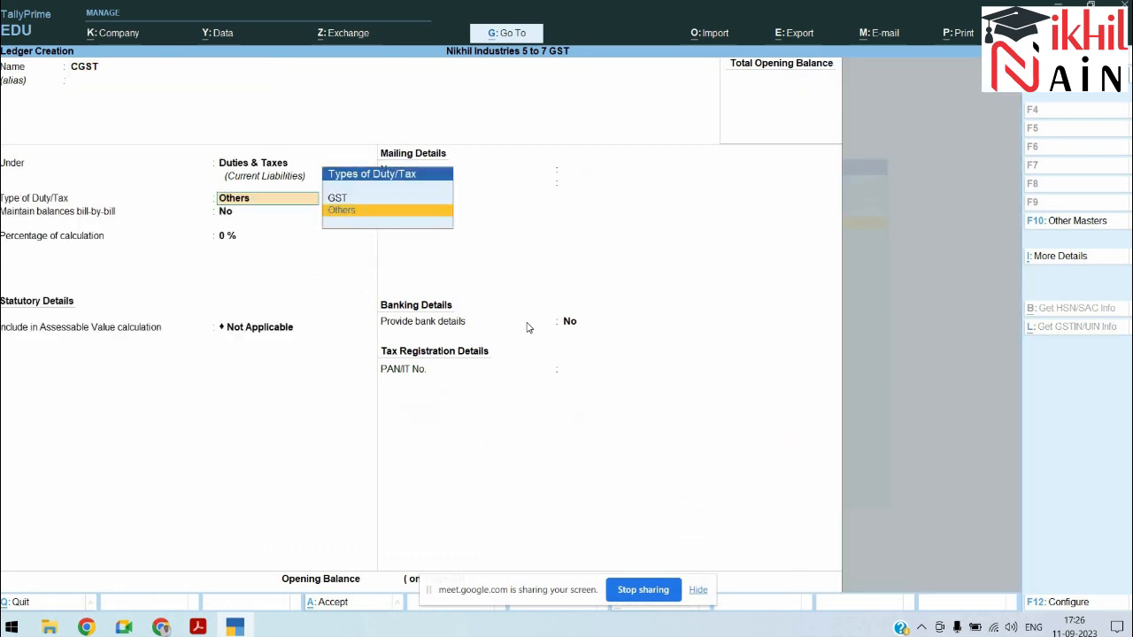
key(Up)
key(Return)
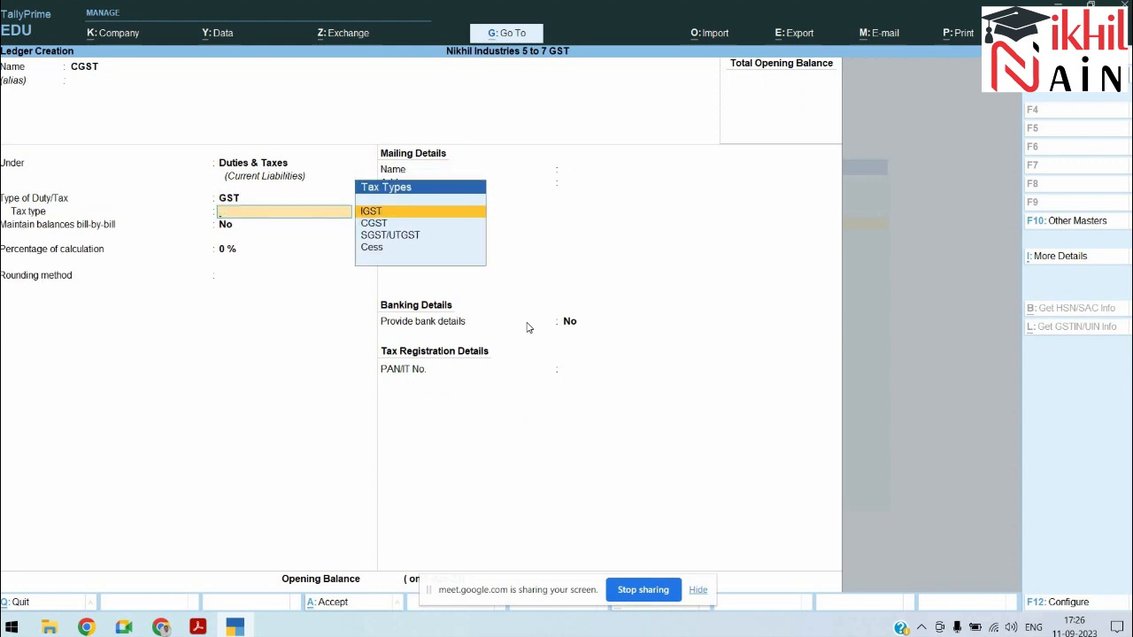
key(Down)
key(Return)
key(Return)
key(Return)
key(Return)
key(Return)
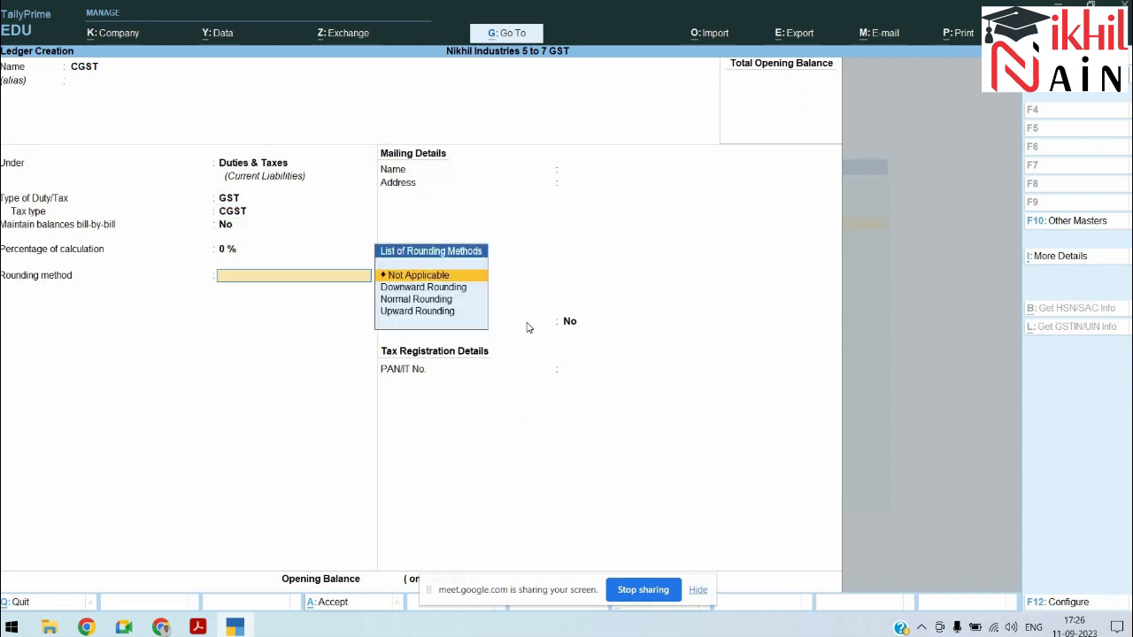
Step: Save CGST and start an SGST ledger under Duties & Taxes with GST duty type
key(Return)
text(Sgst)
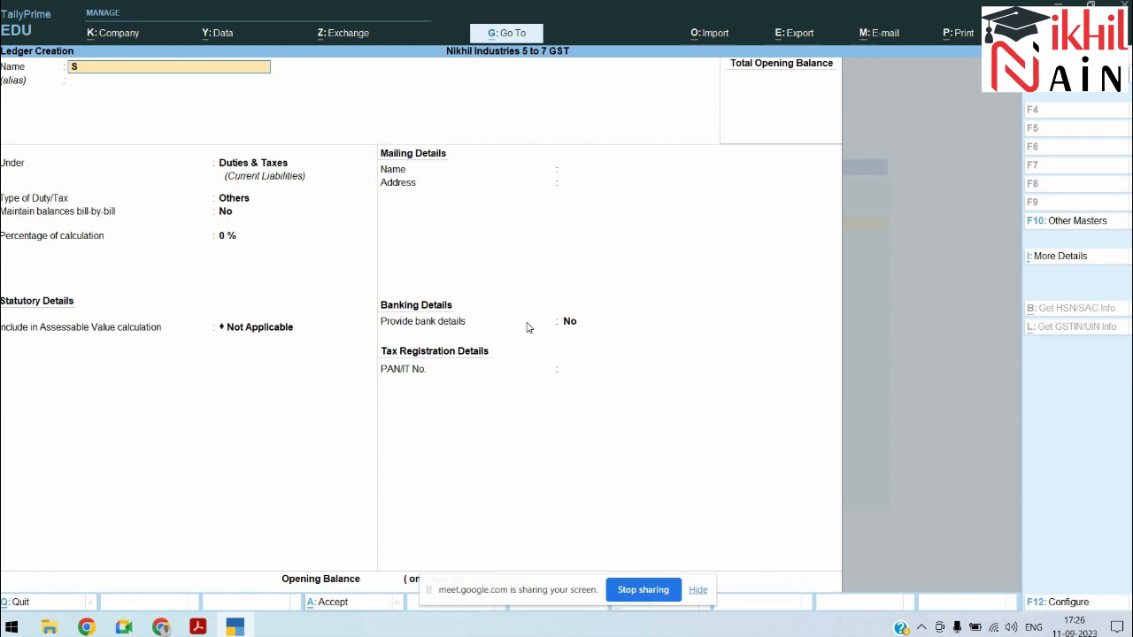
key(BackSpace)
key(BackSpace)
key(BackSpace)
text(GST)
key(Return)
key(Return)
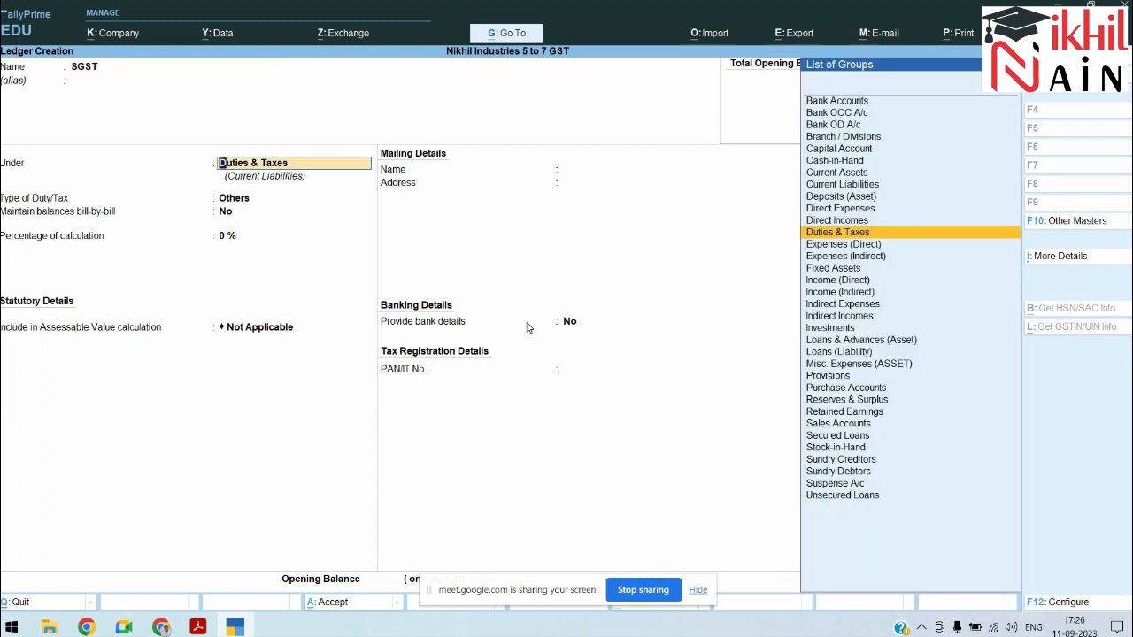
key(Return)
key(Up)
key(Return)
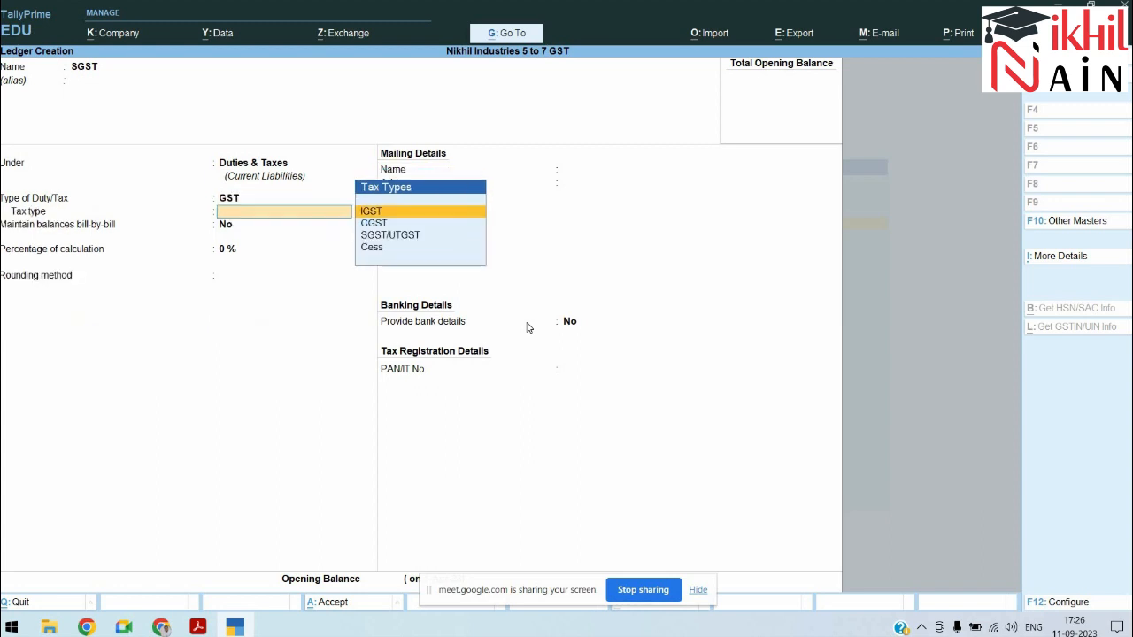
key(Down)
key(Down)
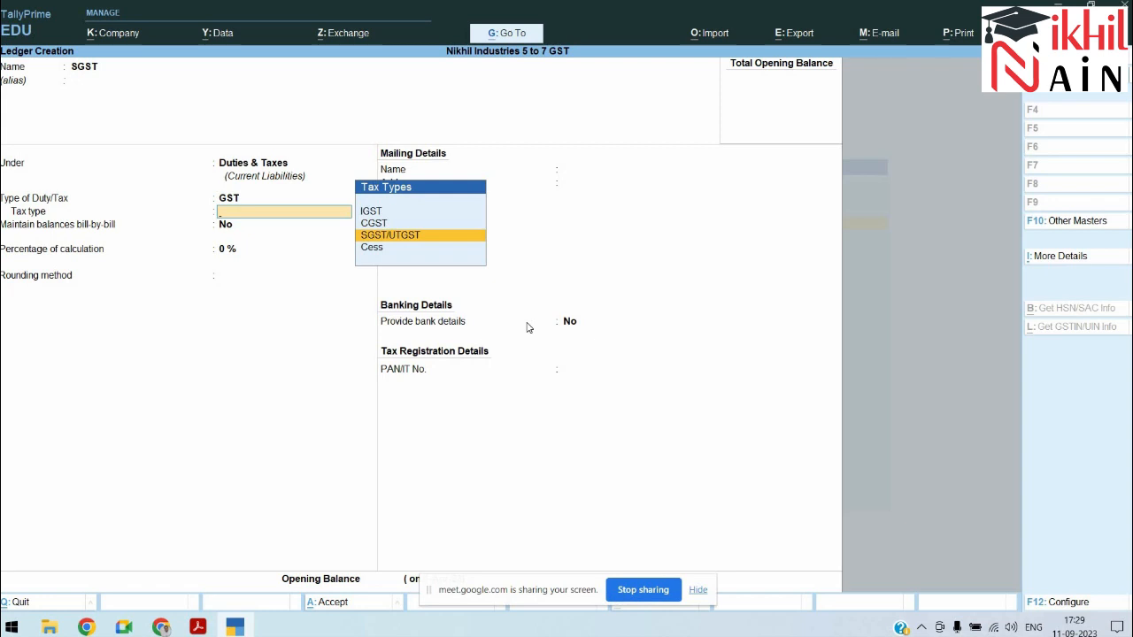
Step: Set the SGST ledger's tax type to SGST/UTGST and save it
key(Return)
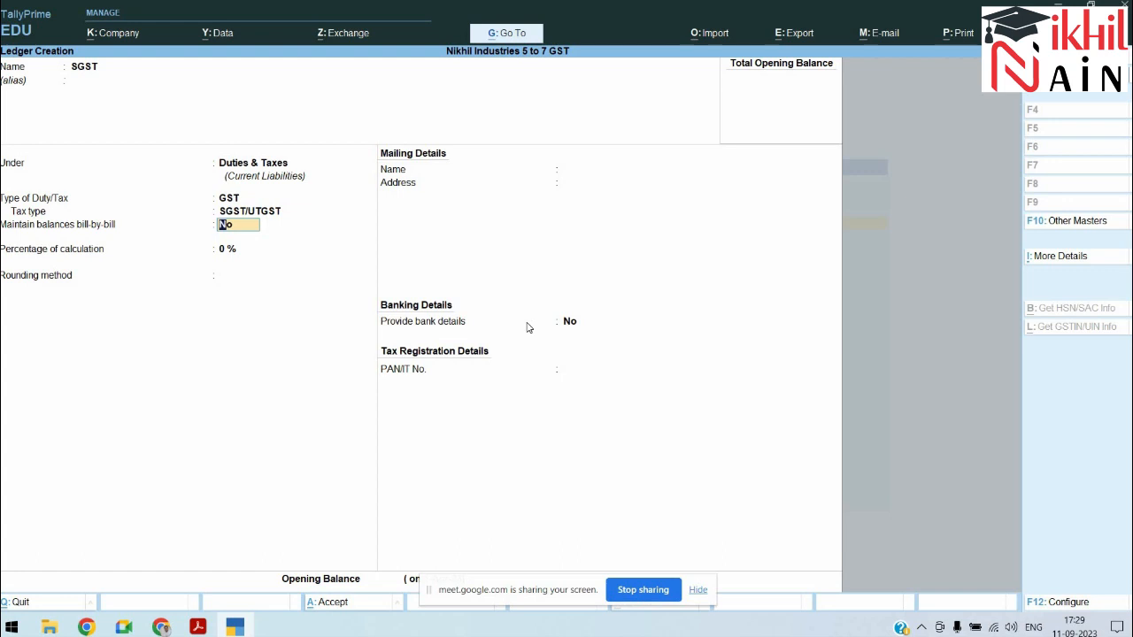
key(Return)
key(Return)
key(Return)
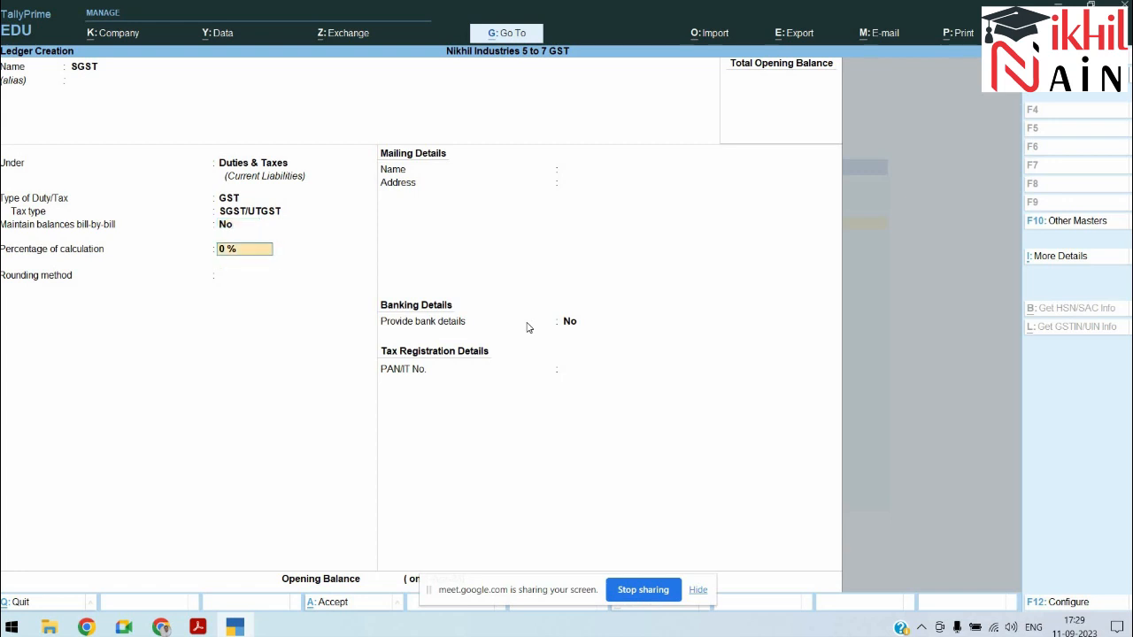
key(Return)
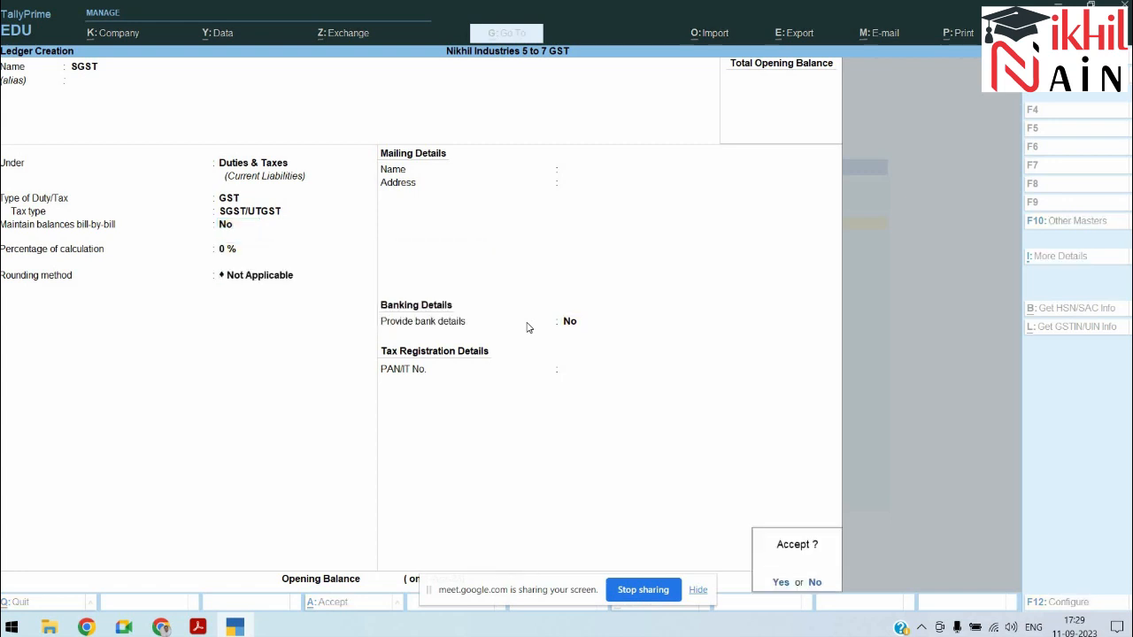
key(Return)
key(alt+Tab)
key(alt+Tab)
Step: Create and save the IGST ledger under Duties & Taxes with GST duty and IGST tax type
text(Igst)
key(BackSpace)
key(BackSpace)
key(BackSpace)
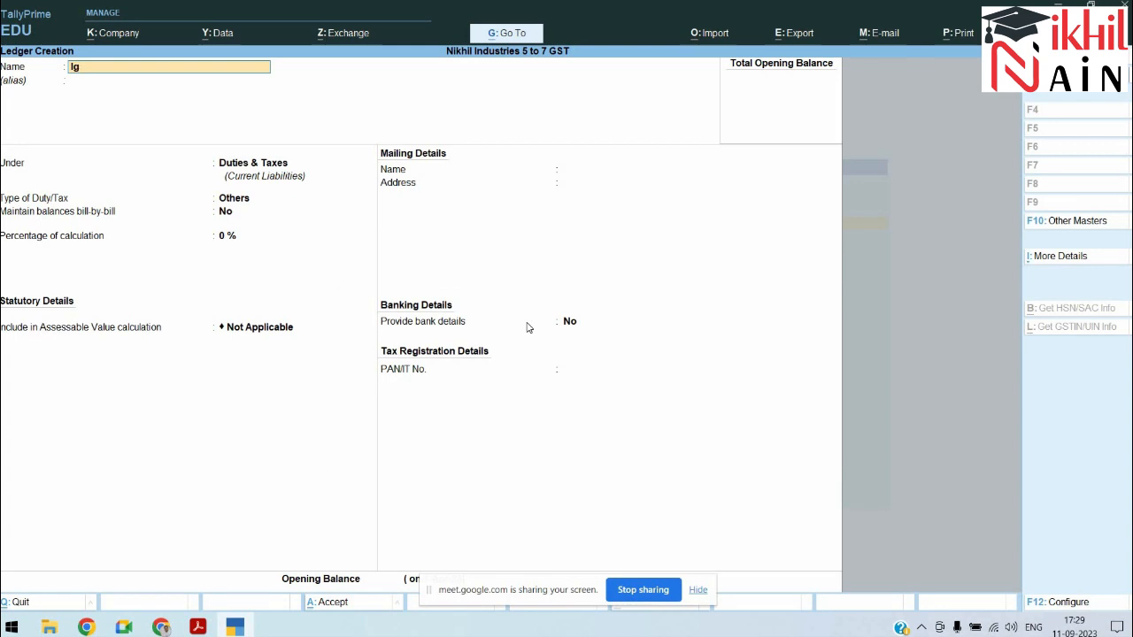
text(gst)
key(BackSpace)
key(BackSpace)
key(BackSpace)
text(GST)
key(Return)
key(Return)
key(Return)
key(Up)
key(Return)
key(Down)
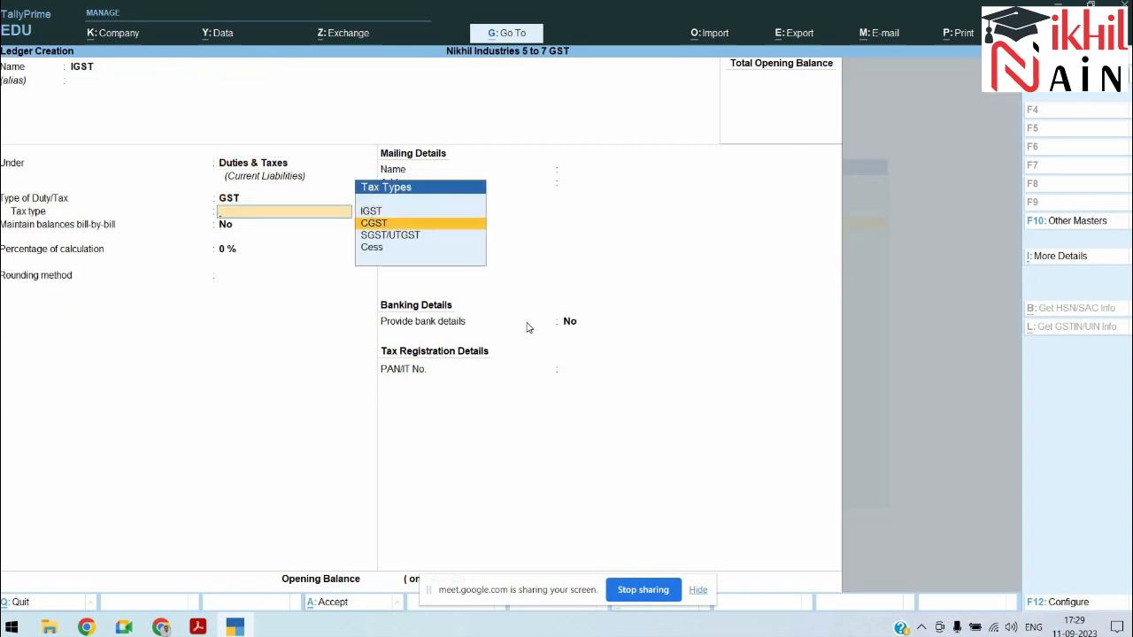
key(Up)
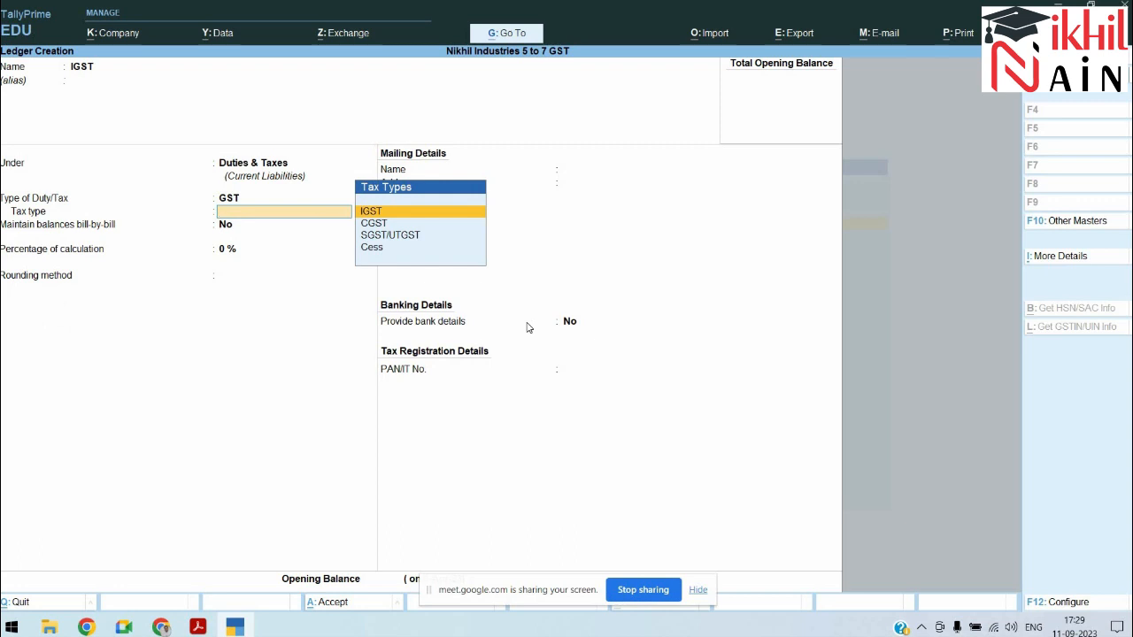
key(Return)
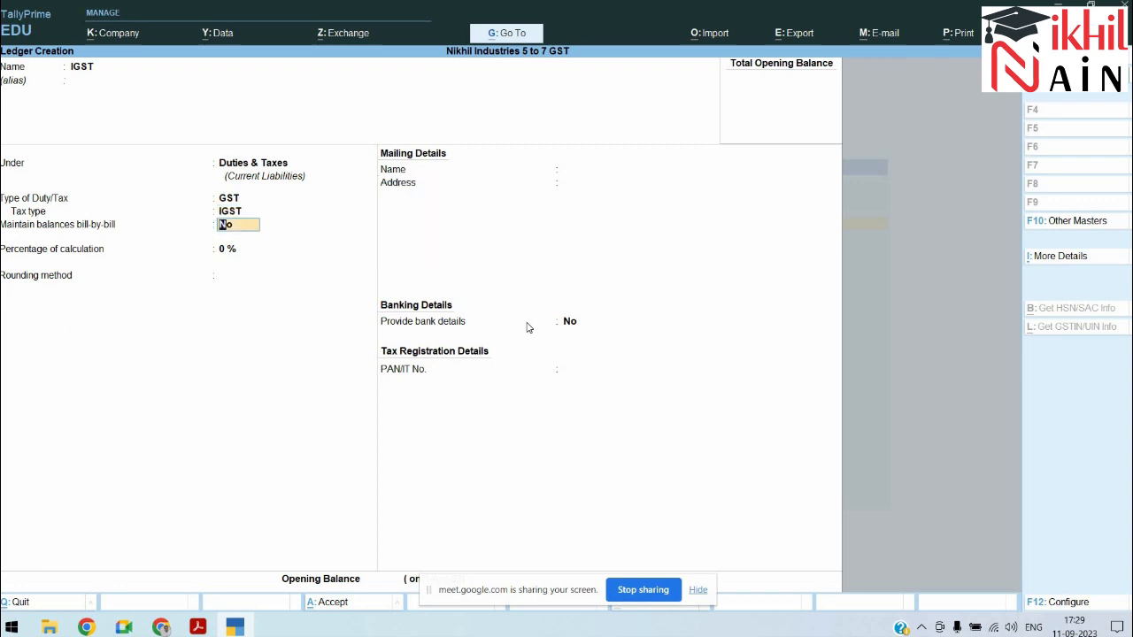
key(Return)
key(Return)
key(Return)
key(Return)
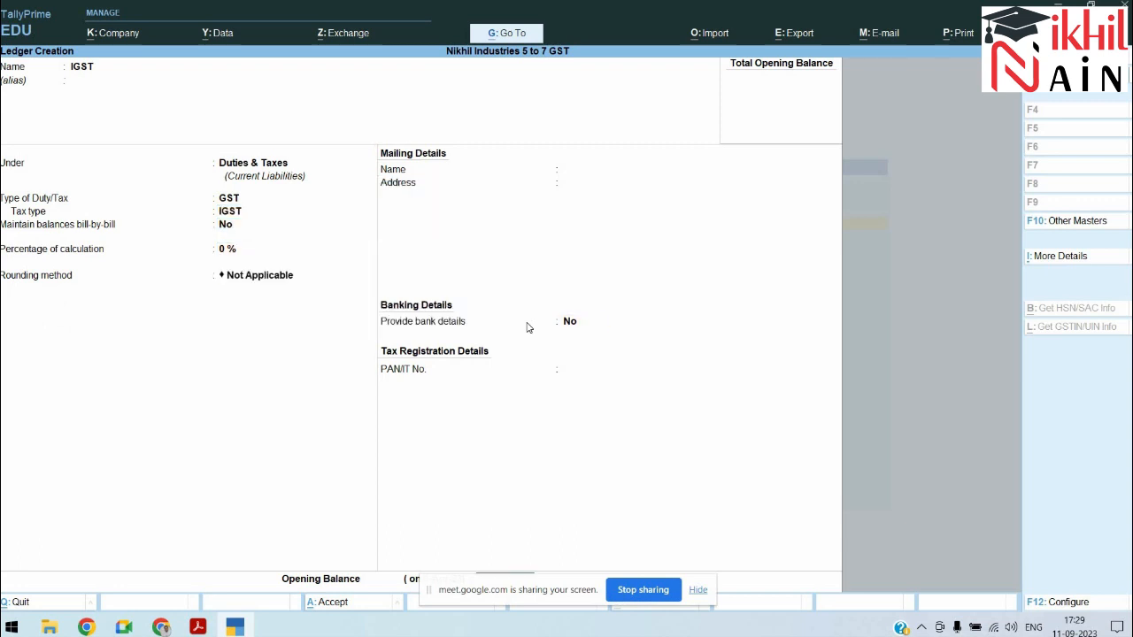
key(Return)
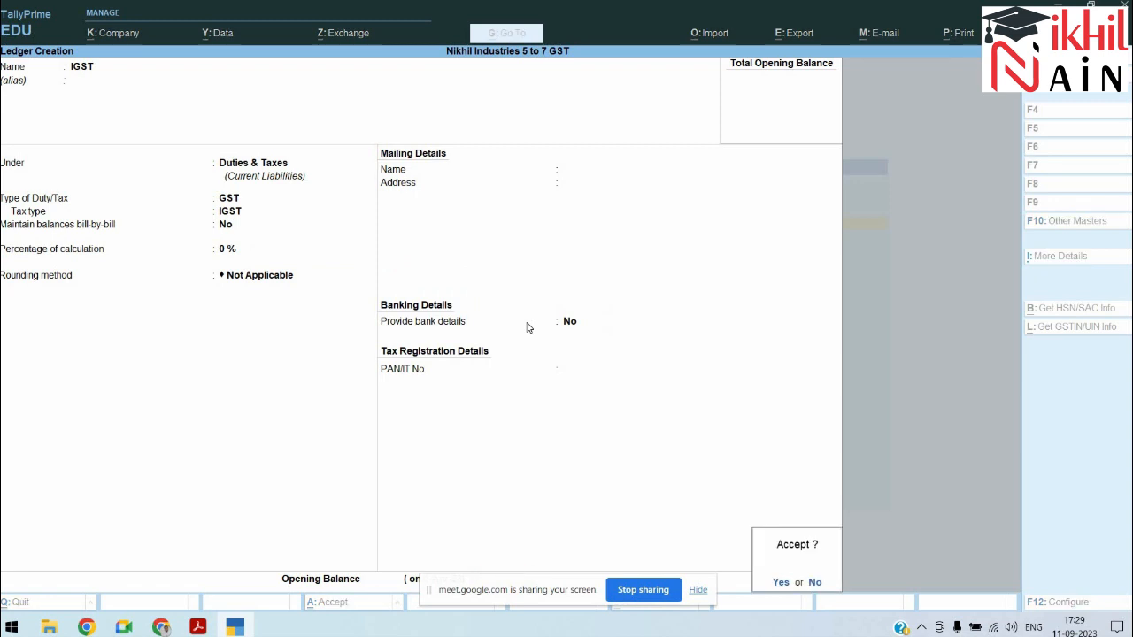
key(Return)
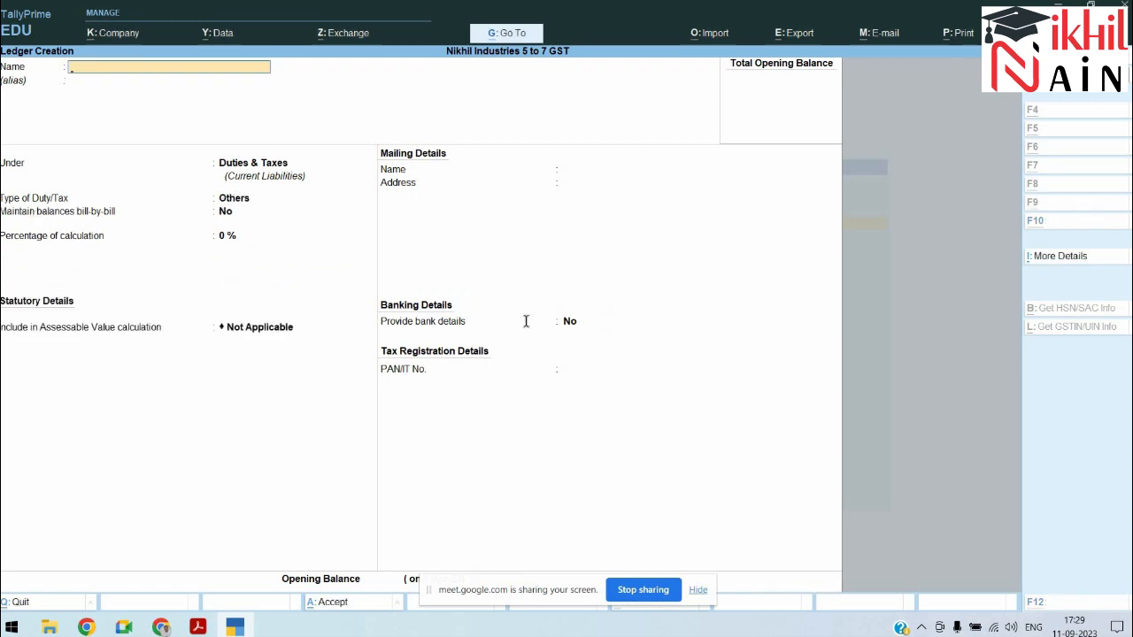
key(alt+Tab)
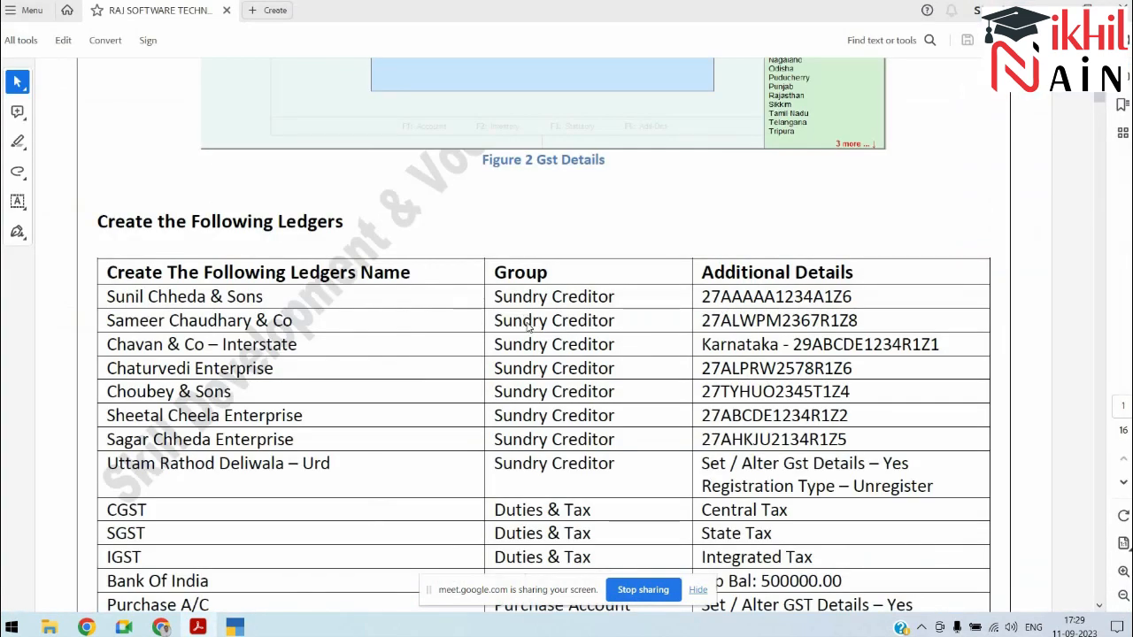
Step: Create and save the BANK OF INDIA ledger under Bank Accounts with default settings
key(alt+Tab)
text(BANK OF INDIA)
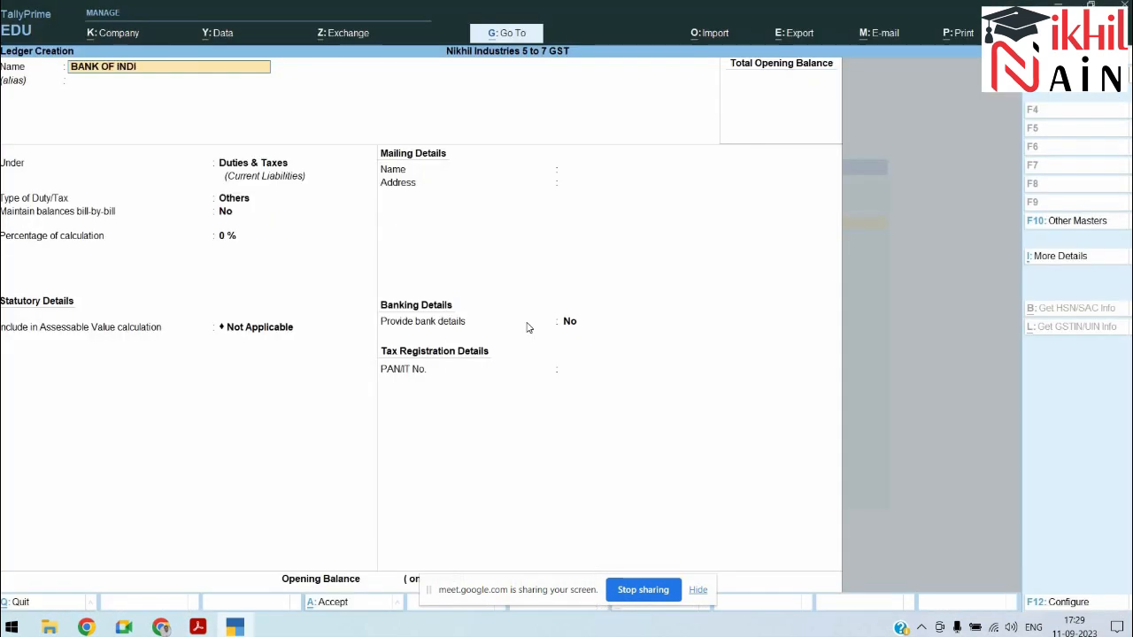
key(Return)
text(BANK)
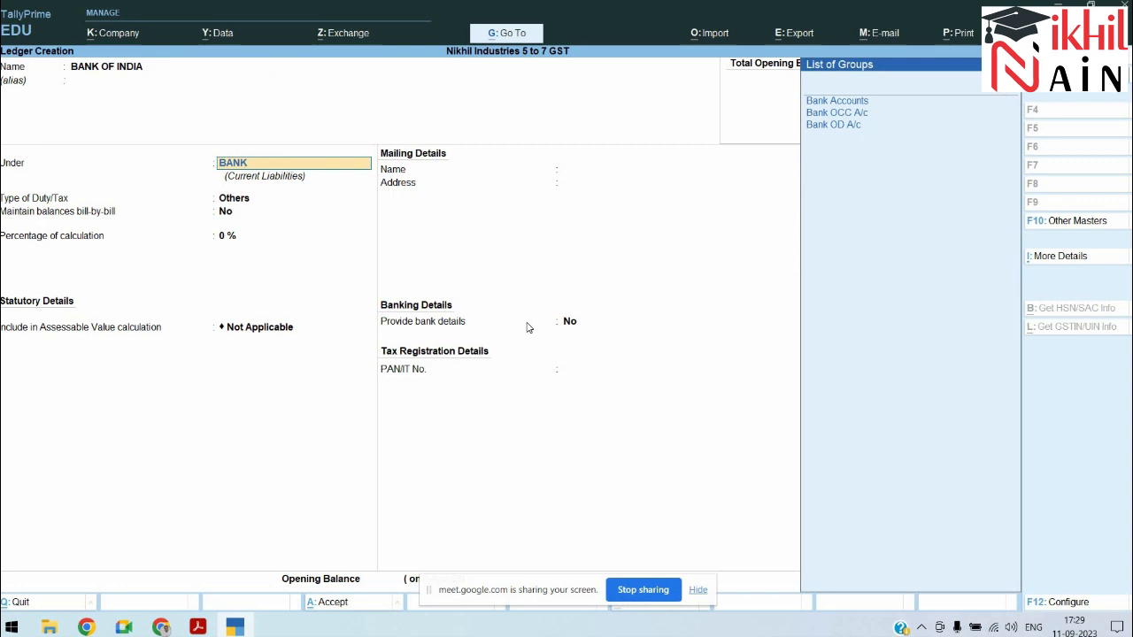
key(Return)
key(Return)
key(Return)
key(Return)
key(Return)
key(Return)
key(Return)
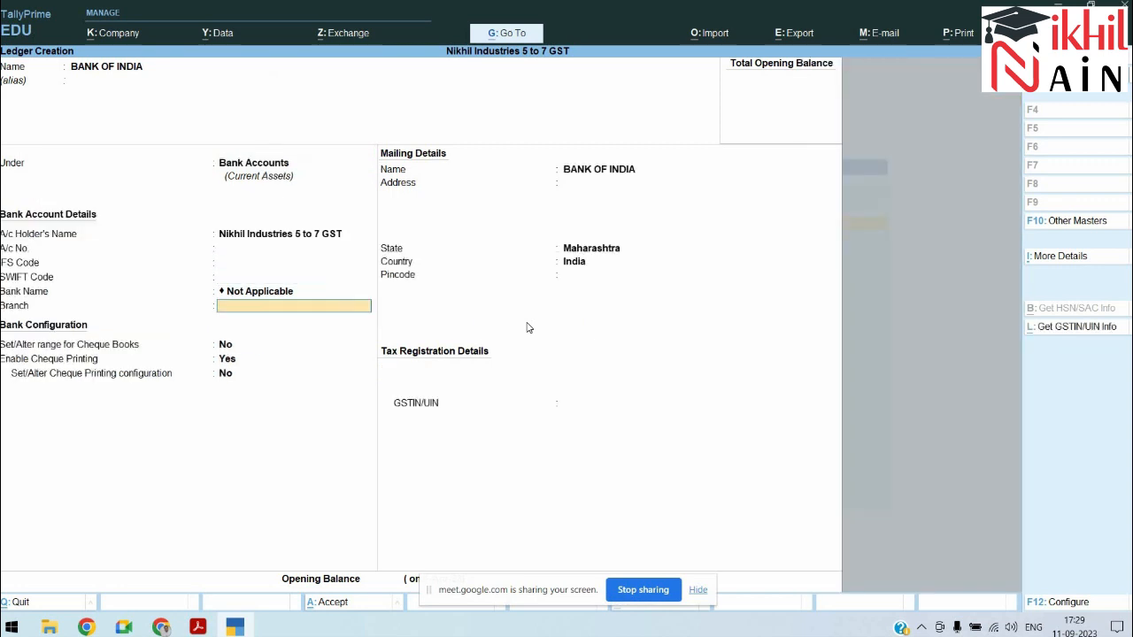
key(Return)
key(Return)
key(Return)
key(Return)
key(Return)
key(Return)
key(Return)
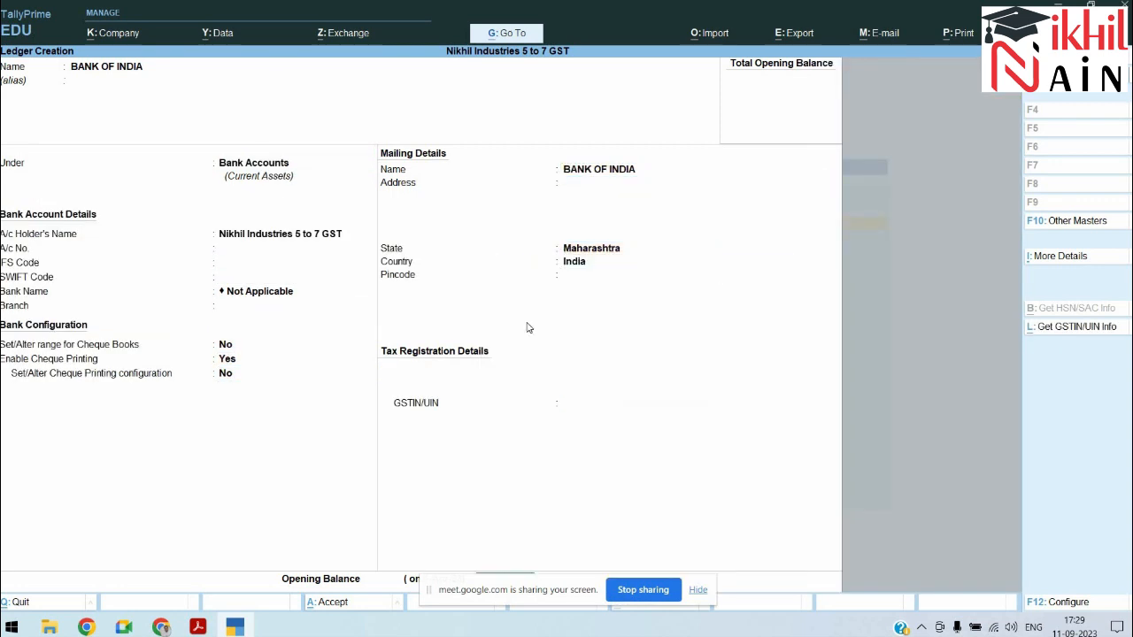
key(Return)
key(Return)
Step: Start a new ledger named PURCHASE A/C under Purchase Accounts
key(alt+Tab)
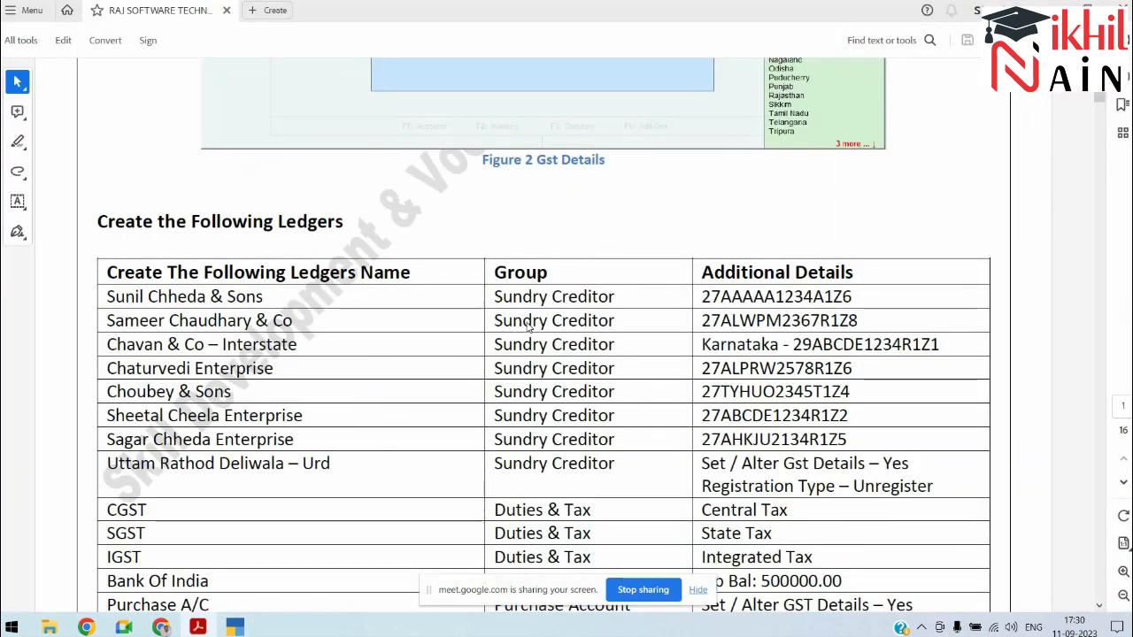
key(alt+Tab)
text(PURCHASE)
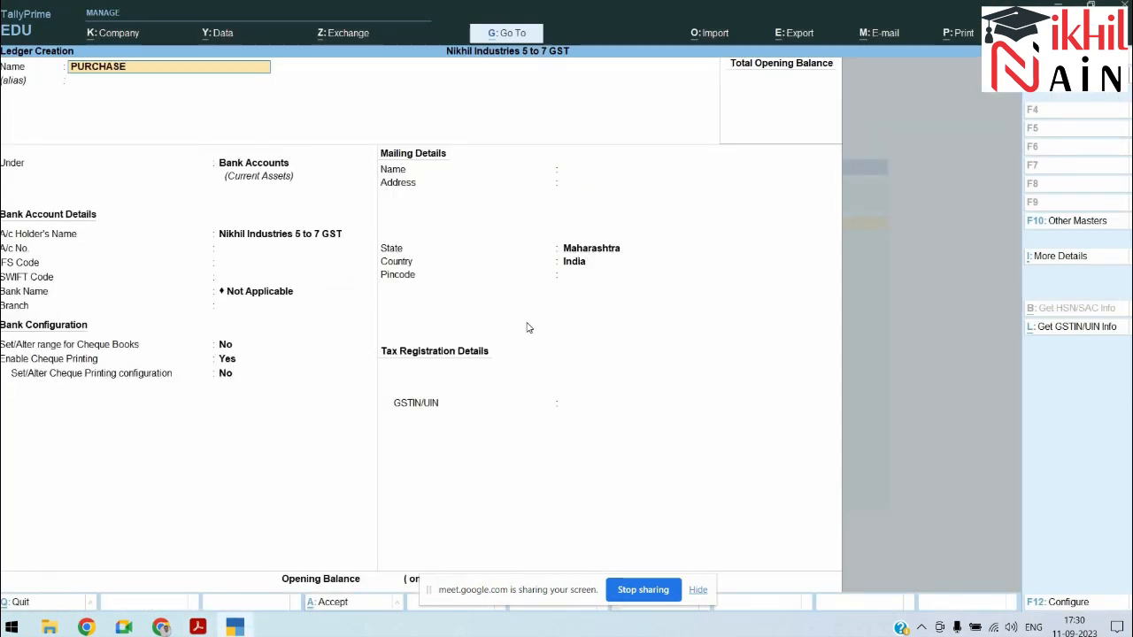
text( a\c)
key(Return)
text(pu)
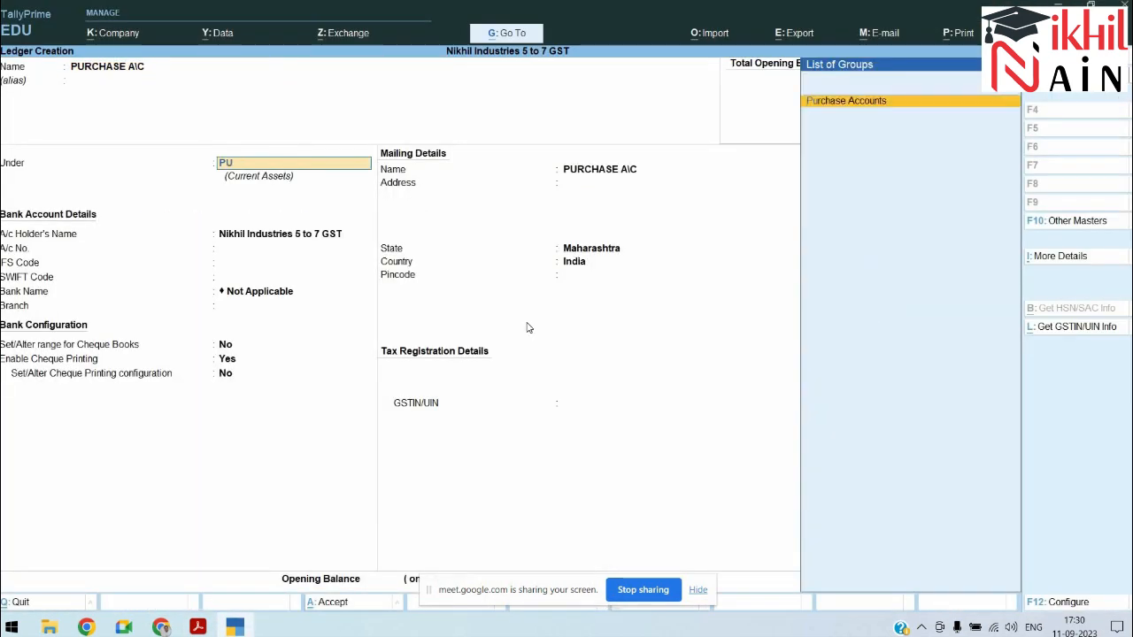
key(Return)
key(Return)
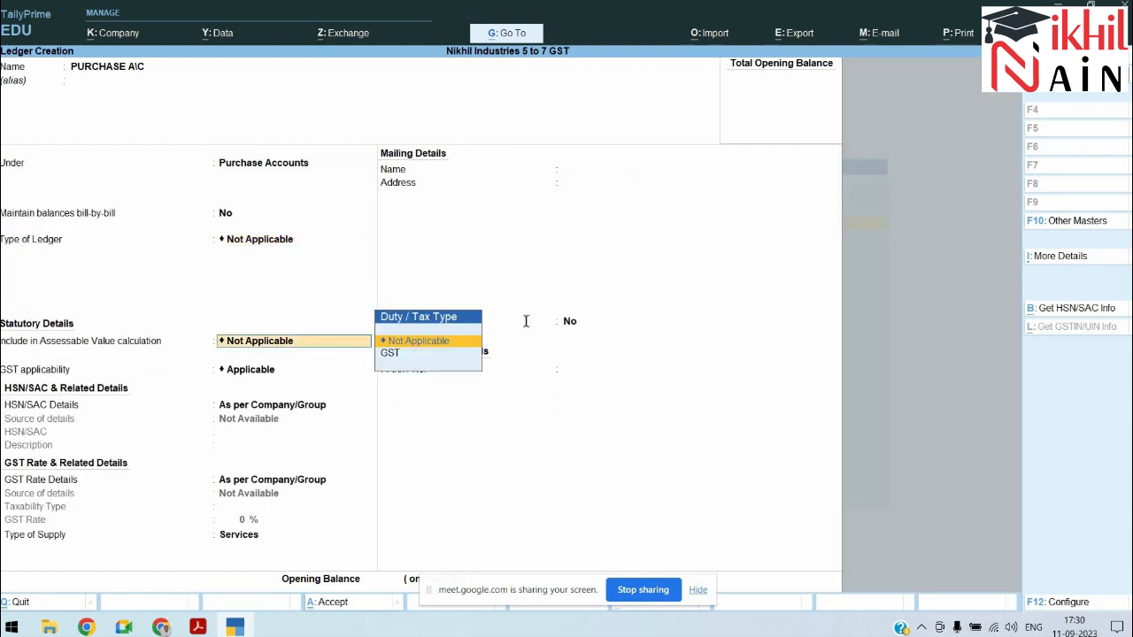
Step: Set Include in Assessable Value for PURCHASE A/C to Not Applicable
key(alt+Tab)
scroll(527, 321, down, 2)
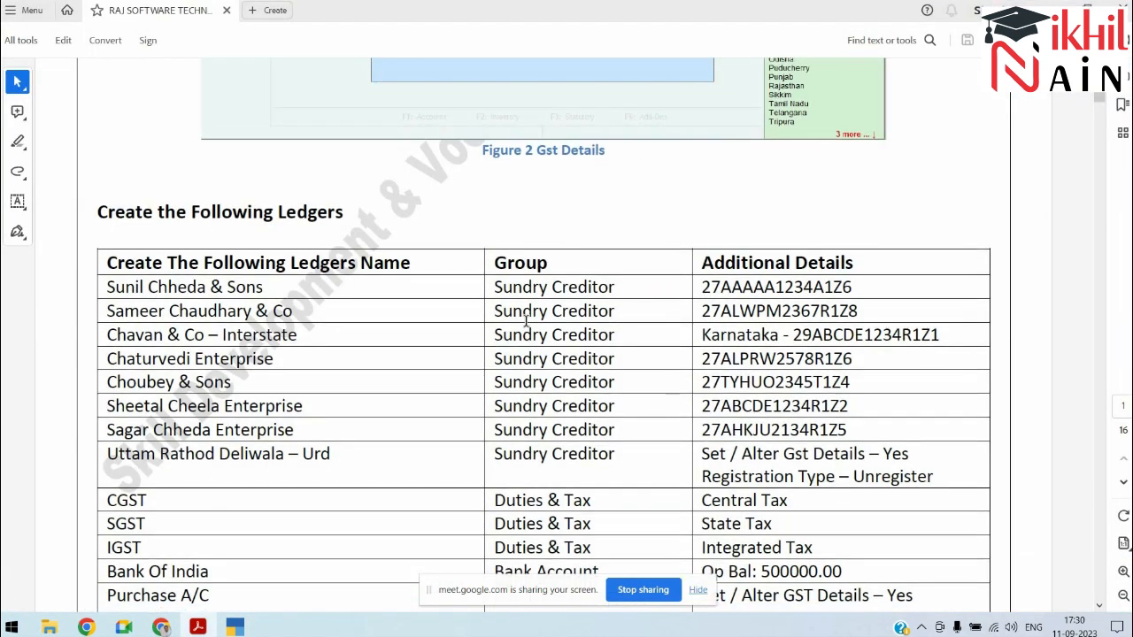
key(alt+Tab)
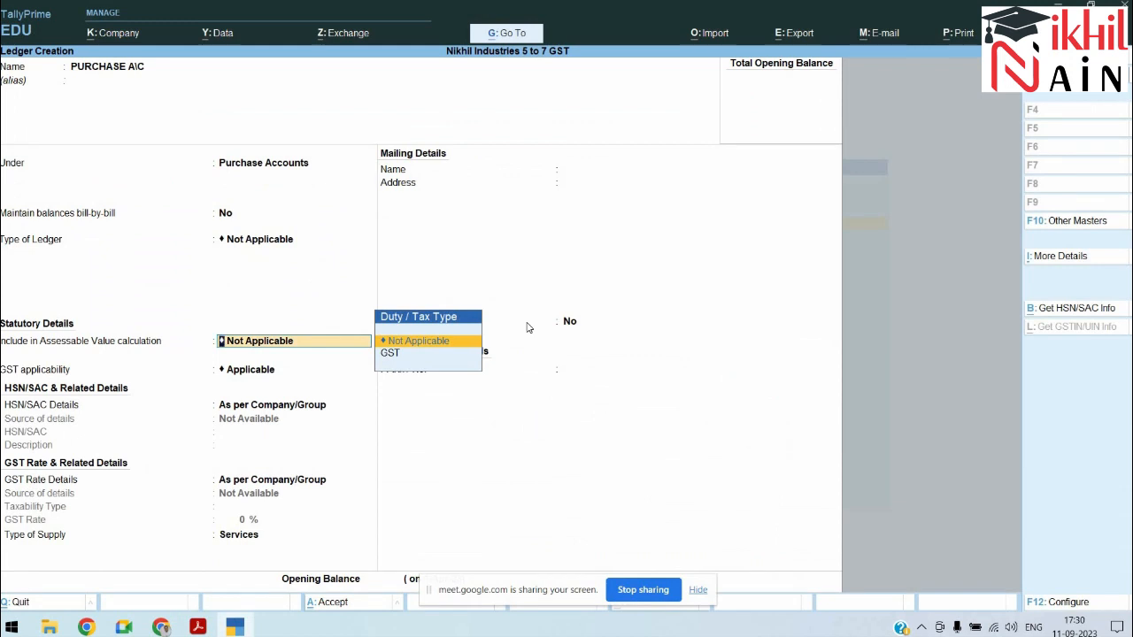
key(Down)
key(Return)
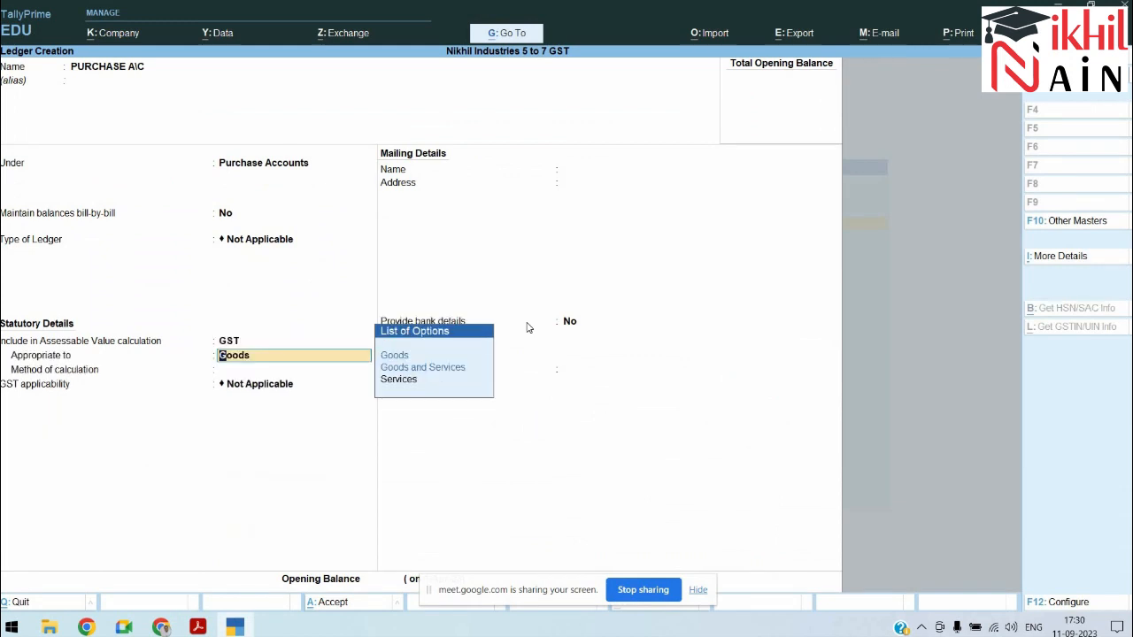
key(Return)
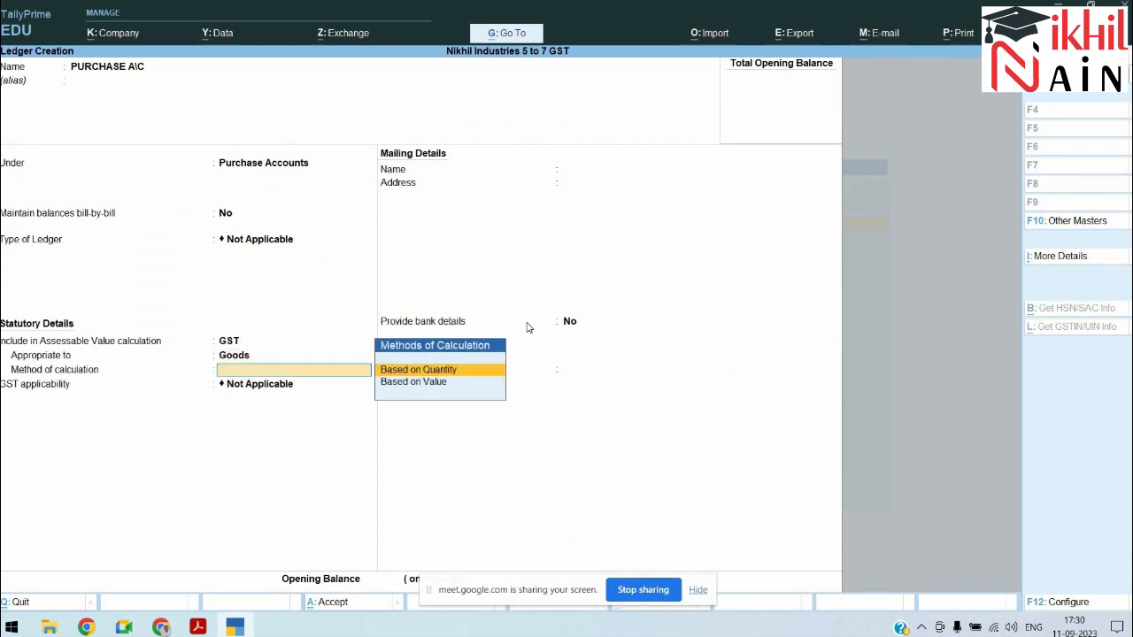
key(BackSpace)
key(BackSpace)
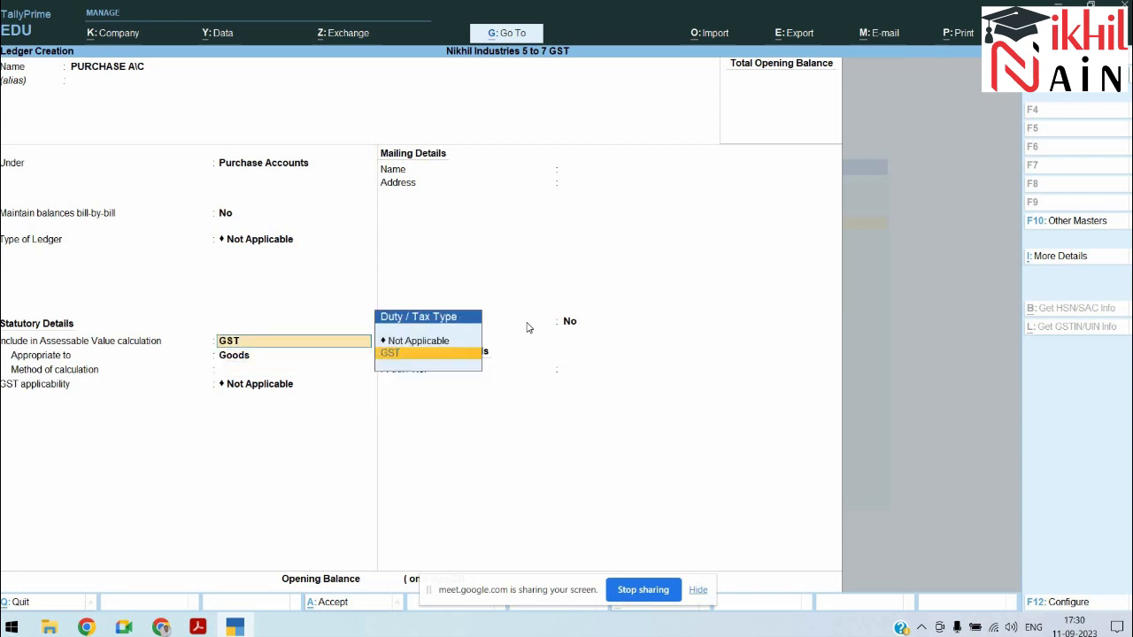
key(Up)
key(Return)
Step: Make GST applicable, keep HSN/SAC and rate details as per company/group, and choose Goods supply
key(Return)
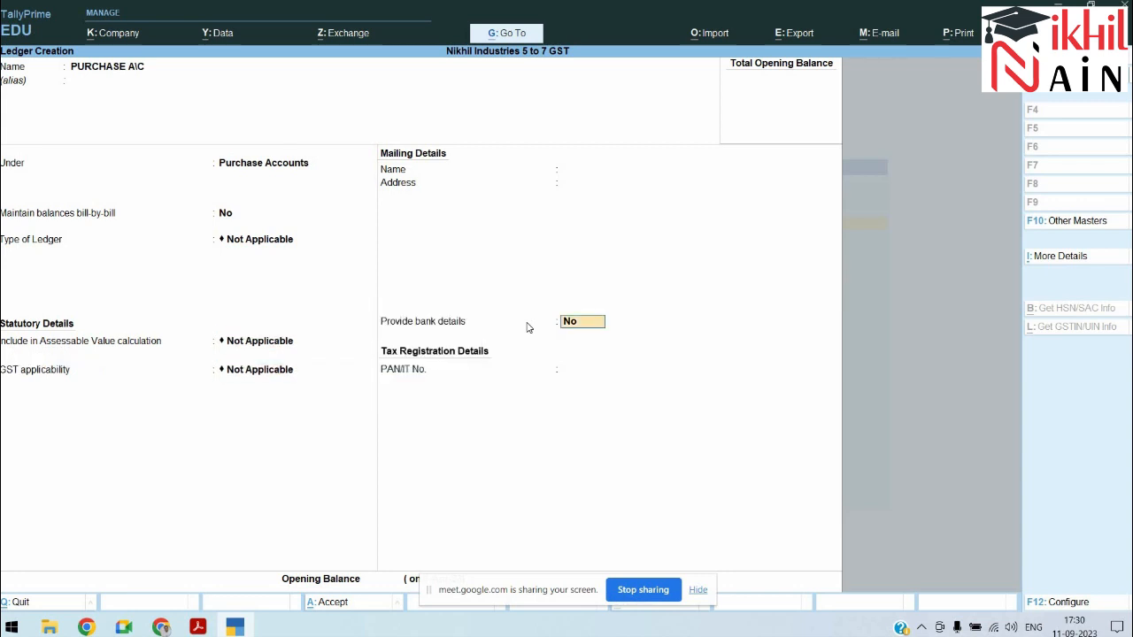
key(BackSpace)
key(Up)
key(Return)
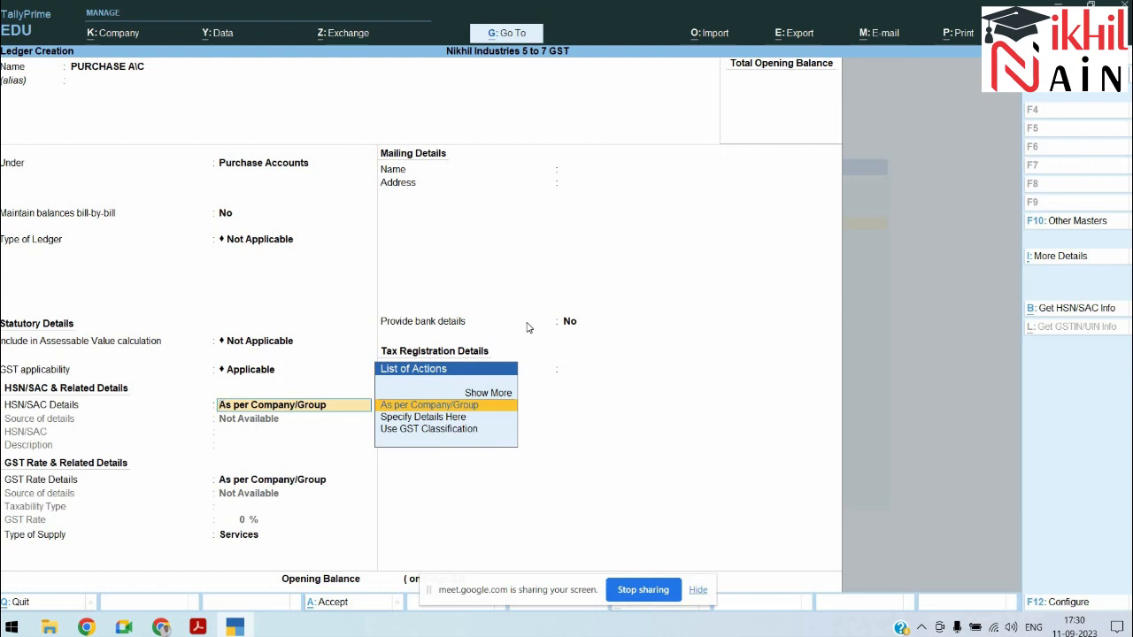
key(Down)
key(Up)
key(Return)
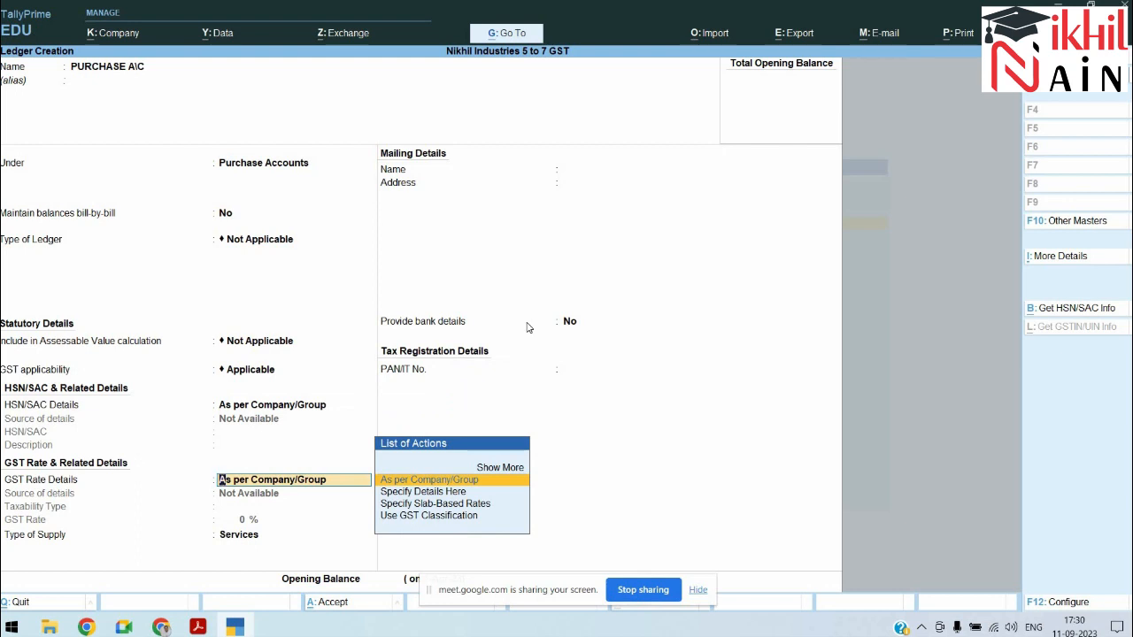
key(Return)
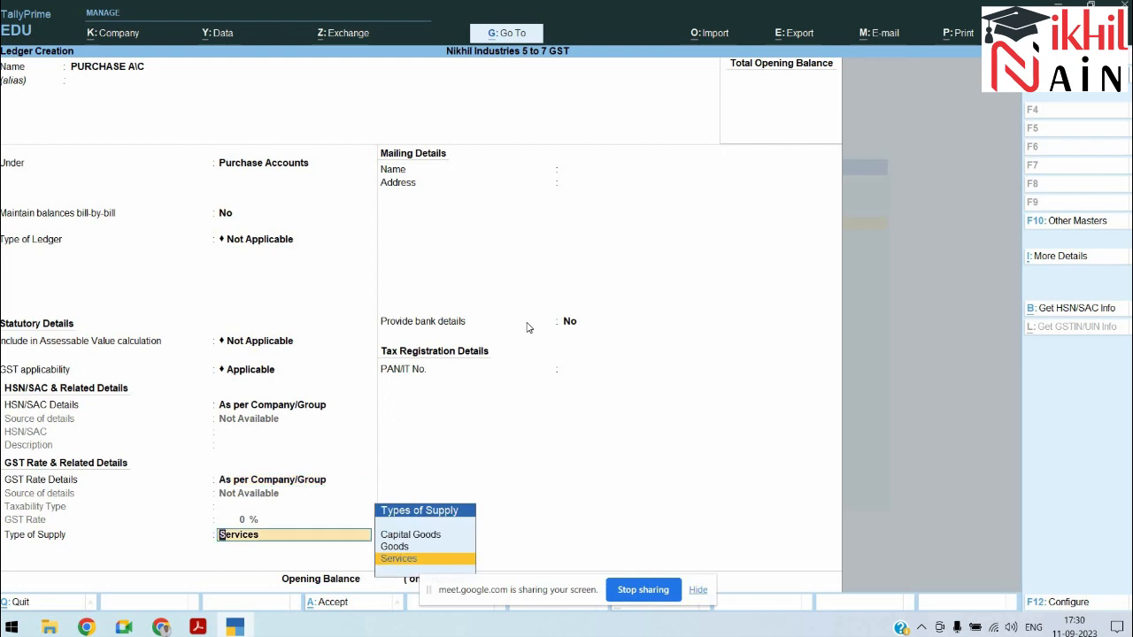
key(Up)
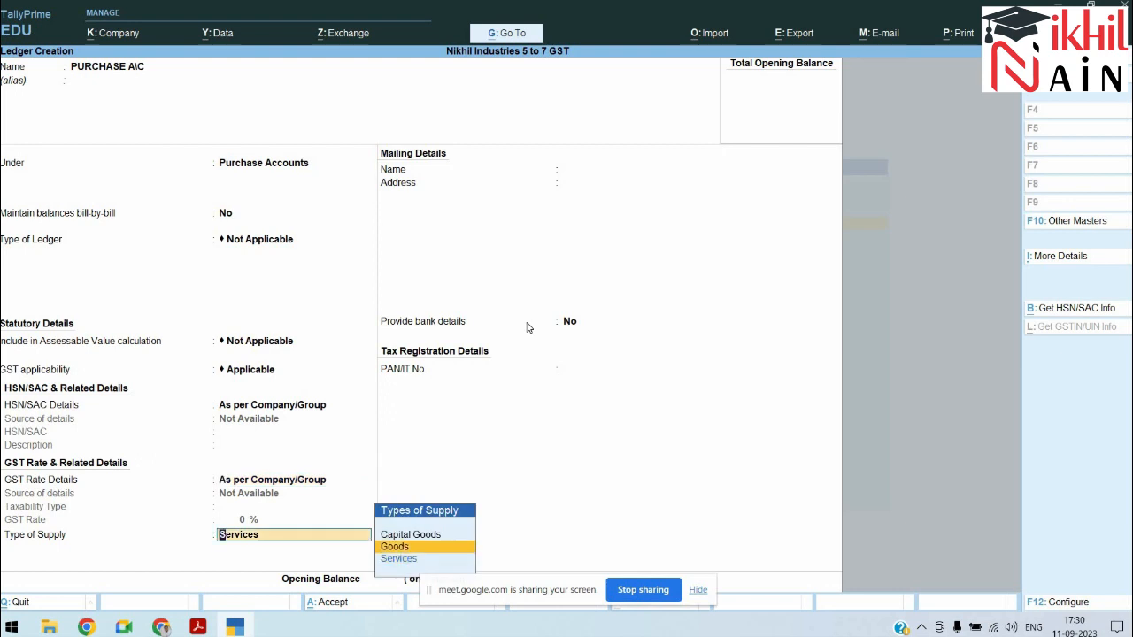
key(Return)
key(Return)
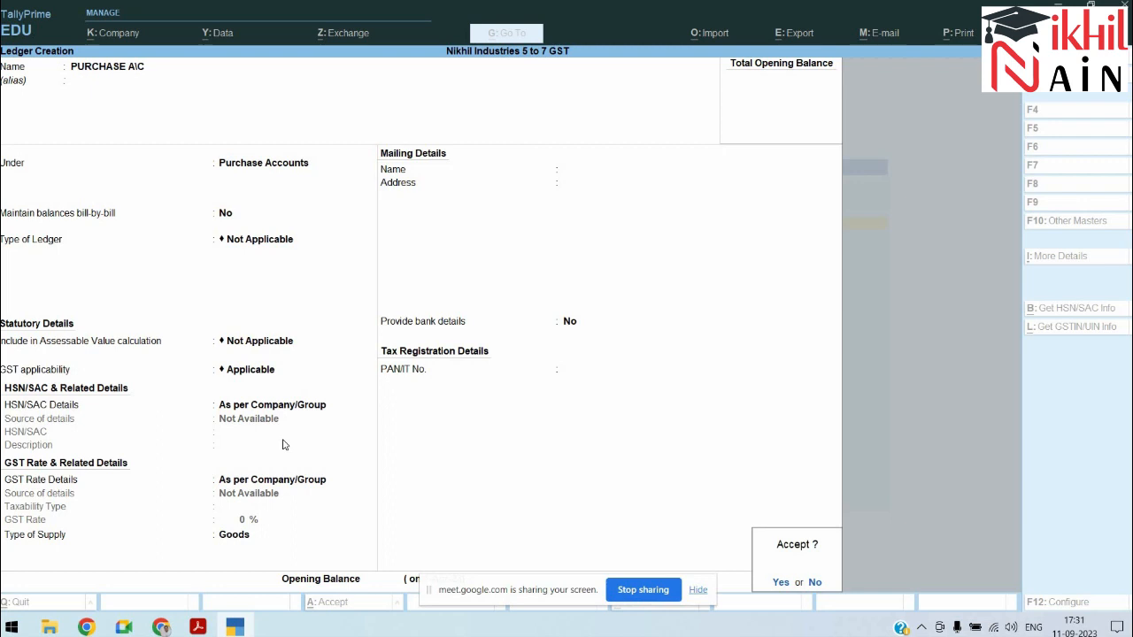
Step: Save the PURCHASE A/C ledger and check the next ledger in the task PDF
key(Return)
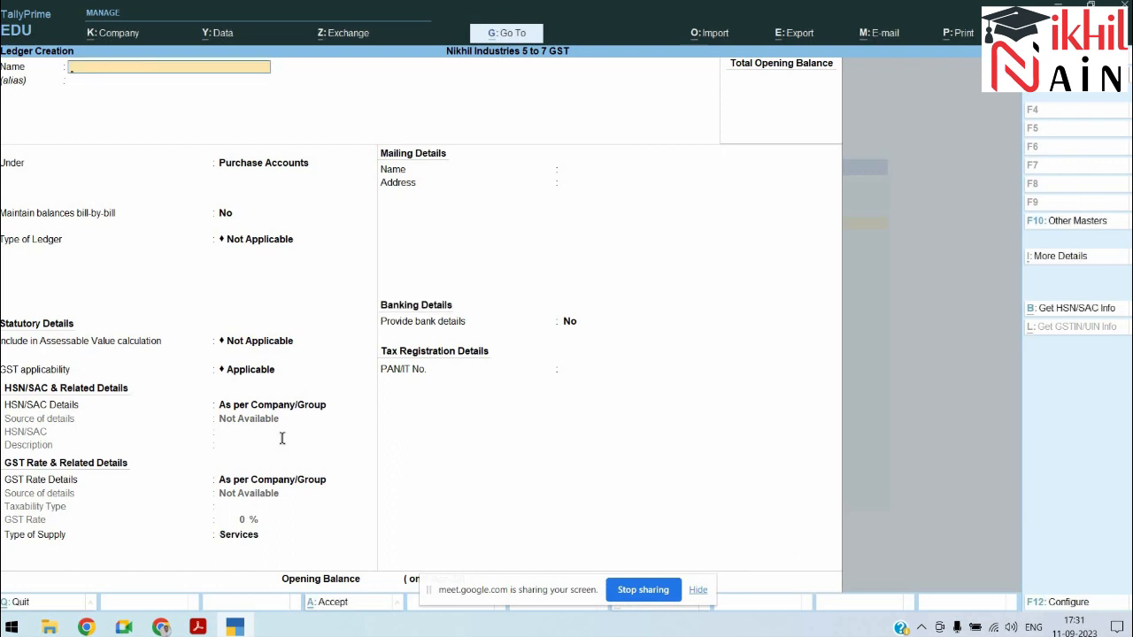
key(alt+Tab)
key(alt+Tab)
key(alt+Tab)
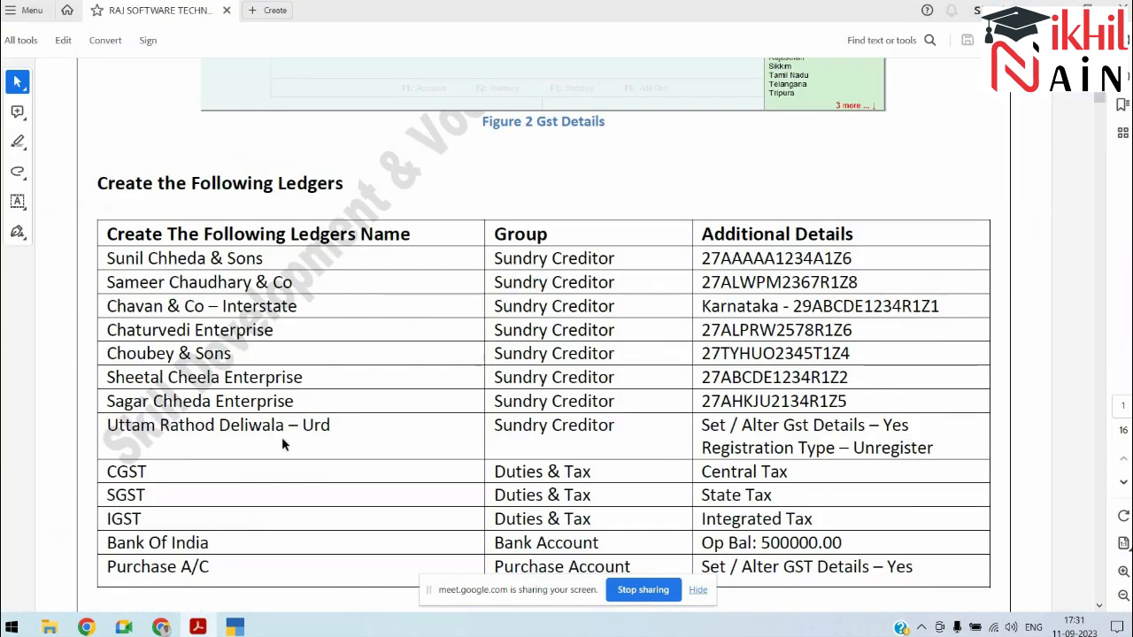
scroll(283, 445, down, 5)
key(alt+Tab)
Step: Create a ledger named Transportation Charges under Direct Expenses
text(T)
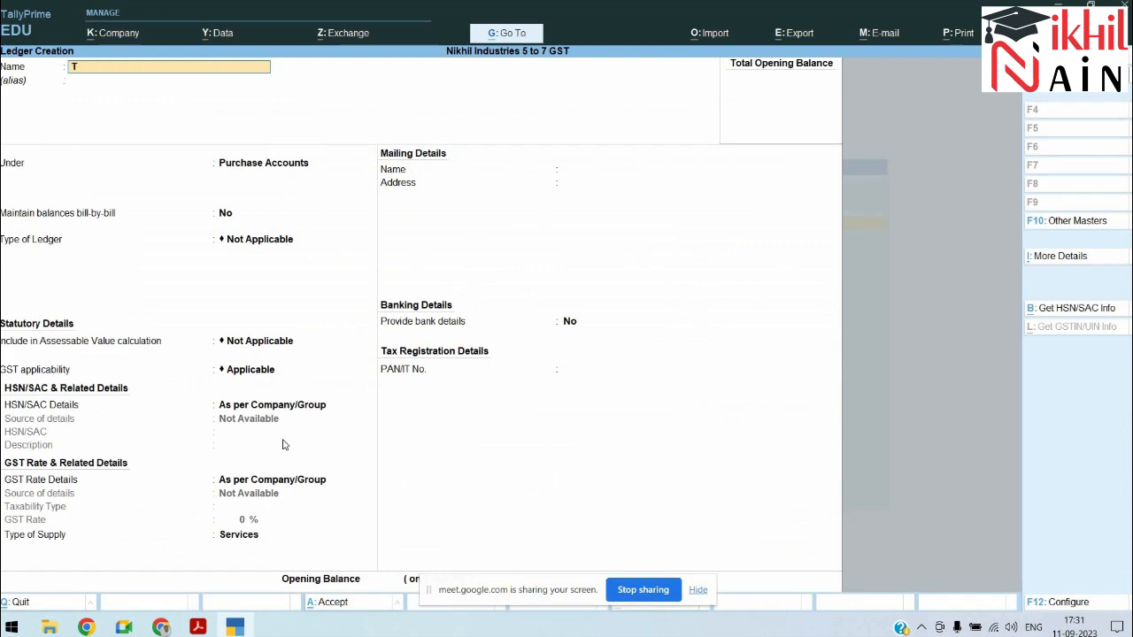
text(ransportation Charges)
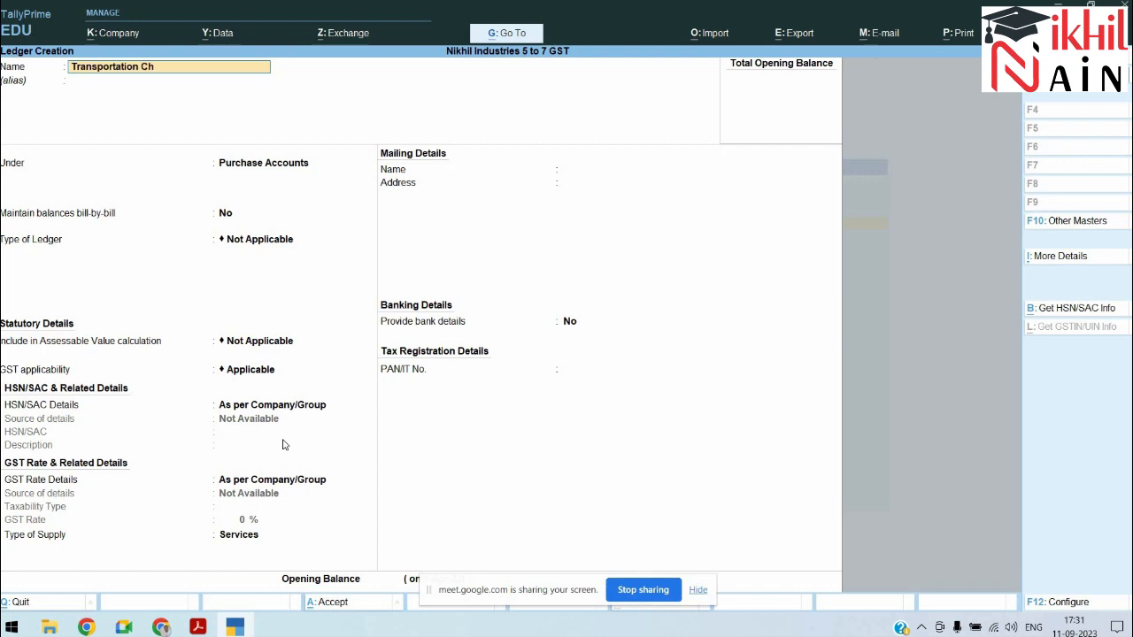
key(Return)
text(Dire)
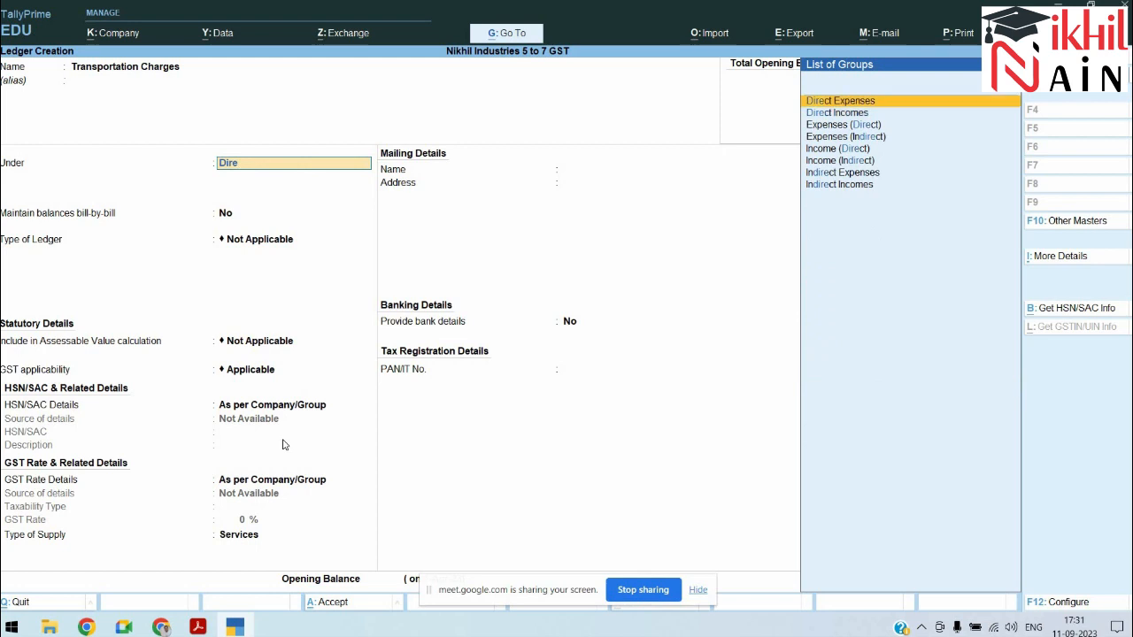
key(Return)
key(Return)
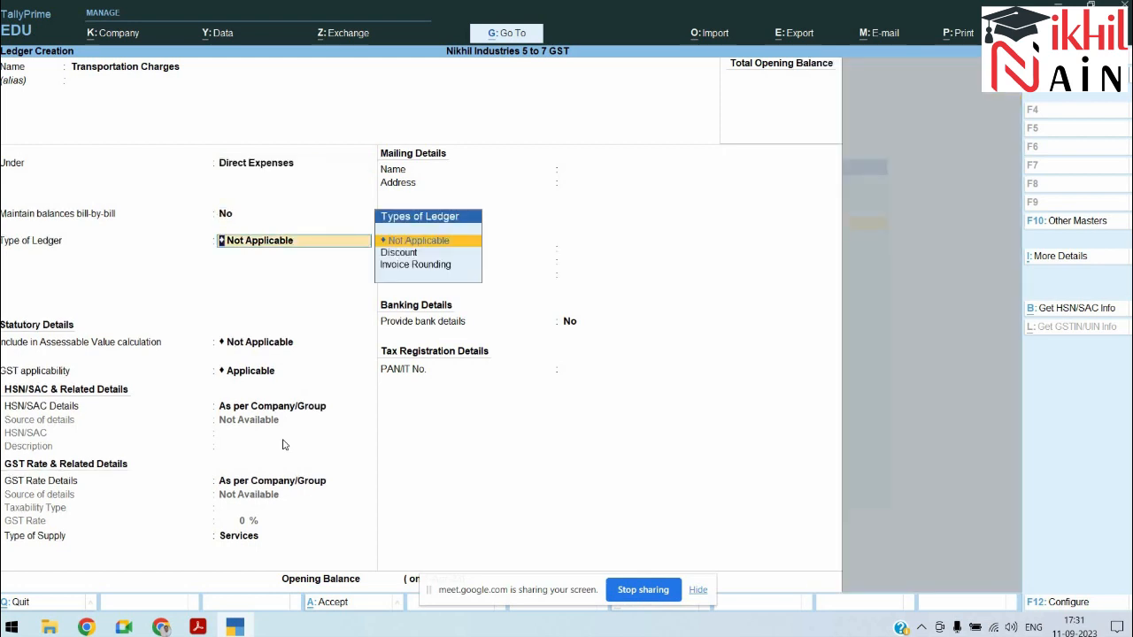
Step: Include Transportation Charges in GST assessable value, appropriated to Goods based on value
key(Return)
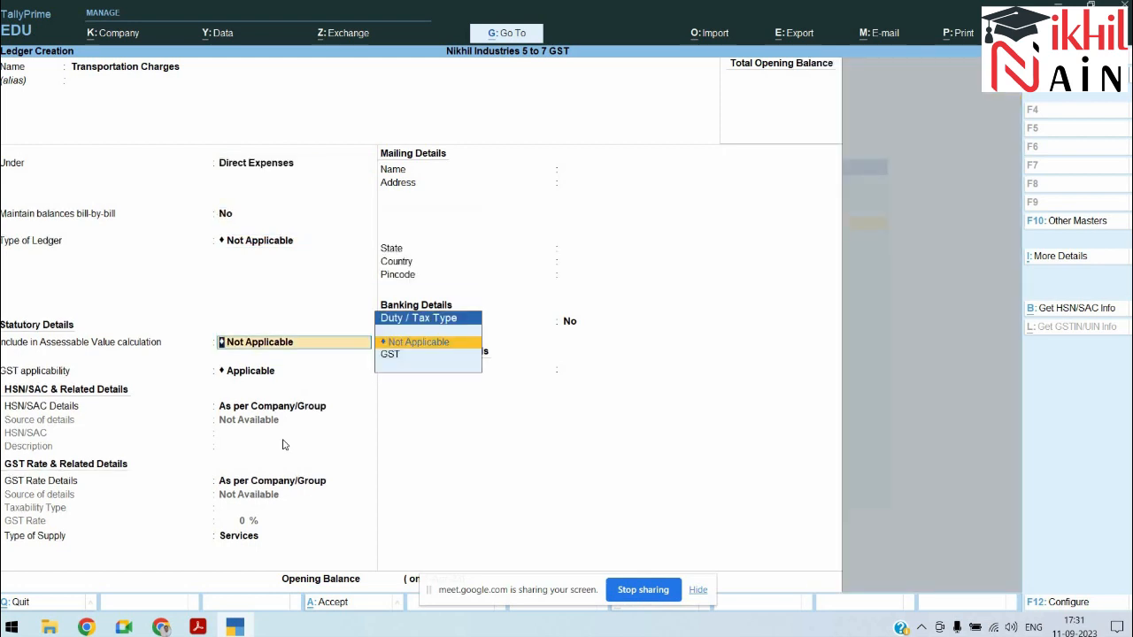
key(alt+Tab)
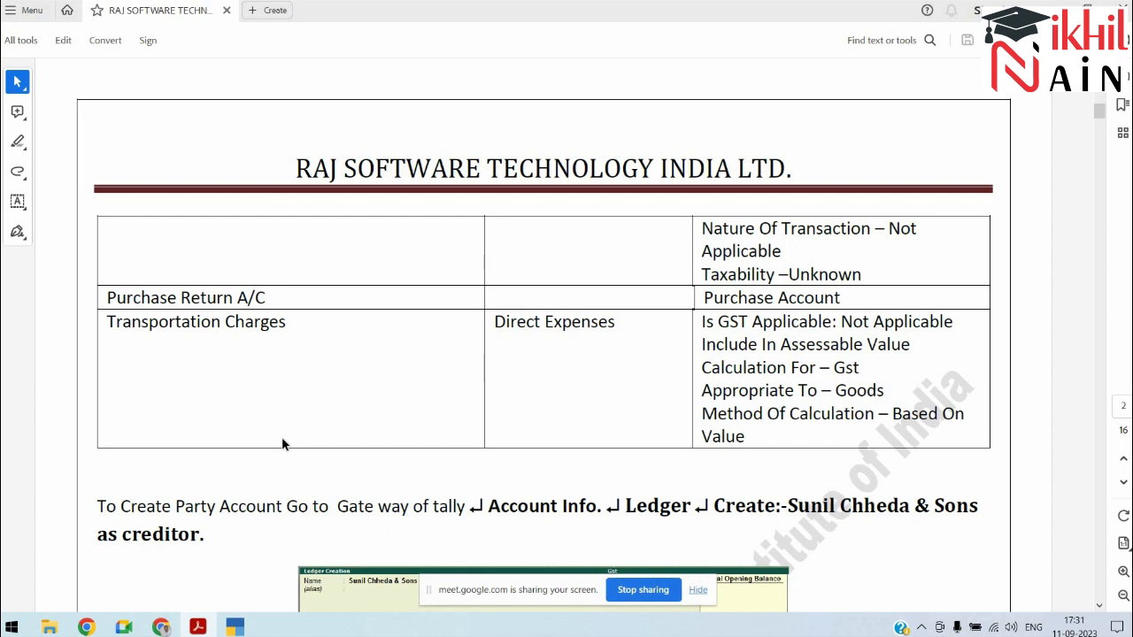
key(alt+Tab)
key(Down)
key(Return)
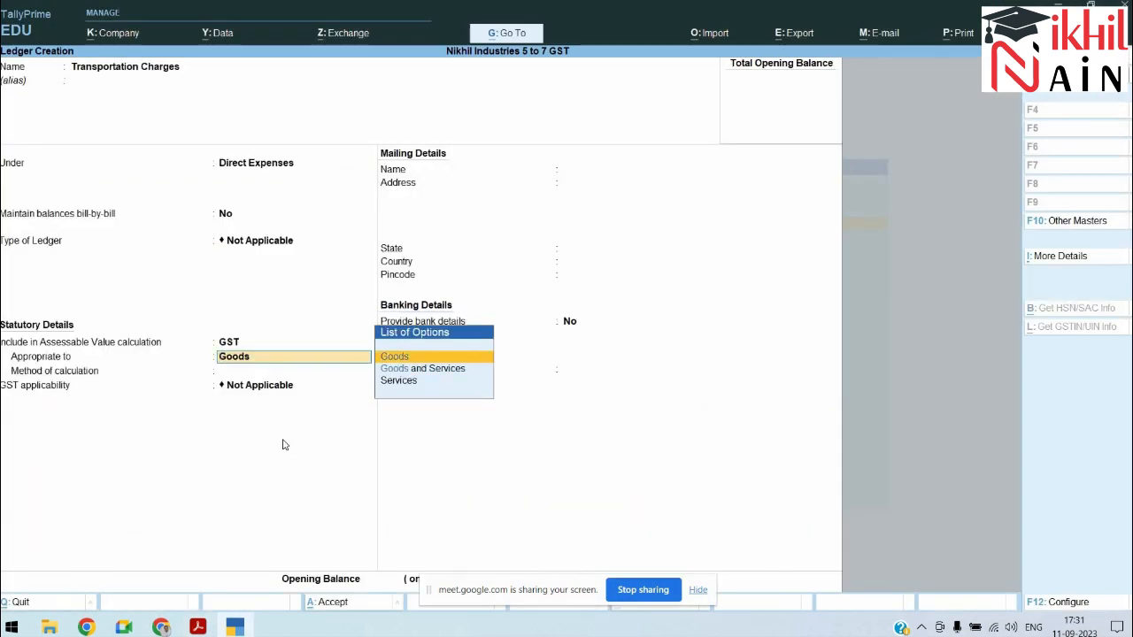
key(Return)
key(Down)
key(Return)
key(Return)
key(Return)
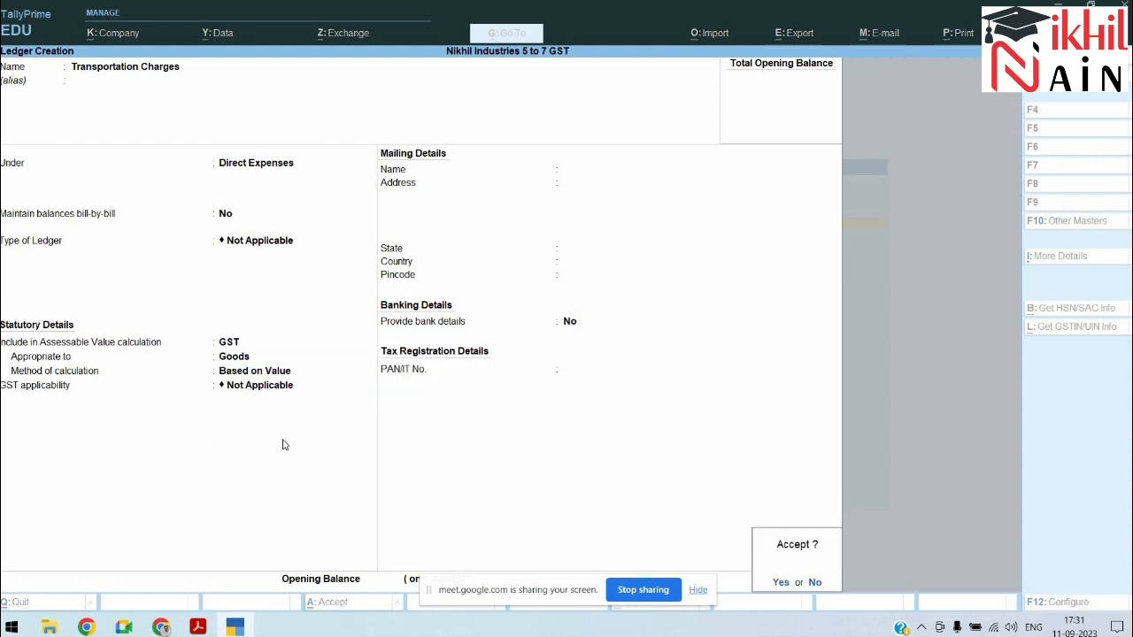
Step: Save the Transportation Charges ledger and review the next task in the PDF
key(y)
key(alt+Tab)
scroll(283, 444, down, 5)
scroll(283, 444, down, 20)
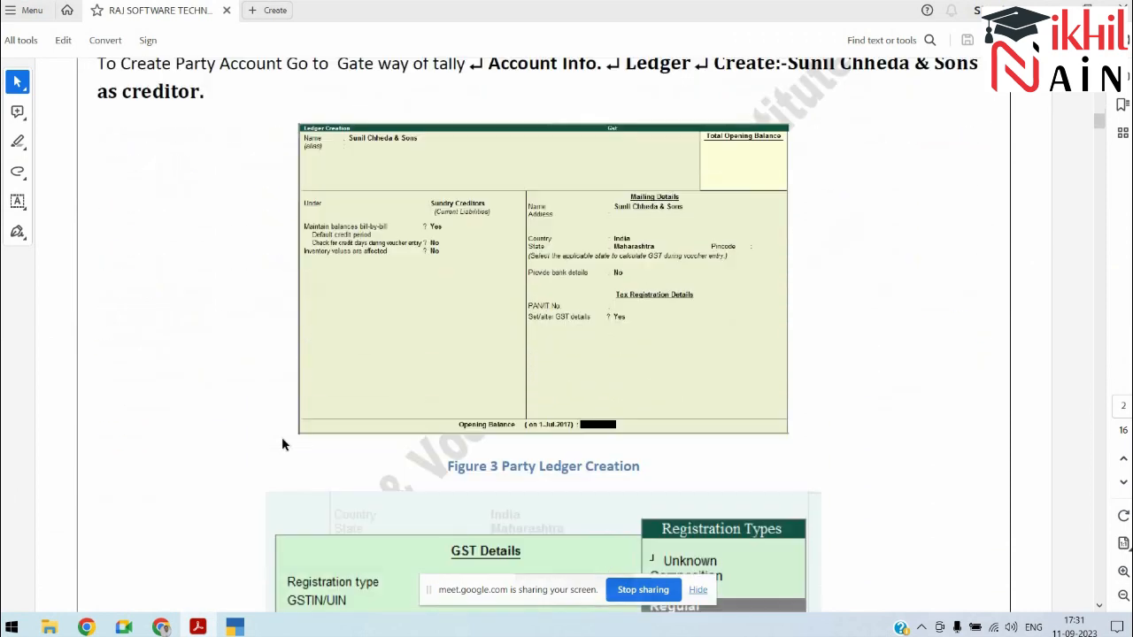
scroll(283, 444, down, 20)
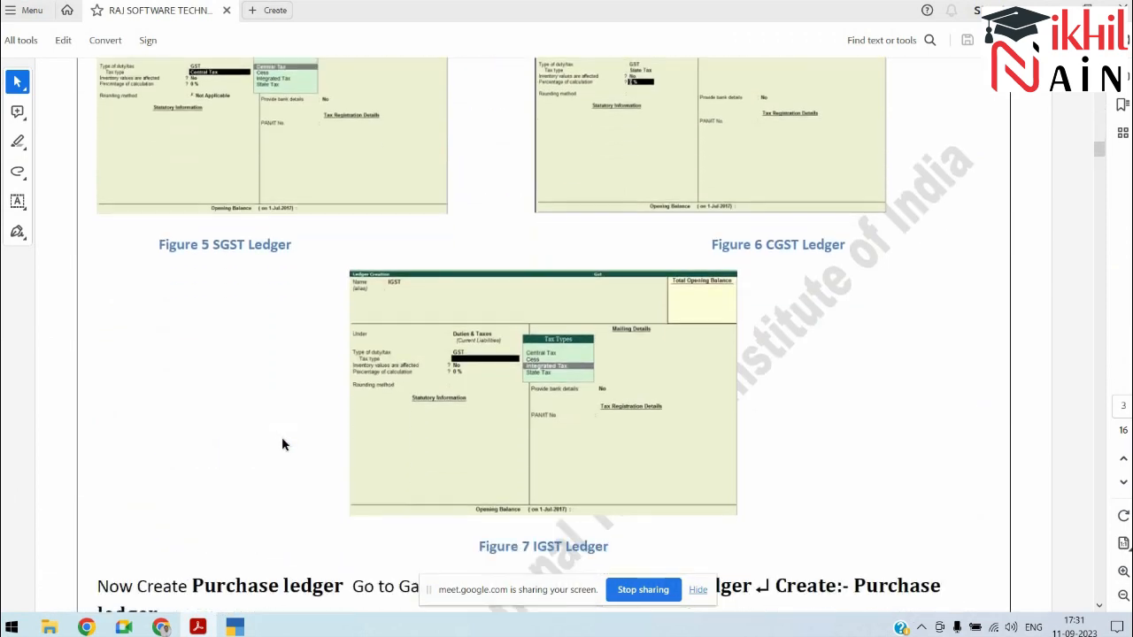
scroll(283, 444, down, 20)
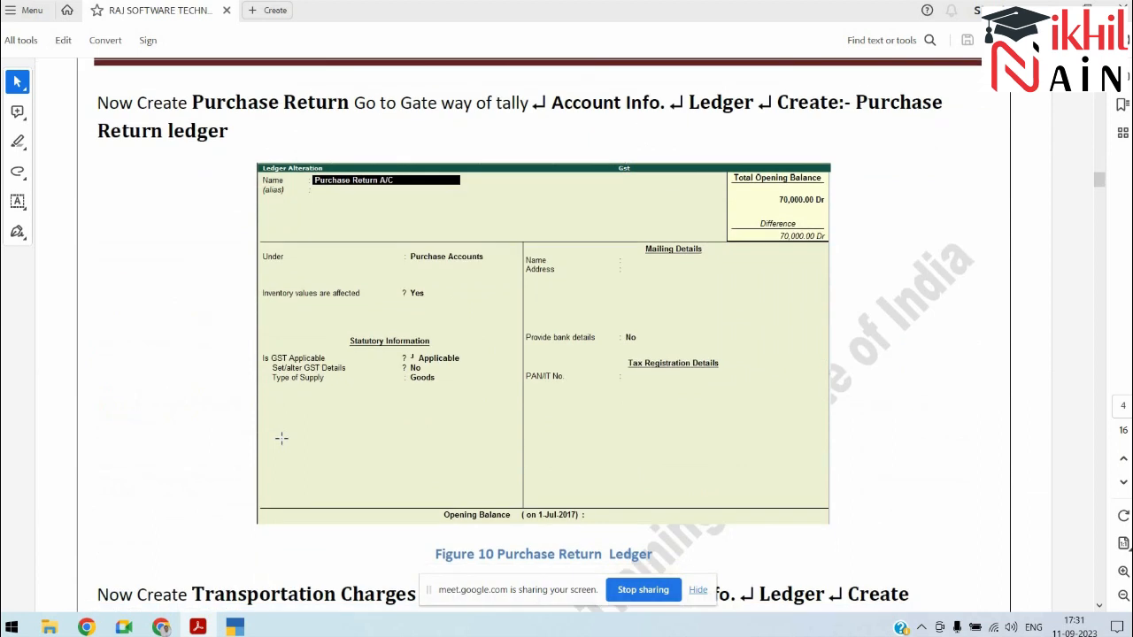
scroll(283, 445, down, 5)
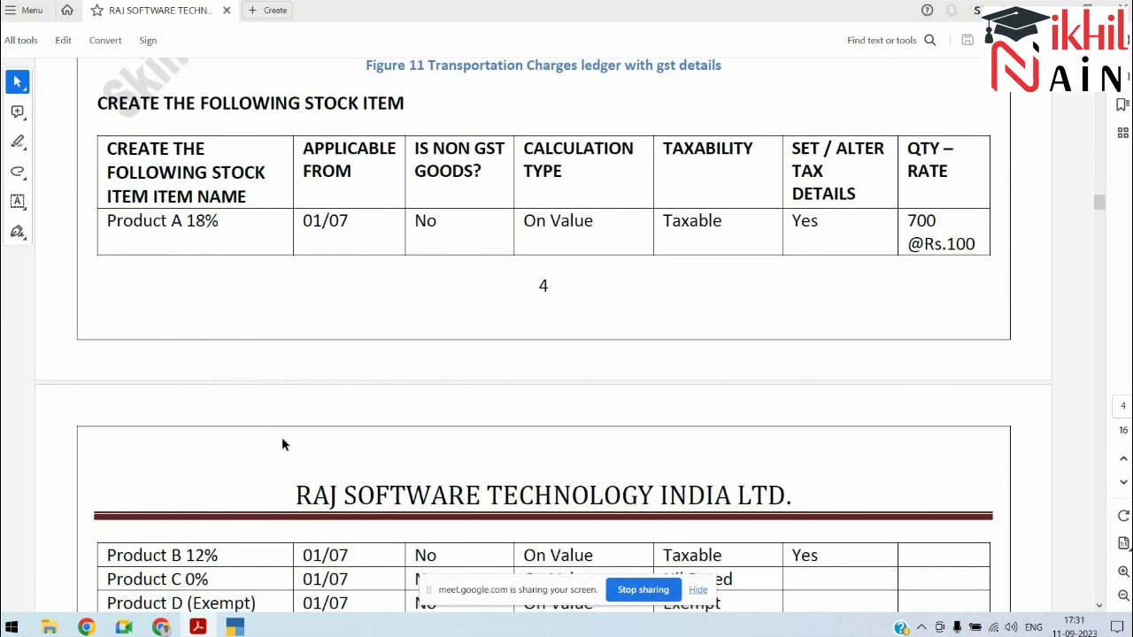
key(alt+Tab)
Step: Begin a stock item named Product A 18% under the Primary group
key(Escape)
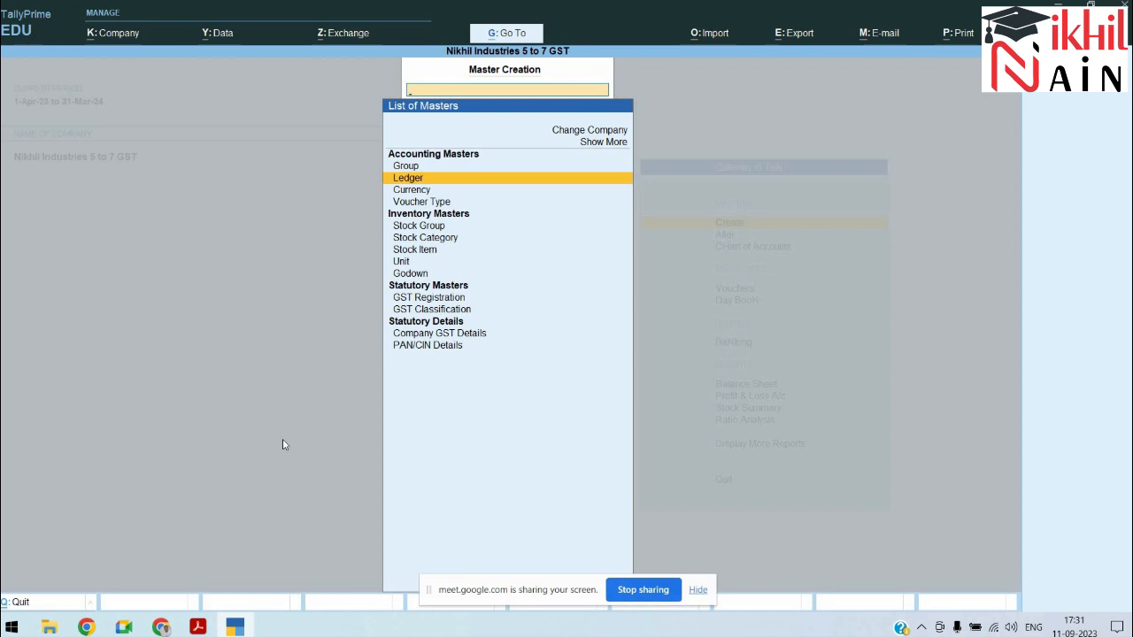
key(Down)
key(Down)
key(Down)
key(Down)
key(Down)
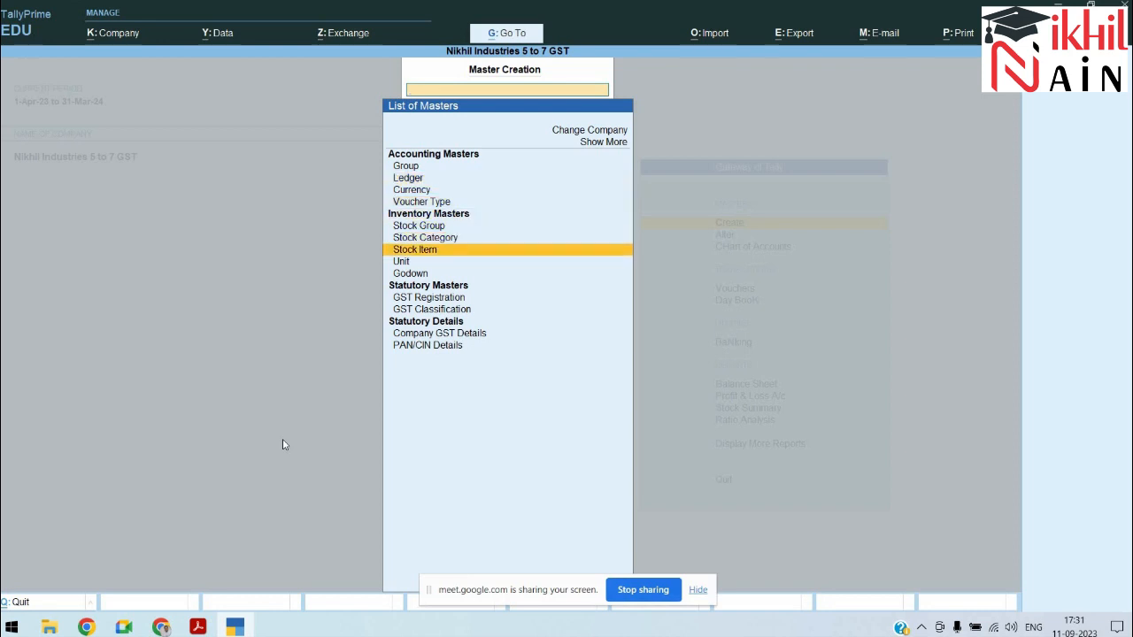
key(Return)
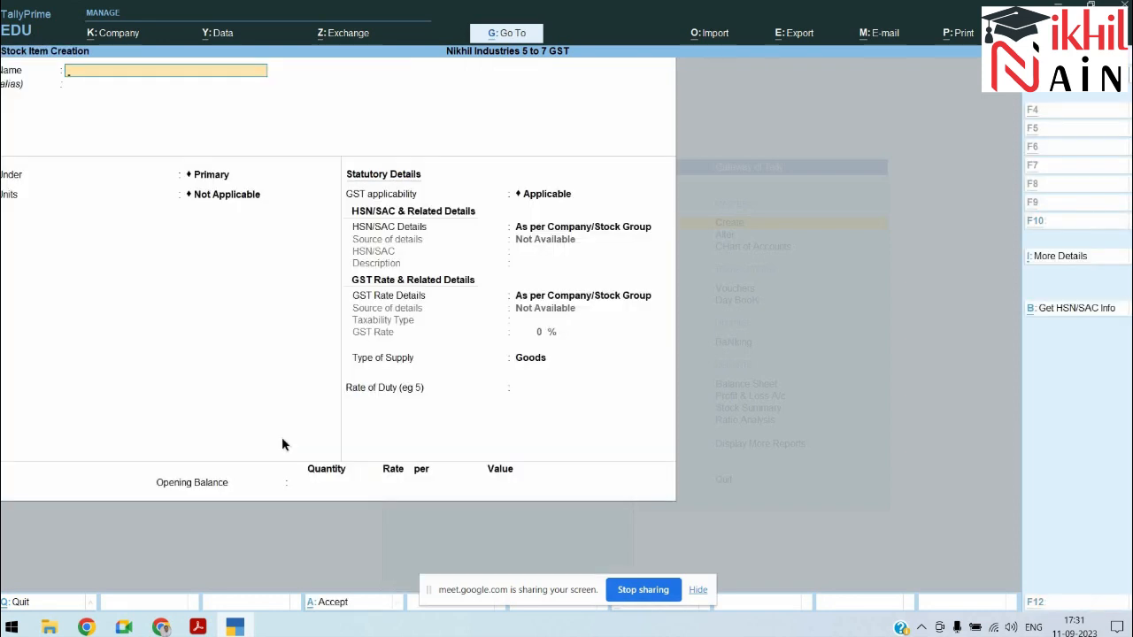
key(alt+Tab)
key(alt+Tab)
text(Pro)
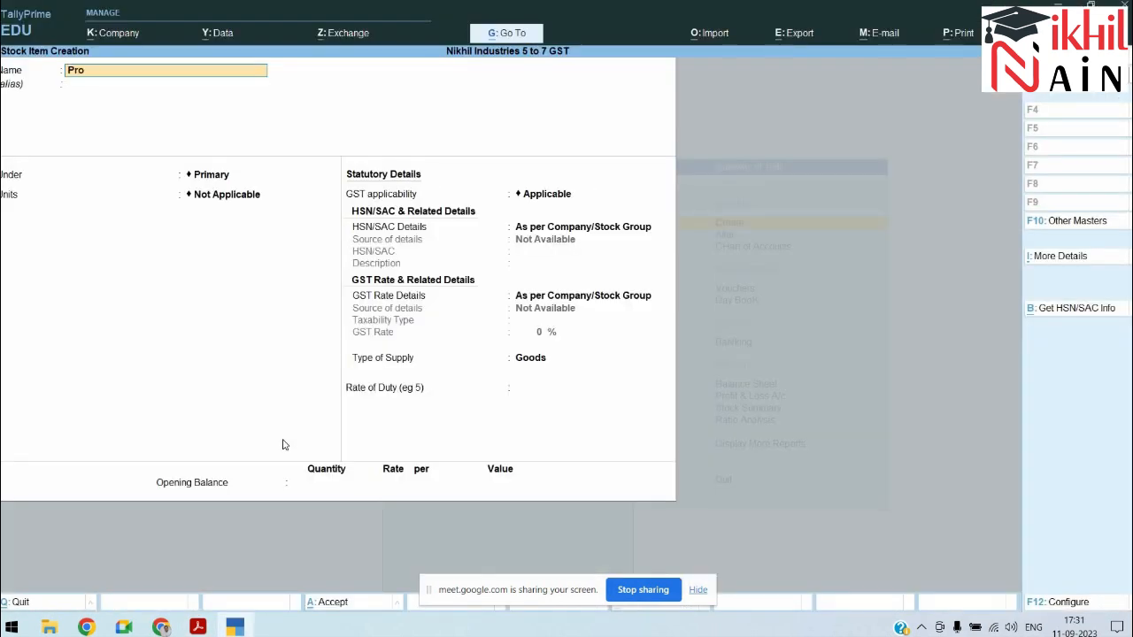
text(duct A 18%)
key(Return)
key(Return)
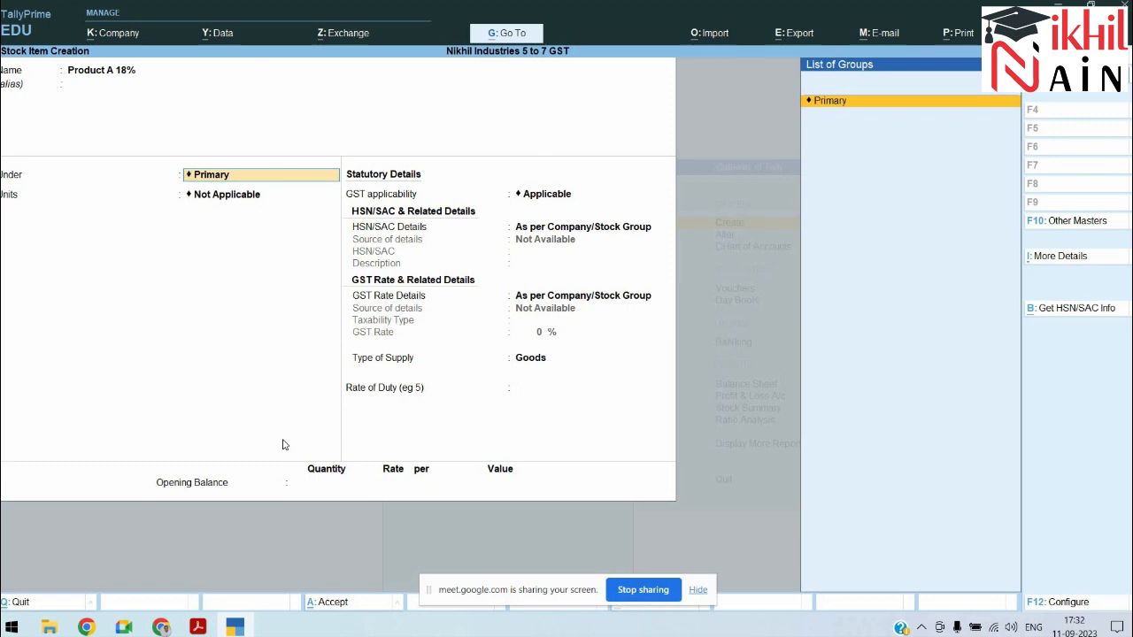
key(Return)
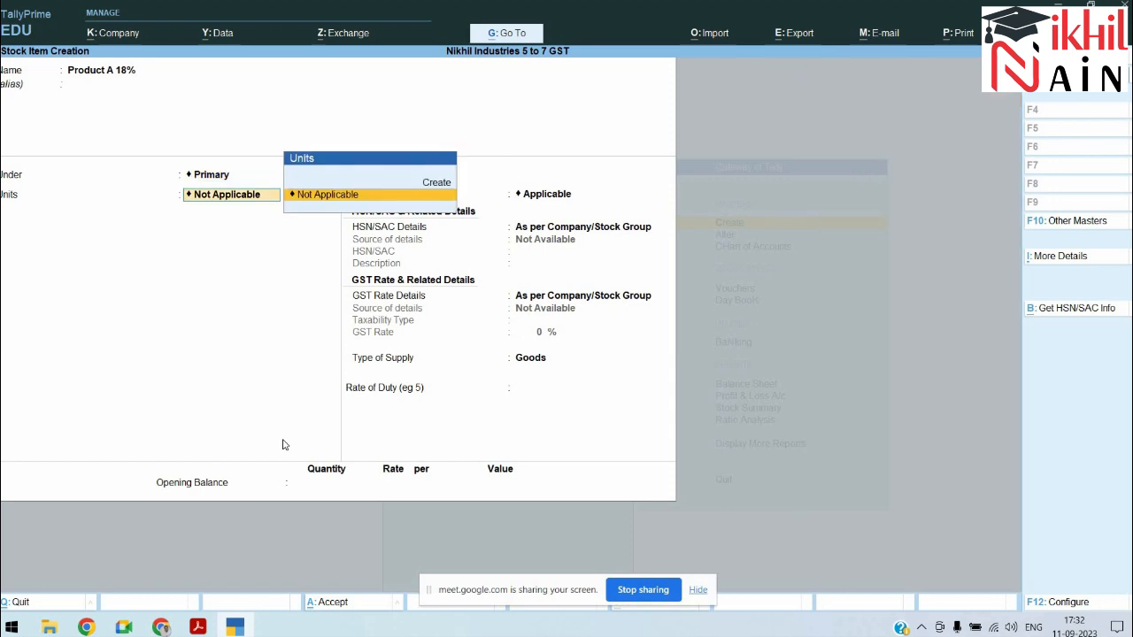
key(alt+c)
Step: Create the Nos unit with formal name Numbers and UQC NOS-NUMBERS
text(Nos)
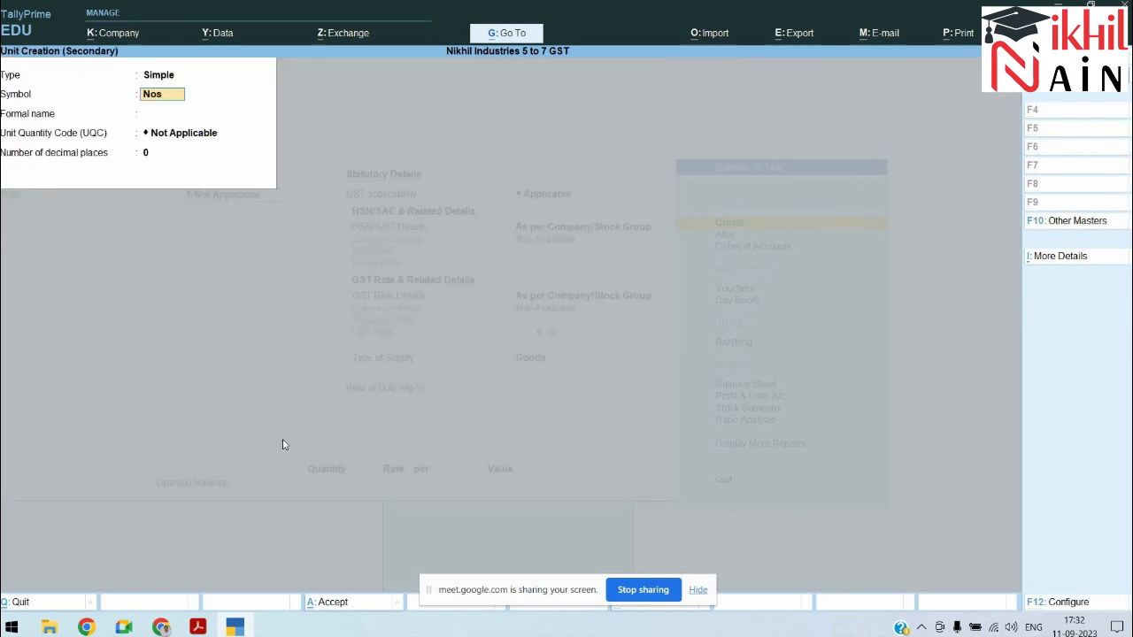
key(Return)
text(Numbers)
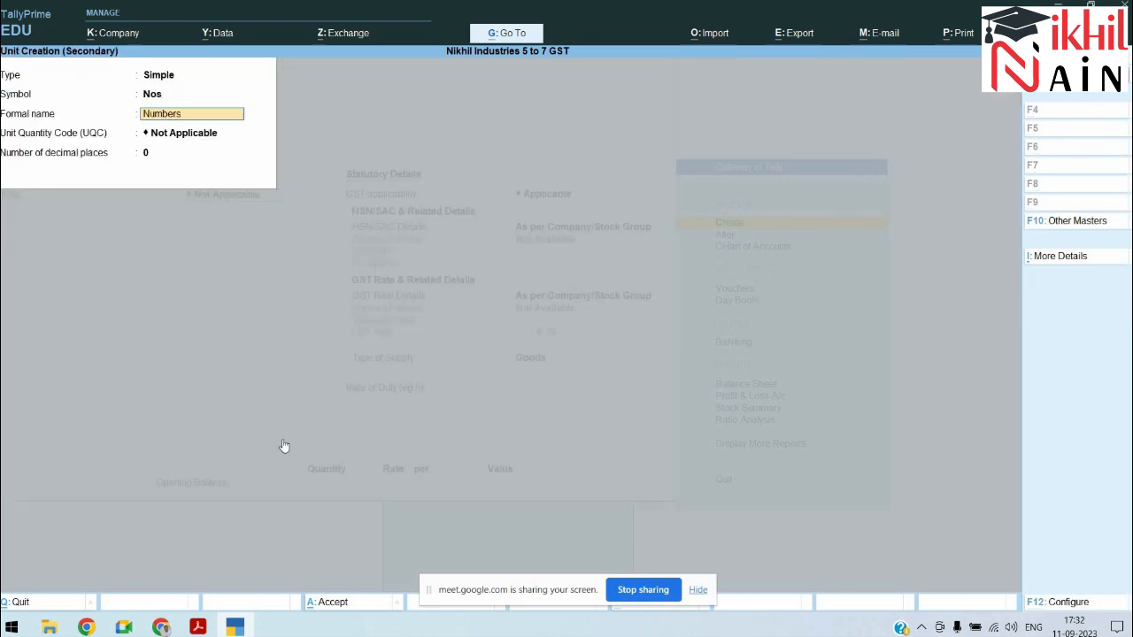
key(Return)
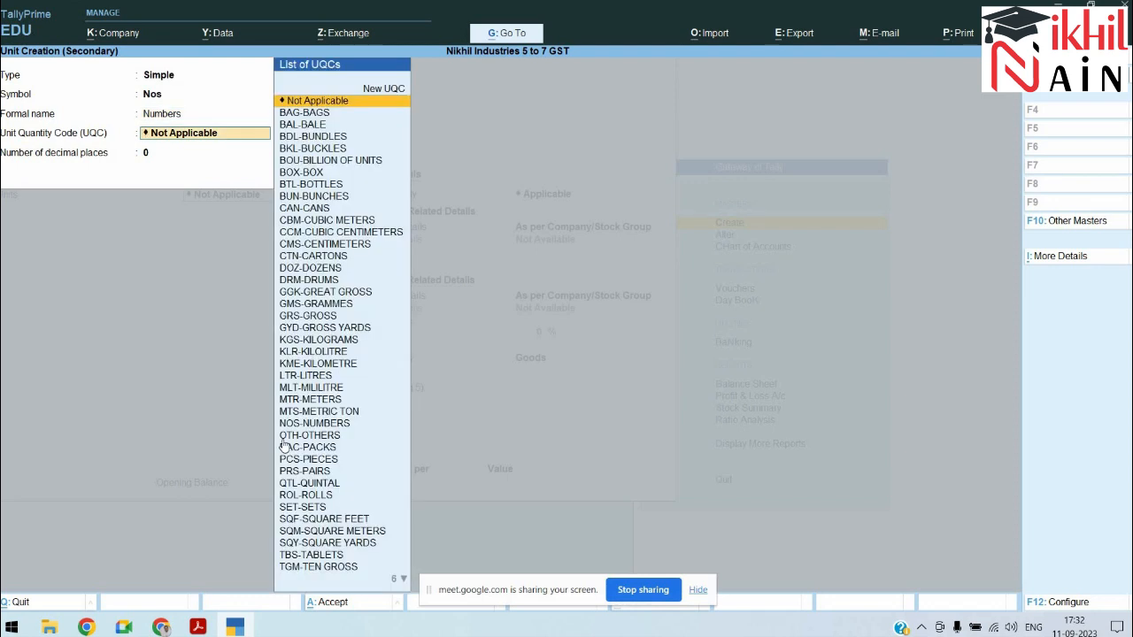
text(n)
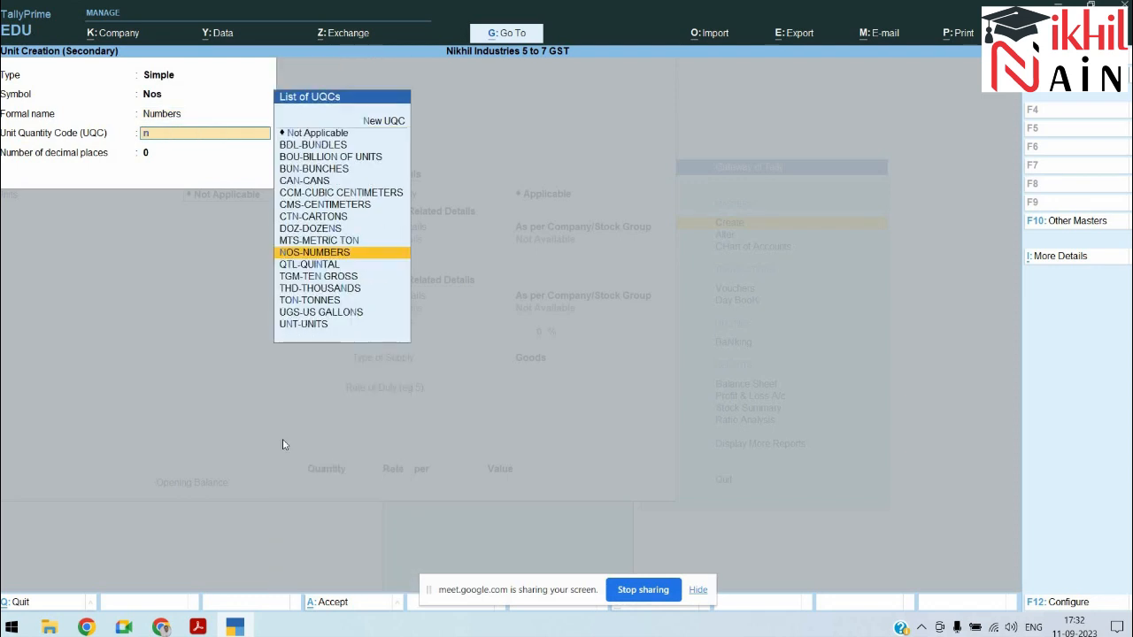
key(Return)
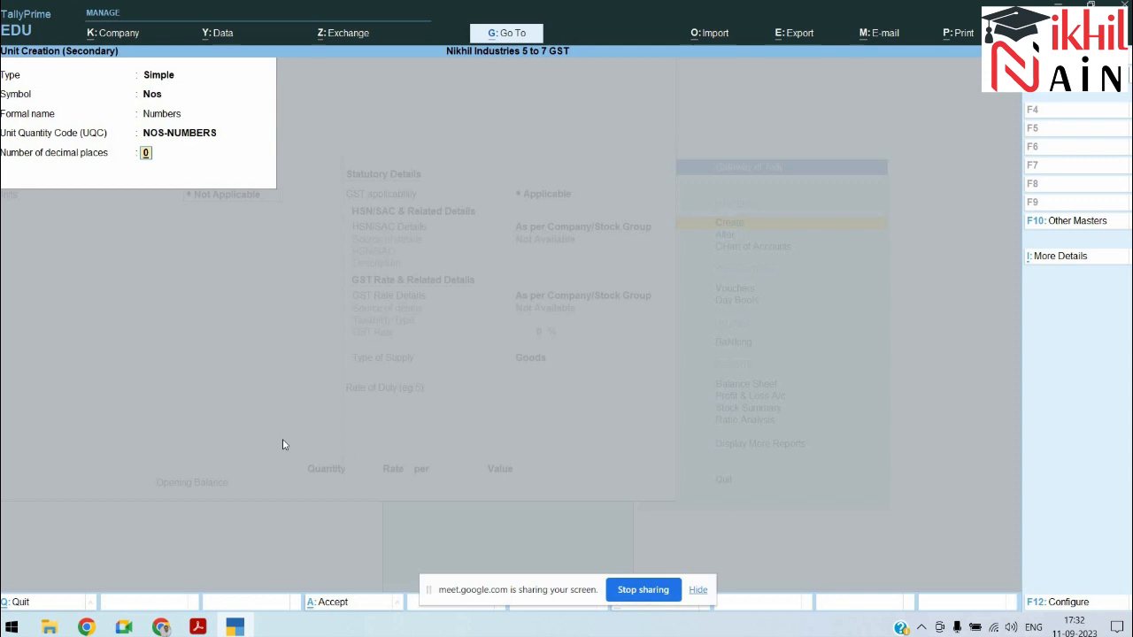
key(Return)
key(Return)
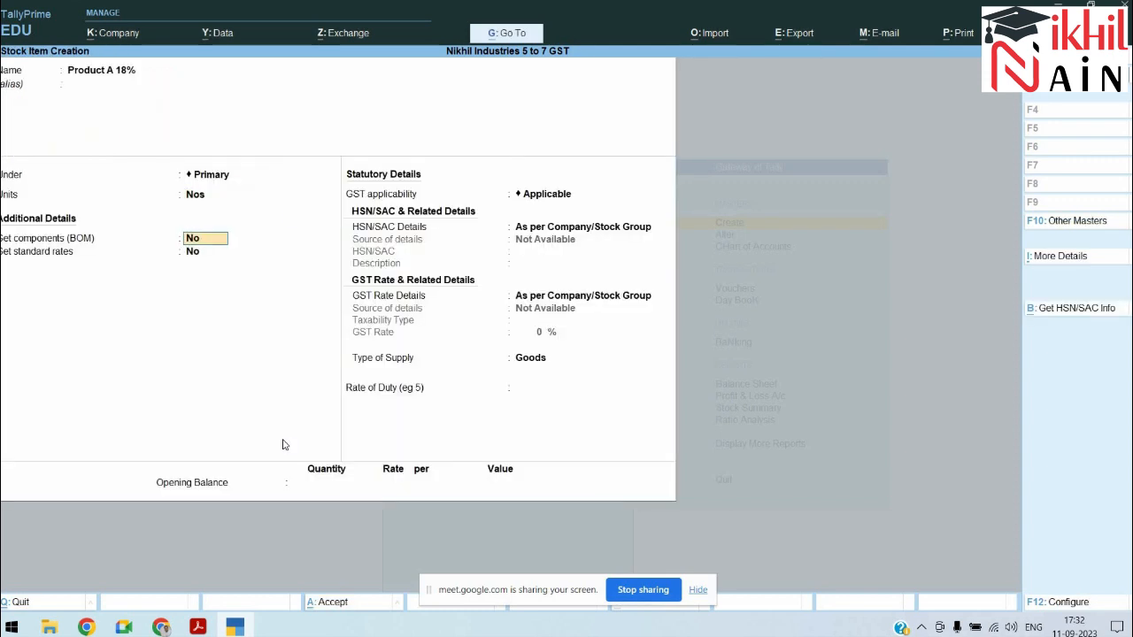
key(Return)
key(Return)
key(Return)
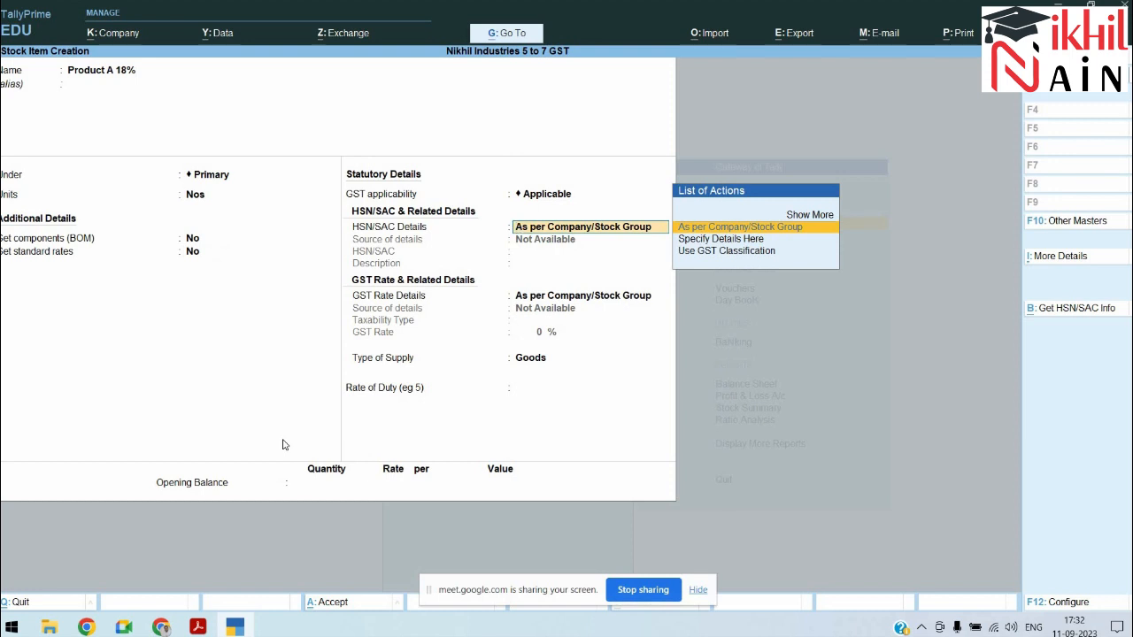
Step: Specify HSN/SAC code 741085 for Product A 18% and move on to GST rate details
key(Down)
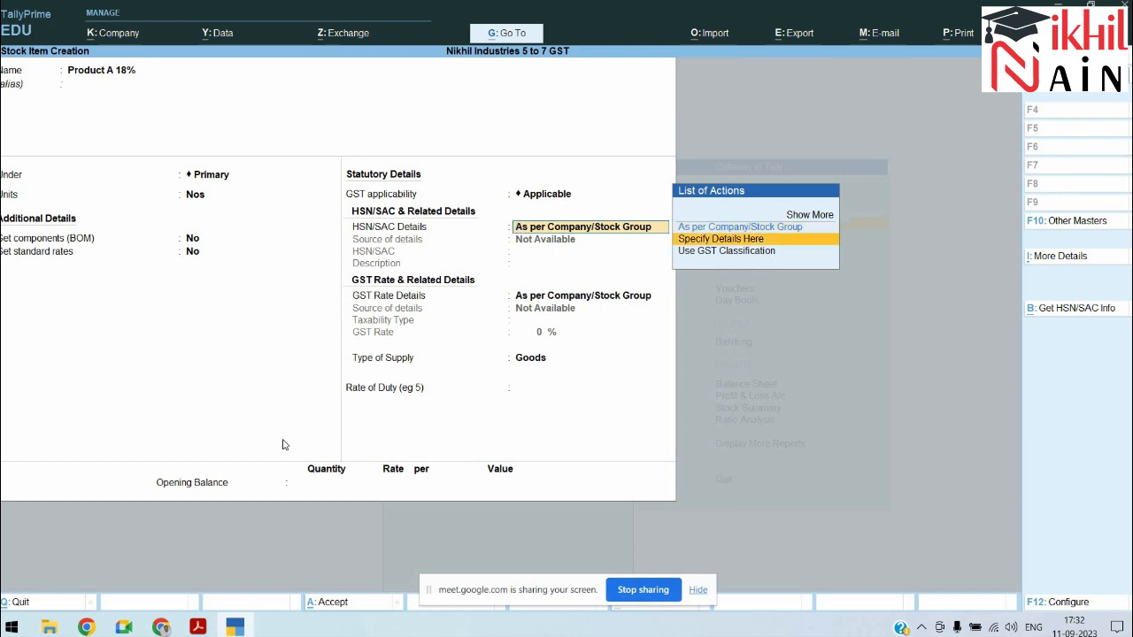
key(Return)
text(741085)
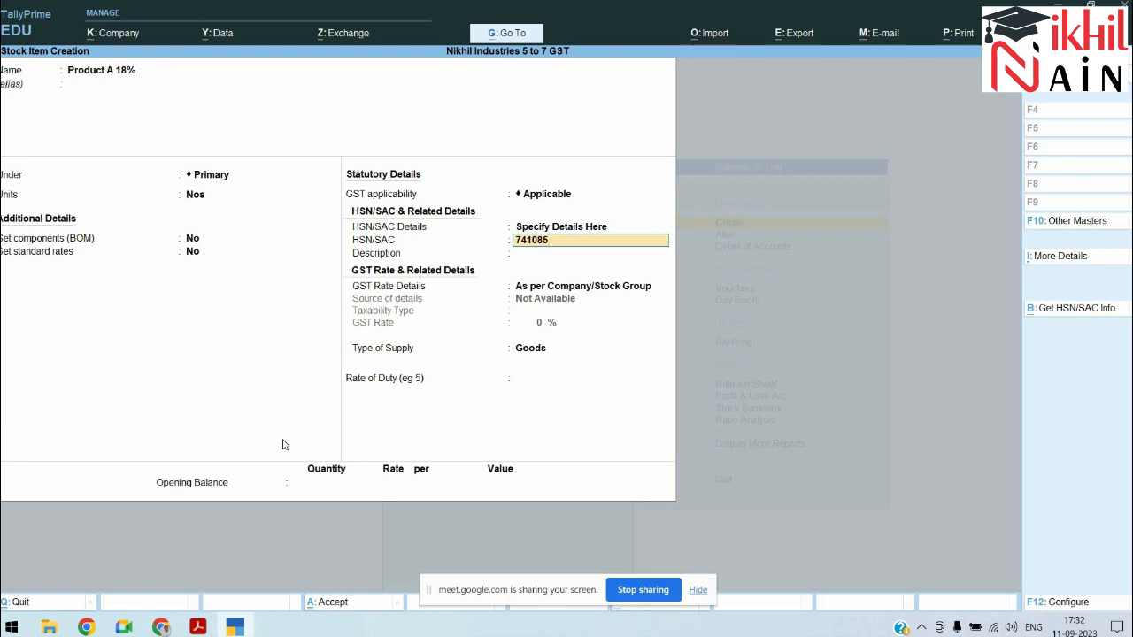
key(Return)
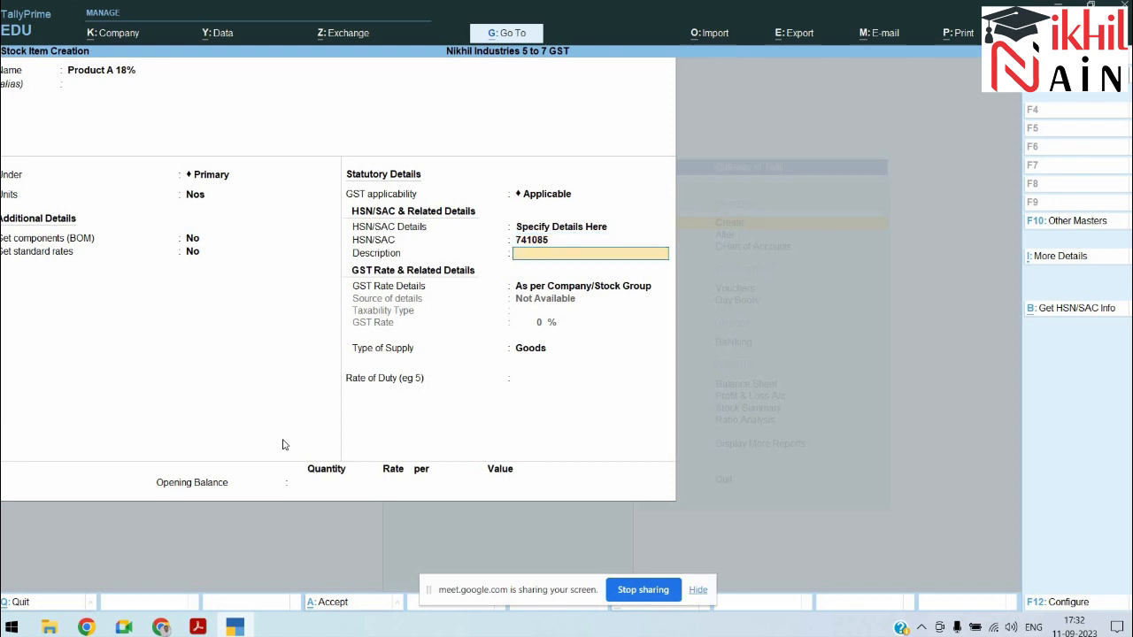
key(Return)
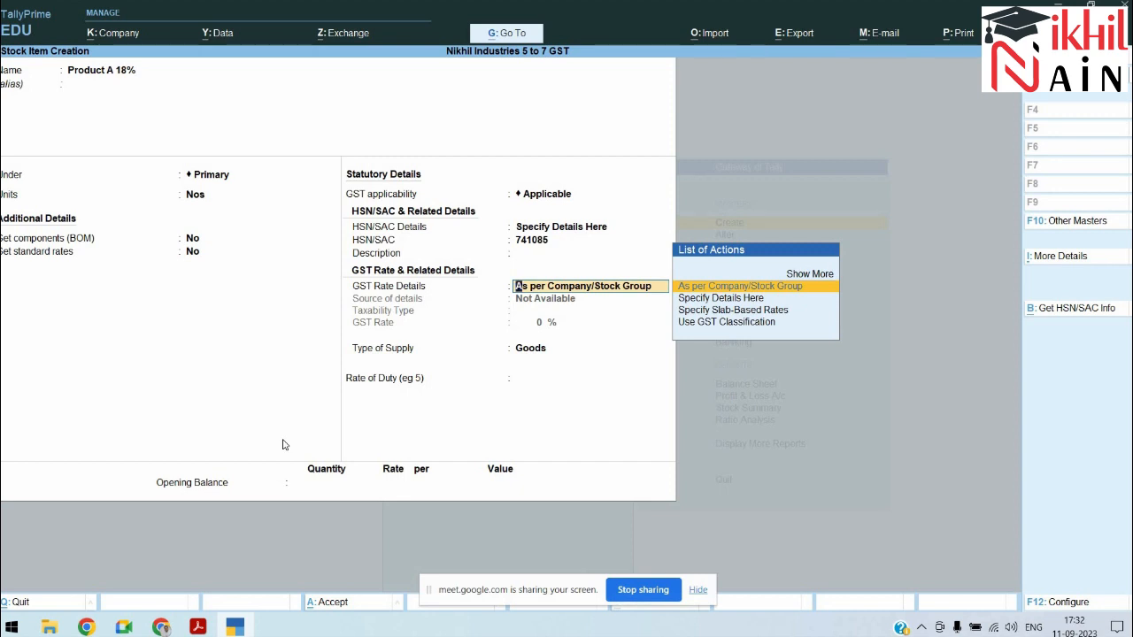
key(alt+Tab)
key(alt+Tab)
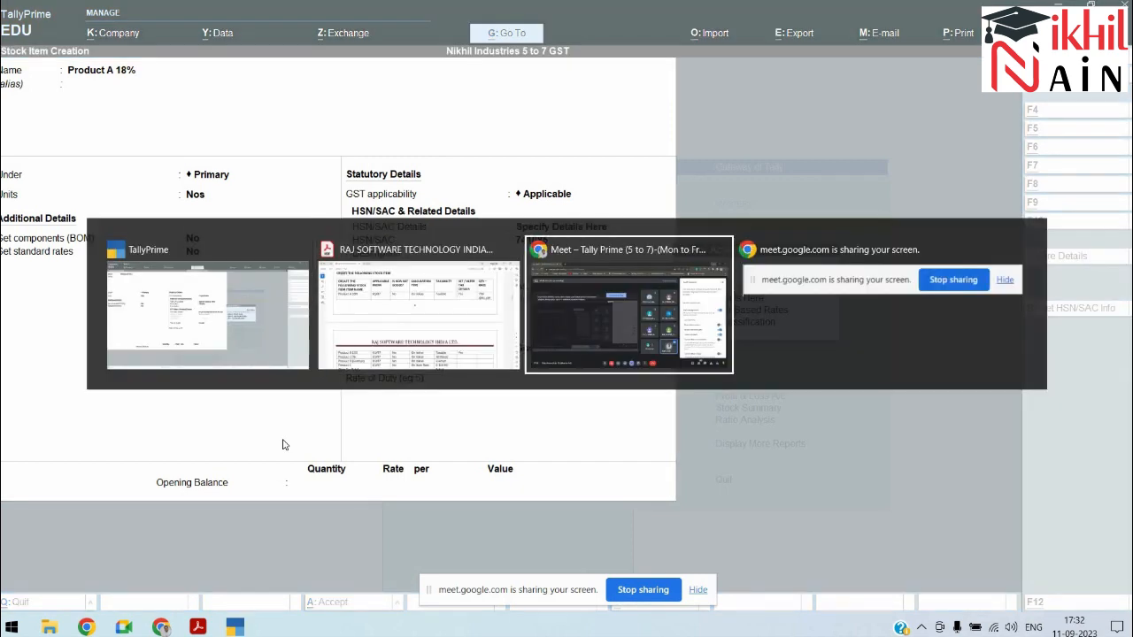
Step: Search Google for the HSN code full form in a new window and read the results
key(ctrl+n)
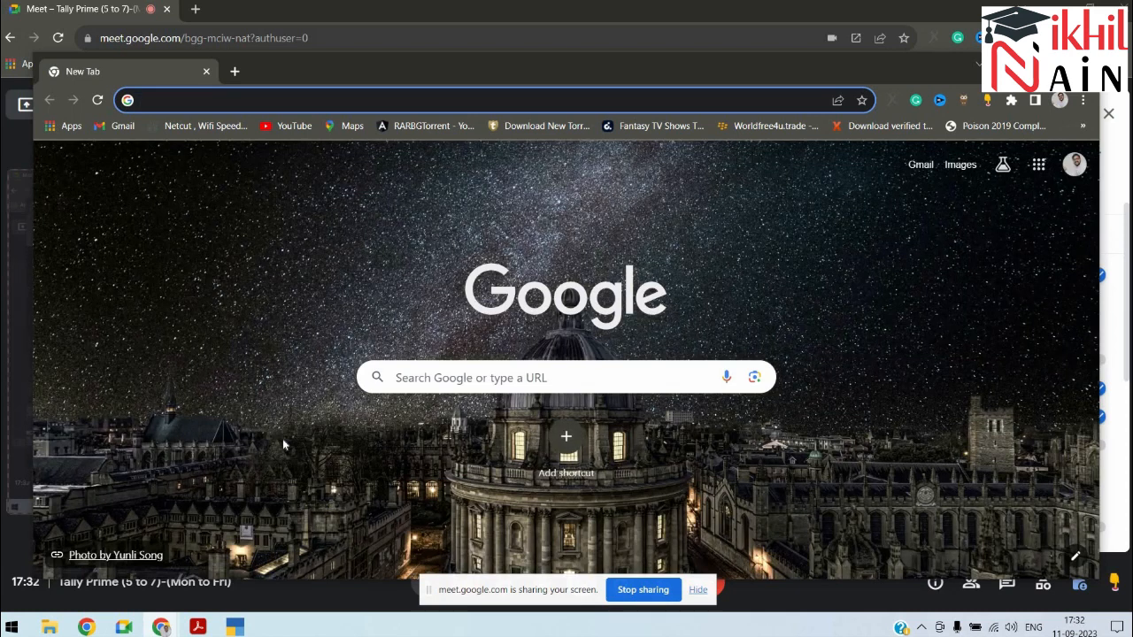
text(HSN C)
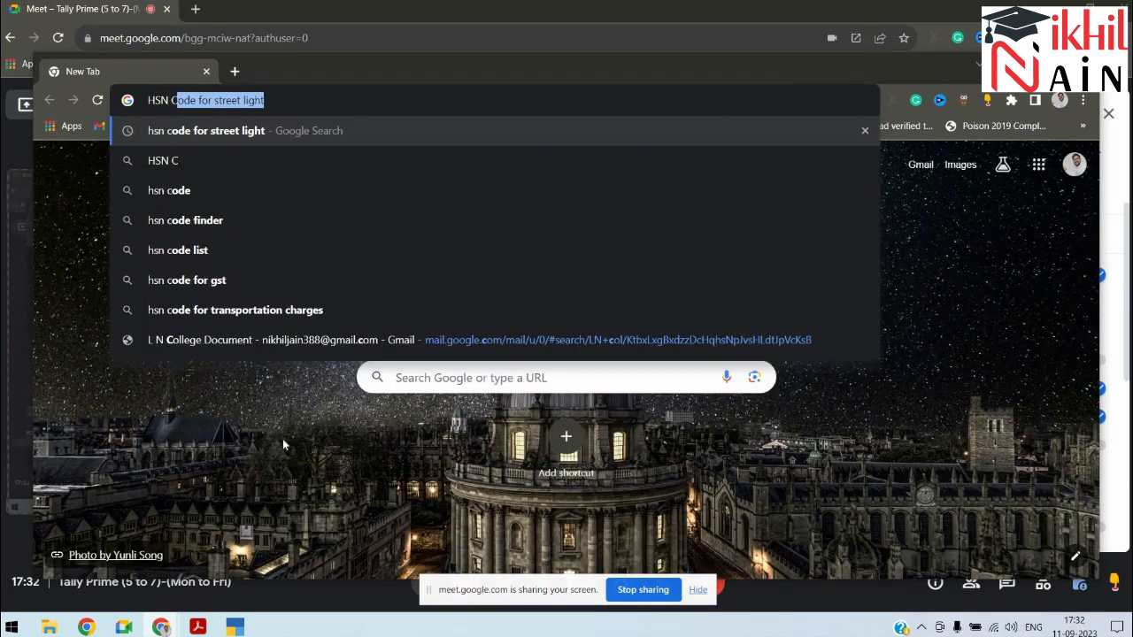
text(ode)
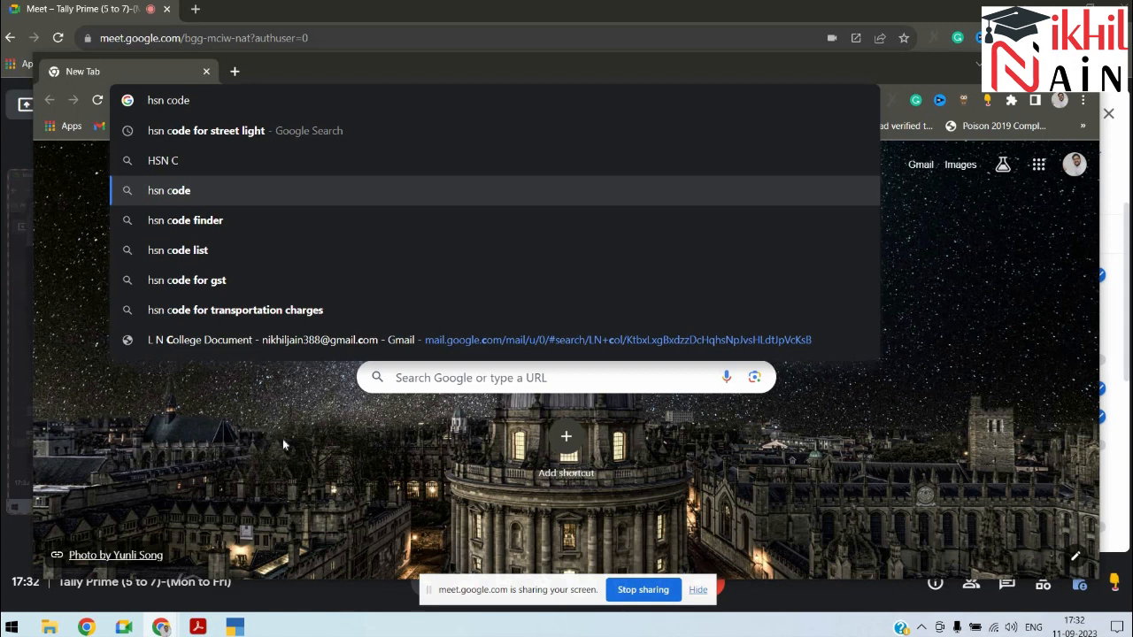
text( fi)
key(BackSpace)
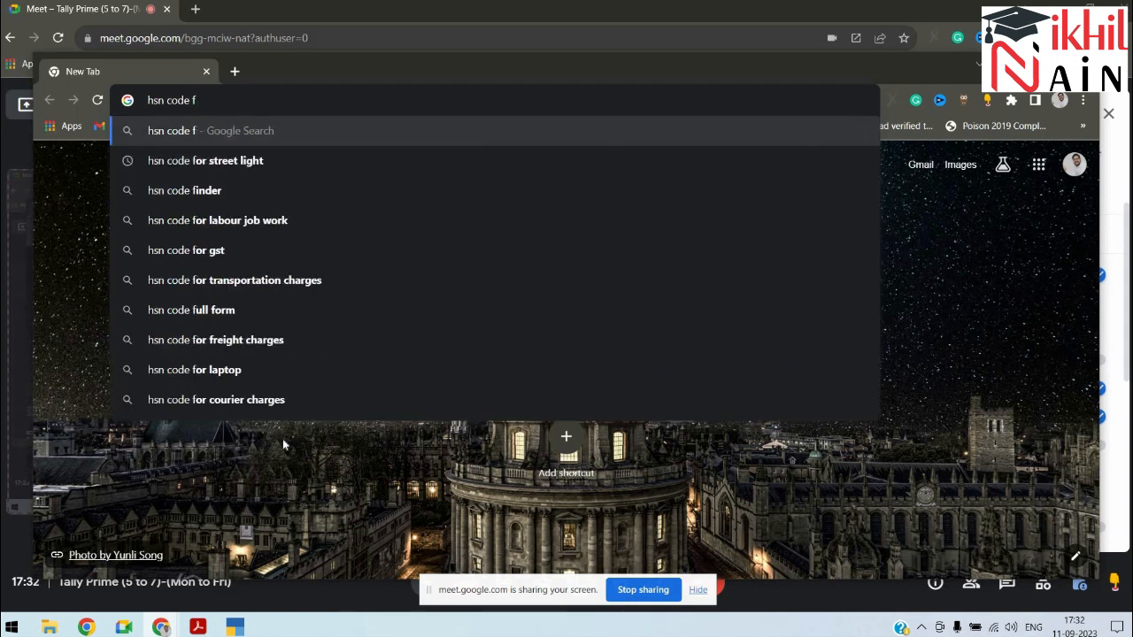
text(ull)
key(Return)
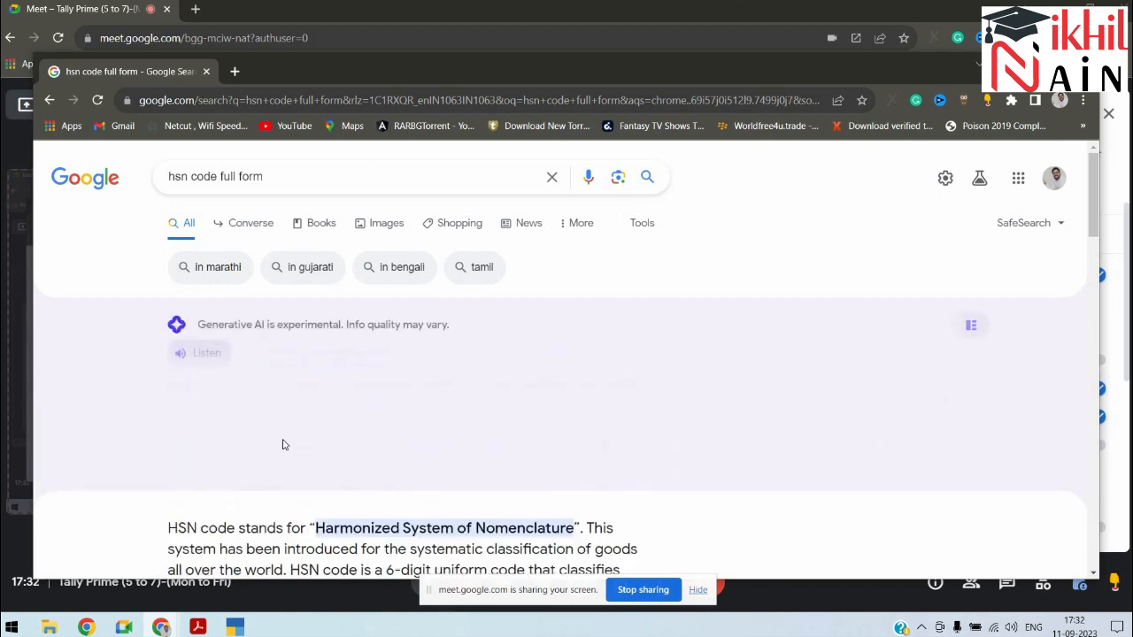
scroll(283, 444, down, 1)
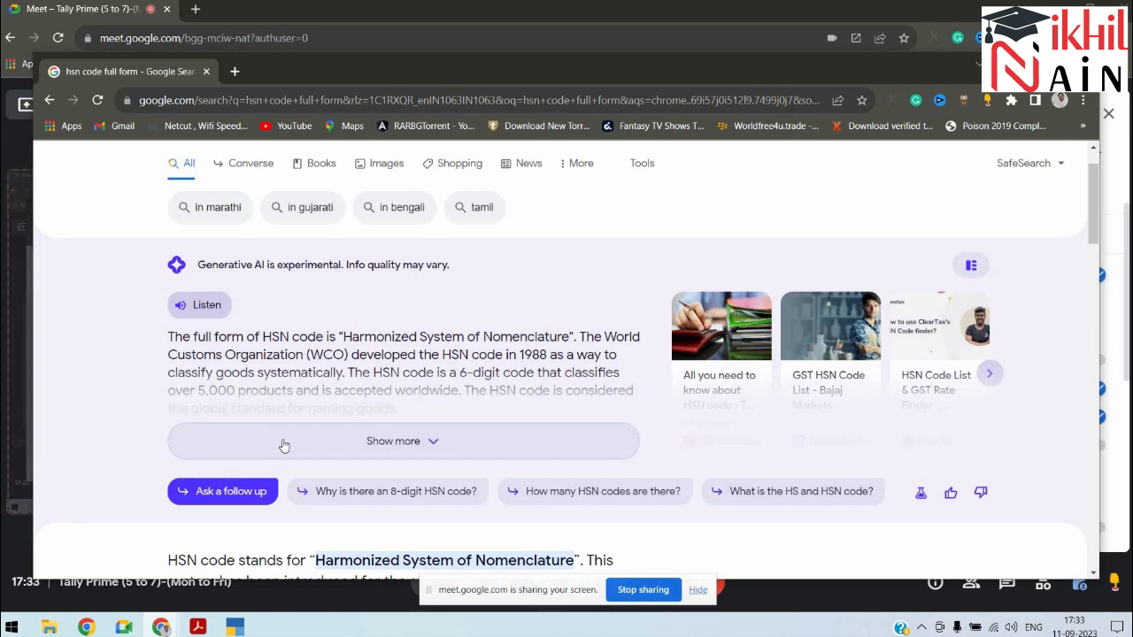
scroll(284, 444, down, 2)
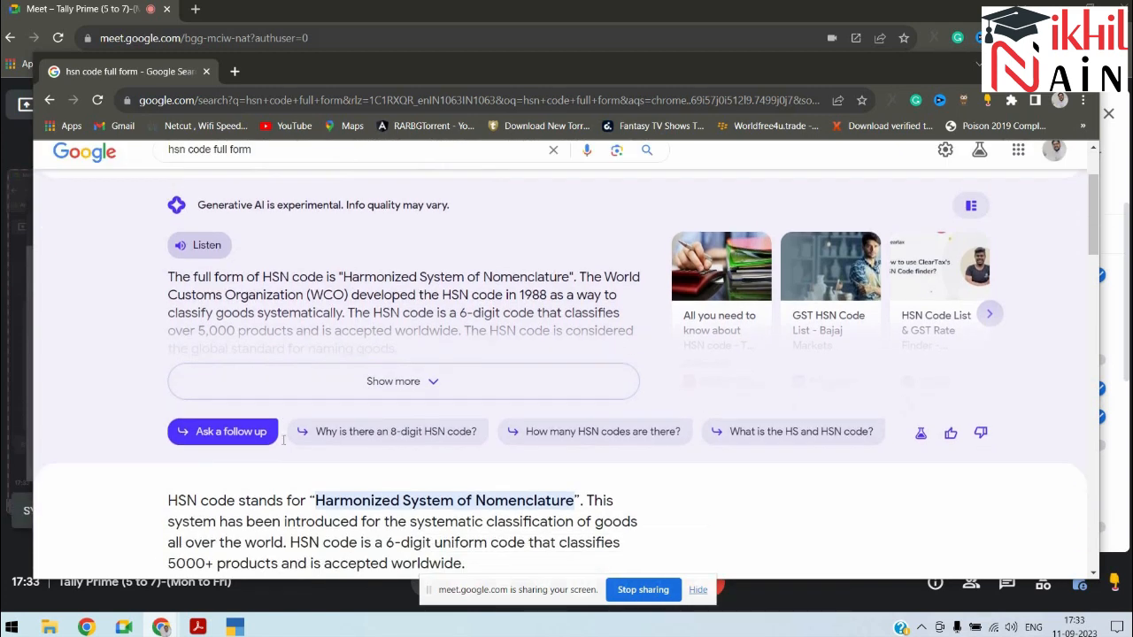
scroll(284, 444, down, 2)
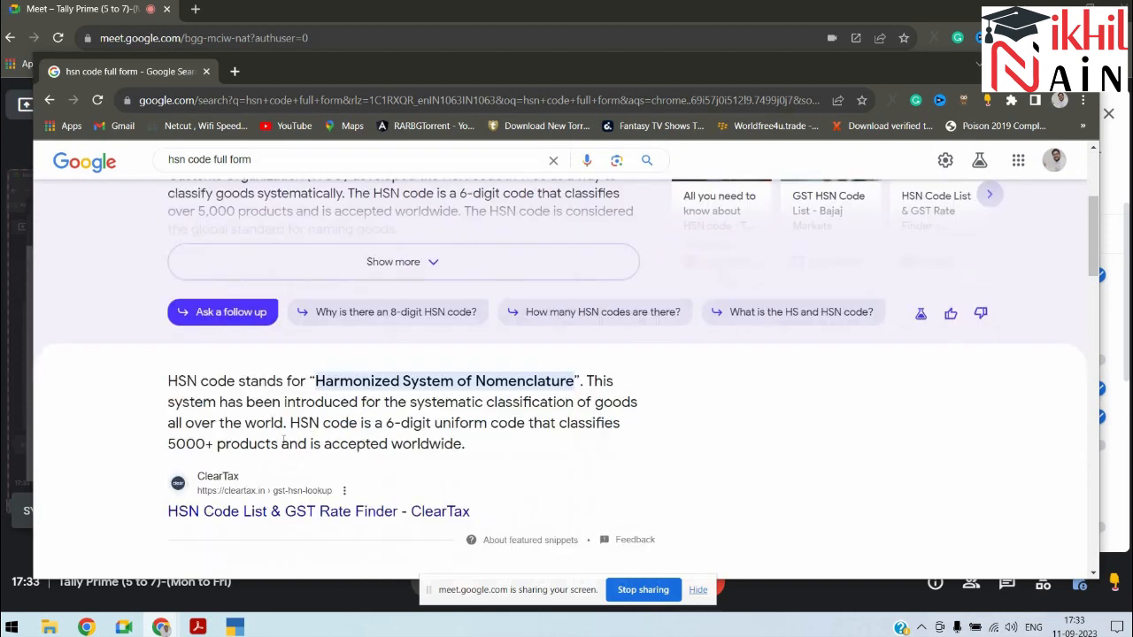
Step: Search for the SAC code for education services, then close the window
click(309, 159)
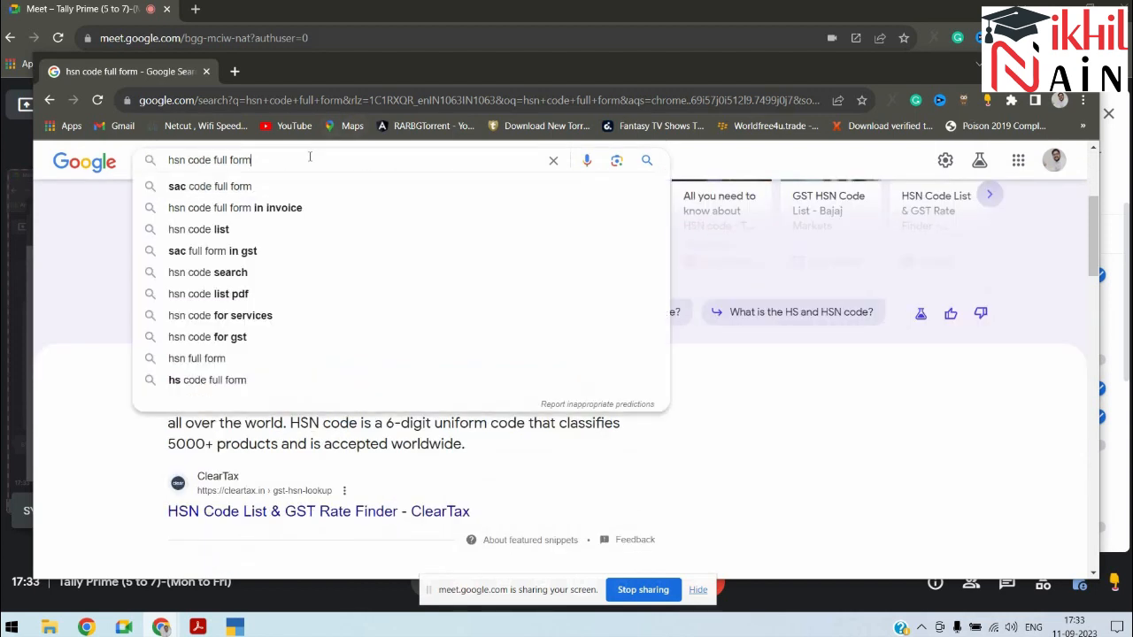
key(BackSpace)
key(BackSpace)
key(BackSpace)
key(BackSpace)
key(BackSpace)
key(BackSpace)
key(BackSpace)
key(BackSpace)
key(BackSpace)
key(BackSpace)
key(BackSpace)
key(BackSpace)
key(BackSpace)
key(BackSpace)
key(BackSpace)
key(BackSpace)
key(BackSpace)
key(BackSpace)
key(BackSpace)
text(sAC)
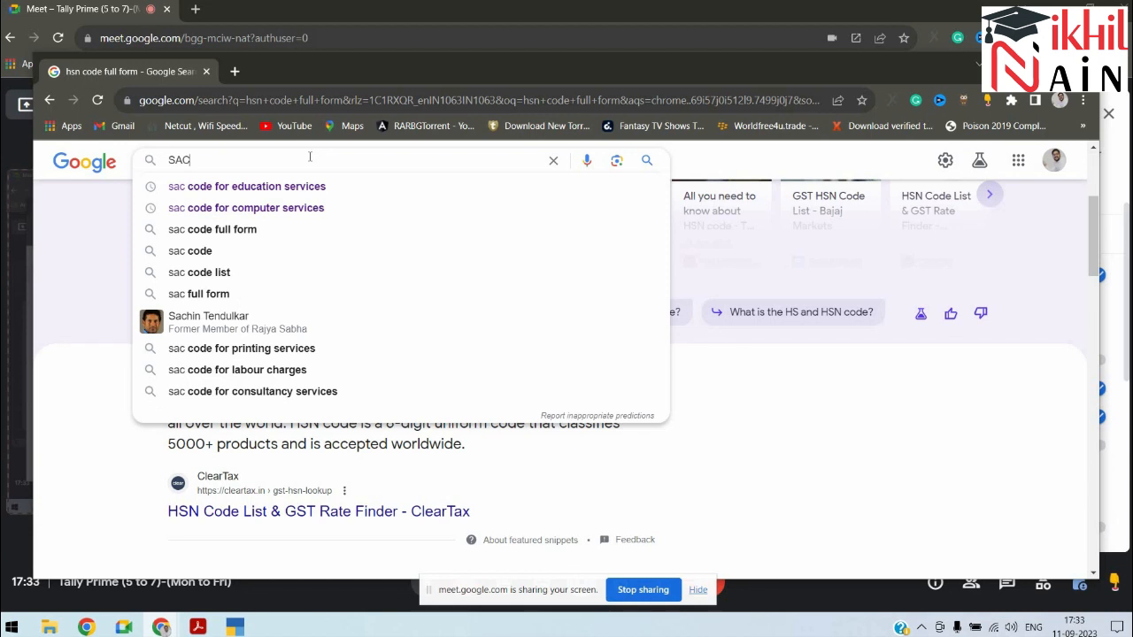
key(Down)
key(Return)
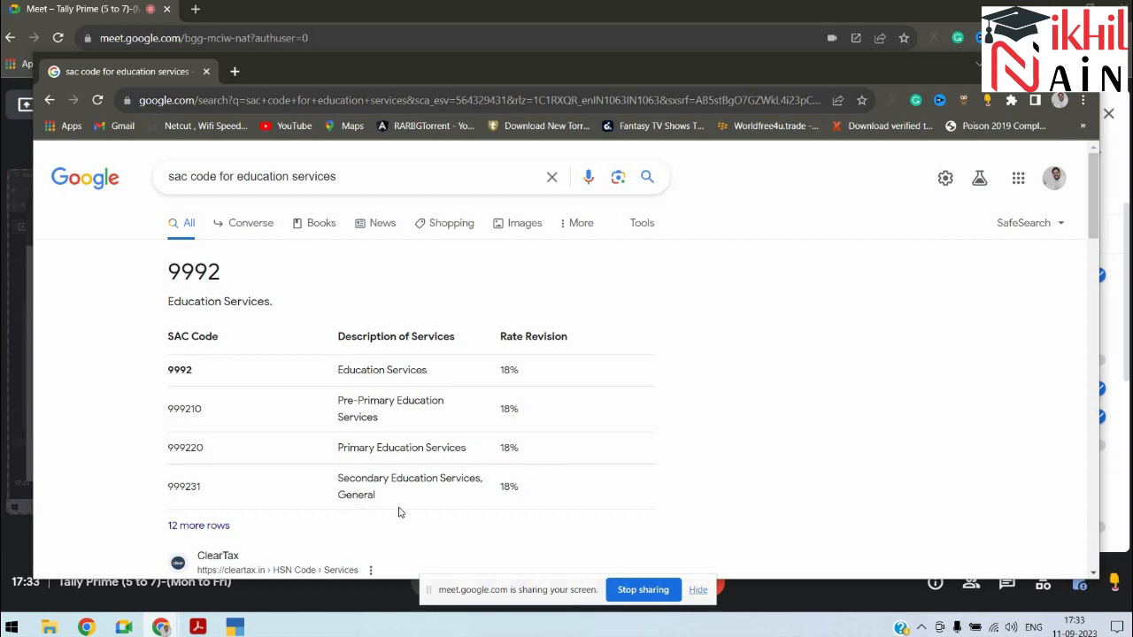
key(alt+F4)
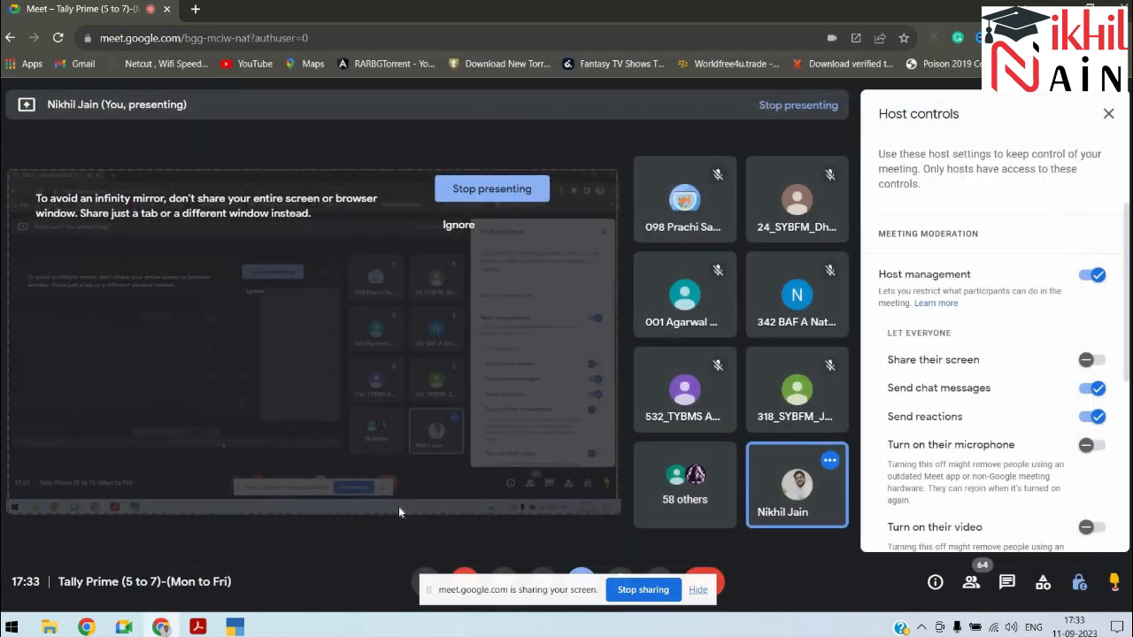
Step: Specify GST rate details for Product A 18%: Taxable at 18%
key(alt+Tab)
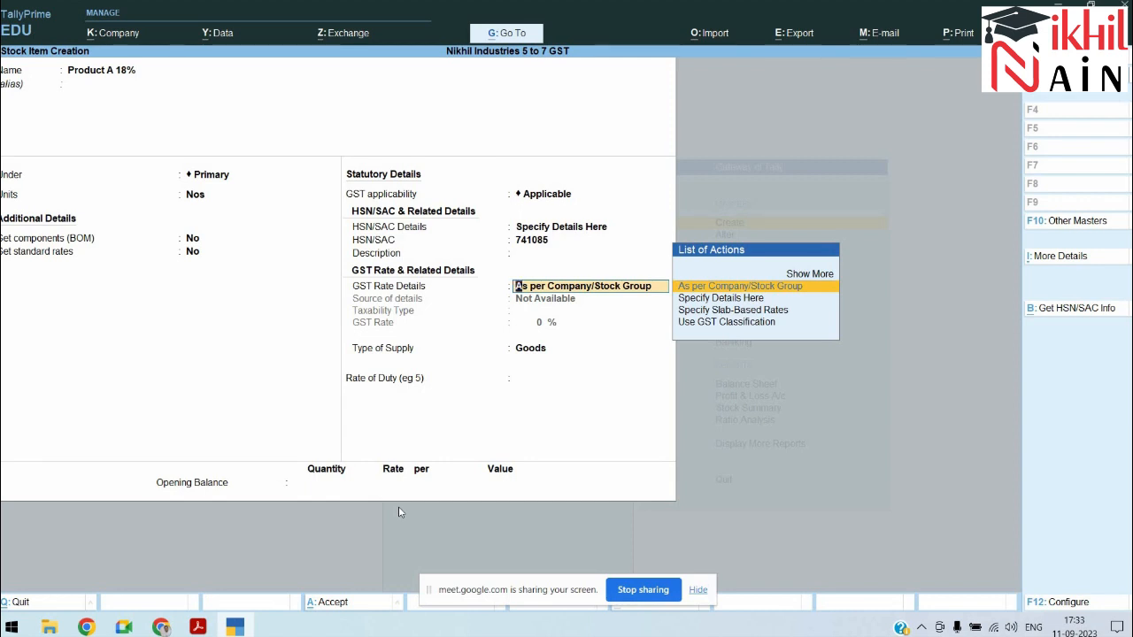
key(Down)
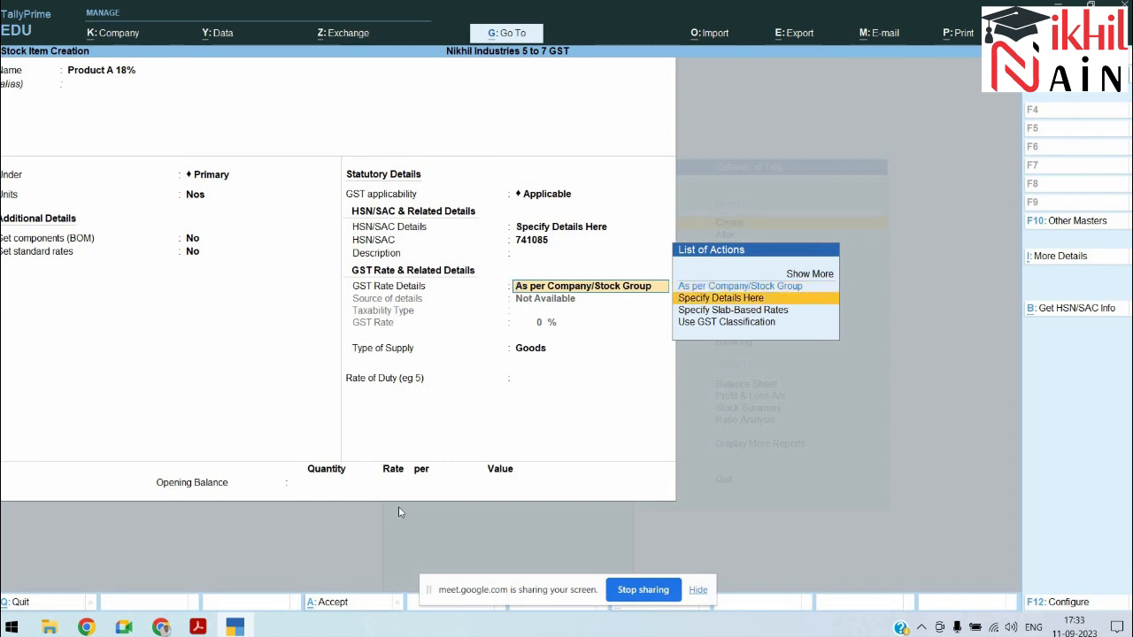
key(Return)
key(Return)
text(18)
key(Return)
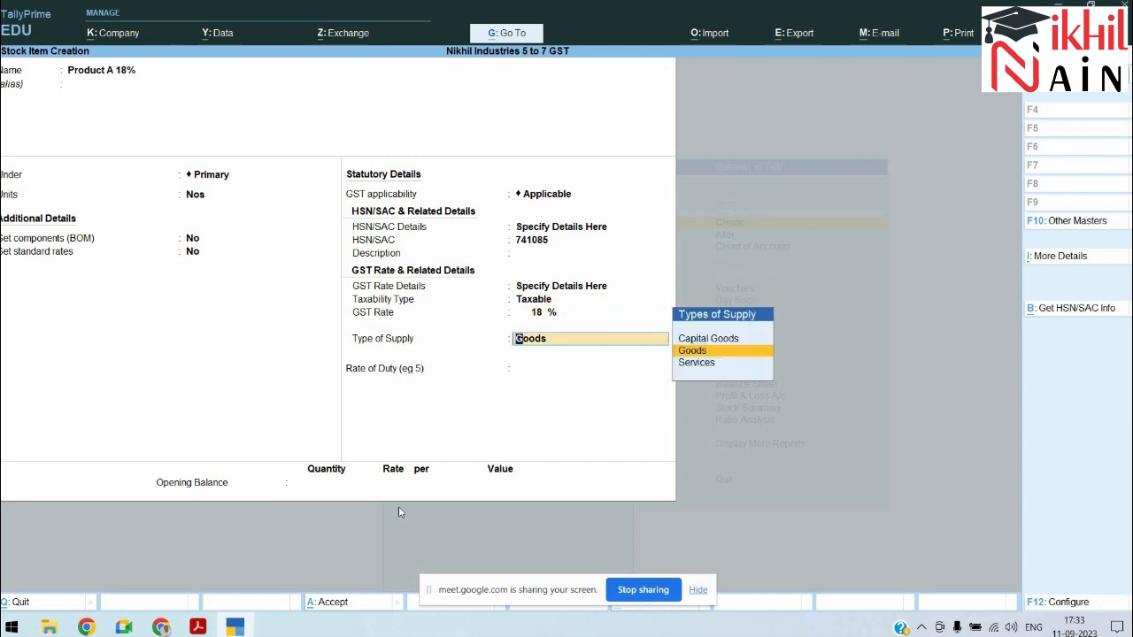
key(Return)
key(Return)
Step: Enter an opening balance of 700 Nos at rate 100 and save the item
key(alt+Tab)
key(alt+Tab)
key(alt+Tab)
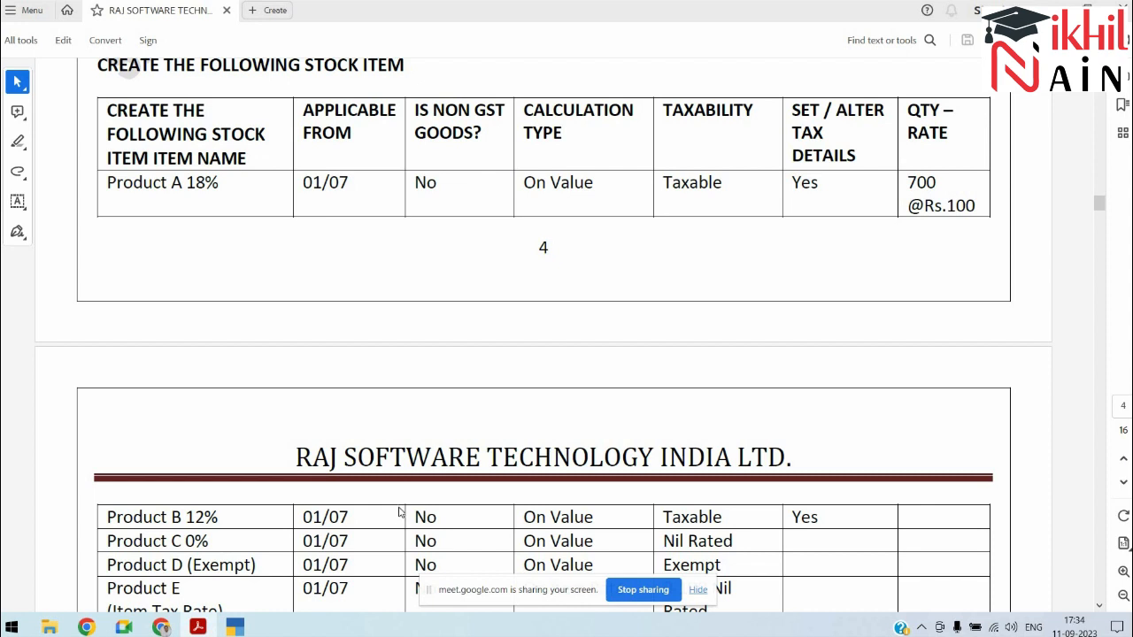
key(alt+Tab)
key(alt+Tab)
key(alt+Tab)
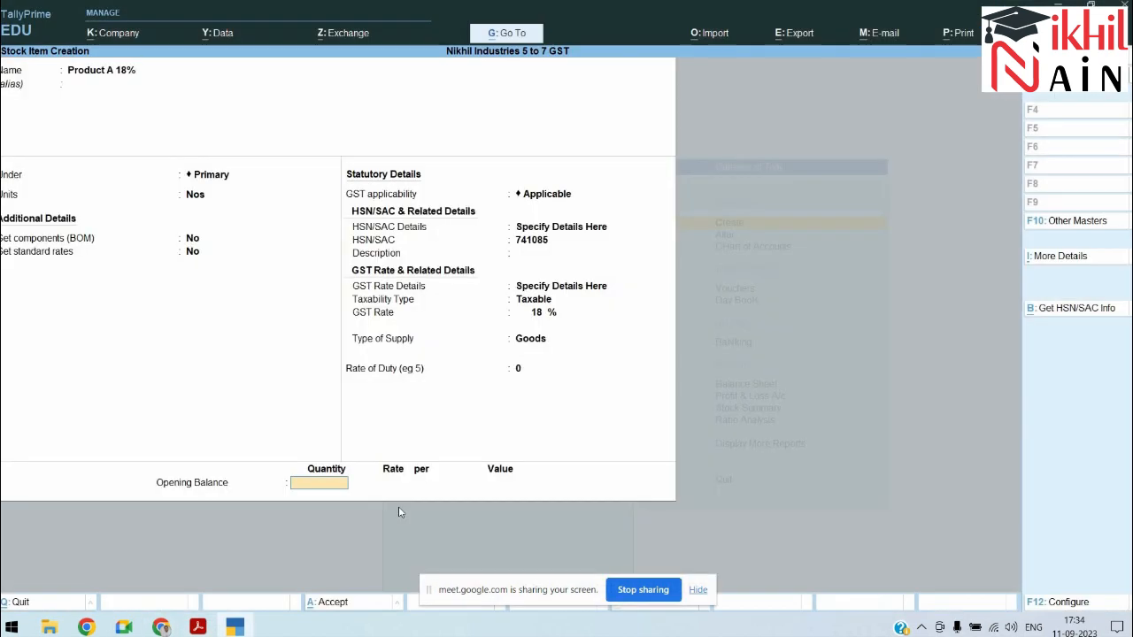
text(7000)
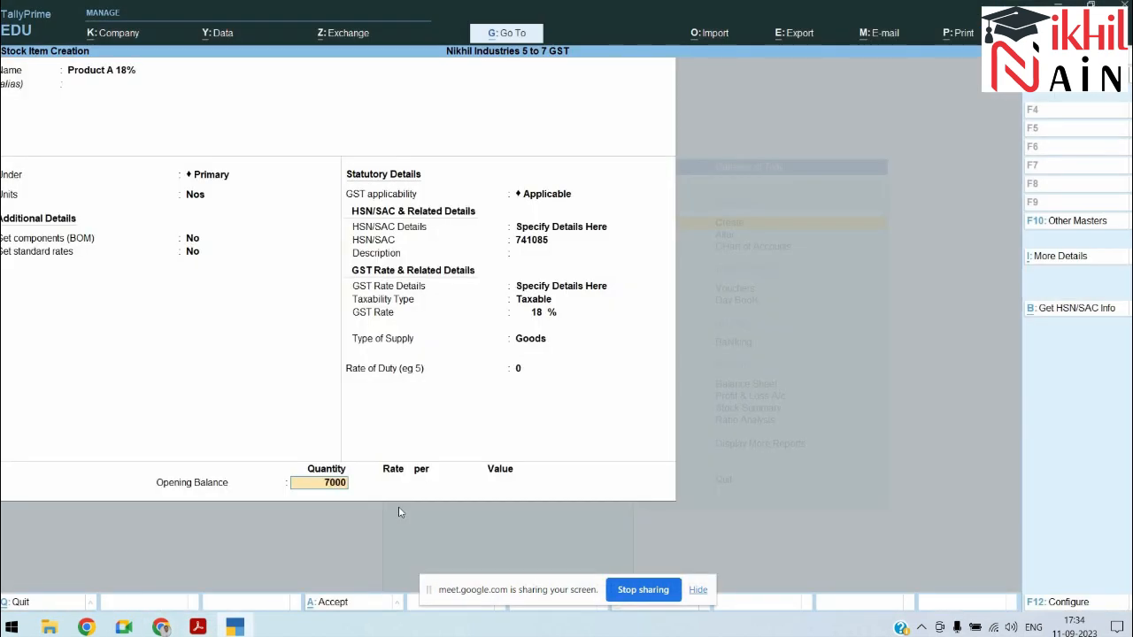
key(Return)
text(100)
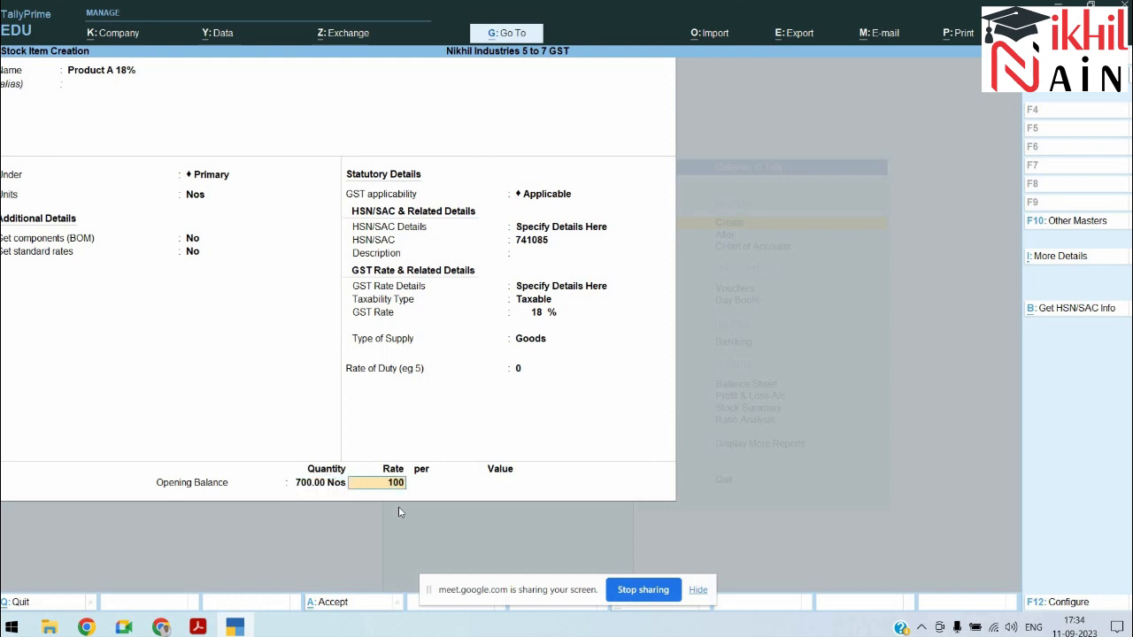
key(Return)
key(Return)
key(Return)
key(alt+Tab)
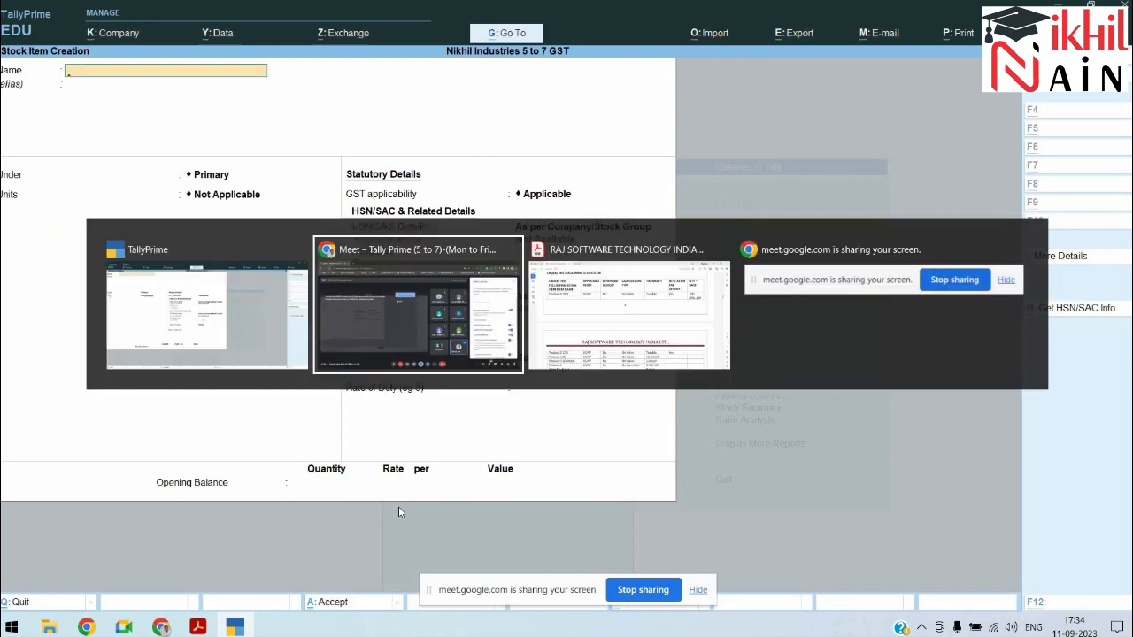
Step: Start a stock item named Product C 0% under Primary
key(alt+Tab)
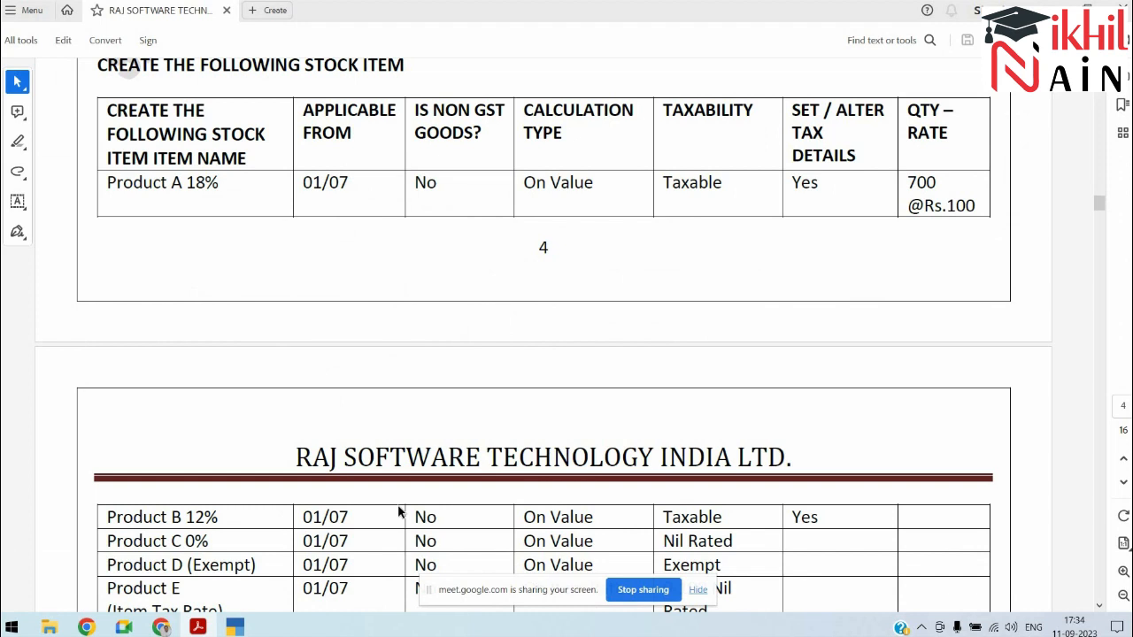
scroll(399, 512, down, 3)
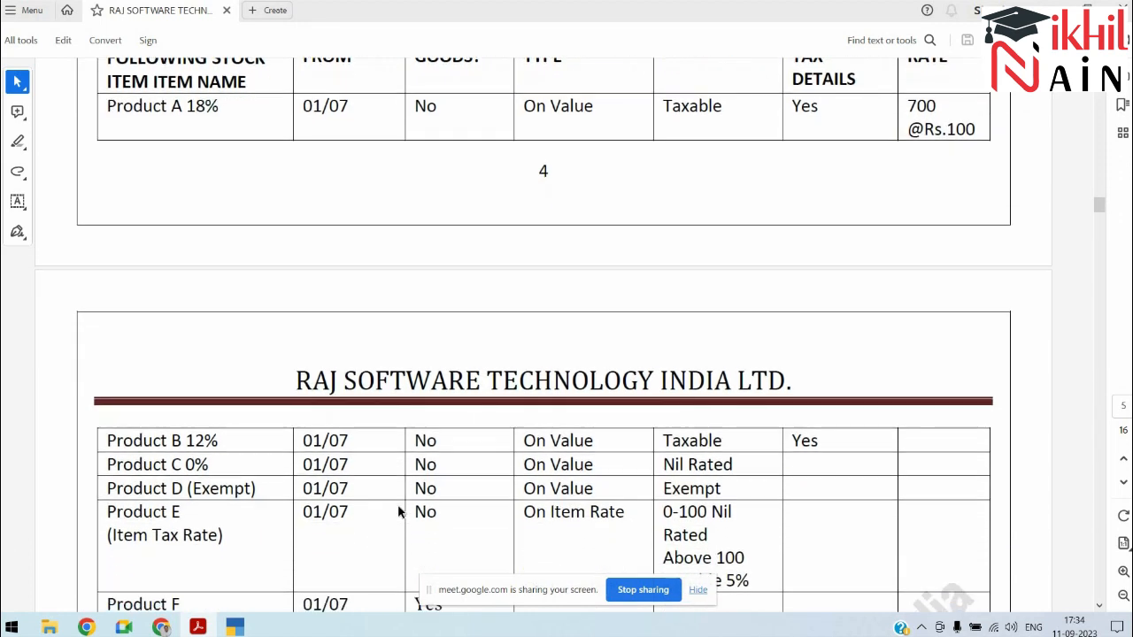
key(alt+Tab)
text(Pro)
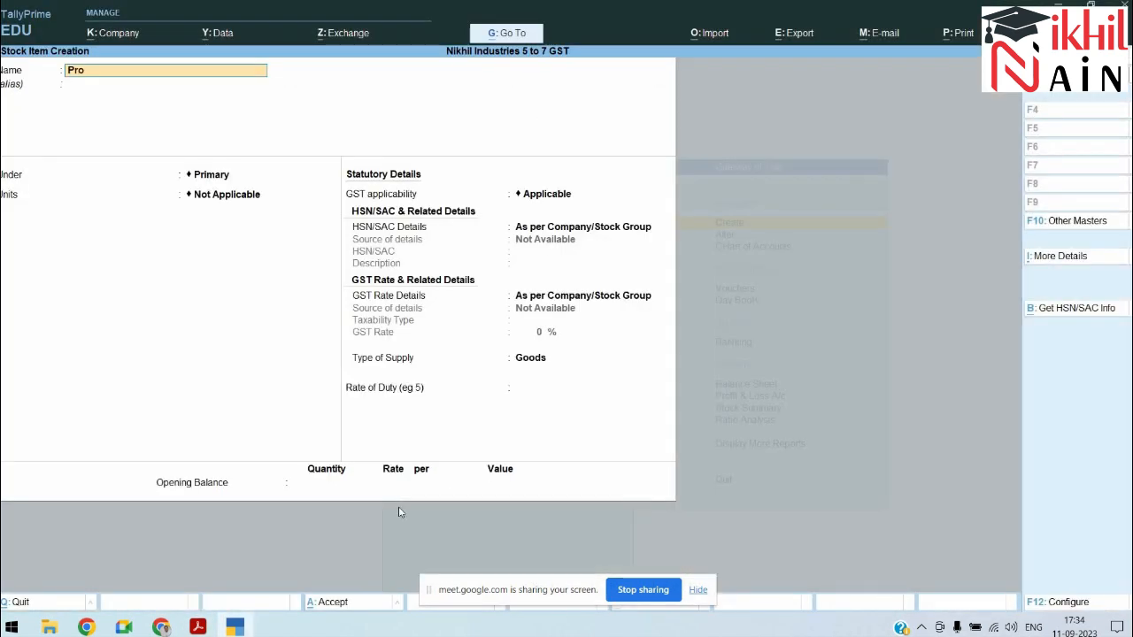
text(duct C 0&)
key(BackSpace)
text(%)
key(Return)
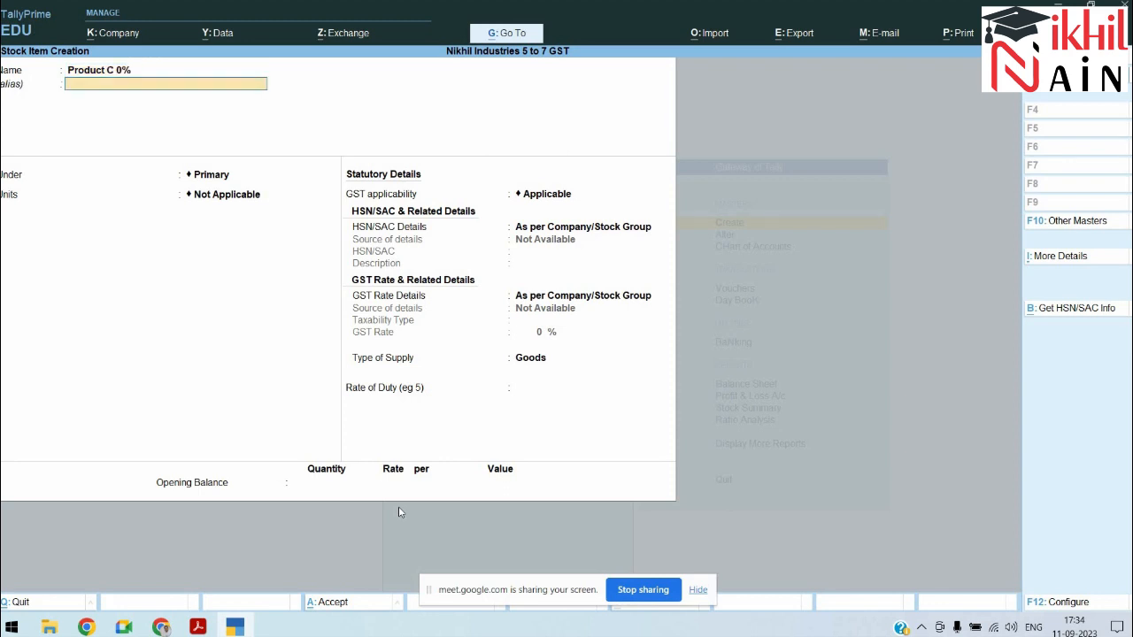
key(Return)
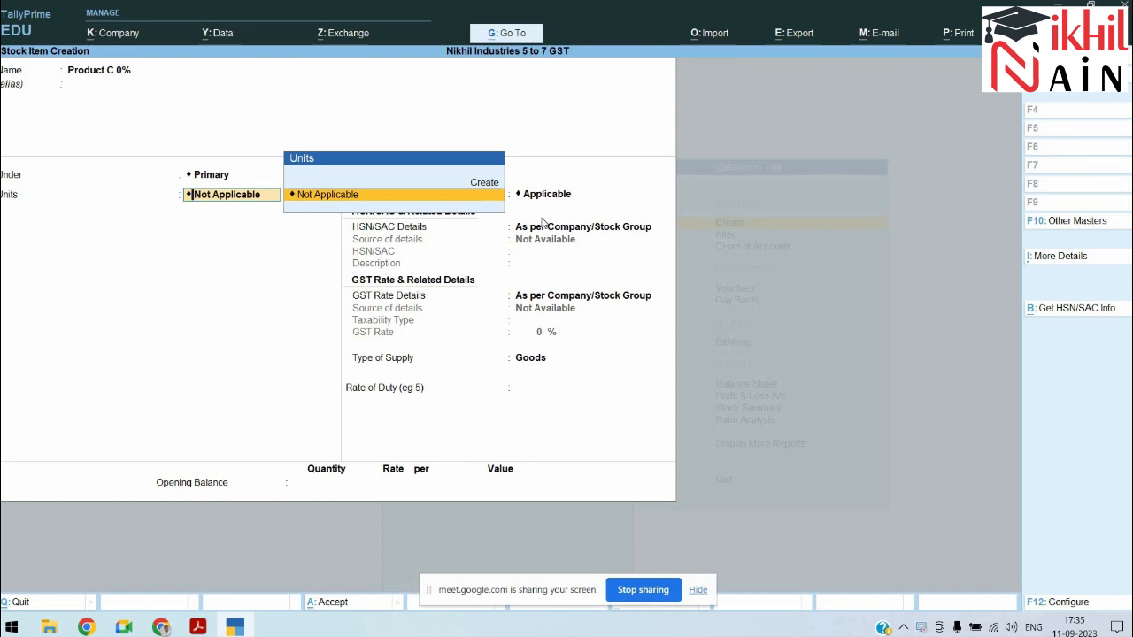
Step: Set the units to Nos and specify HSN/SAC code 7410
text(able)
key(BackSpace)
key(BackSpace)
key(BackSpace)
key(BackSpace)
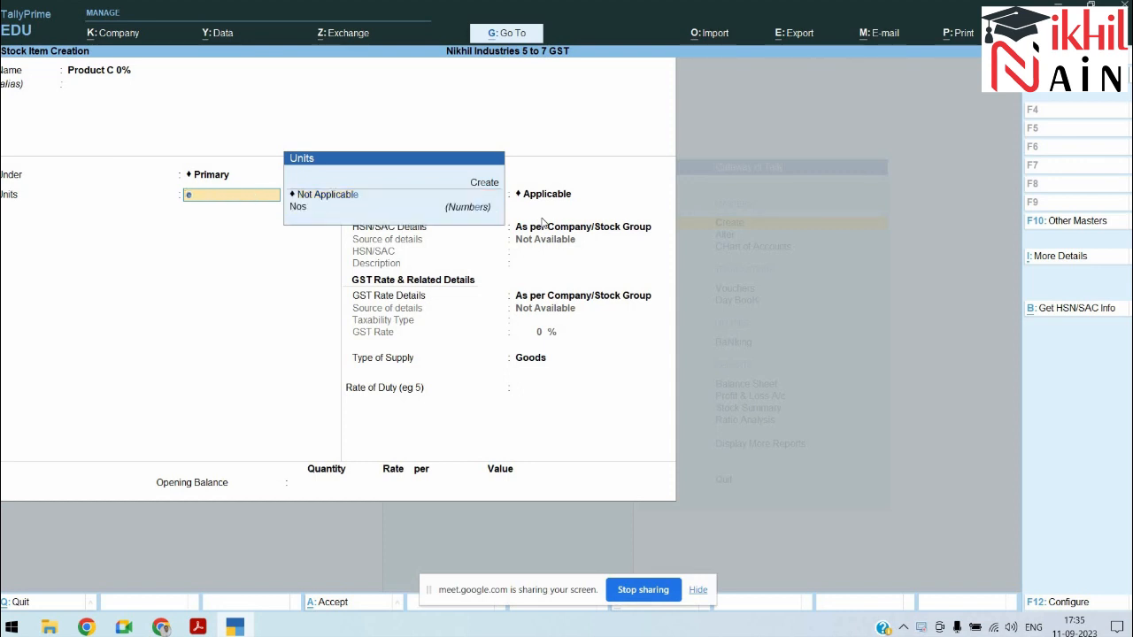
key(Down)
key(Return)
key(Return)
key(Return)
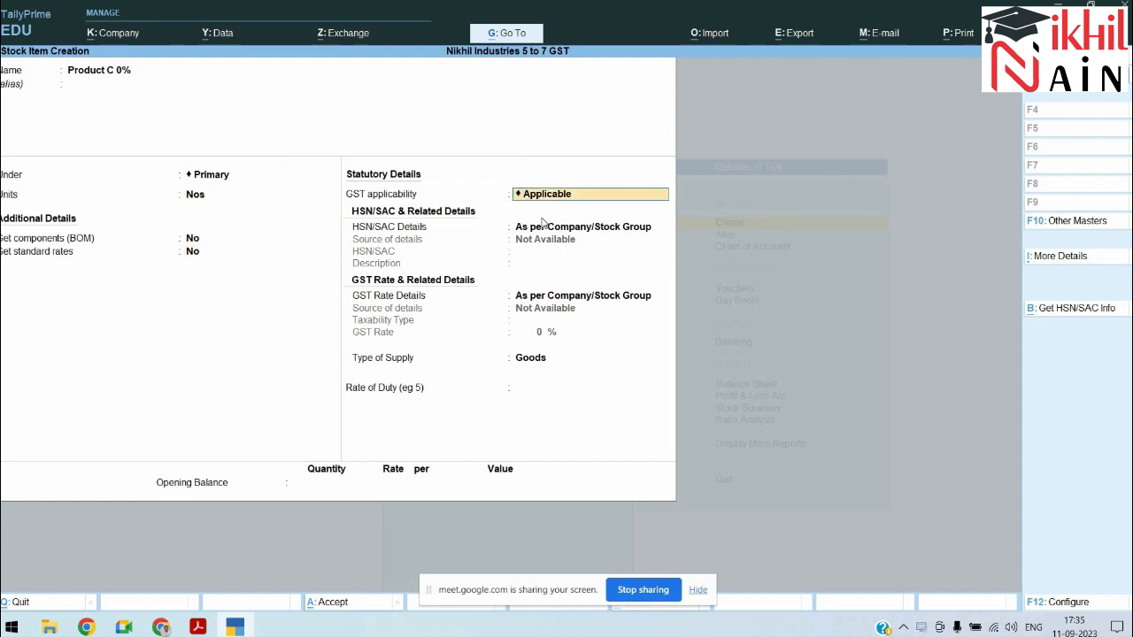
key(Return)
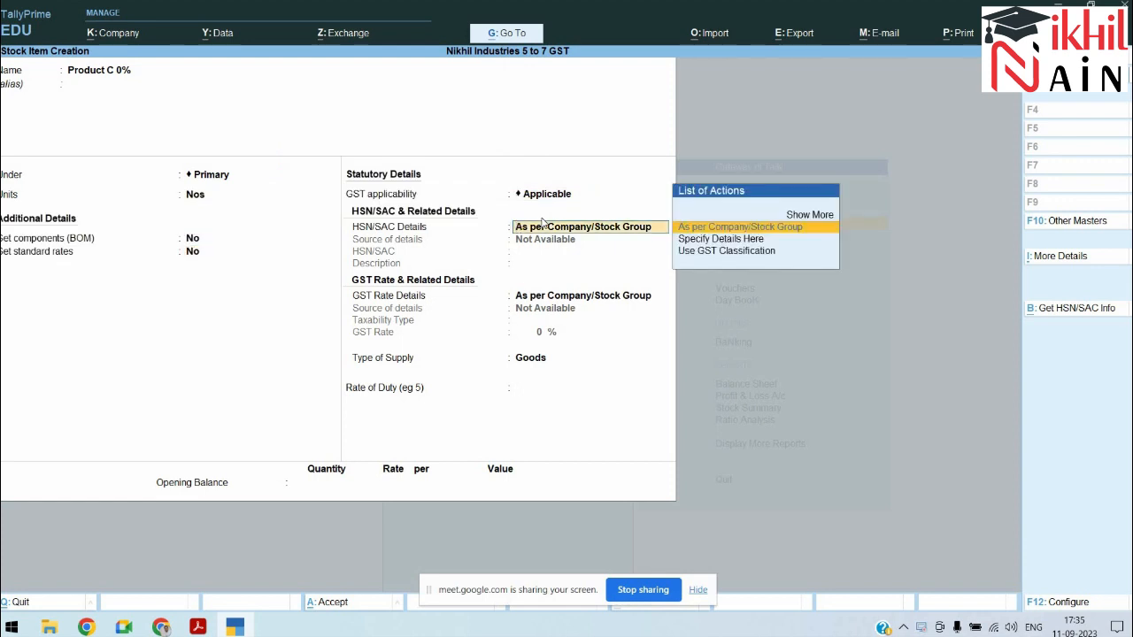
key(Down)
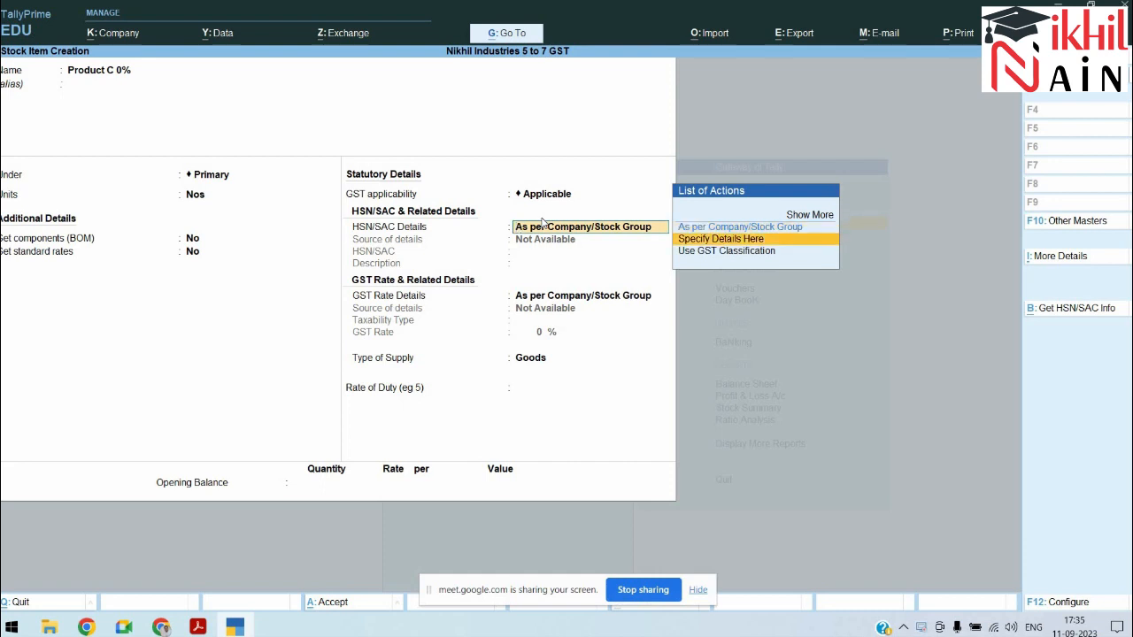
key(Return)
text(7410)
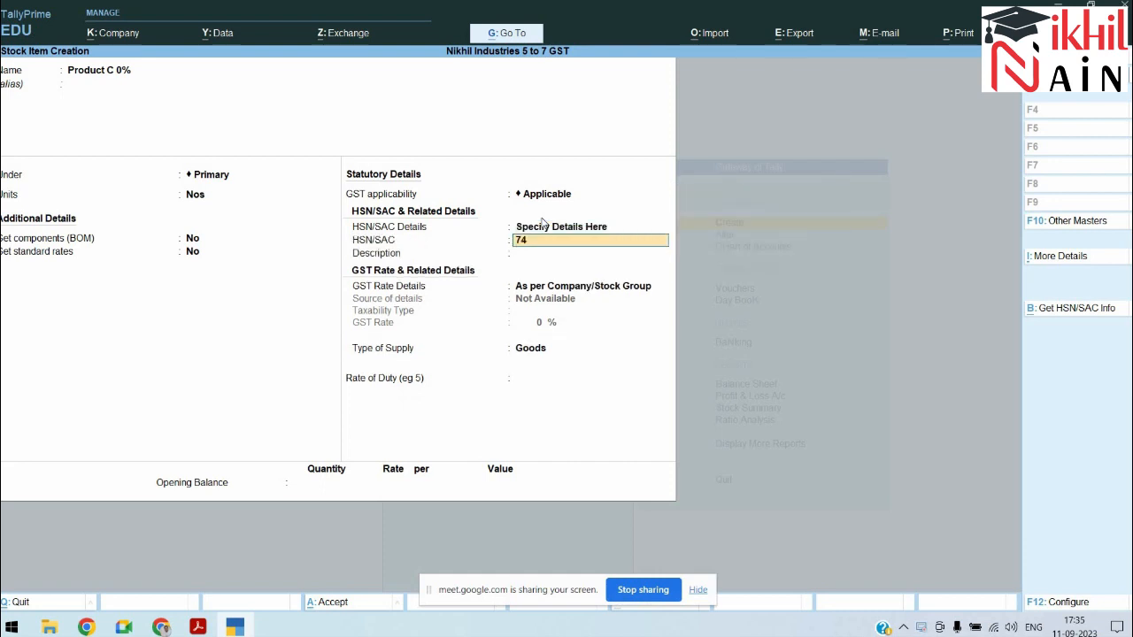
key(Return)
key(Return)
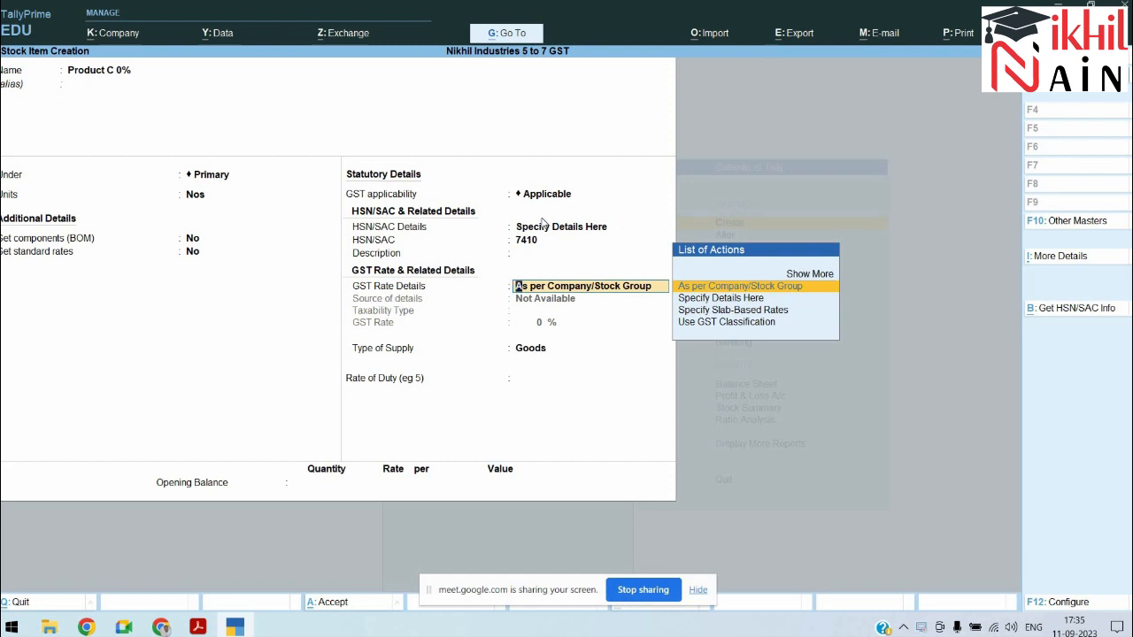
Step: Specify GST rate details with Nil Rated taxability for Goods and finish the item
key(Down)
key(Return)
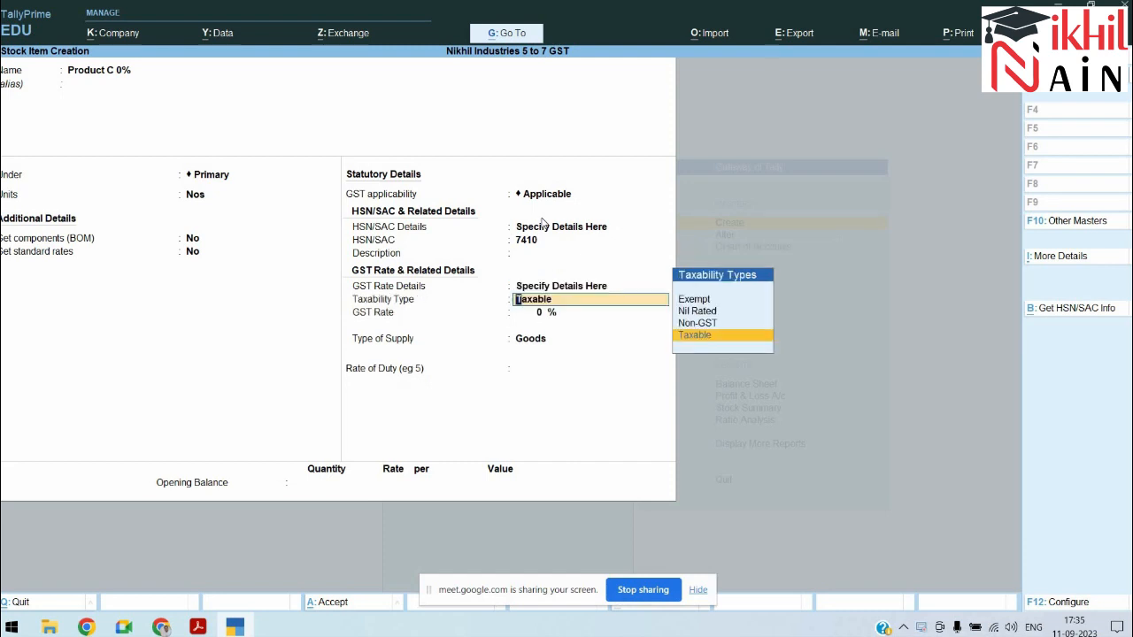
key(Up)
key(Up)
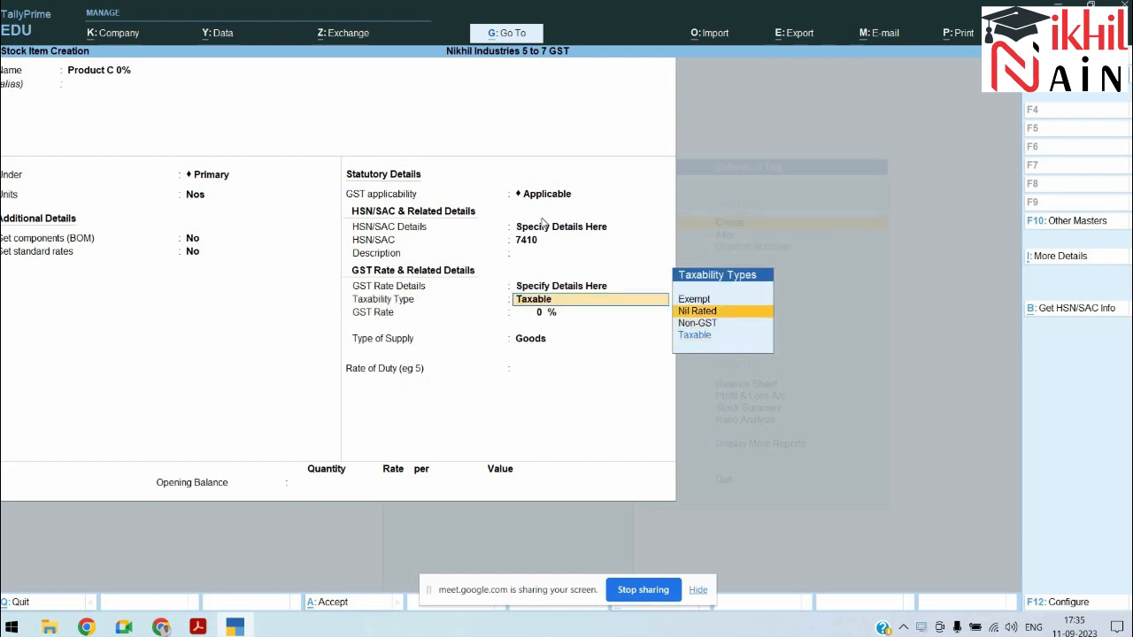
key(alt+Tab)
key(alt+Tab)
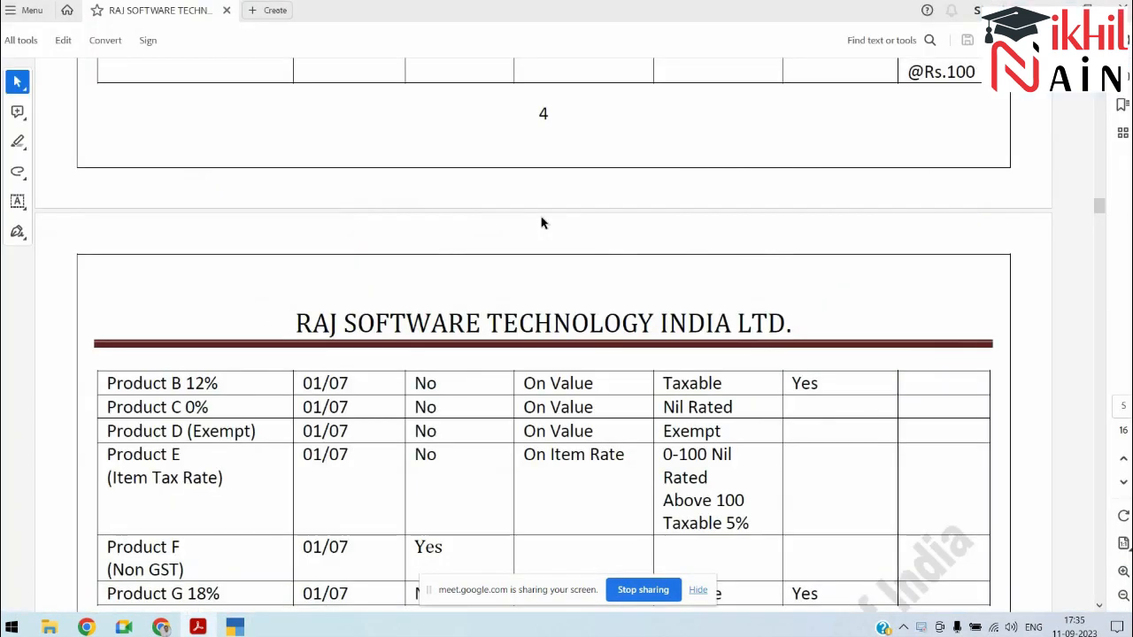
key(alt+Tab)
key(alt+Tab)
key(alt+Tab)
key(alt+Tab)
key(alt+Tab)
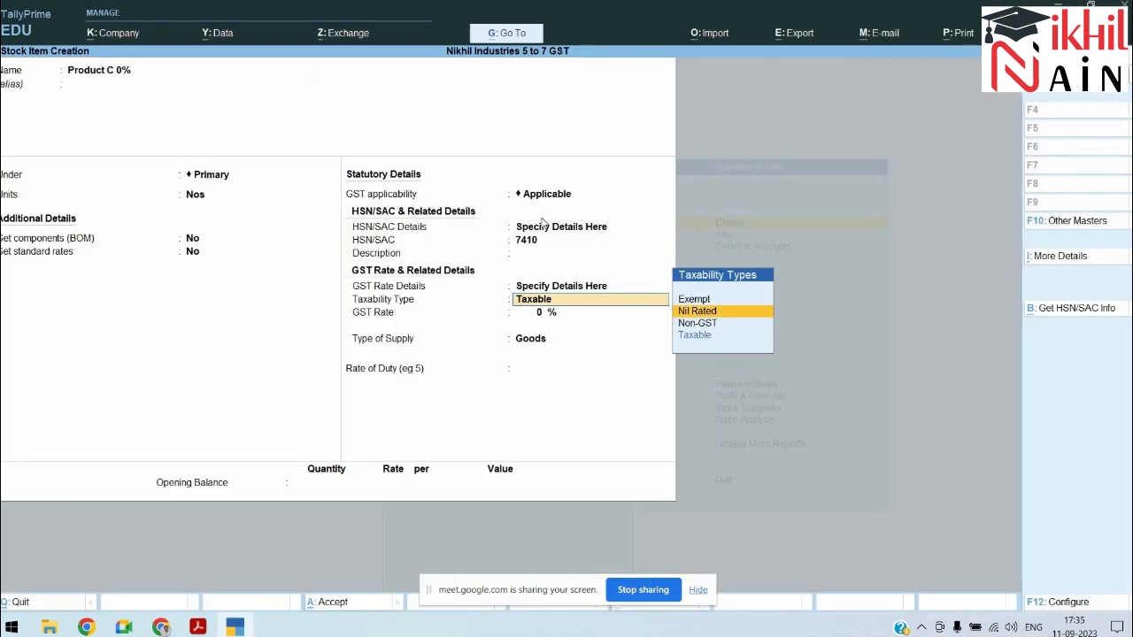
key(Return)
key(Return)
key(Return)
key(Return)
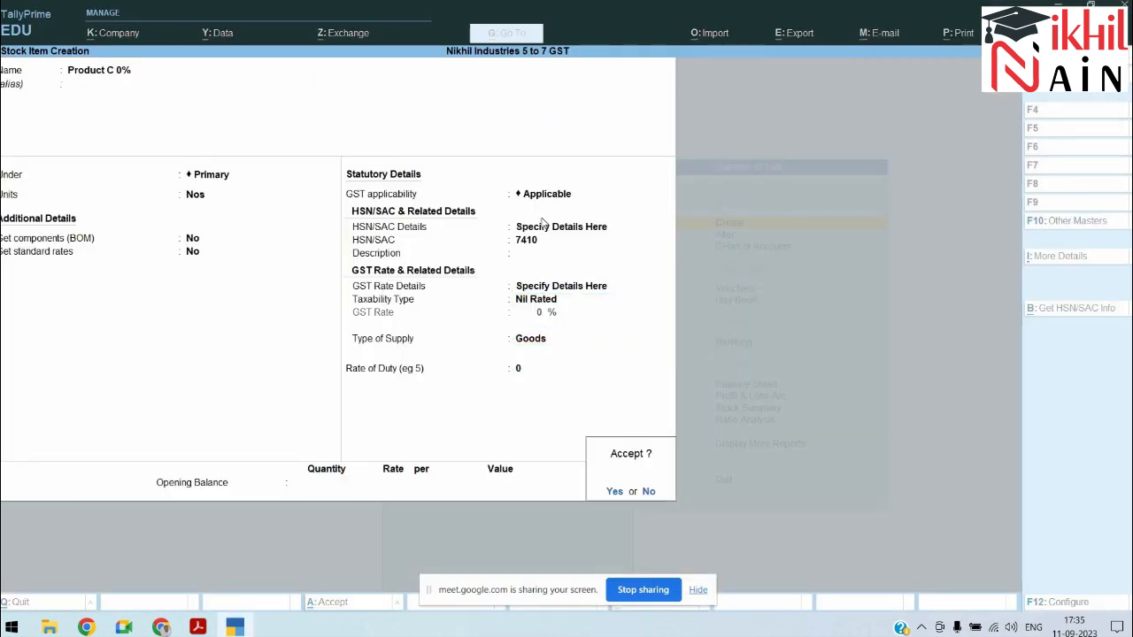
key(Return)
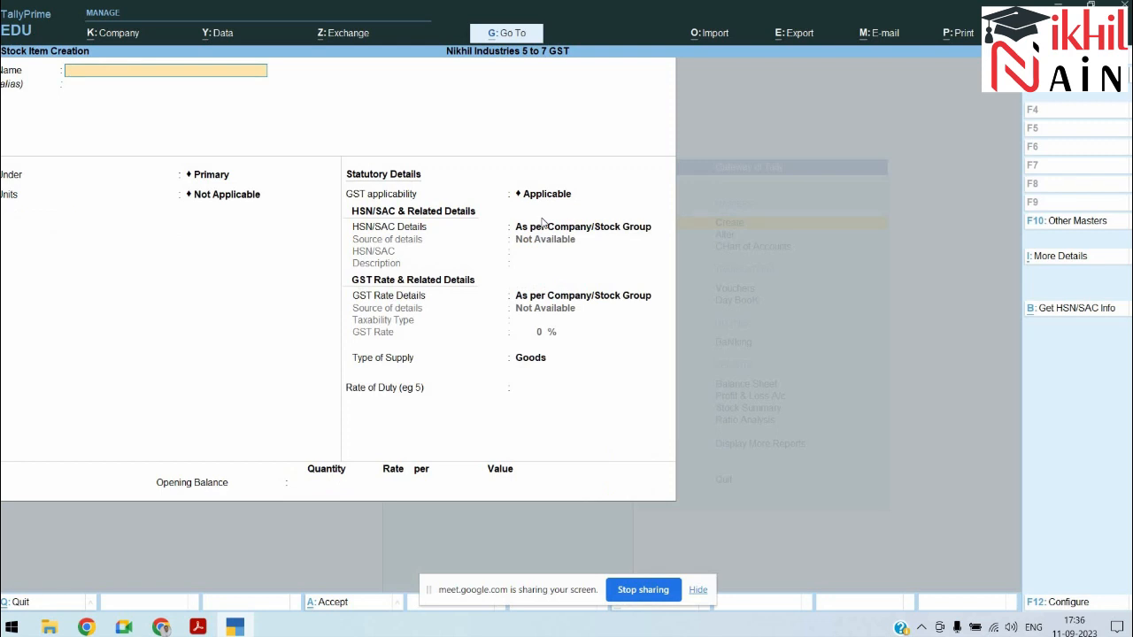
Step: Name the stock item Product D Exempt, keep it under Primary, and set units to Nos
key(alt+Tab)
key(alt+Tab)
key(alt+Tab)
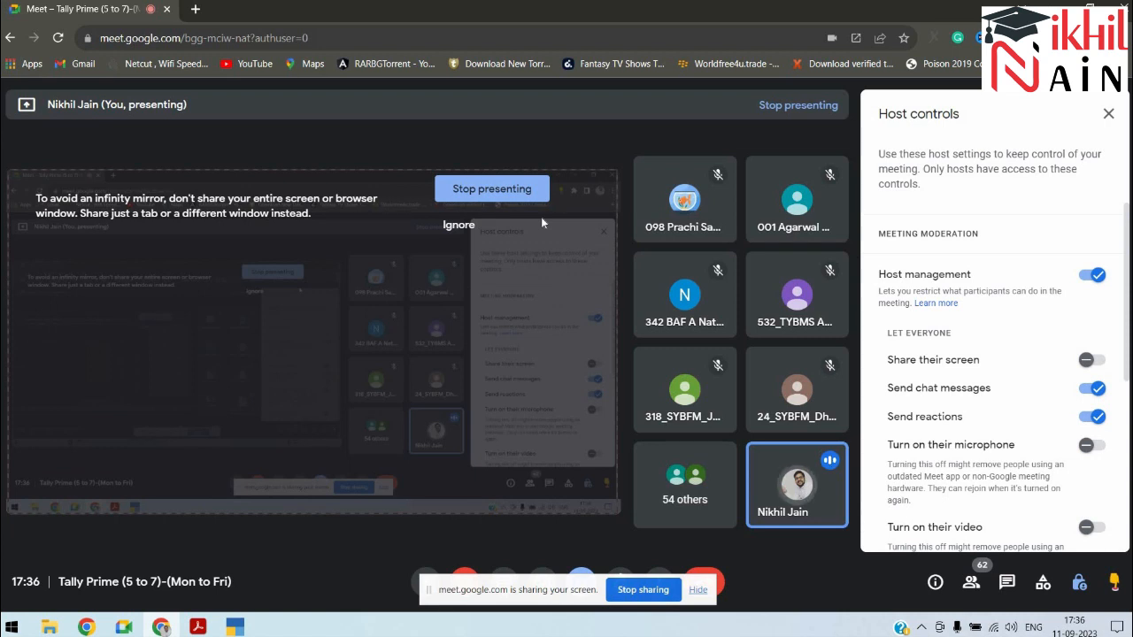
key(alt+Tab)
key(alt+Tab)
key(alt+Tab)
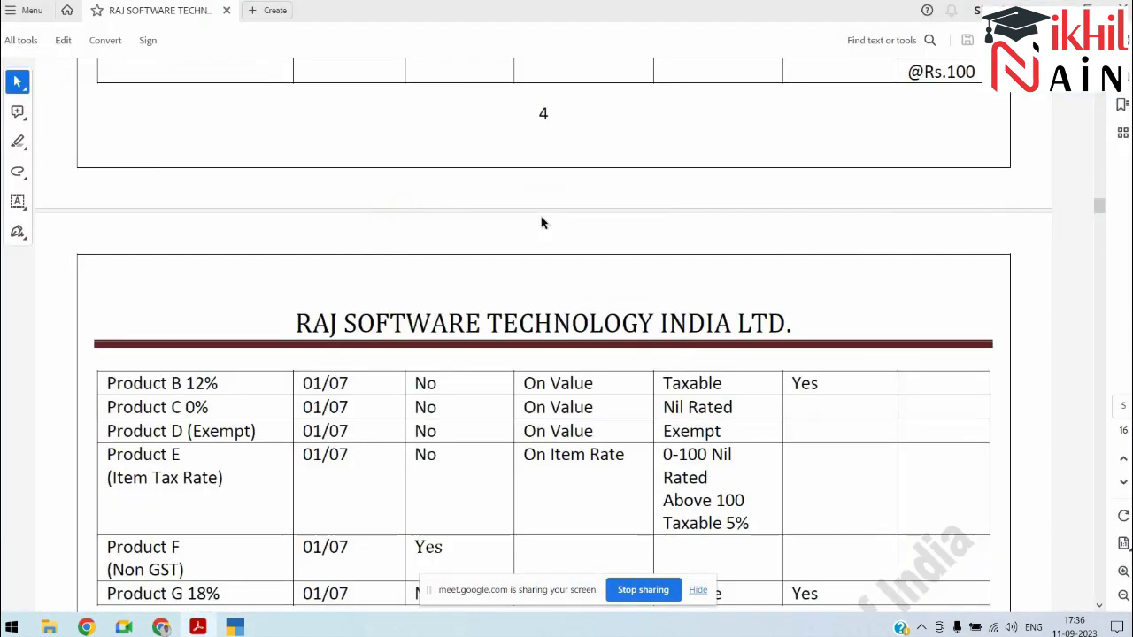
key(alt+Tab)
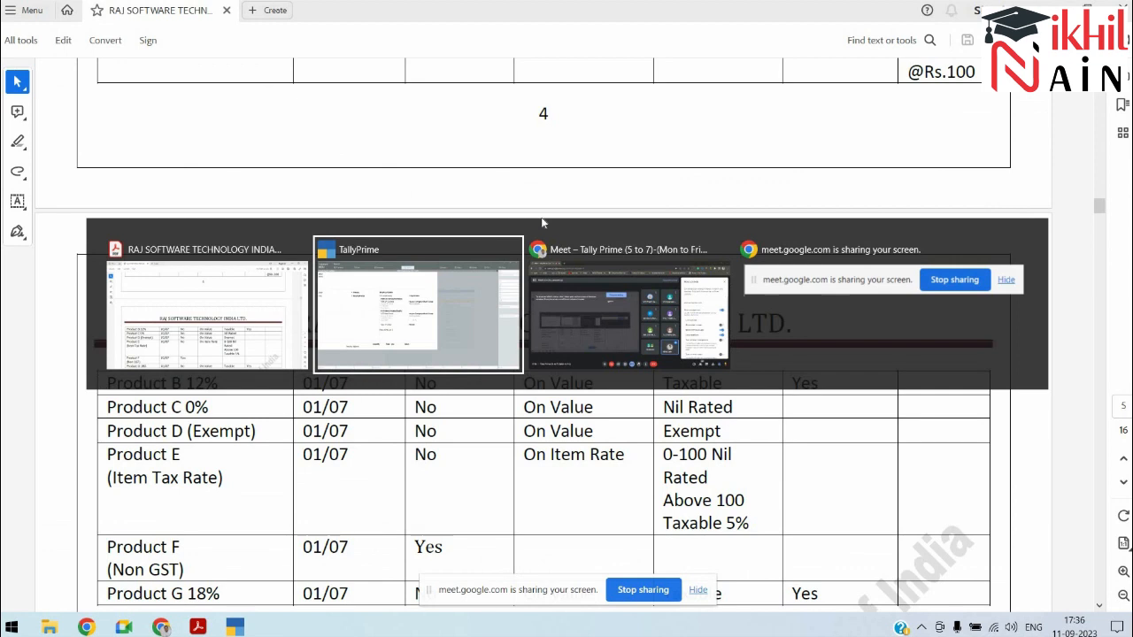
text(Product Exempt)
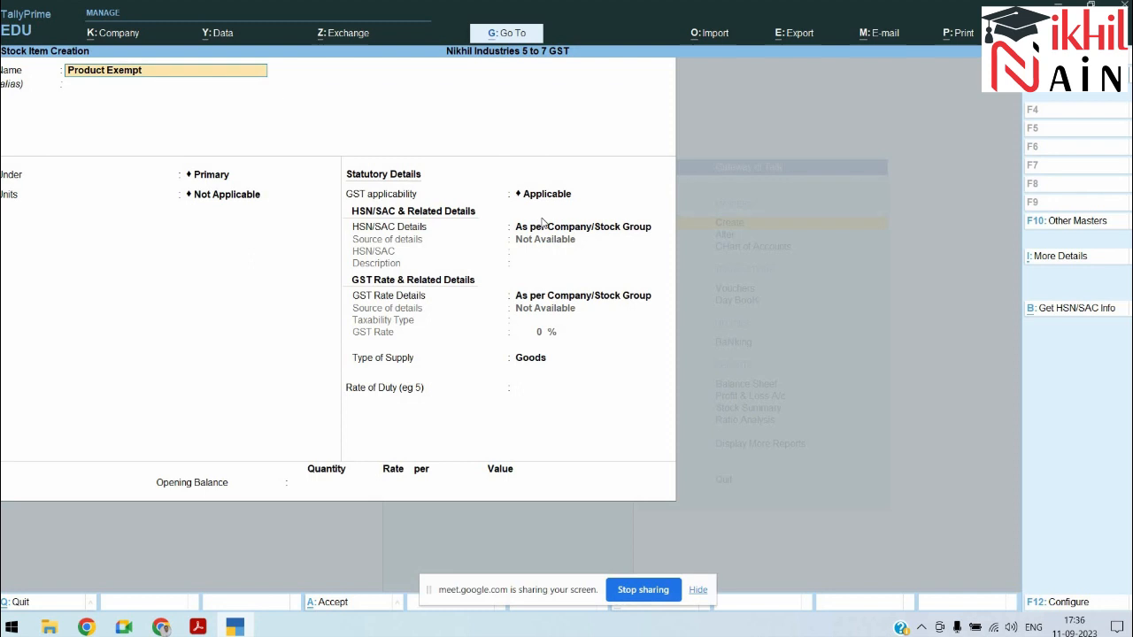
text(D)
key(Return)
key(Return)
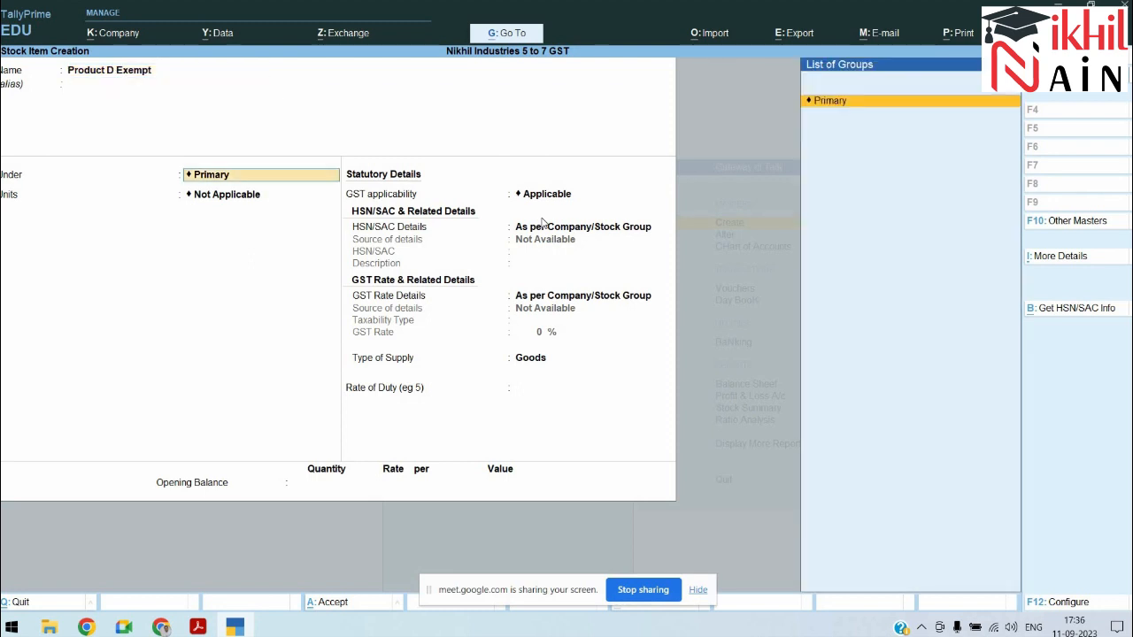
key(Return)
key(Down)
Step: Give Product D Exempt HSN/SAC 1234 and Exempt taxability, and save it
key(Return)
key(Return)
key(Return)
key(Return)
key(Return)
key(BackSpace)
key(Down)
key(Return)
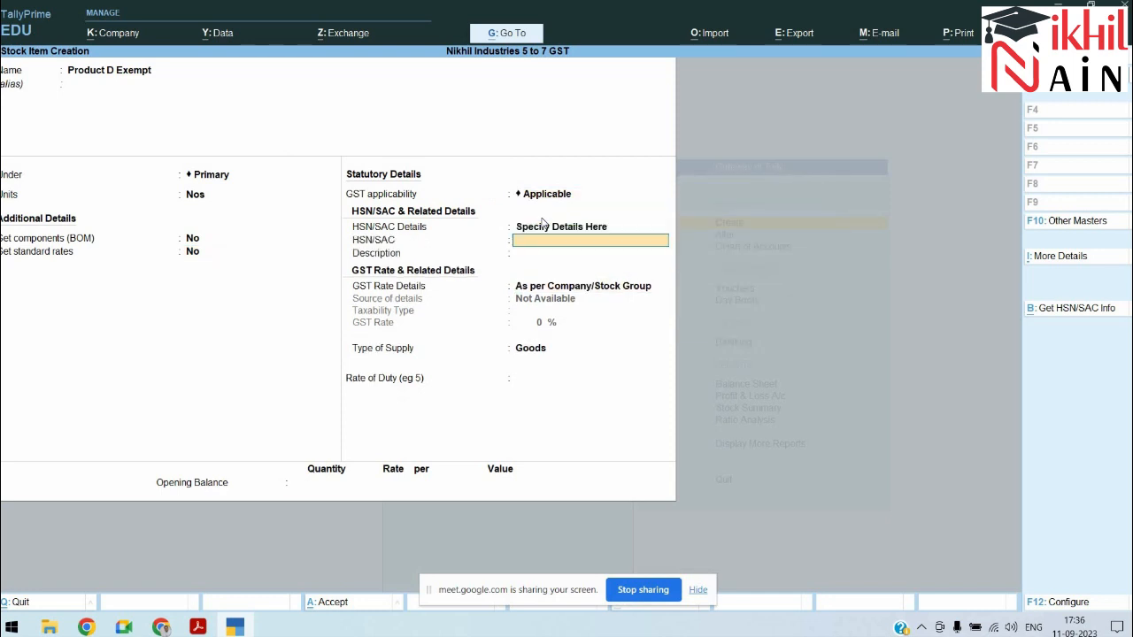
text(1234)
key(Return)
key(Return)
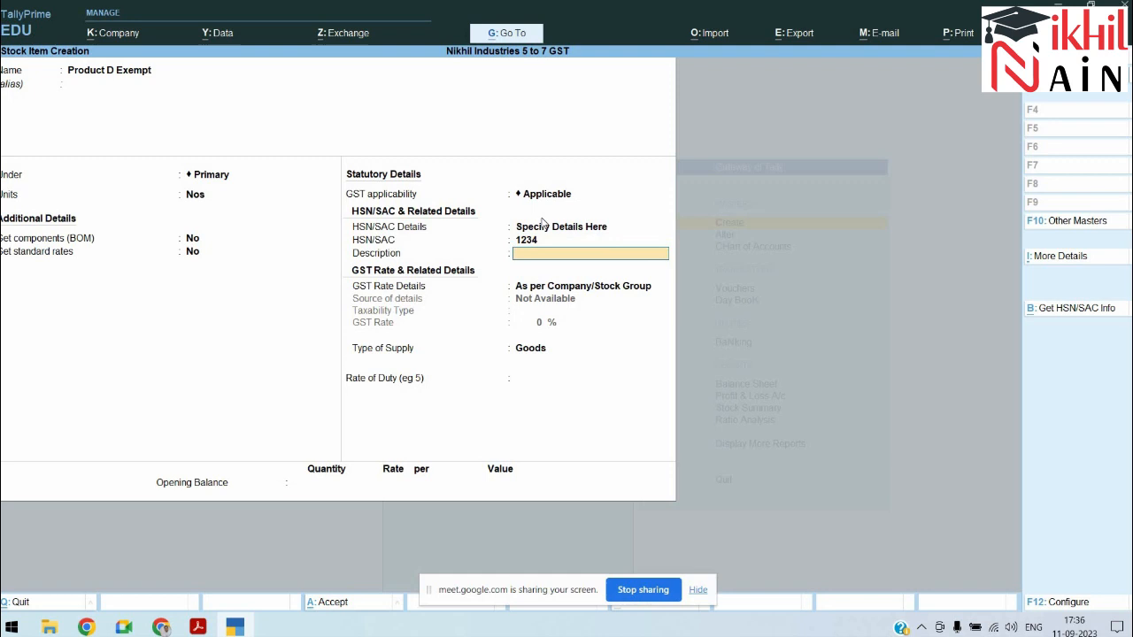
key(Down)
key(Return)
key(Up)
key(Up)
key(Up)
key(Return)
key(Return)
key(Return)
key(Return)
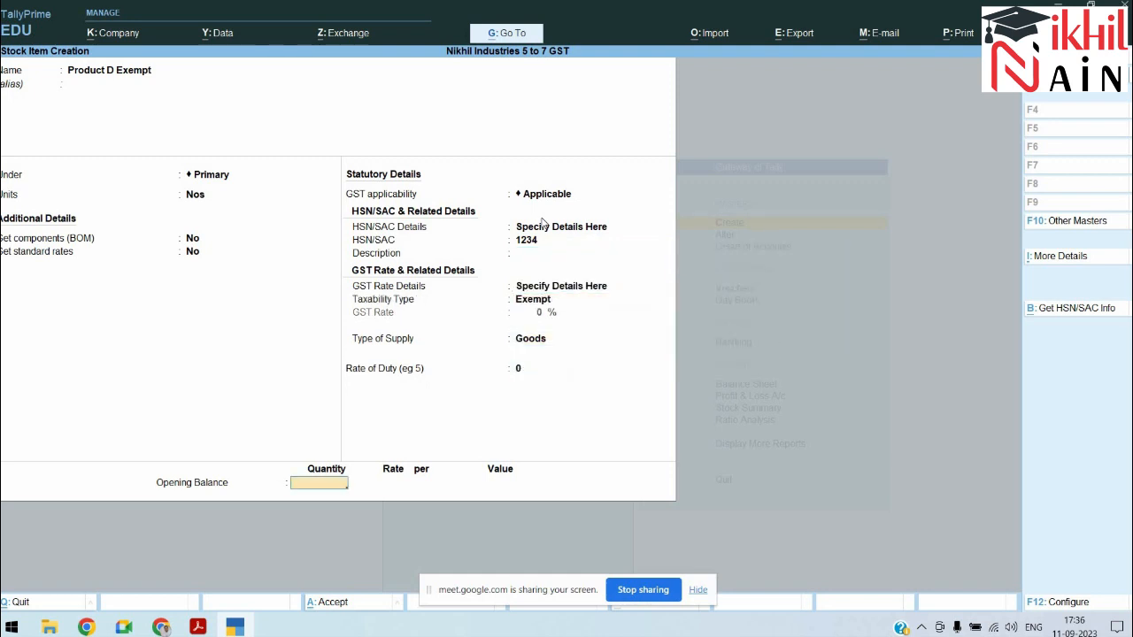
Step: Start the next stock item, named Product E (Item Rate)
key(alt+Tab)
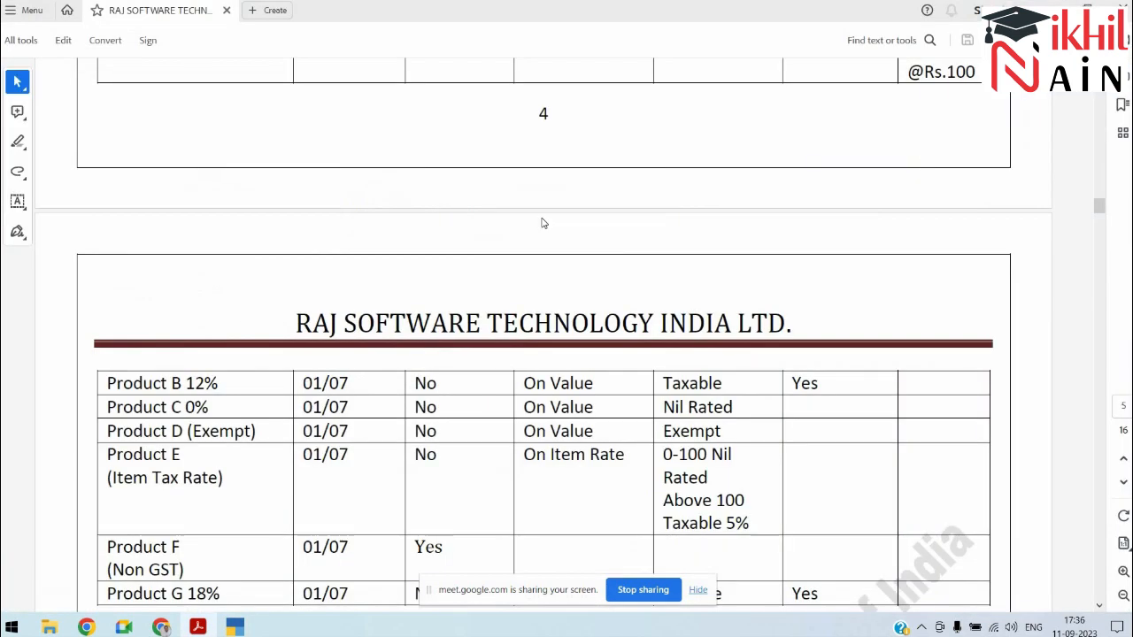
key(alt+Tab)
text(Product)
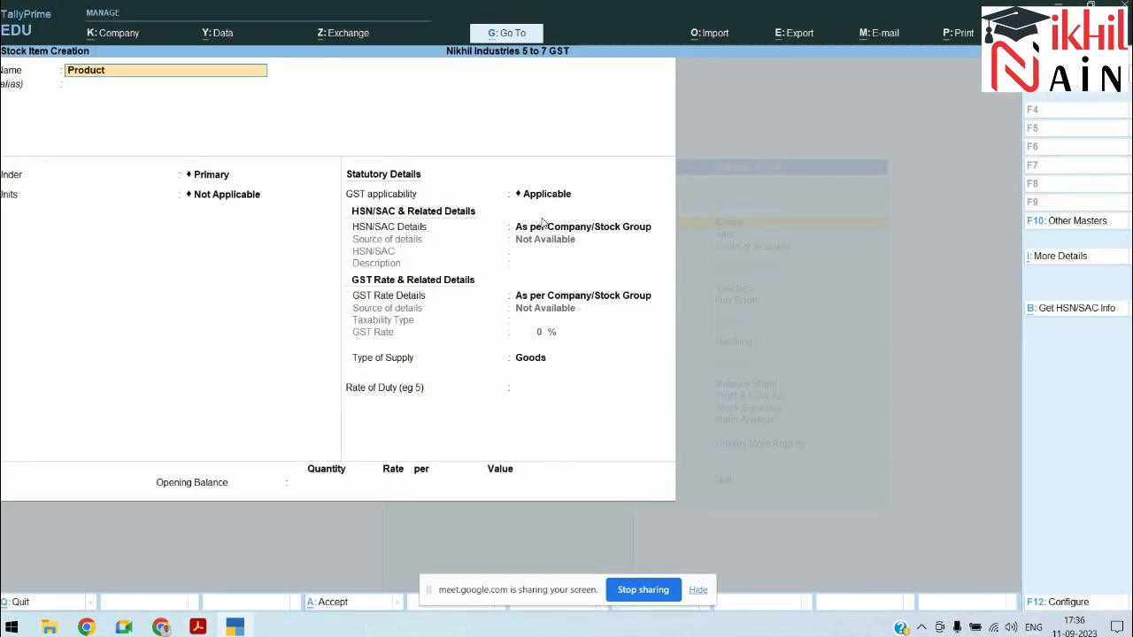
text( E (Item Rate)
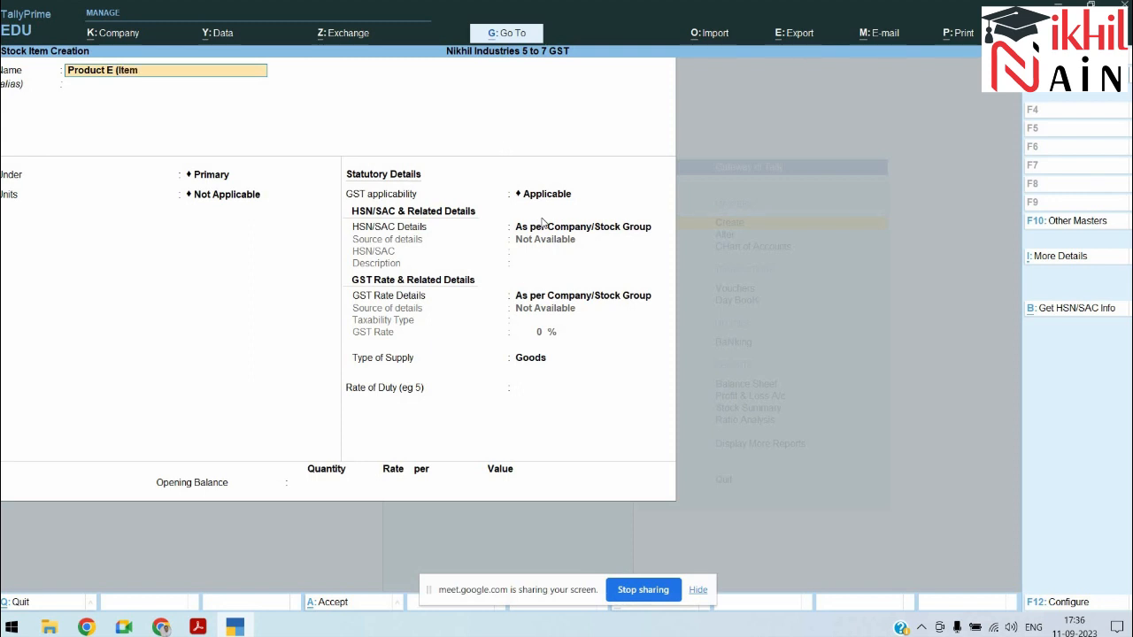
key(Return)
key(Return)
key(Return)
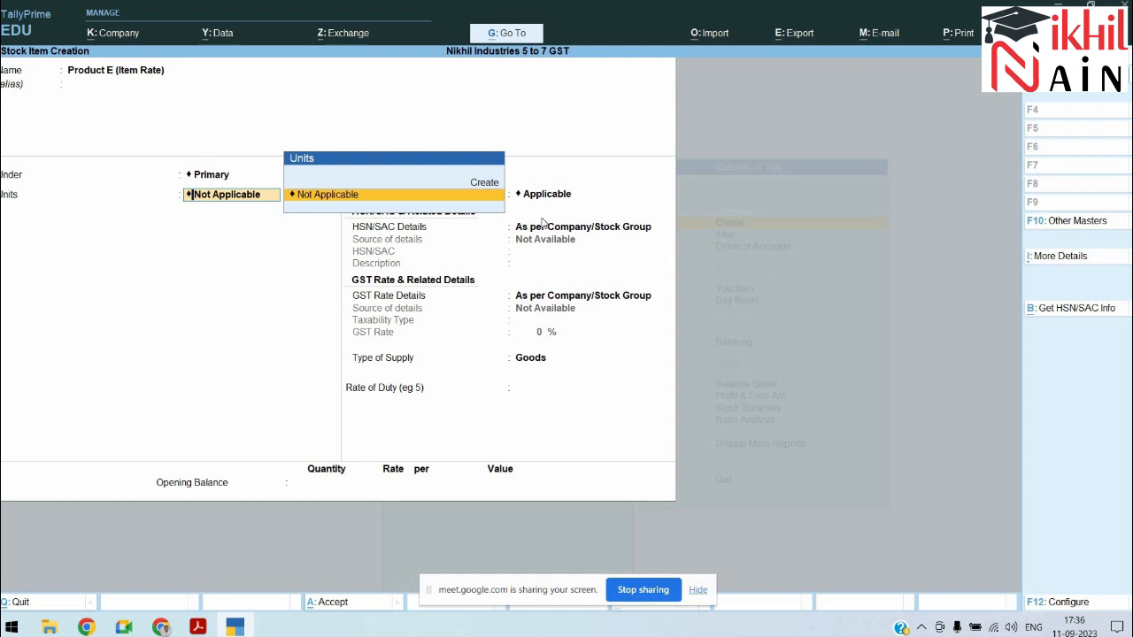
Step: Set Product E's units to Nos and its HSN/SAC code to 8520
key(BackSpace)
key(BackSpace)
key(BackSpace)
key(BackSpace)
key(BackSpace)
key(BackSpace)
key(BackSpace)
key(BackSpace)
key(BackSpace)
key(BackSpace)
key(BackSpace)
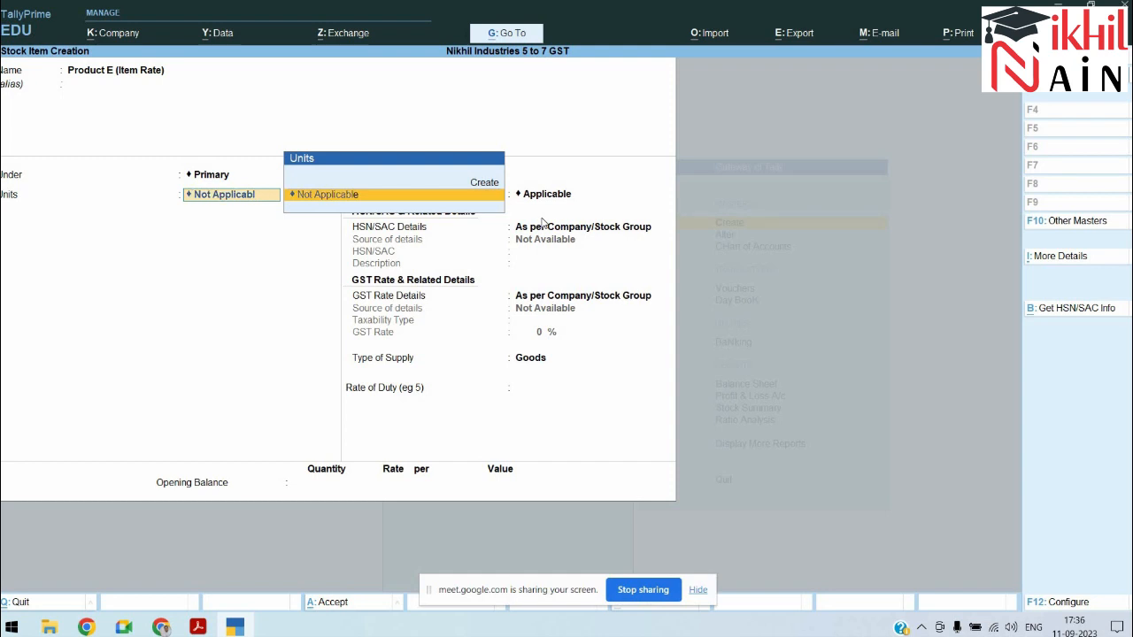
key(BackSpace)
key(BackSpace)
key(BackSpace)
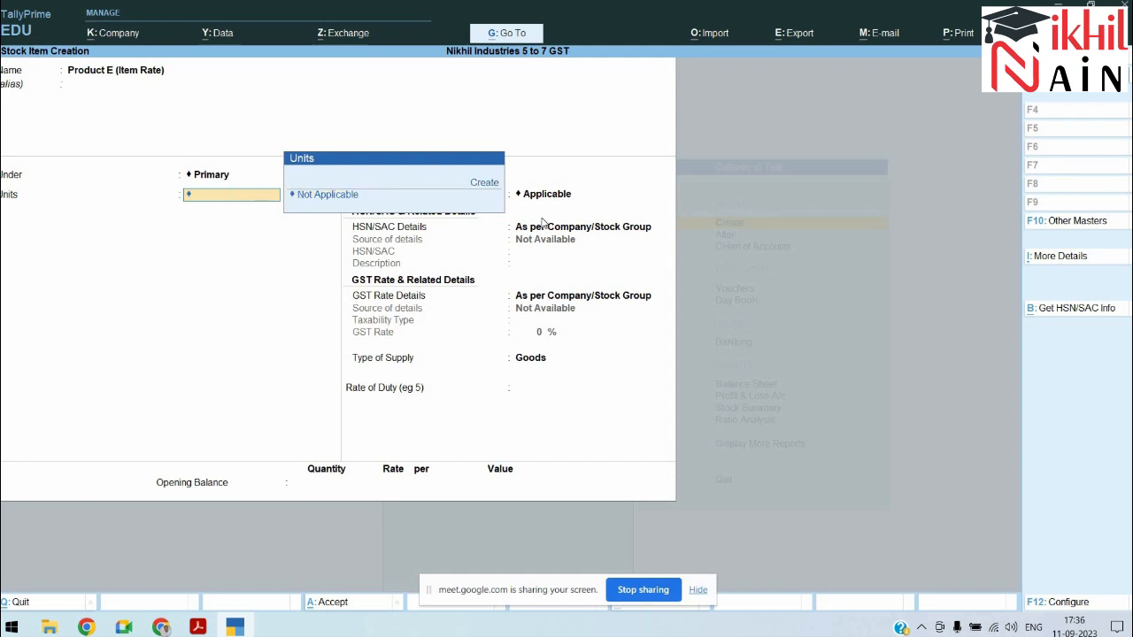
key(Return)
key(Return)
key(Return)
key(Return)
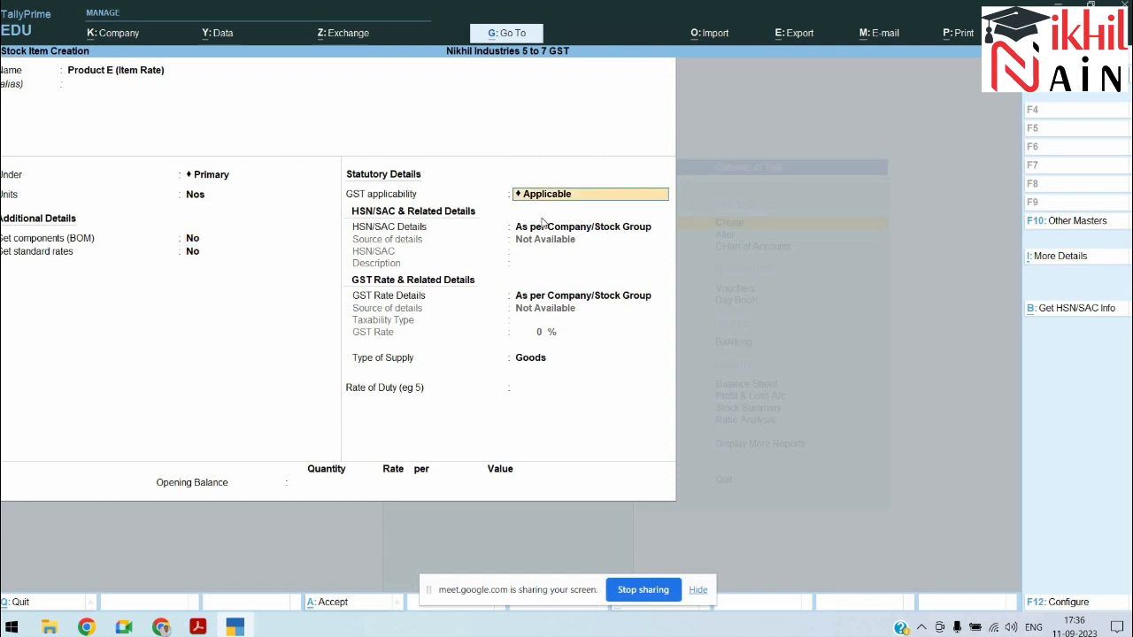
key(Down)
key(Return)
text(8520)
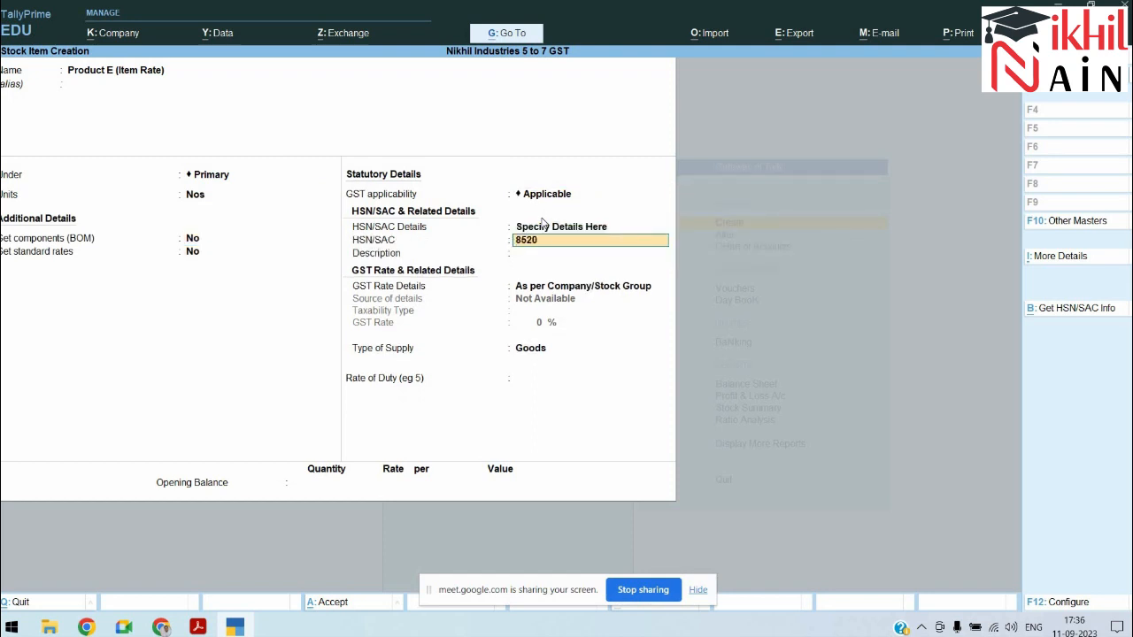
key(Return)
Step: Choose slab-based rates as the way to specify the item's GST rate
key(Return)
key(Down)
key(Down)
key(Down)
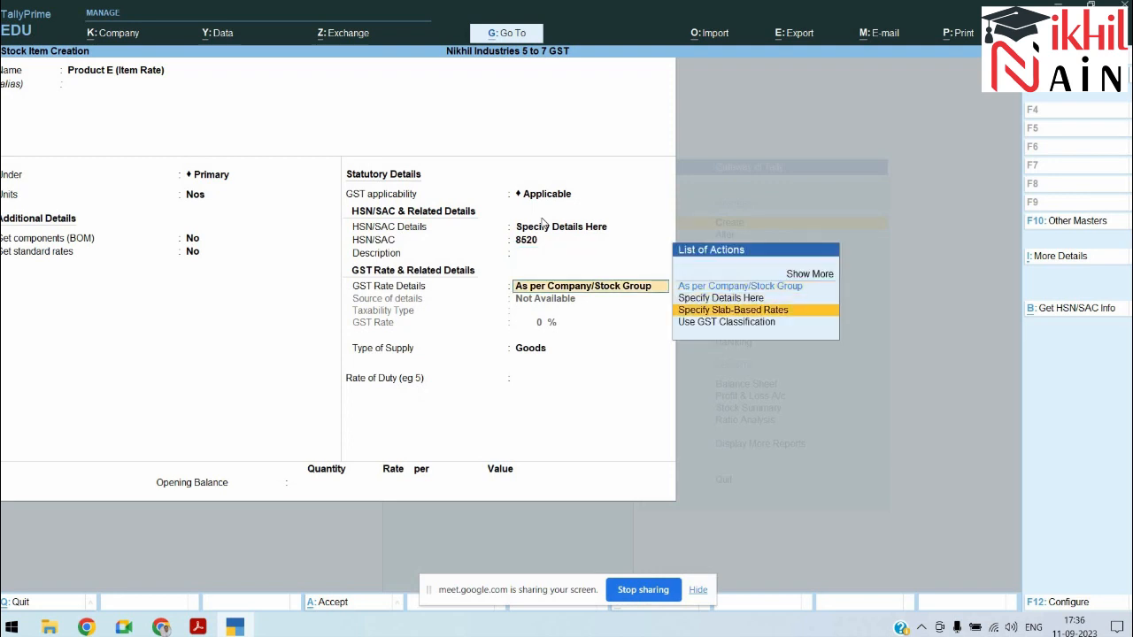
key(Up)
key(Return)
Step: Enter slabs 0–100 Nil Rated and above 100 Taxable 5%, keep Goods, and save the item
text(100)
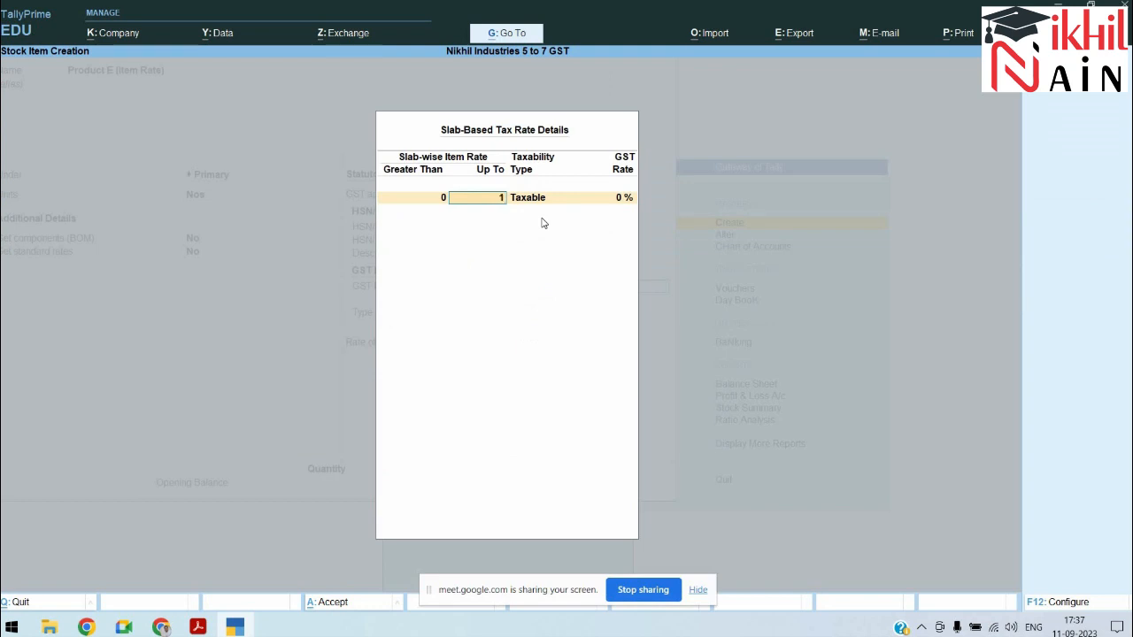
key(Return)
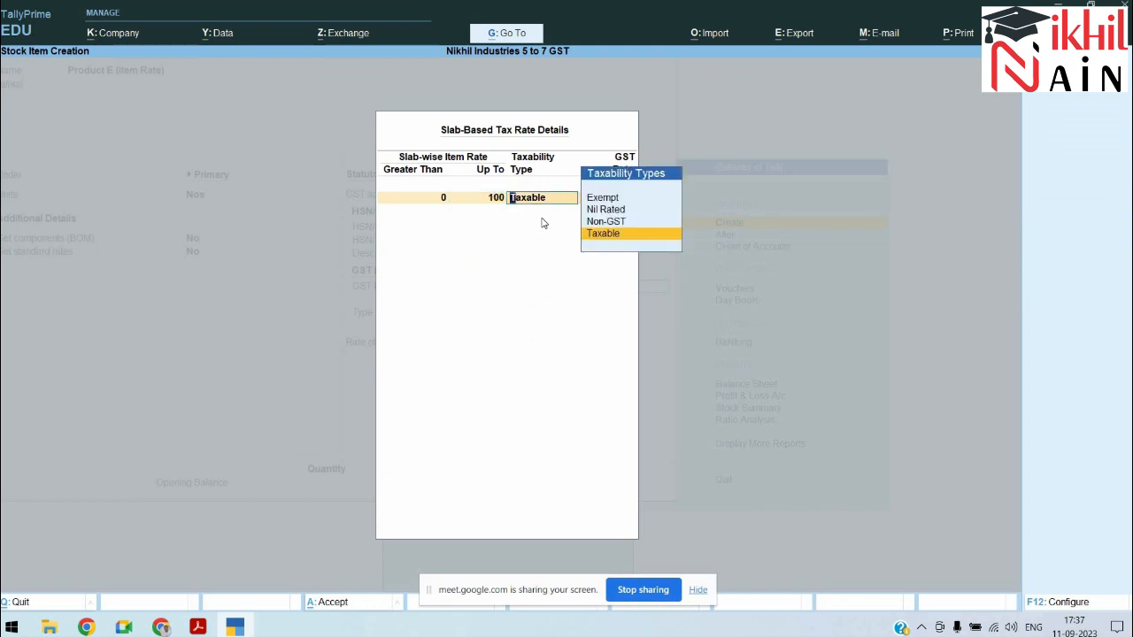
key(Up)
key(Up)
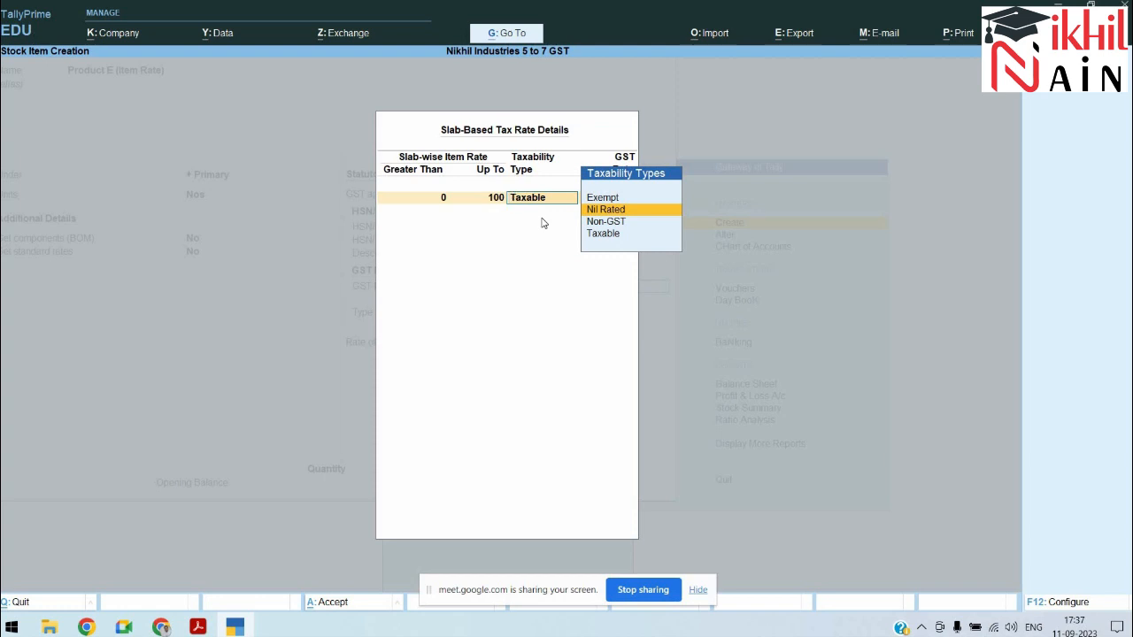
key(Return)
key(Return)
key(Return)
text(5)
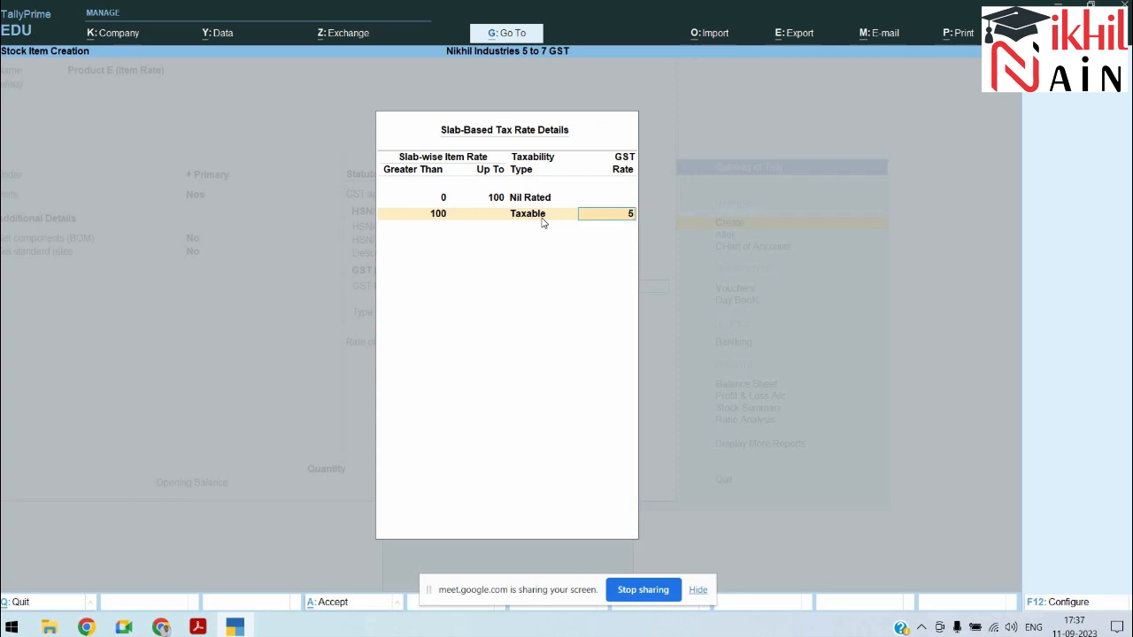
key(Return)
key(Return)
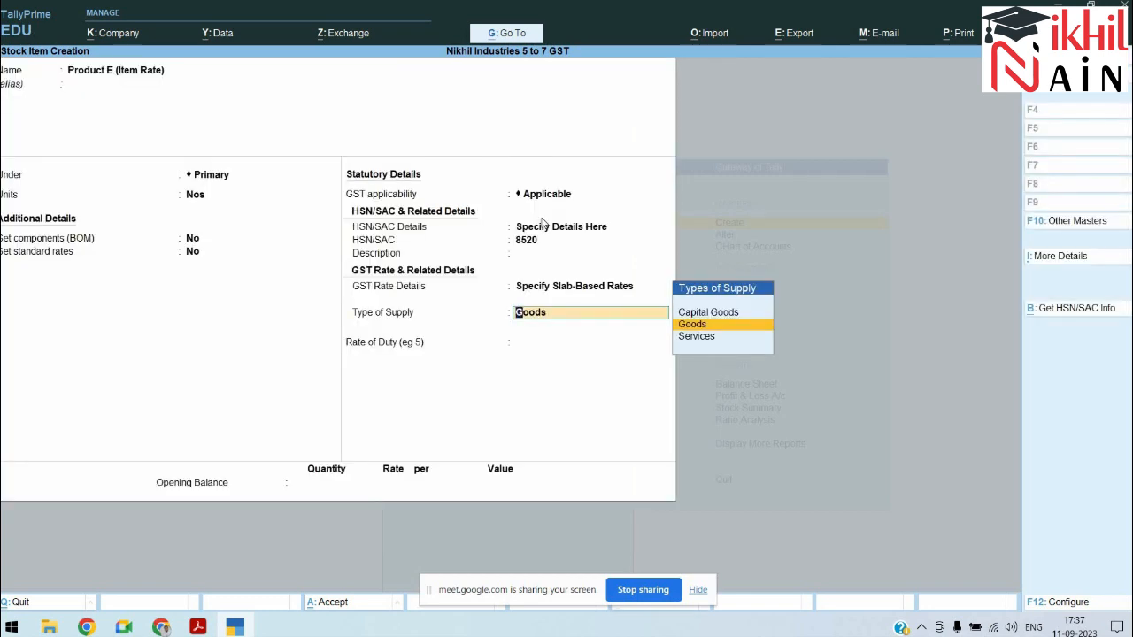
key(Return)
key(Return)
key(Return)
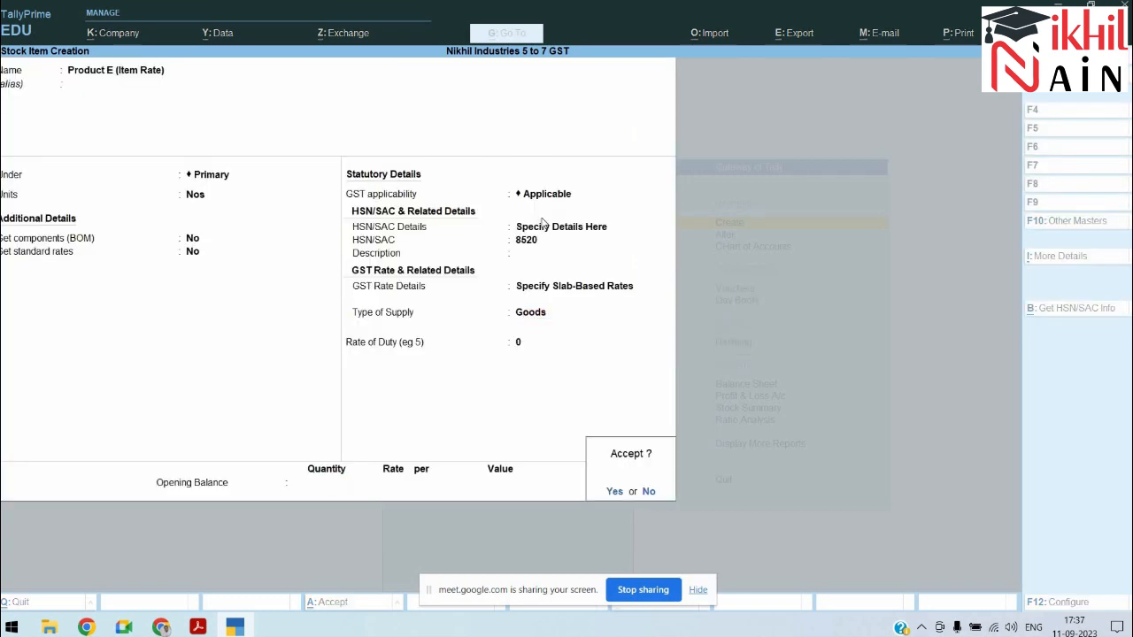
key(Return)
key(alt+Tab)
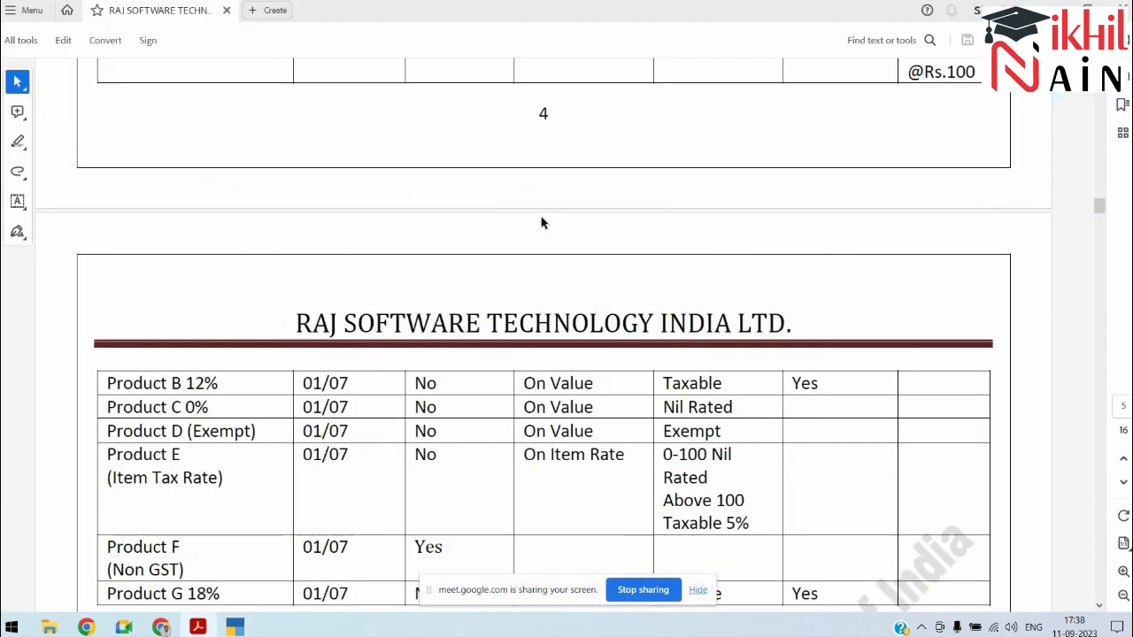
Step: Review the purchase entries table in the PDF, then return to TallyPrime's Gateway of Tally
scroll(543, 222, down, 1)
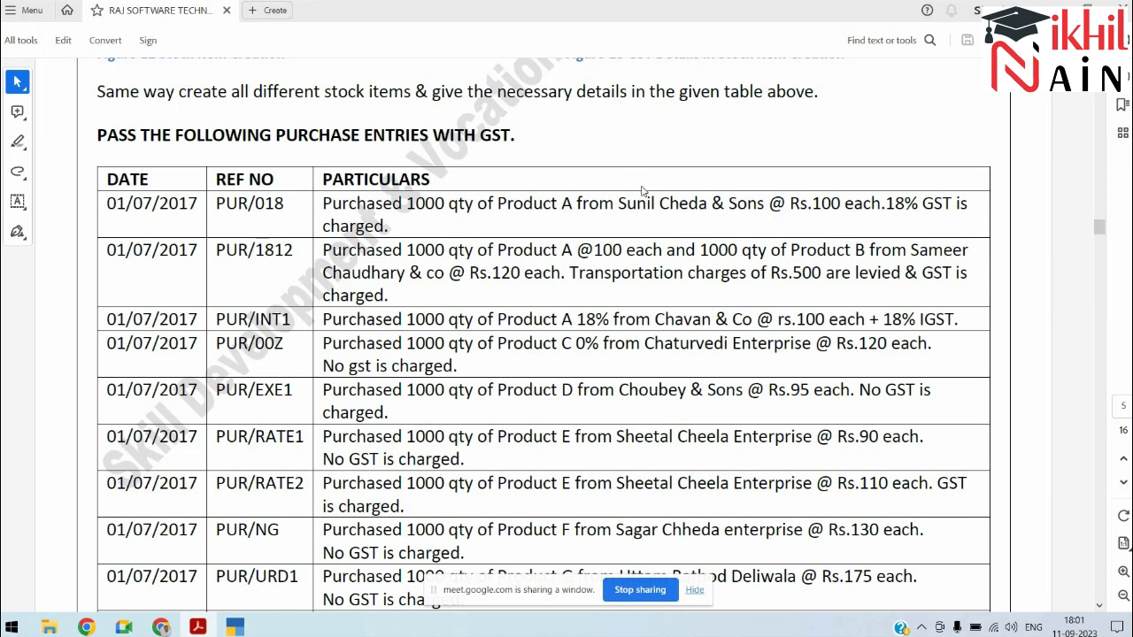
key(alt+Tab)
key(Escape)
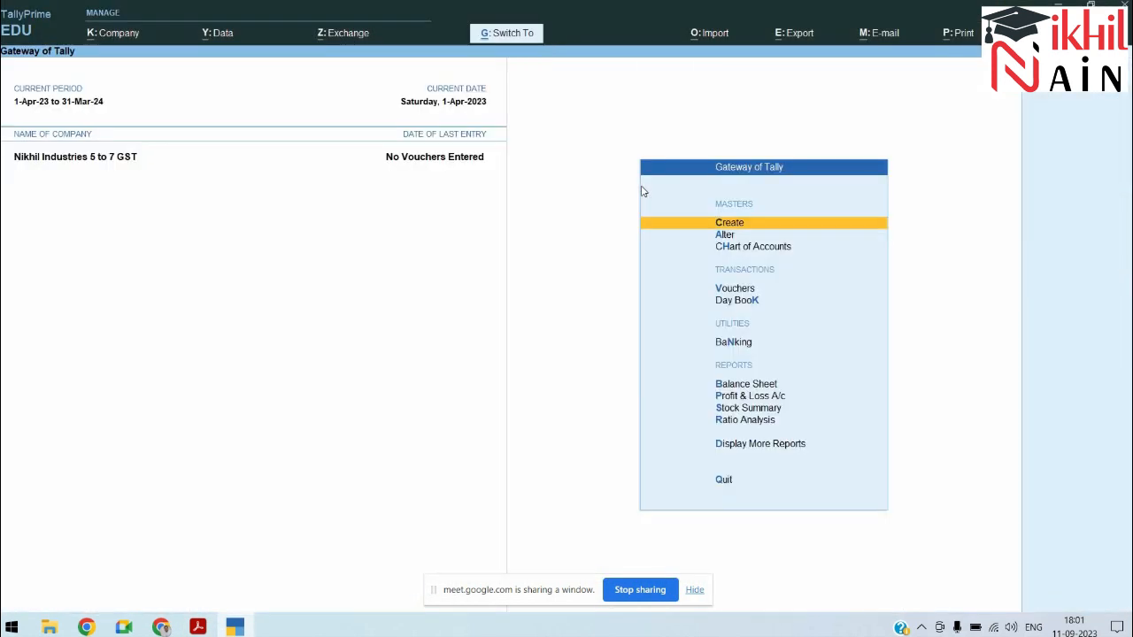
Step: Open a new Purchase voucher dated 1 July (1-7)
key(Down)
key(Down)
key(Down)
key(Return)
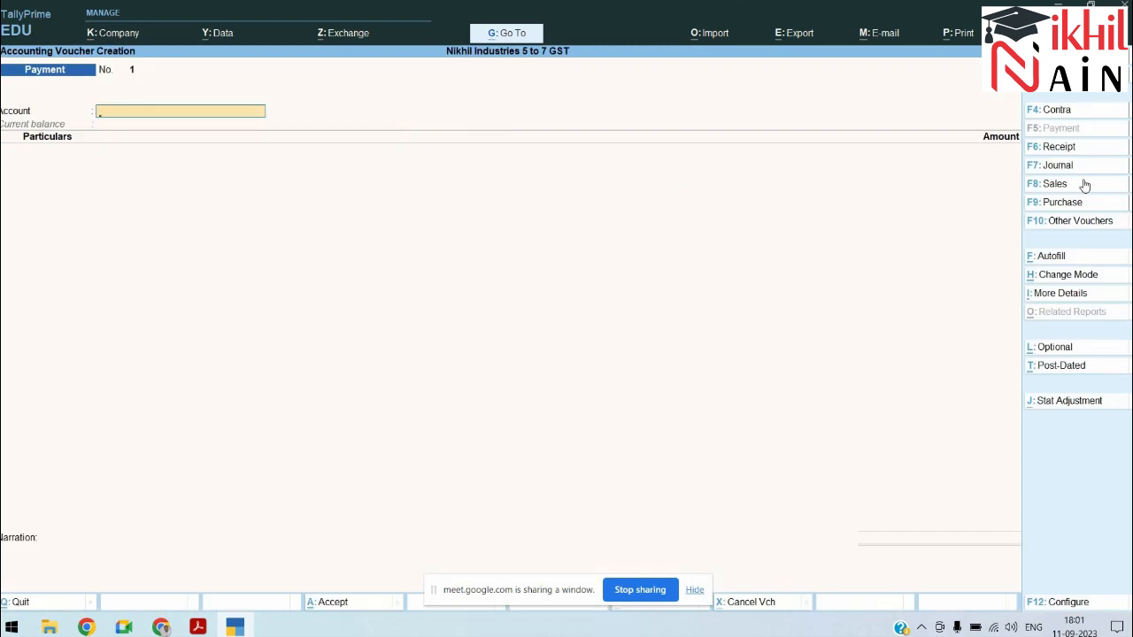
click(1045, 208)
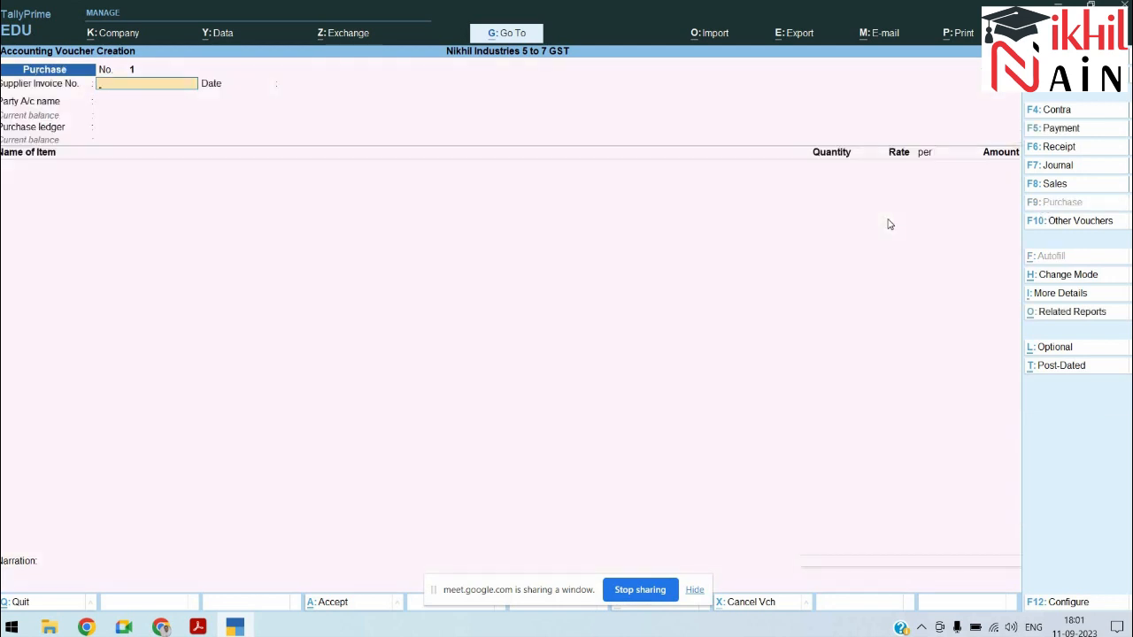
key(F2)
key(alt+Tab)
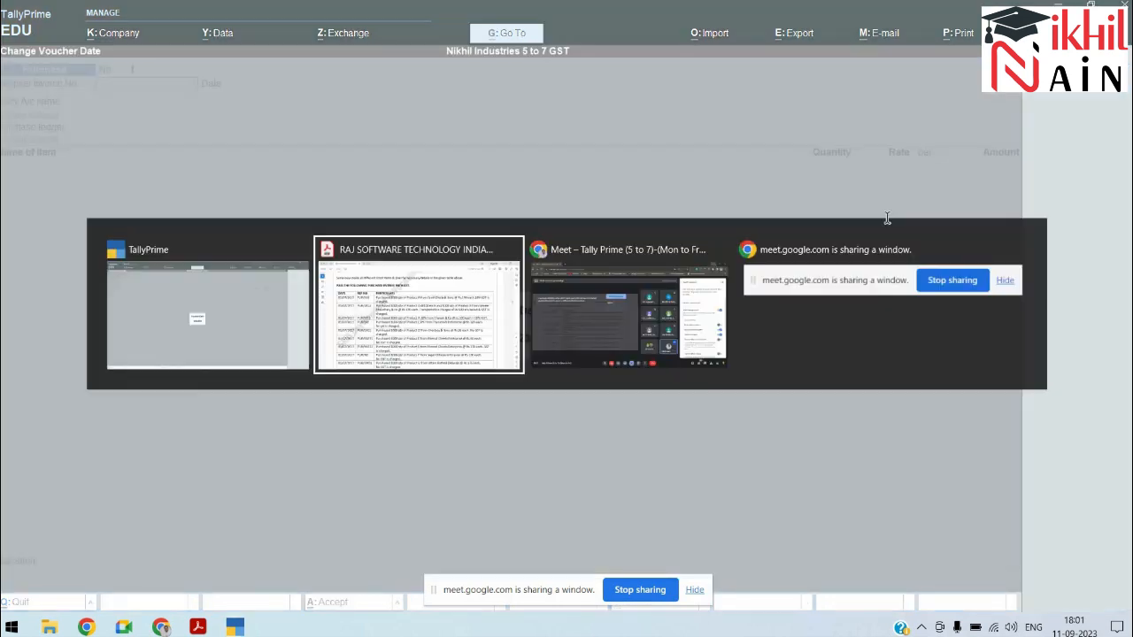
key(alt+Tab)
text(1-7)
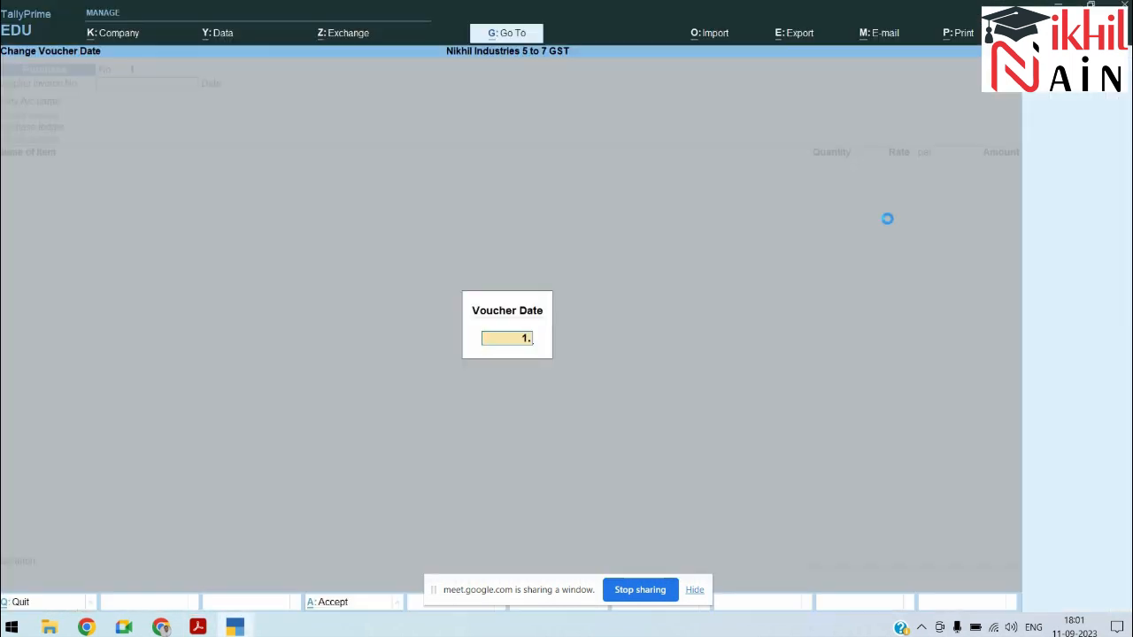
key(Return)
Step: Enter supplier invoice number pur/018 and begin entering the supplier, 'Sun'
key(alt+Tab)
key(alt+Tab)
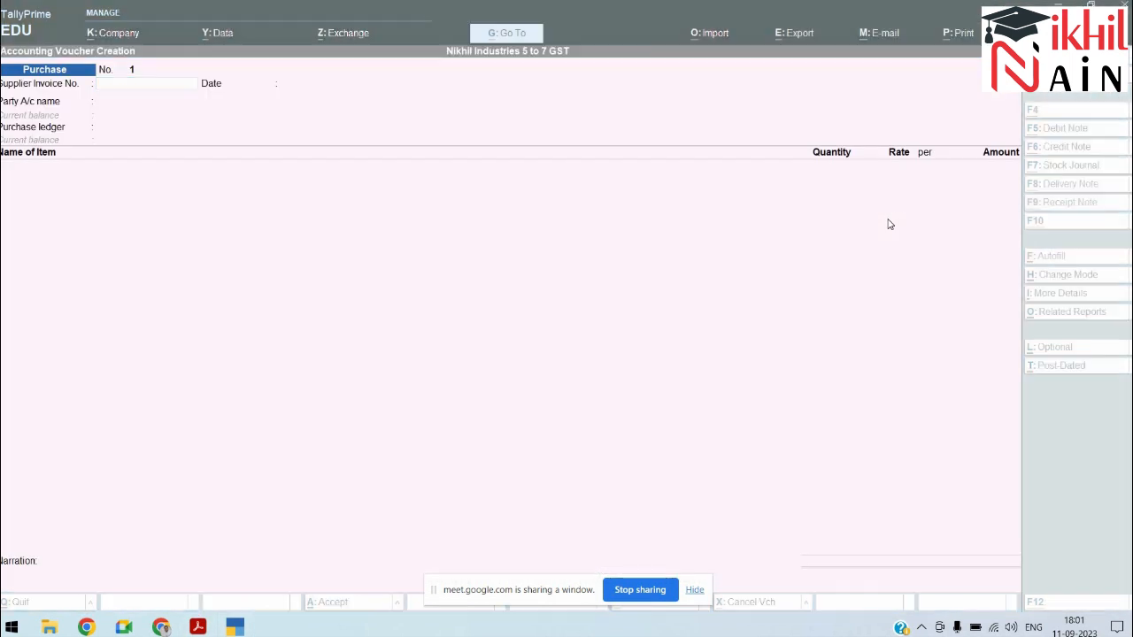
text(p)
text(ur/018)
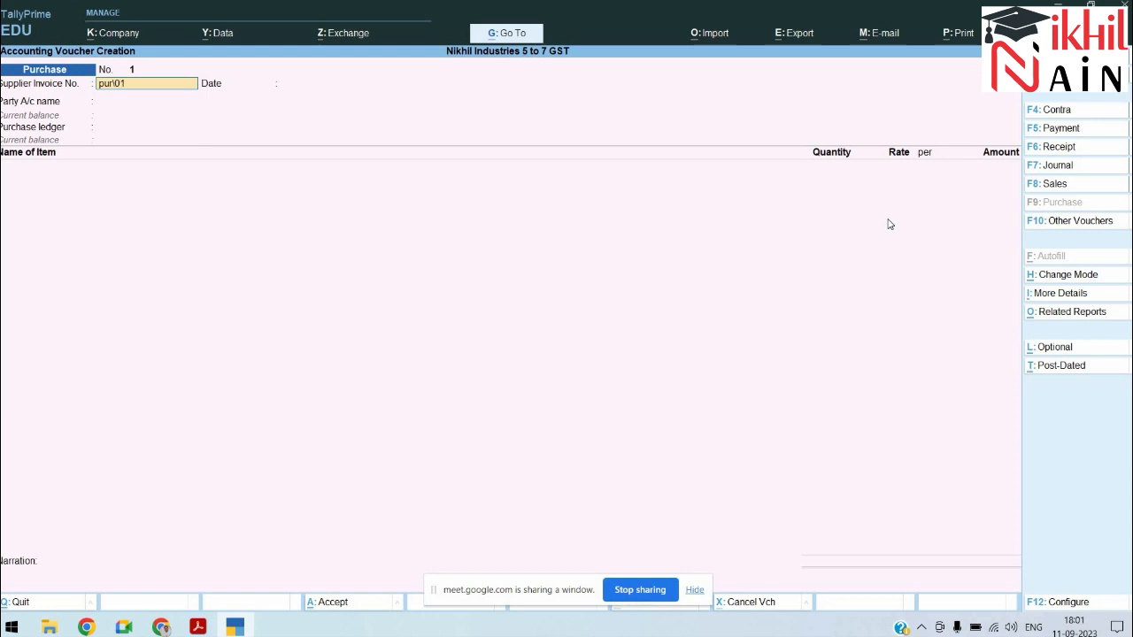
key(Return)
key(Return)
key(alt+Tab)
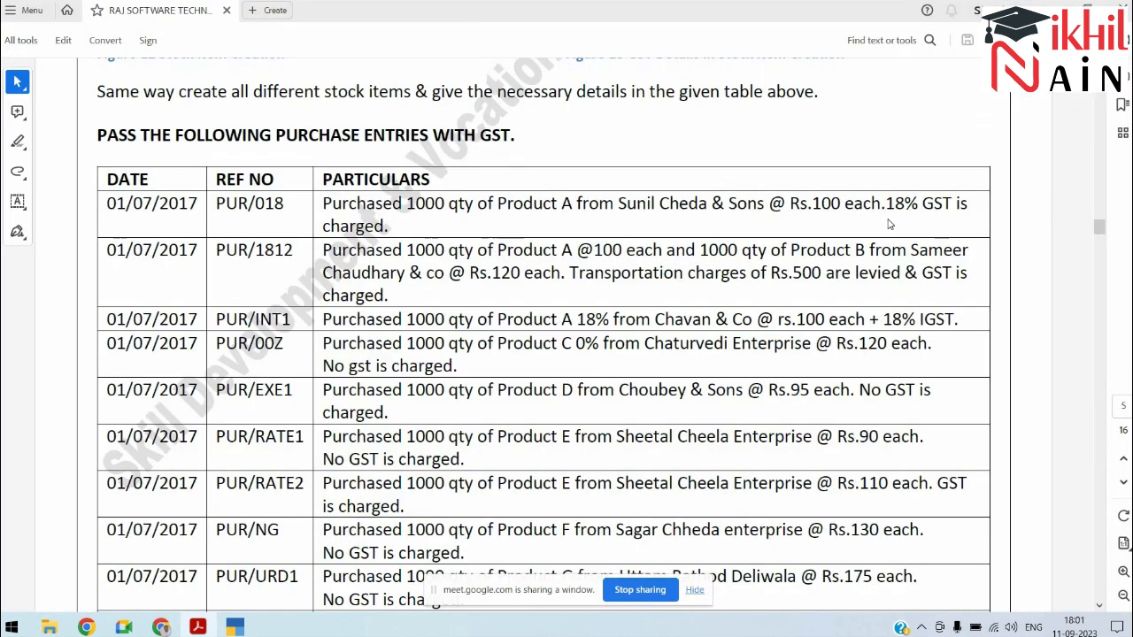
key(alt+Tab)
text(Sun)
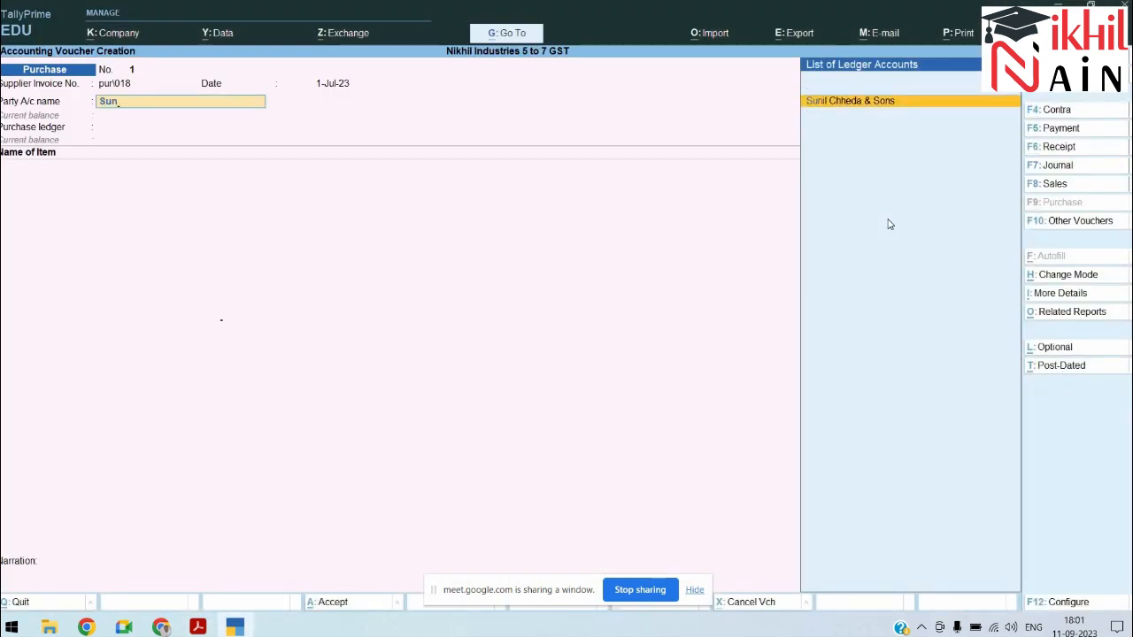
Step: Select the supplier and add 1,000 Nos of Product A 18% at 100 per Nos
key(Return)
key(Return)
key(Return)
key(Return)
key(Return)
key(Return)
key(Return)
key(Return)
key(Return)
key(Return)
key(Return)
key(Return)
key(Return)
key(Return)
key(Return)
key(Return)
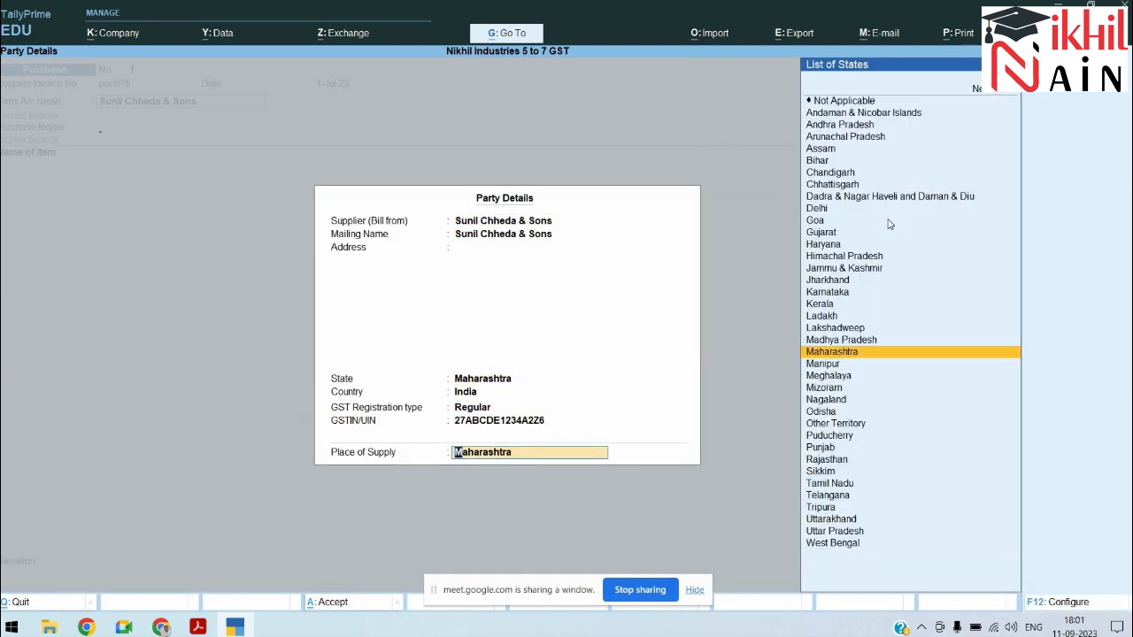
key(Return)
key(Return)
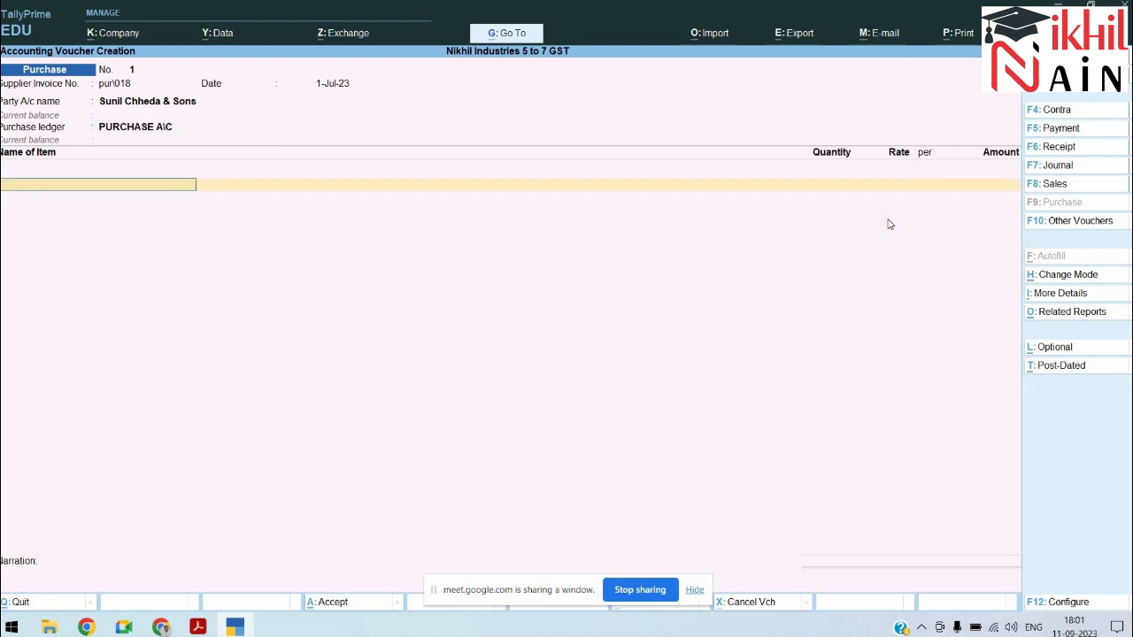
text(Pr)
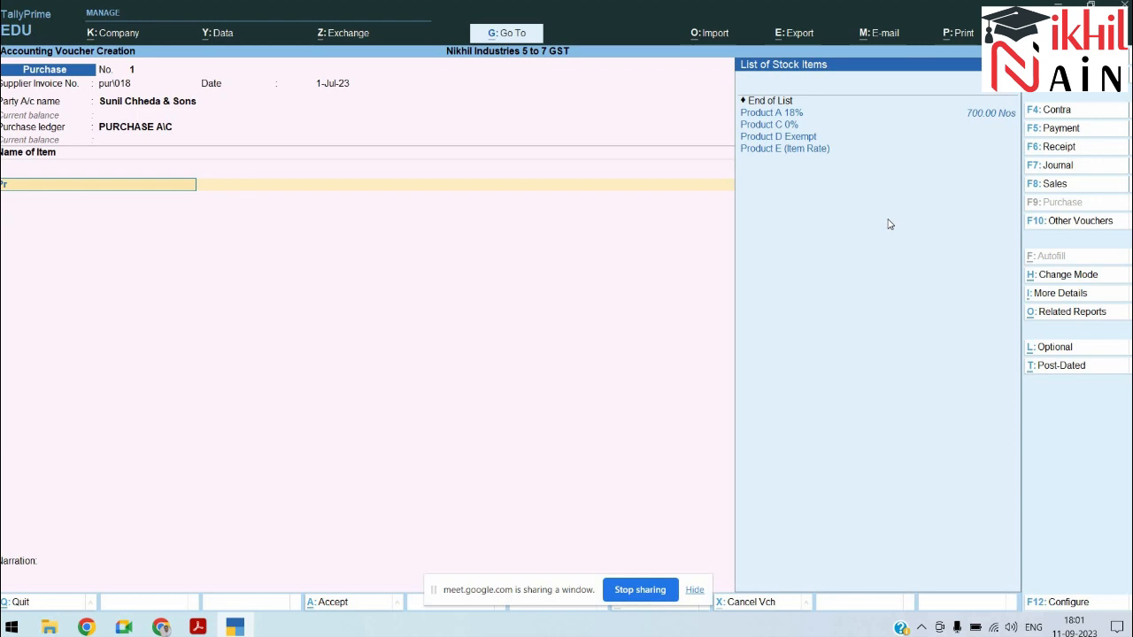
key(Down)
key(Return)
key(alt+Tab)
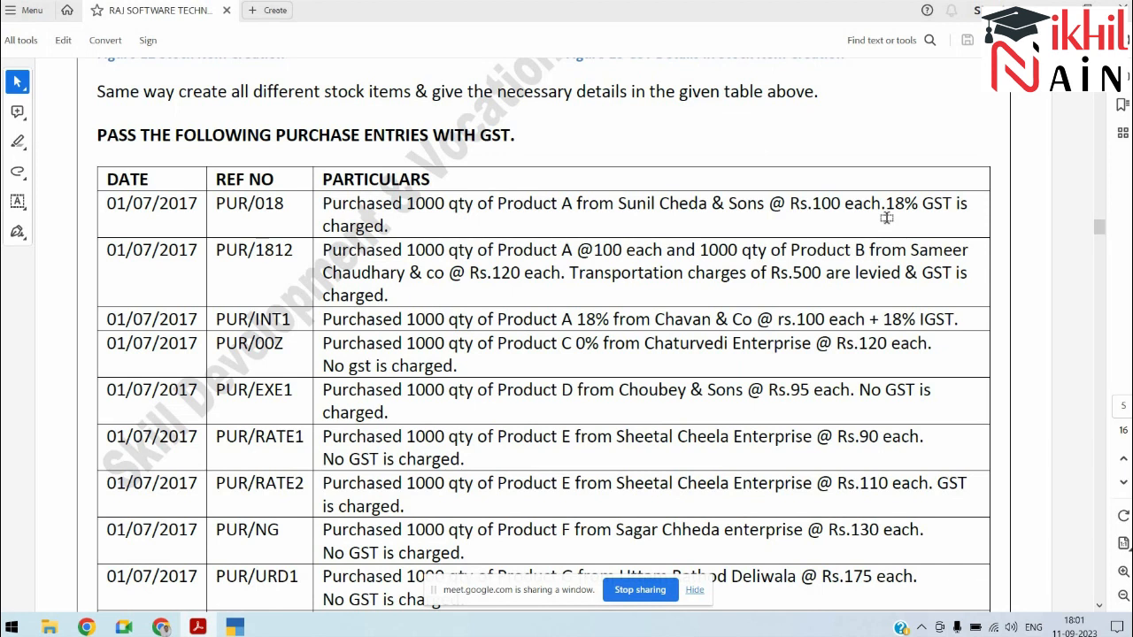
key(alt+Tab)
text(1,000)
key(Return)
key(Return)
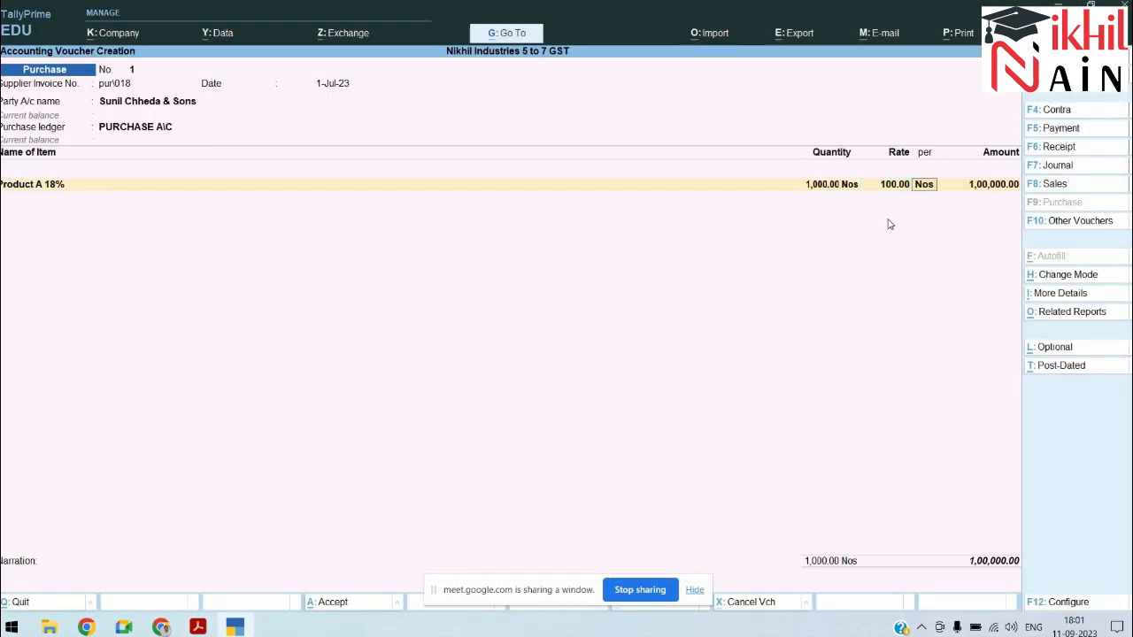
key(Return)
key(Return)
Step: Add the CGST and SGST ledgers at 9,000 each
key(Return)
key(Return)
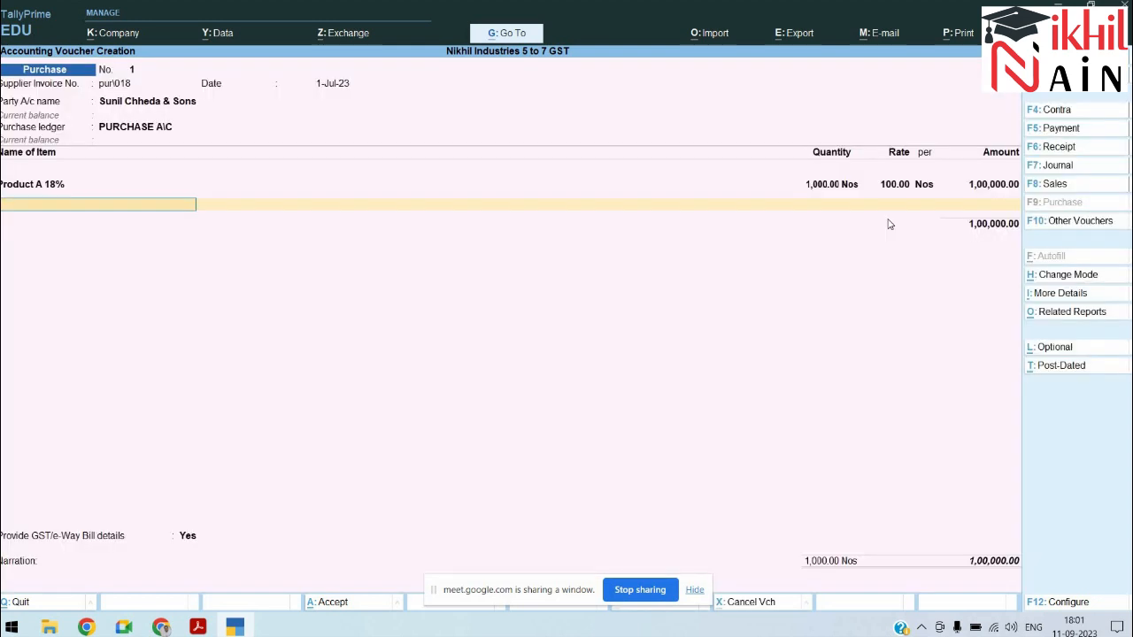
text(cg)
key(Return)
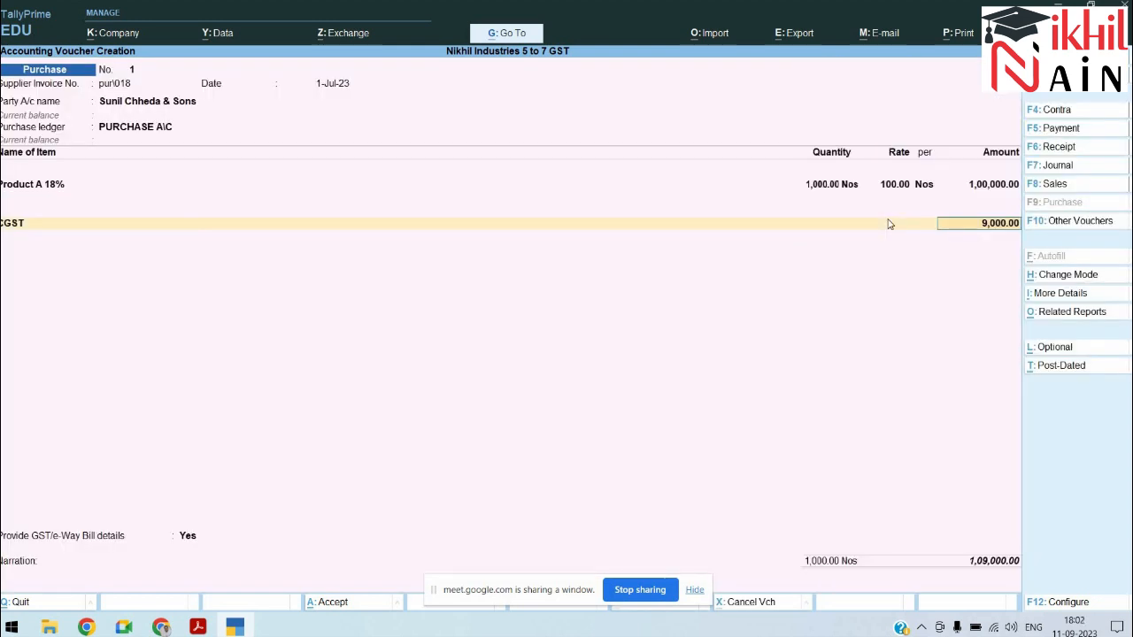
key(Return)
text(sg)
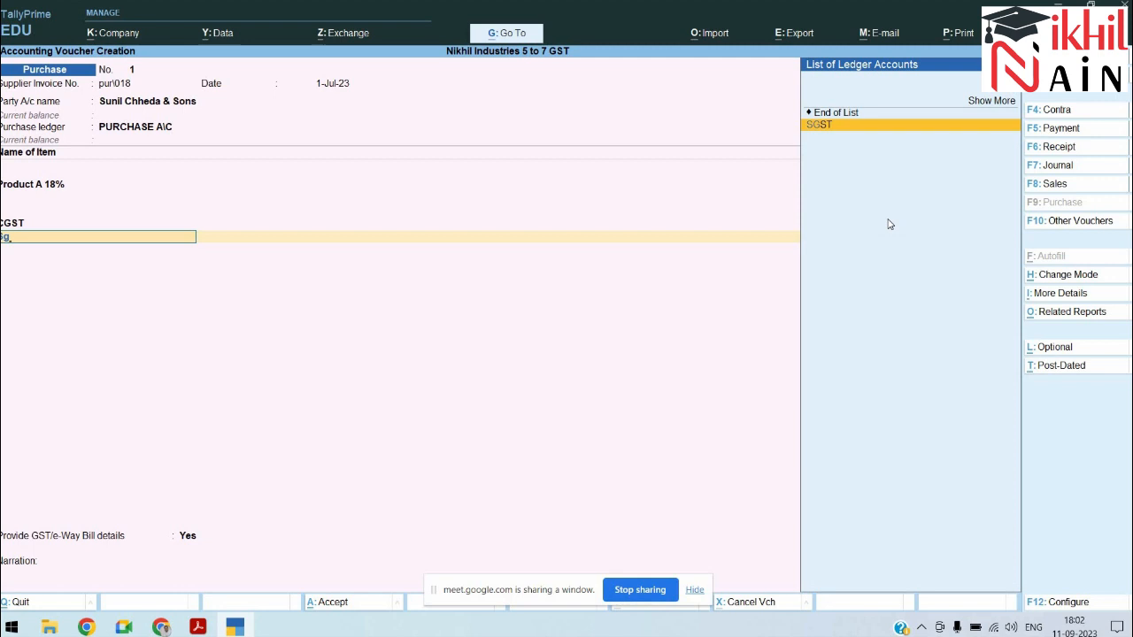
key(Return)
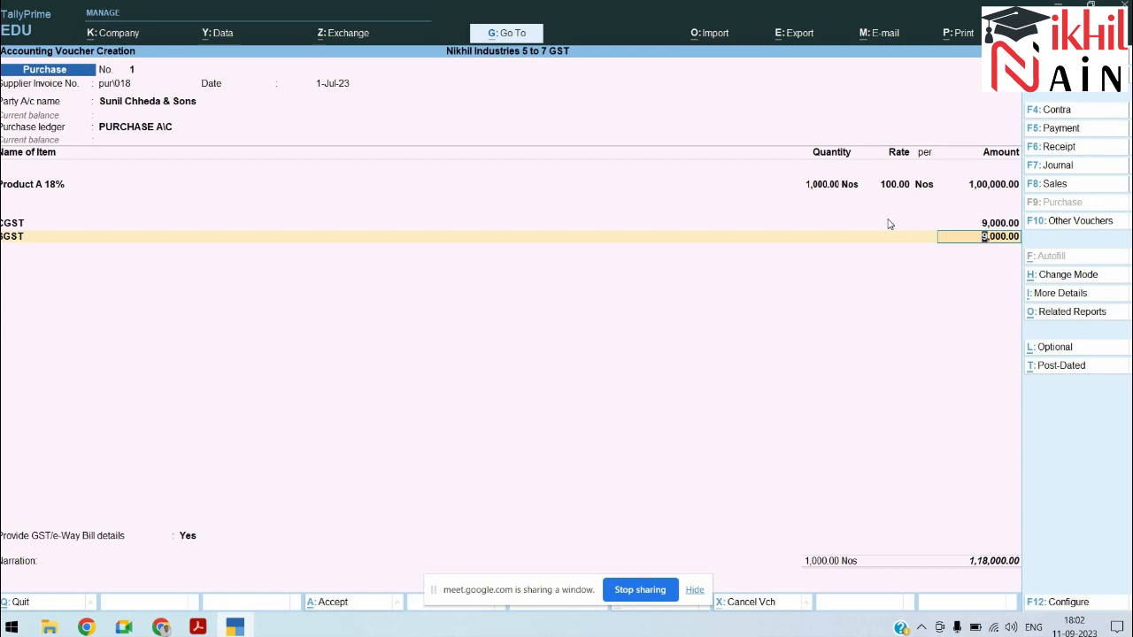
key(Return)
key(Return)
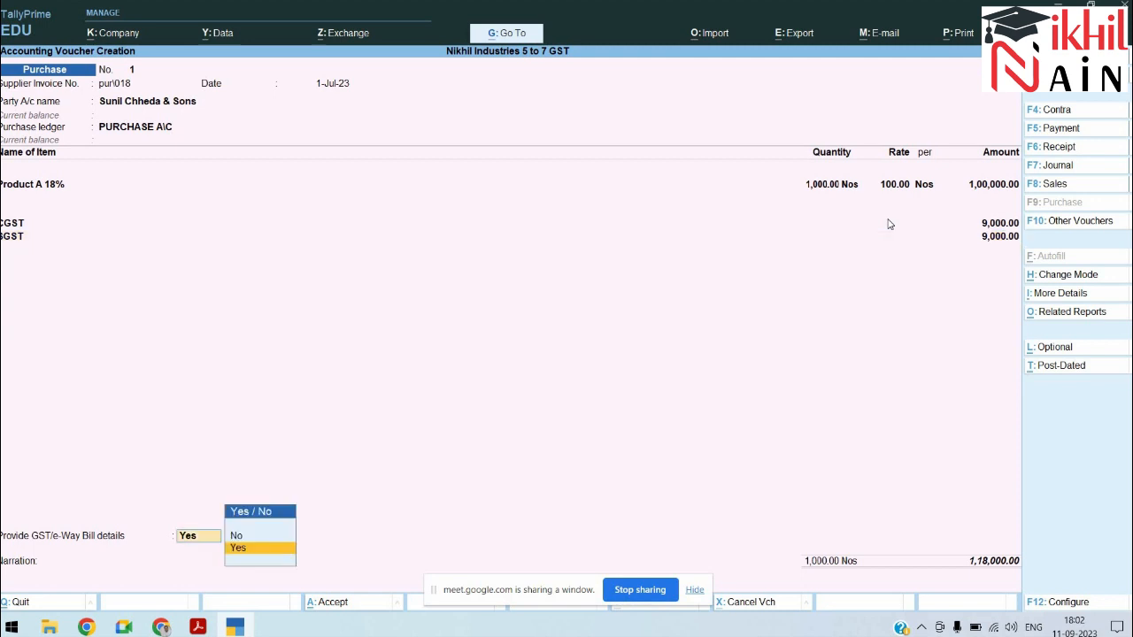
Step: Set e-Way Bill dispatch Mumbai to Pune, transporter None with ID 7410
key(Return)
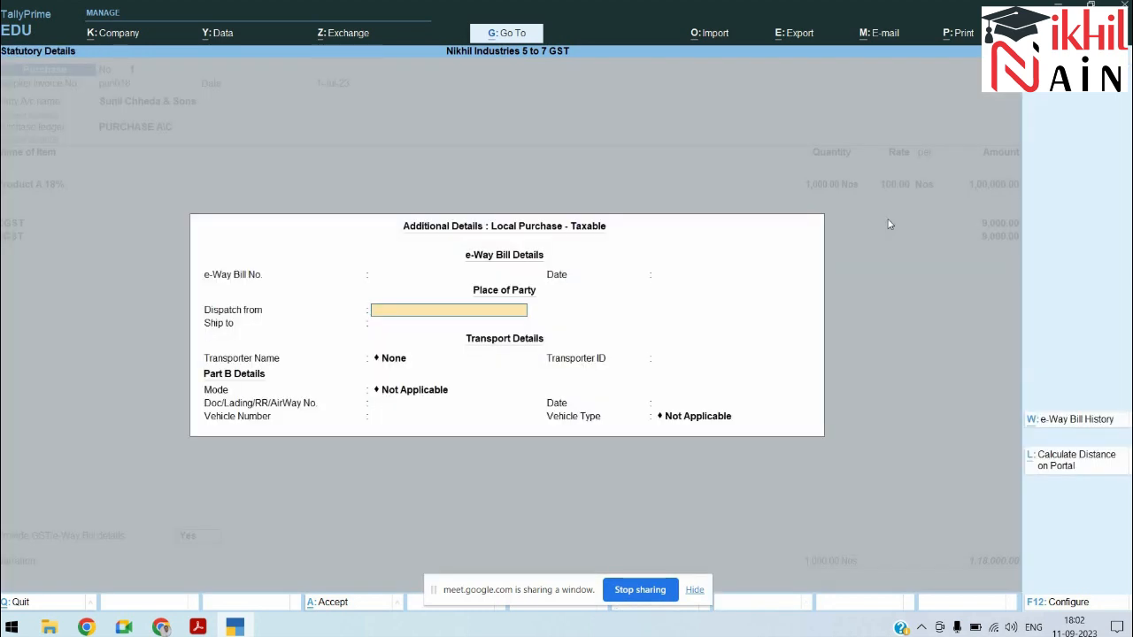
text(Mumbai)
key(Return)
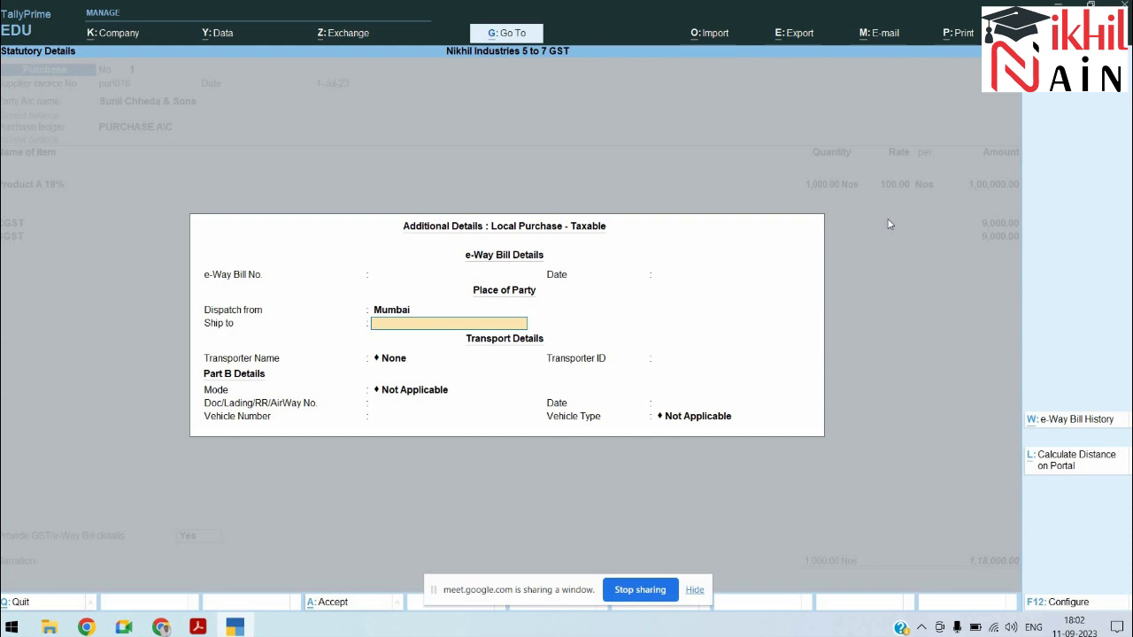
text(Pune)
key(Return)
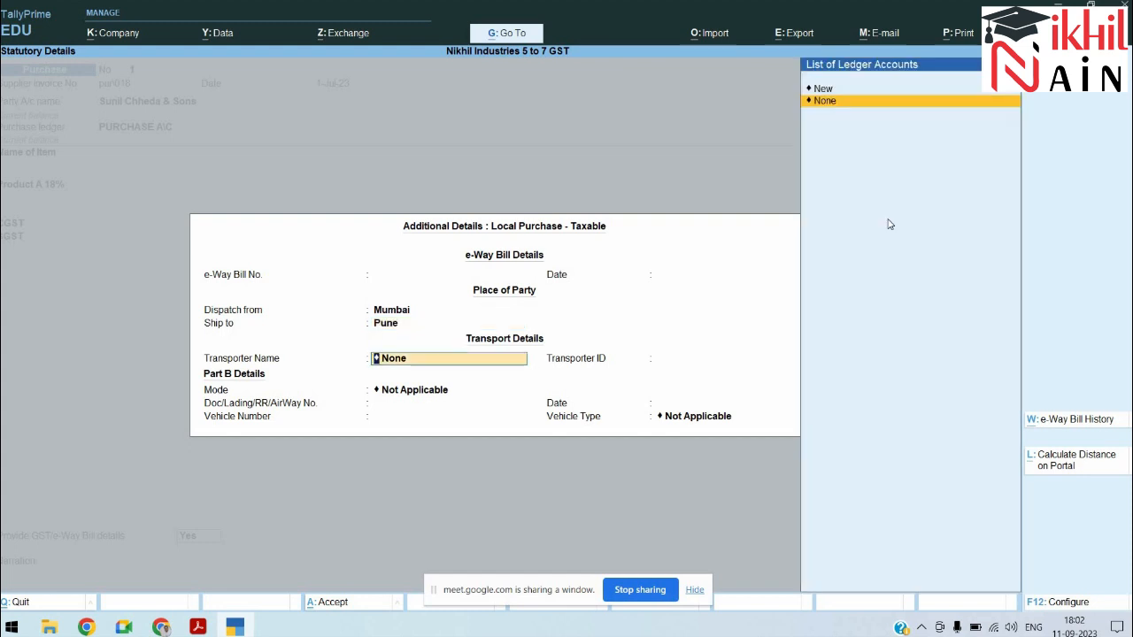
key(Return)
text(7410)
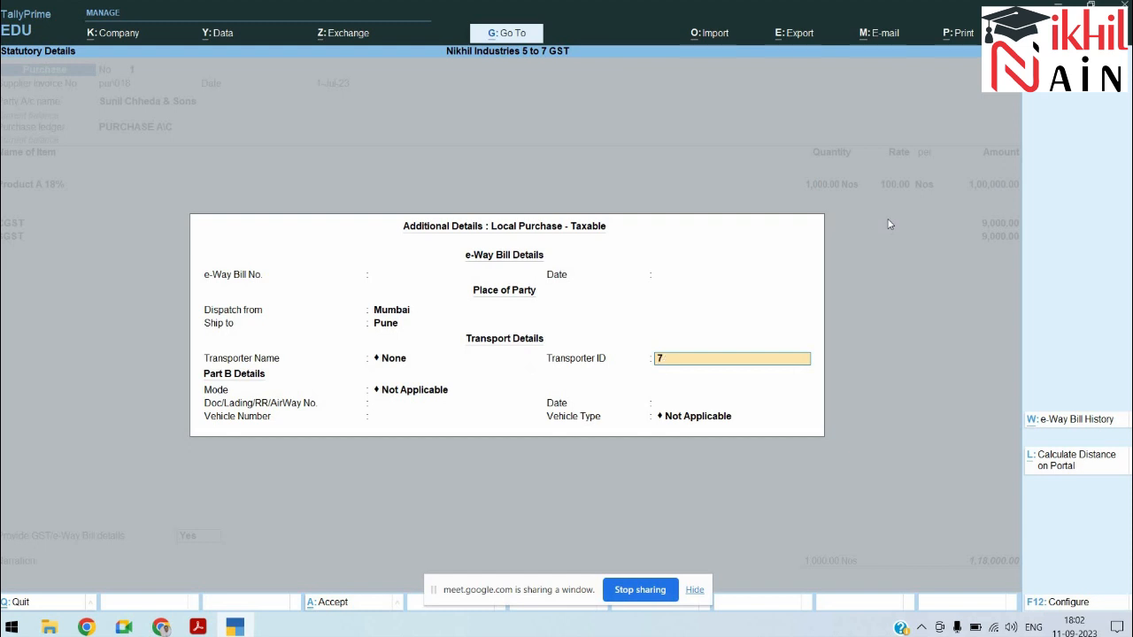
key(Return)
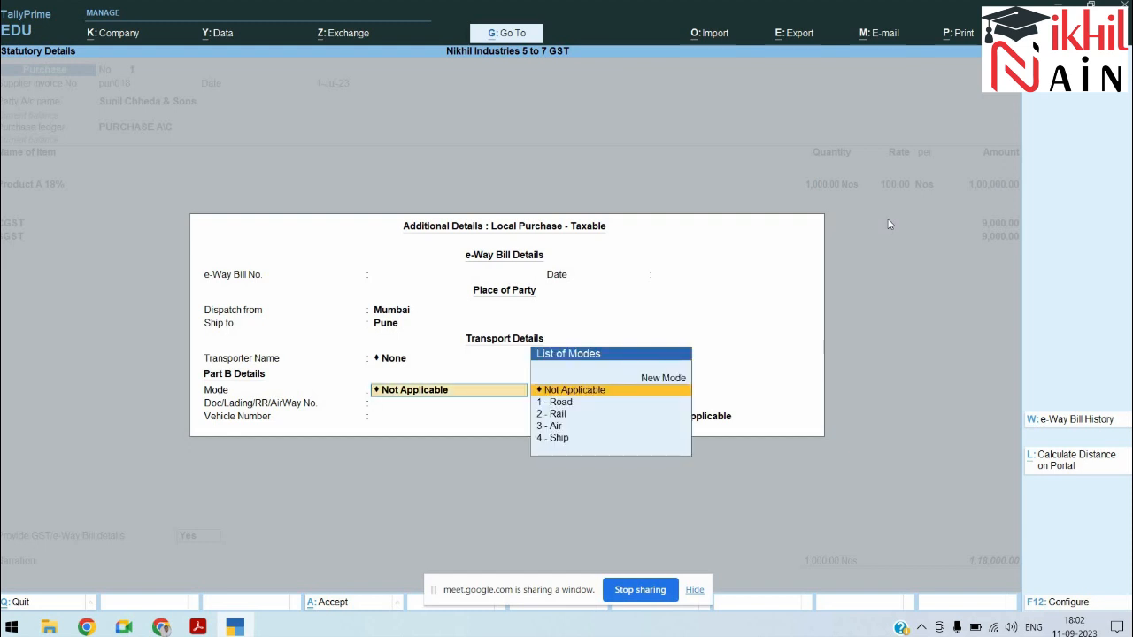
key(Down)
key(Return)
text(MH/18)
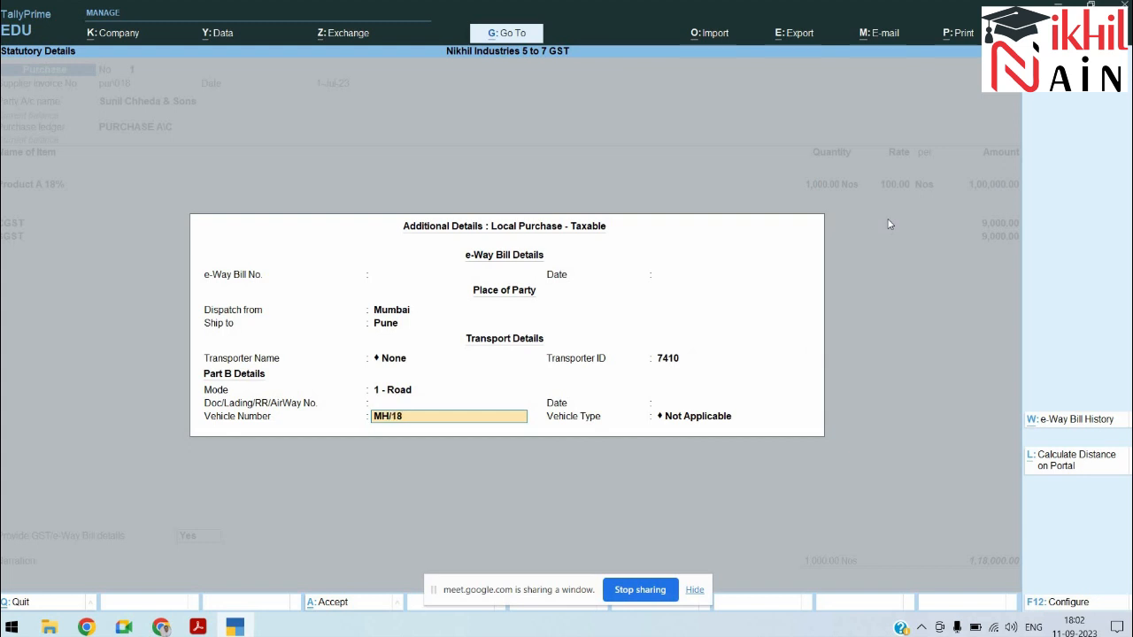
key(BackSpace)
key(BackSpace)
key(BackSpace)
text(18-AR-5710)
key(Return)
key(Down)
key(Down)
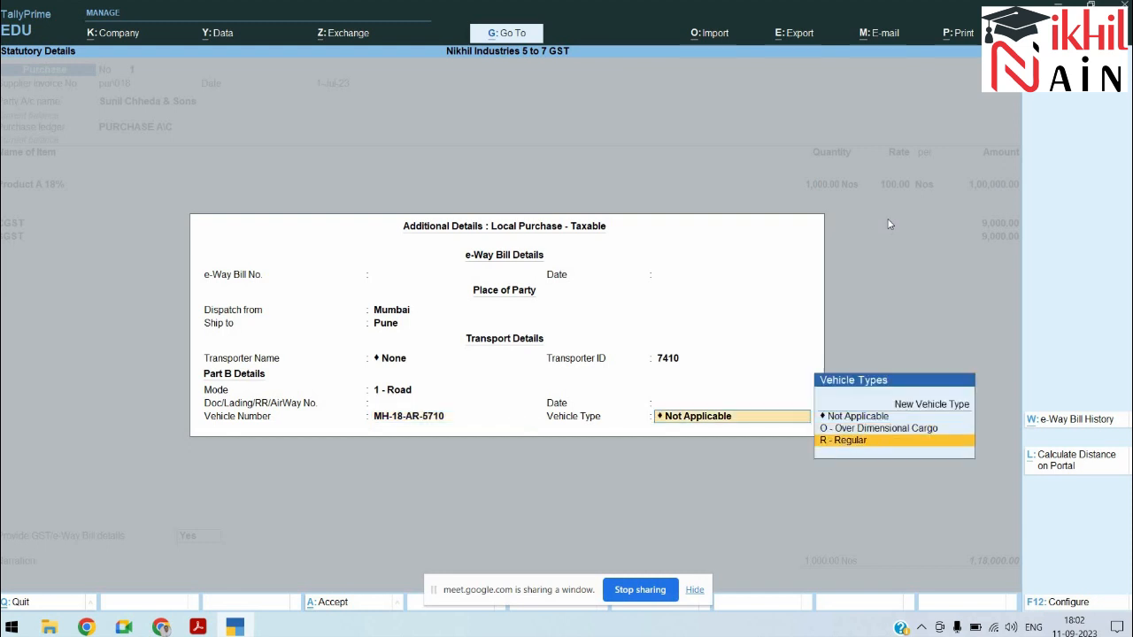
key(Return)
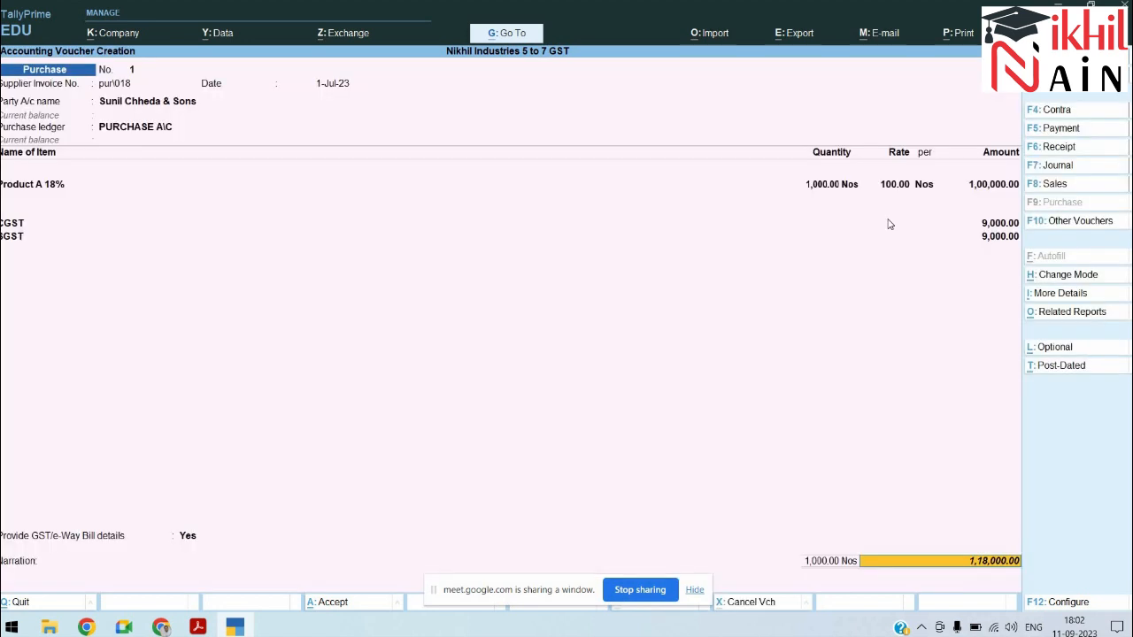
Step: Allocate new reference pur\018, add narration 'Being Good Purchased with addtional 18% GST', and save
key(Return)
key(Return)
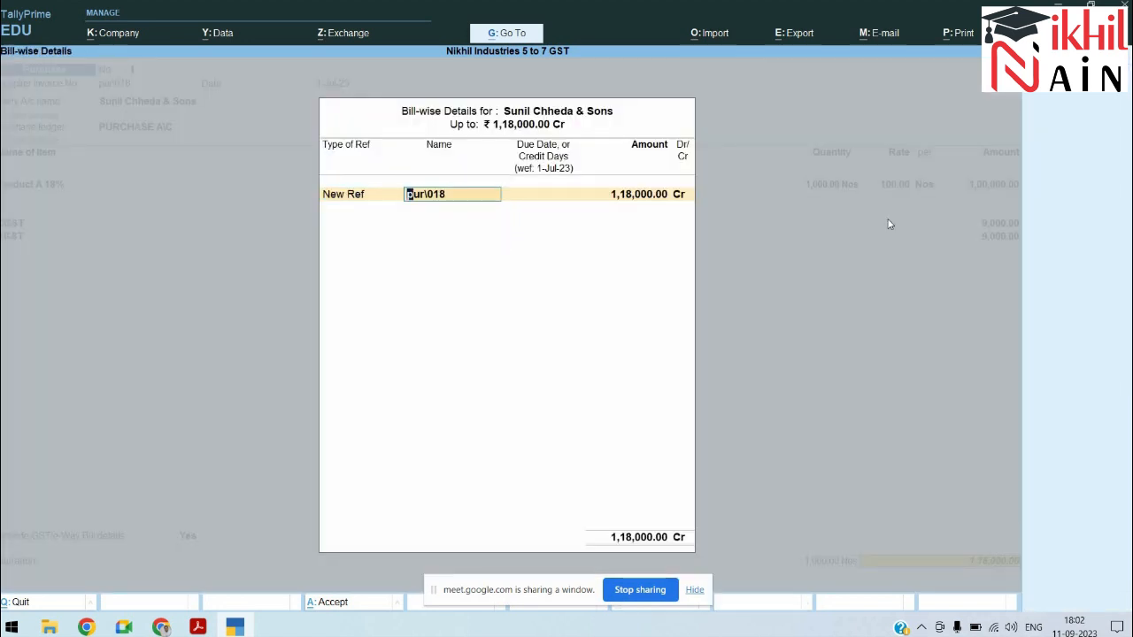
key(Return)
key(Return)
key(Return)
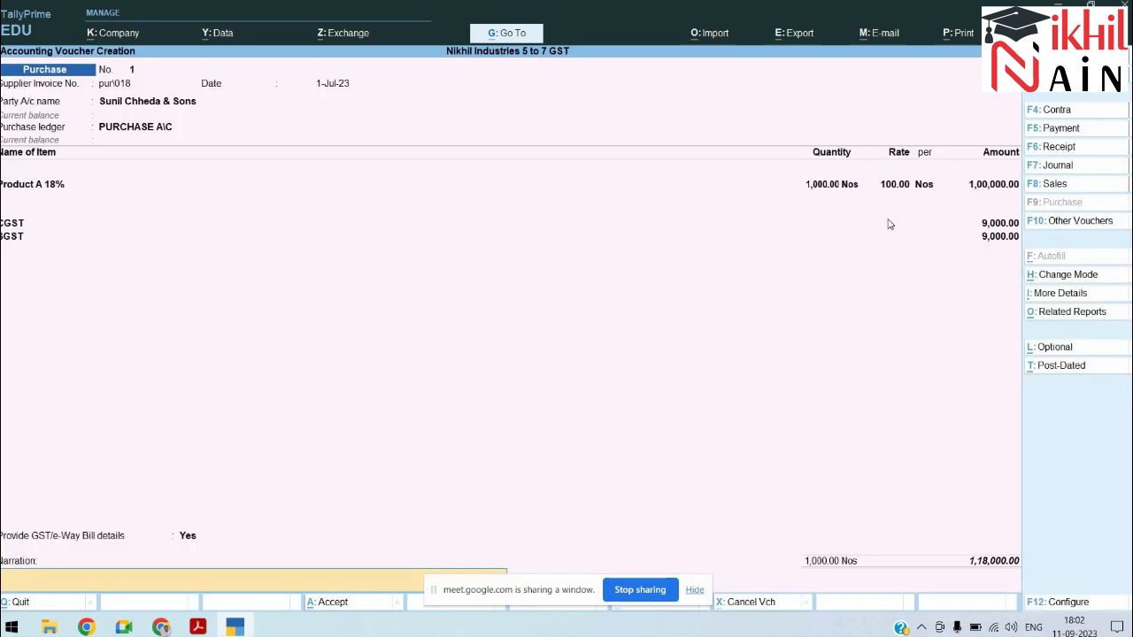
text(Being Goo)
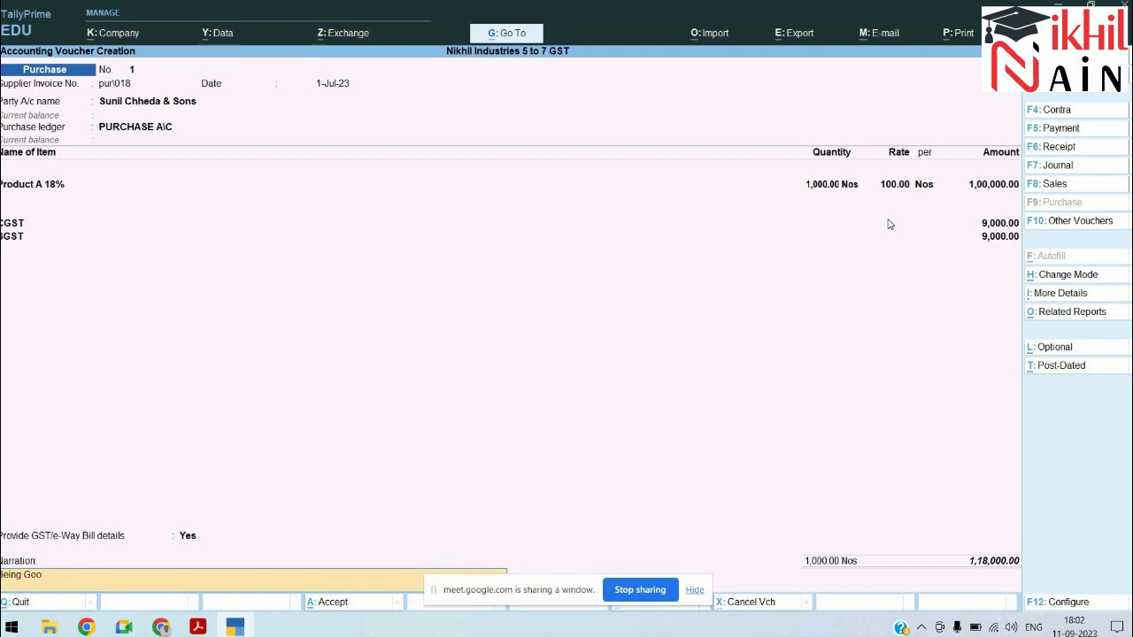
text(d Purchase)
text(d with a)
text(ddtional 1=8%)
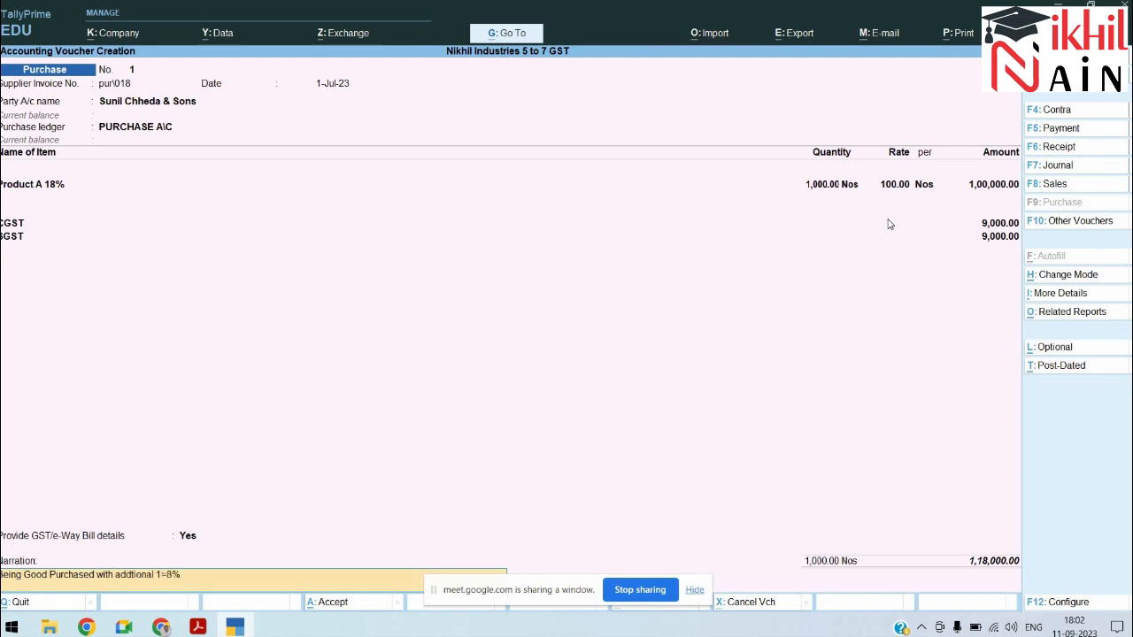
key(BackSpace)
text(8% GF)
key(BackSpace)
text(ST)
key(Return)
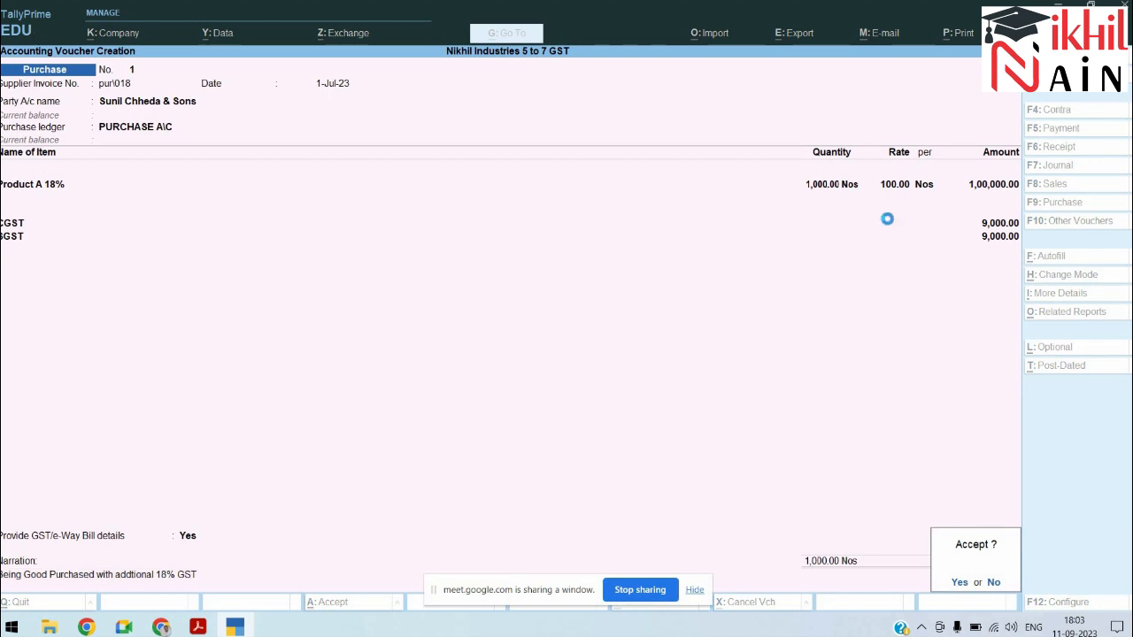
key(Return)
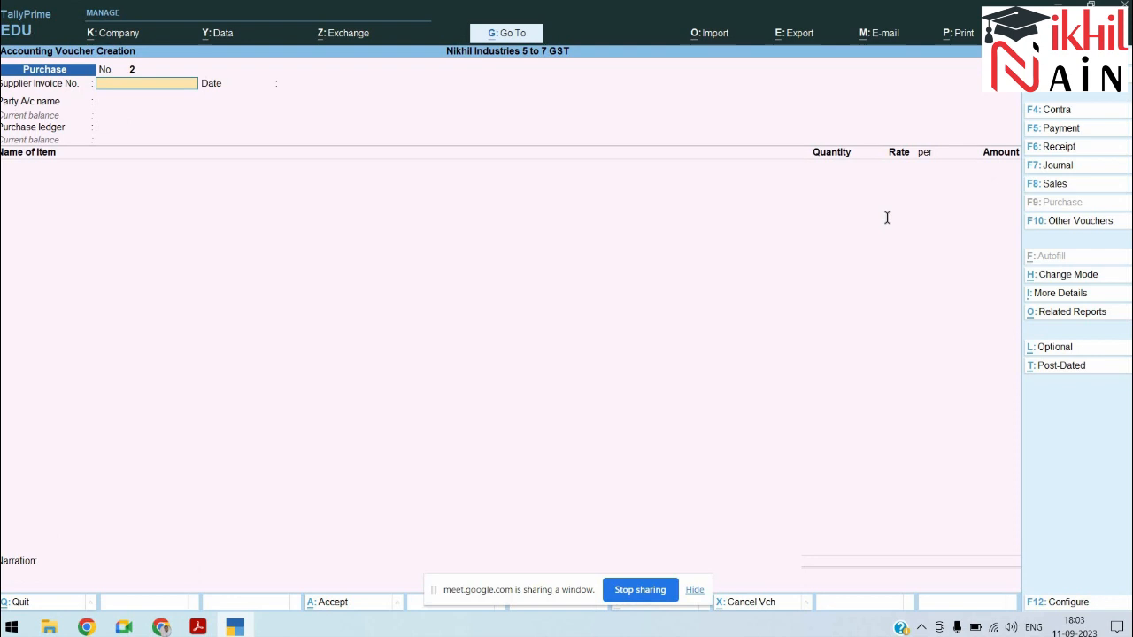
Step: Review the payment entries table in the PDF, then switch the new voucher to Payment (F5)
key(alt+Tab)
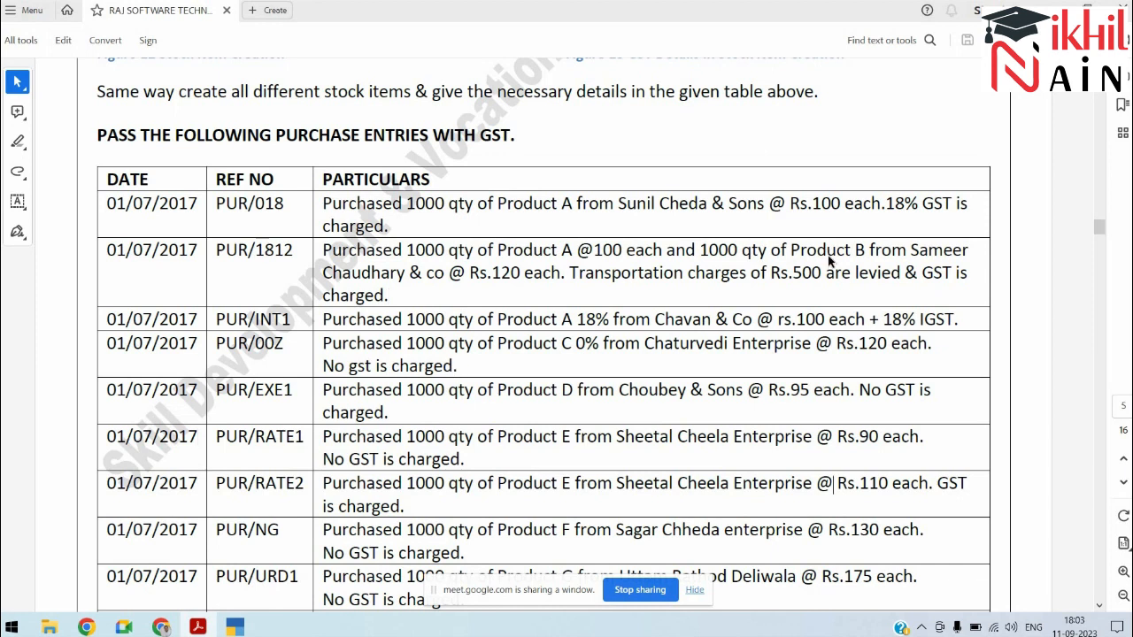
scroll(827, 255, down, 10)
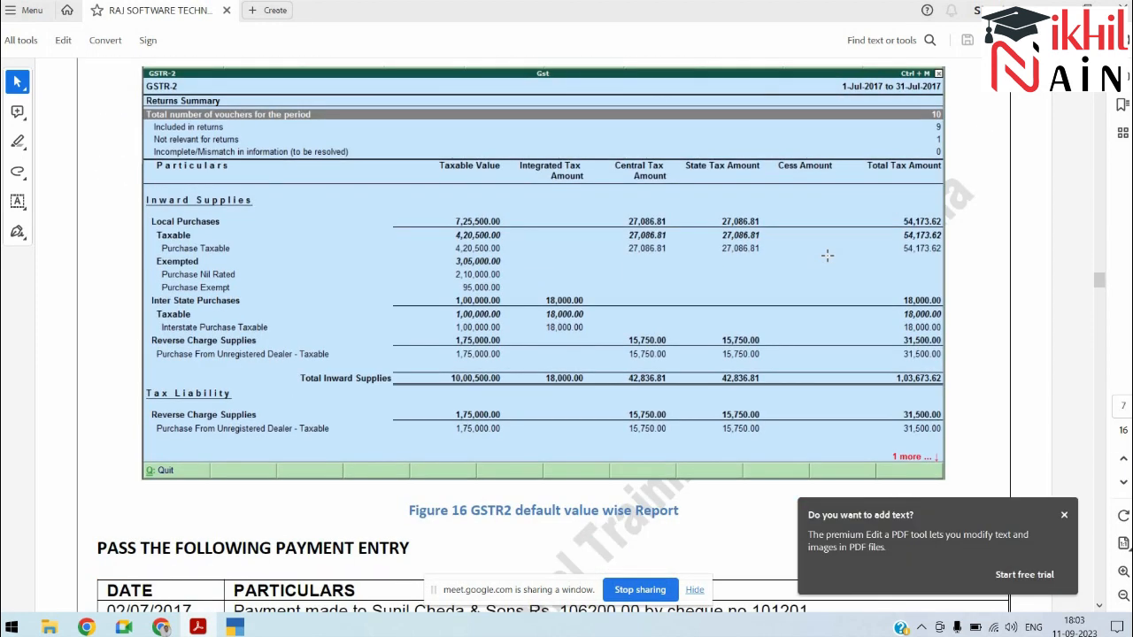
scroll(828, 255, down, 5)
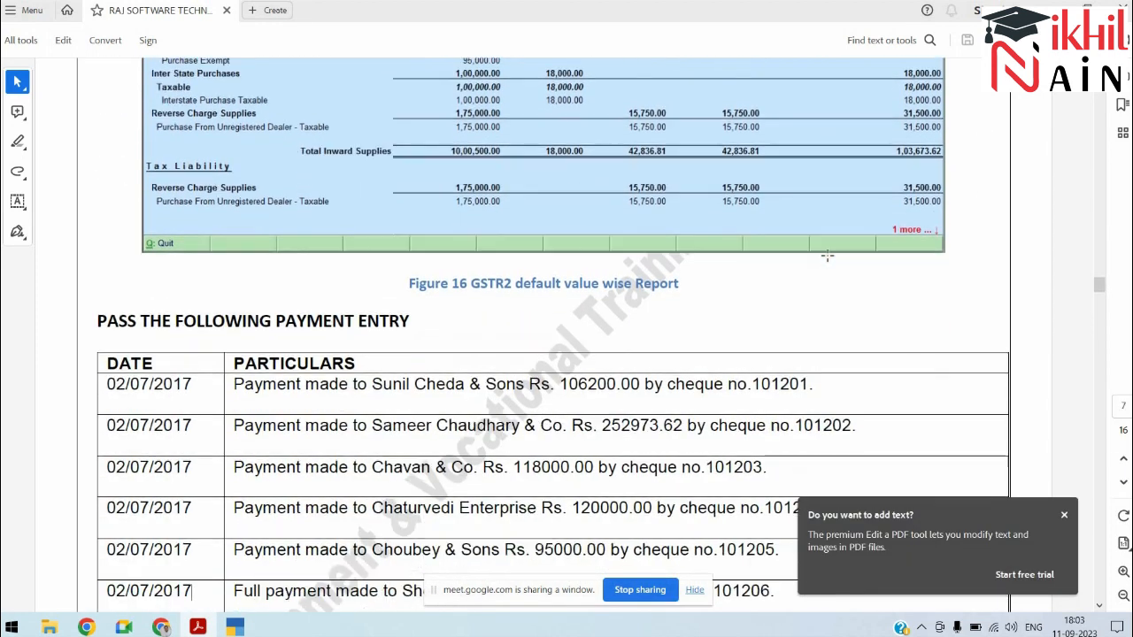
key(alt+Tab)
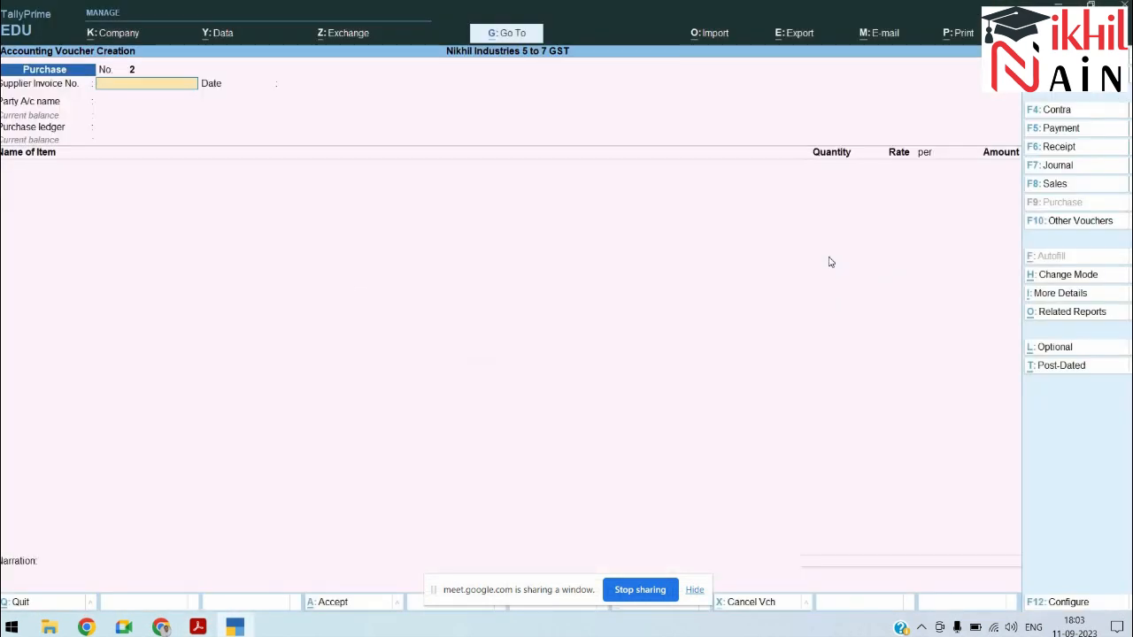
key(F5)
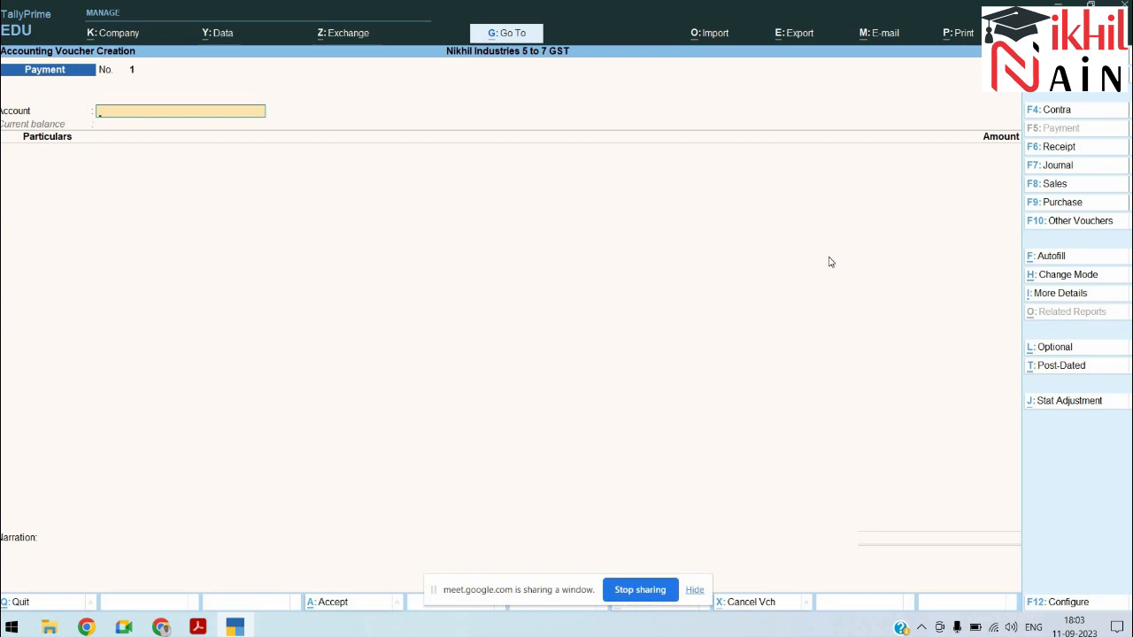
Step: Switch the Payment voucher to Double Entry mode, leaving the date unchanged
key(ctrl+h)
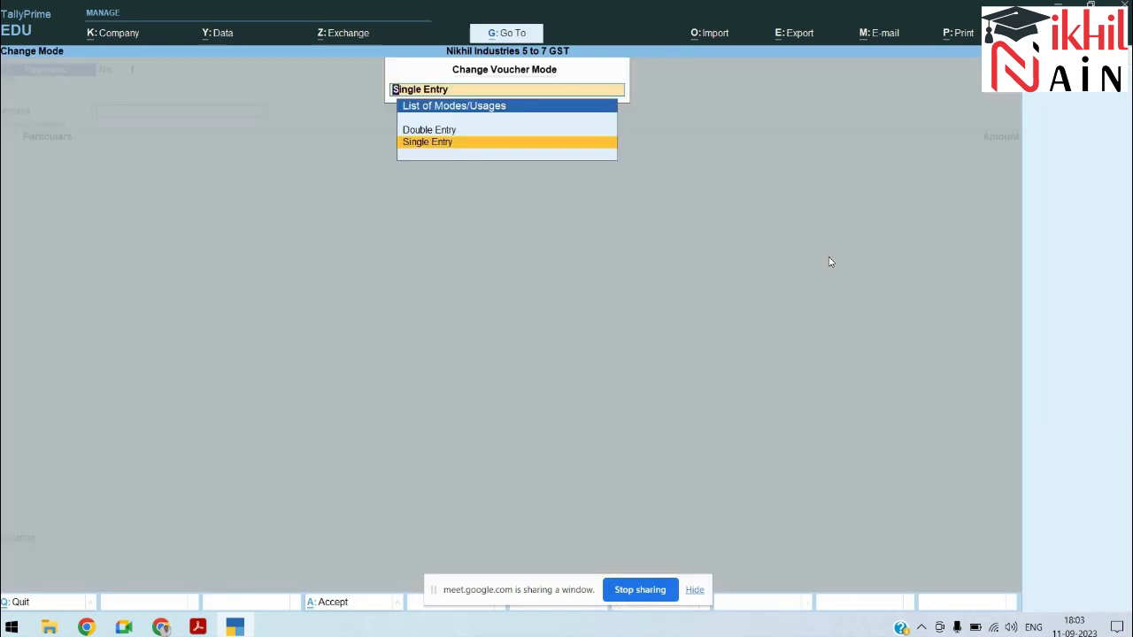
key(Up)
key(Return)
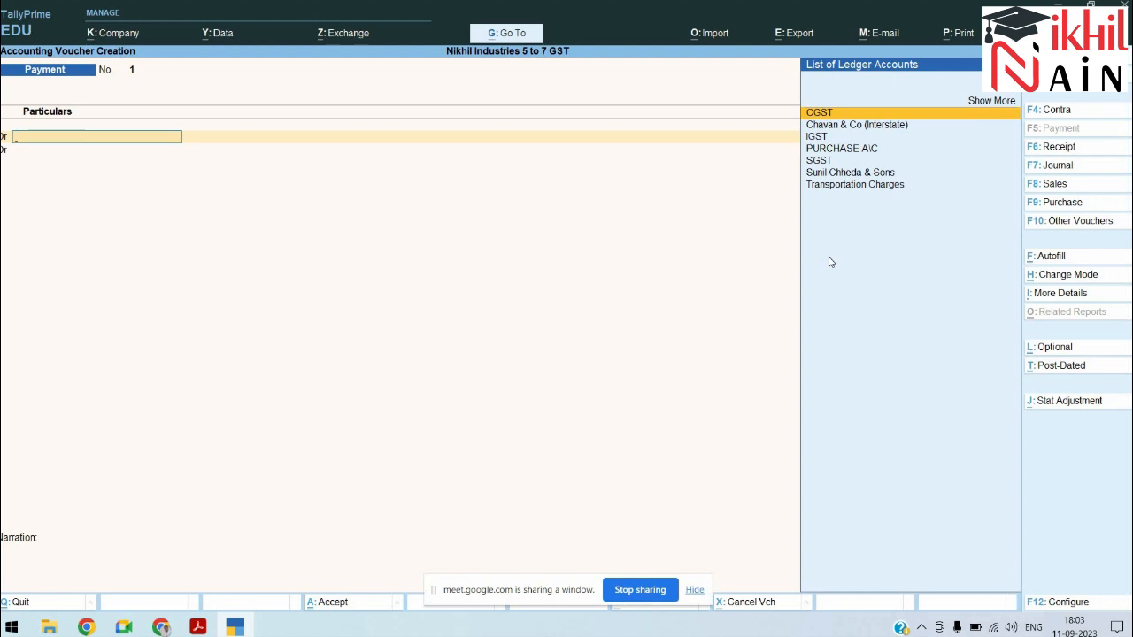
key(F2)
key(alt+Tab)
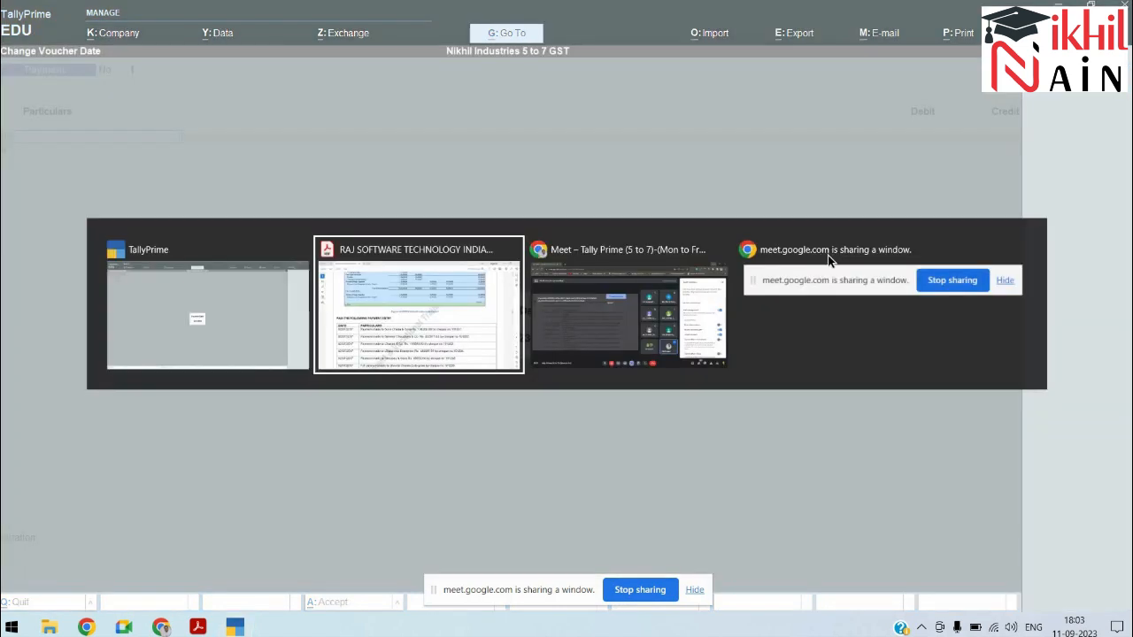
key(alt+Tab)
key(Return)
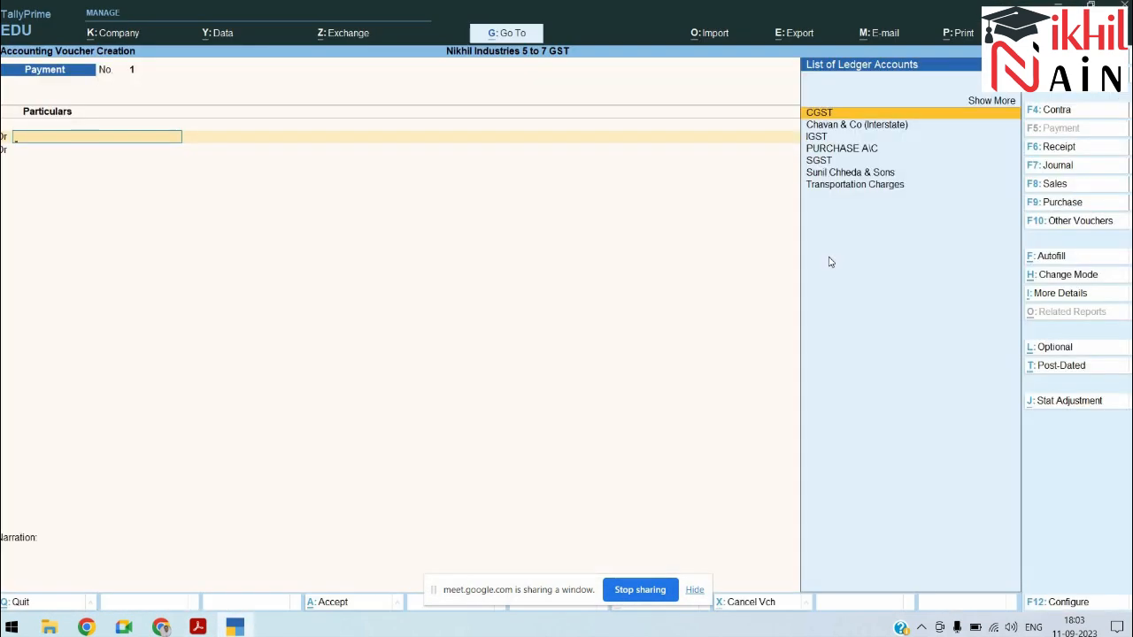
Step: Debit Sunil Chheda & Sons 1,06,200.00 against pending bill pur\018
text(sun)
key(Return)
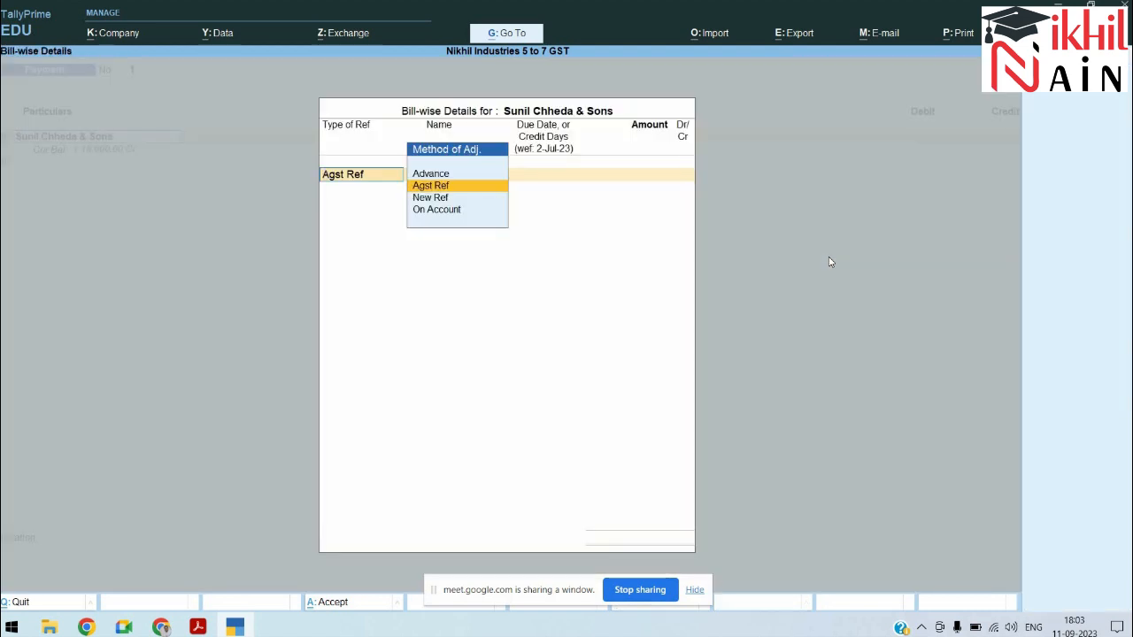
key(Return)
key(Return)
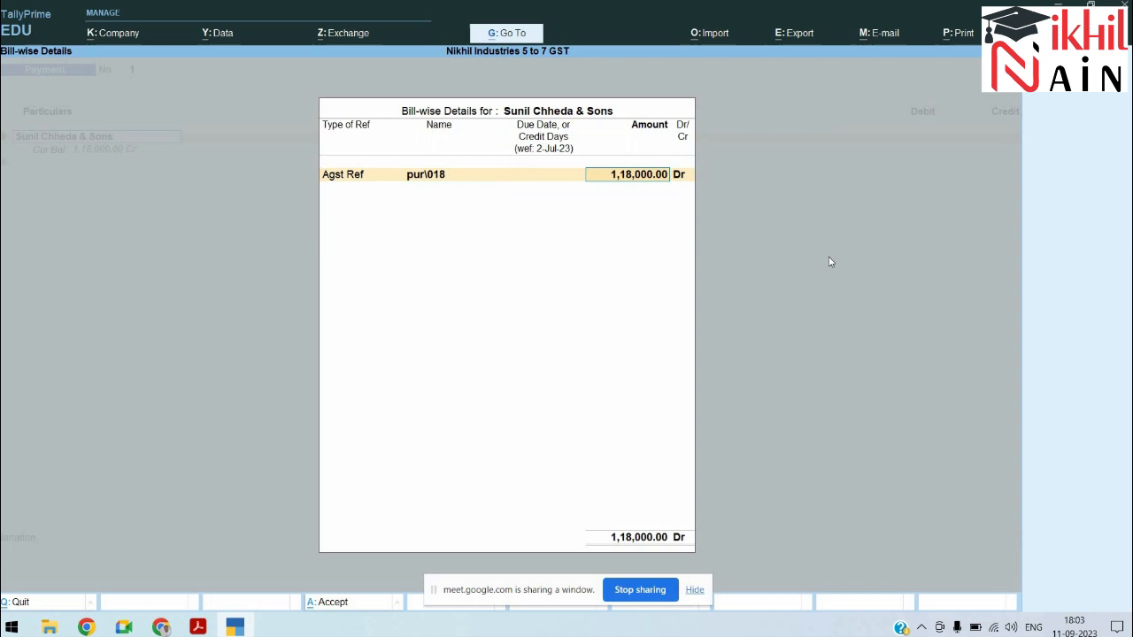
key(alt+Tab)
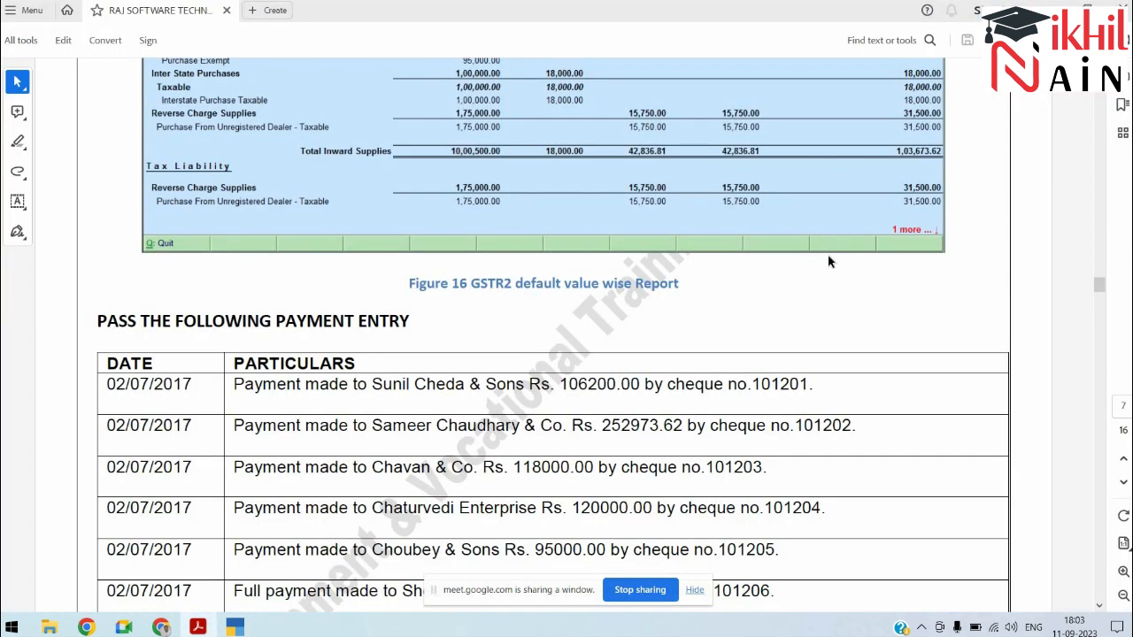
key(alt+Tab)
text(1)
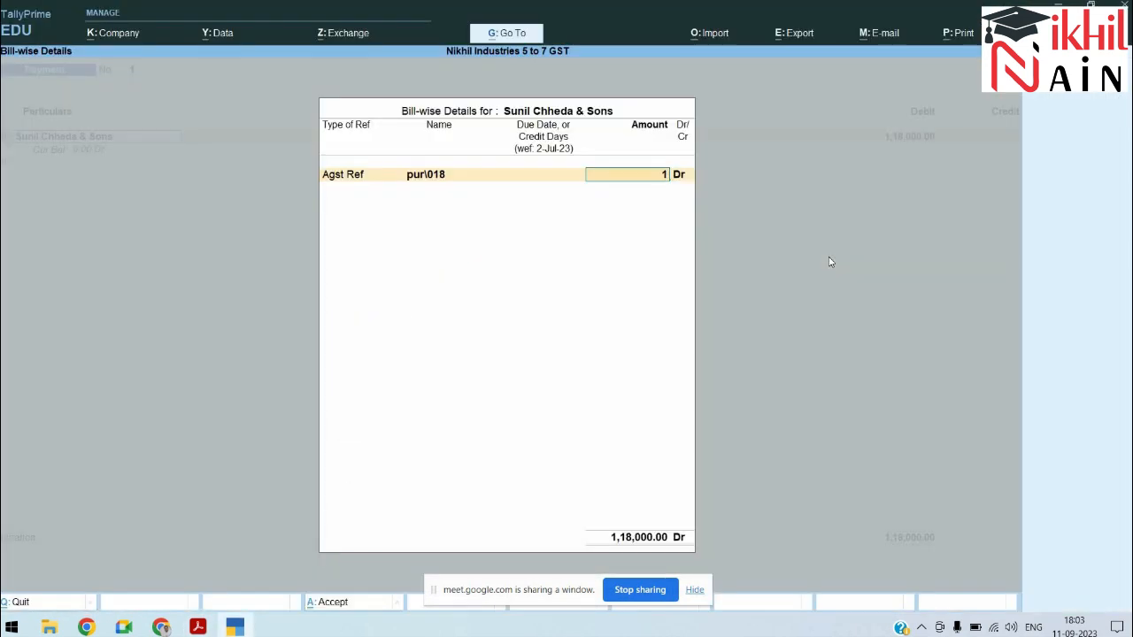
text(,06,200)
key(Return)
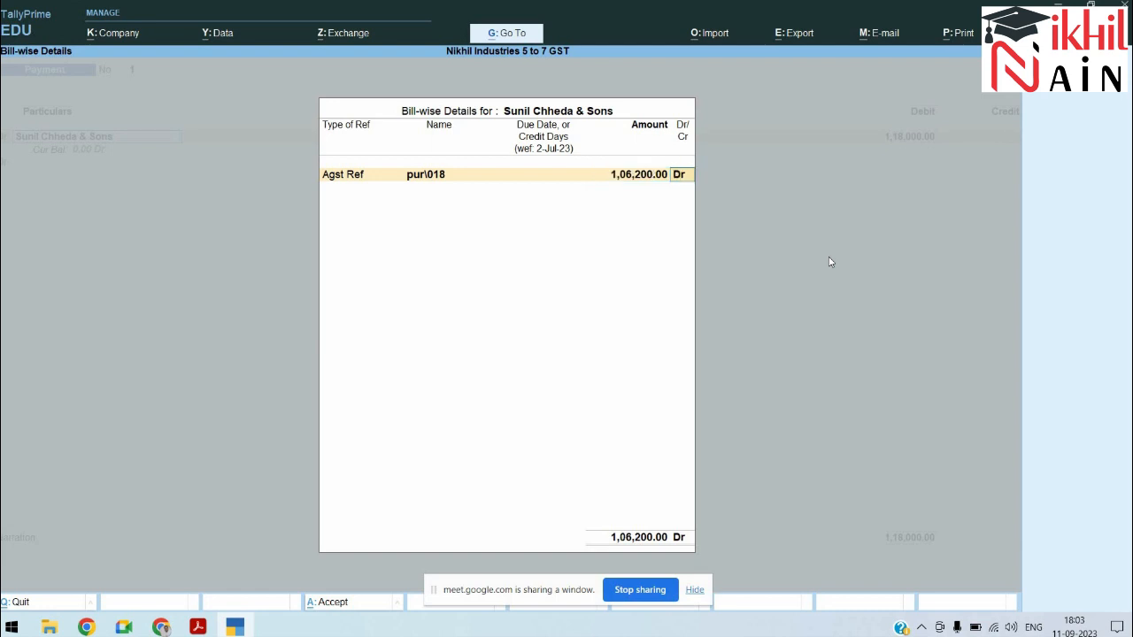
key(Return)
key(Return)
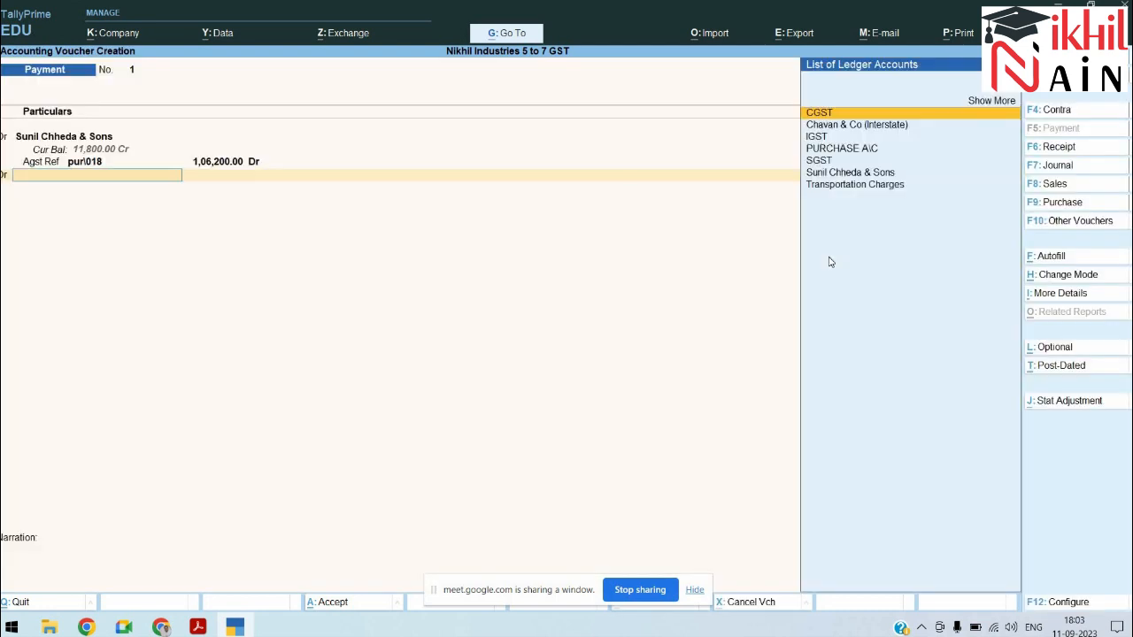
Step: Credit BANK OF INDIA with 1,06,200 and record cheque number 101201 in the bank allocations
text(ba)
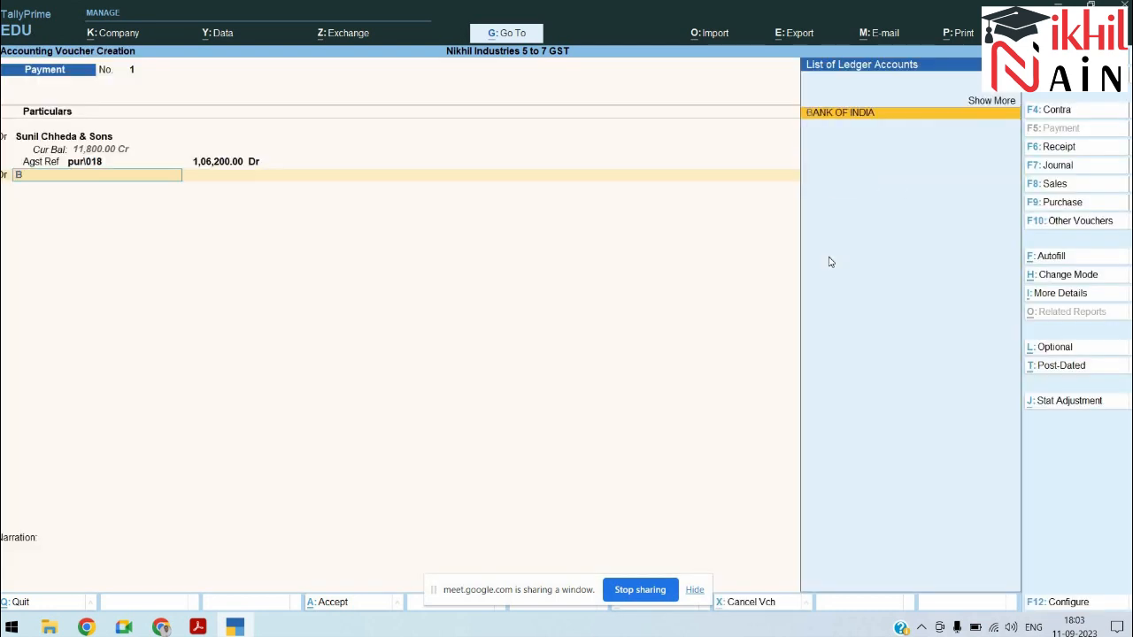
key(Return)
key(Return)
key(BackSpace)
key(BackSpace)
key(BackSpace)
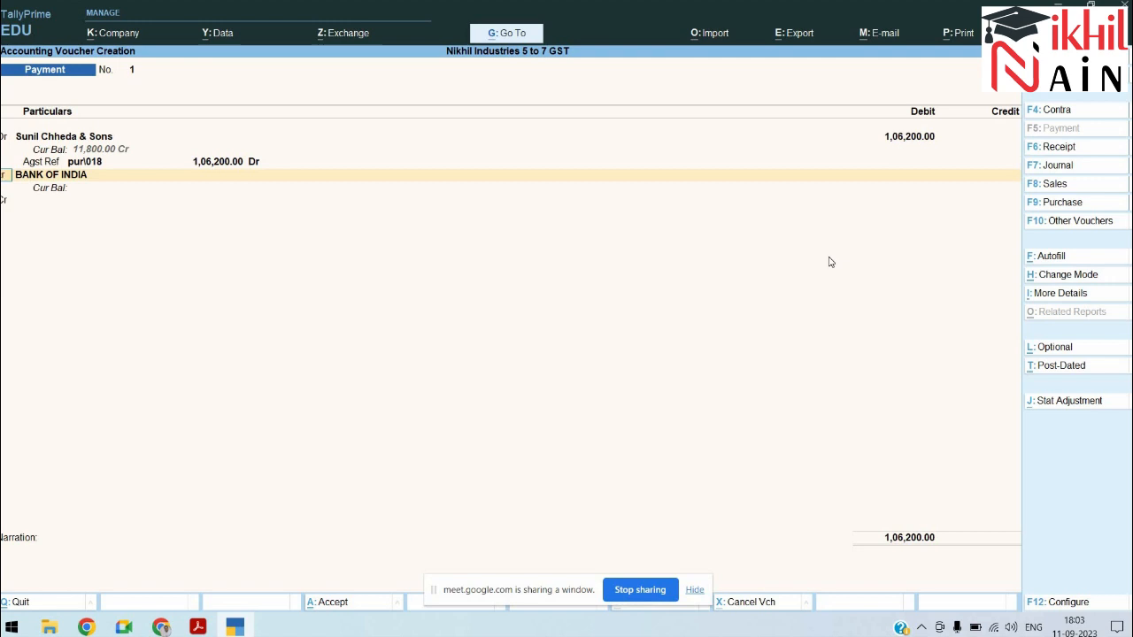
key(Return)
key(Return)
text(106200)
key(Return)
key(Return)
key(Return)
key(alt+Tab)
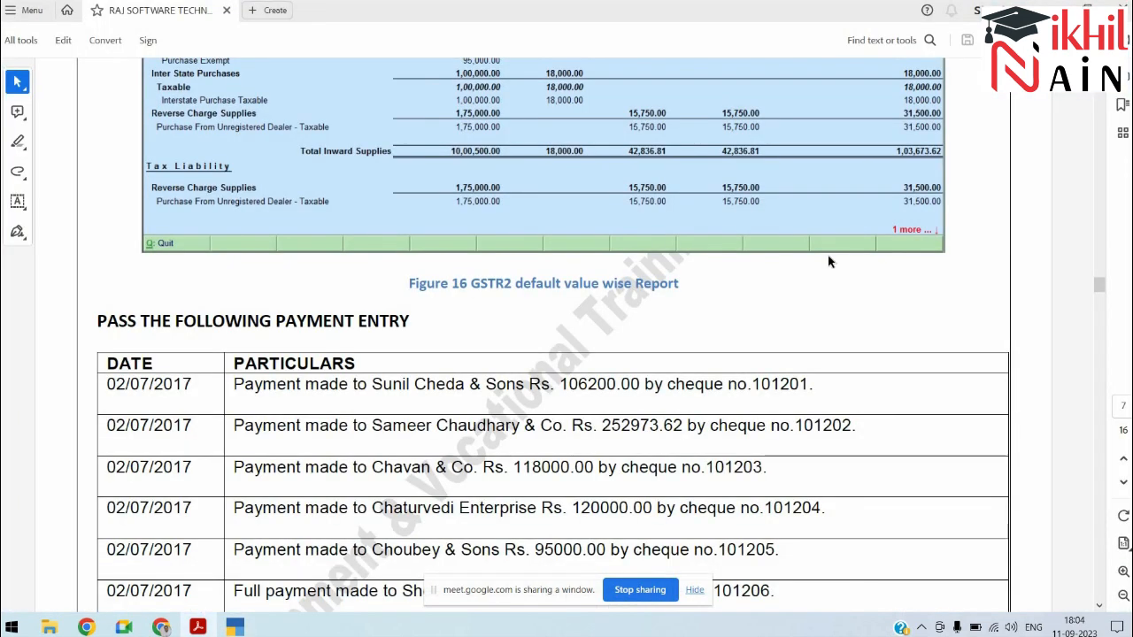
key(alt+Tab)
text(101201)
key(Return)
key(Return)
Step: Add a narration about the cheque issued against payment of purchases and save the voucher
text(Being cheuqe)
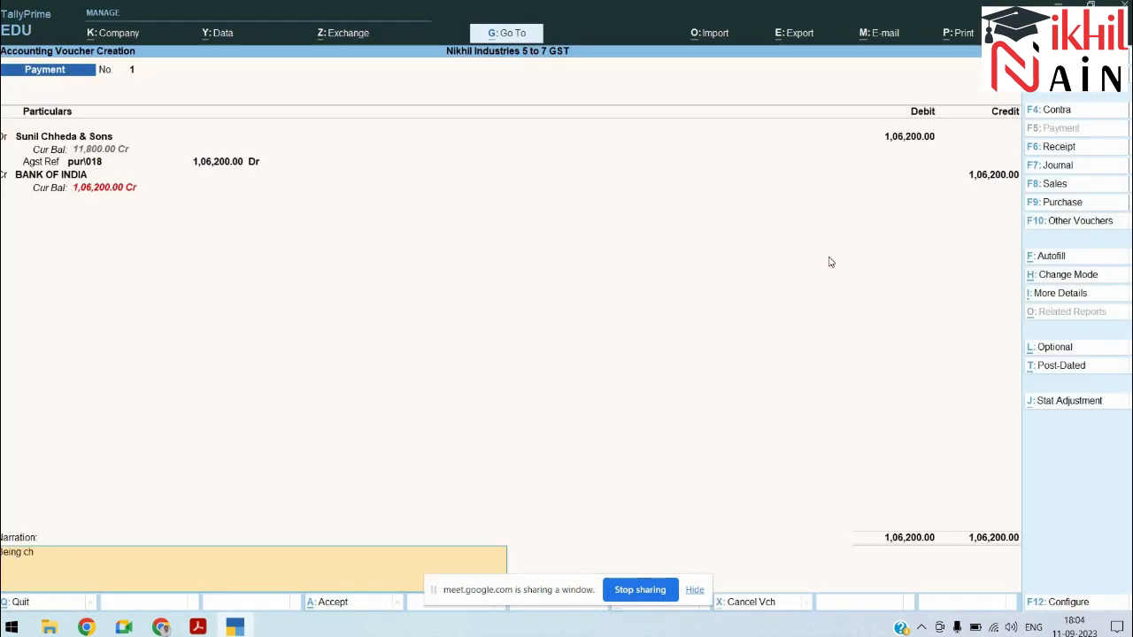
key(BackSpace)
key(BackSpace)
key(BackSpace)
text(que issed agst the pa)
key(BackSpace)
text(paym)
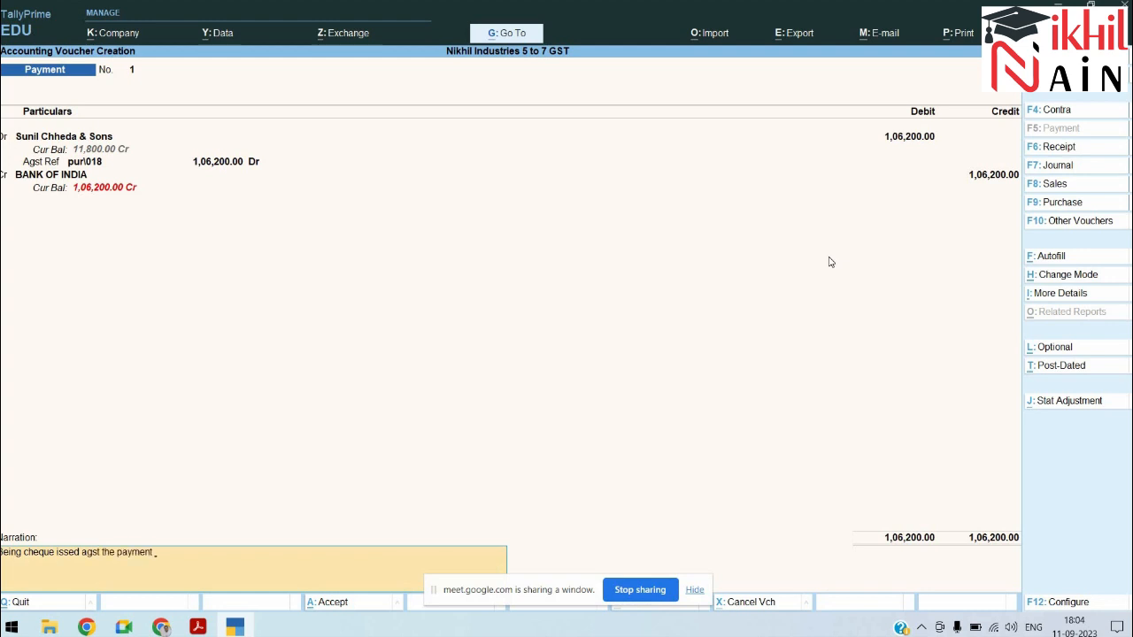
text(of purchased)
key(Return)
key(Escape)
key(Return)
key(Return)
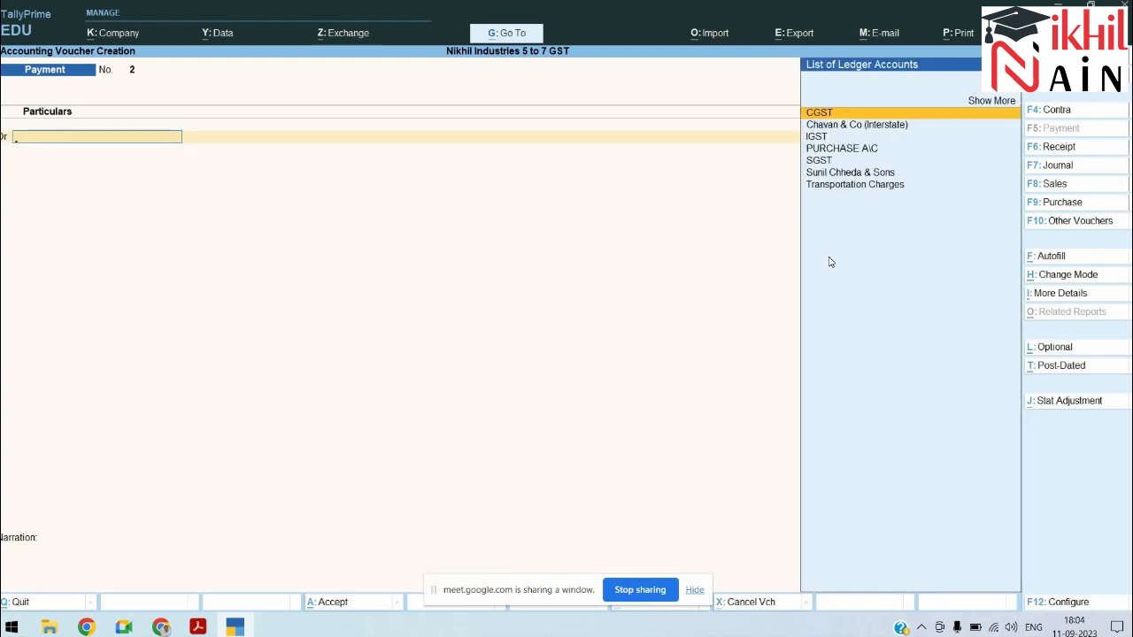
Step: Check the 'Create the following ledgers' table in the PDF, then return to the Gateway of Tally
key(ctrl)
key(ctrl)
key(alt+Tab)
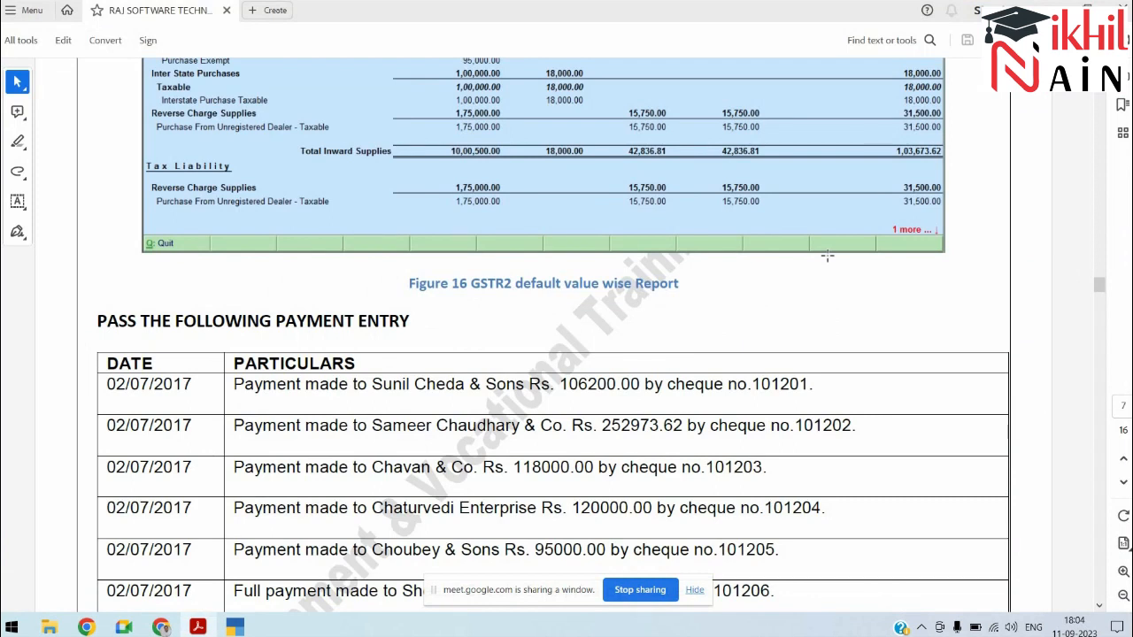
scroll(827, 256, up, 15)
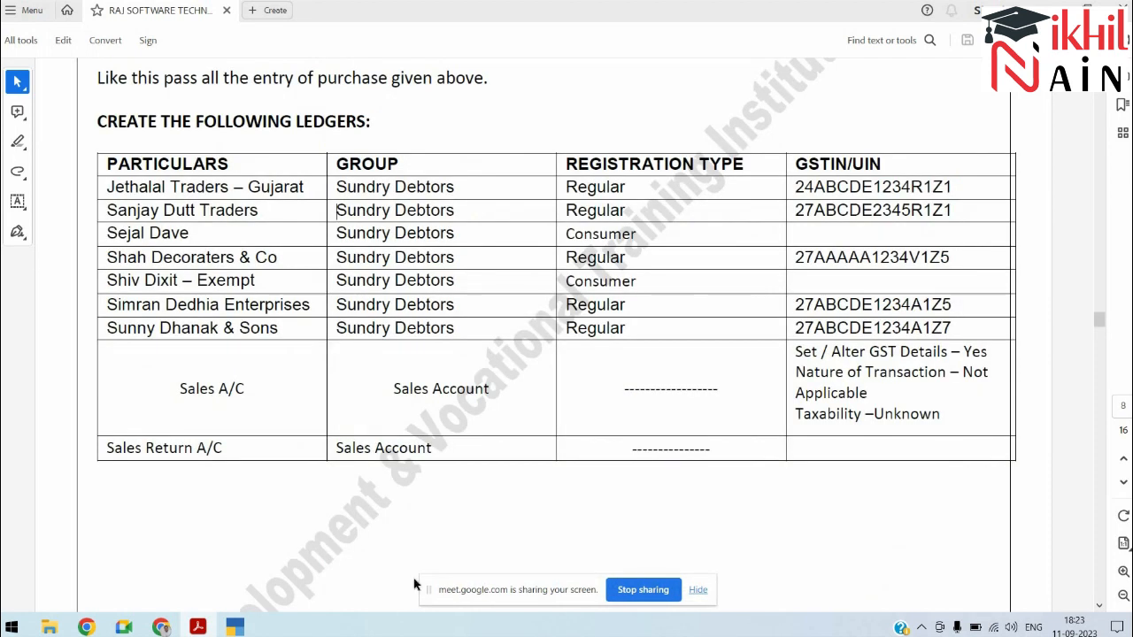
key(alt+Tab)
key(alt+Tab)
key(alt+Tab)
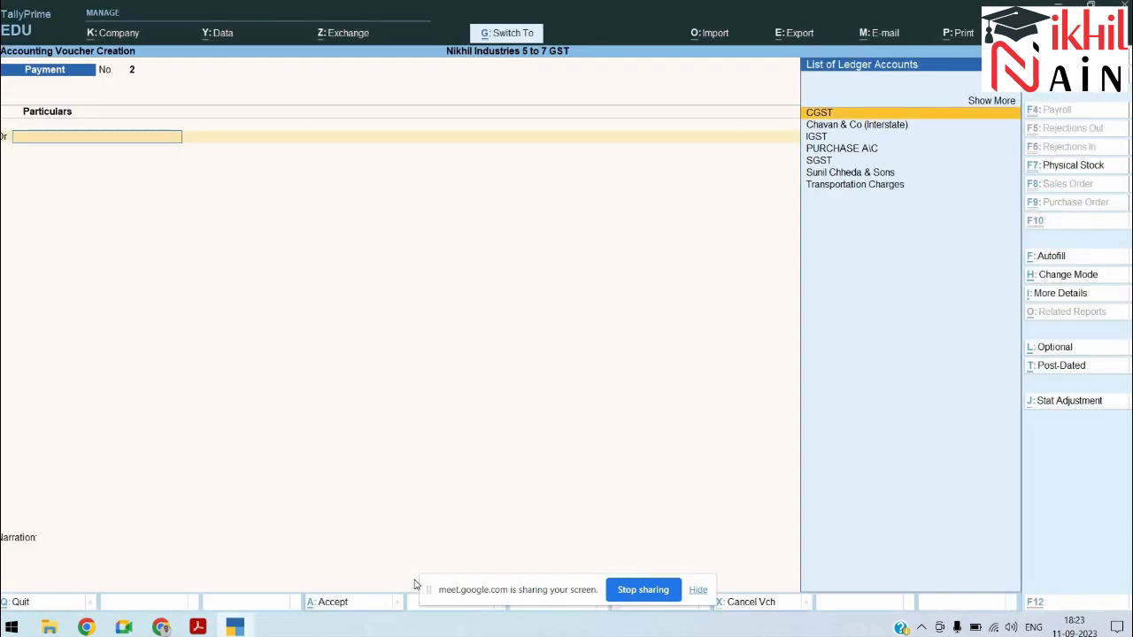
key(Escape)
key(Up)
key(Up)
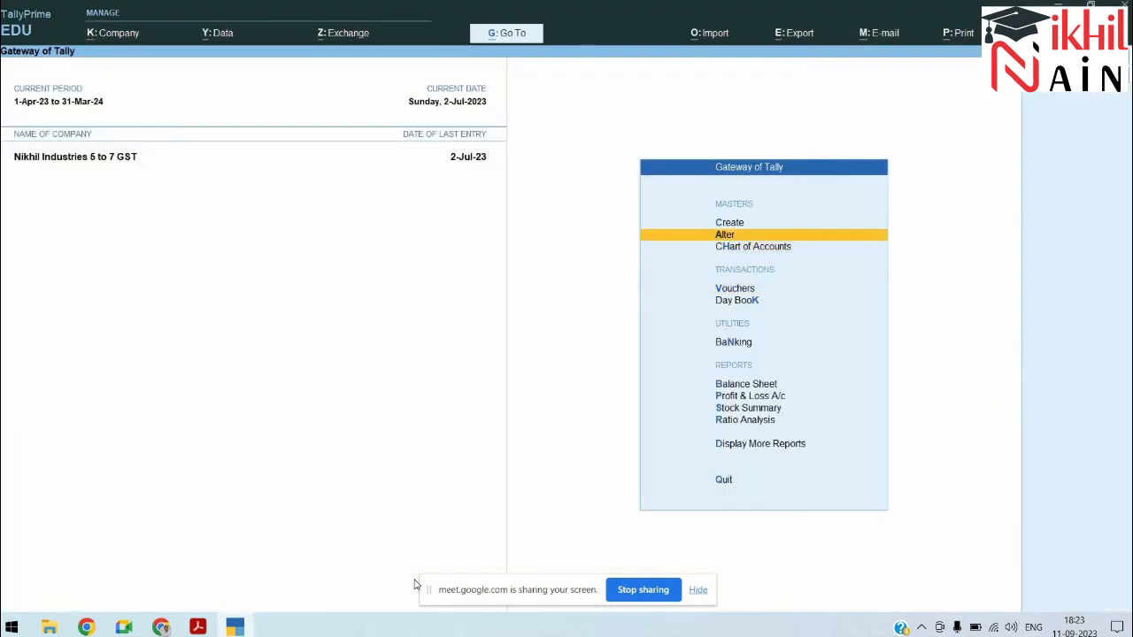
Step: Start a new ledger named Jethlal Traders under Sundry Debtors
key(Up)
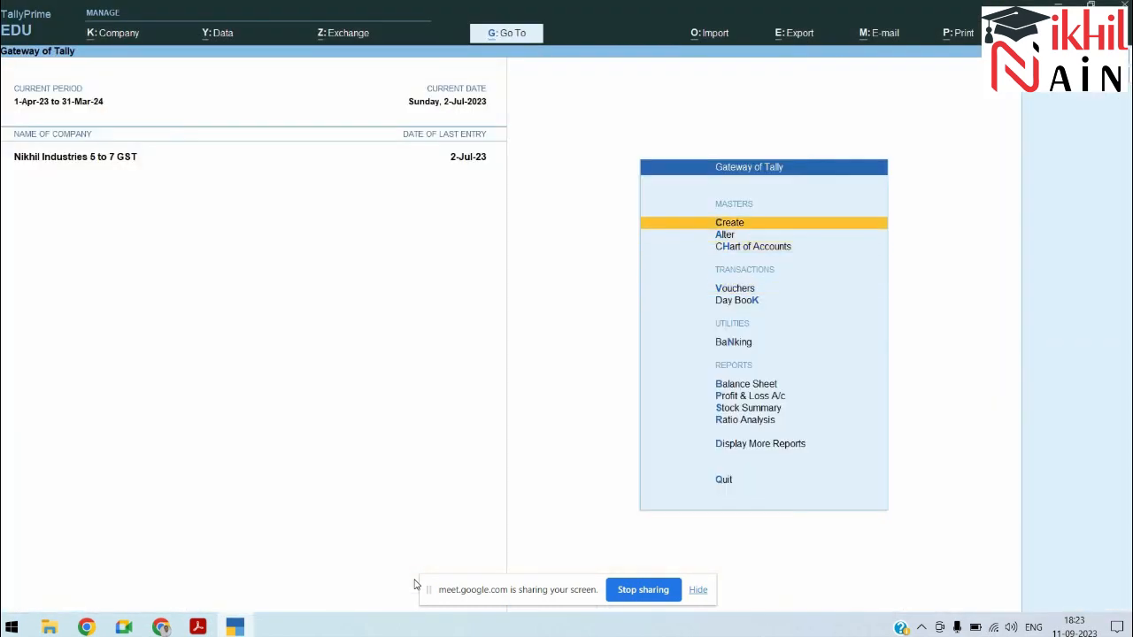
key(Return)
key(Down)
key(Return)
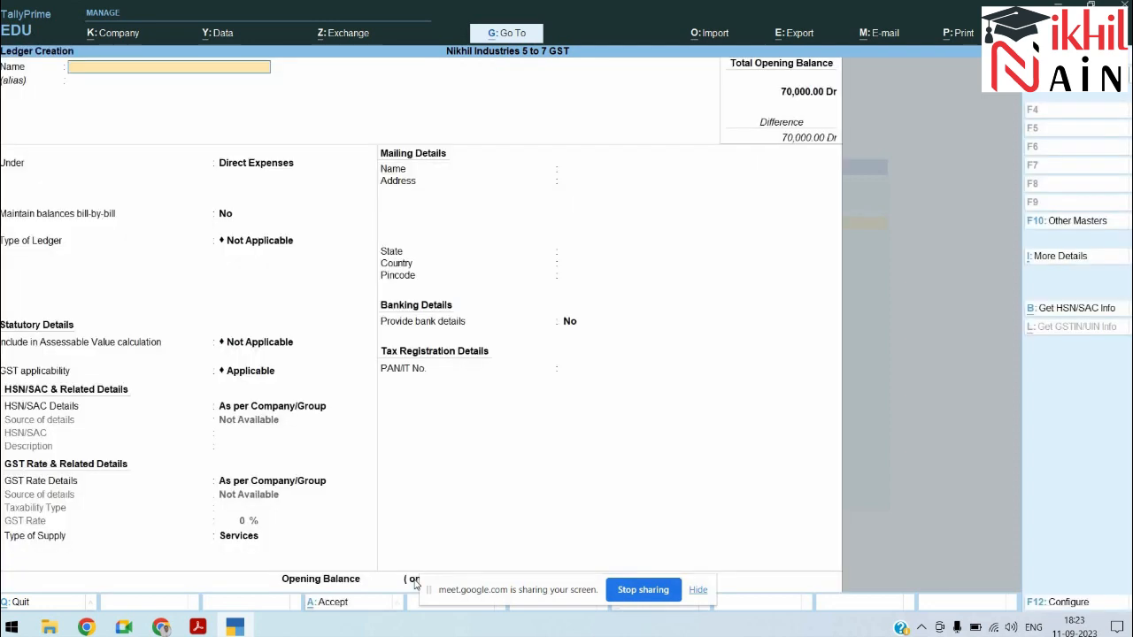
text(Jethlal Tradd)
key(BackSpace)
text(ers)
key(Return)
text(Sund)
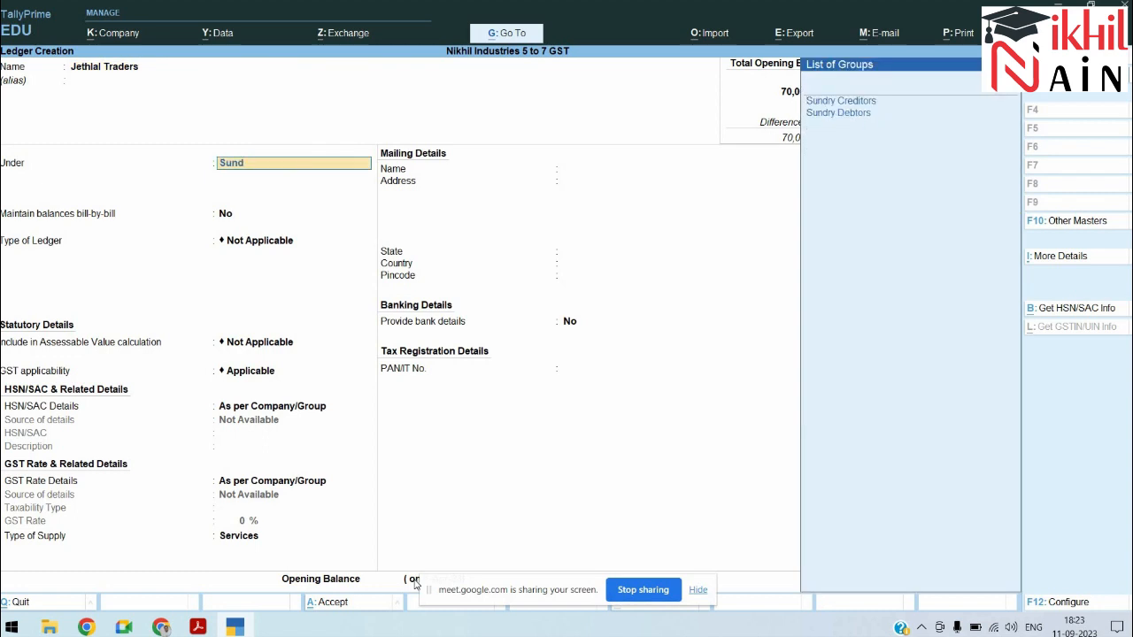
key(Down)
key(Return)
key(Return)
key(Return)
key(Return)
key(Return)
key(Return)
key(Return)
key(Return)
key(Return)
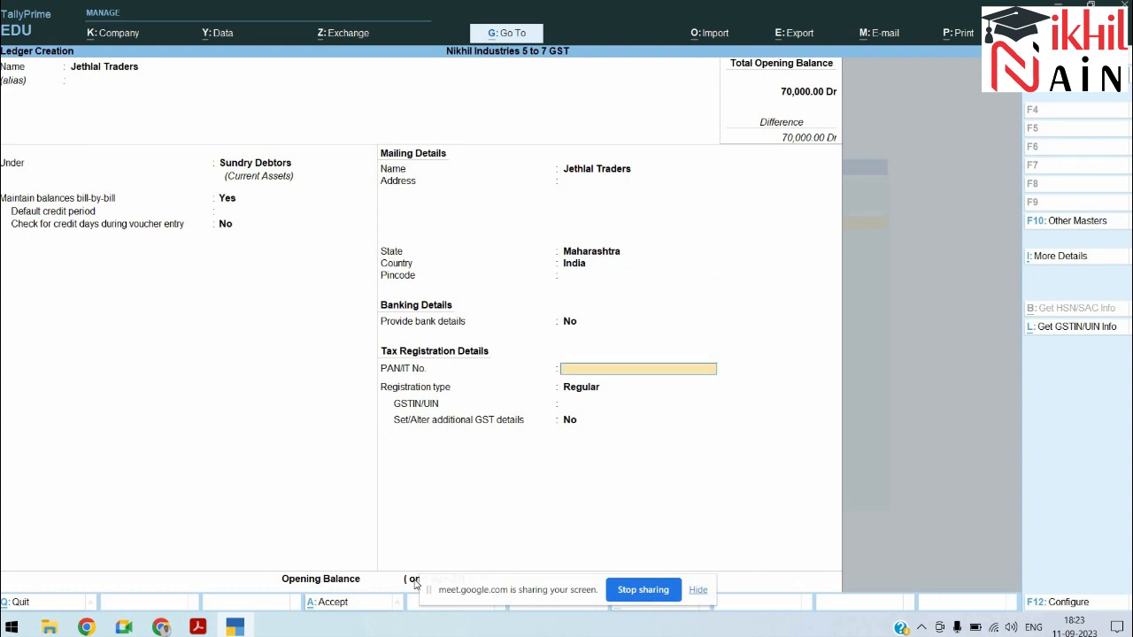
key(Return)
key(Return)
Step: Keep Regular registration, paste GSTIN 24ABCDE1234R1Z1 from the PDF, enable additional GST details, and save
key(alt+Tab)
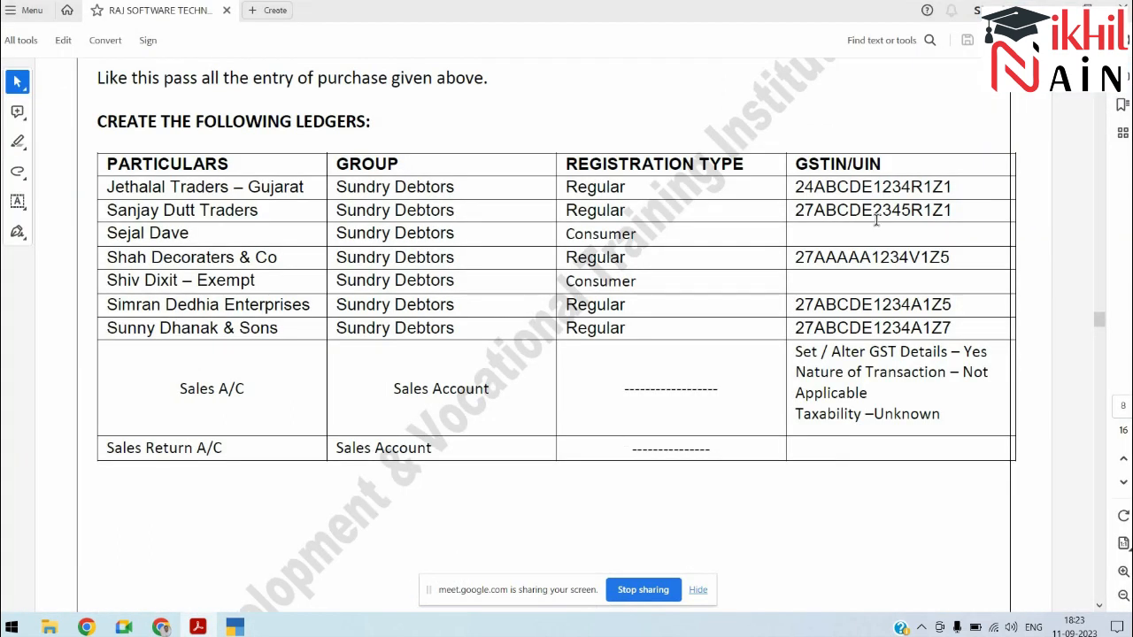
drag(953, 187, 783, 188)
key(alt+Tab)
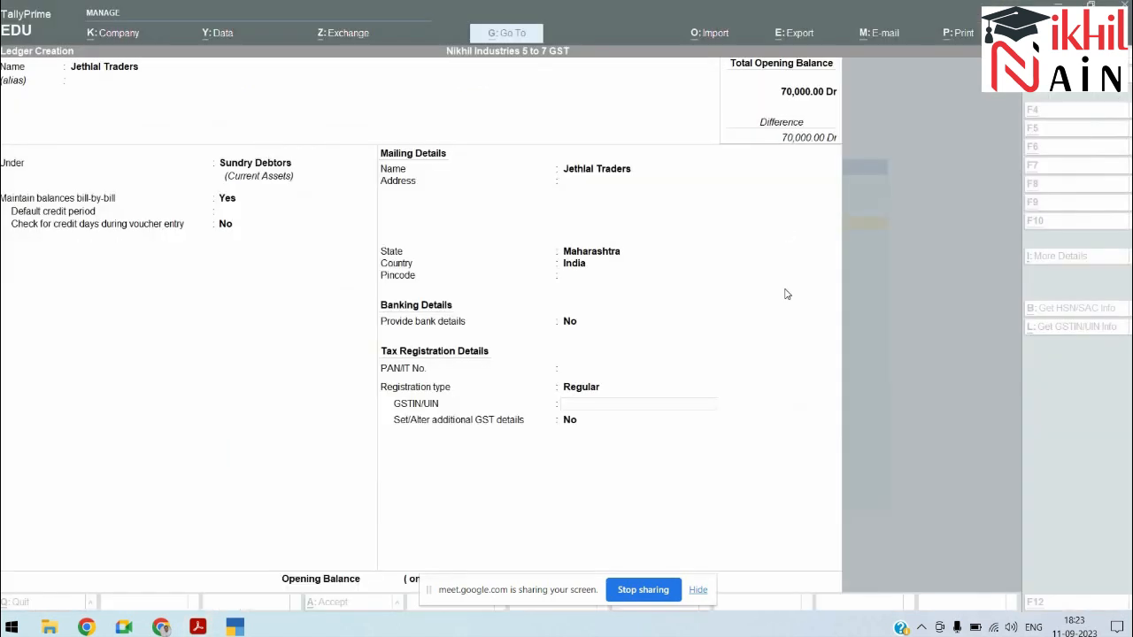
key(ctrl+alt+v)
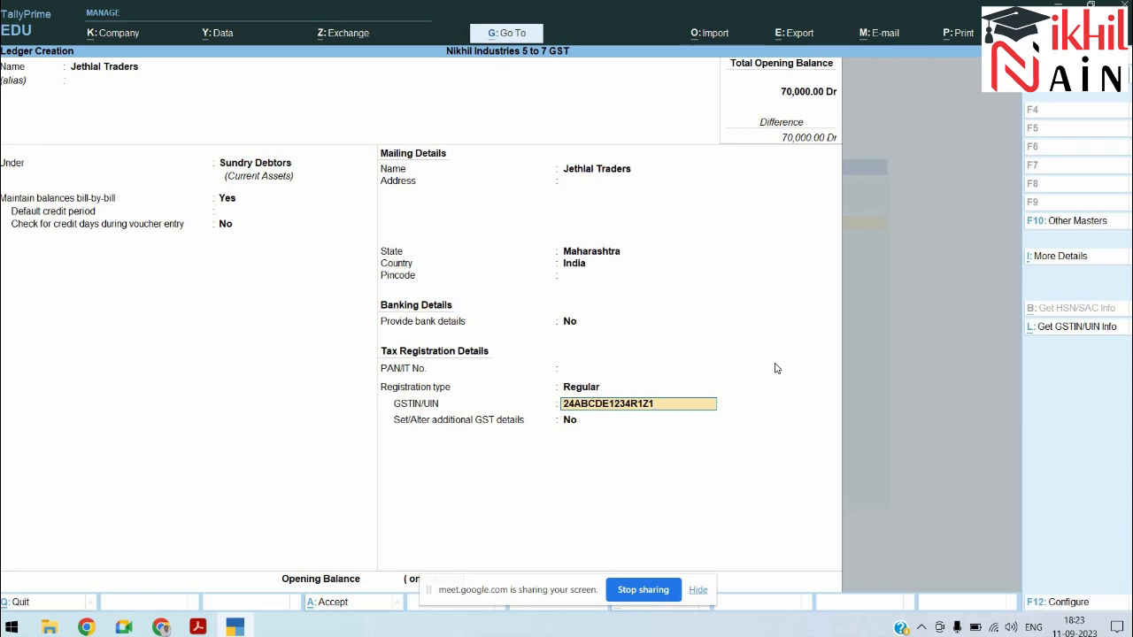
key(Return)
text(yes)
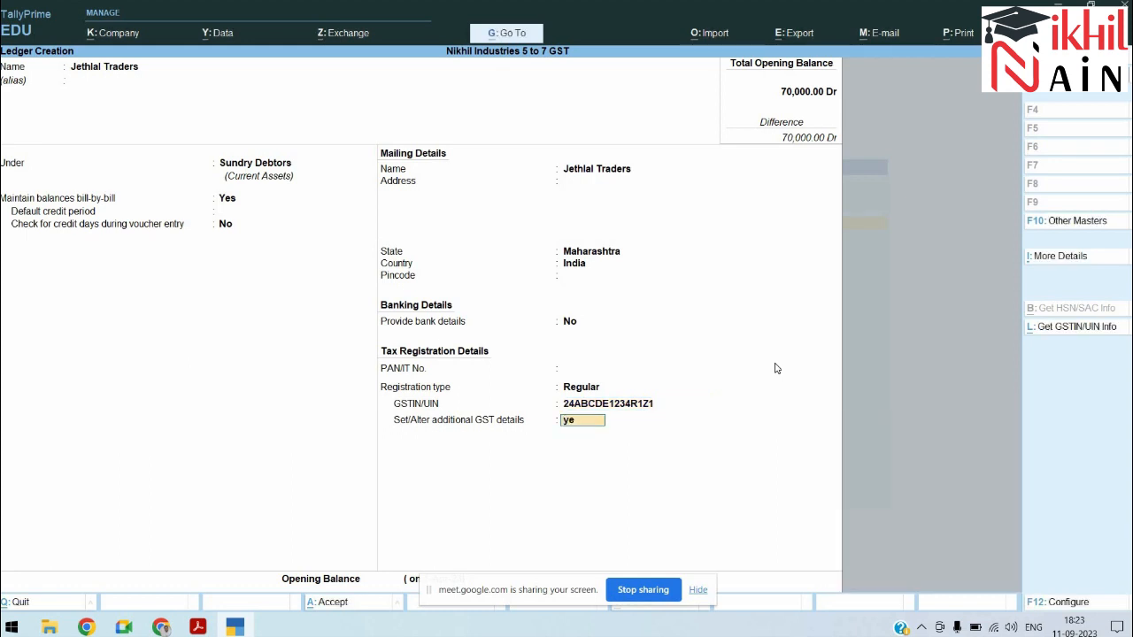
key(Return)
key(Return)
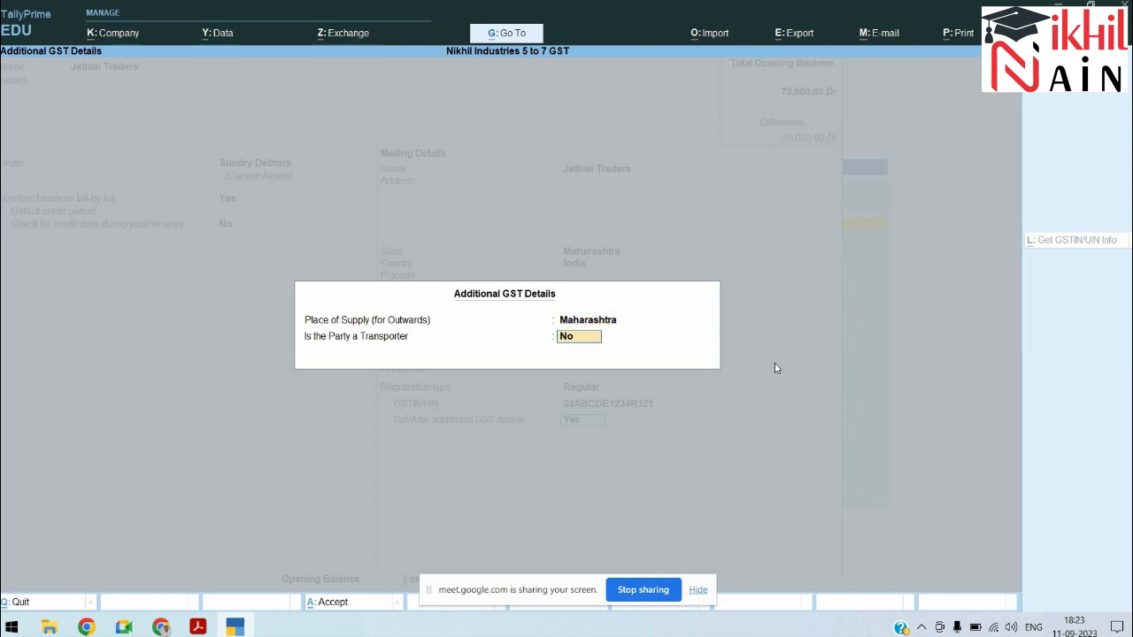
key(Return)
key(Return)
key(alt+Tab)
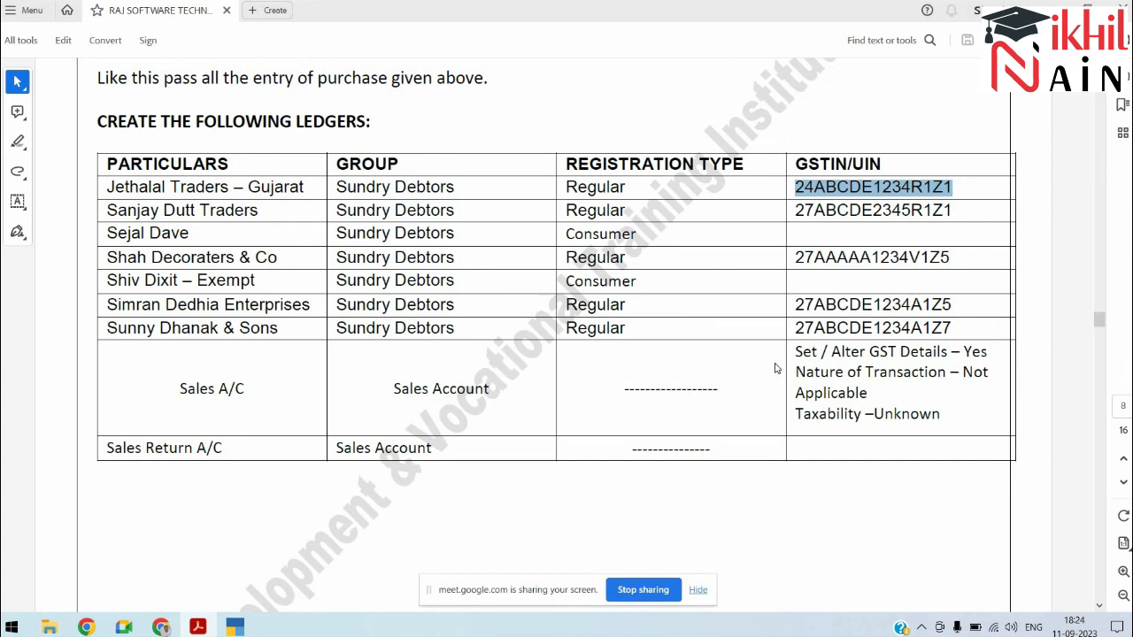
key(alt+Tab)
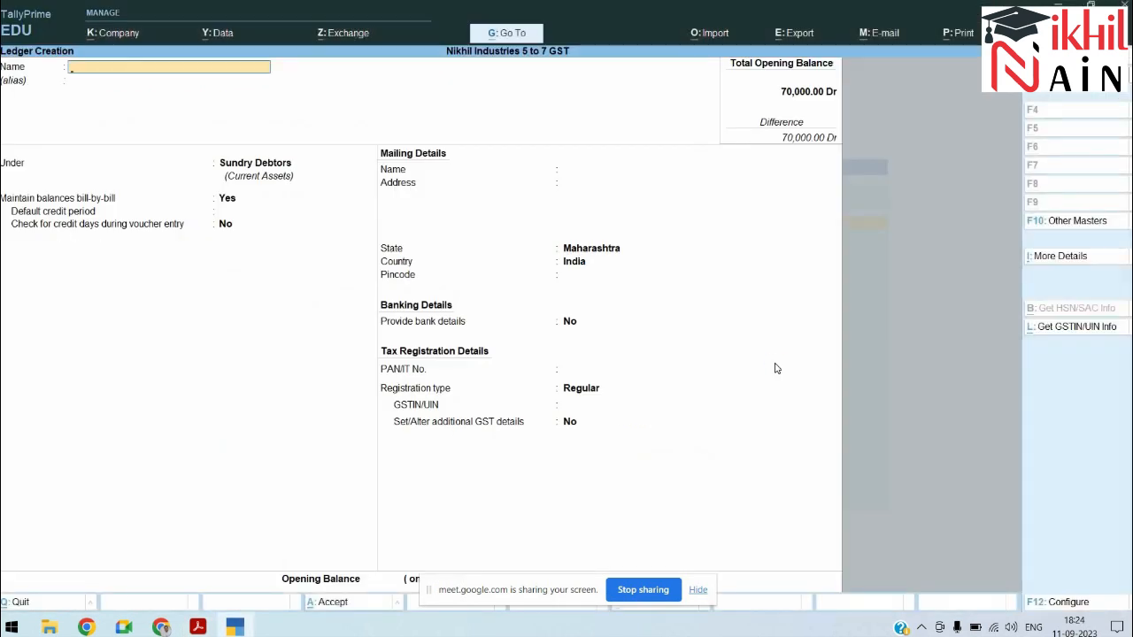
Step: Page back through saved ledgers past PURCHASE A\C until Jethlal Traders reopens for alteration
key(Page_Up)
key(Escape)
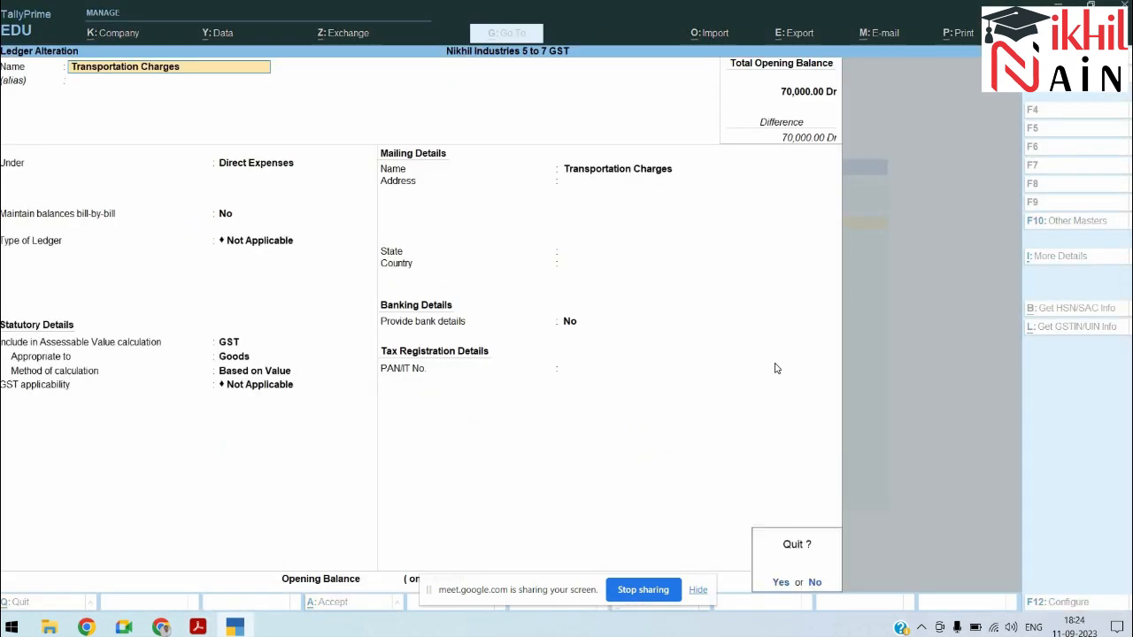
key(Page_Up)
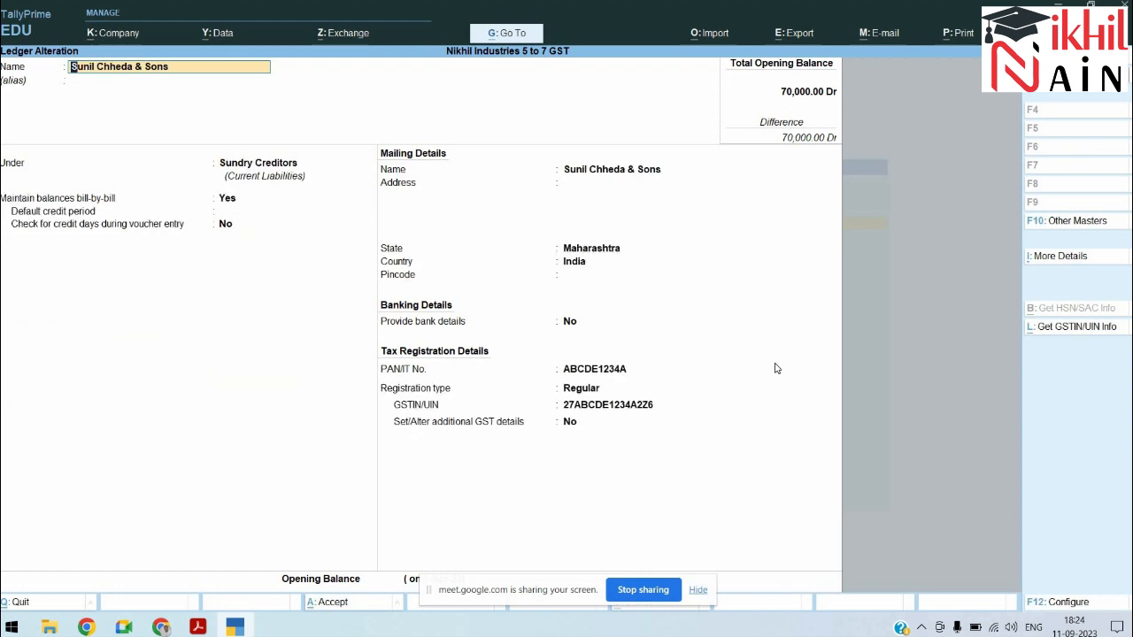
key(Page_Up)
key(Page_Up)
key(Escape)
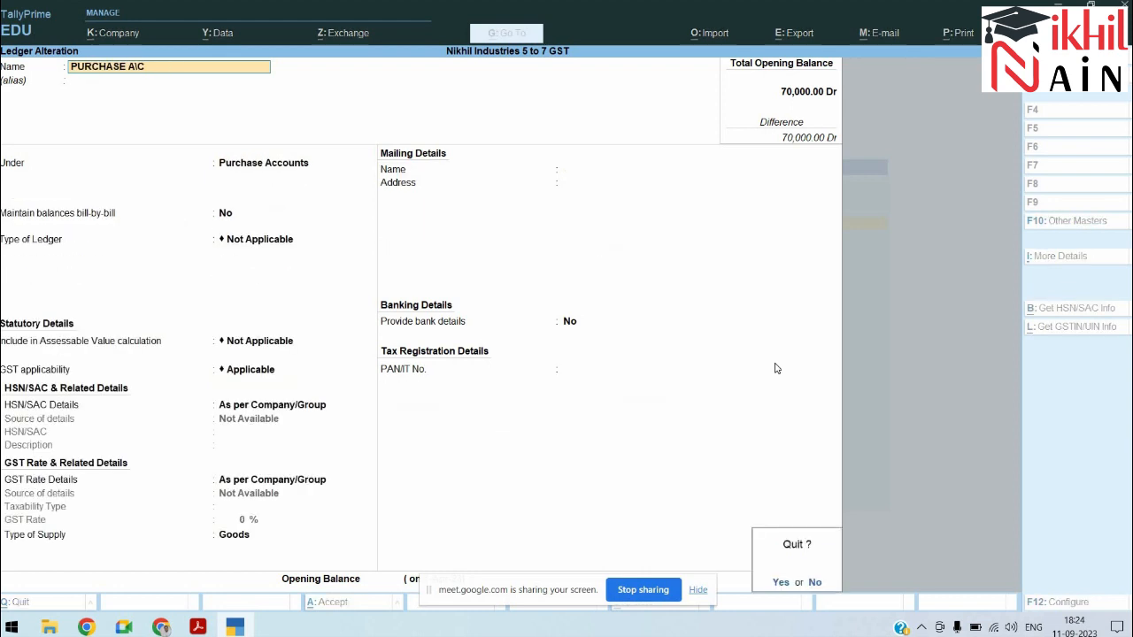
key(Page_Up)
key(Page_Up)
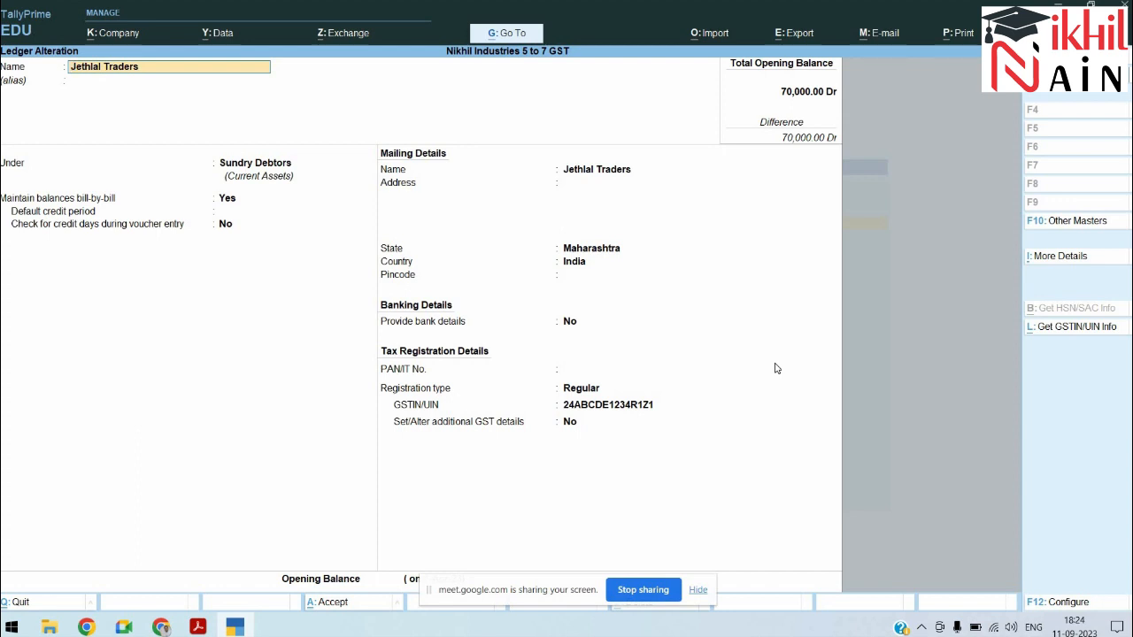
Step: Delete the Jethlal Traders ledger and start a new ledger named Jethlal Trader GUj
key(alt+d)
text(y)
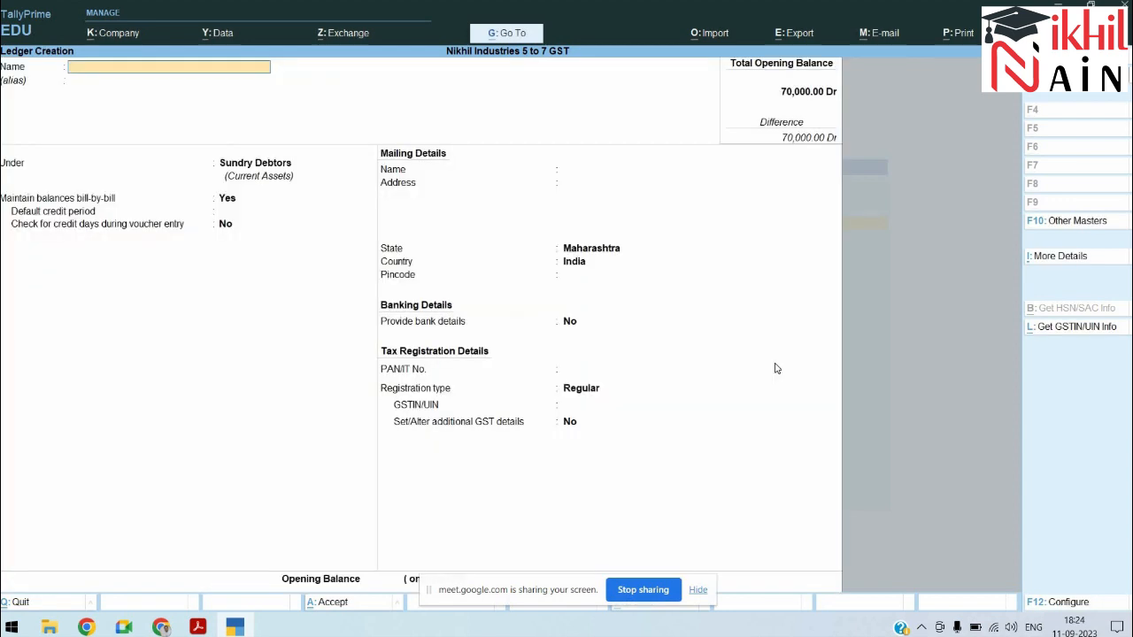
text(Jethlal Trader)
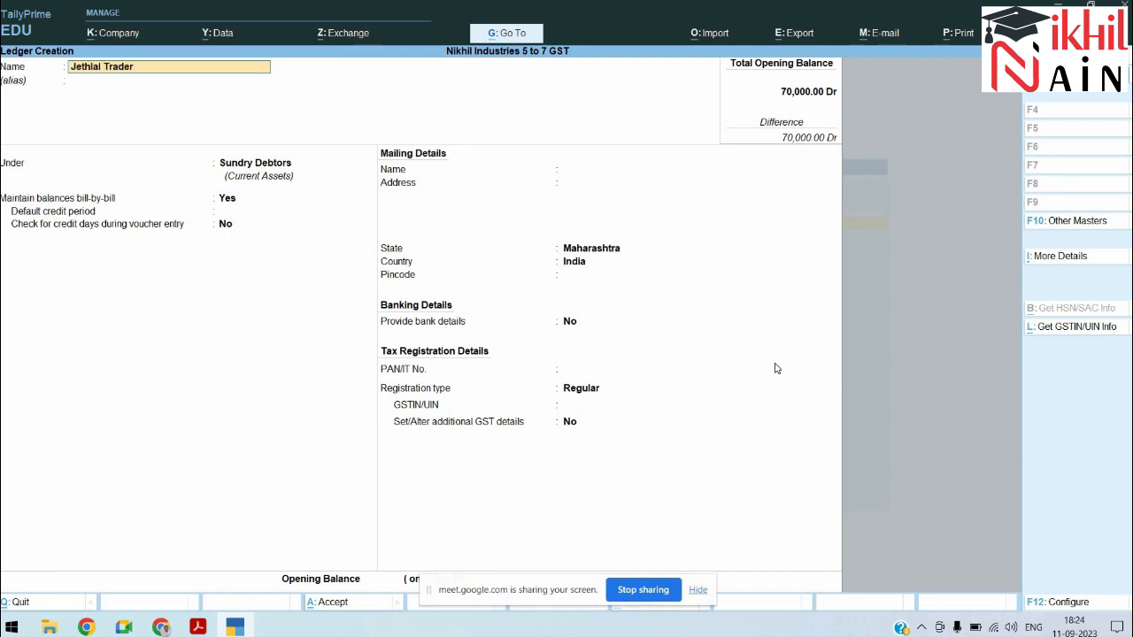
text( GUj)
Step: Put Jethlal Trader GUj under Sundry Debtors with state Gujarat and the pasted GSTIN, and save
key(Return)
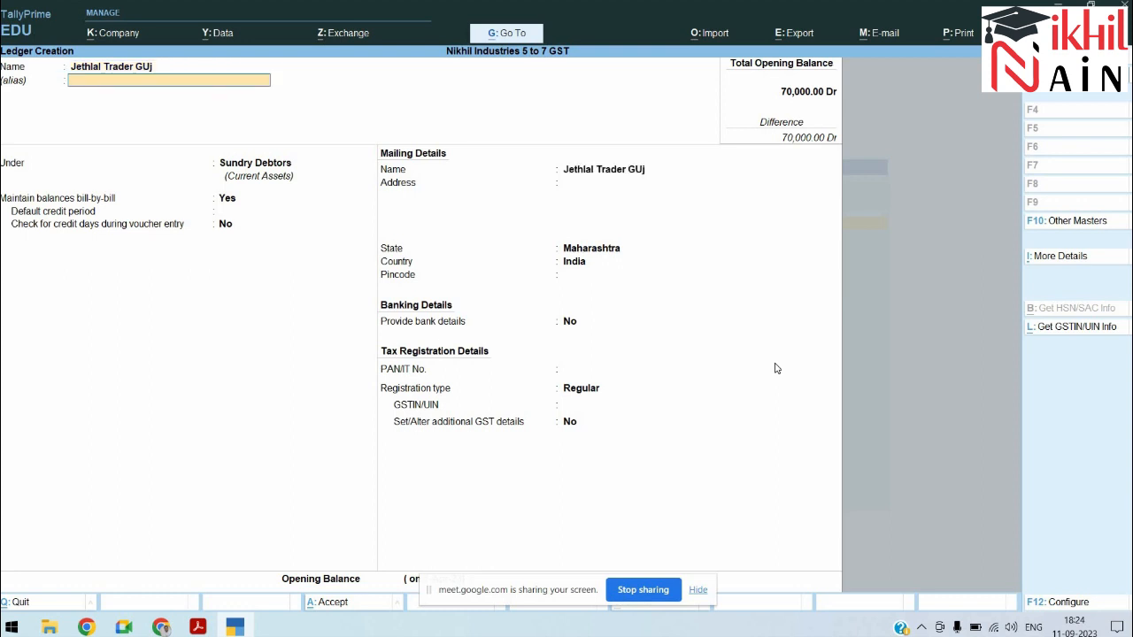
key(Return)
key(Return)
key(Return)
key(Return)
key(Return)
key(Return)
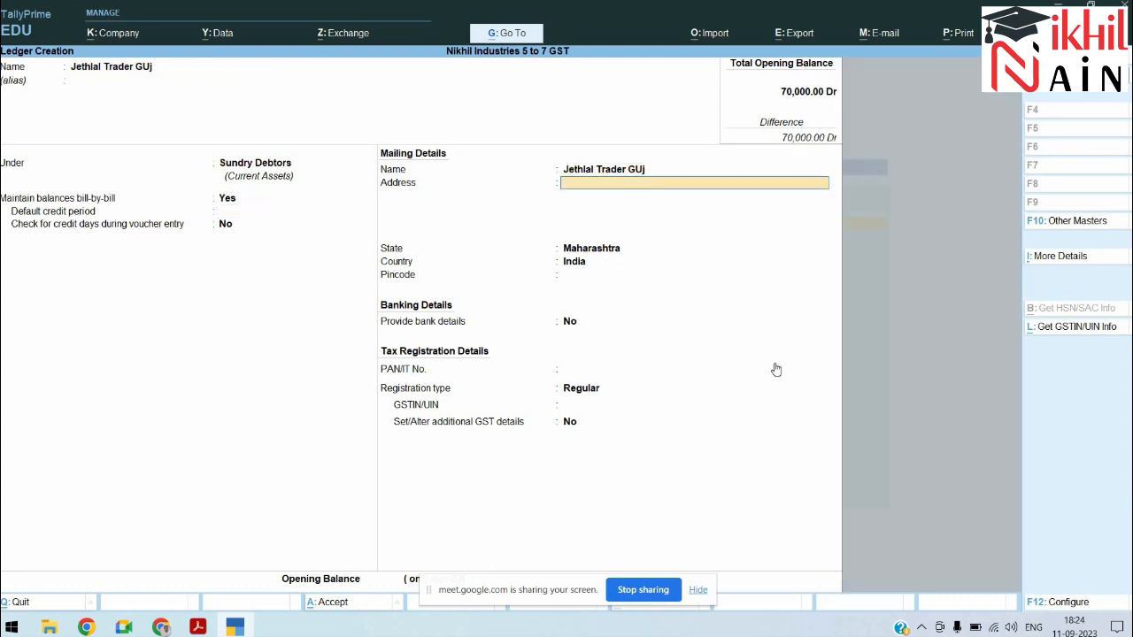
text(Jeth)
key(BackSpace)
key(BackSpace)
text(Guj)
key(Return)
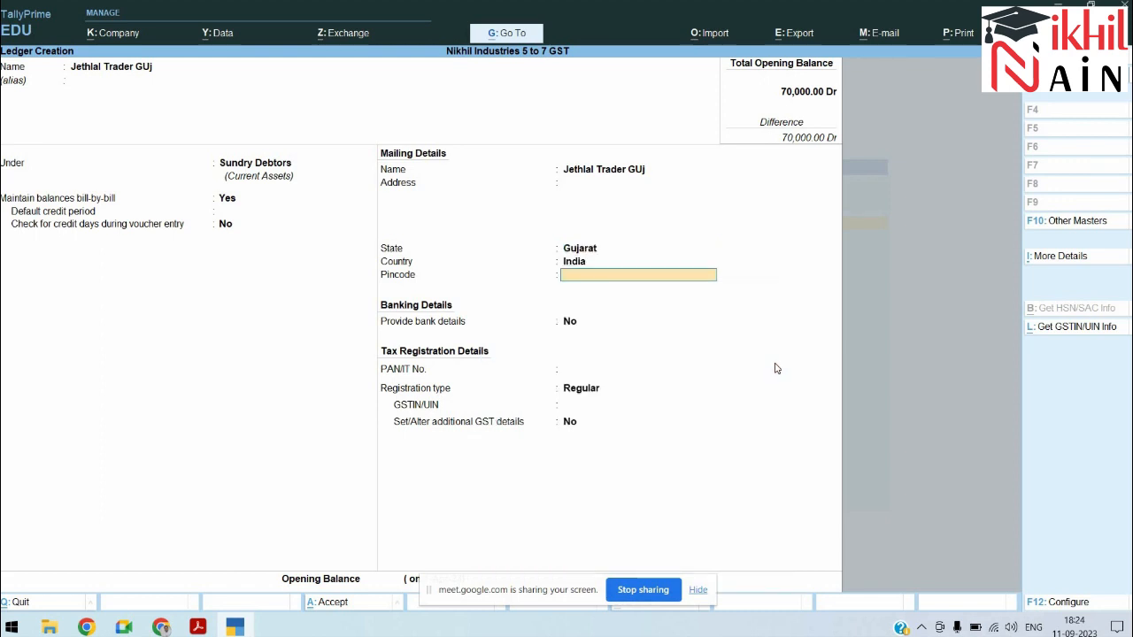
key(Return)
key(Return)
key(Return)
key(Return)
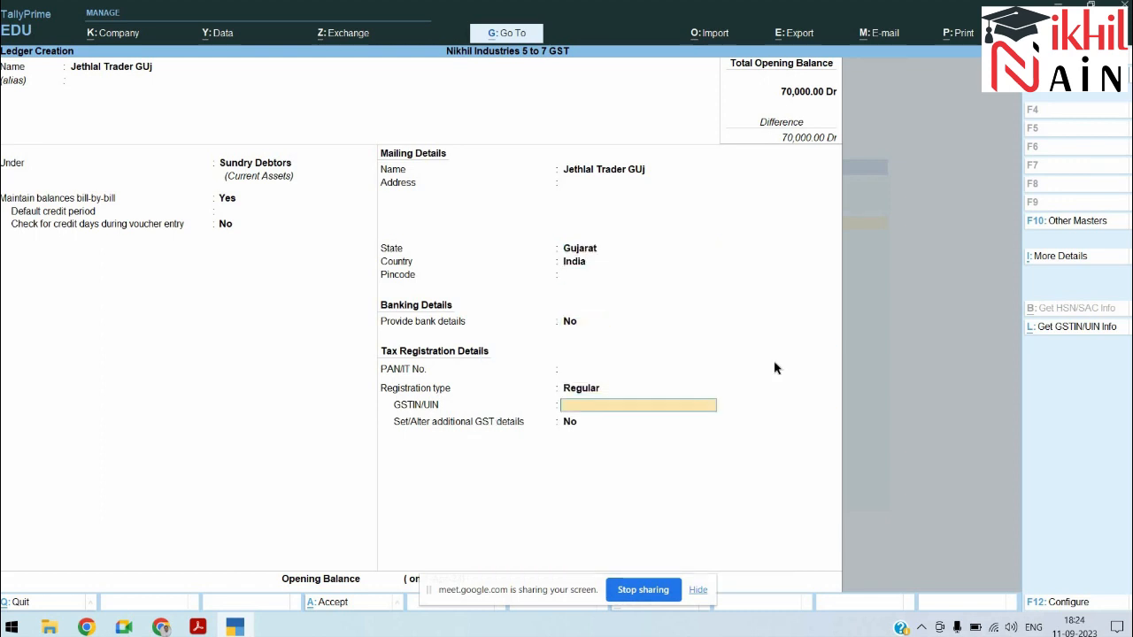
key(alt+Tab)
key(alt+Tab)
text(24ABCDE1234R1Z1)
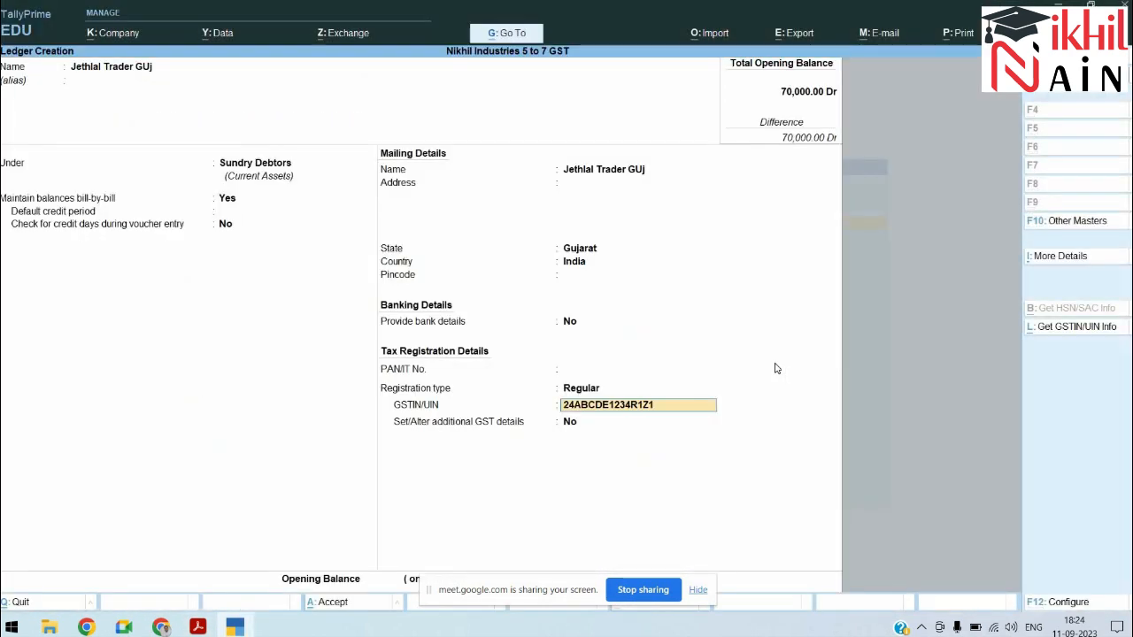
key(Return)
key(Return)
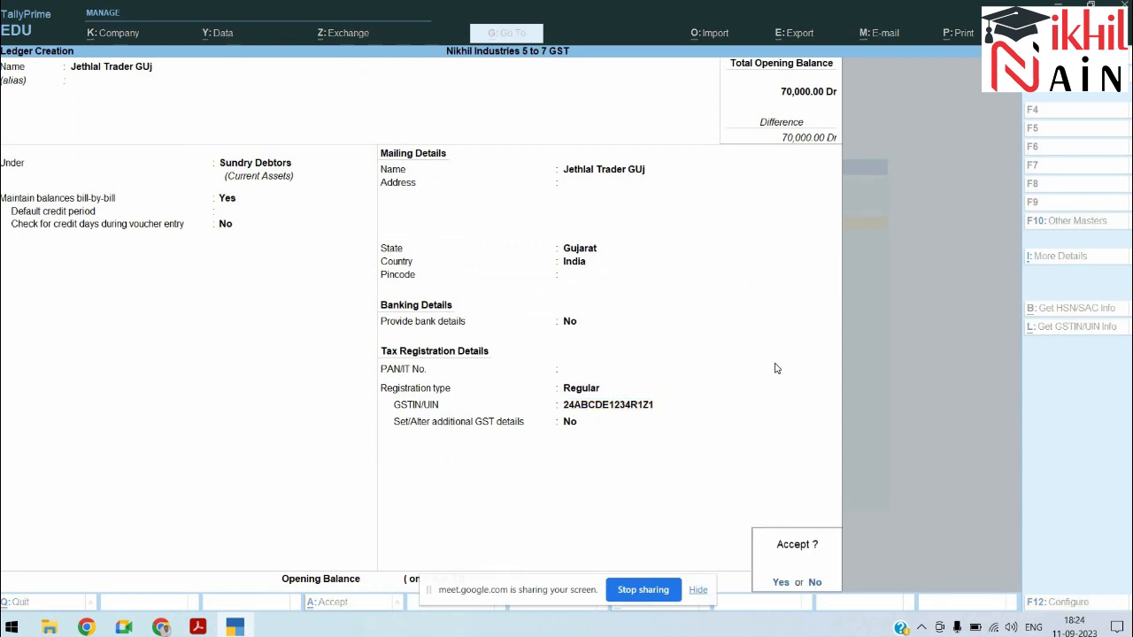
key(Return)
Step: Create a Sundry Debtors ledger for a consumer customer with Unregistered/Consumer registration
key(alt+Tab)
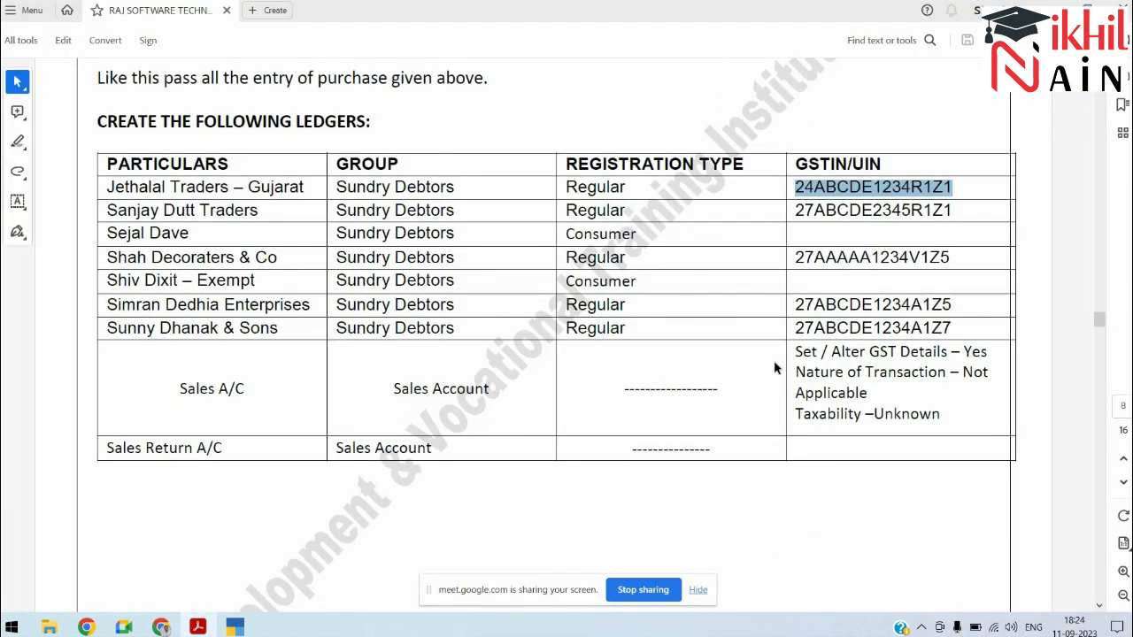
key(alt+Tab)
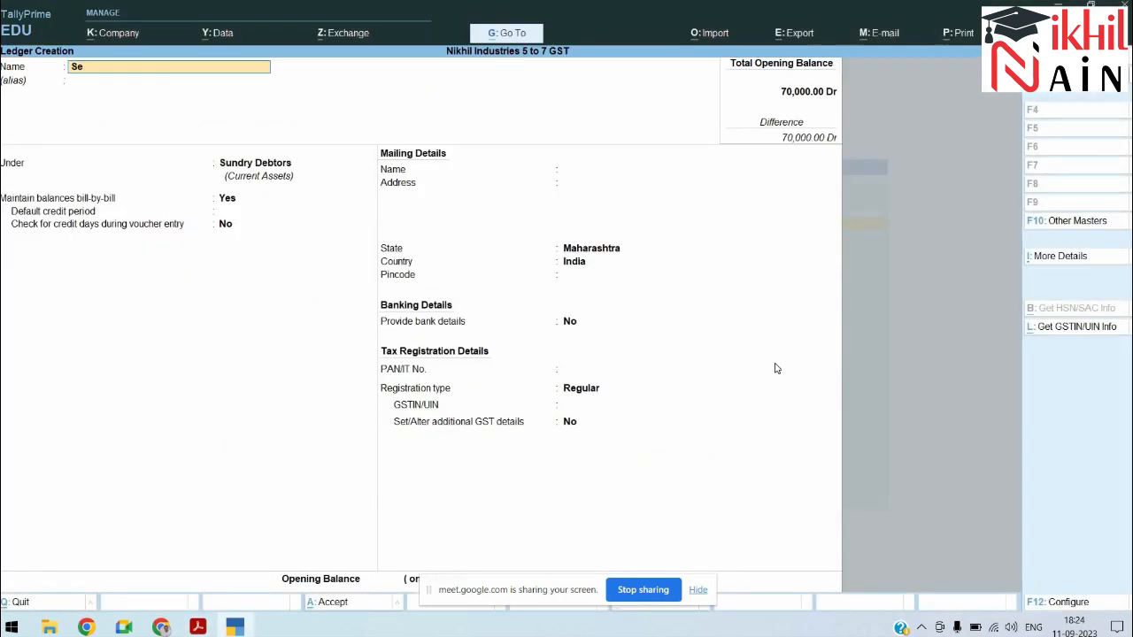
key(Return)
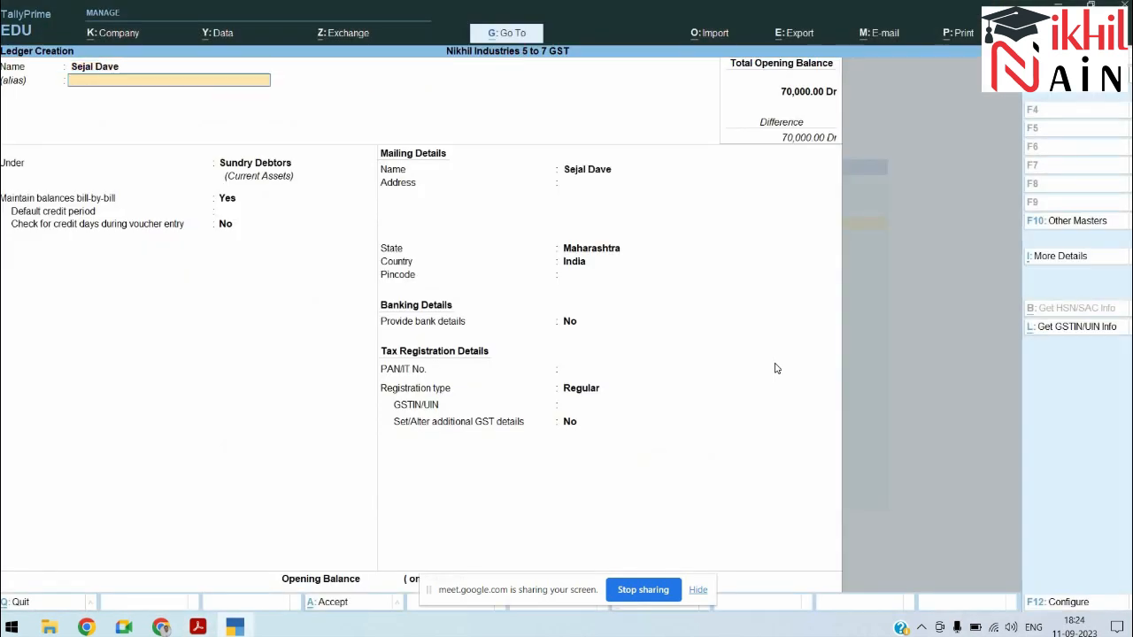
key(Return)
key(Return)
key(Return)
key(Return)
key(Return)
key(Return)
key(Return)
key(Return)
key(Return)
key(Return)
key(Return)
key(Return)
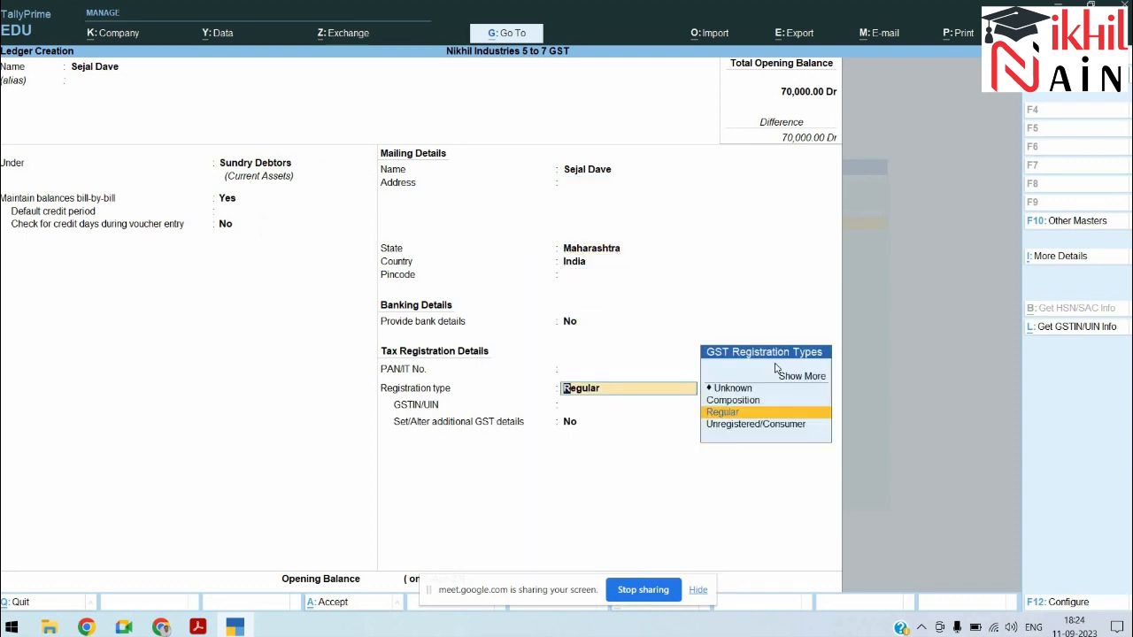
key(Down)
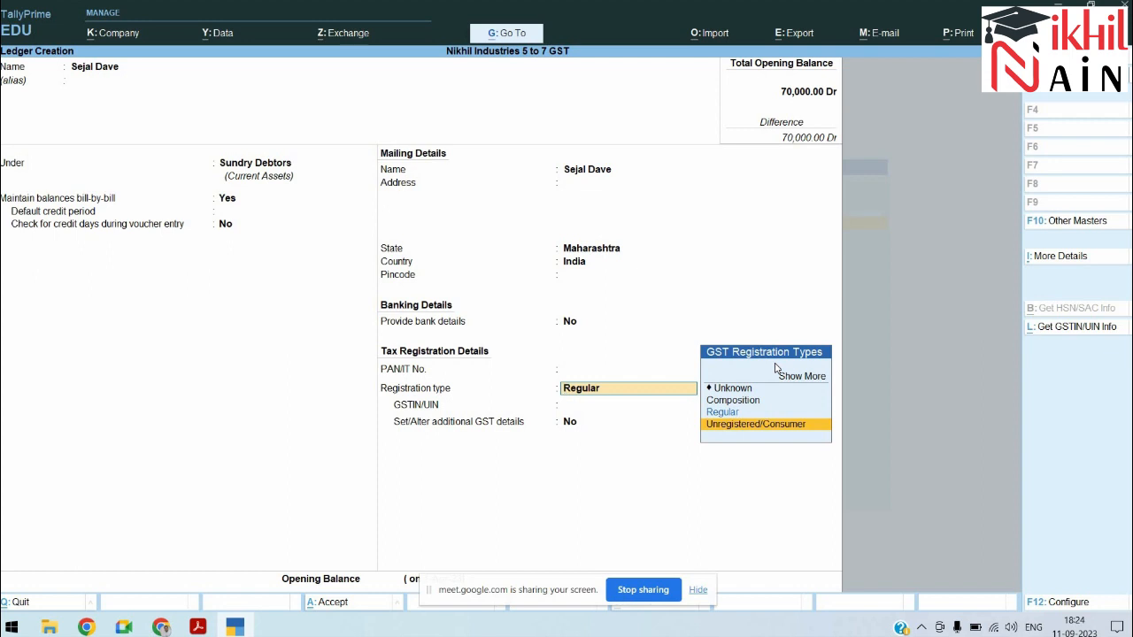
key(Return)
key(Return)
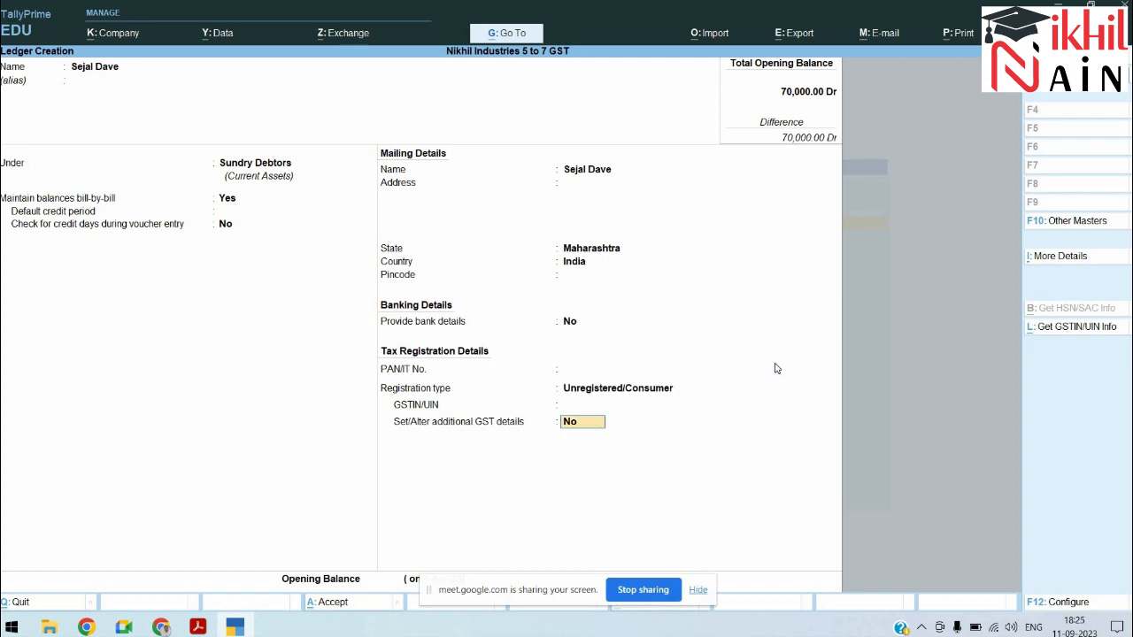
key(Return)
key(Return)
key(Return)
key(alt+Tab)
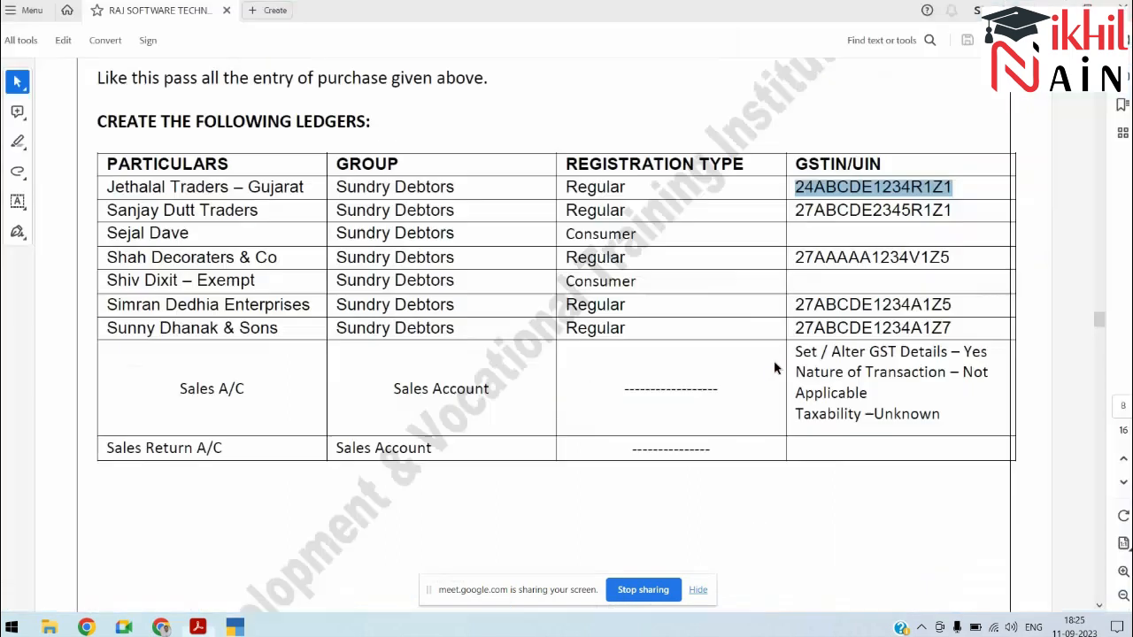
Step: Save Sales A\c under Sales Accounts, GST Applicable, HSN and rate as per company, Goods supply
key(alt+Tab)
text(Sales A\c)
key(Return)
text(Sa)
key(Return)
key(Return)
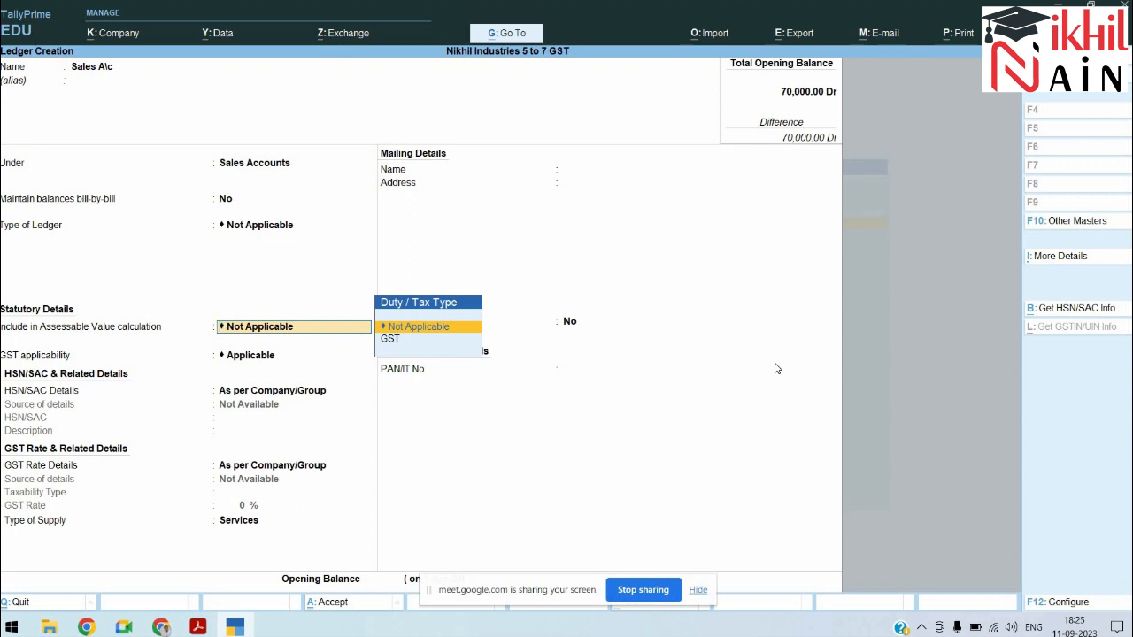
key(Return)
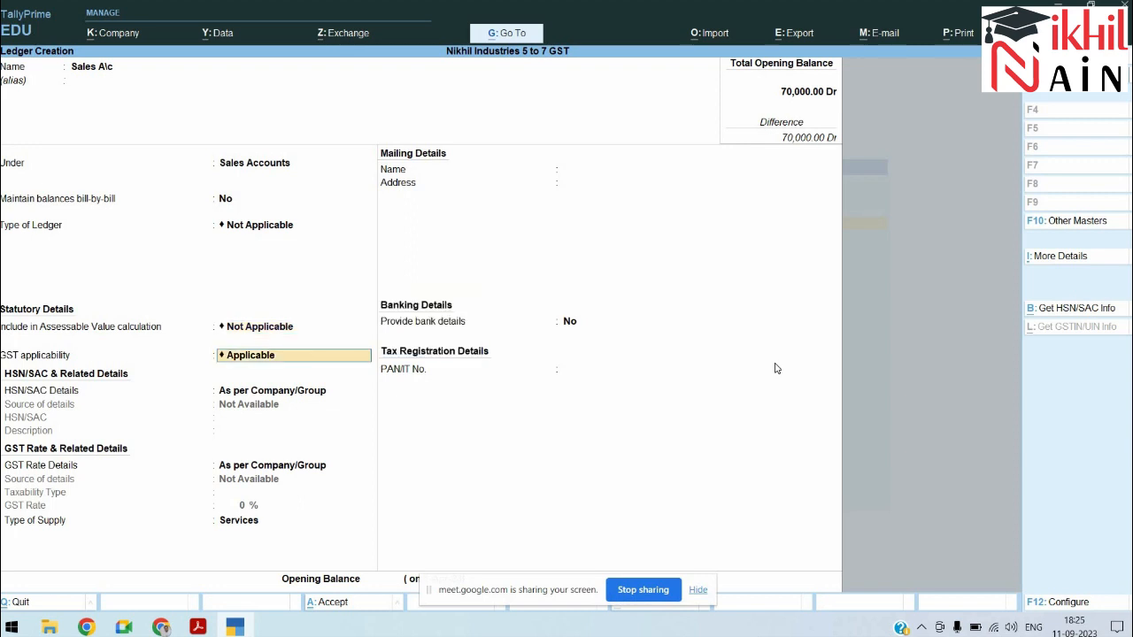
key(Return)
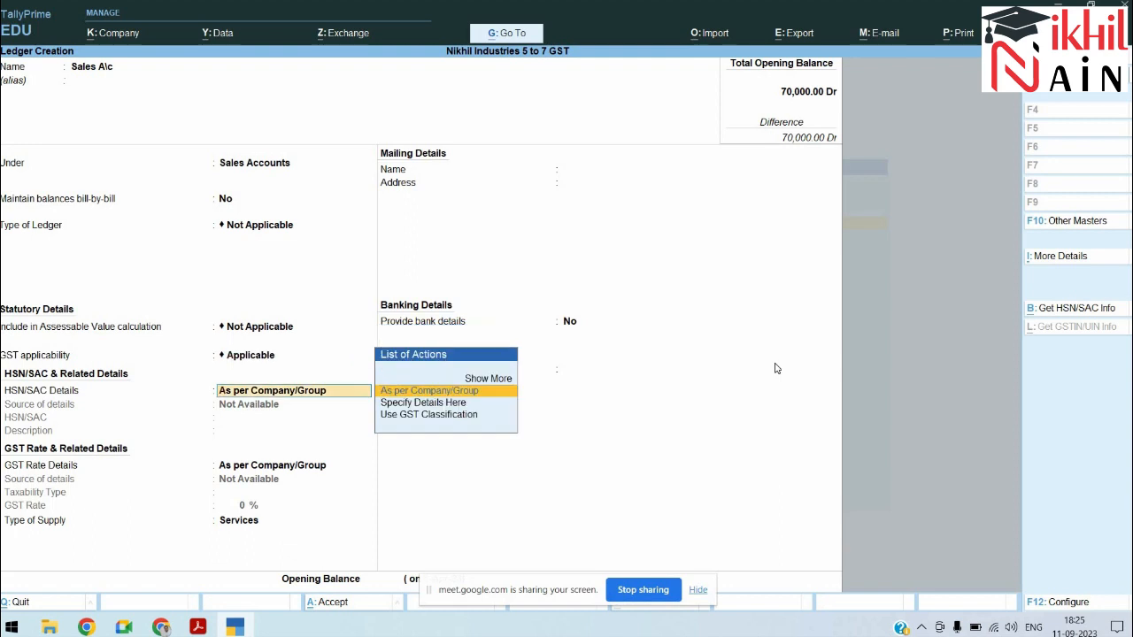
key(Return)
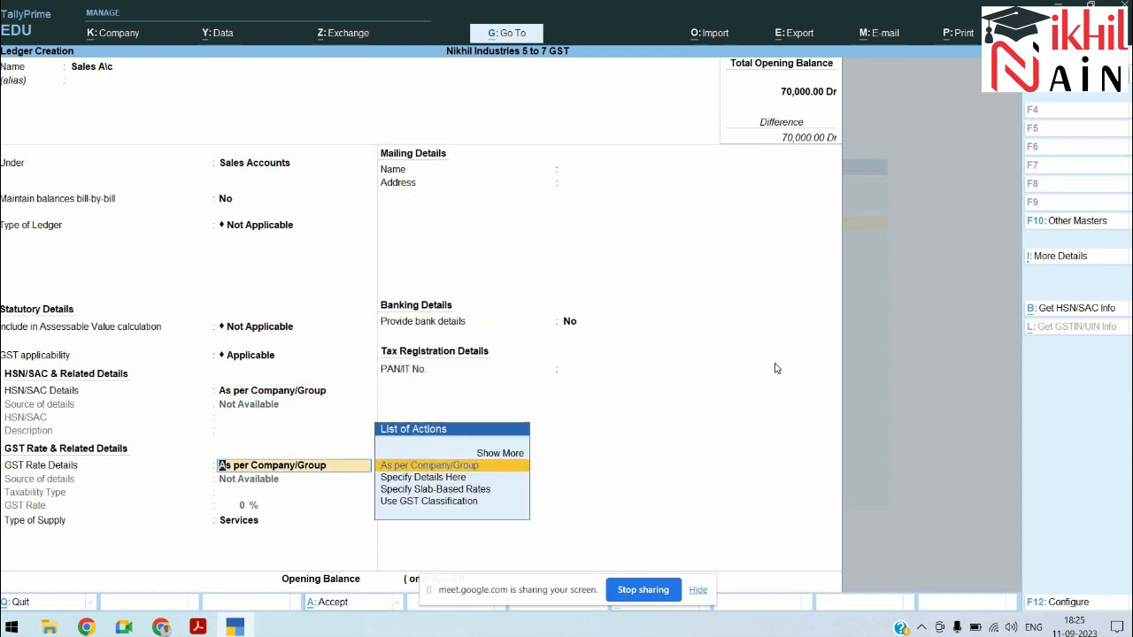
key(Return)
key(Up)
key(Return)
key(Return)
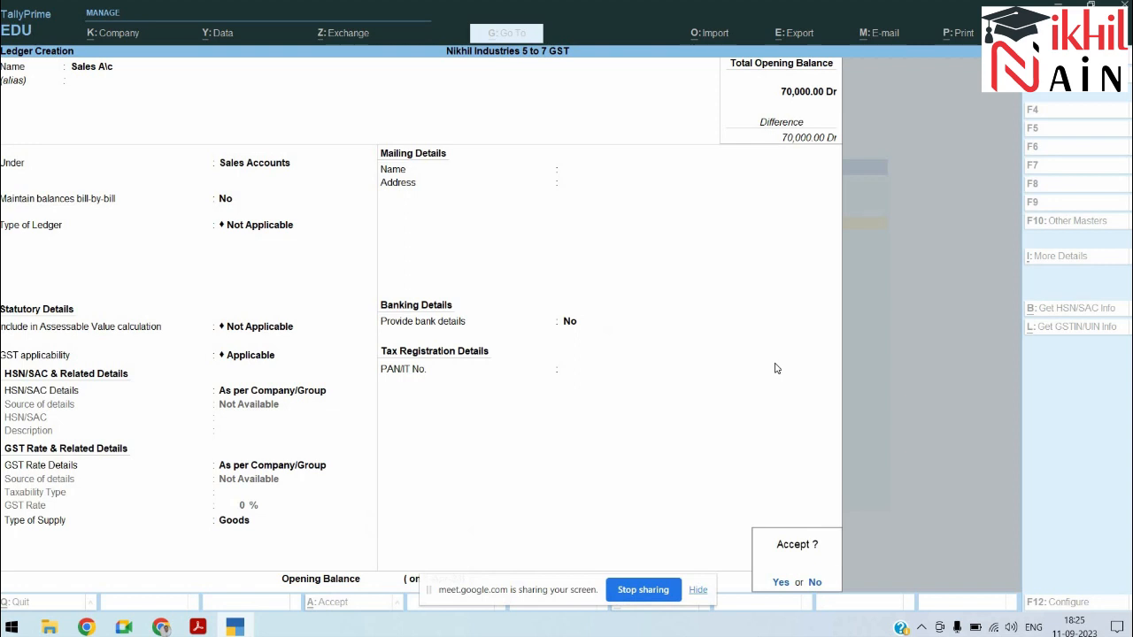
key(Return)
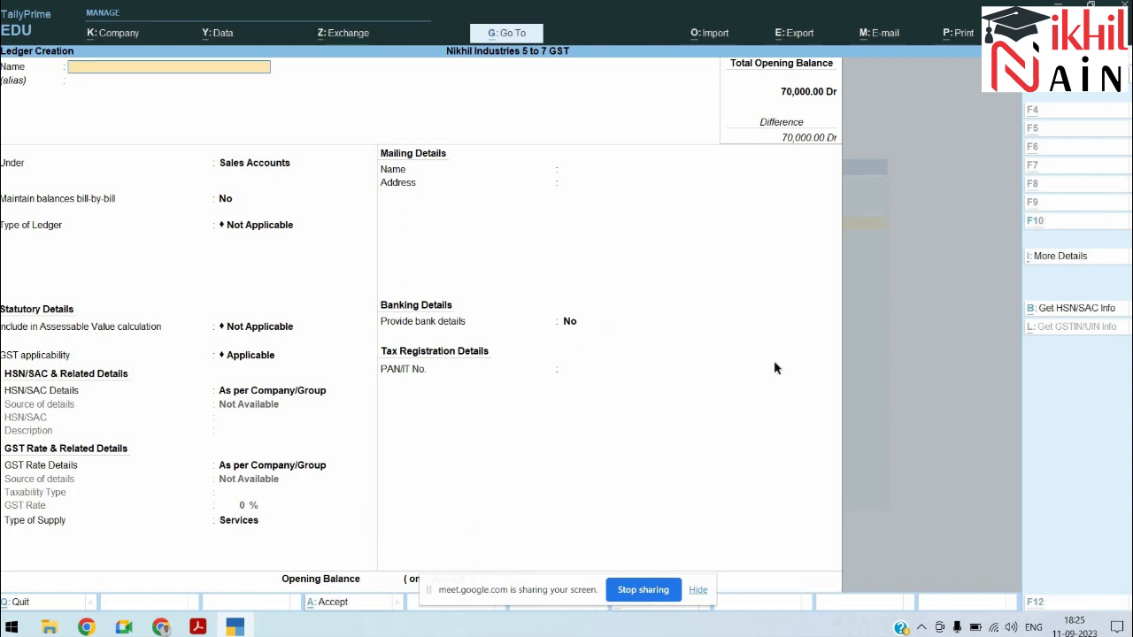
key(alt+Tab)
Step: Scroll the exercise PDF to review the sales entries to pass with GST
click(774, 367)
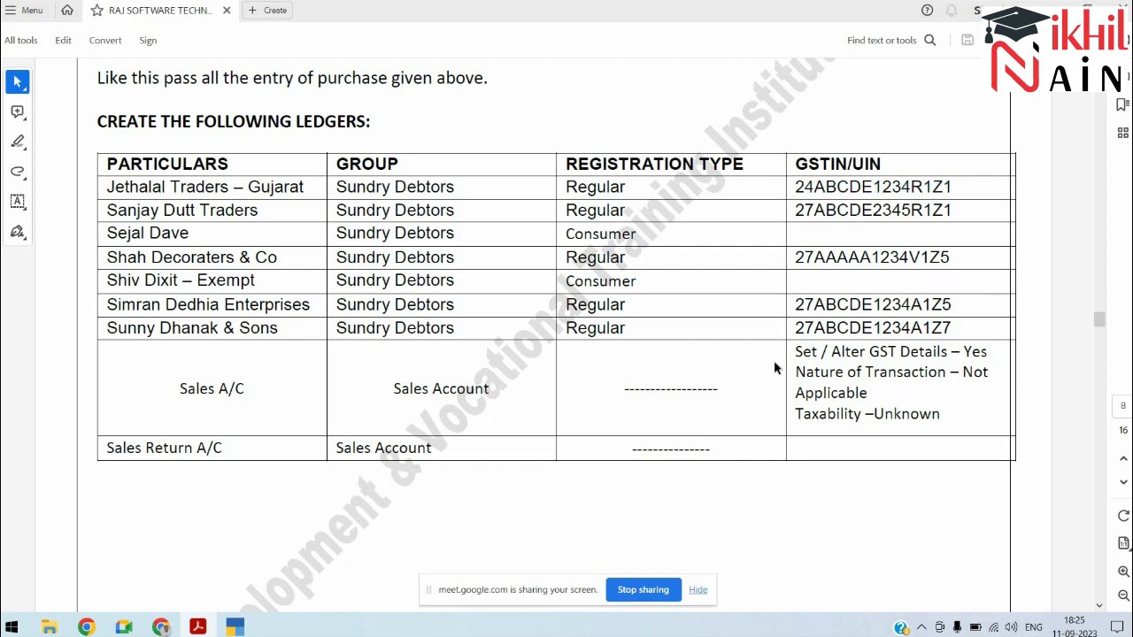
scroll(775, 367, down, 15)
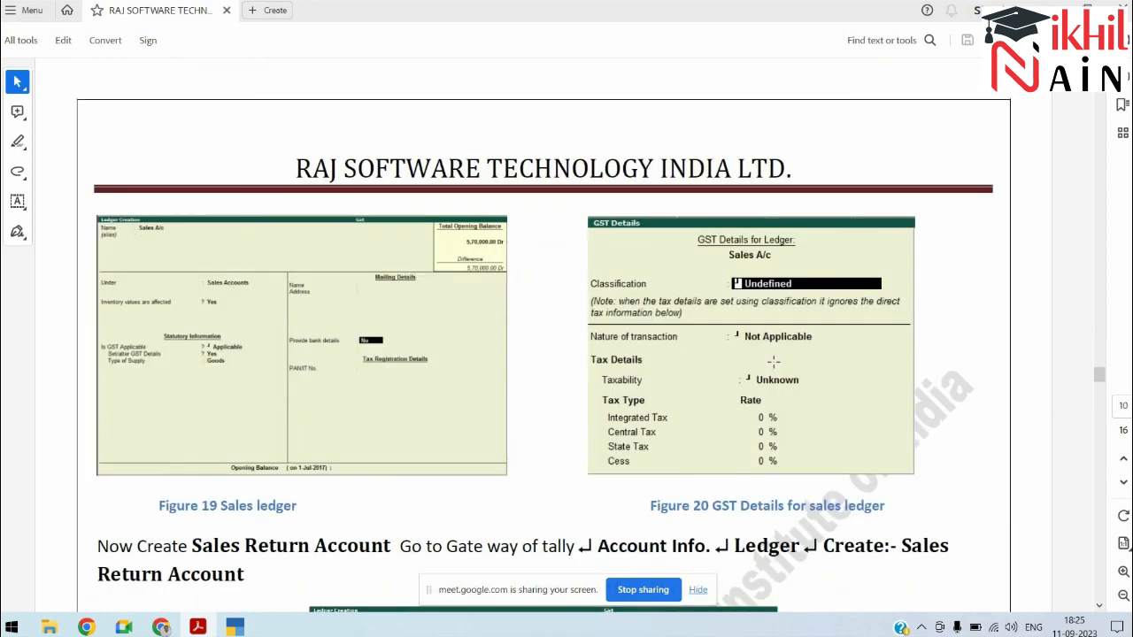
scroll(774, 361, down, 5)
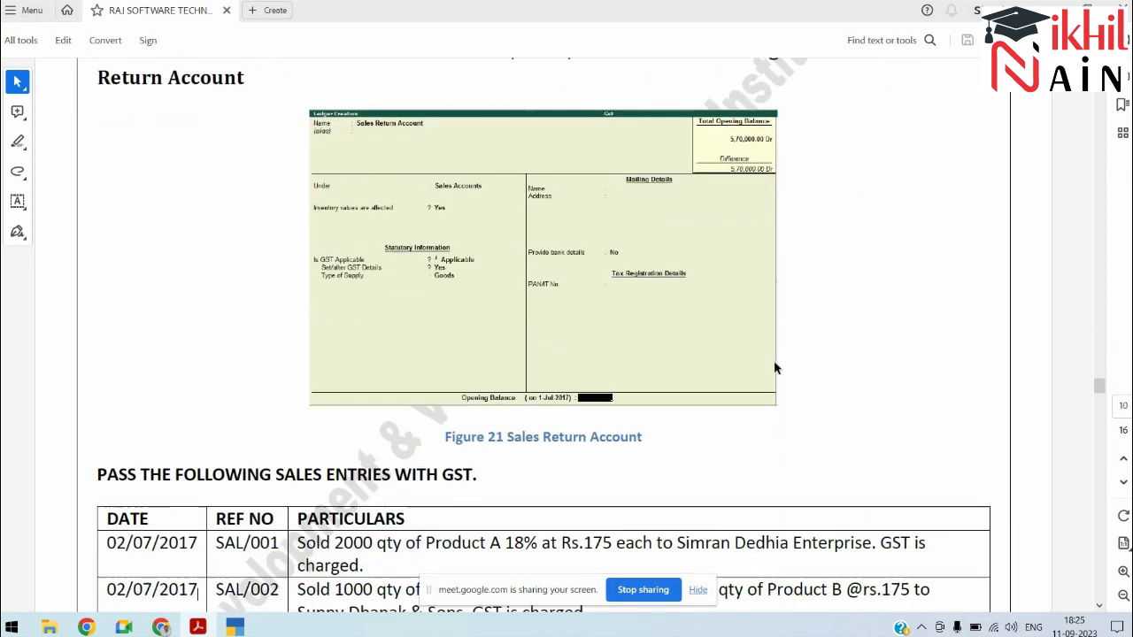
scroll(774, 361, down, 10)
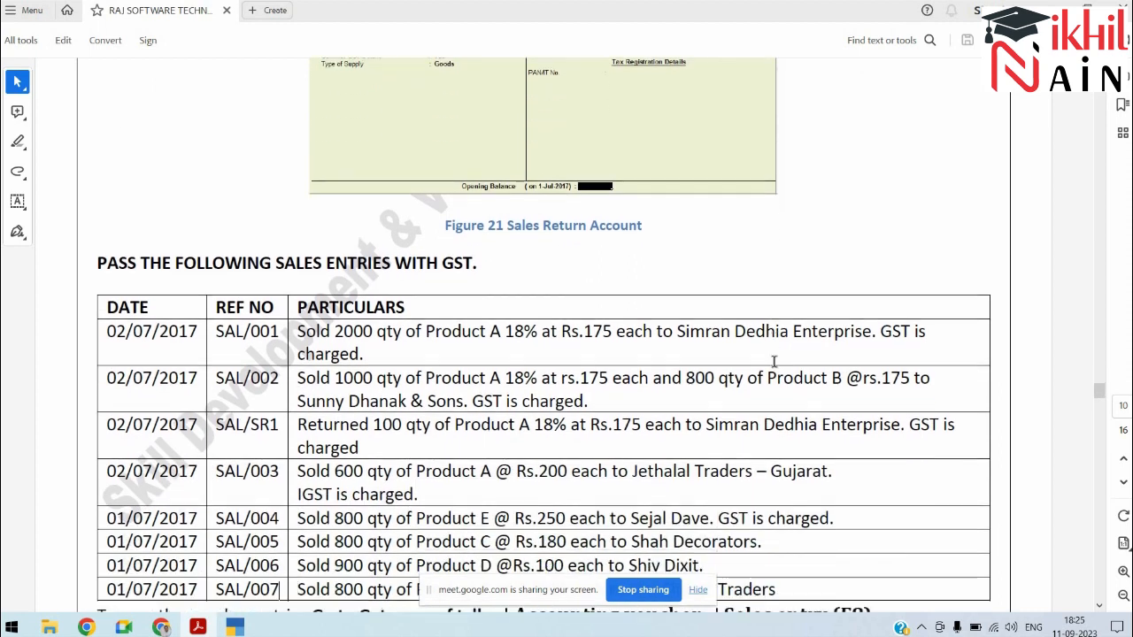
scroll(773, 361, up, 5)
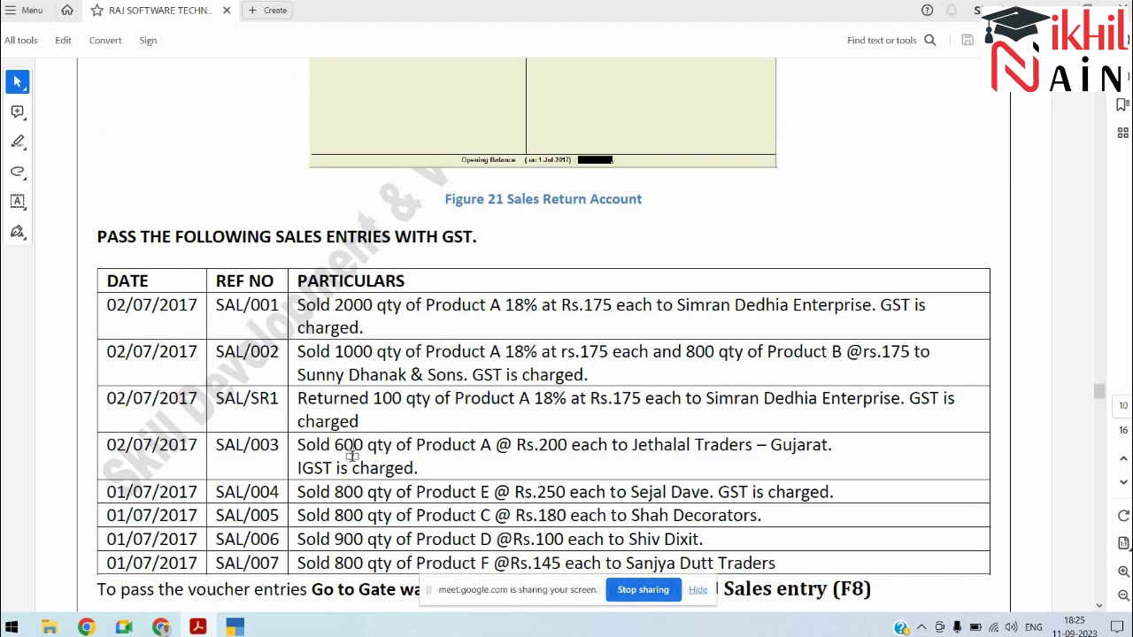
key(alt+Tab)
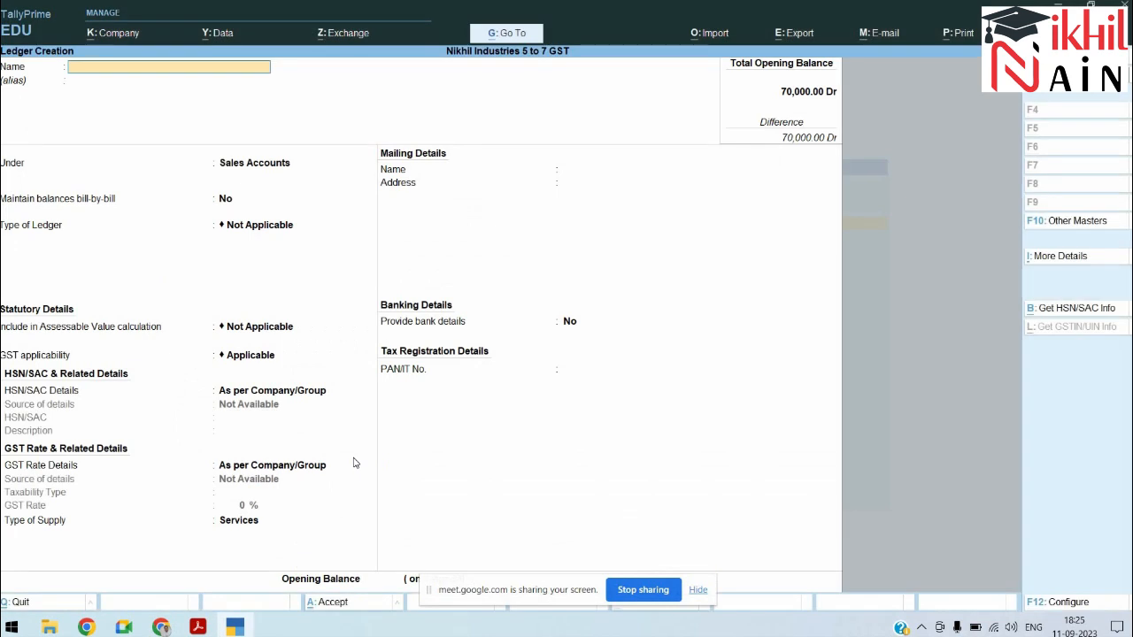
Step: Start a Sales voucher dated 2-7 for Jethlal Trader GUj using the Sales A\c ledger
key(ctrl+q)
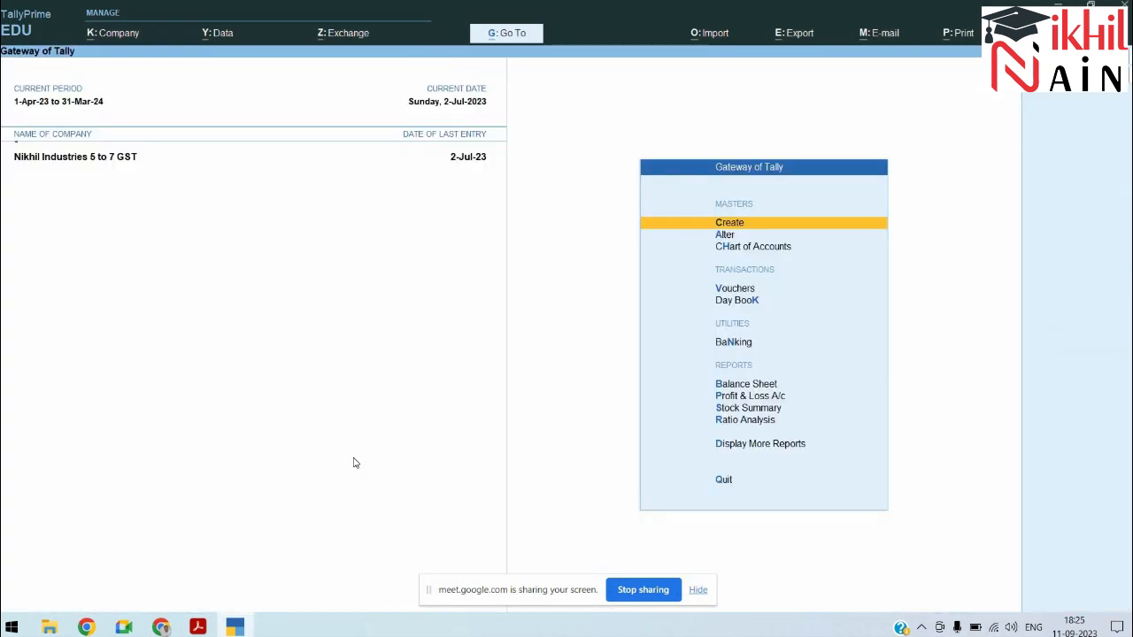
key(v)
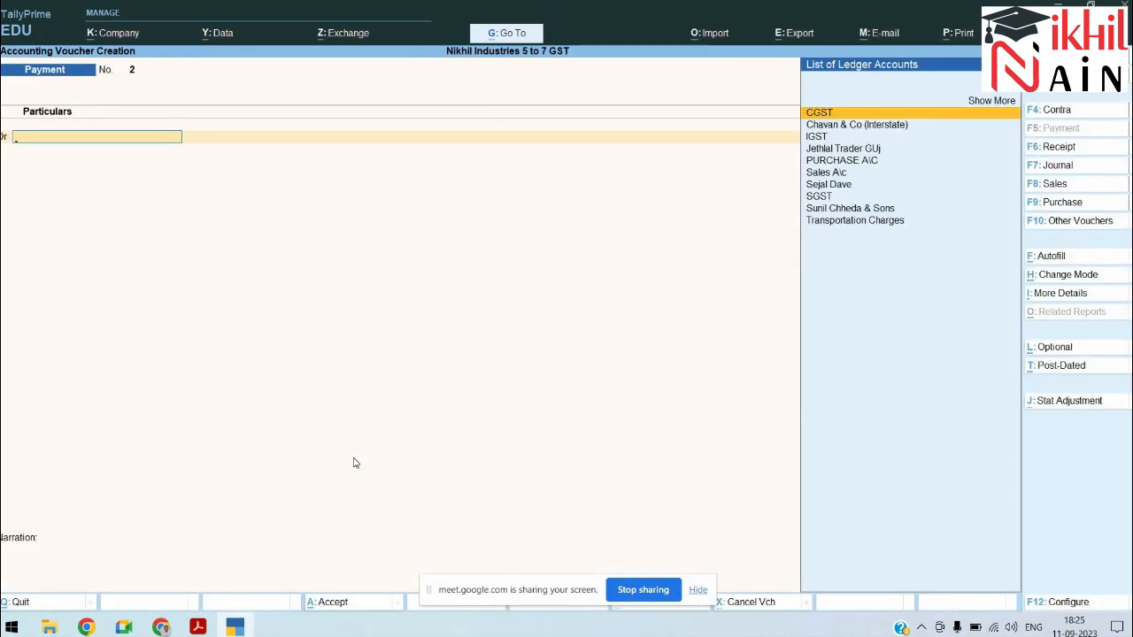
key(F8)
key(F2)
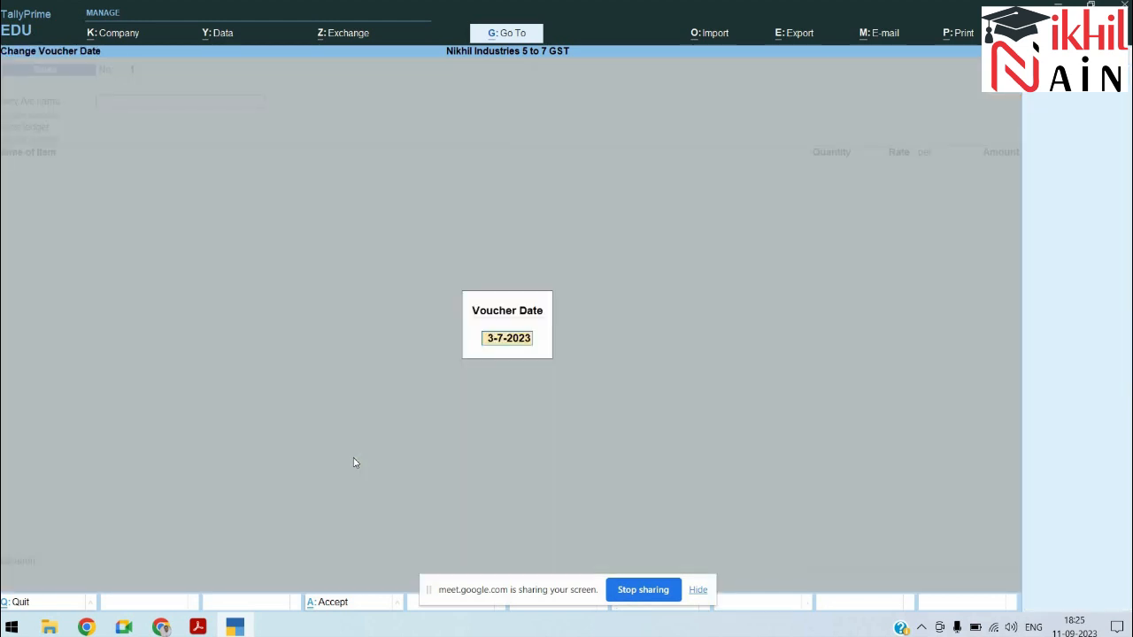
key(alt+Tab)
key(alt+Tab)
text(2-7)
key(Return)
key(alt+Tab)
key(alt+Tab)
text(je)
key(Return)
key(Return)
key(Return)
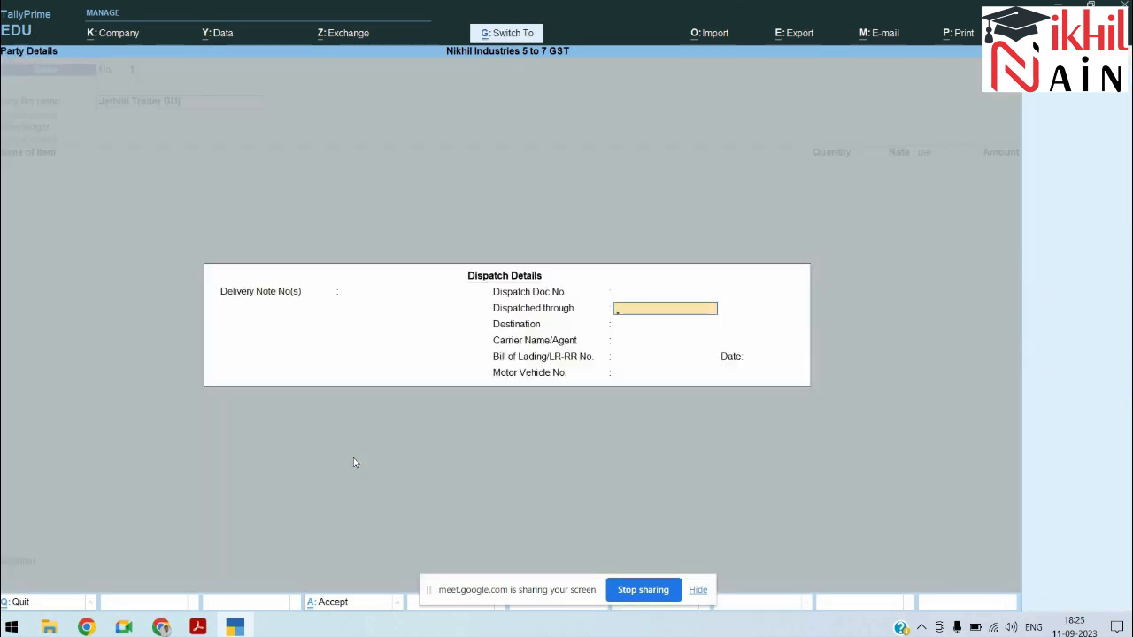
key(ctrl+a)
key(ctrl+a)
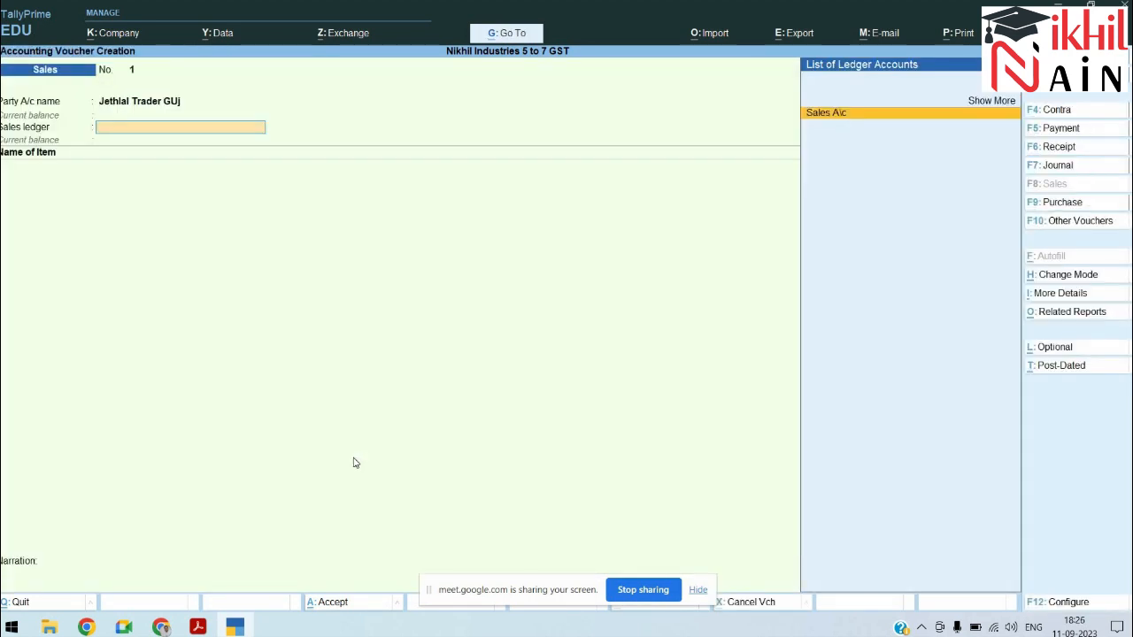
key(Return)
Step: Bill 2,000 of Product A 18% at a rate of 175
text(Product)
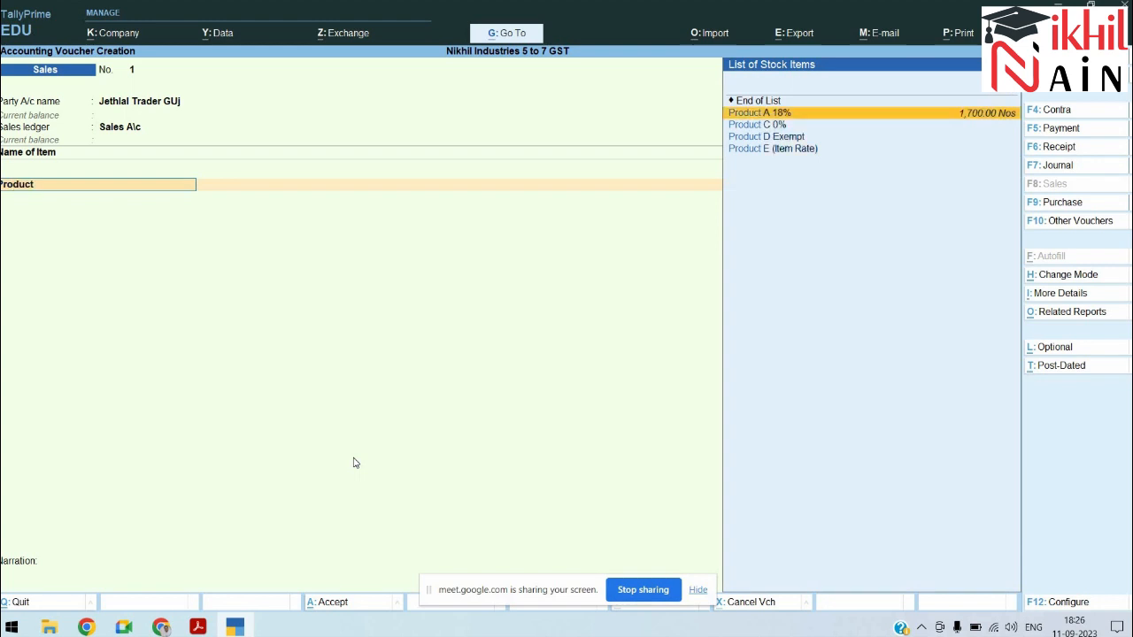
key(Return)
key(alt+Tab)
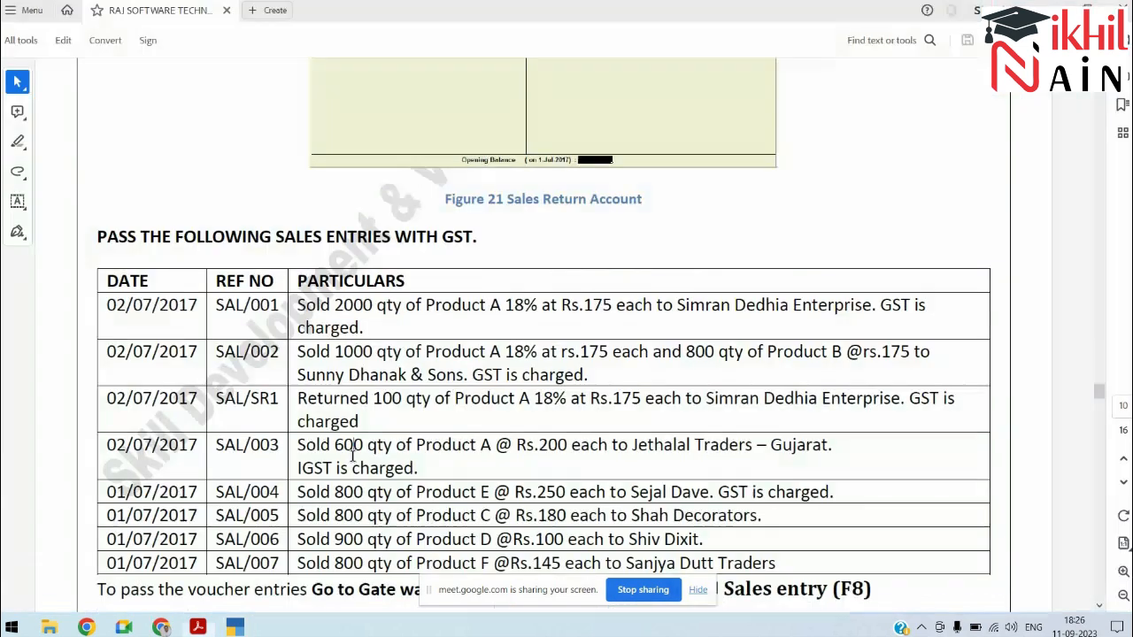
key(alt+Tab)
text(2000)
key(Return)
key(Return)
key(alt+Tab)
key(alt+Tab)
text(21)
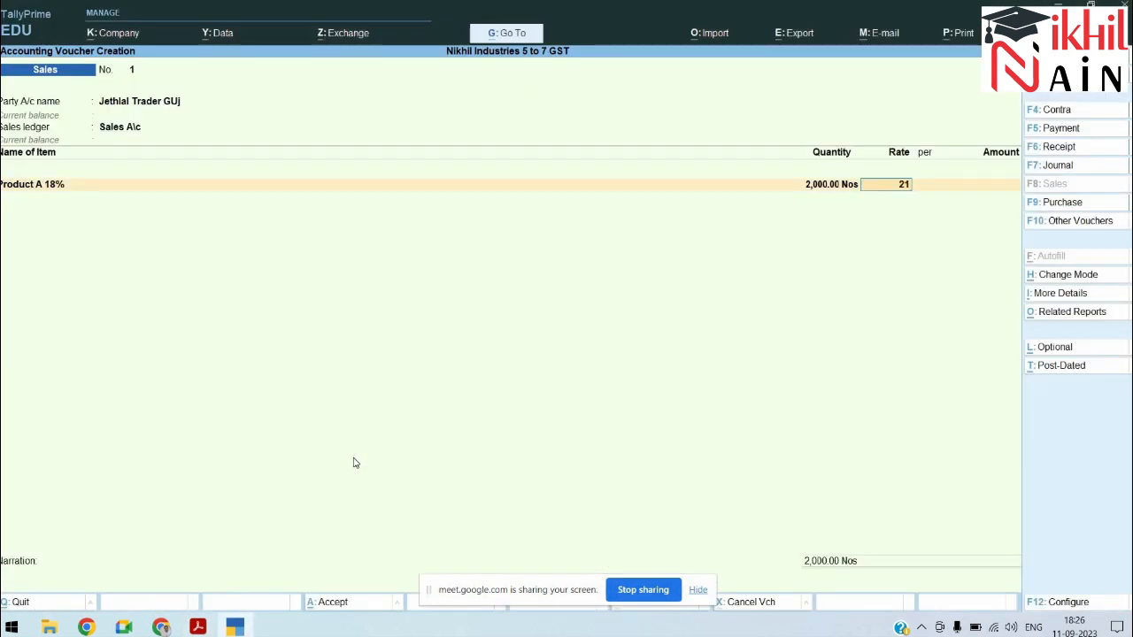
key(BackSpace)
text(75)
key(Return)
Step: Add an IGST line of 63,000.00 instead of CGST and choose to provide e-Way Bill details
key(Return)
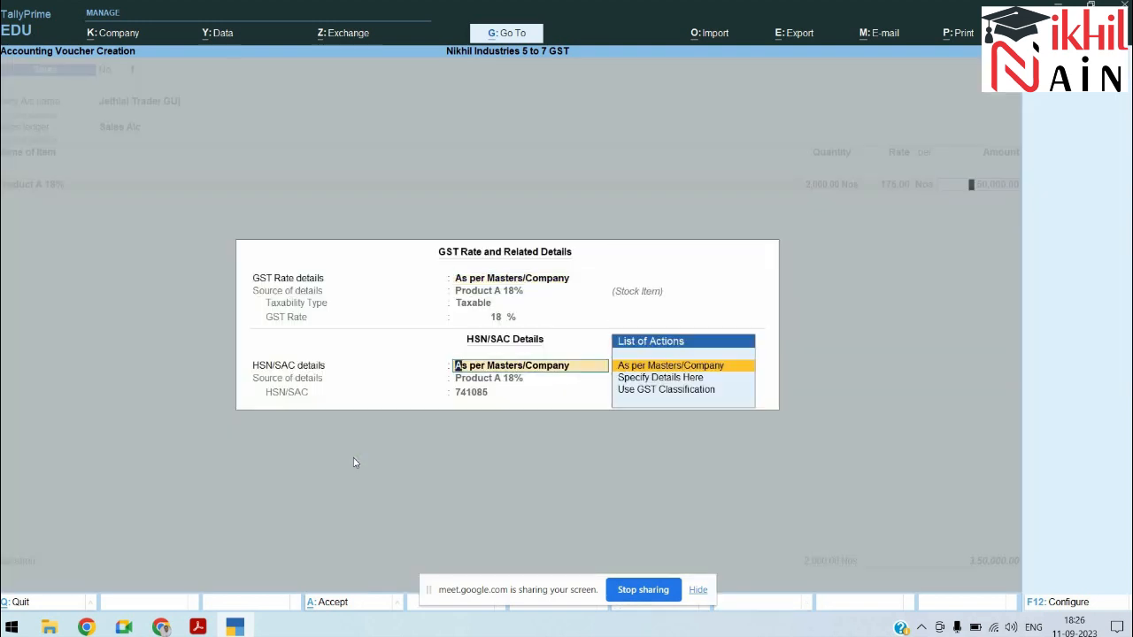
key(Return)
key(Return)
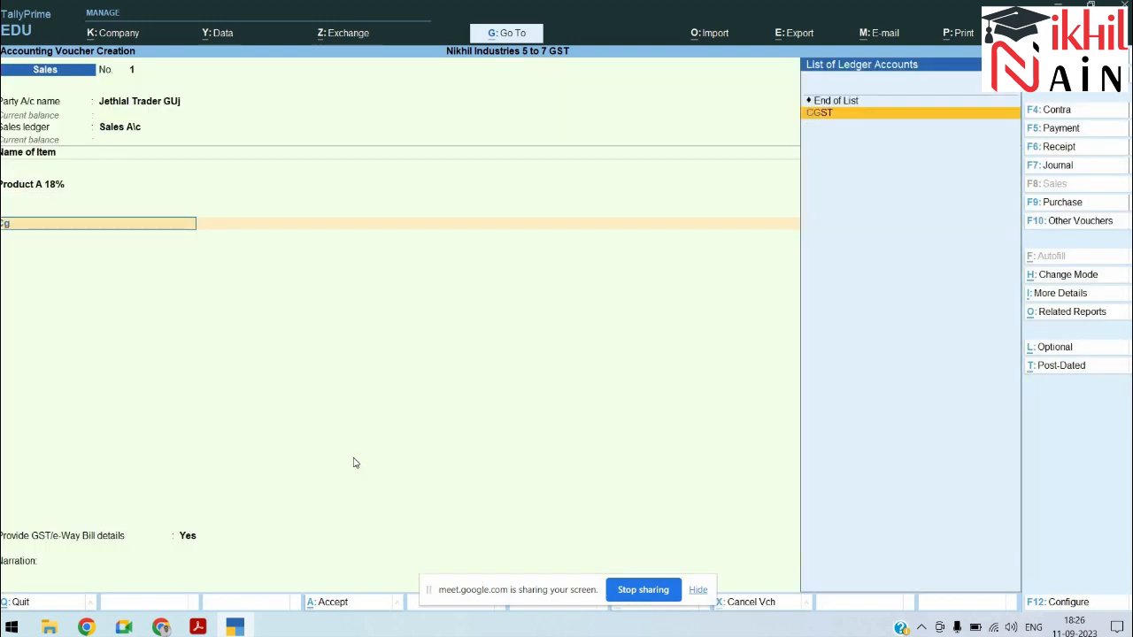
key(Return)
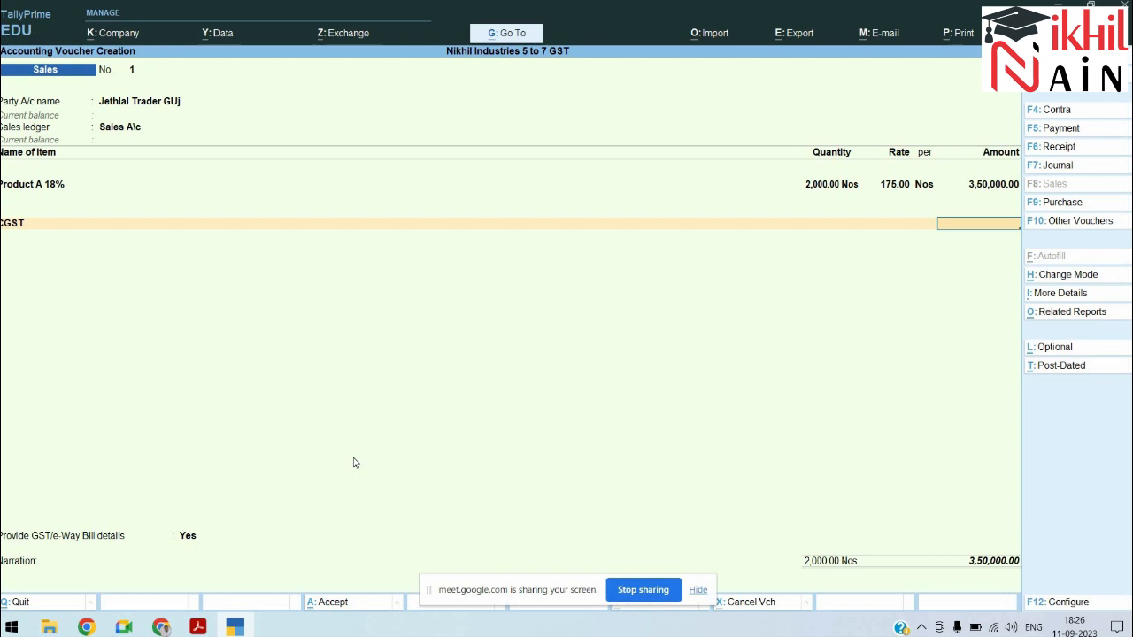
key(BackSpace)
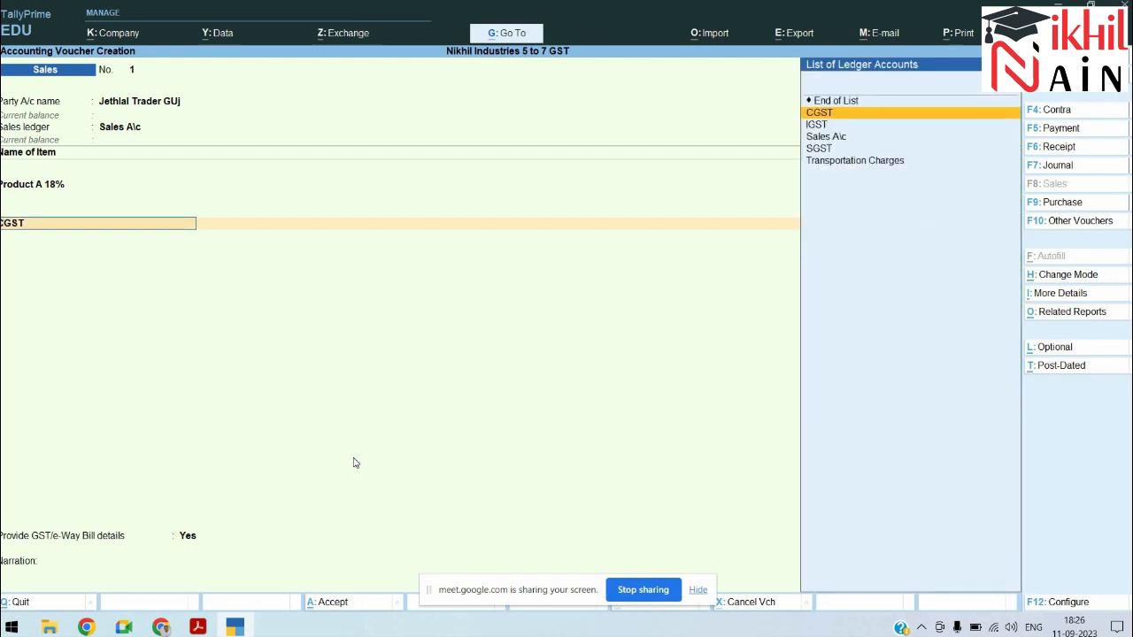
key(Down)
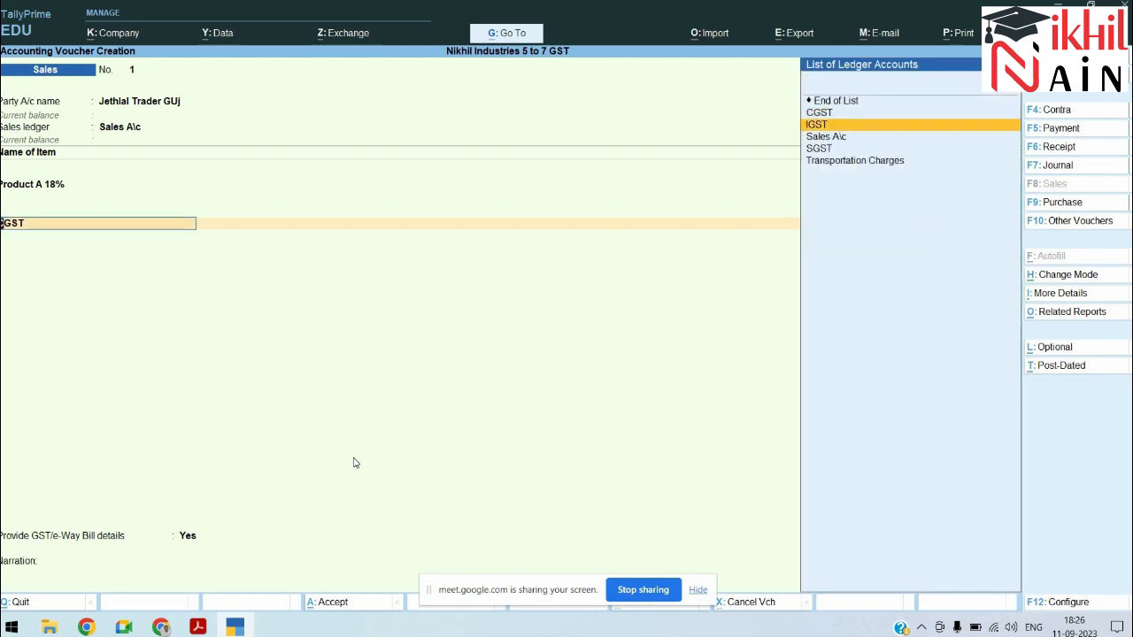
key(Return)
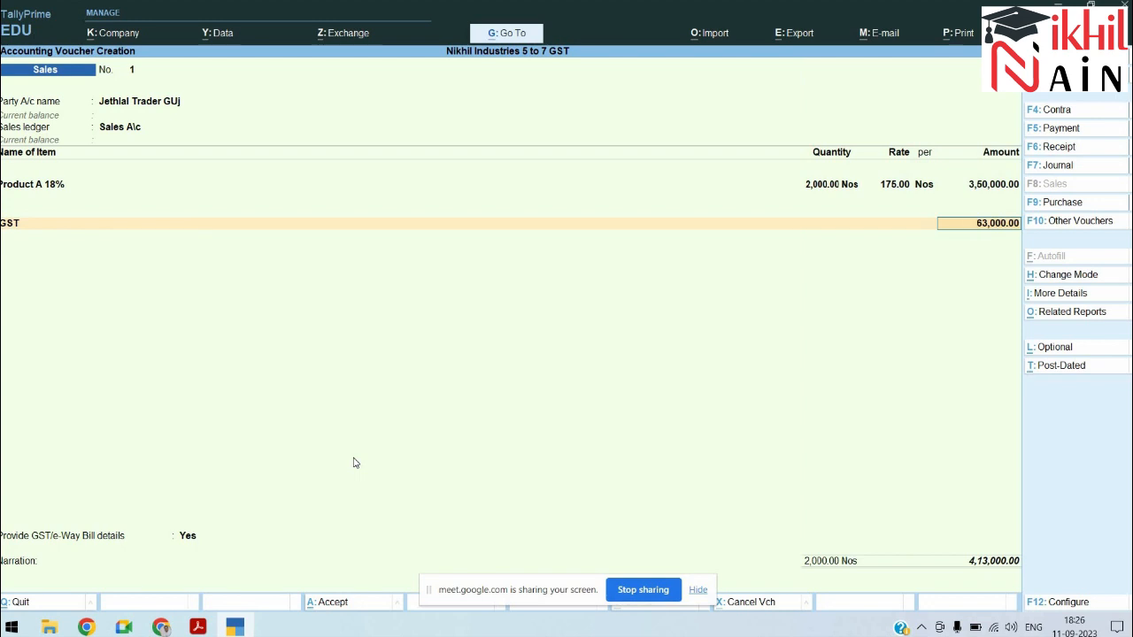
key(Return)
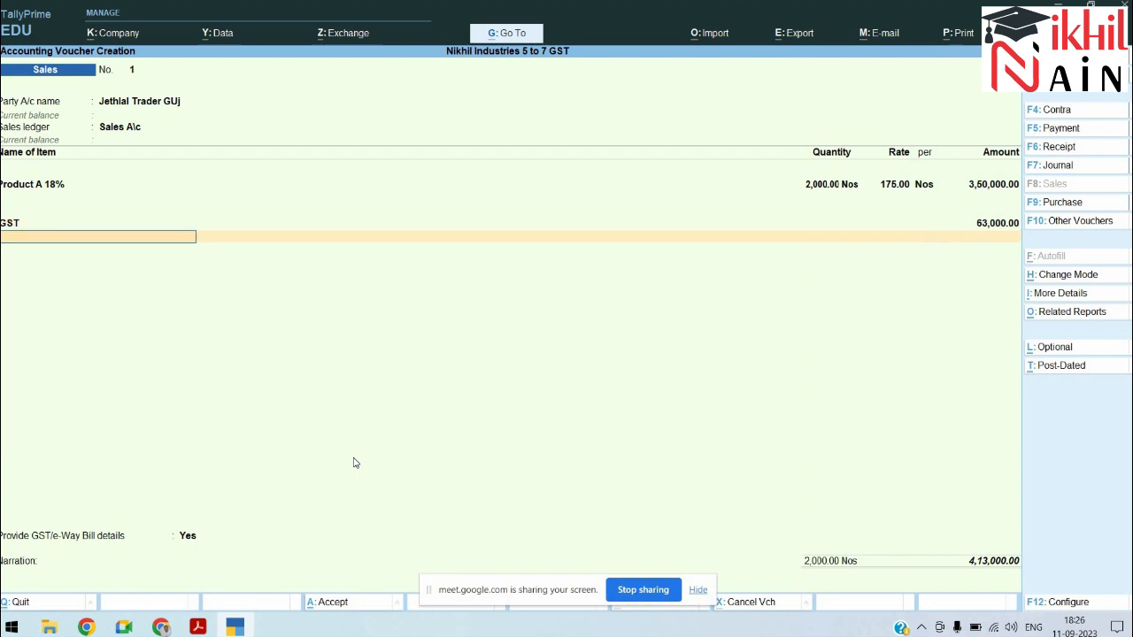
key(Return)
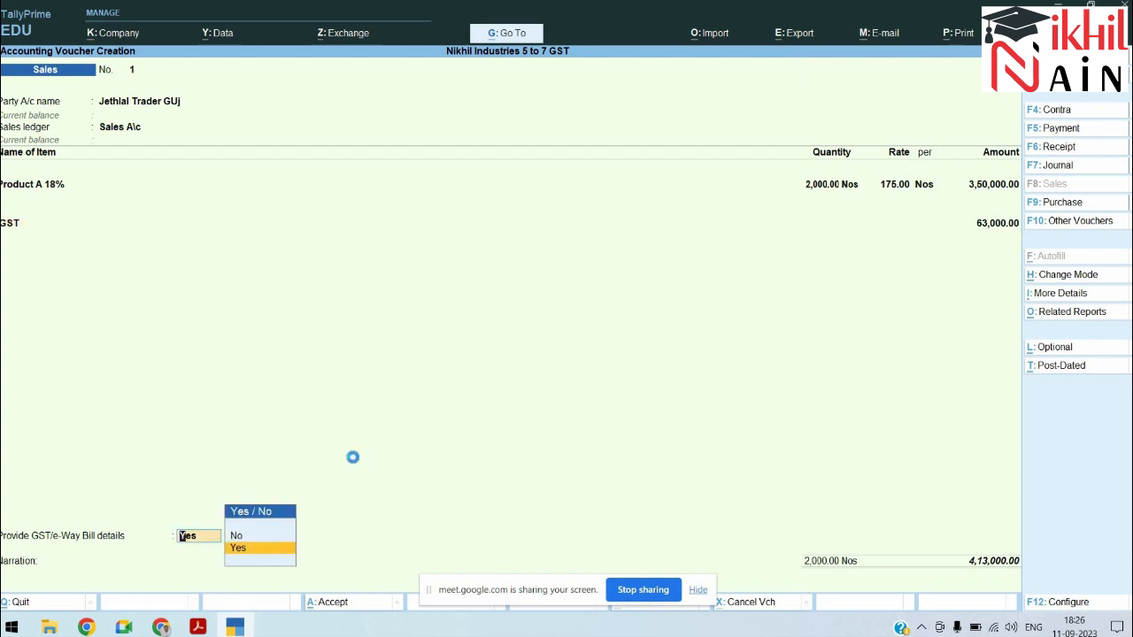
key(Return)
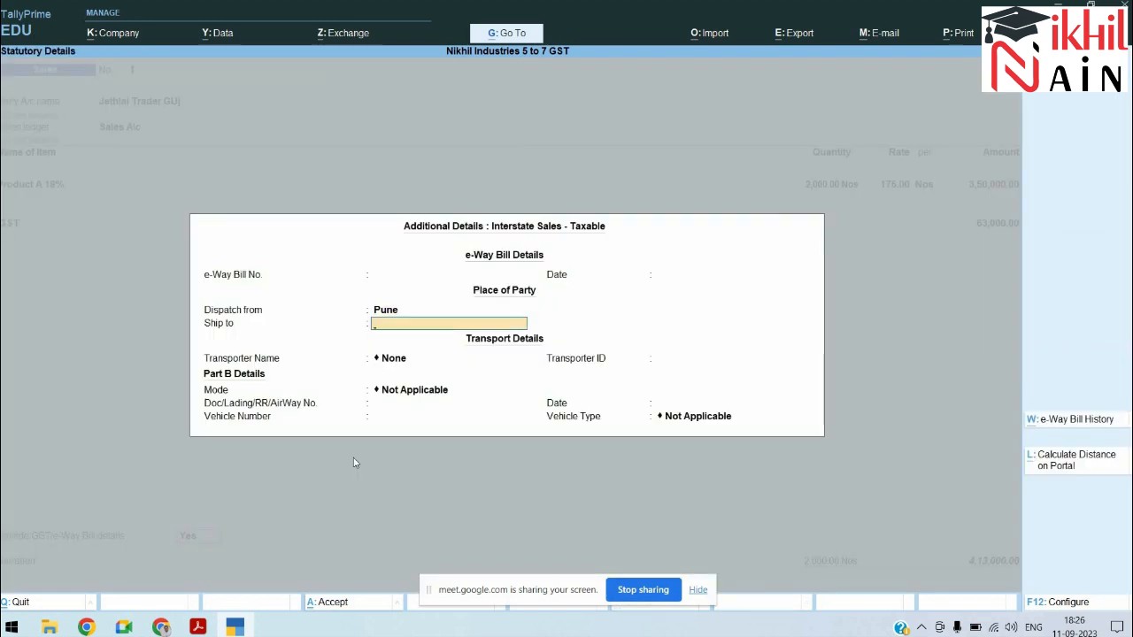
Step: Set dispatch from Mumbai, ship to SUrat, and transporter ID 74510
key(BackSpace)
text(Mumbai)
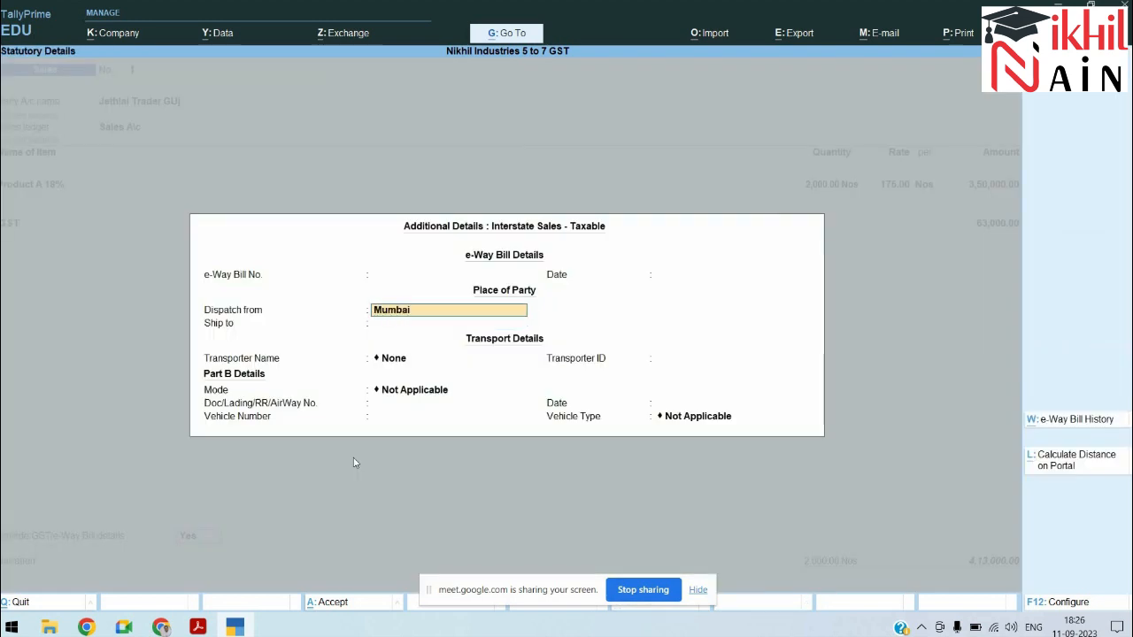
key(Return)
text(SUrat)
key(Return)
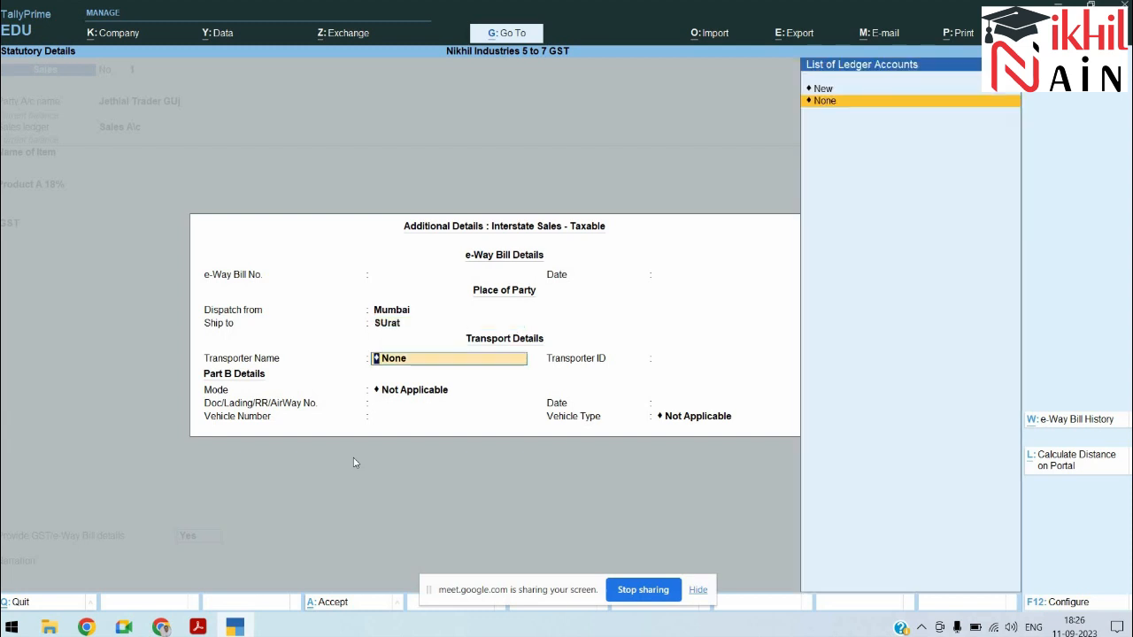
key(Return)
text(74510)
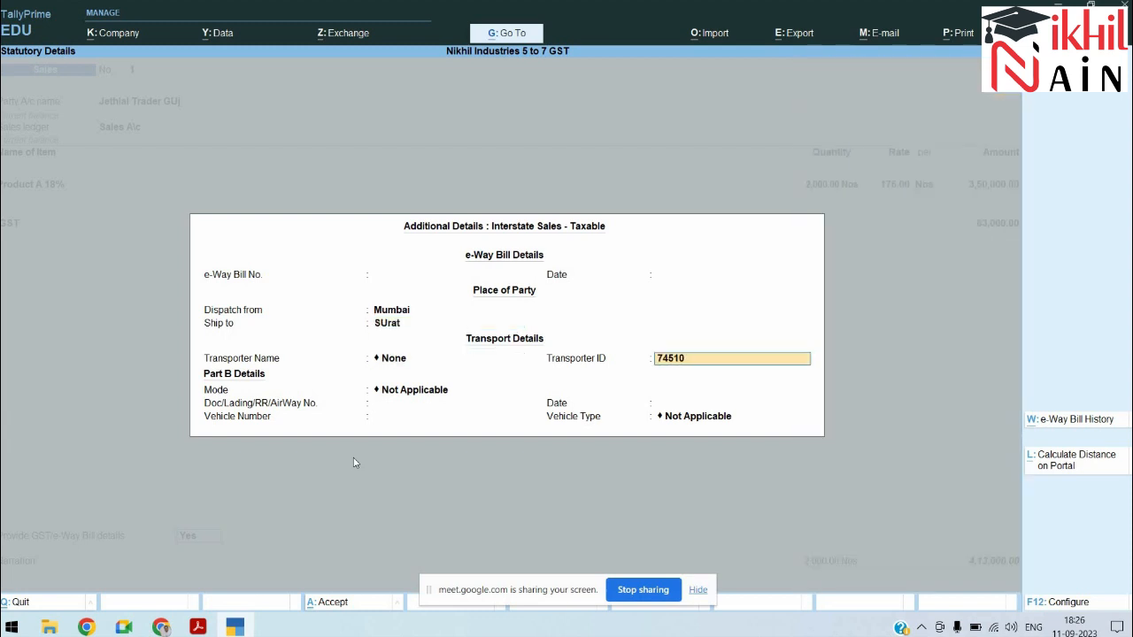
key(Return)
Step: Choose Road as transport mode, enter the vehicle number, and select Regular vehicle type
key(Down)
key(Return)
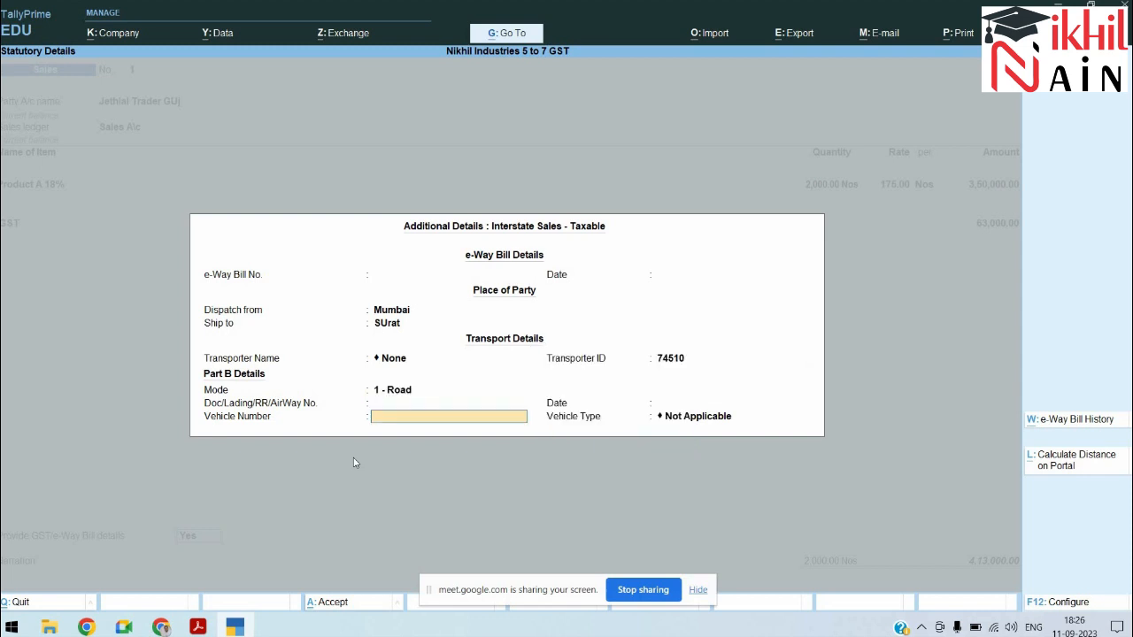
text(MH18AR5710)
key(Return)
key(Down)
key(Down)
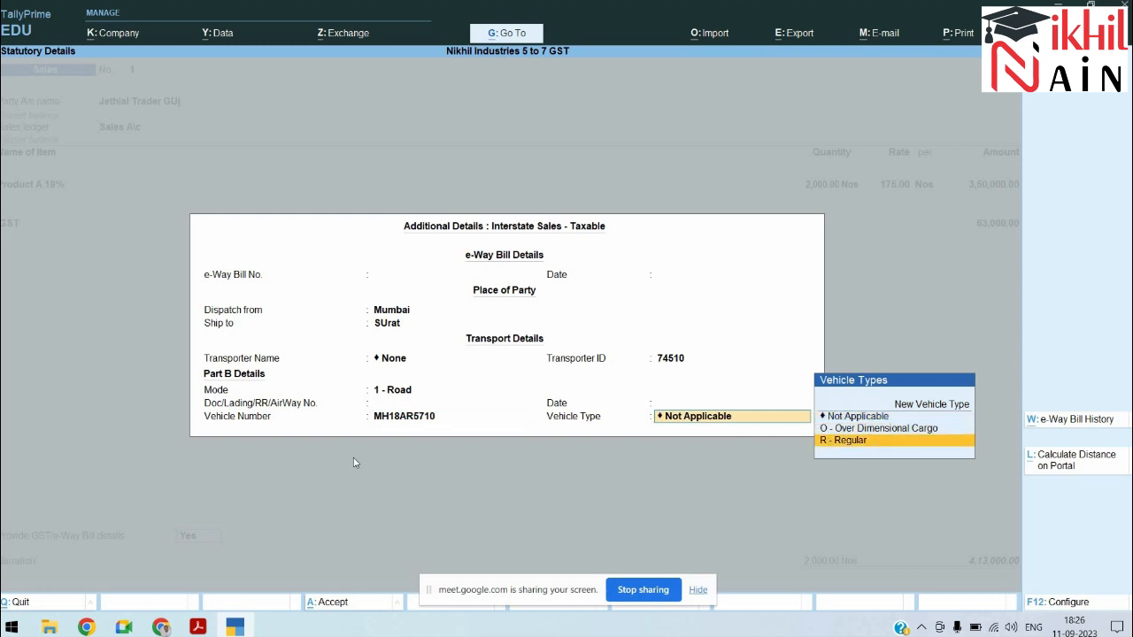
key(Up)
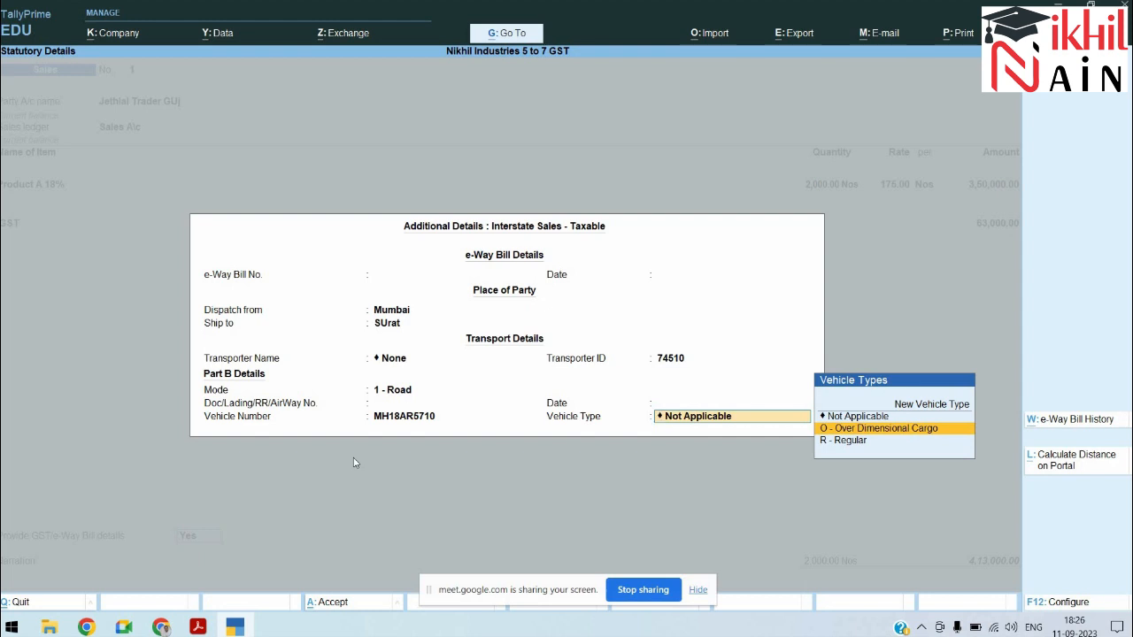
key(Down)
key(Return)
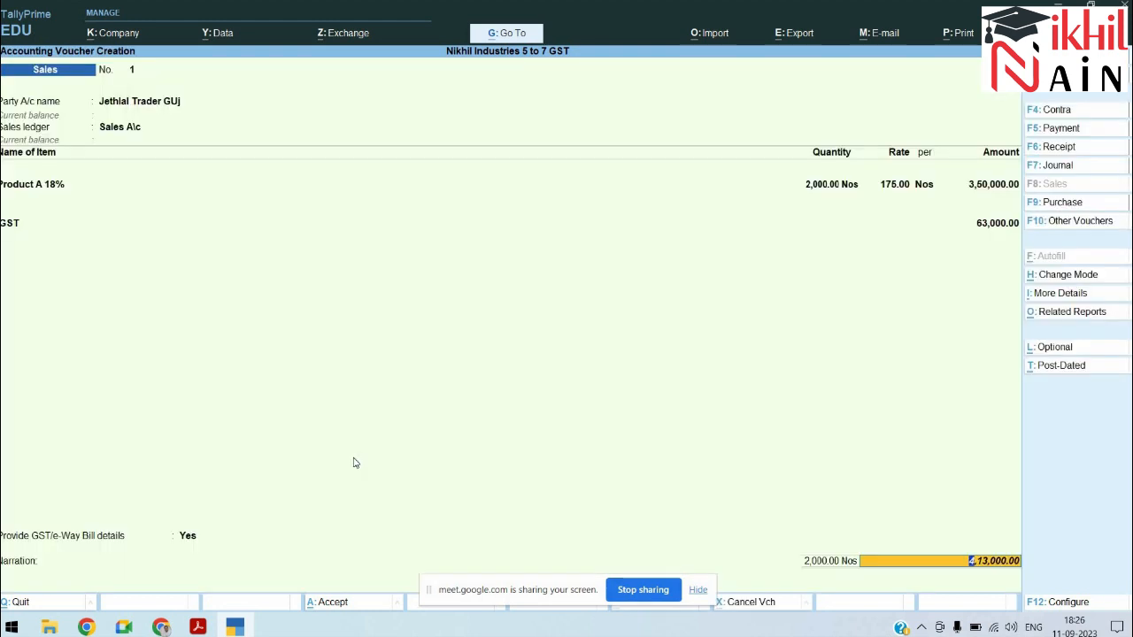
Step: Add a New Ref bill, narrate 'Being Goods Sold with Additional 18% GST', save, decline e-Way Bill generation
key(Return)
key(Return)
key(Return)
key(Return)
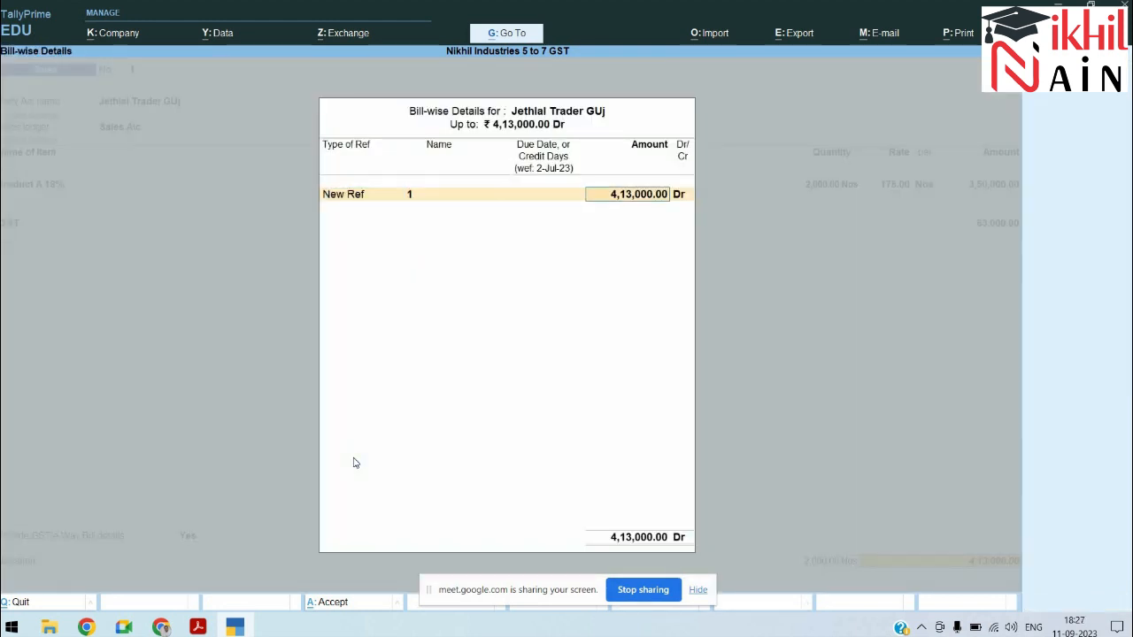
key(Return)
text(Being Goods)
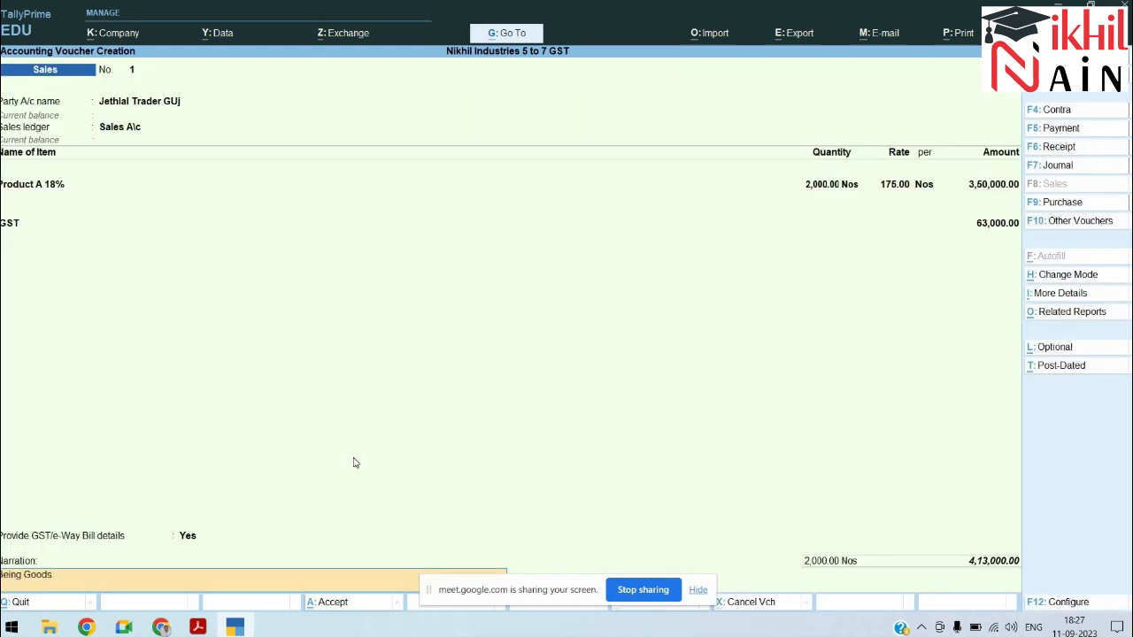
text( Sold wotyh A)
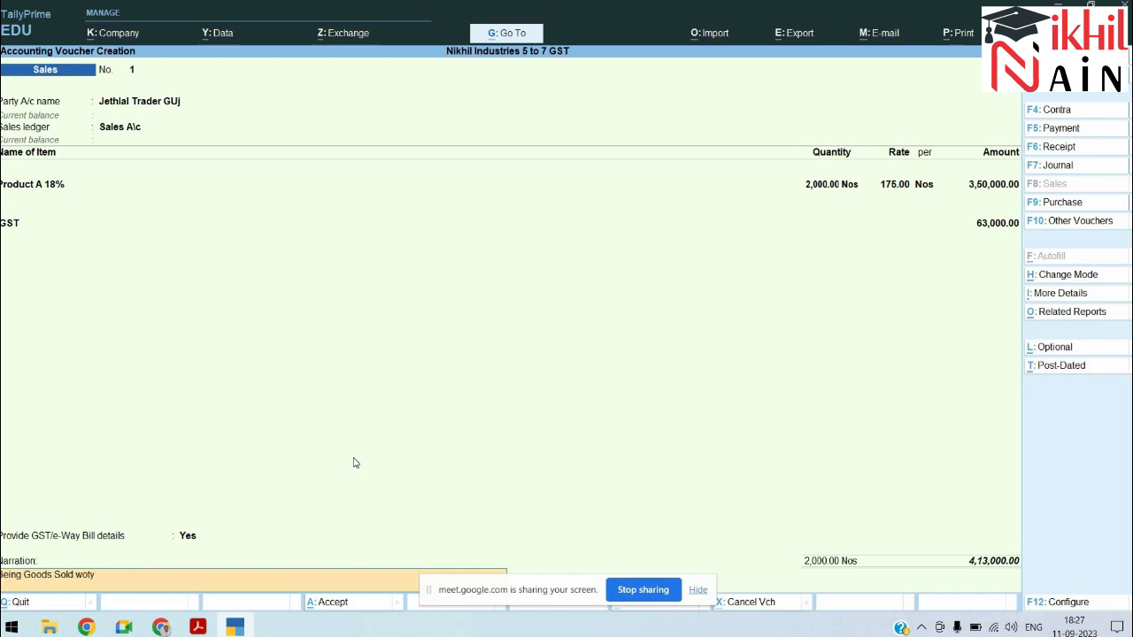
key(BackSpace)
key(BackSpace)
key(BackSpace)
key(BackSpace)
key(BackSpace)
key(BackSpace)
text(ith Additional 18% GST)
key(Return)
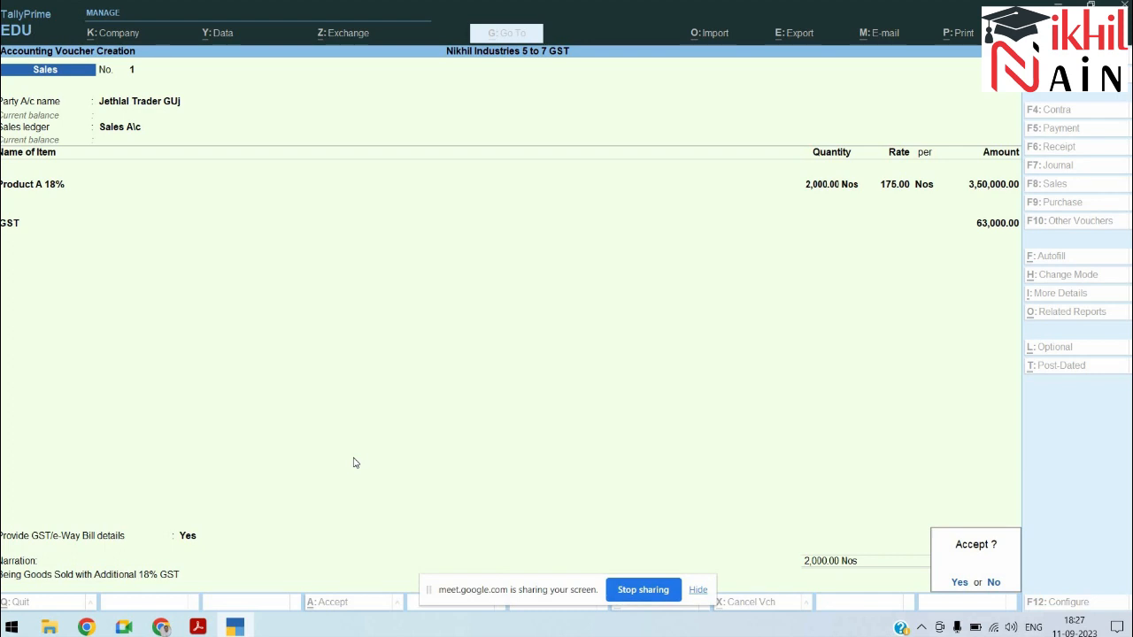
key(Return)
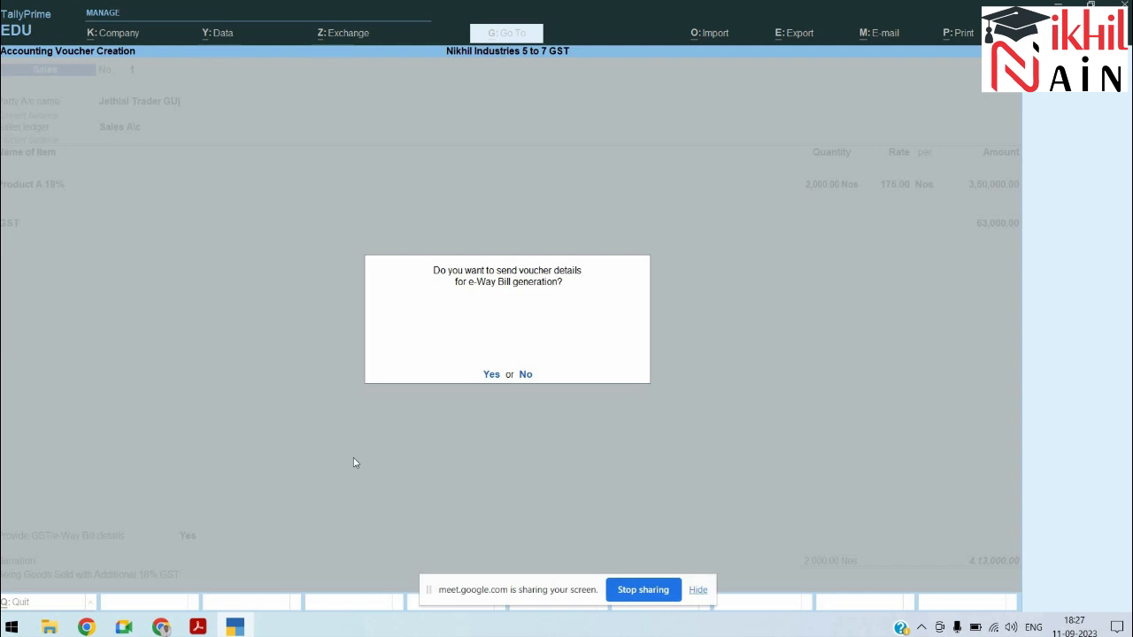
key(n)
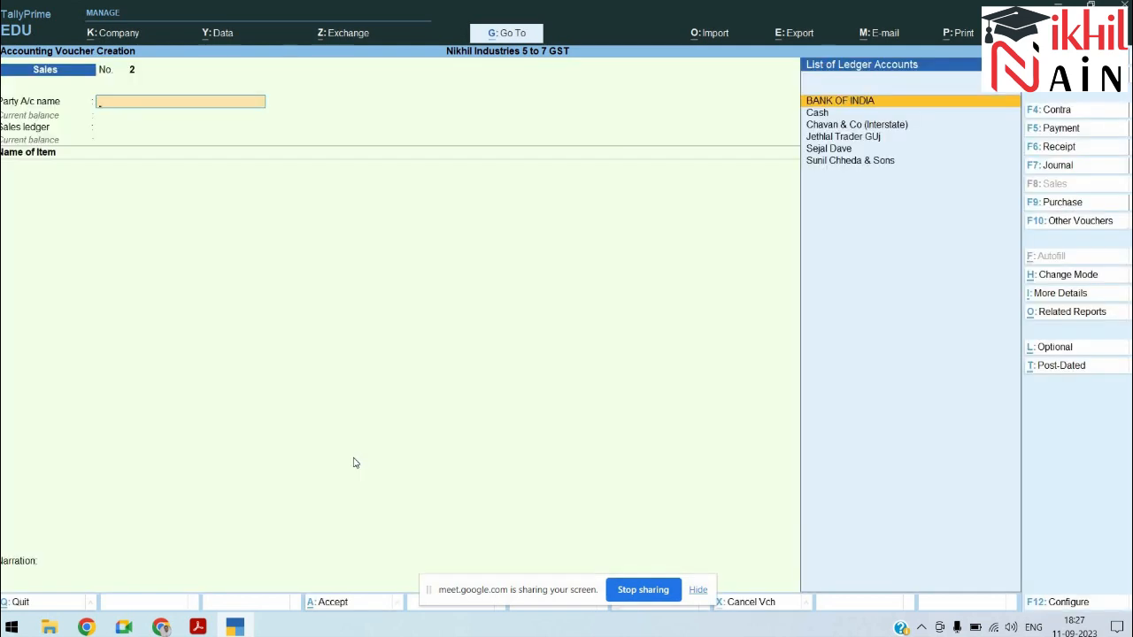
key(Page_Up)
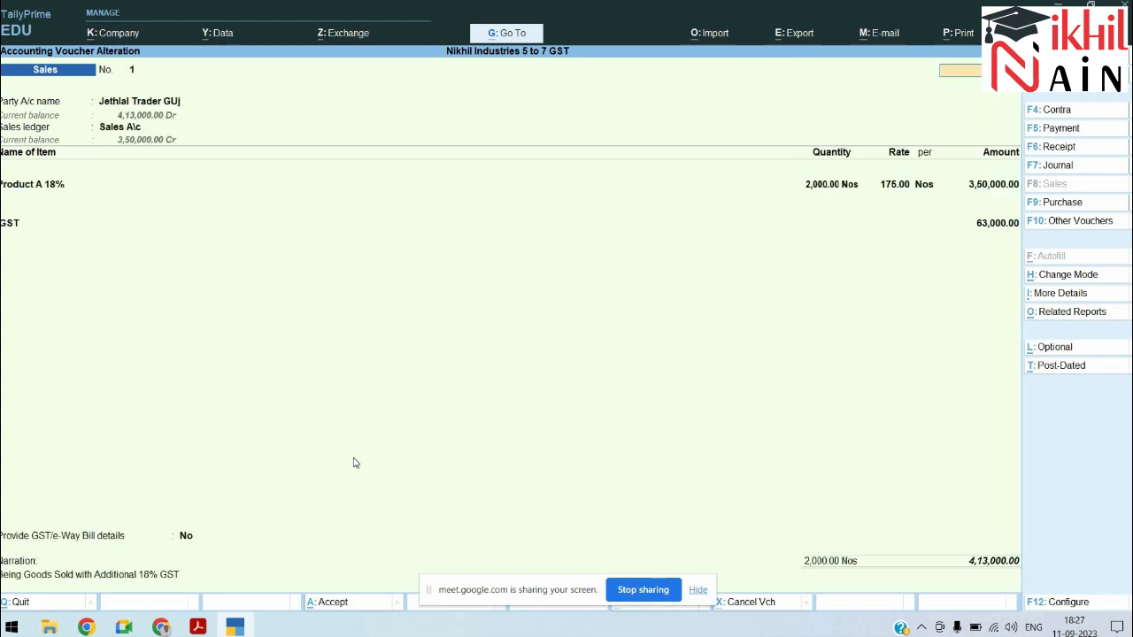
key(alt+p)
key(i)
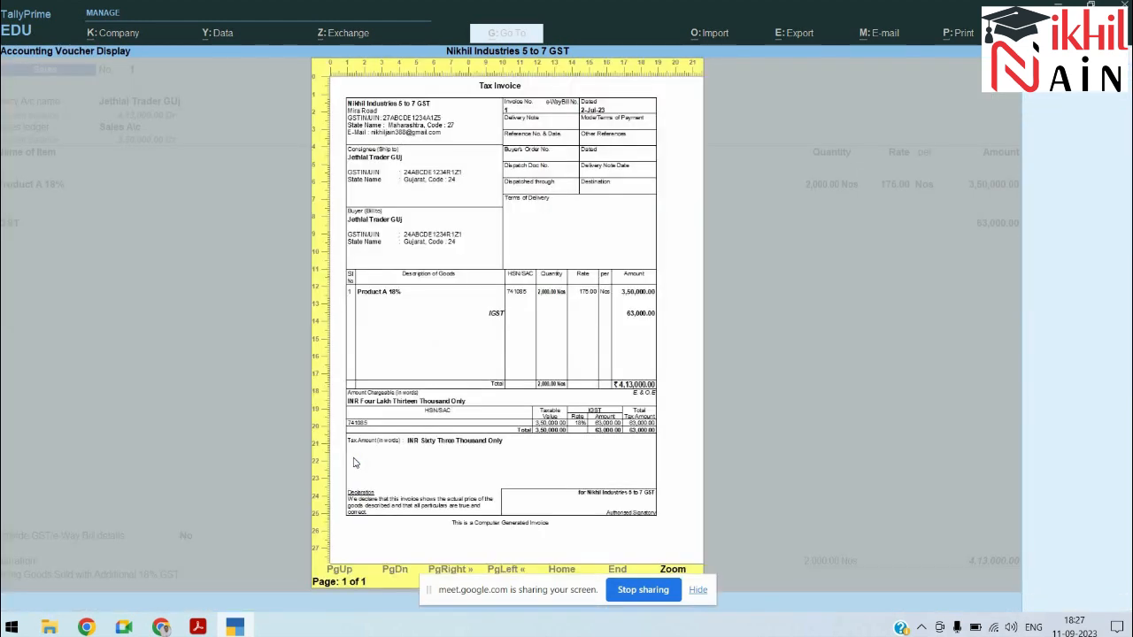
key(super+p)
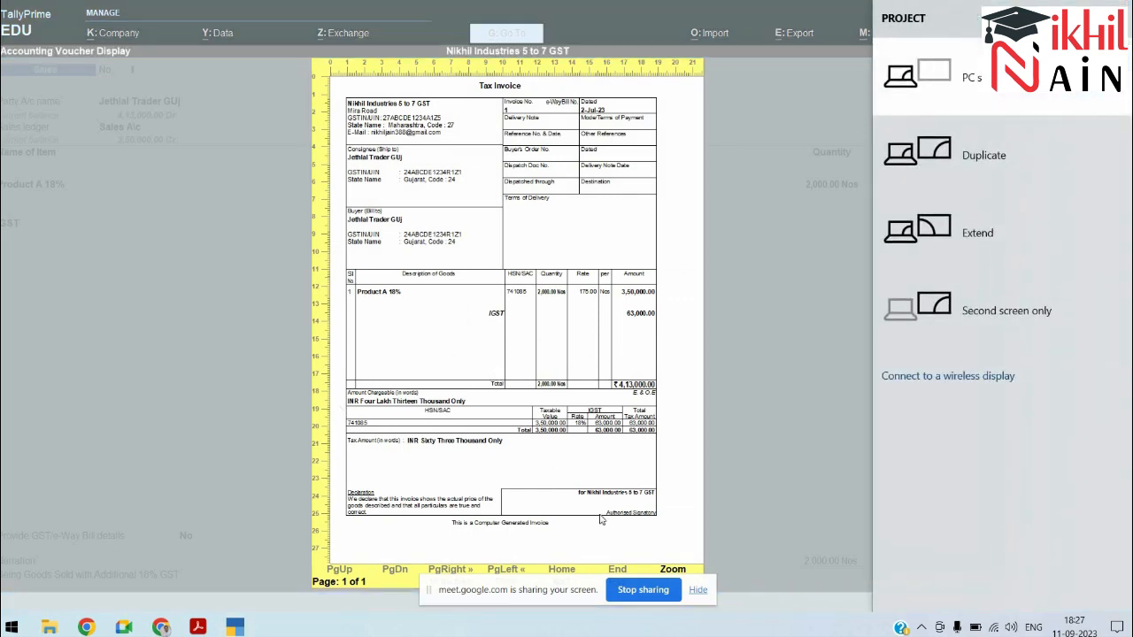
key(Escape)
click(690, 590)
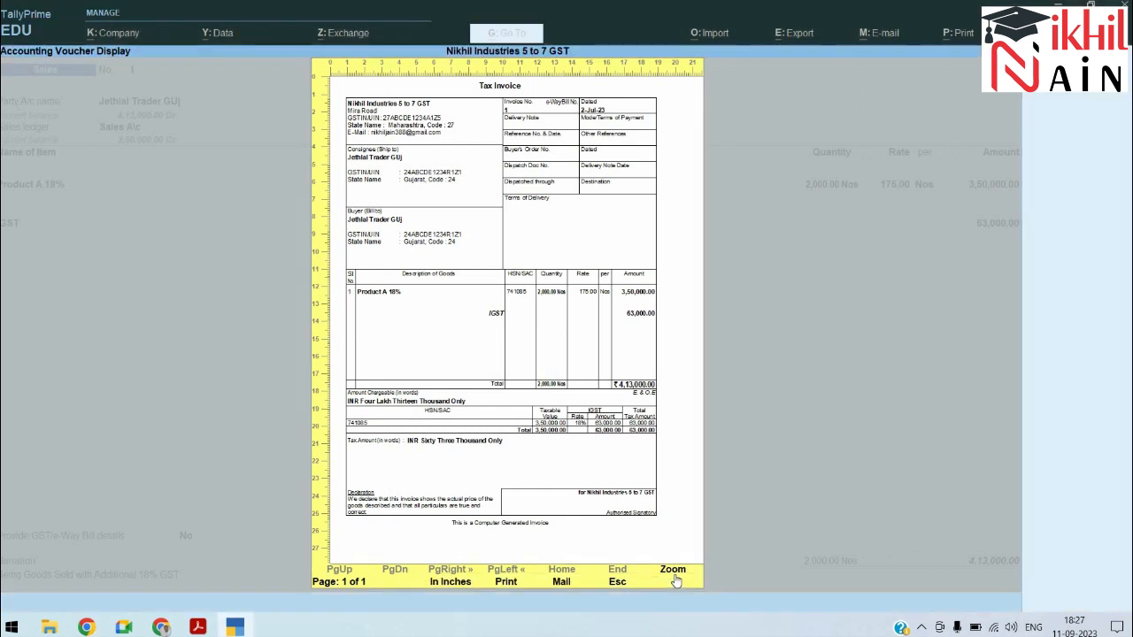
click(671, 569)
scroll(671, 567, down, 5)
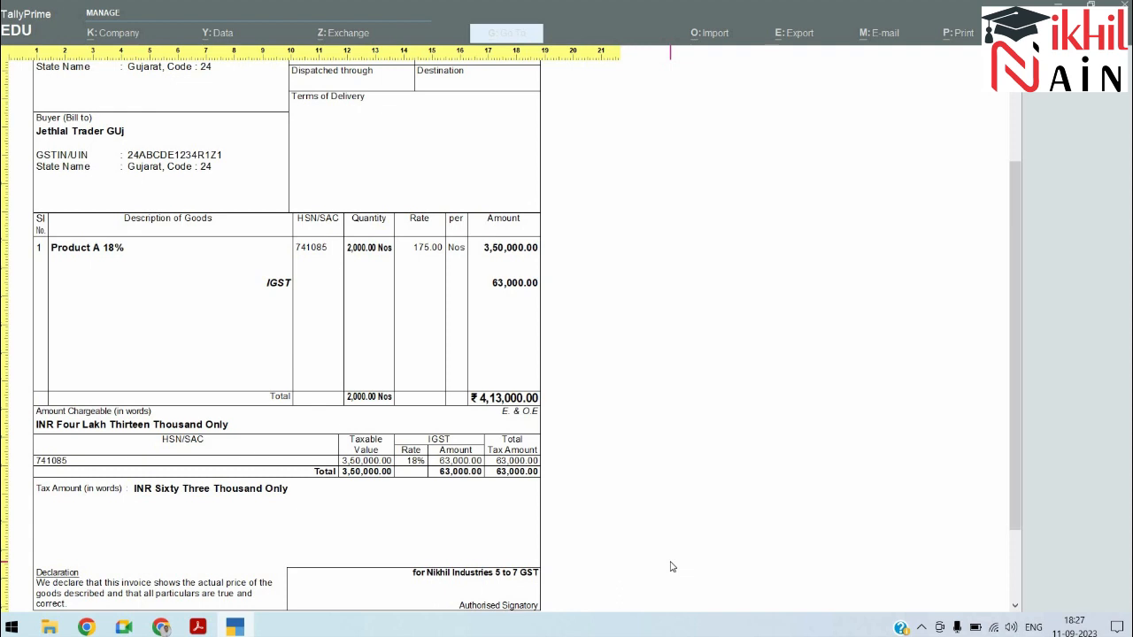
key(Escape)
key(Escape)
key(Escape)
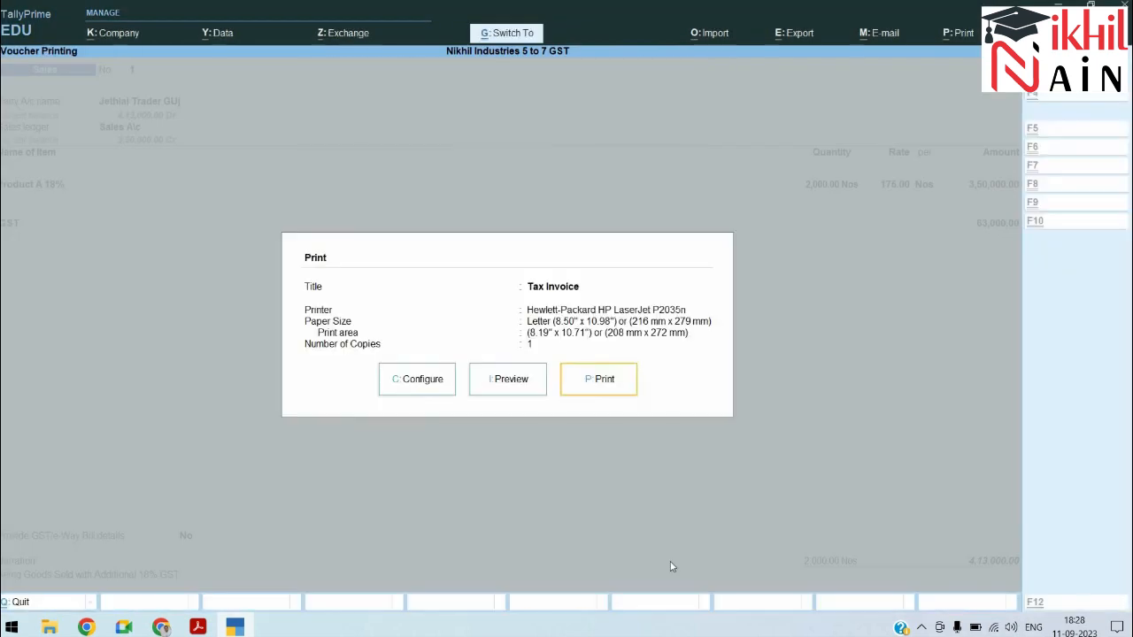
key(Escape)
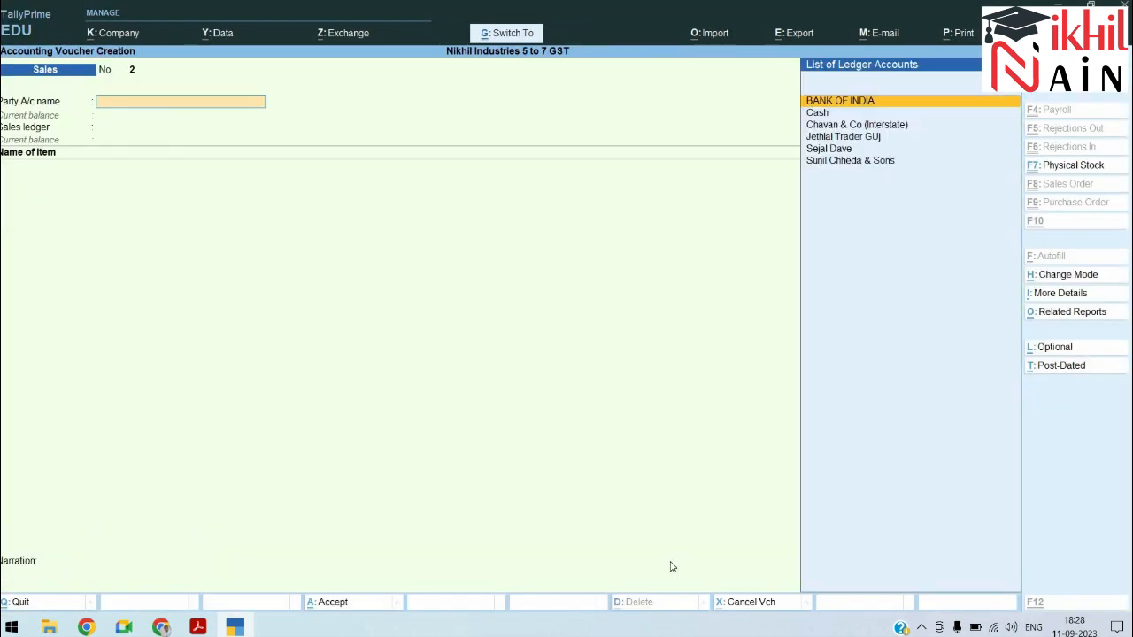
key(Escape)
key(alt+Tab)
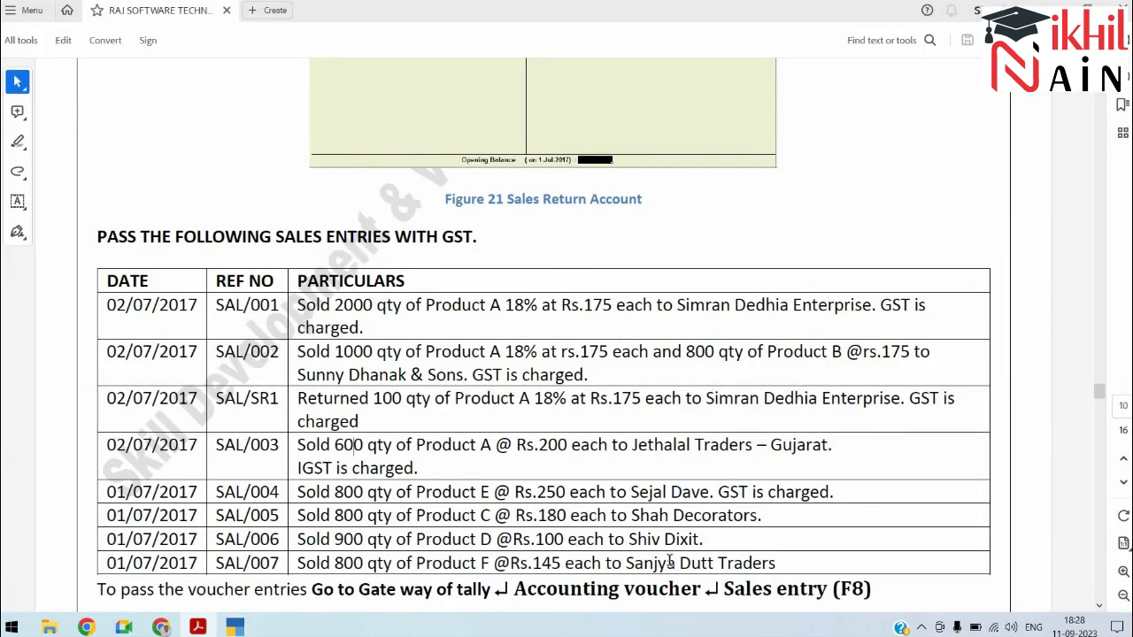
scroll(669, 561, down, 15)
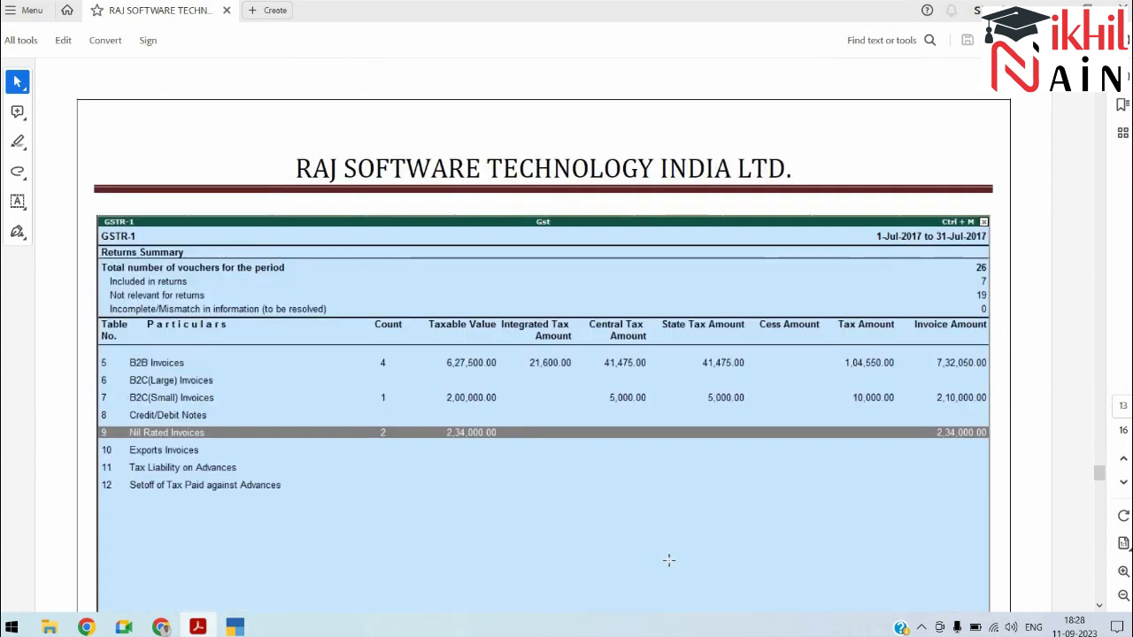
scroll(670, 561, down, 20)
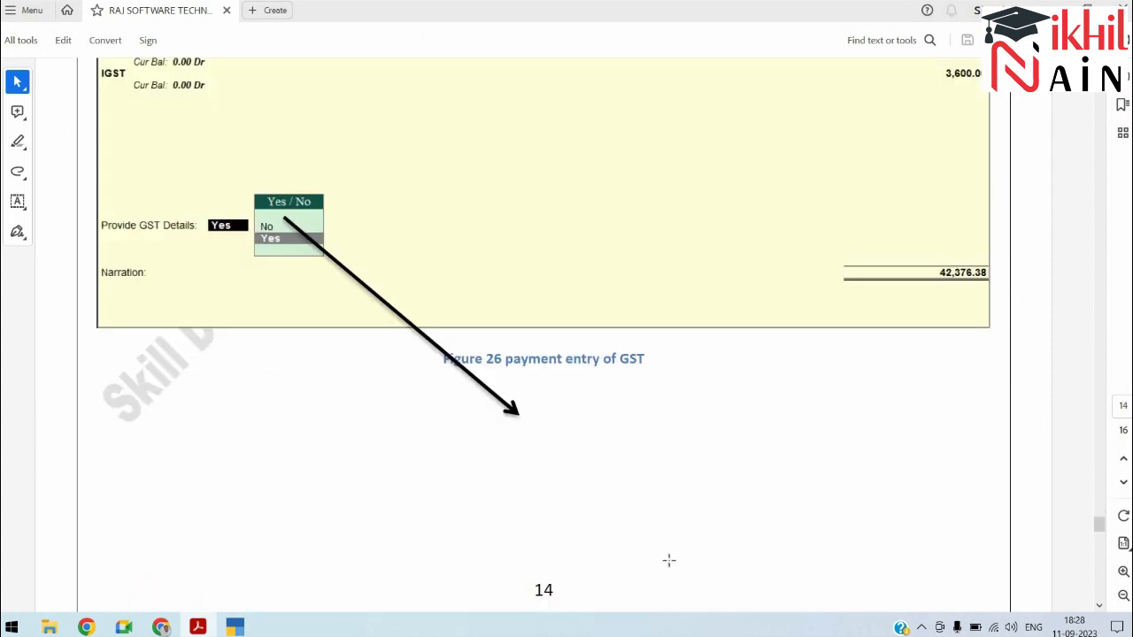
key(Down)
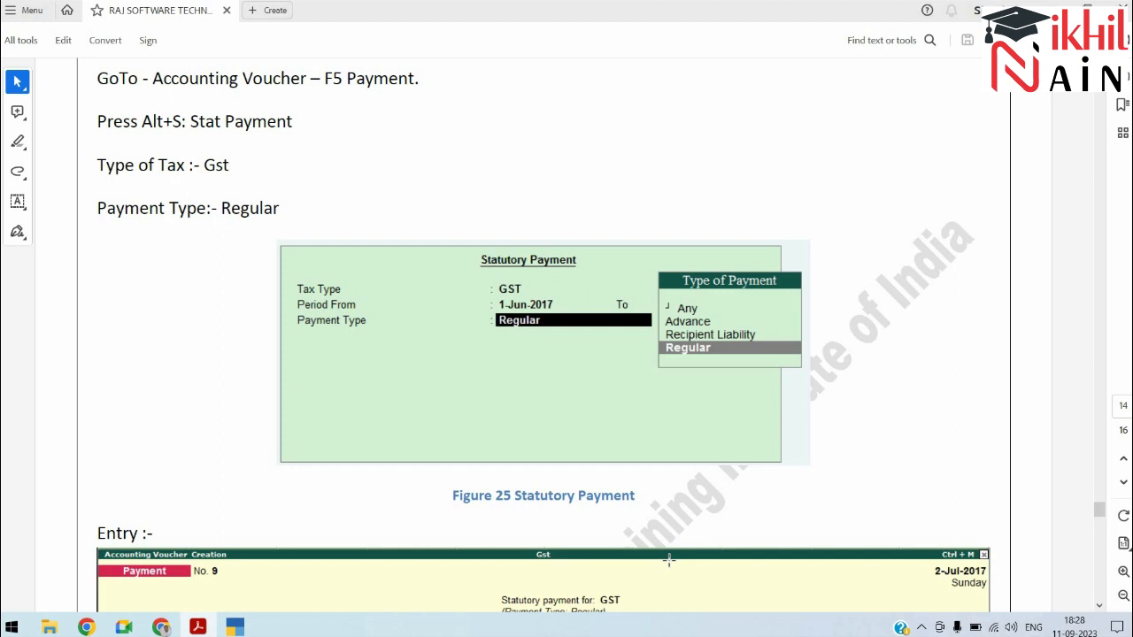
scroll(669, 560, down, 10)
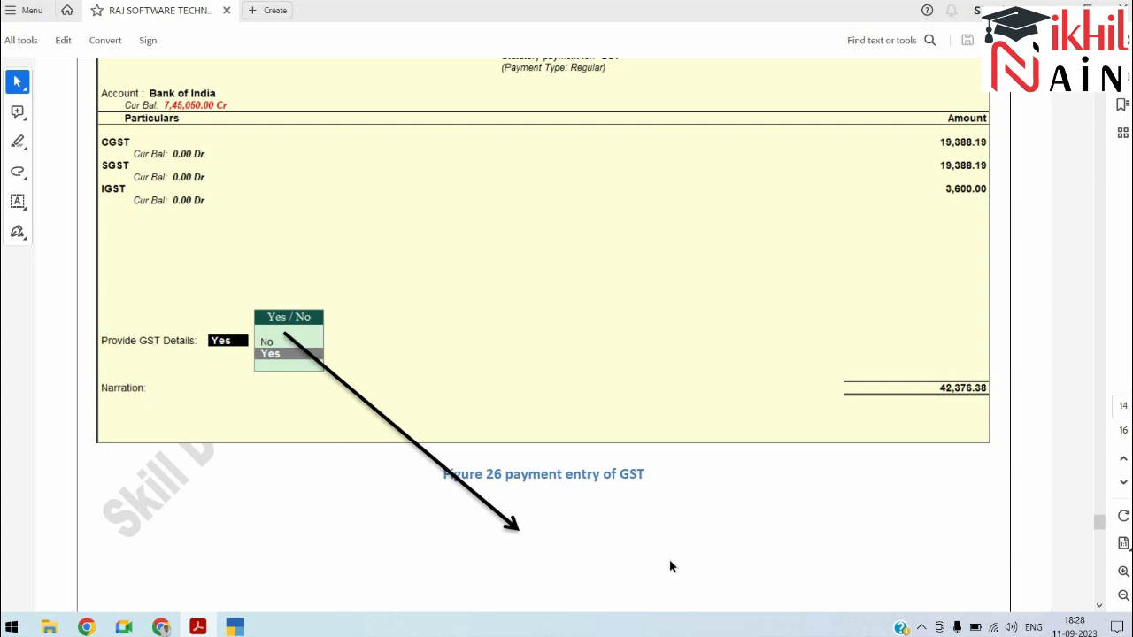
key(alt+Tab)
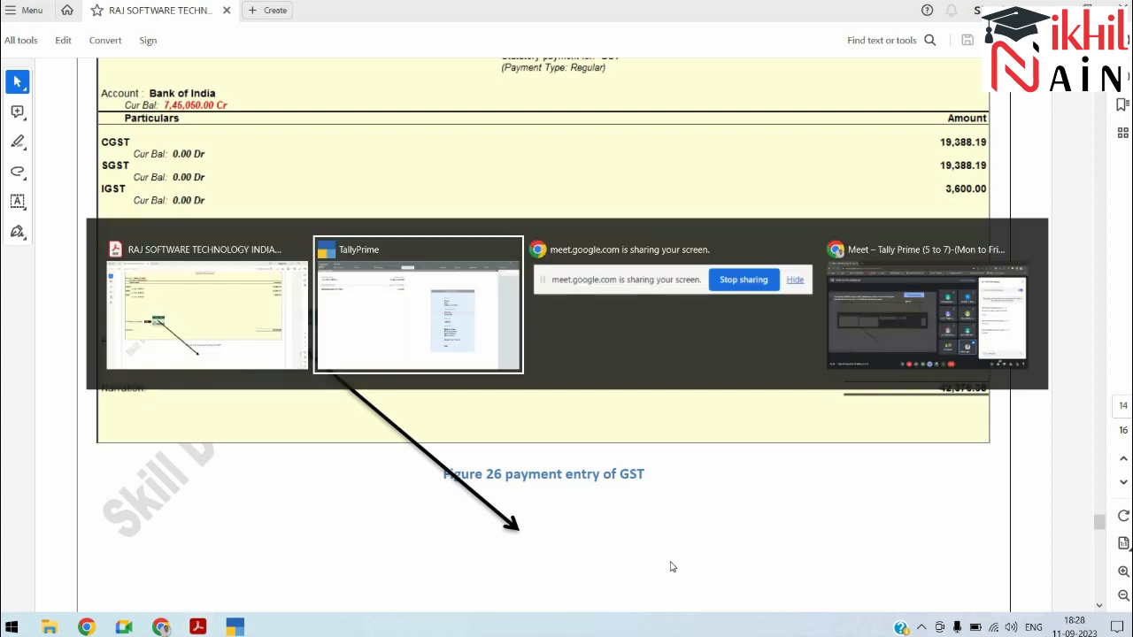
key(Return)
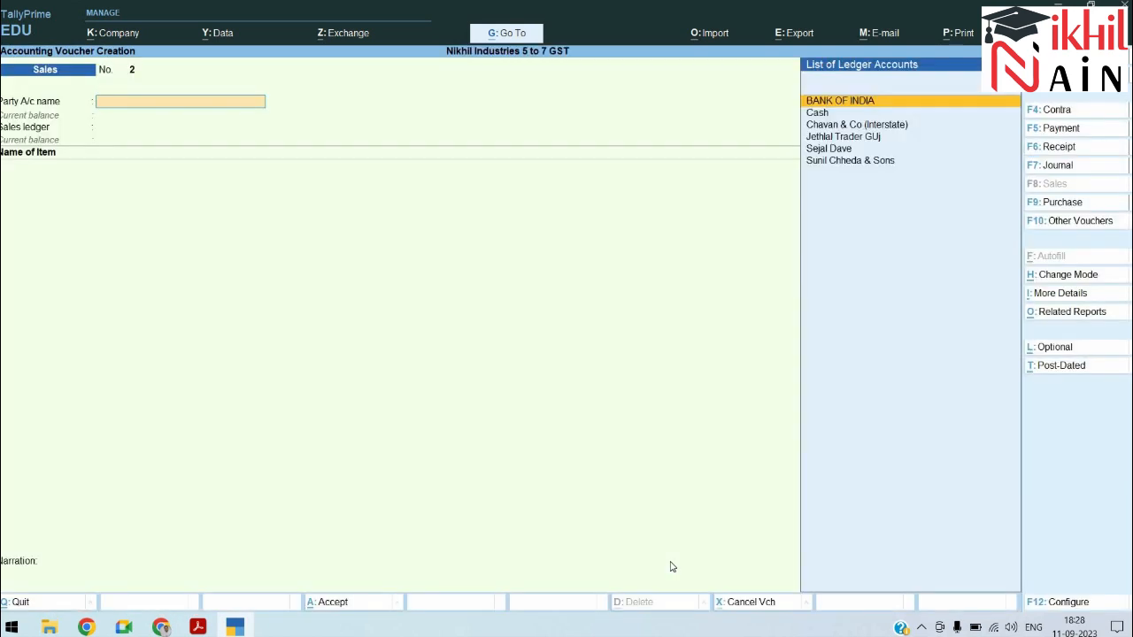
Step: Start a single-entry Payment voucher paid from BANK OF INDIA
key(F5)
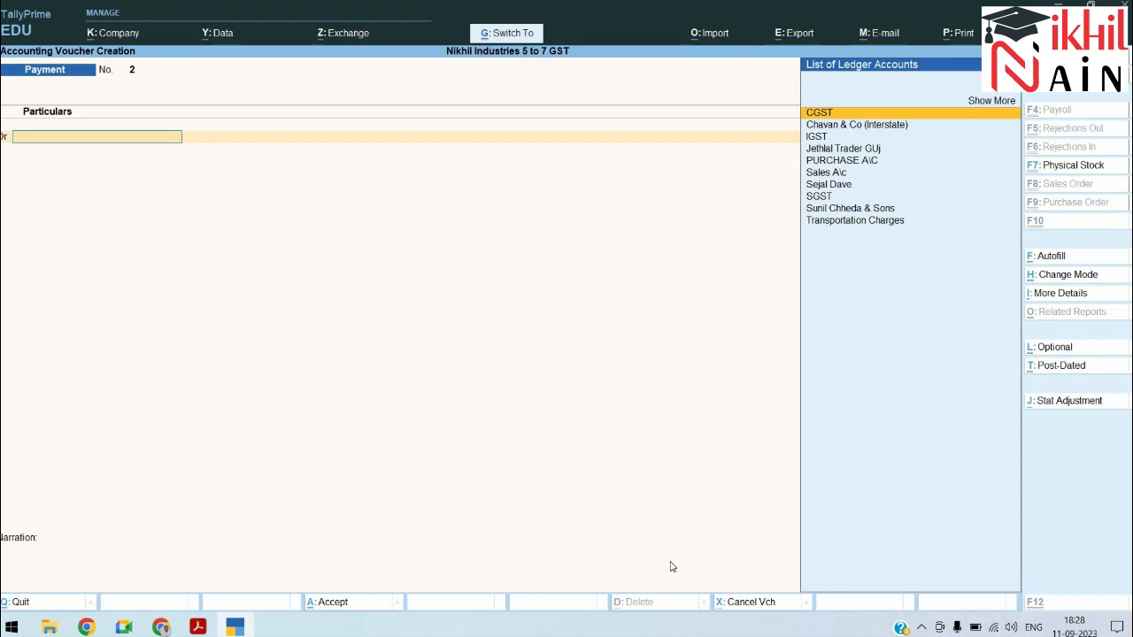
key(ctrl+h)
key(Down)
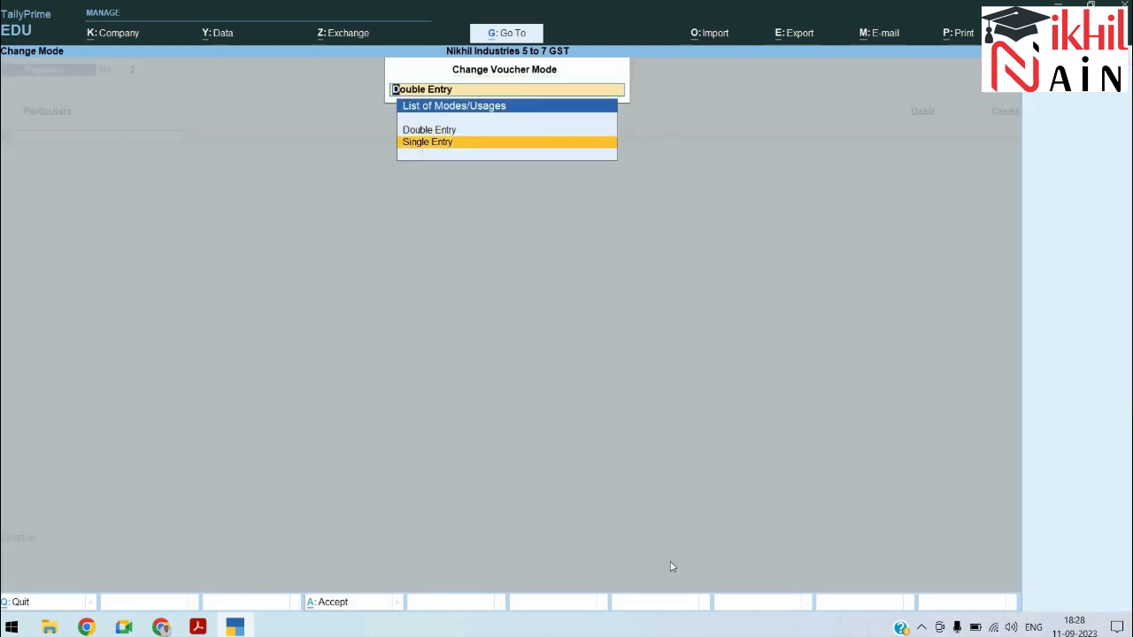
key(Return)
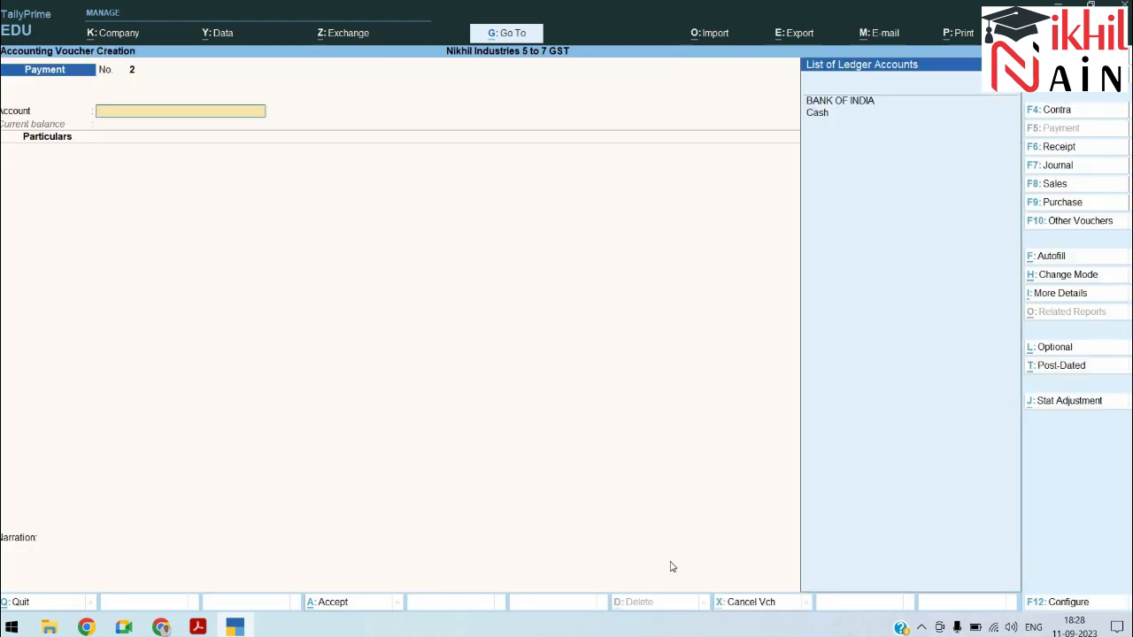
key(Return)
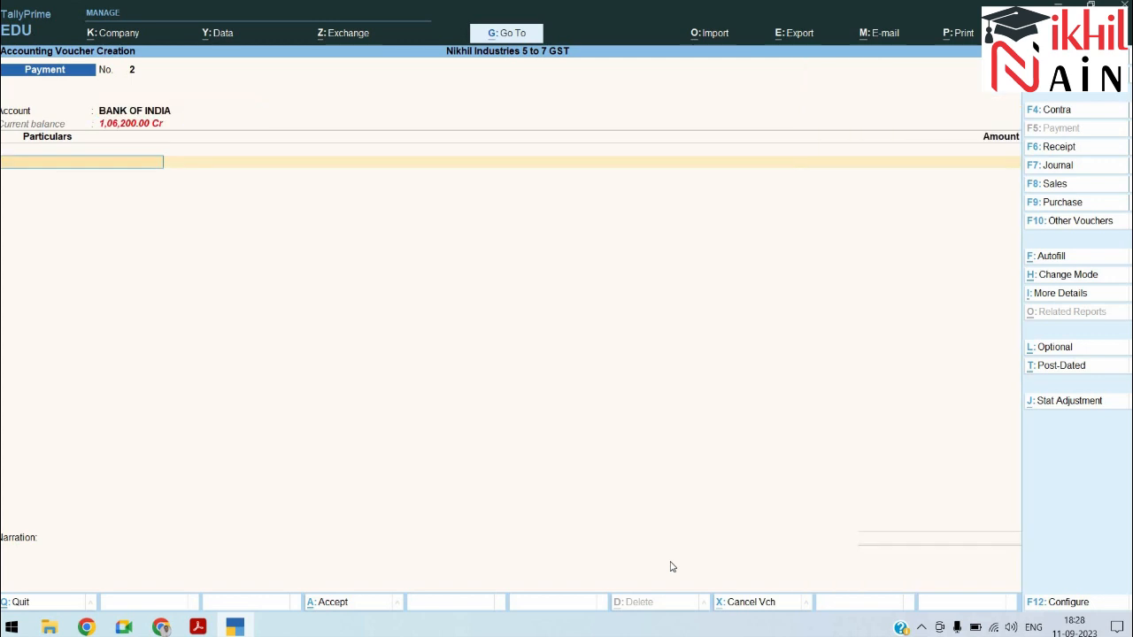
Step: Replace the initial CGST 9,000 line with IGST, entering 59400 as the amount
text(cg)
key(Return)
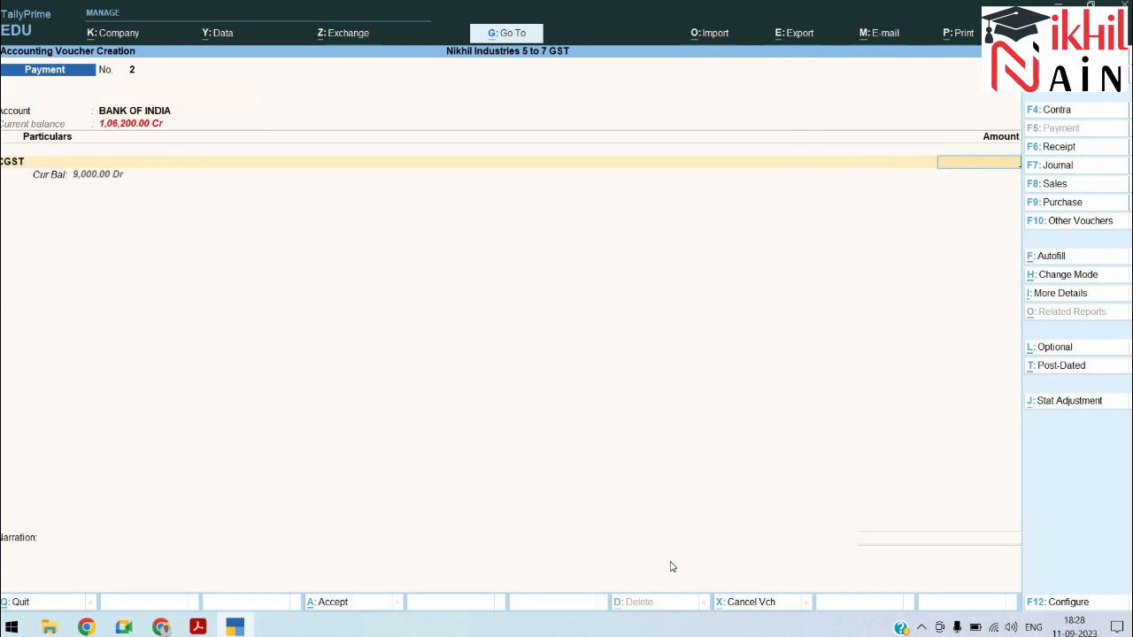
text(9000)
key(Return)
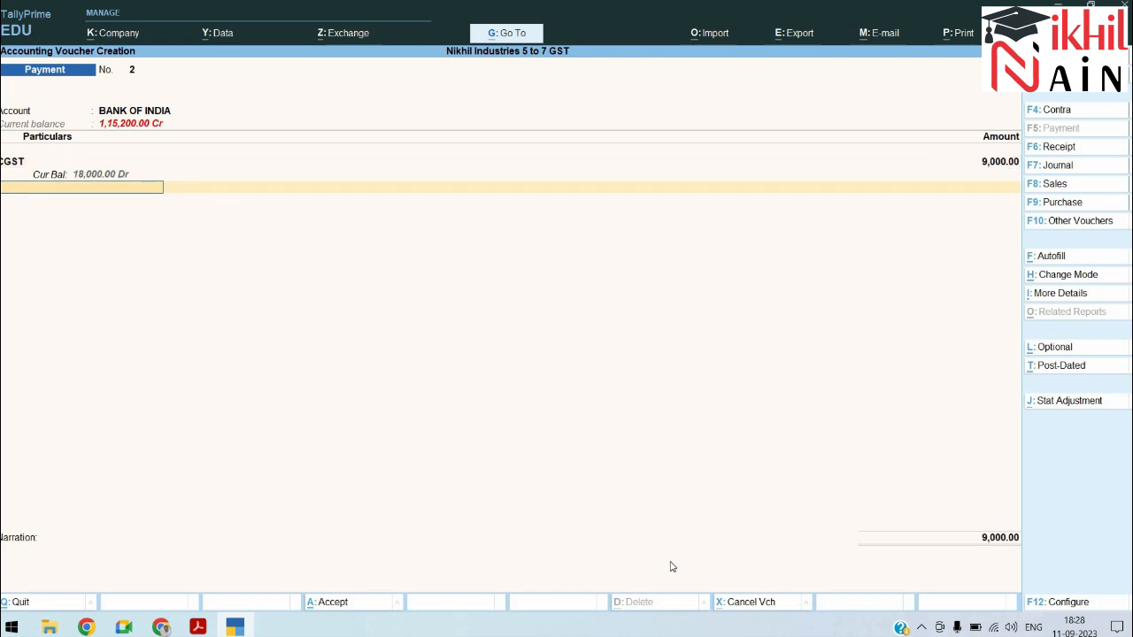
key(BackSpace)
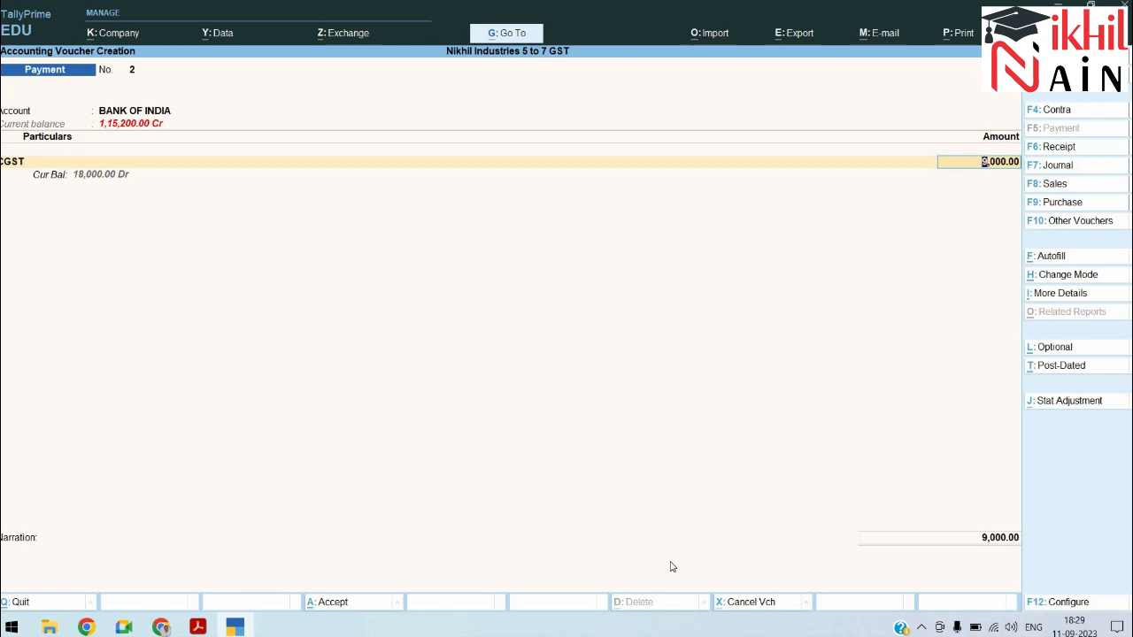
key(BackSpace)
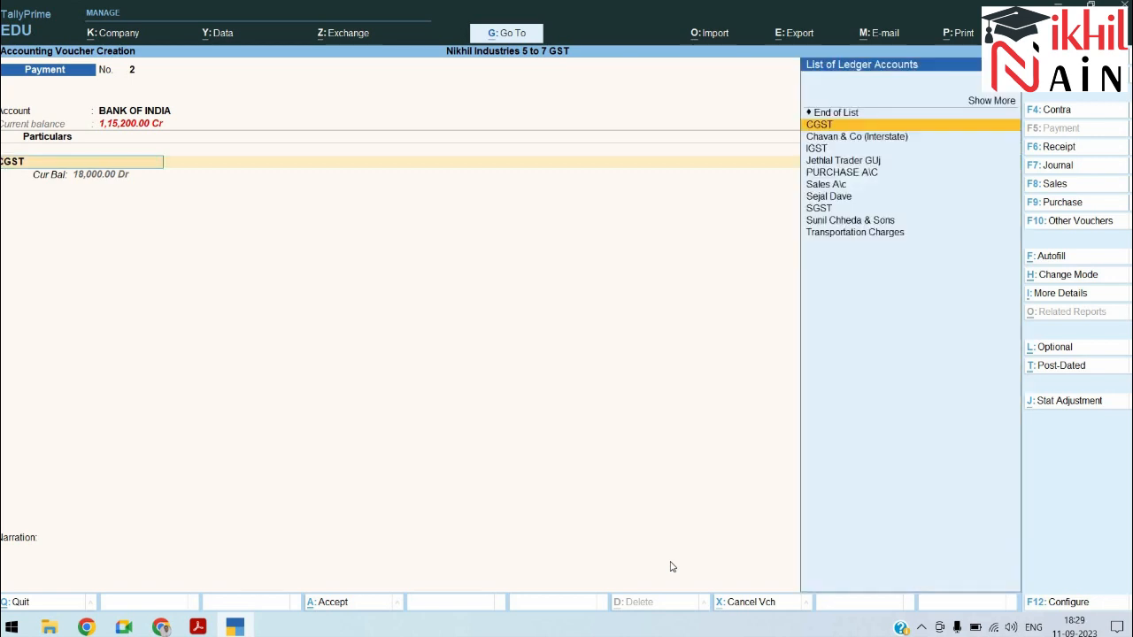
key(Down)
key(Down)
key(Return)
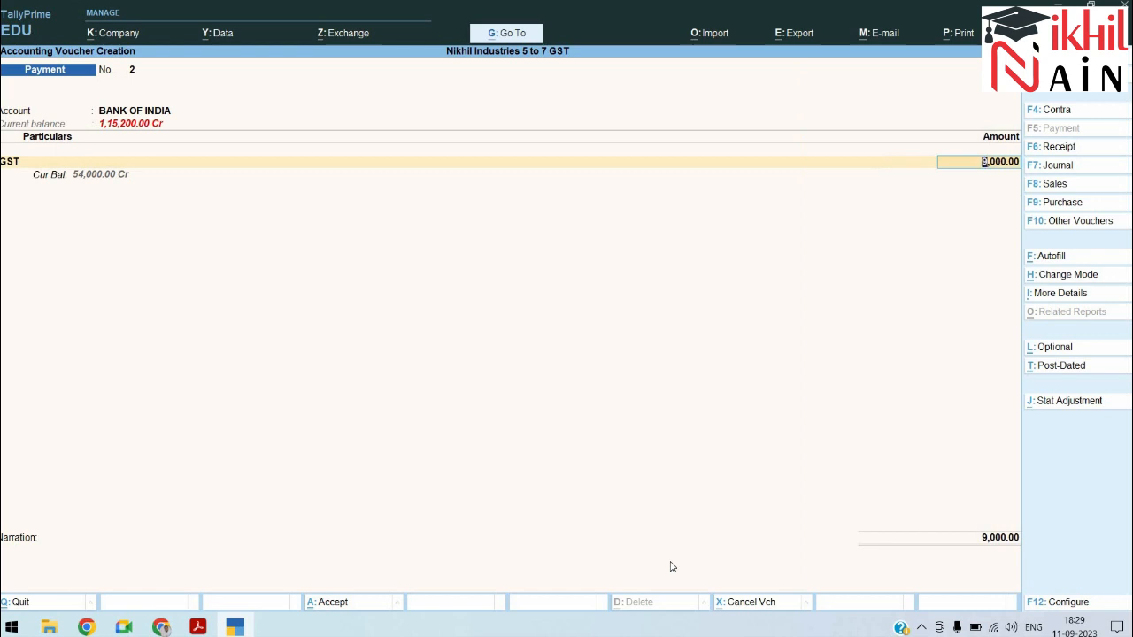
text(5400)
key(Return)
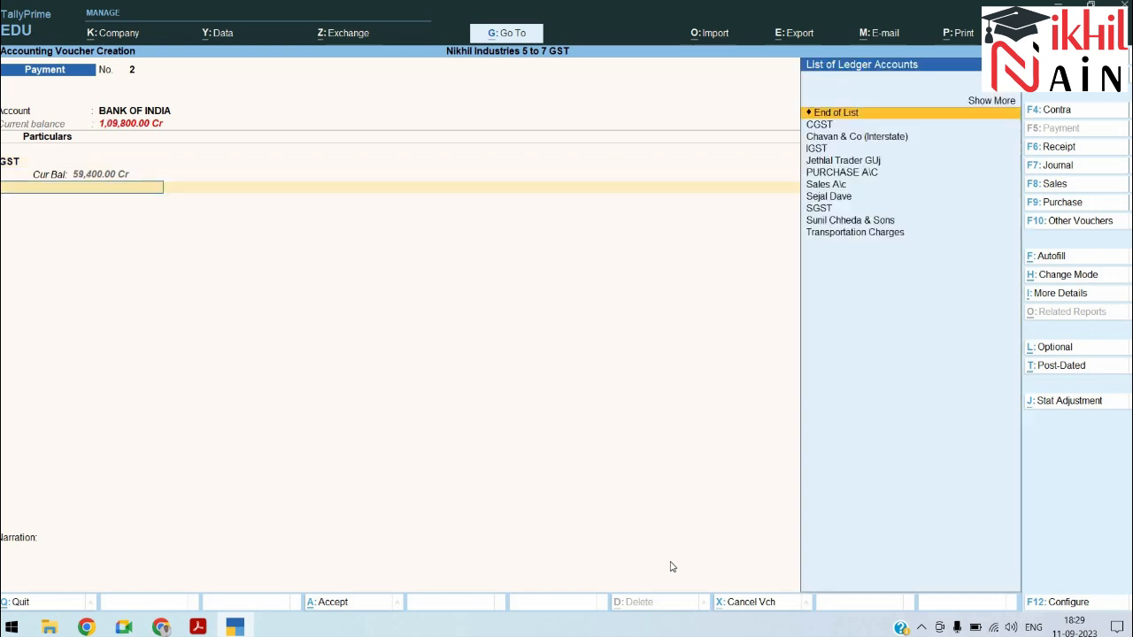
key(BackSpace)
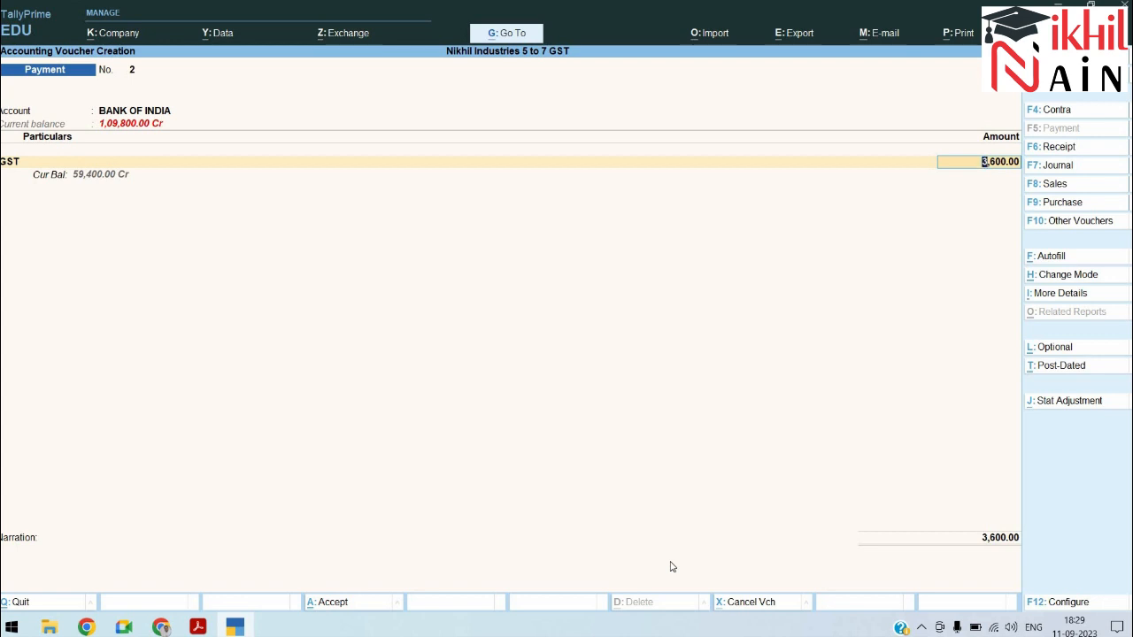
key(ctrl)
text(59400)
key(Return)
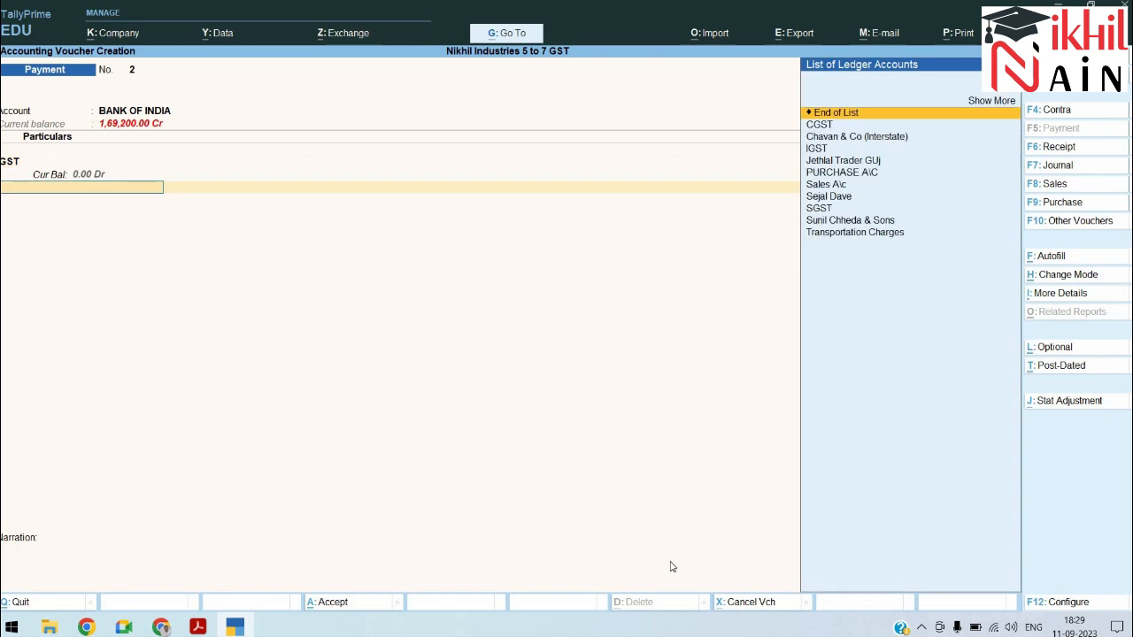
key(Return)
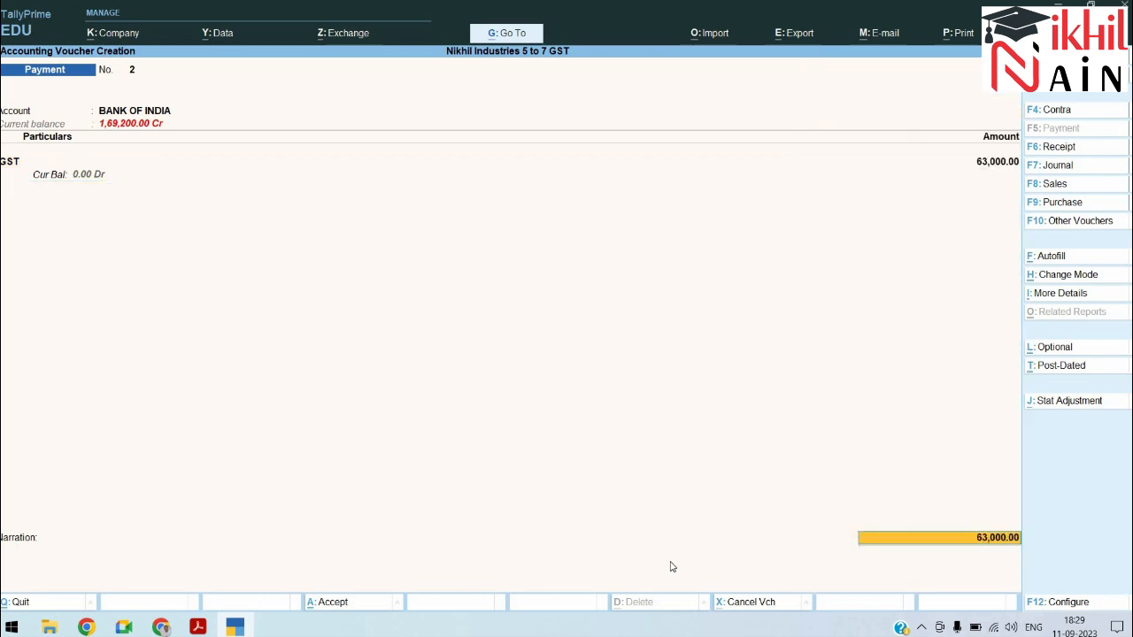
Step: Set the GST stat adjustment nature of payment to Not Applicable and exit to the Gateway
key(alt+j)
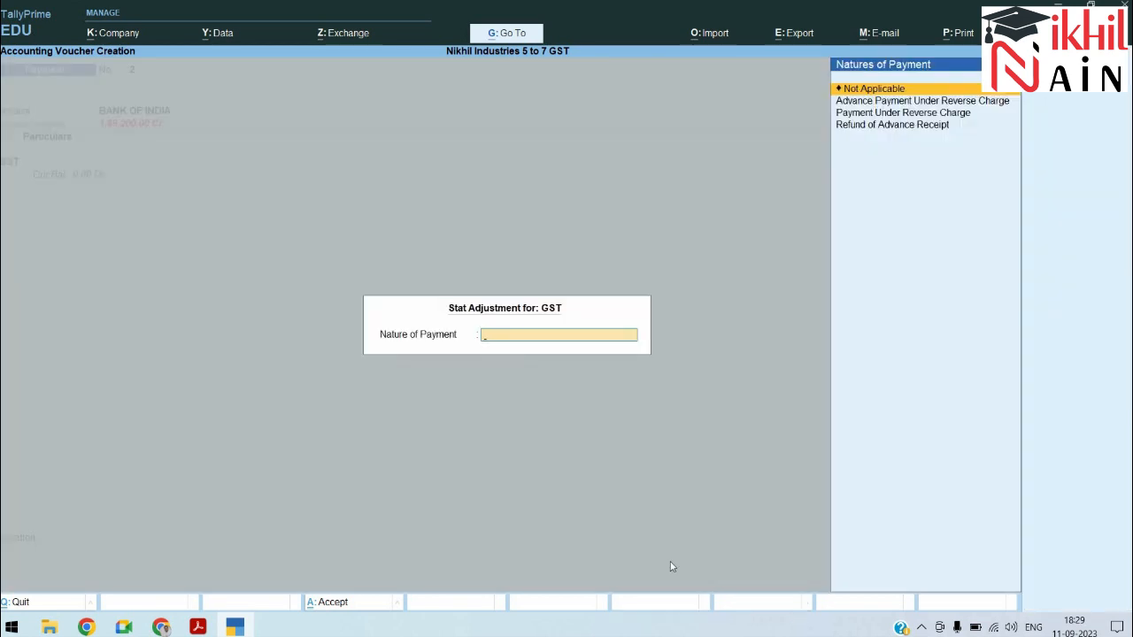
key(Down)
key(Down)
key(Down)
key(Up)
key(Up)
key(Up)
key(Return)
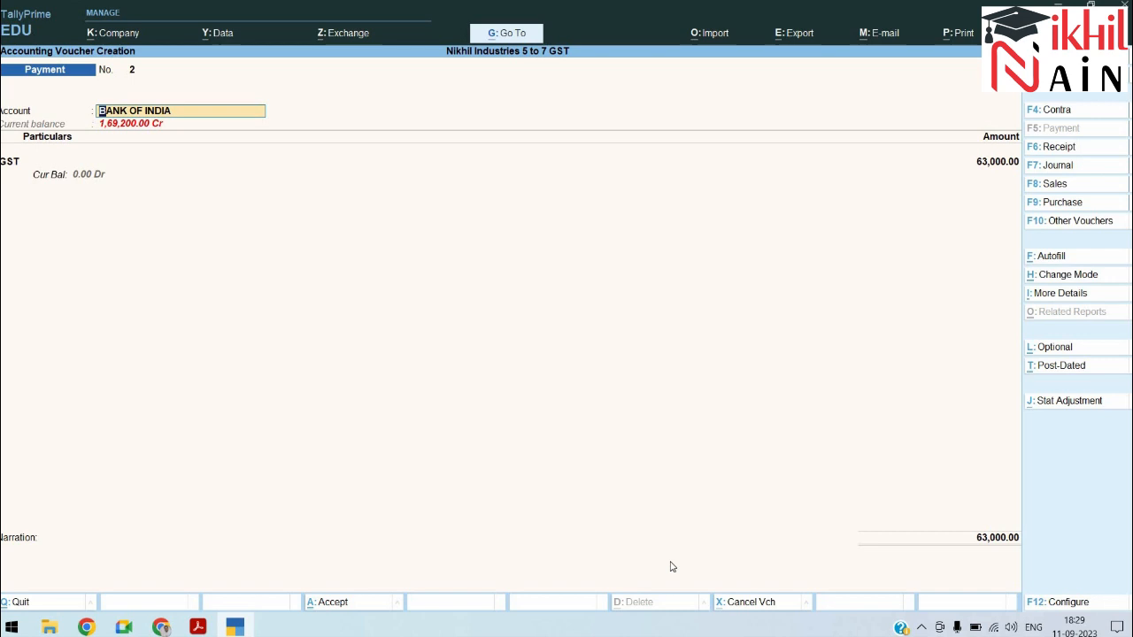
key(Escape)
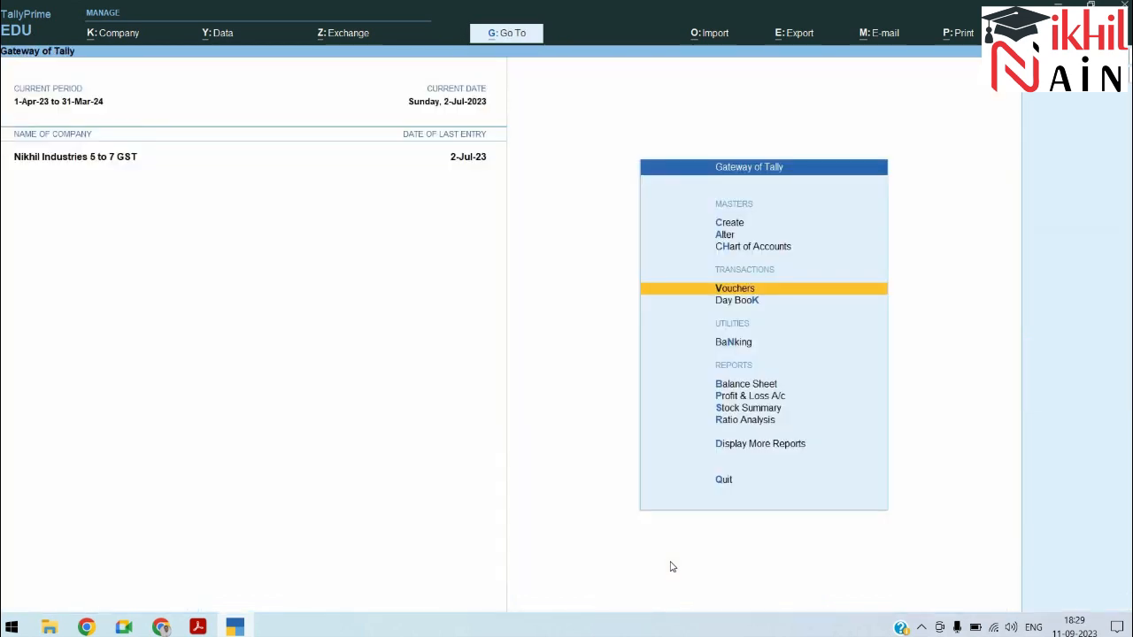
key(b)
key(Down)
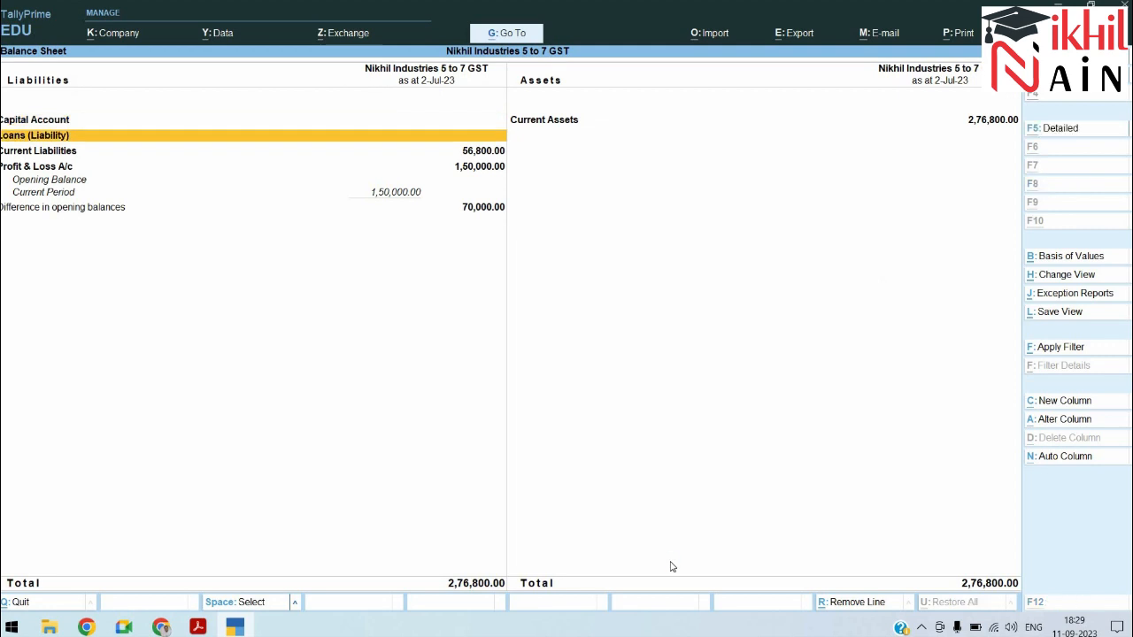
key(alt+F5)
key(Down)
key(Down)
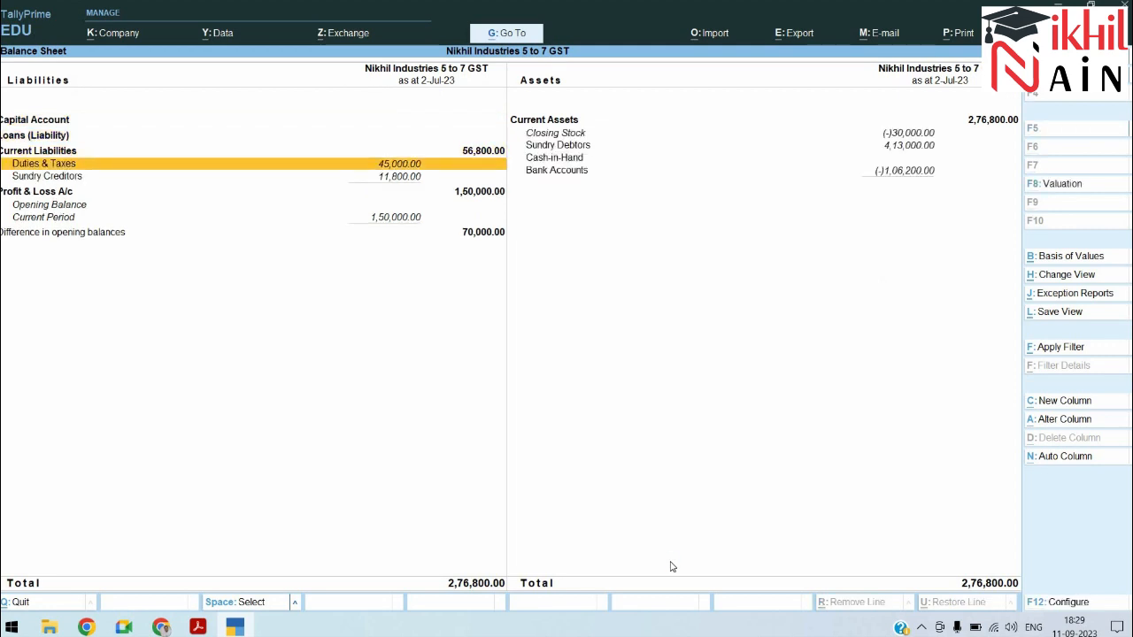
key(Return)
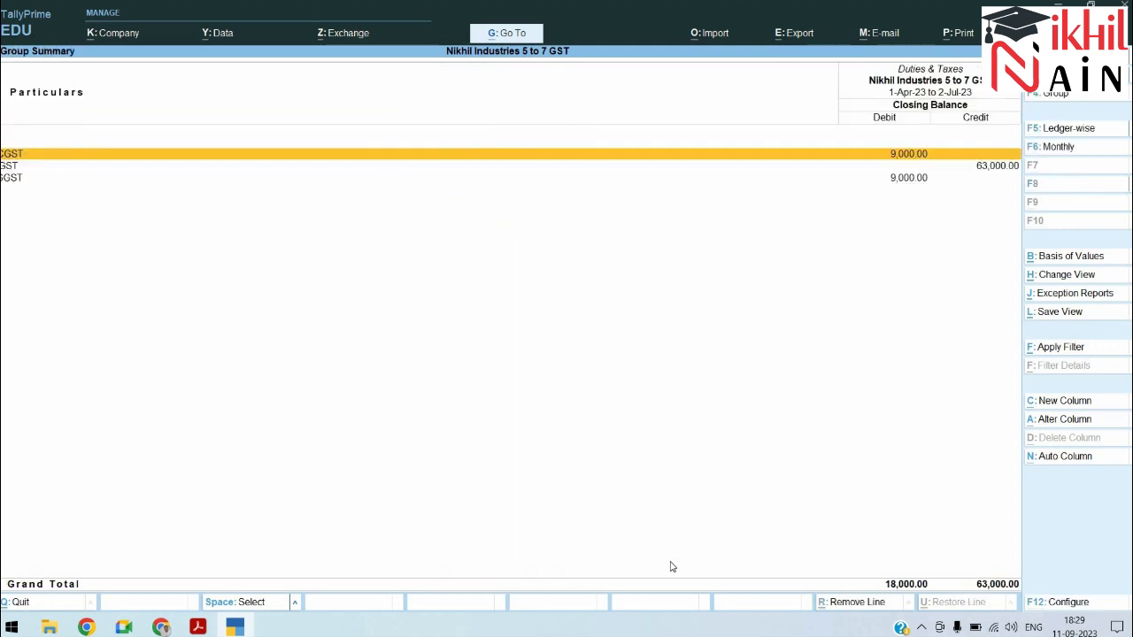
key(Down)
key(Up)
key(Down)
key(Down)
key(Up)
key(Up)
key(Down)
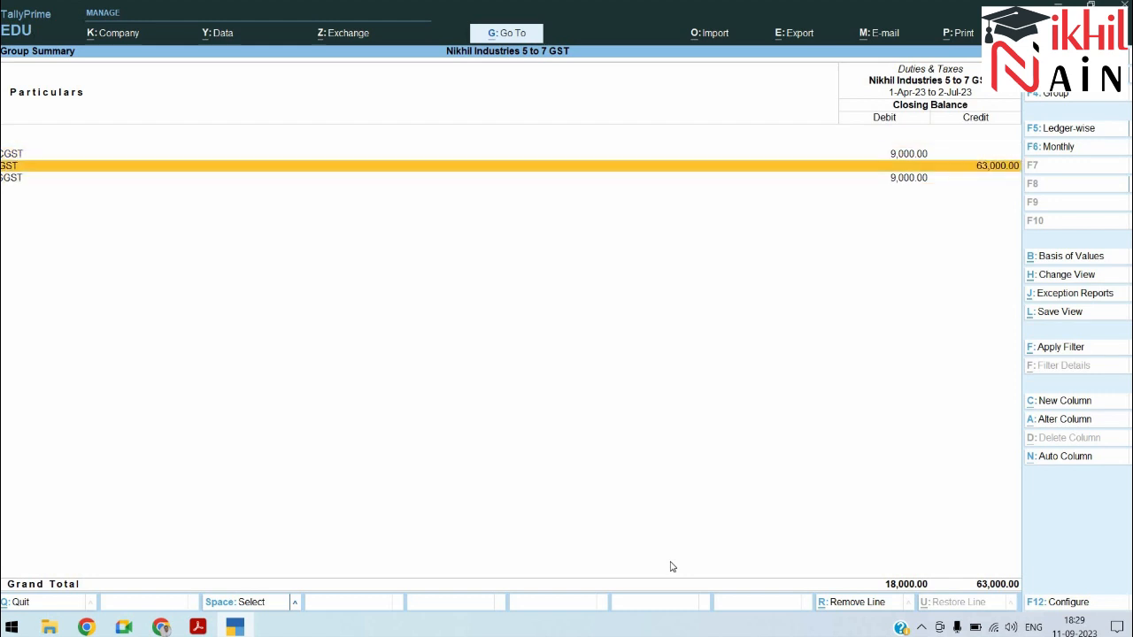
key(ctrl+q)
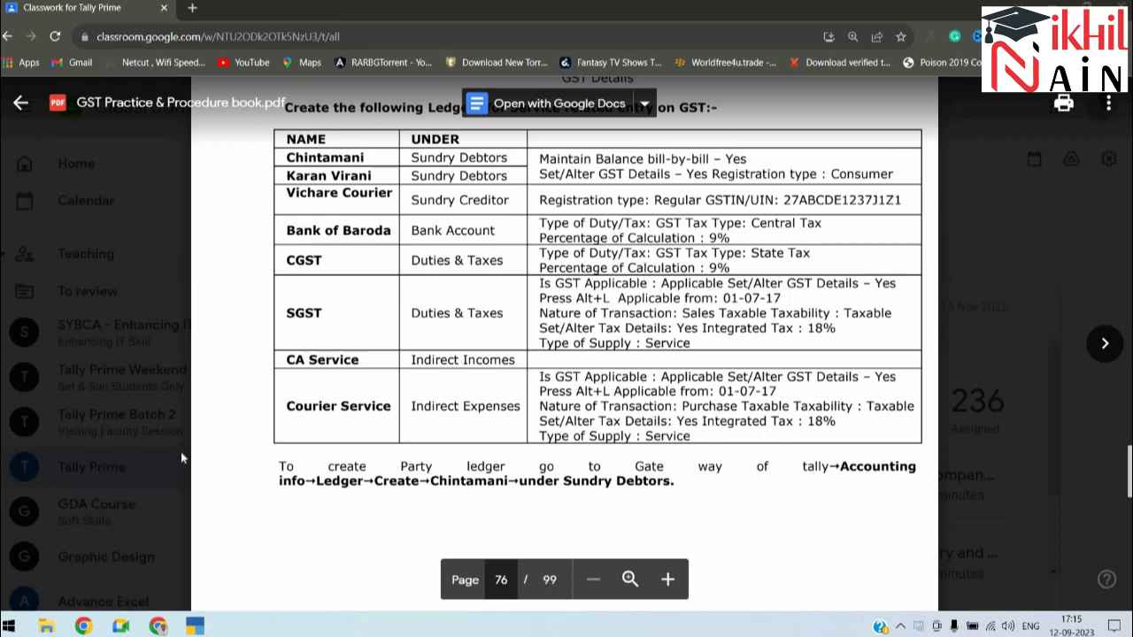
key(alt+Tab)
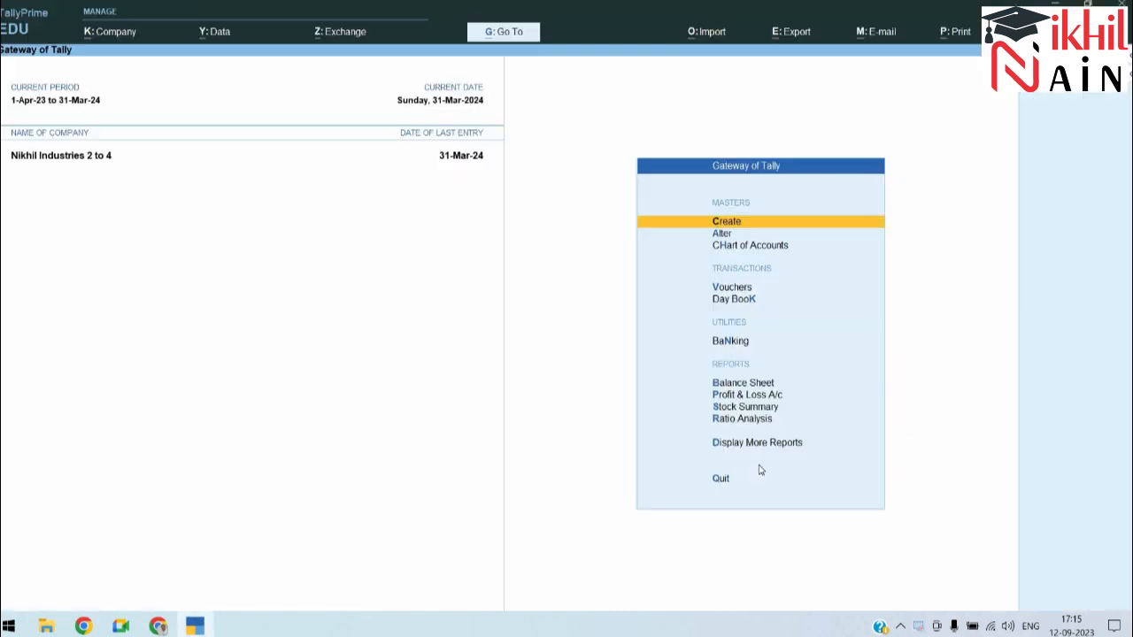
Step: Shut Nikhil Industries 2 to 4 from the Company menu and choose Create Company
key(alt+k)
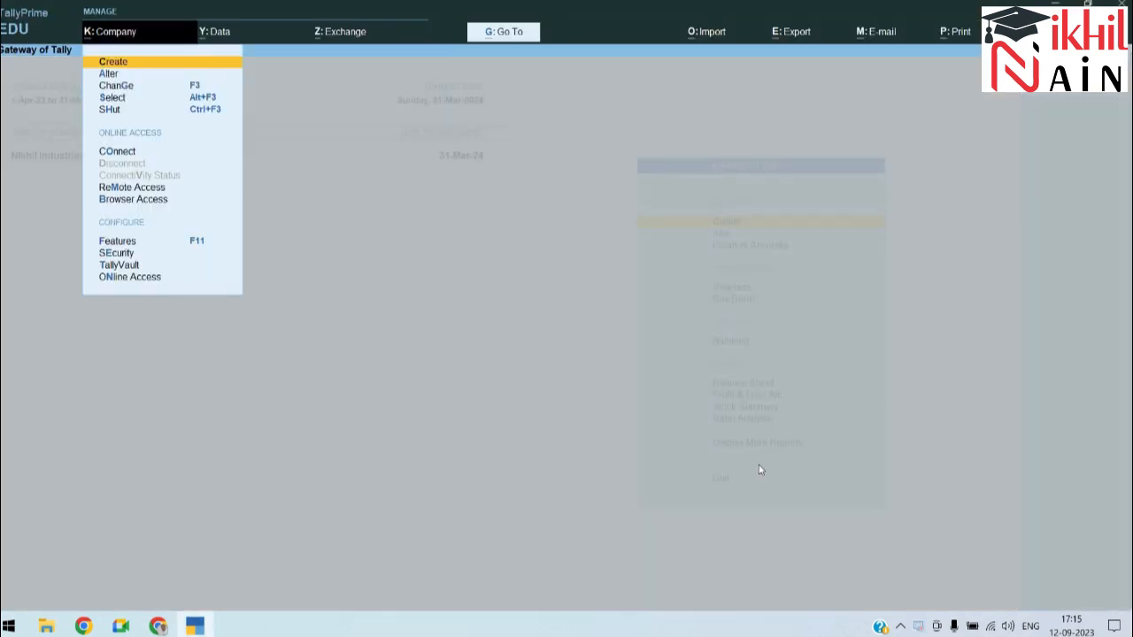
key(Down)
key(Down)
key(Down)
key(Down)
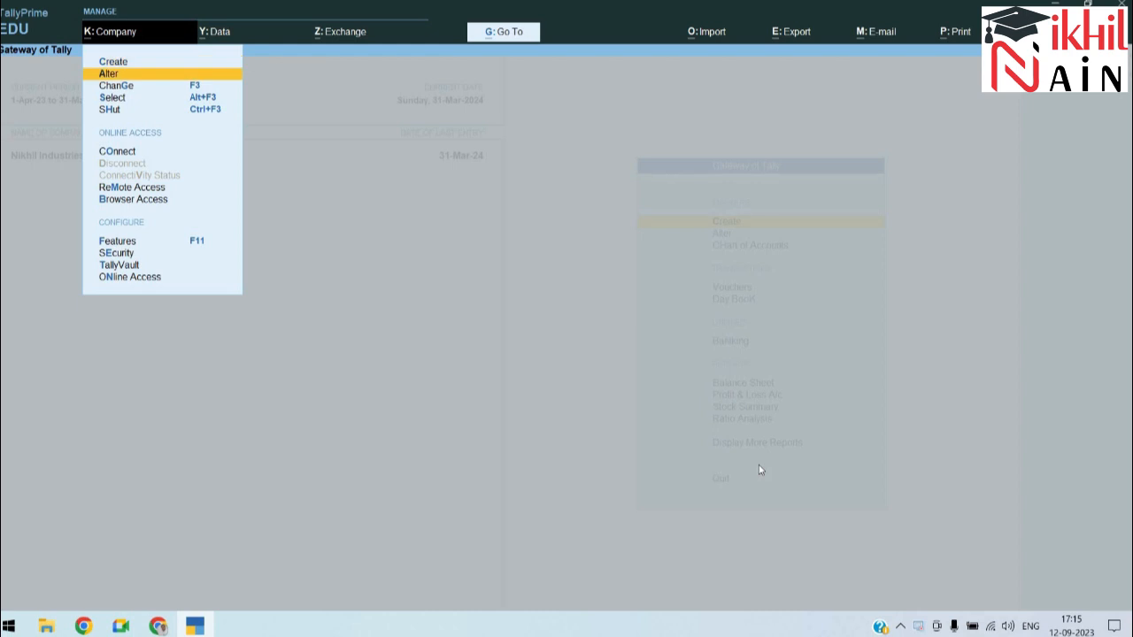
key(Return)
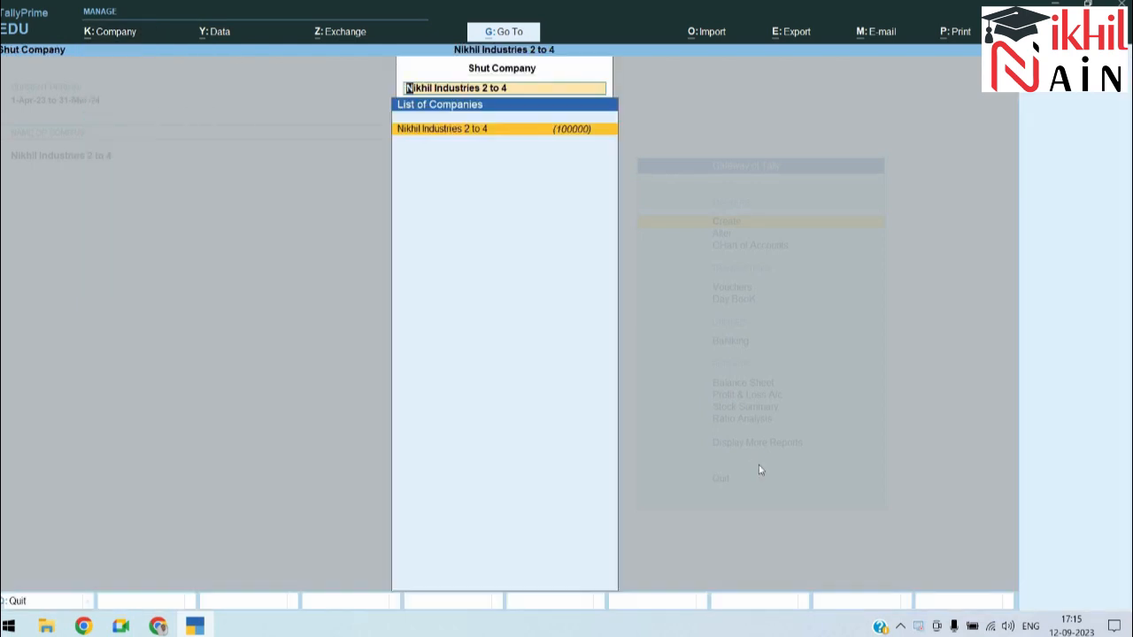
key(Return)
key(Up)
key(Up)
key(Up)
key(Up)
key(Up)
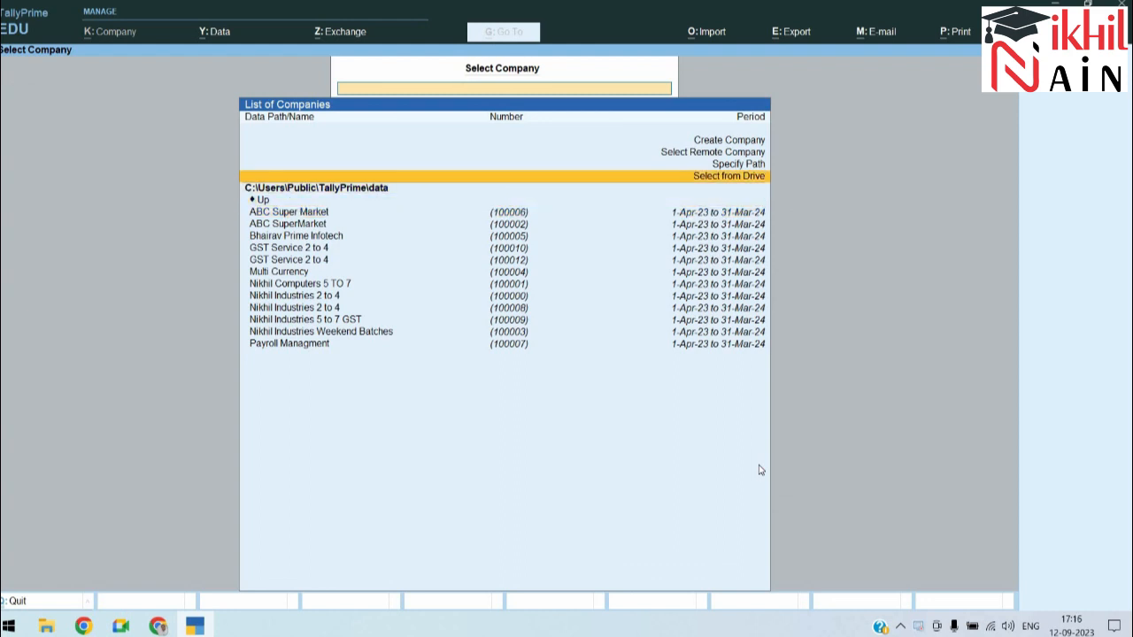
key(Return)
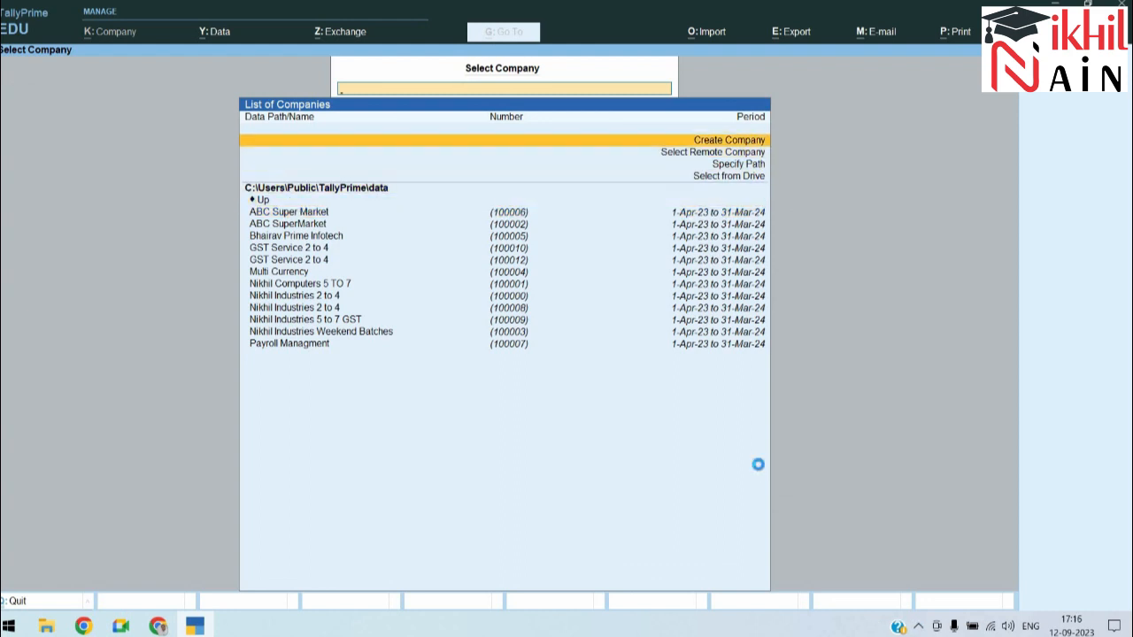
Step: Name the new company 'Nikhil Industries 5 to 7 GST Services' and accept the same mailing name
text(Ikhil)
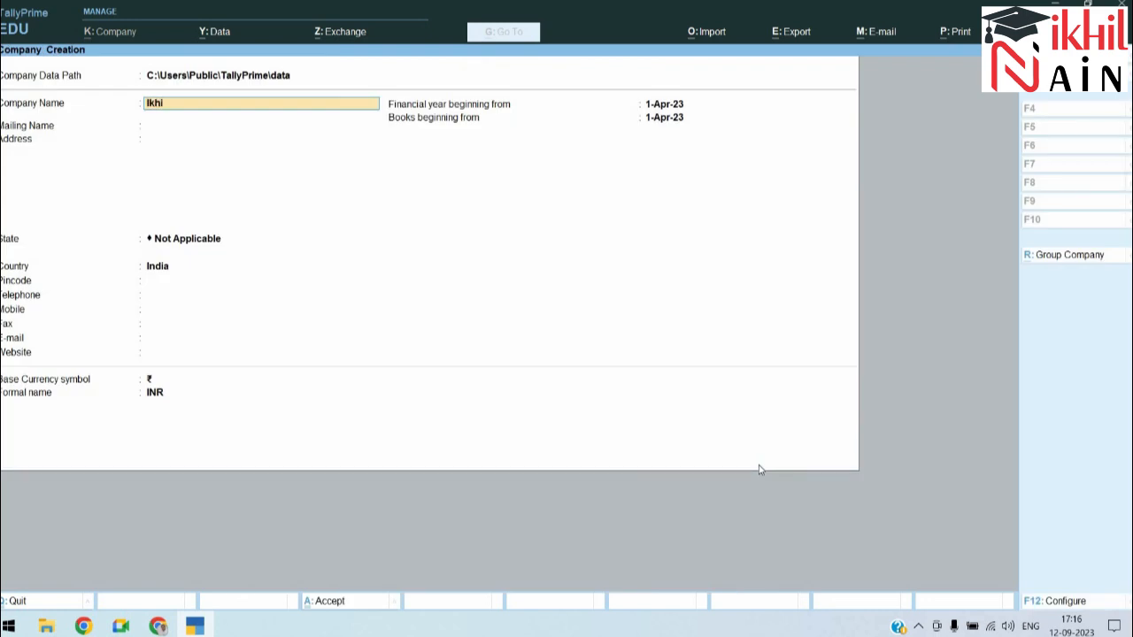
key(BackSpace)
key(BackSpace)
key(BackSpace)
key(BackSpace)
key(BackSpace)
key(BackSpace)
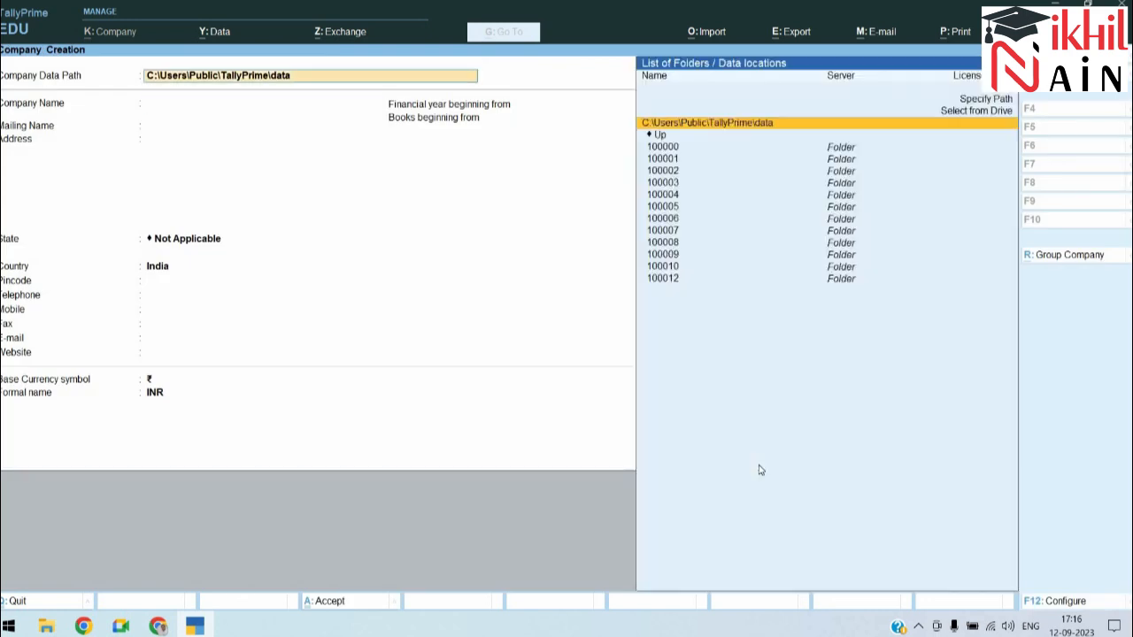
key(Return)
text(NN)
key(BackSpace)
text(ikhil Industries)
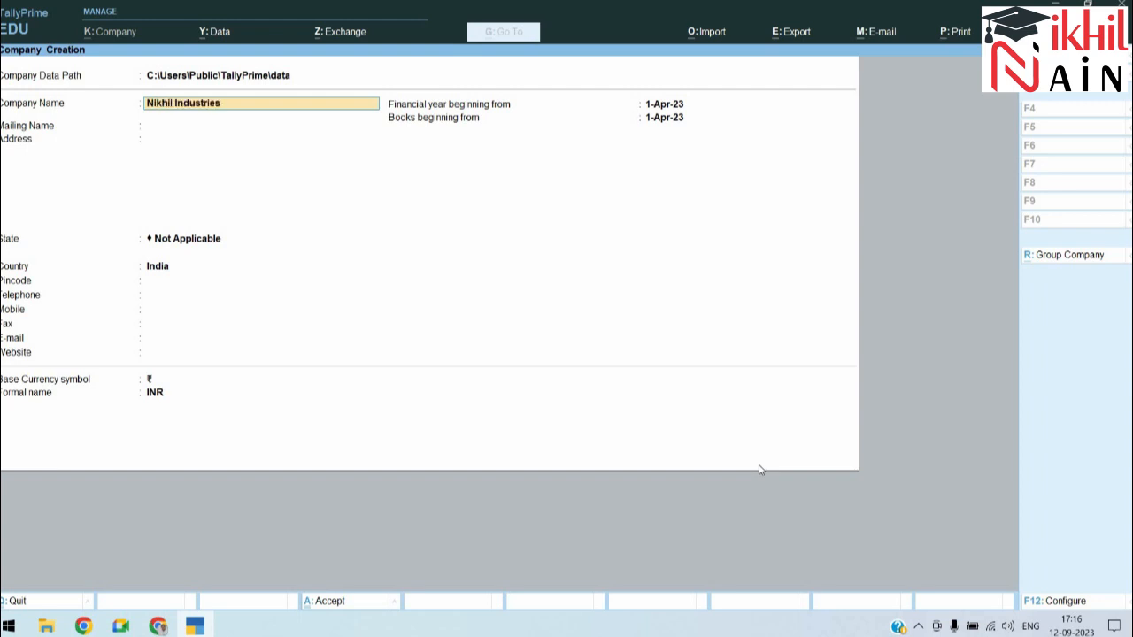
text( 5 to 7)
text( GST Servic)
text(es)
key(Return)
key(Return)
key(Return)
key(BackSpace)
key(Return)
key(BackSpace)
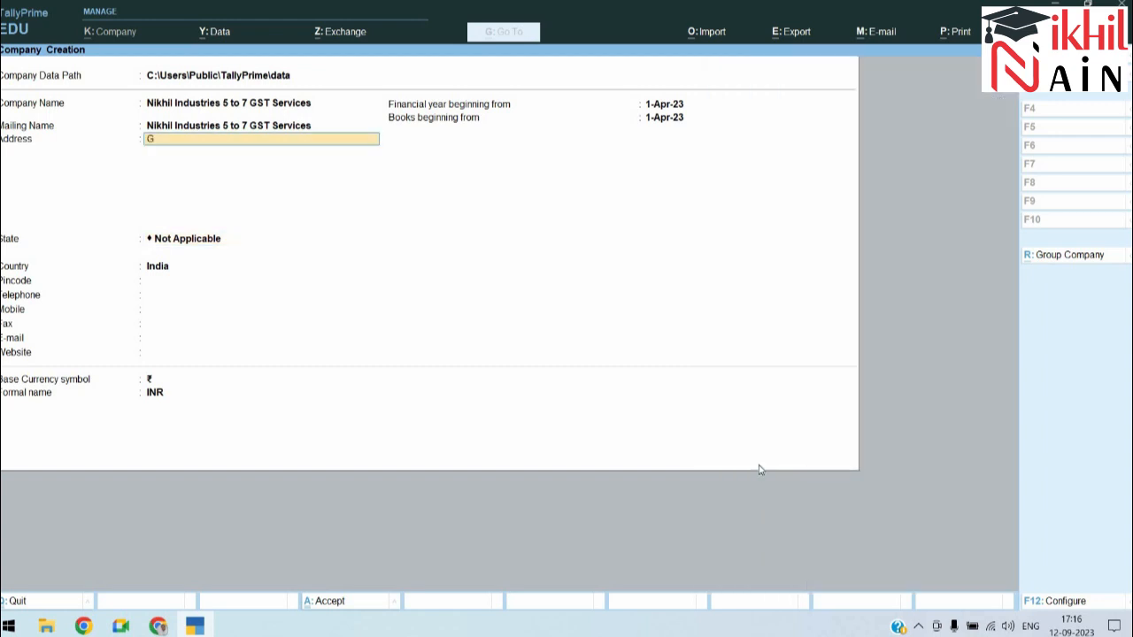
Step: Enter the company's three-line address and set the state to Maharashtra
key(Return)
text(Opp. SHivar Garden)
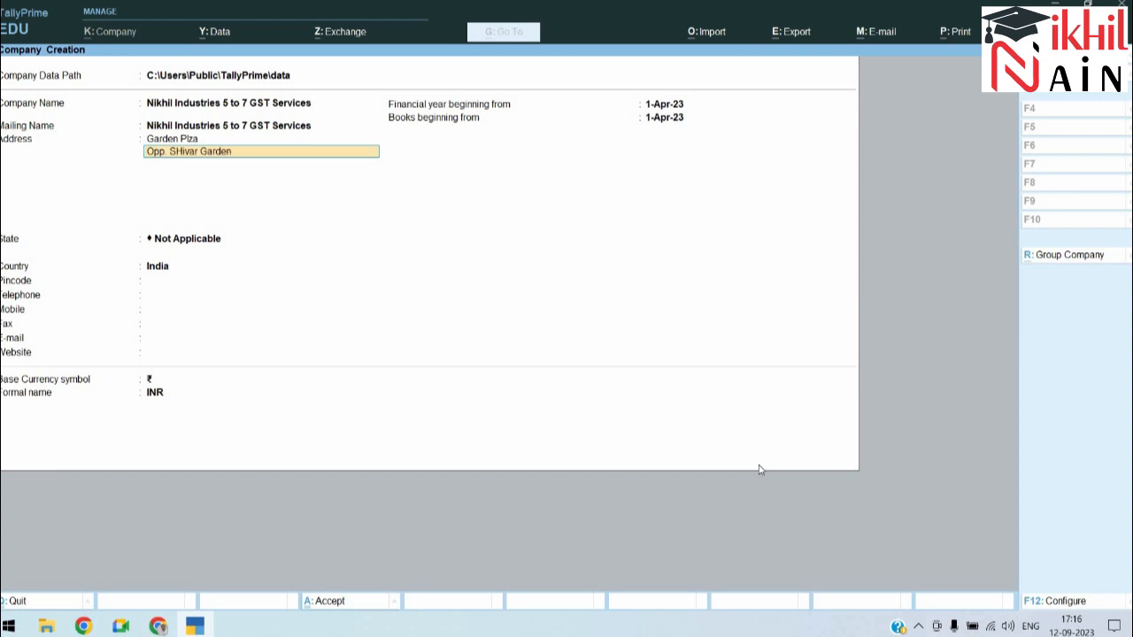
key(Return)
text(Mira Roa)
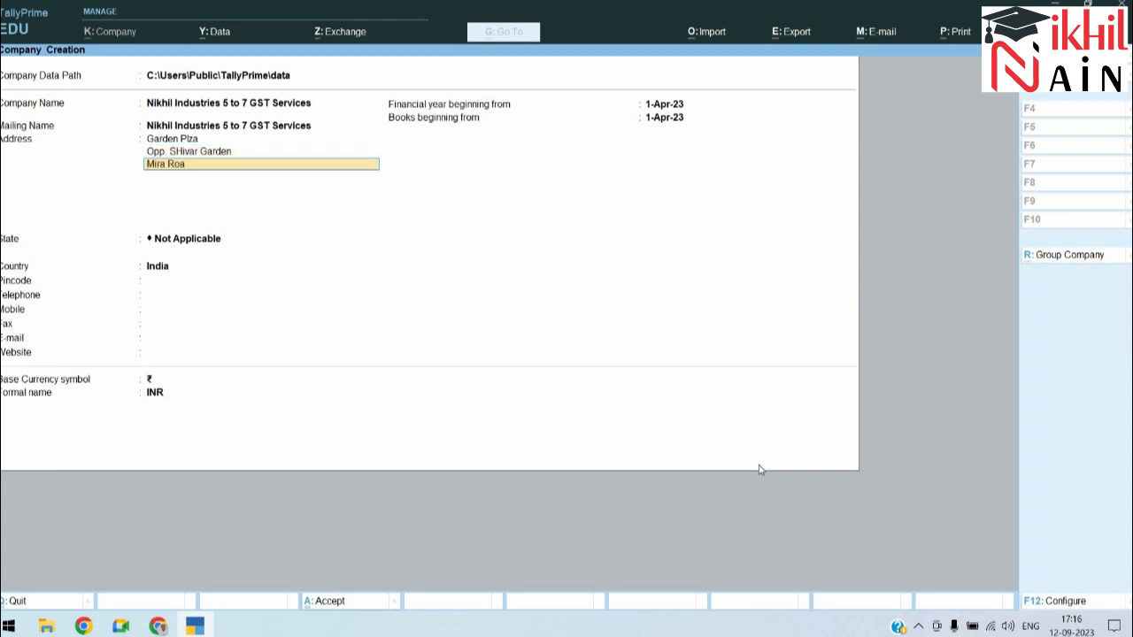
text(d)
key(Return)
key(Return)
text(Maha)
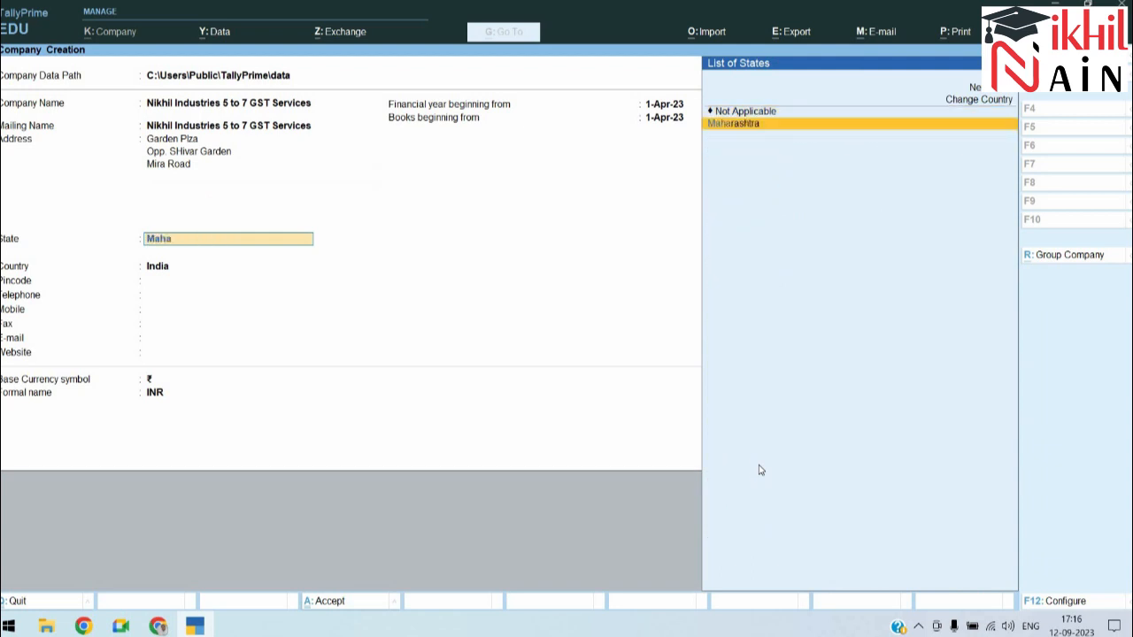
key(Return)
Step: Fill in the pincode, telephone, mobile number and e-mail address, leaving fax blank
text(400064)
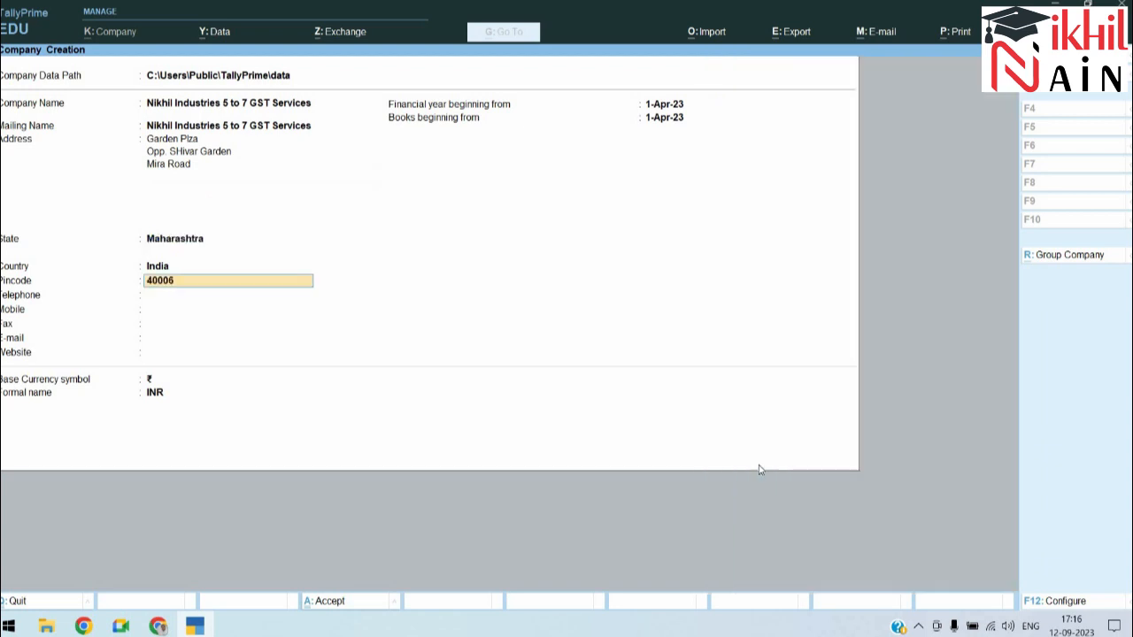
key(Return)
text(65545714)
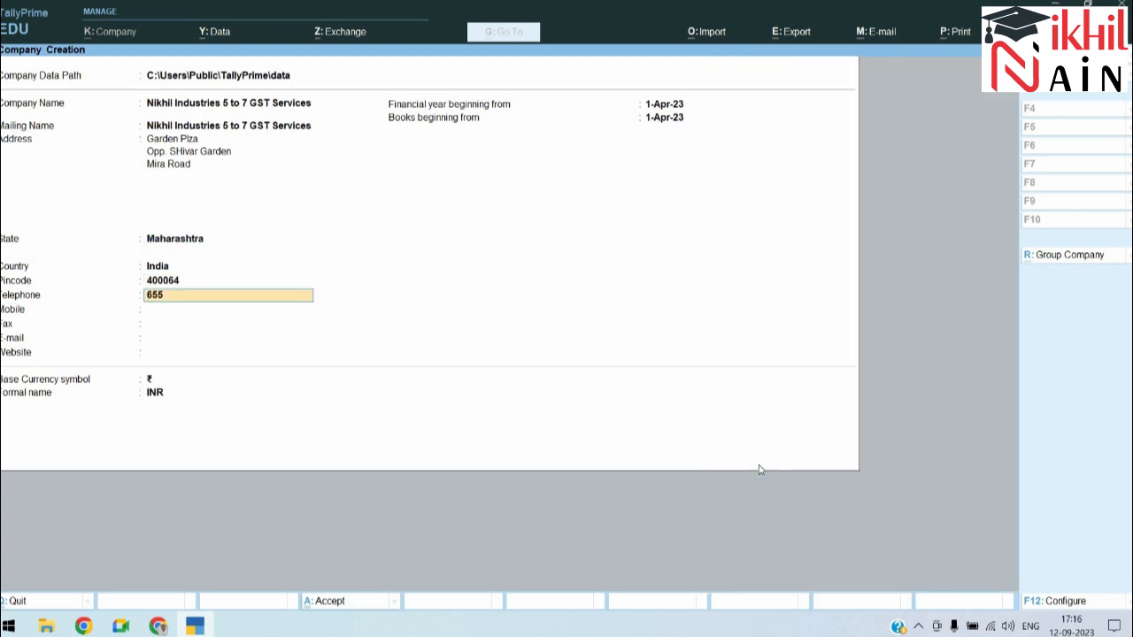
key(Return)
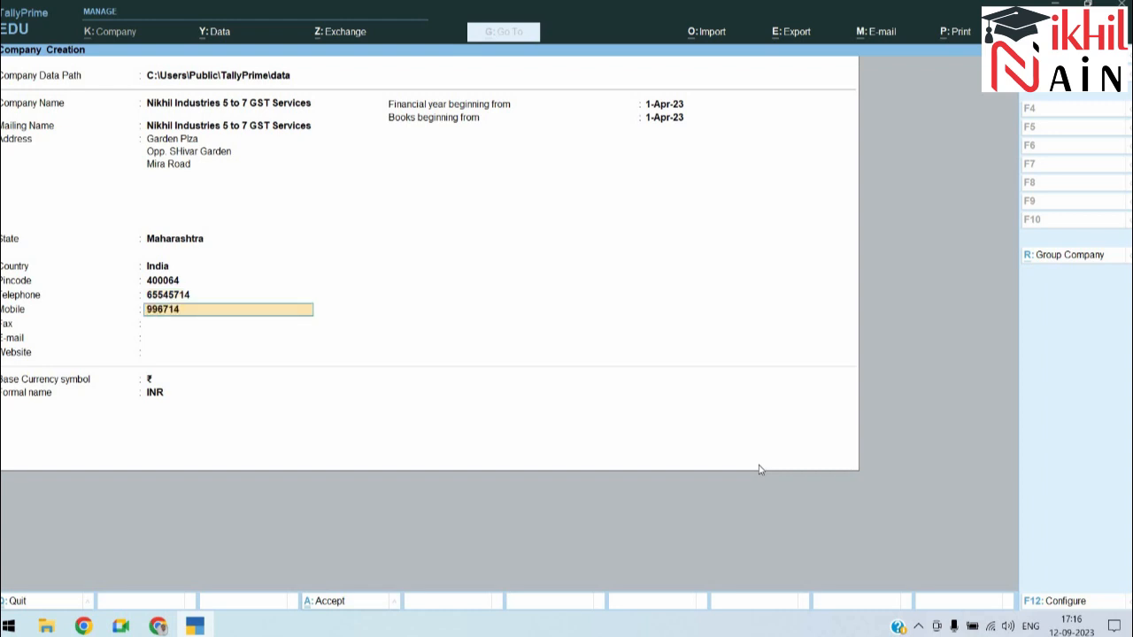
key(Return)
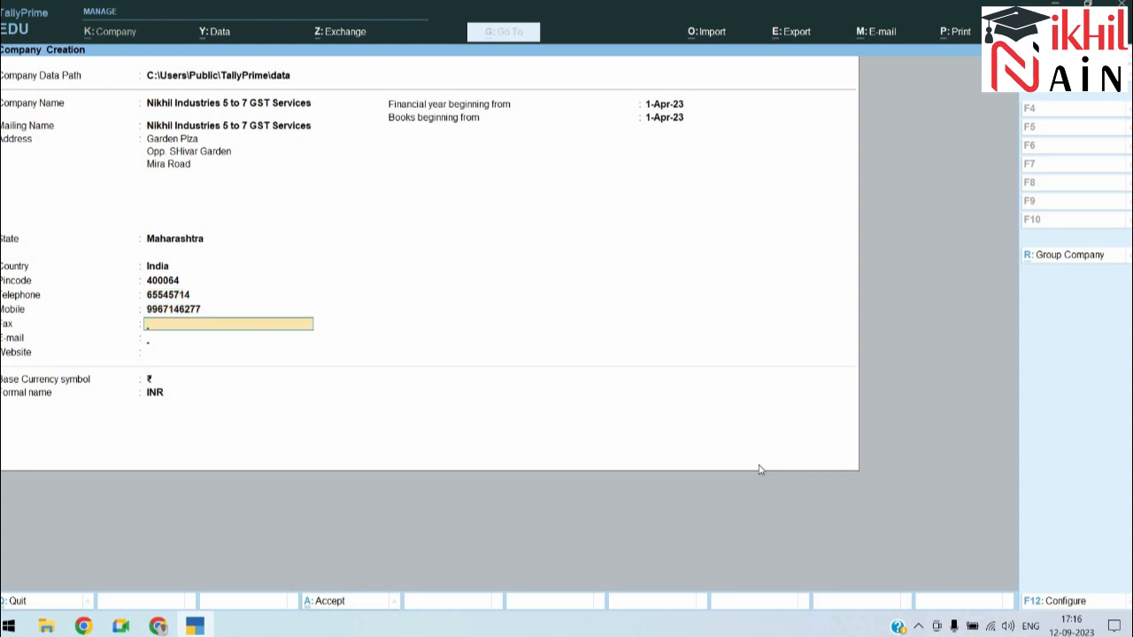
key(Return)
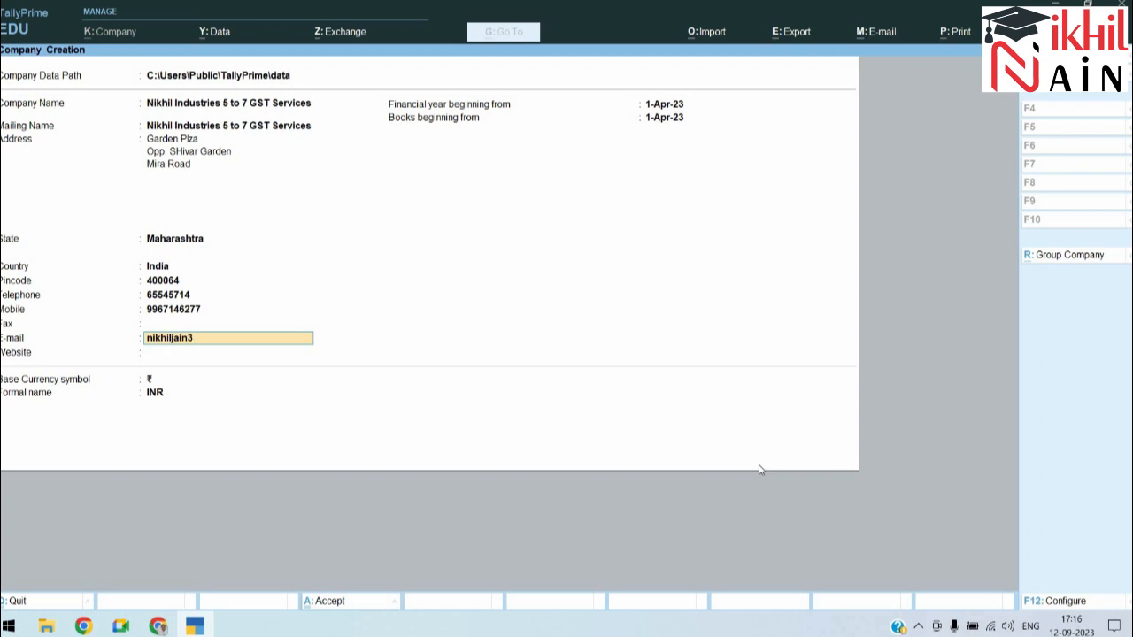
key(Return)
Step: Enter the website address and keep financial year and books beginning at 1-Apr-23
text(www.yout)
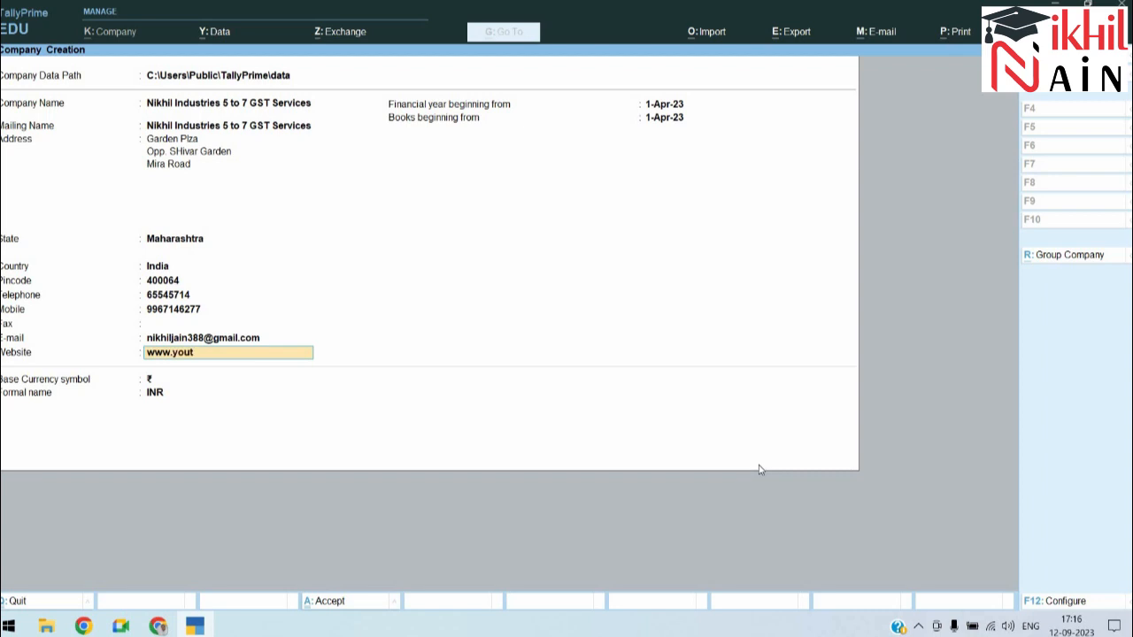
text(ube.com\c\@srij)
key(BackSpace)
text(irjini)
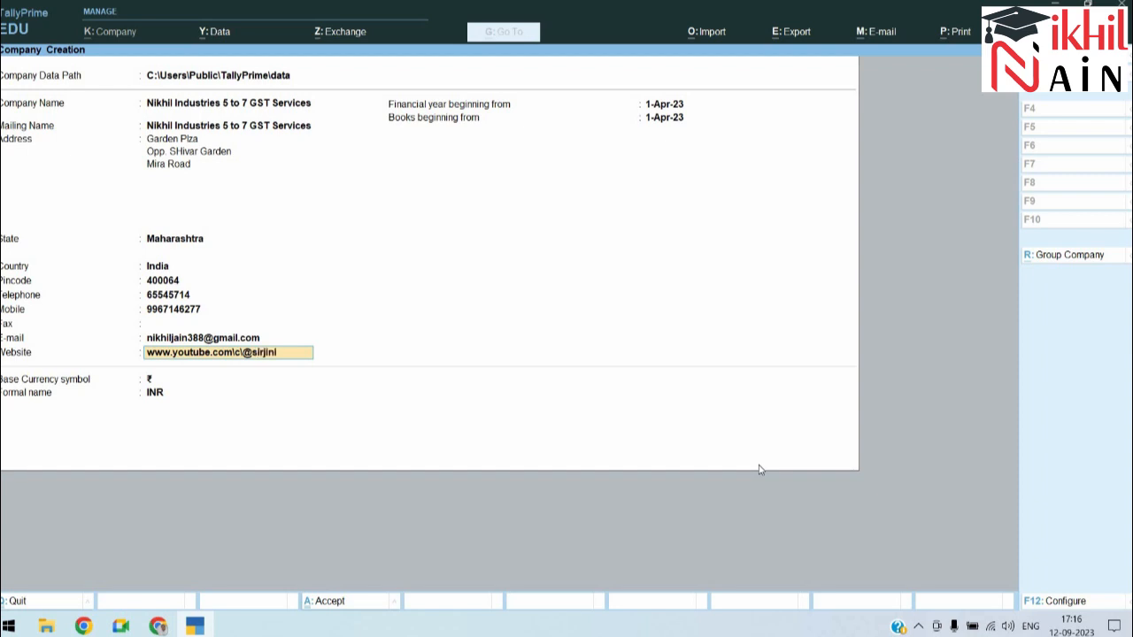
text(khiljain)
key(Return)
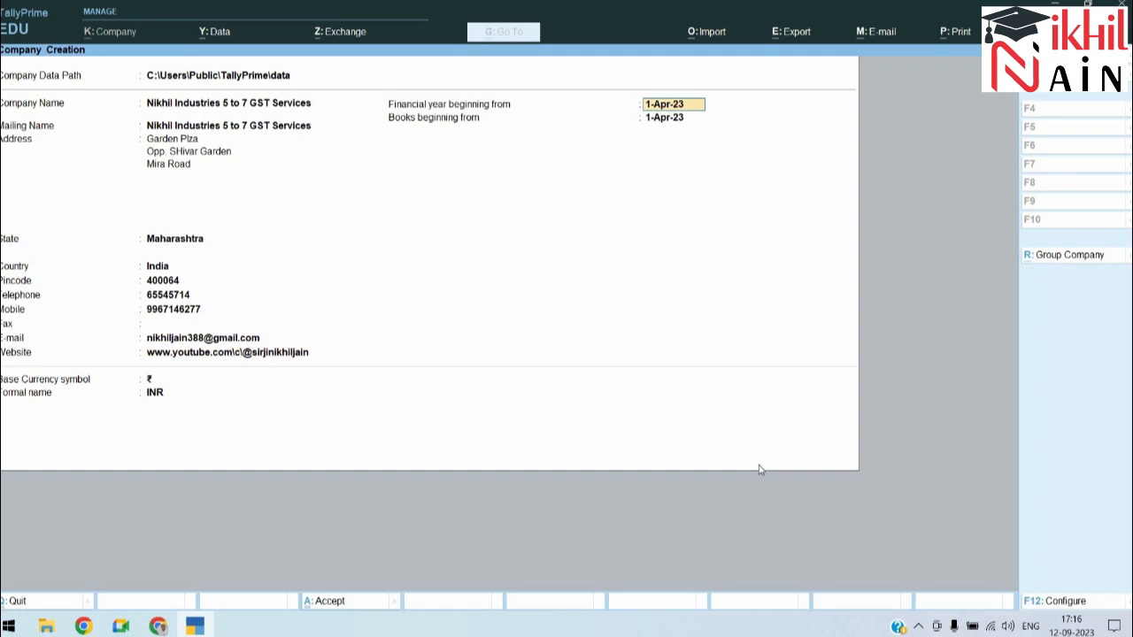
key(Return)
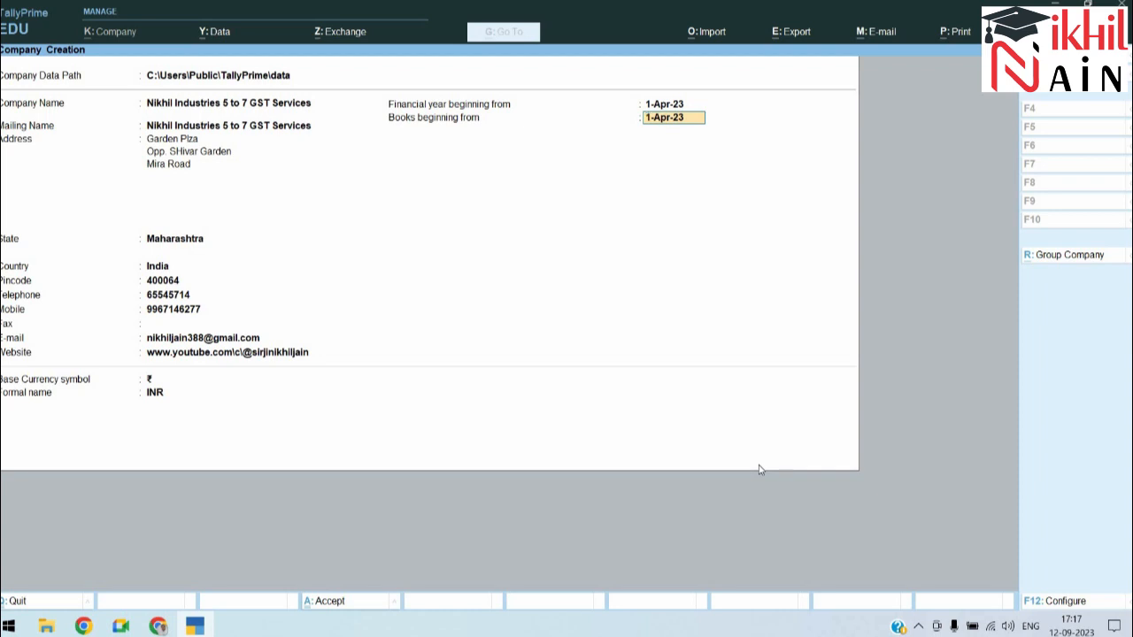
key(Return)
key(Return)
key(Return)
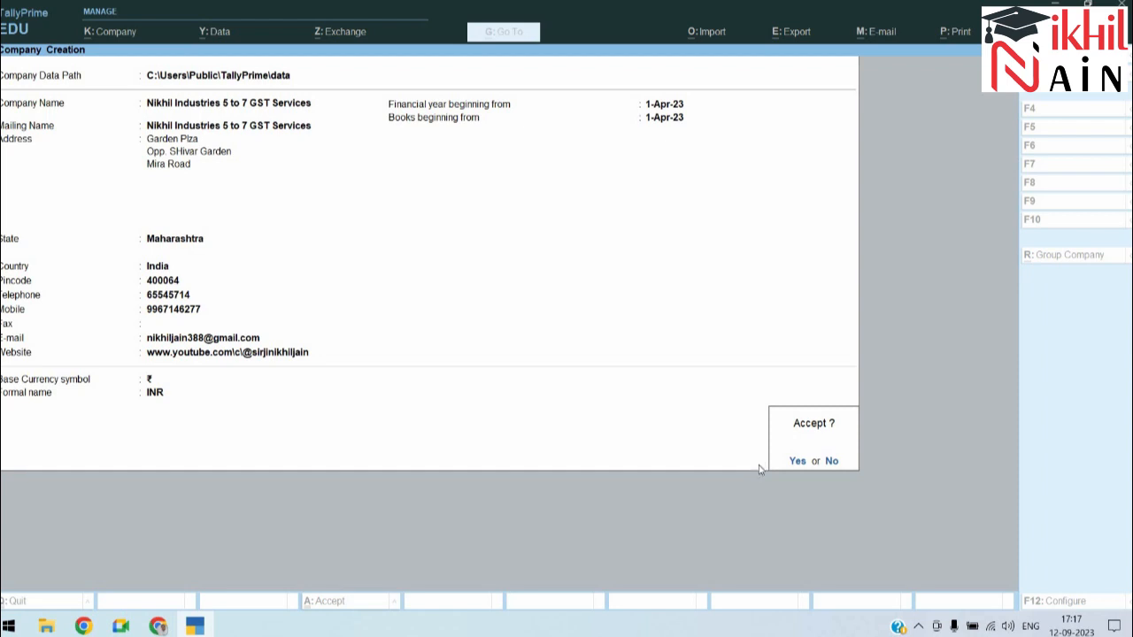
Step: Save the company and enable GST with Maharashtra state and Regular registration
key(Return)
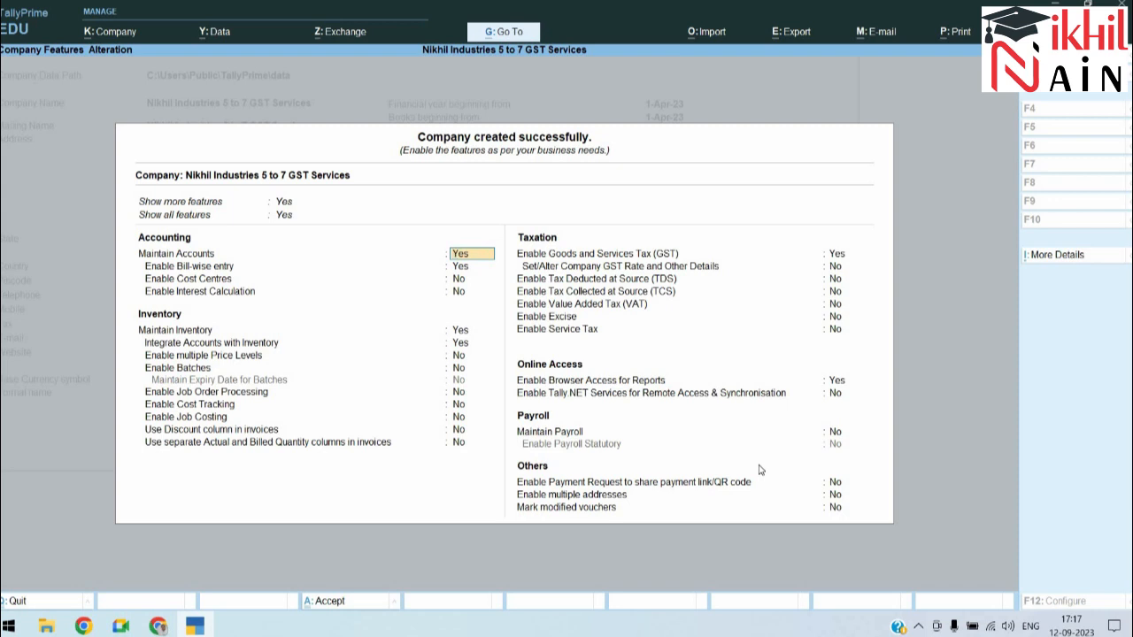
key(Return)
key(Return)
key(Return)
key(Return)
key(Return)
key(Return)
key(Return)
key(Return)
key(Return)
key(Return)
key(Return)
key(Return)
key(Return)
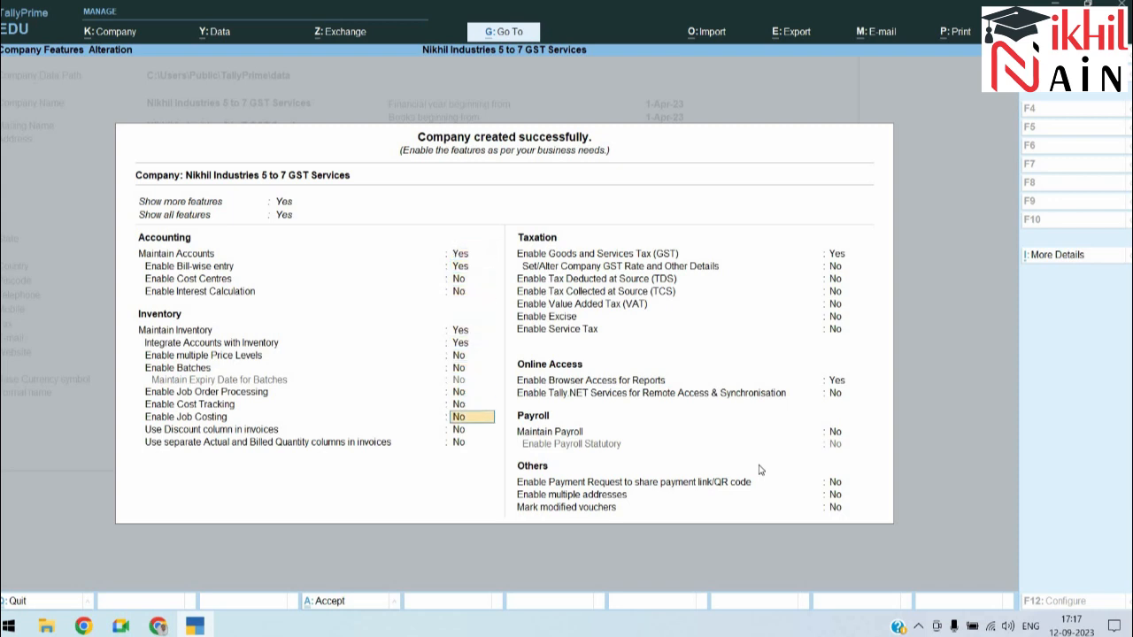
key(Return)
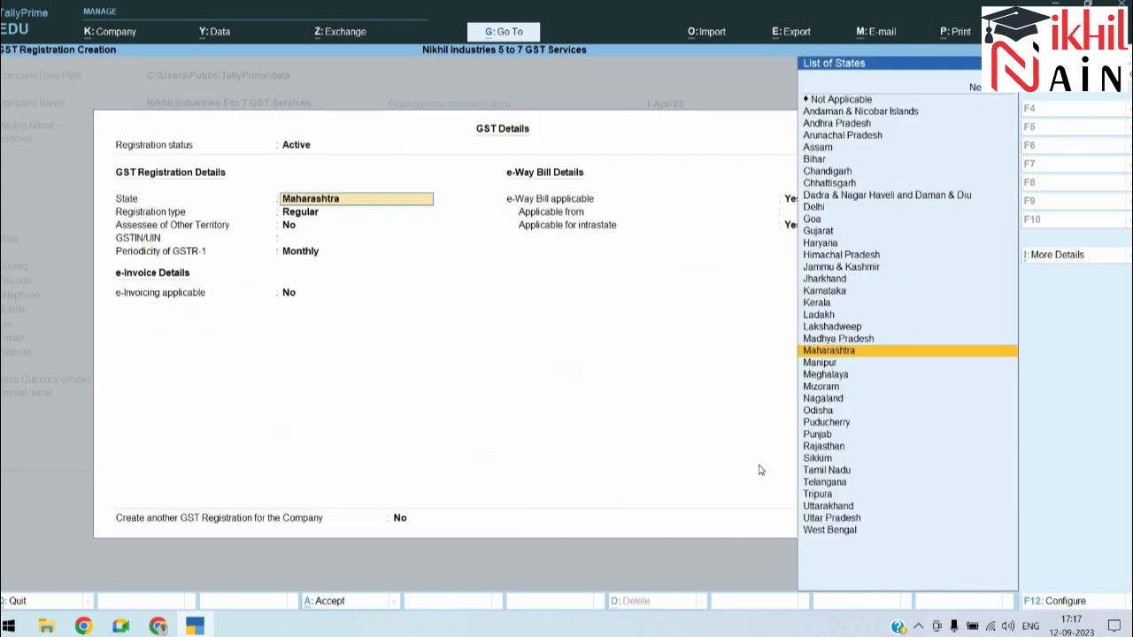
key(Return)
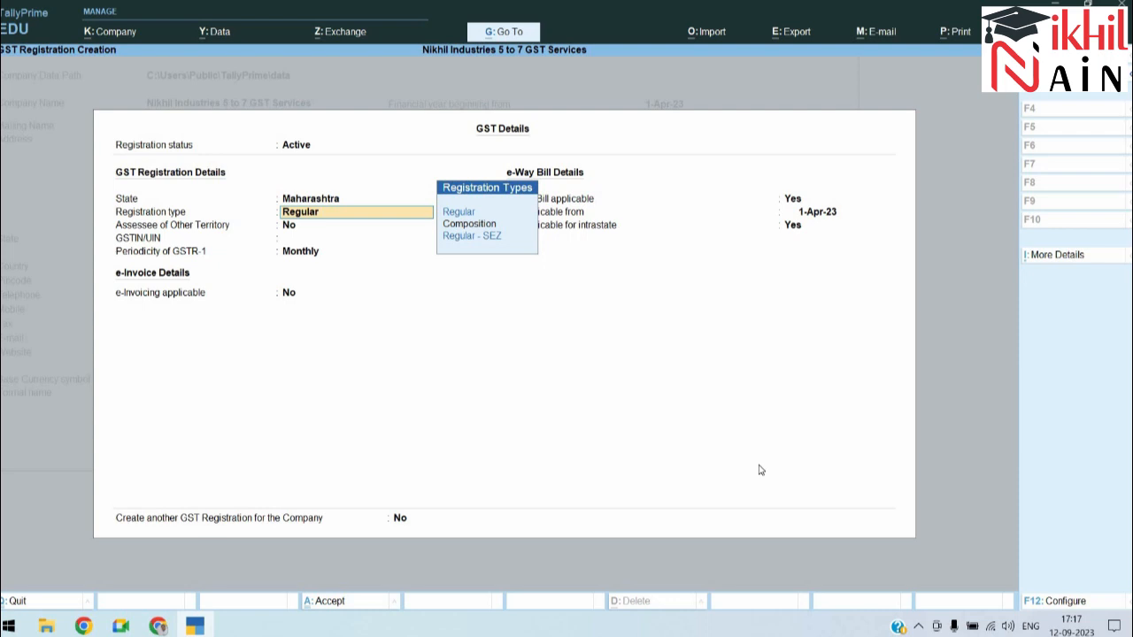
key(Return)
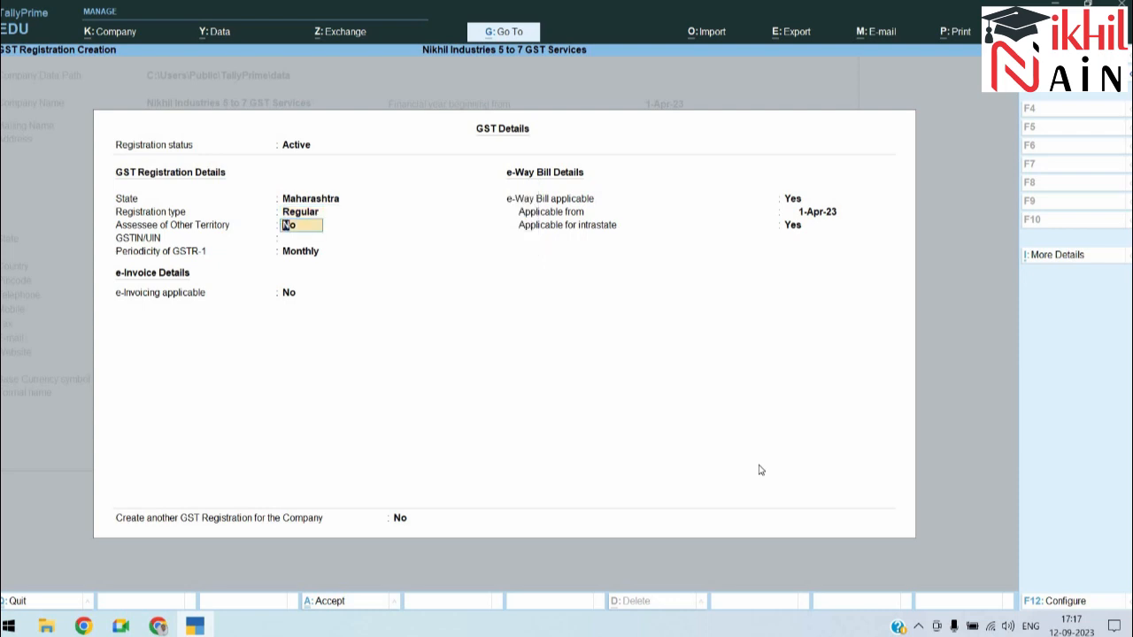
key(Return)
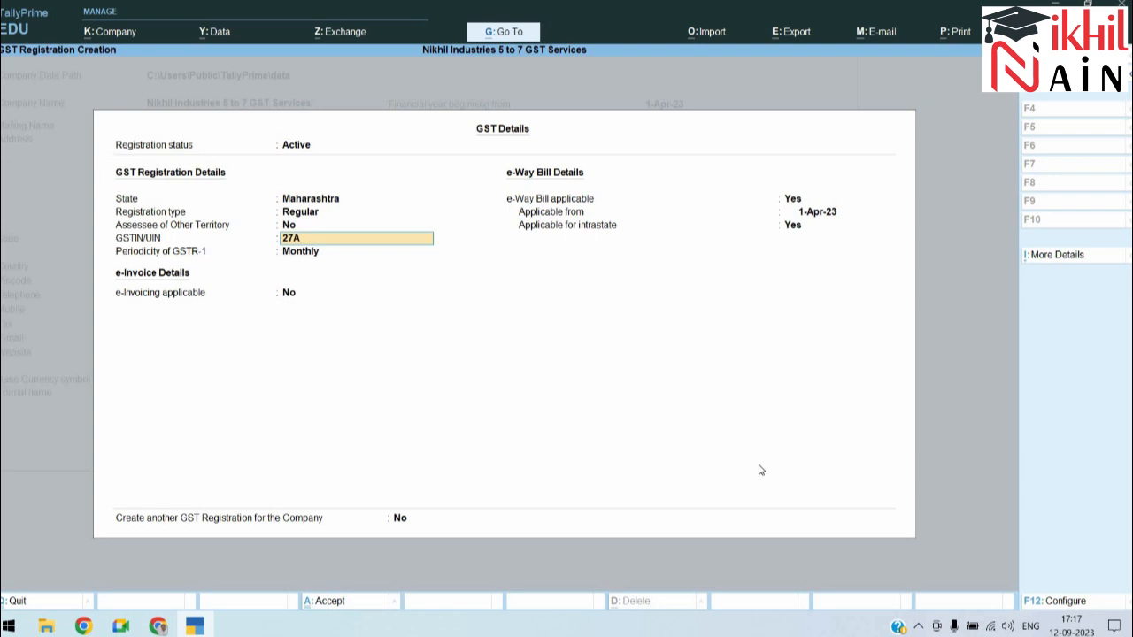
Step: Enter the company's GSTIN, keep GSTR-1 Monthly, set e-Way Bill to No, and accept
key(Return)
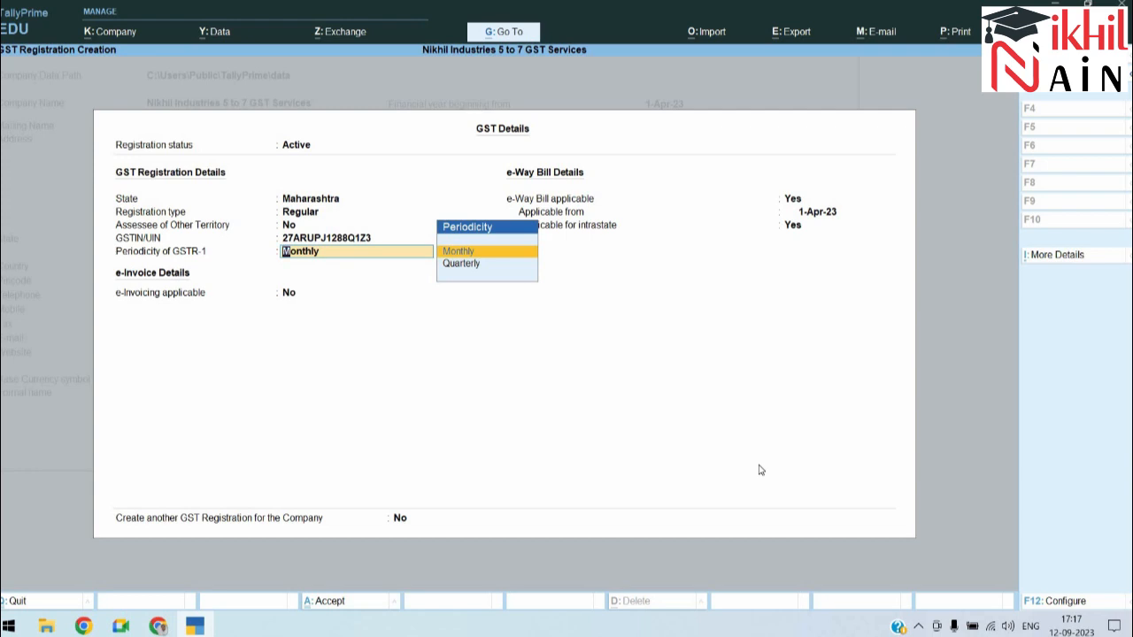
key(Return)
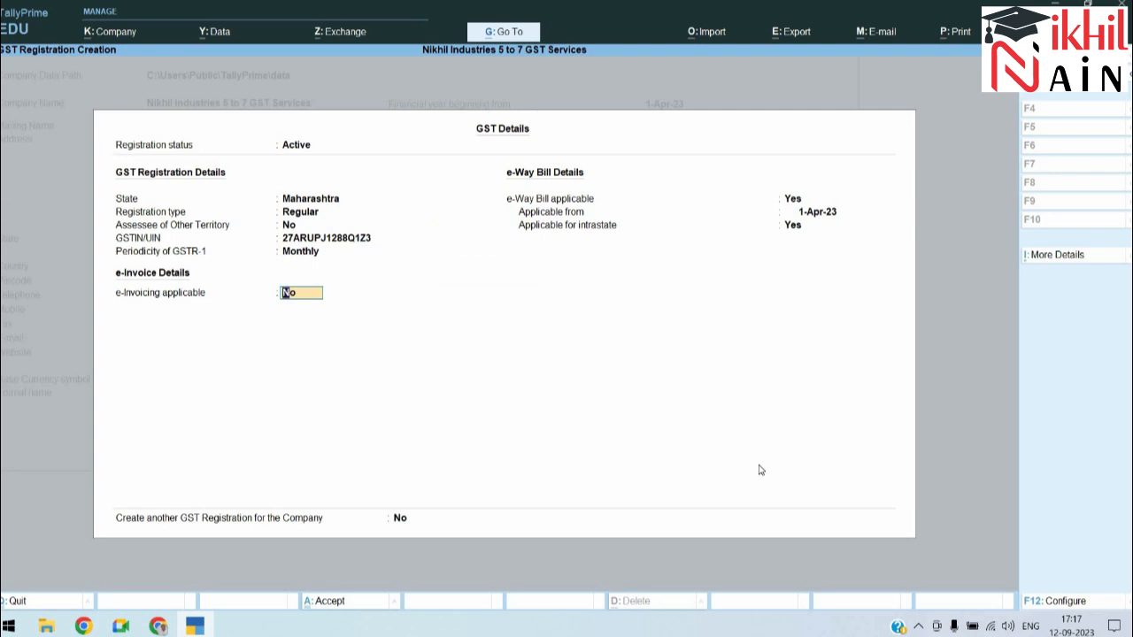
key(Return)
text(no)
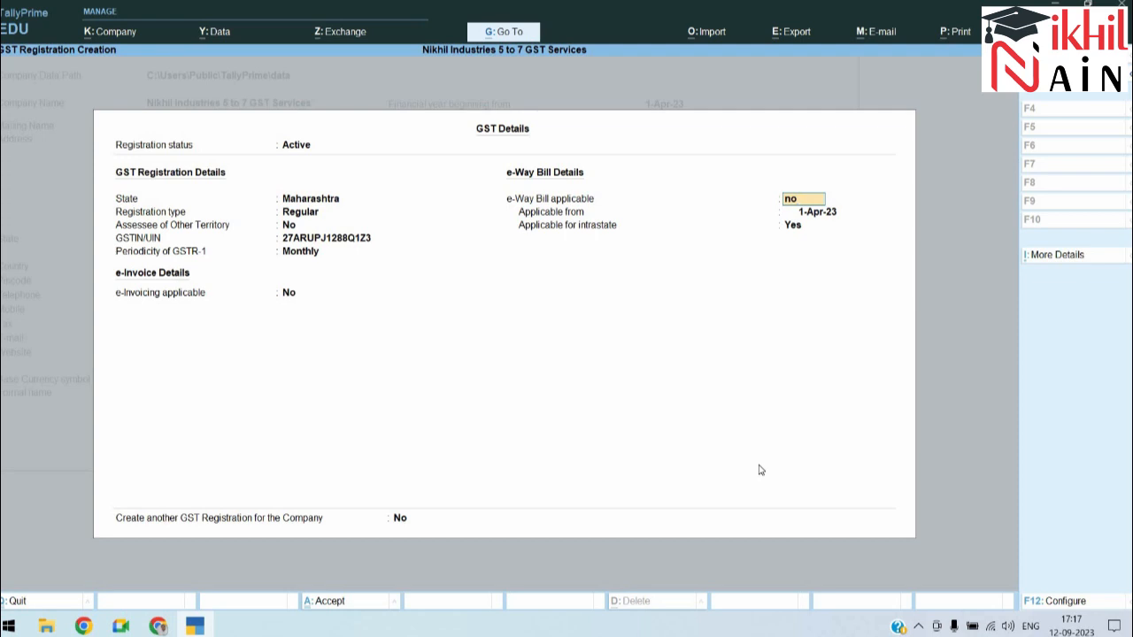
key(Return)
key(Return)
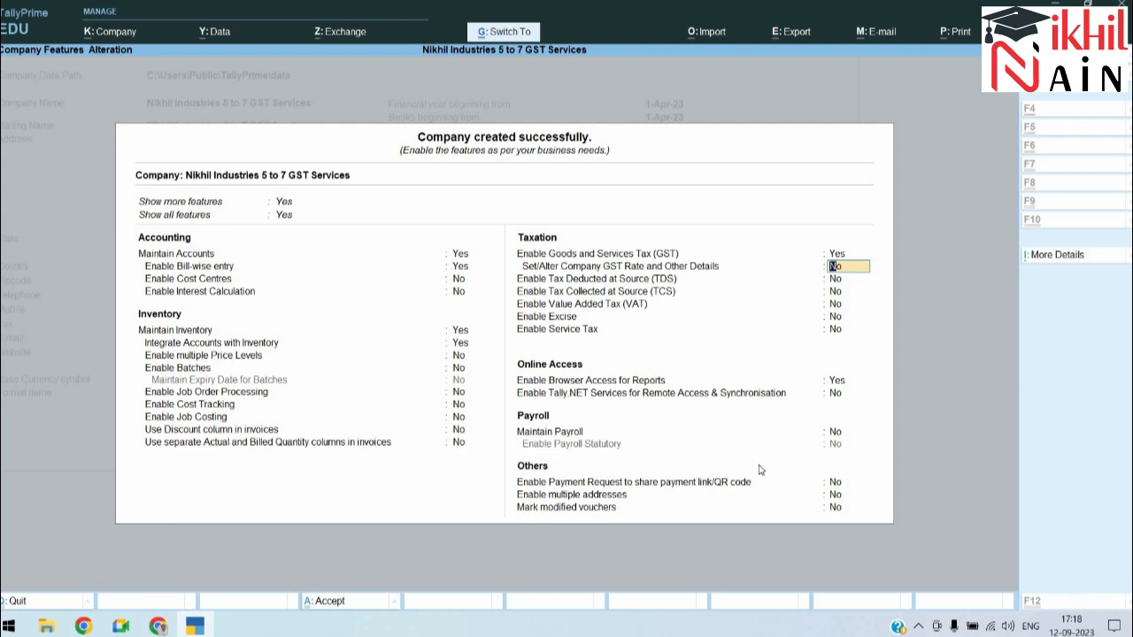
key(ctrl+a)
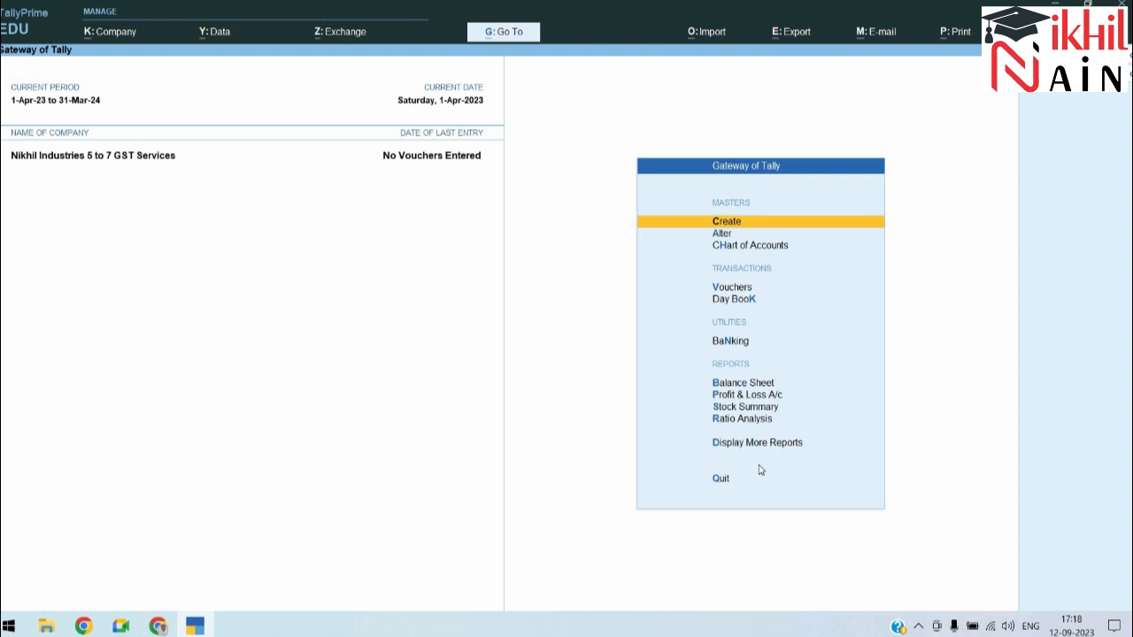
Step: Create a ledger named Chintamani under Sundry Debtors
key(Down)
key(Down)
key(Up)
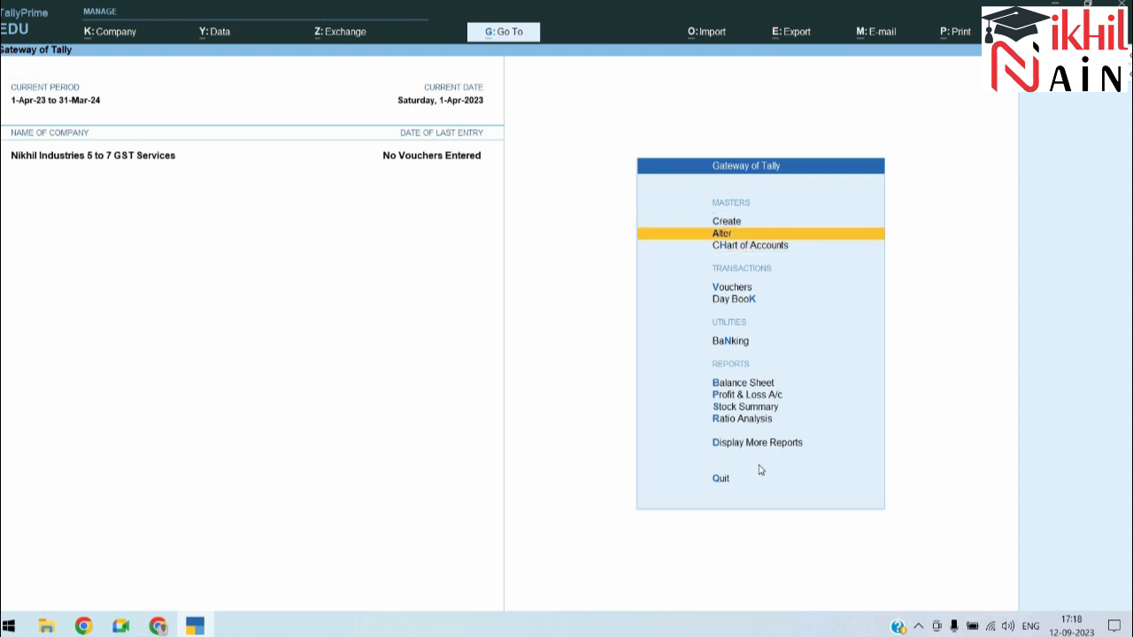
key(Up)
key(Return)
key(Down)
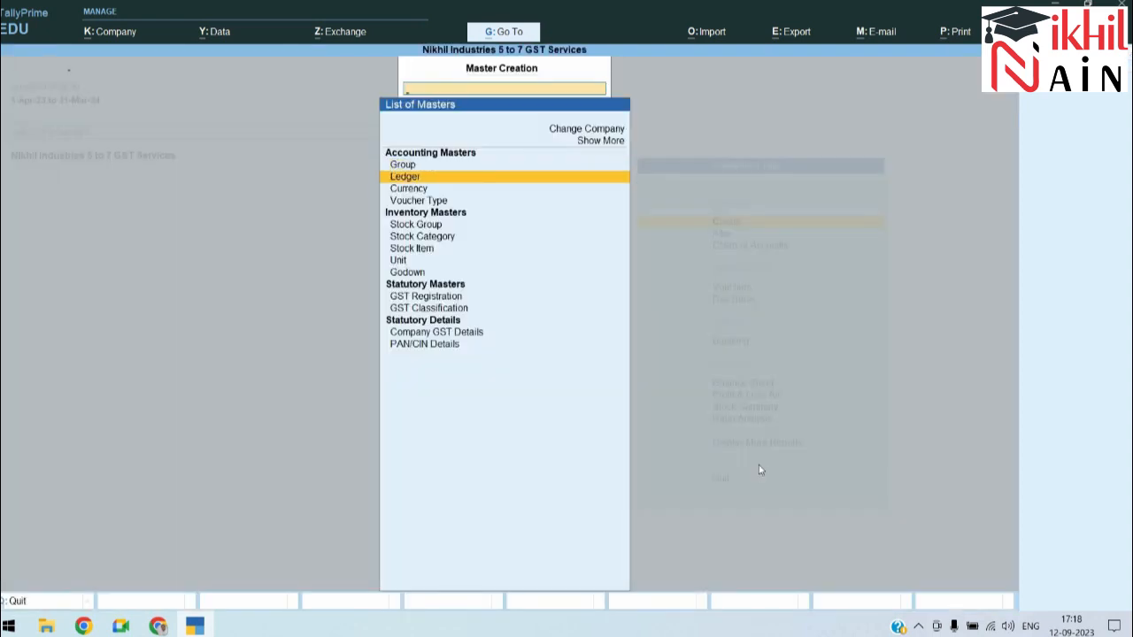
key(Return)
text(Chin)
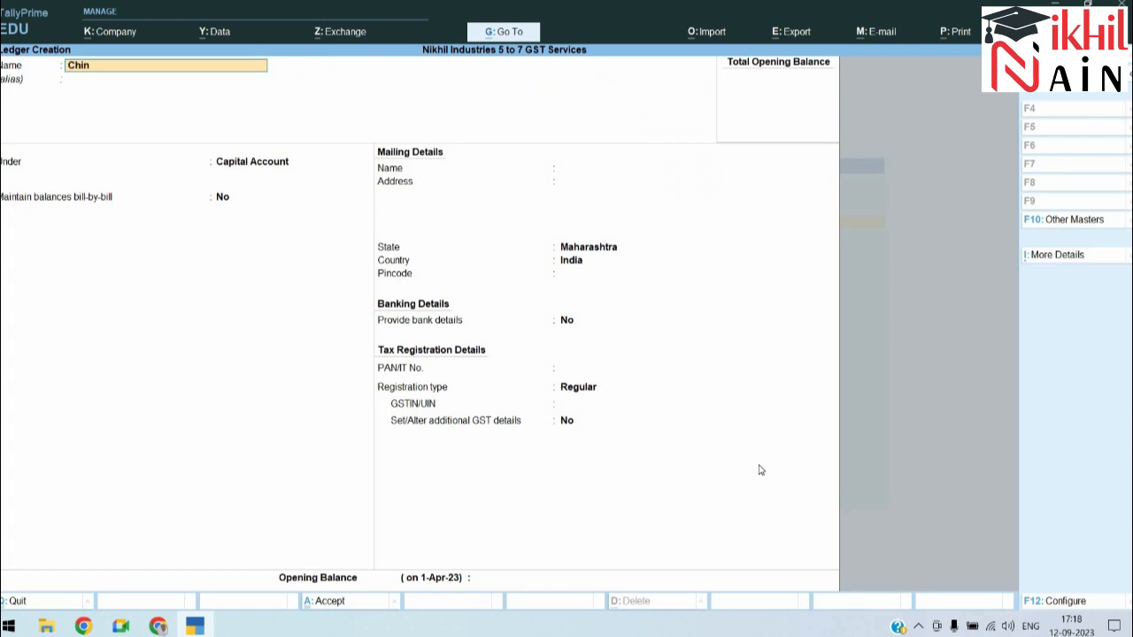
text(tamani)
key(Return)
key(Return)
text(Sund)
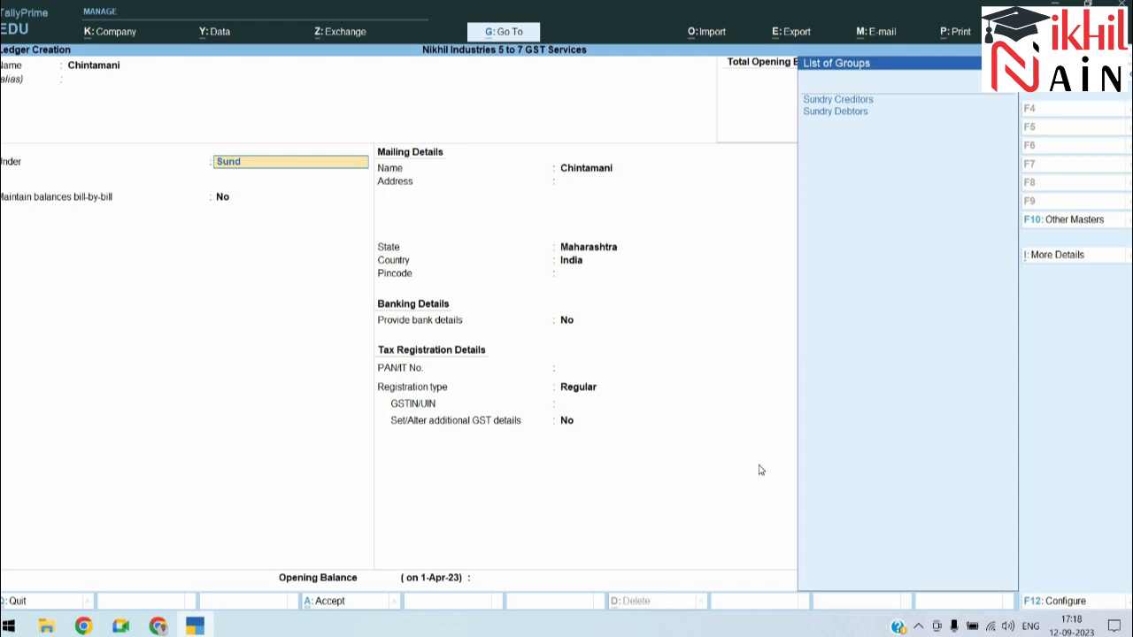
key(Down)
key(Return)
Step: Keep bill-by-bill on and enter Chintamani's PAN and Regular GSTIN
key(Return)
key(Return)
key(Return)
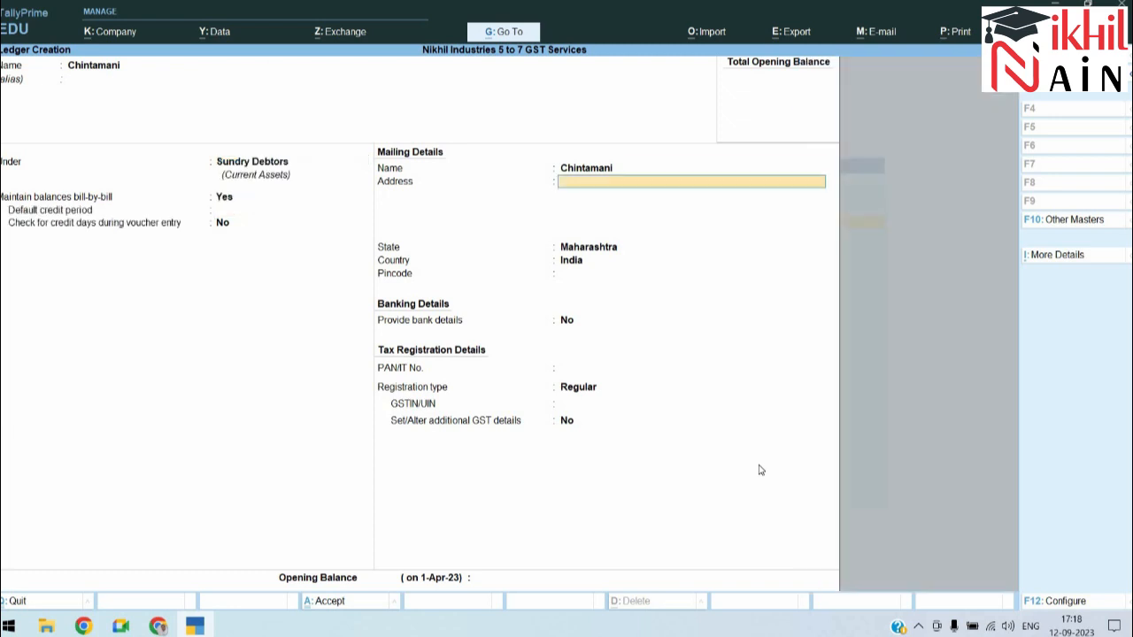
key(Return)
key(Return)
key(Return)
key(Return)
key(Return)
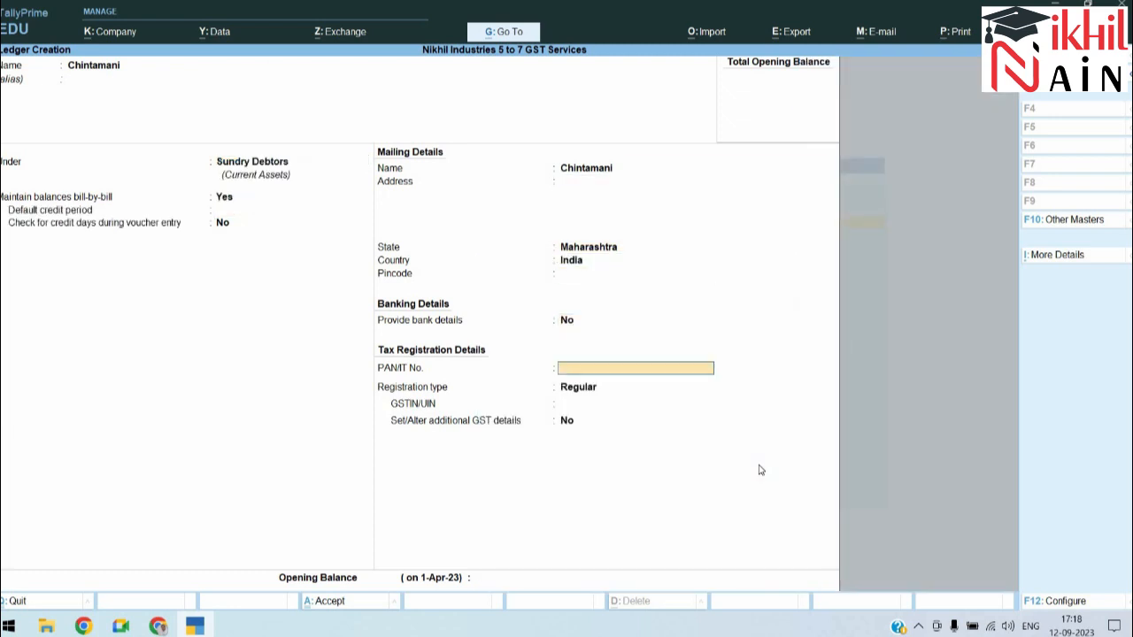
text(AABCD1234A)
key(Return)
key(Return)
text(27)
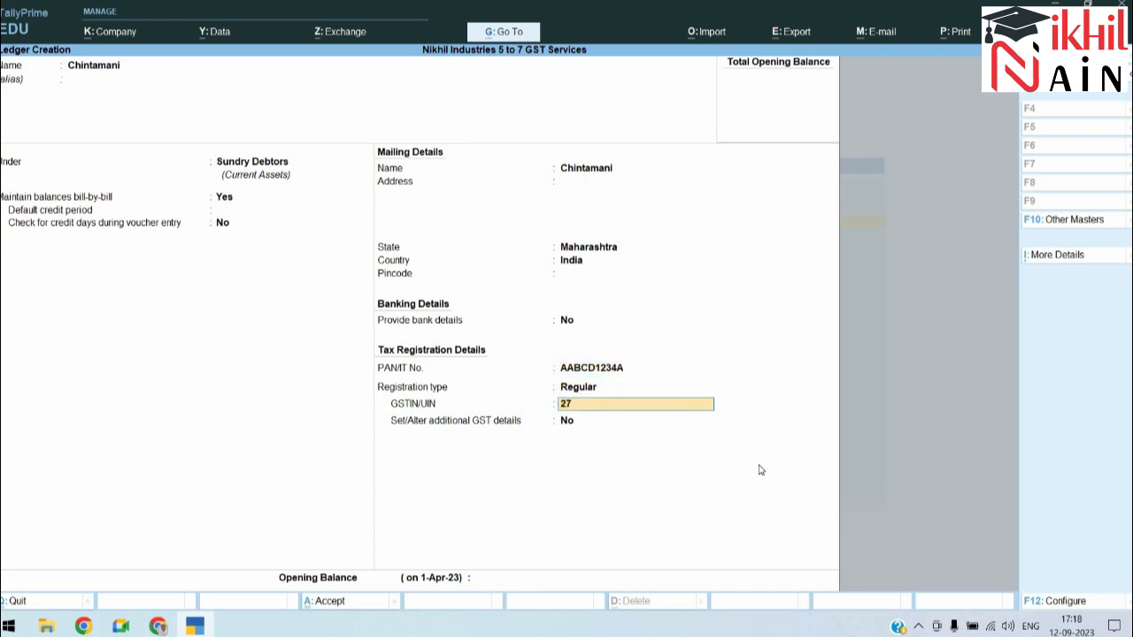
text(AABCD1234A1Z2)
key(Return)
key(Return)
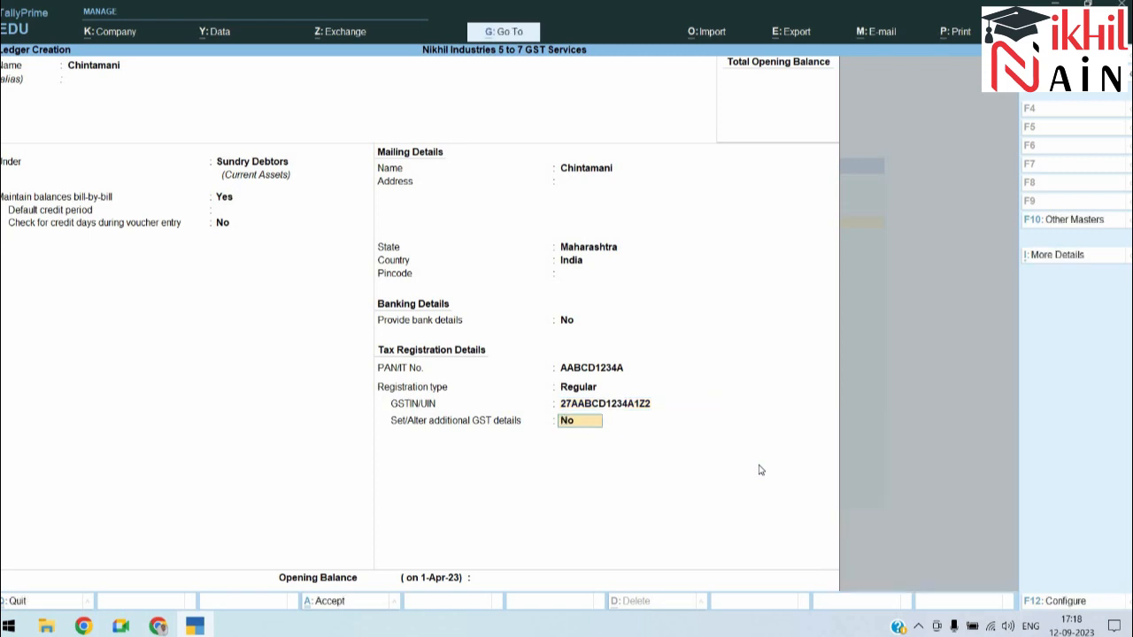
key(Return)
key(Return)
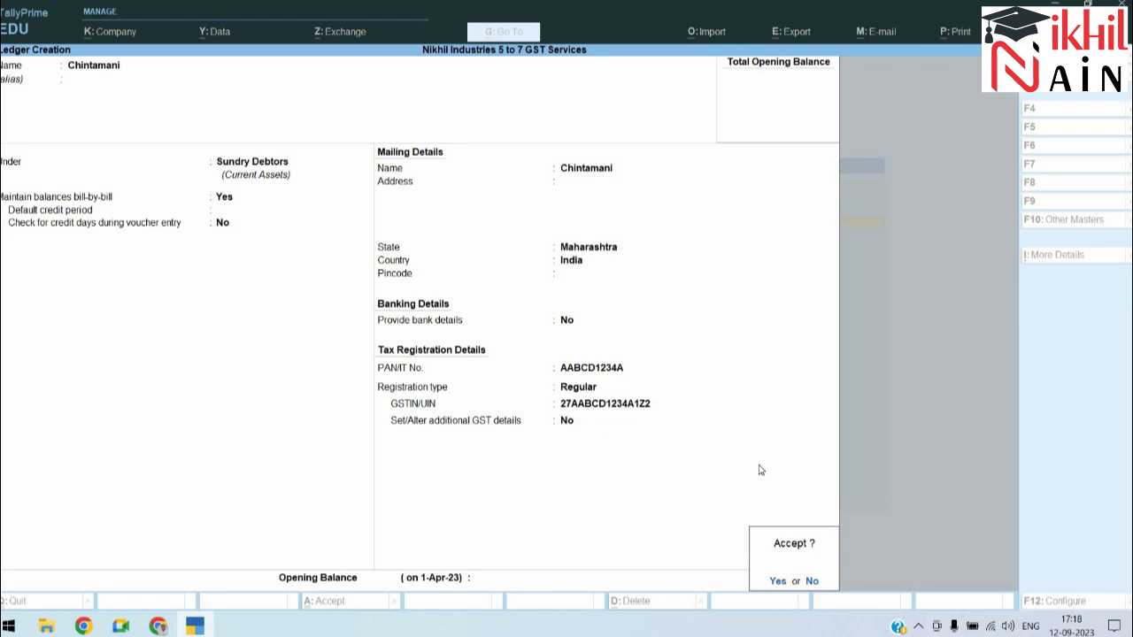
key(Return)
key(alt+Tab)
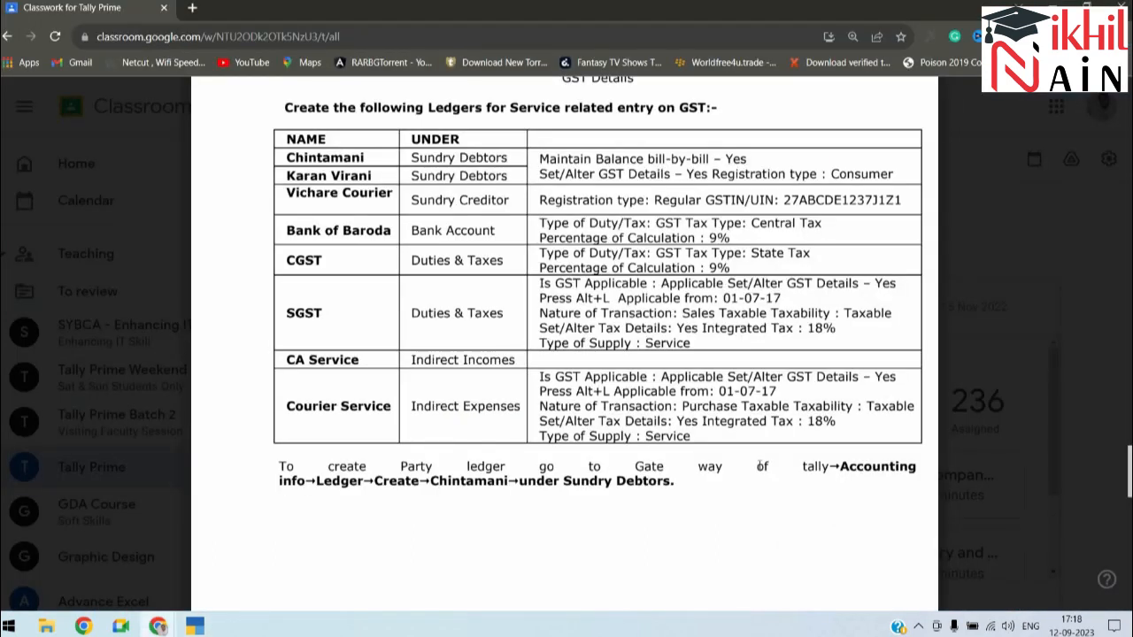
key(alt+Tab)
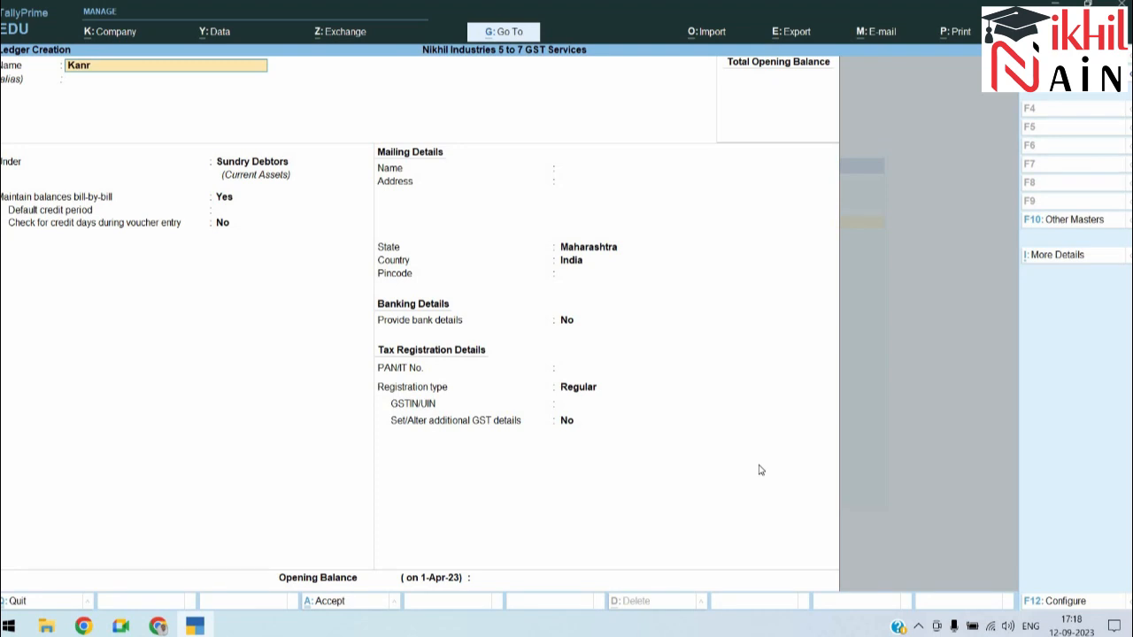
key(Return)
key(Return)
key(Return)
key(Return)
key(Return)
key(Return)
key(Return)
key(Return)
key(Return)
key(Return)
key(Return)
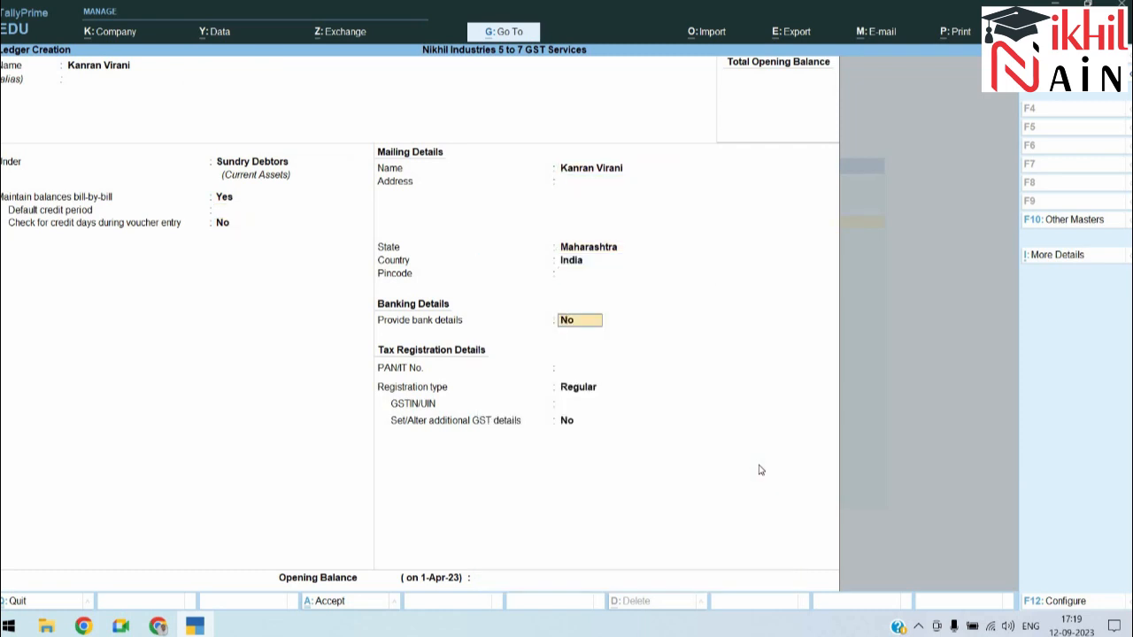
key(BackSpace)
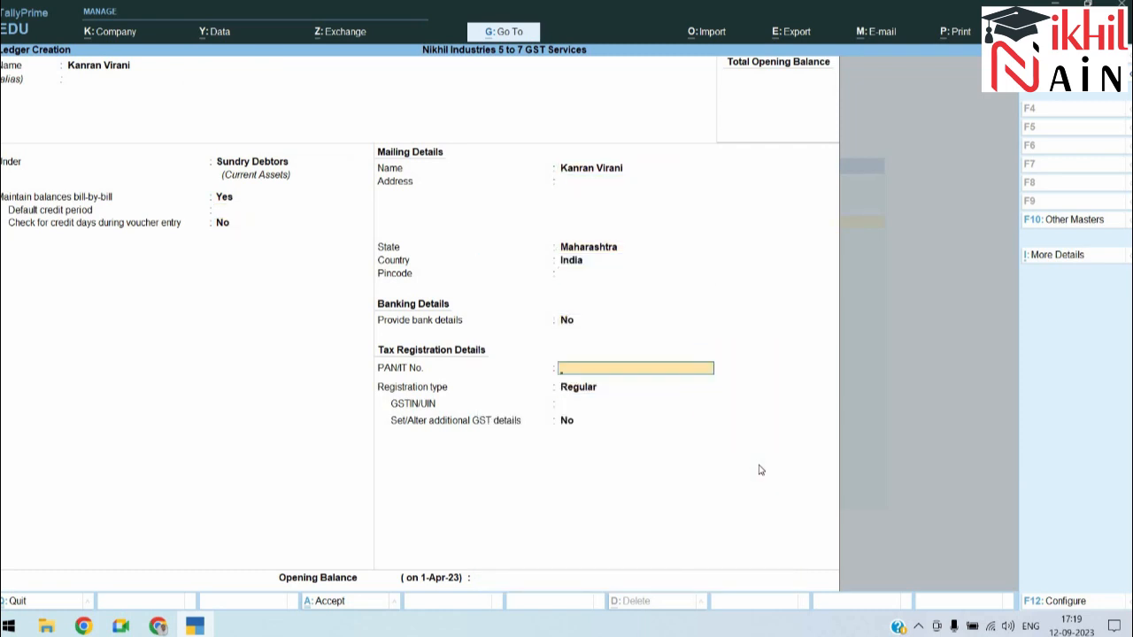
key(Return)
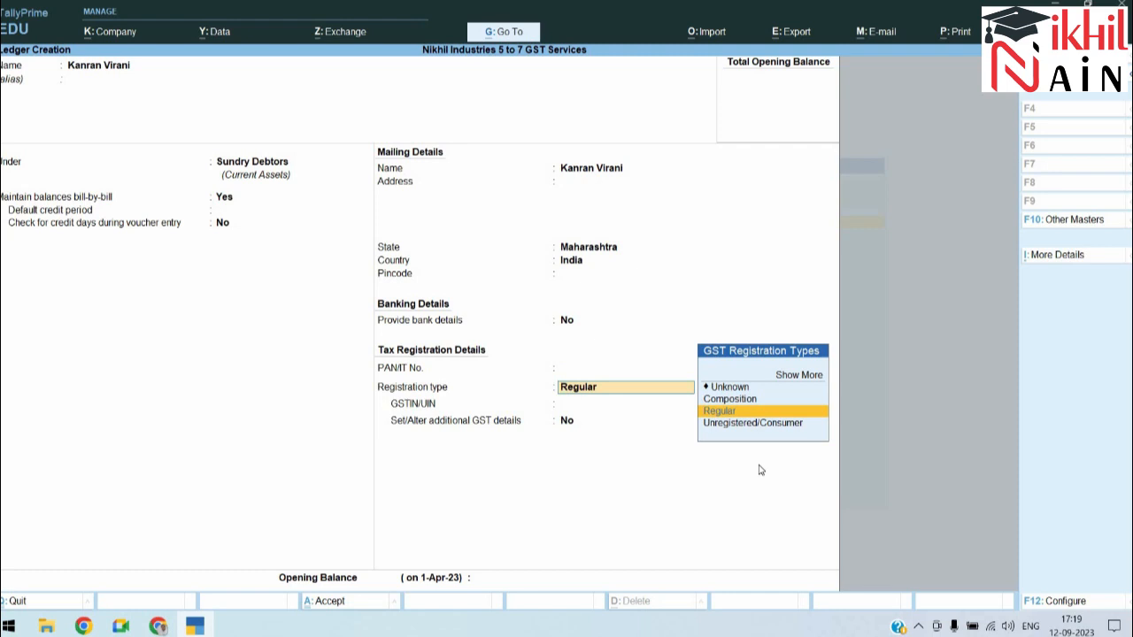
key(Return)
text(32)
key(BackSpace)
key(BackSpace)
text(27ABCD)
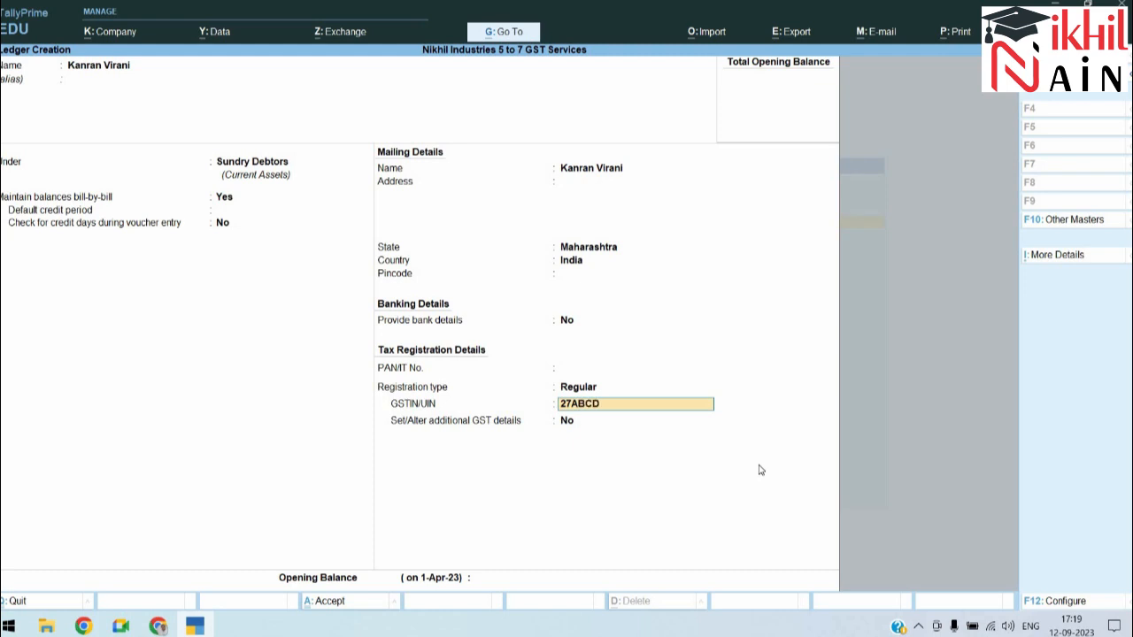
text(E4123A5Z6)
key(Return)
key(Return)
key(Return)
key(Return)
key(Return)
key(alt+Tab)
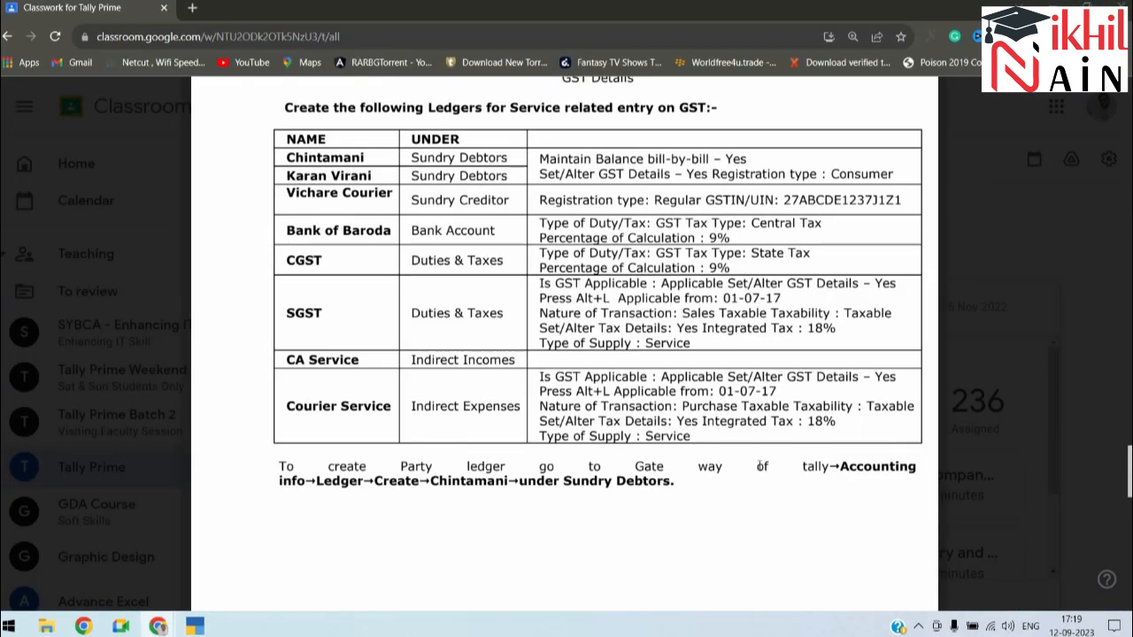
key(alt+Tab)
Step: Create a Vichare Courier ledger under Sundry Creditors
text(Vichare)
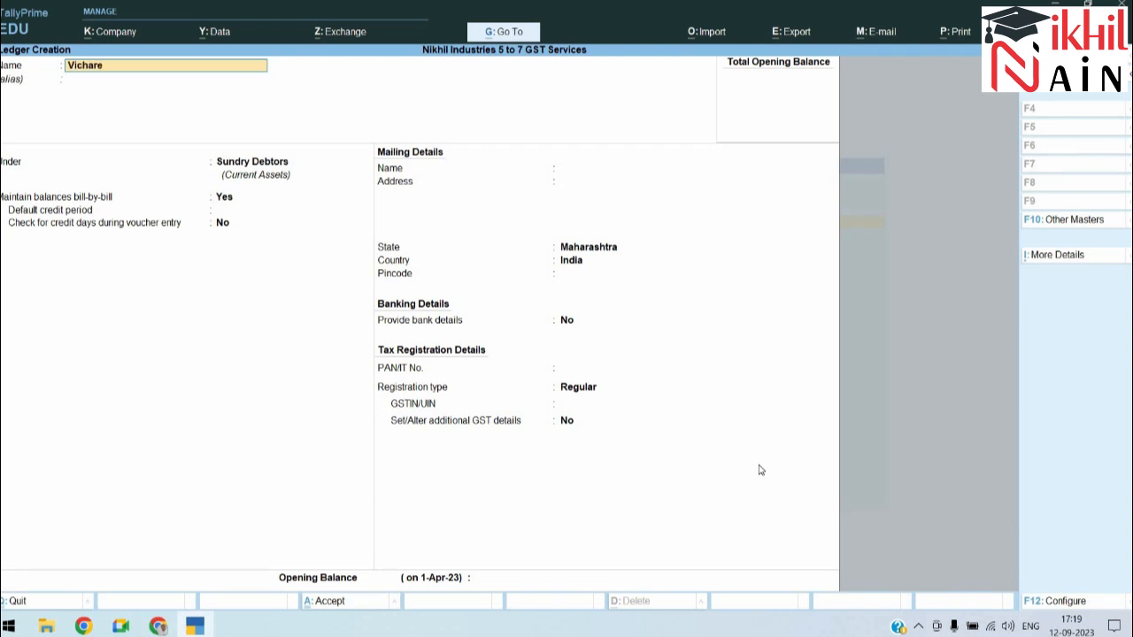
text( Courier)
key(Return)
text(Sund)
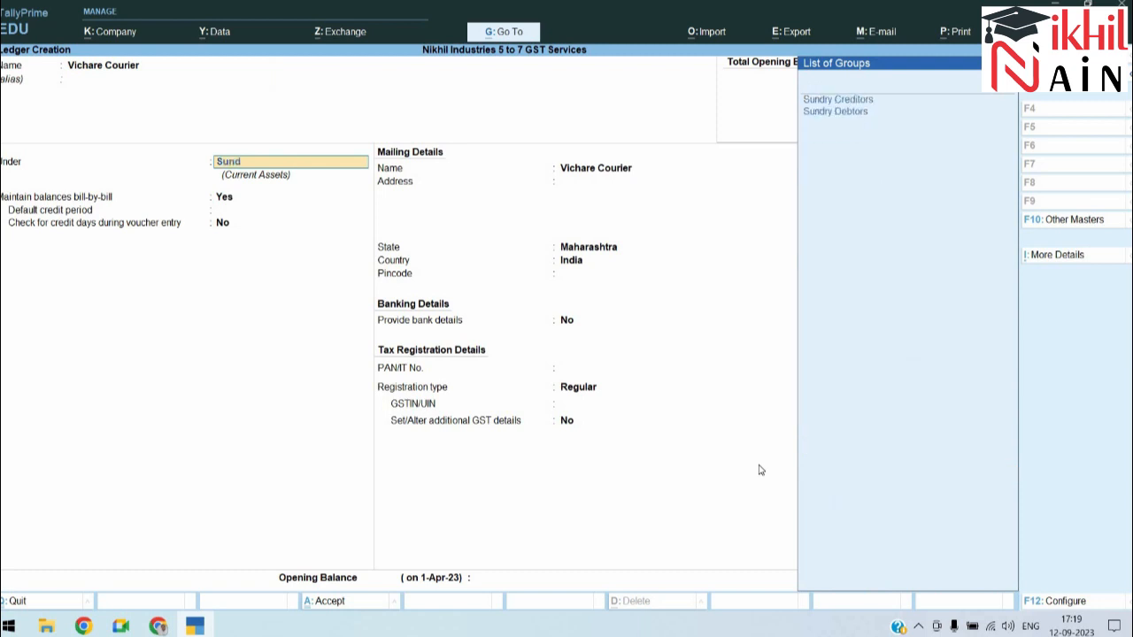
key(Return)
key(Return)
key(Return)
key(Return)
key(Return)
key(Return)
key(Return)
key(Return)
key(Return)
key(Return)
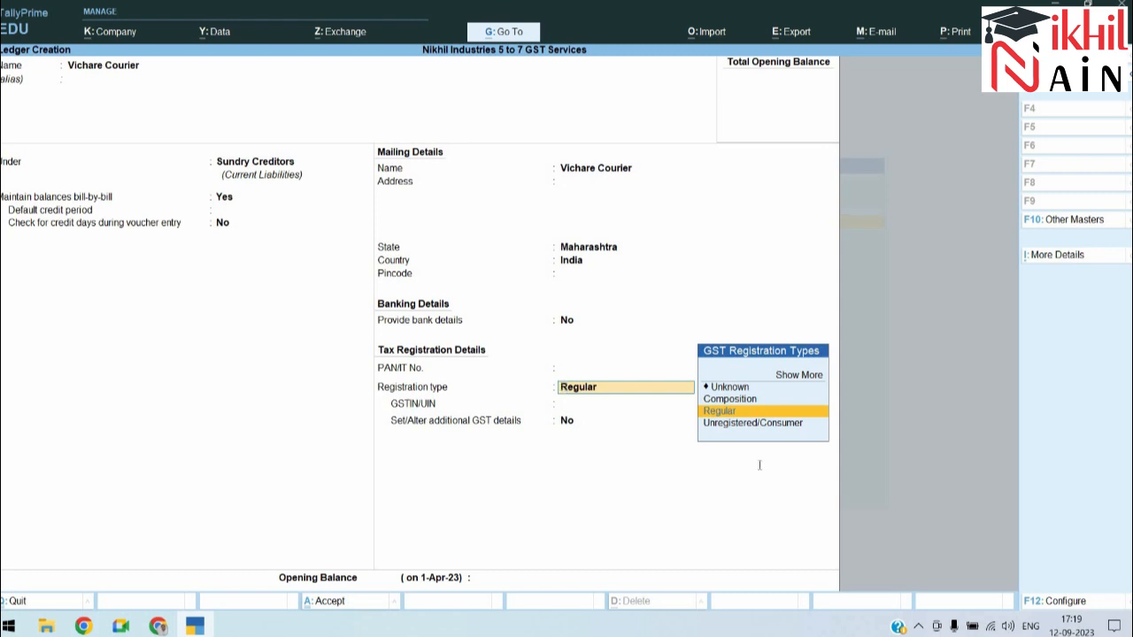
Step: Keep Regular registration, enter Vichare Courier's GSTIN, and save the ledger
key(alt+Tab)
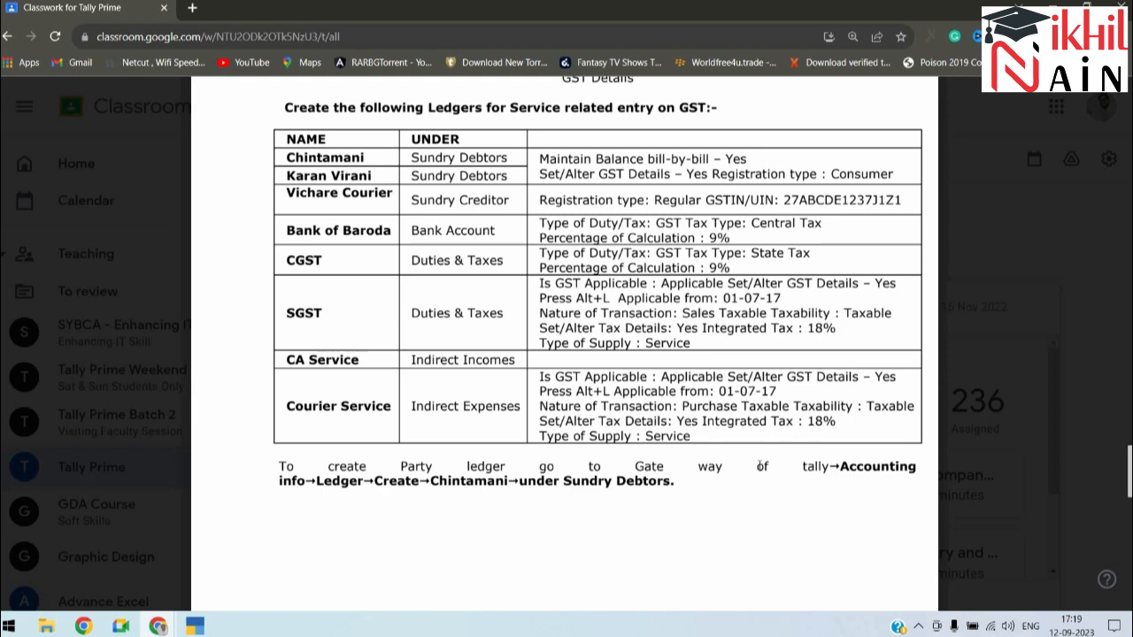
key(alt+Tab)
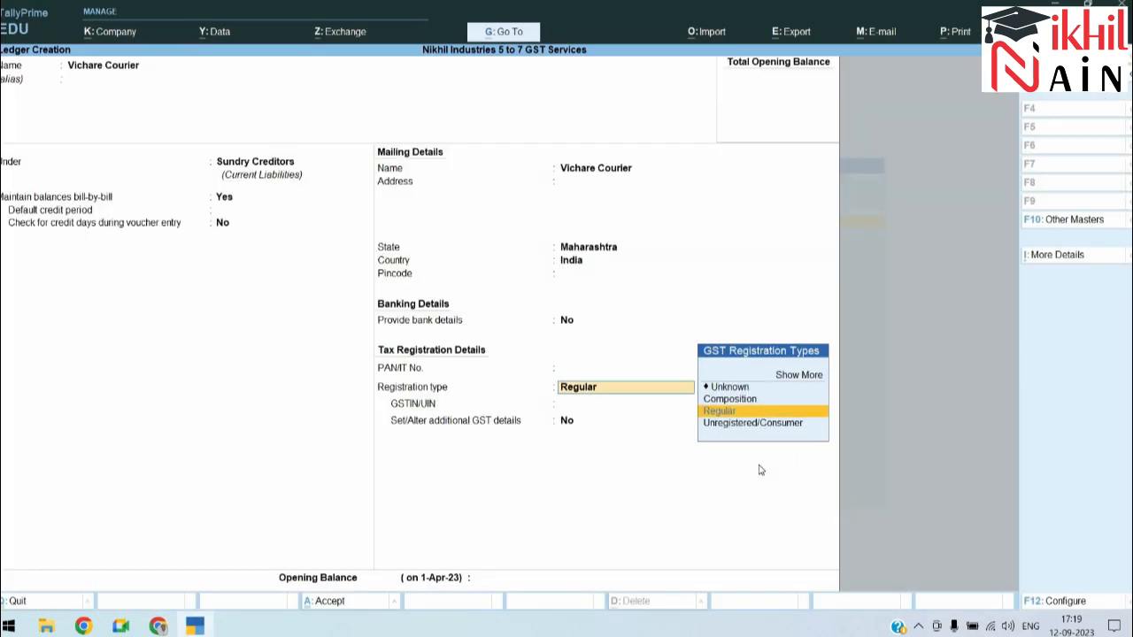
key(Return)
text(2)
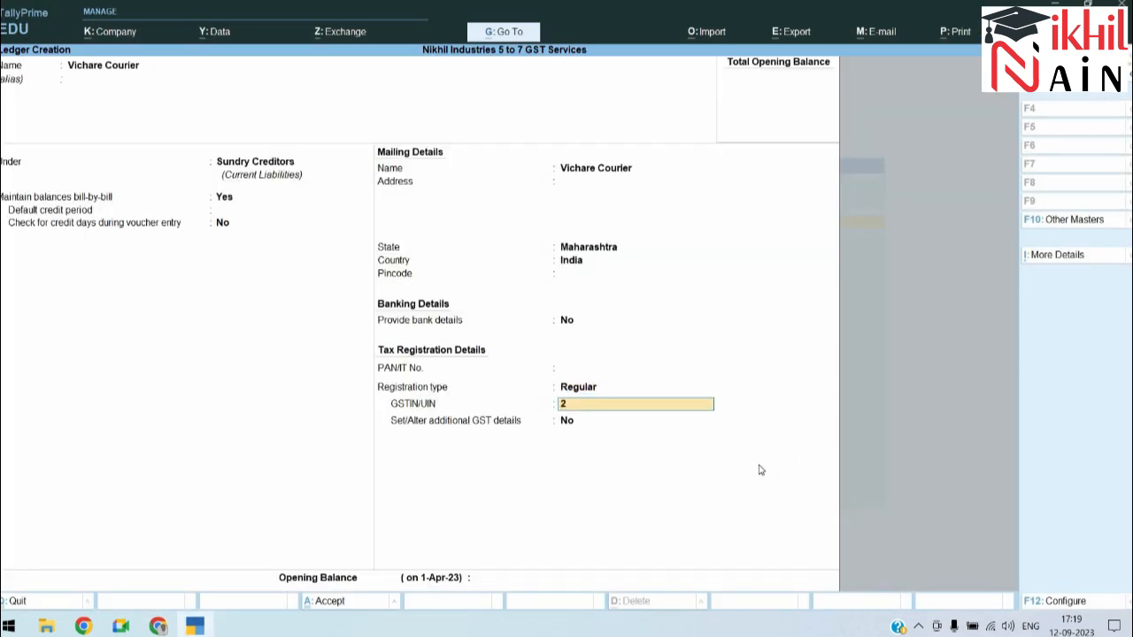
text(7ABCDE123456)
key(BackSpace)
key(BackSpace)
text(A8Z9)
key(Return)
key(Return)
key(Return)
key(Return)
key(Return)
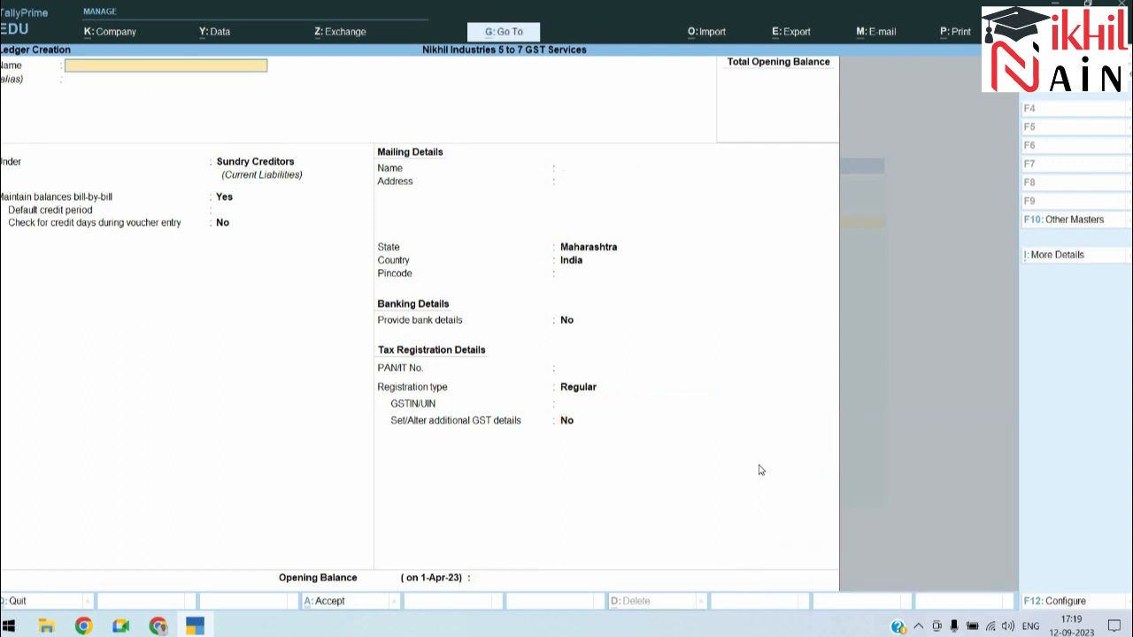
Step: Alter Chintamani's ledger to Unregistered/Consumer with the GSTIN cleared, and save
key(Escape)
key(Escape)
key(Down)
key(Return)
key(Down)
key(Return)
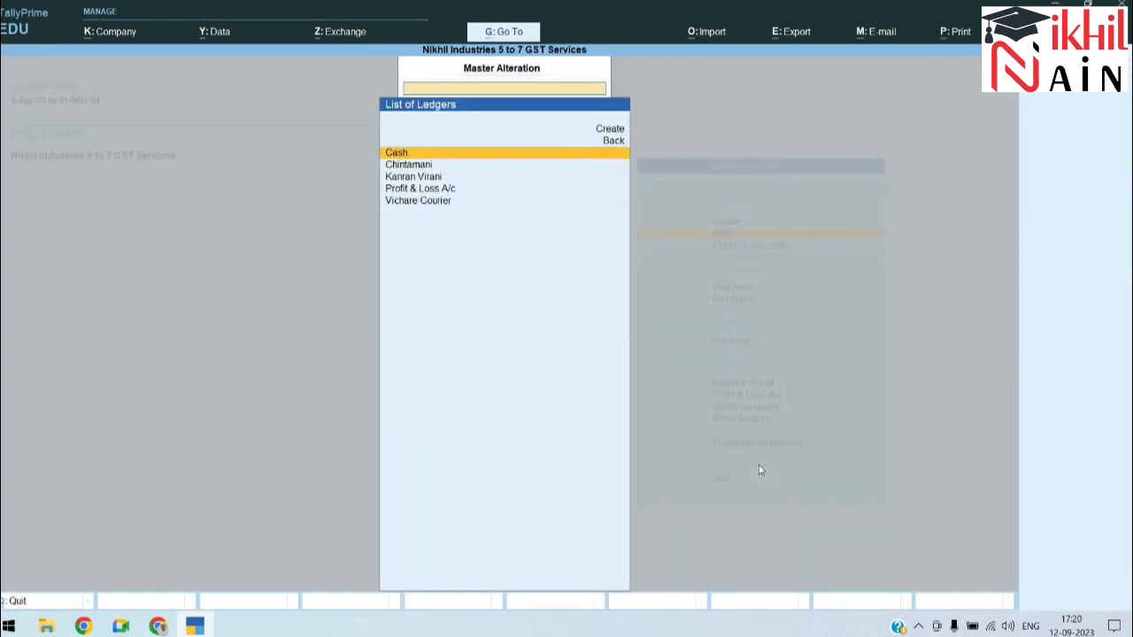
key(Down)
key(Return)
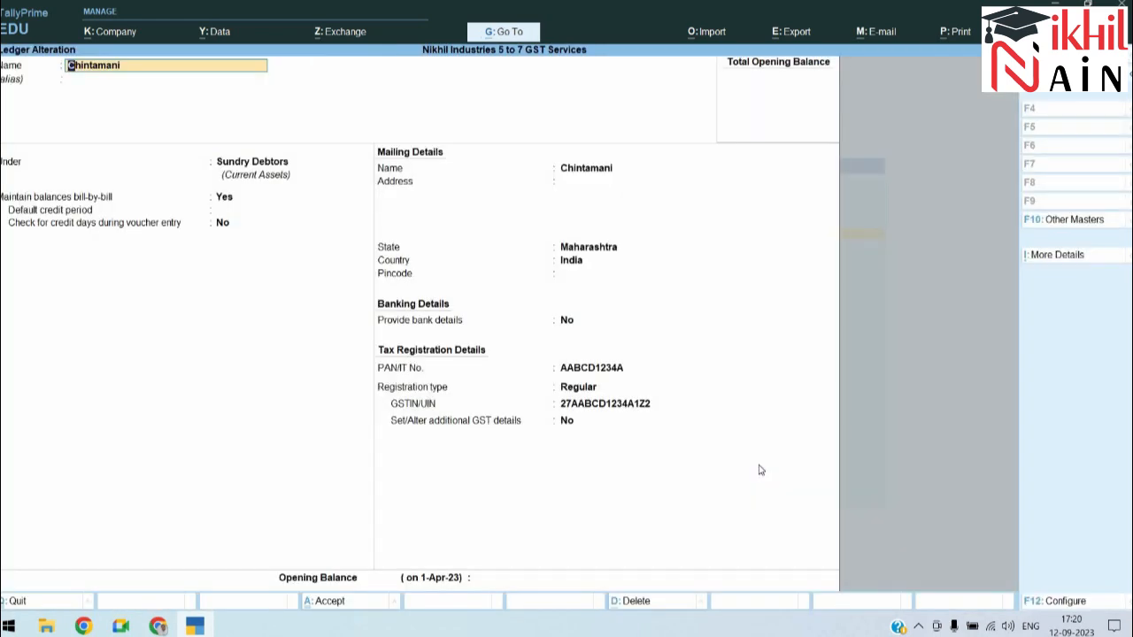
key(Return)
key(Return)
key(Return)
key(Return)
key(Return)
key(Return)
key(Return)
key(Return)
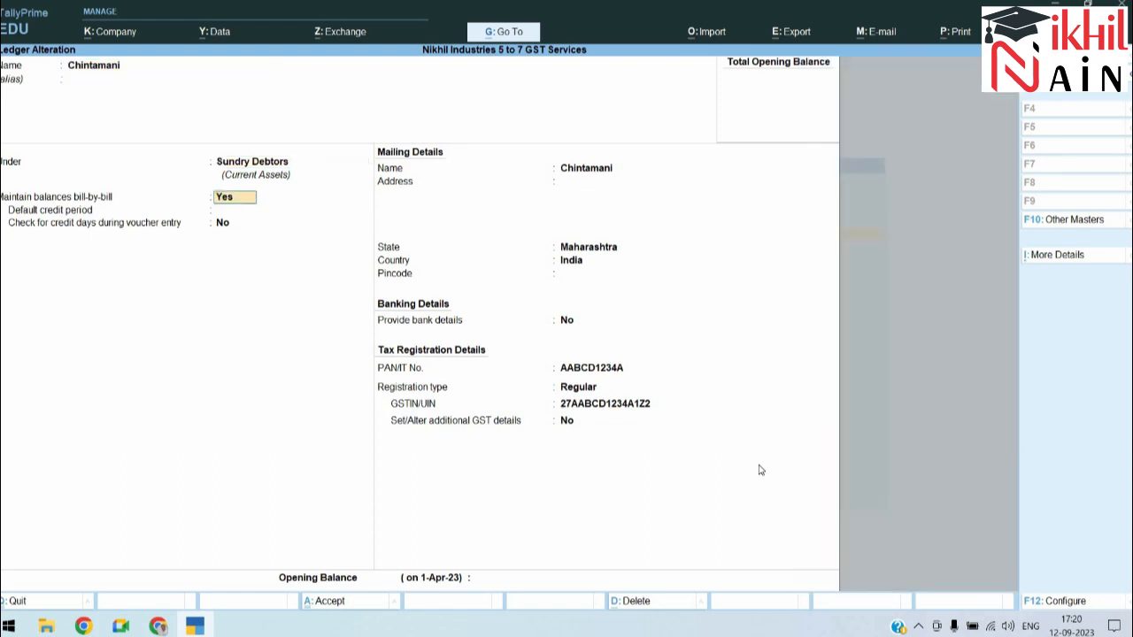
key(Return)
key(Return)
key(Return)
key(Return)
key(Return)
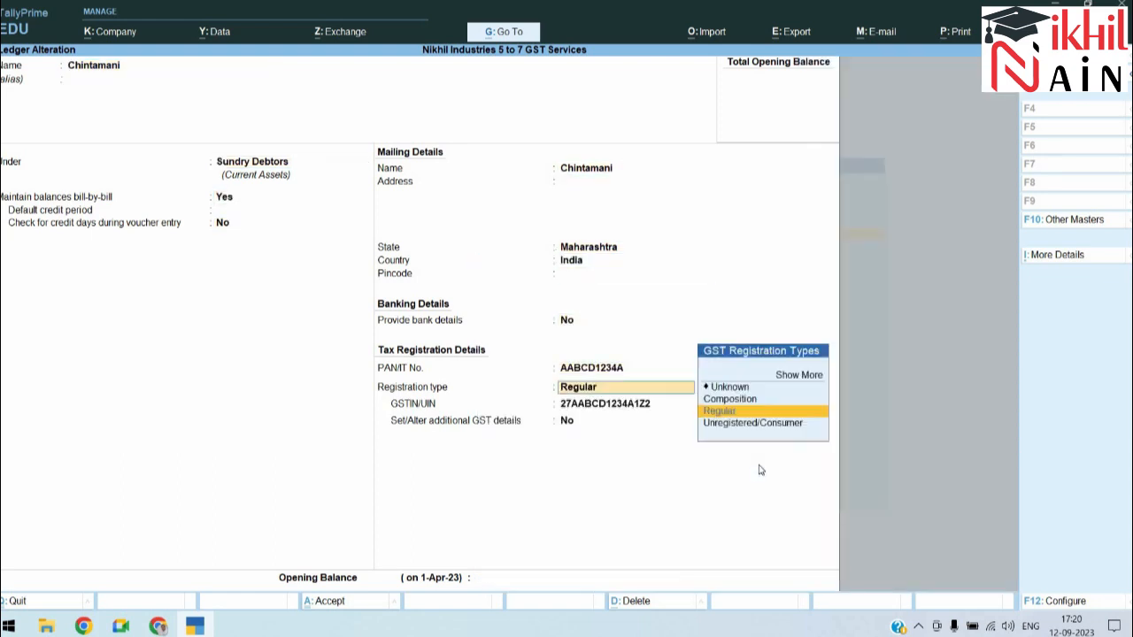
key(Down)
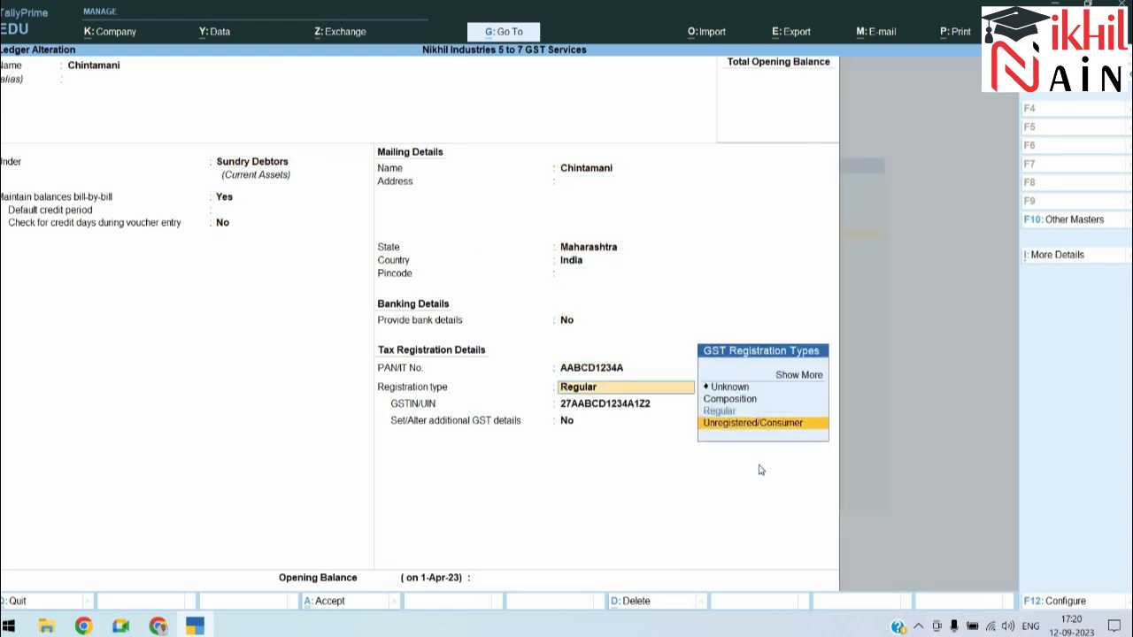
key(Return)
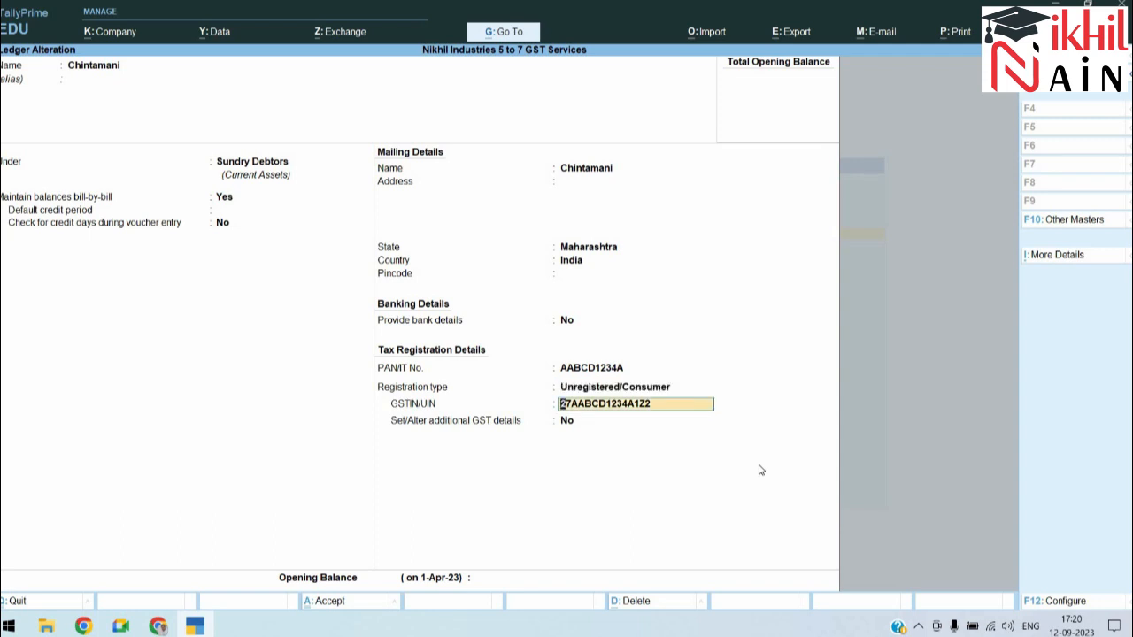
key(ctrl+a)
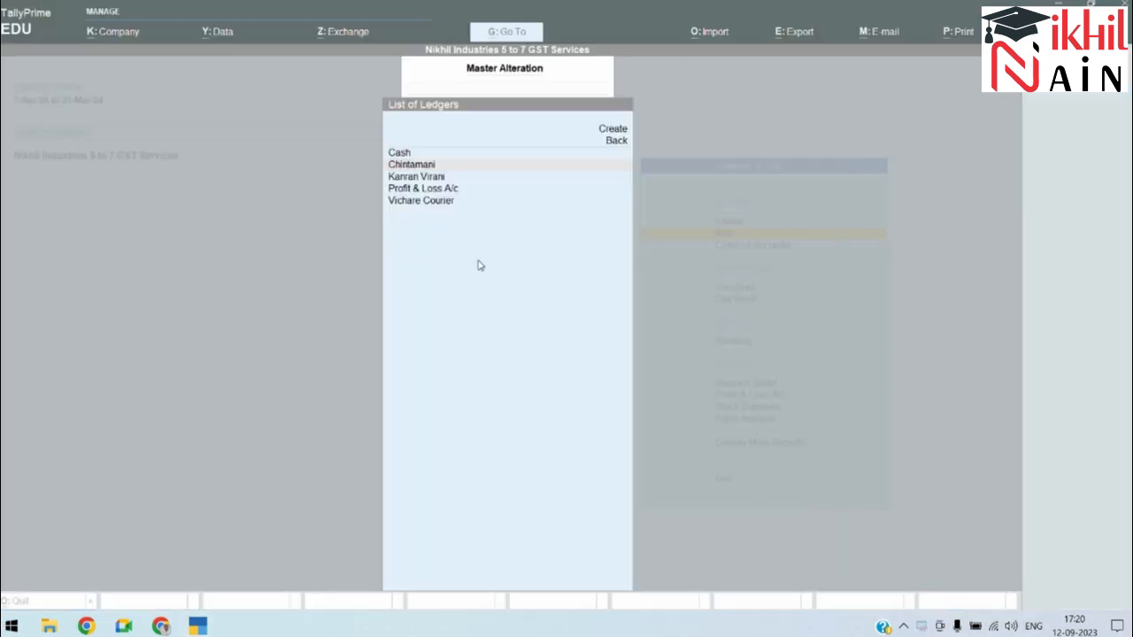
key(alt+Tab)
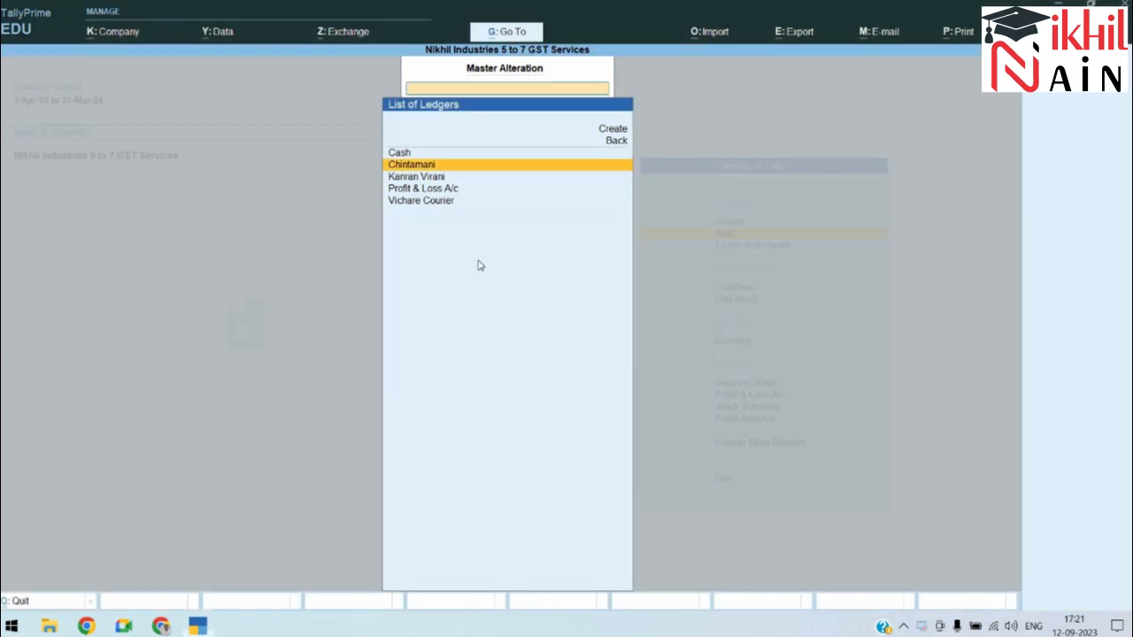
key(Return)
key(Return)
key(Return)
key(Return)
key(Return)
key(Return)
key(Return)
key(Return)
key(Return)
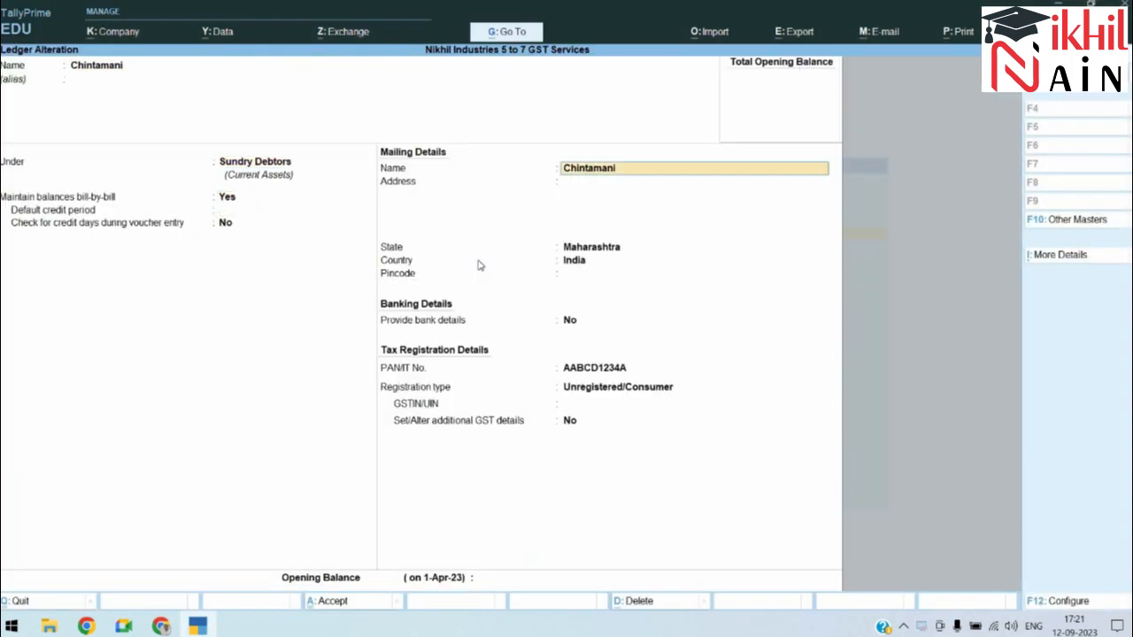
key(Return)
key(Return)
key(Return)
key(Return)
key(Return)
key(Return)
key(Return)
key(Return)
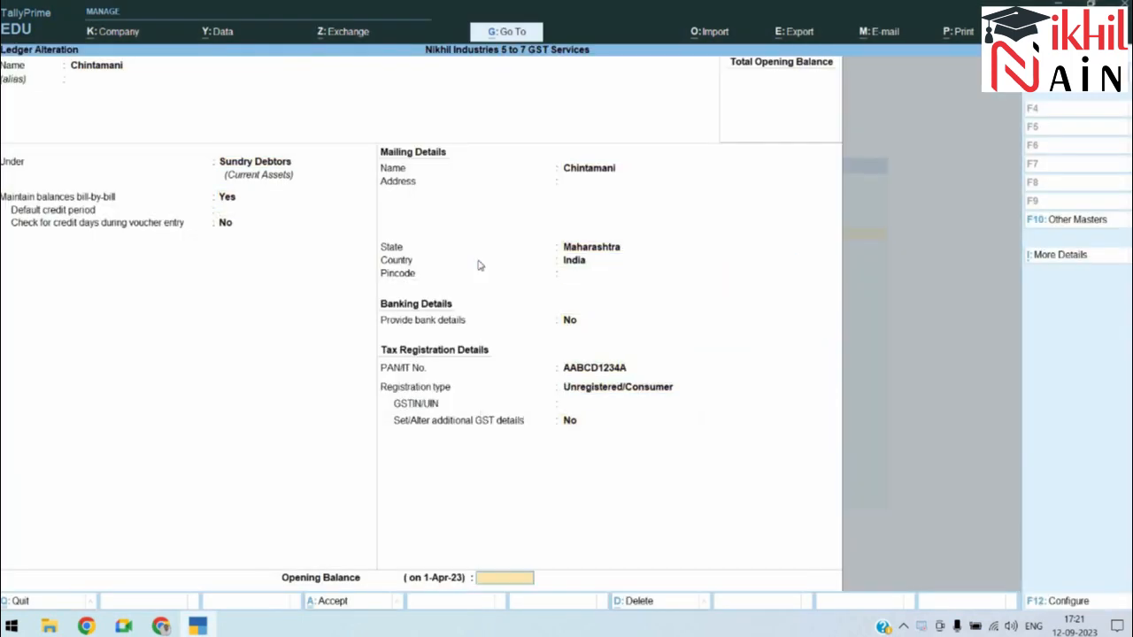
key(Return)
key(Down)
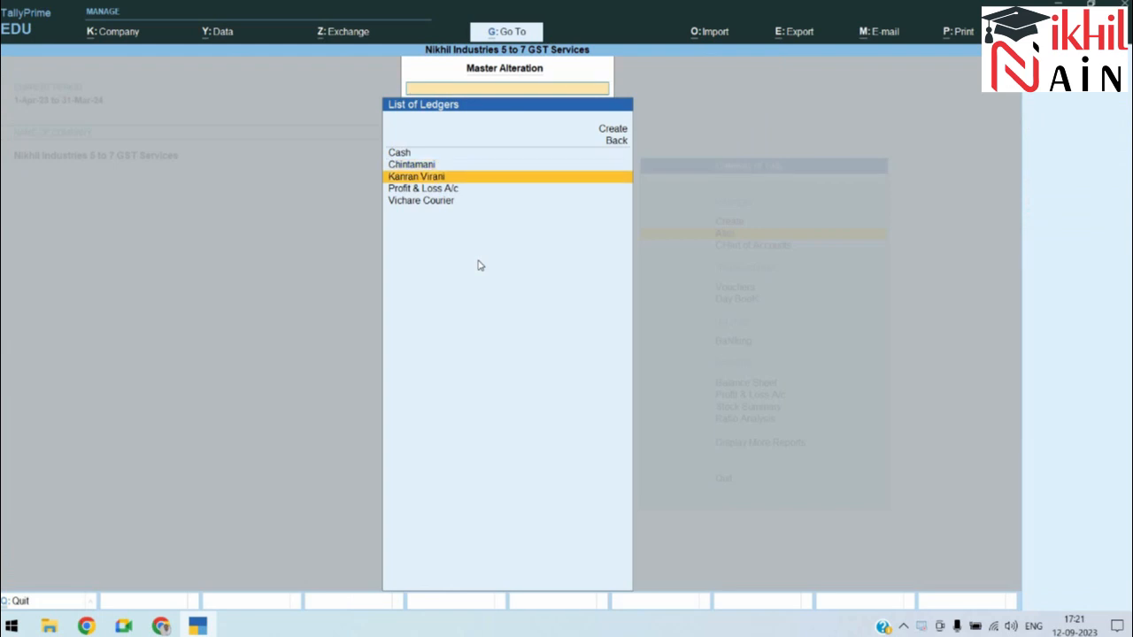
key(Return)
key(Return)
key(Return)
key(Return)
key(Return)
key(Return)
key(Return)
key(Return)
key(Return)
key(Return)
key(Return)
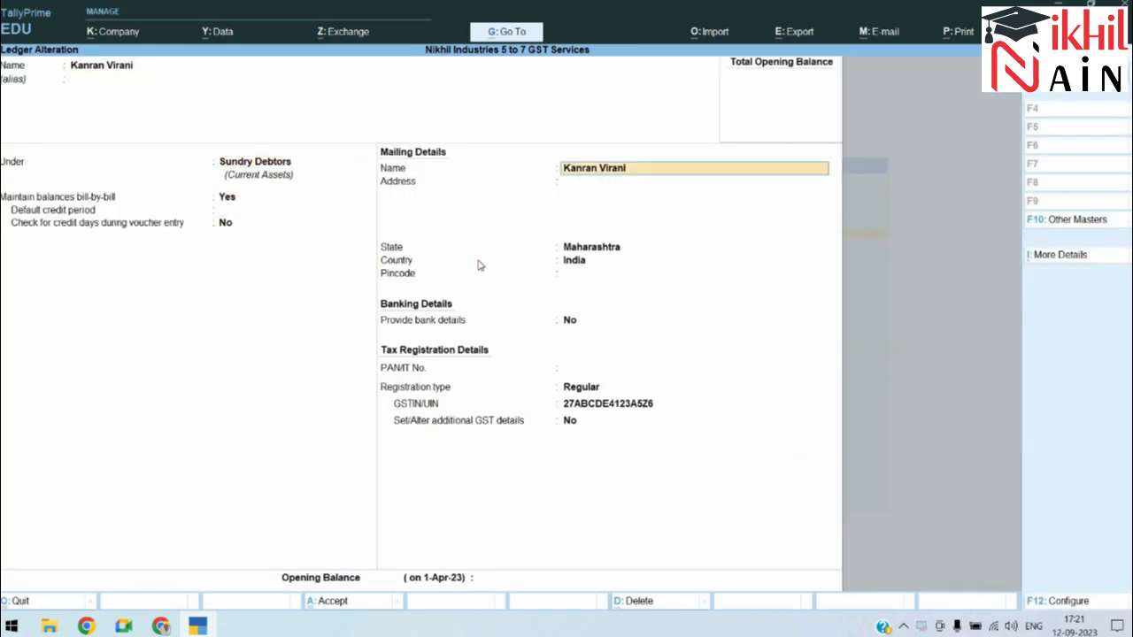
key(Down)
key(Return)
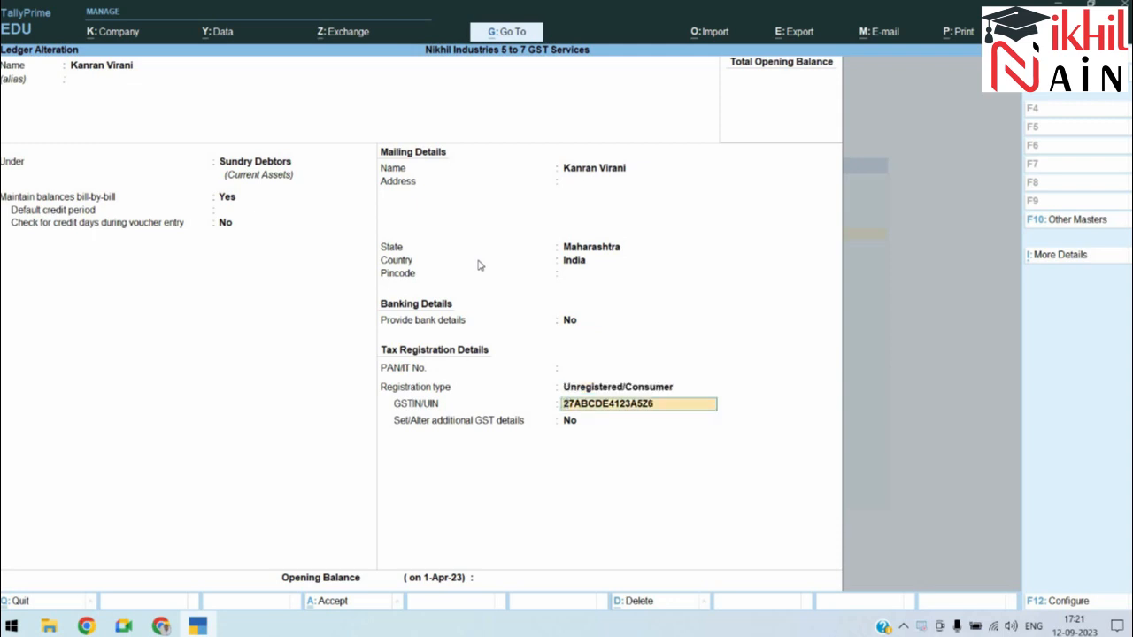
key(BackSpace)
key(BackSpace)
key(BackSpace)
key(BackSpace)
key(BackSpace)
key(BackSpace)
key(BackSpace)
key(BackSpace)
key(BackSpace)
key(BackSpace)
key(BackSpace)
key(BackSpace)
key(BackSpace)
key(BackSpace)
key(BackSpace)
key(Return)
key(Return)
key(Return)
key(Return)
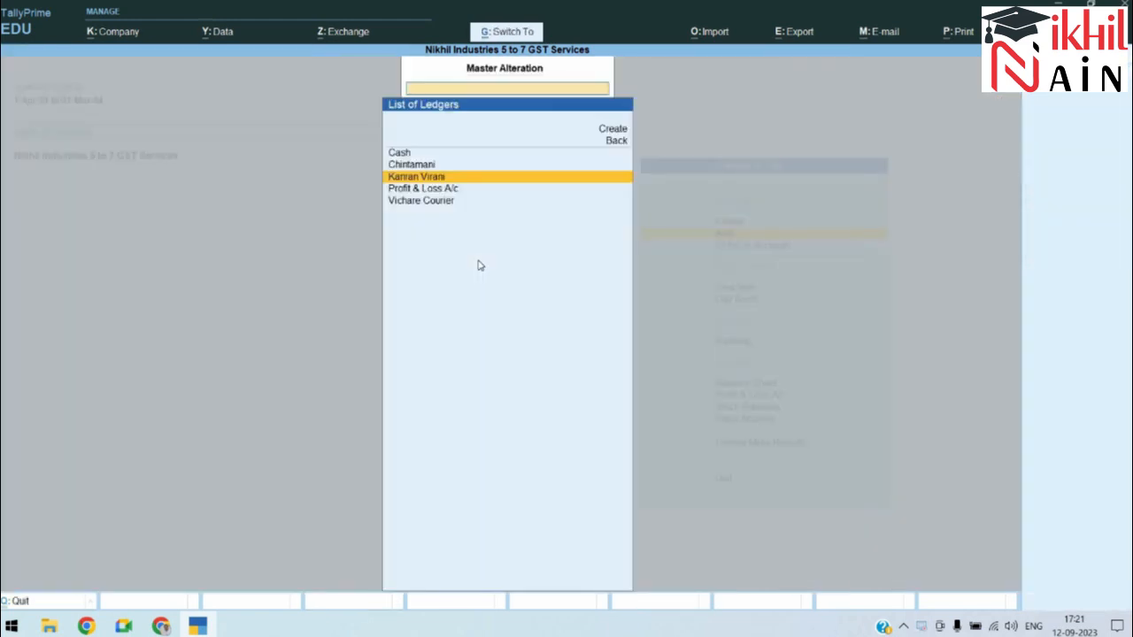
key(Escape)
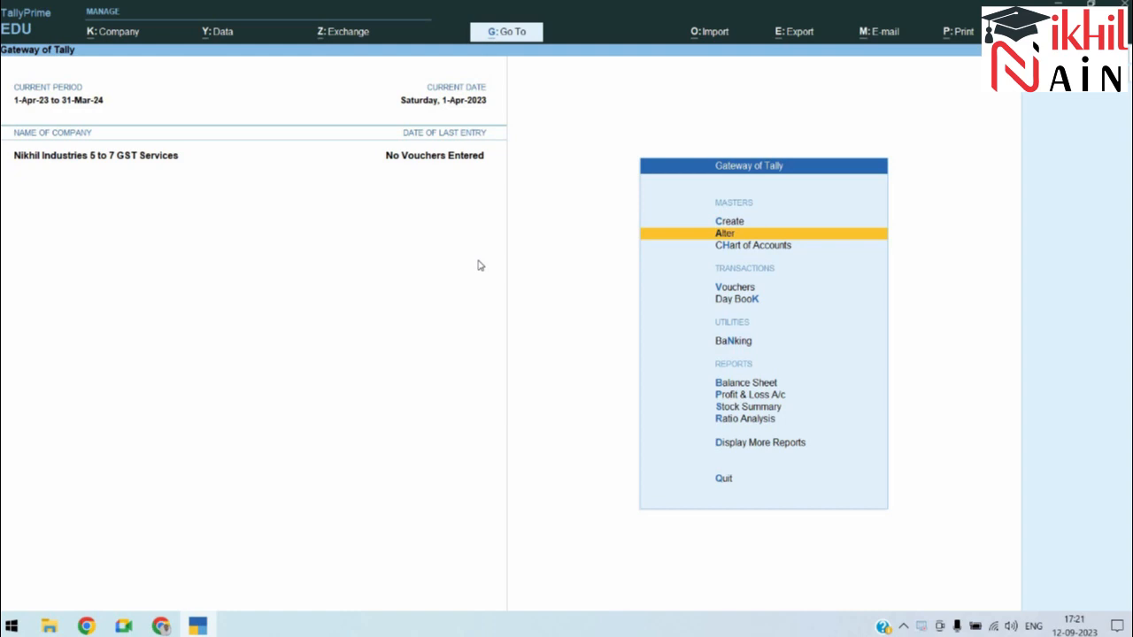
Step: Start a new ledger named Ban of Baroda
key(alt+Tab)
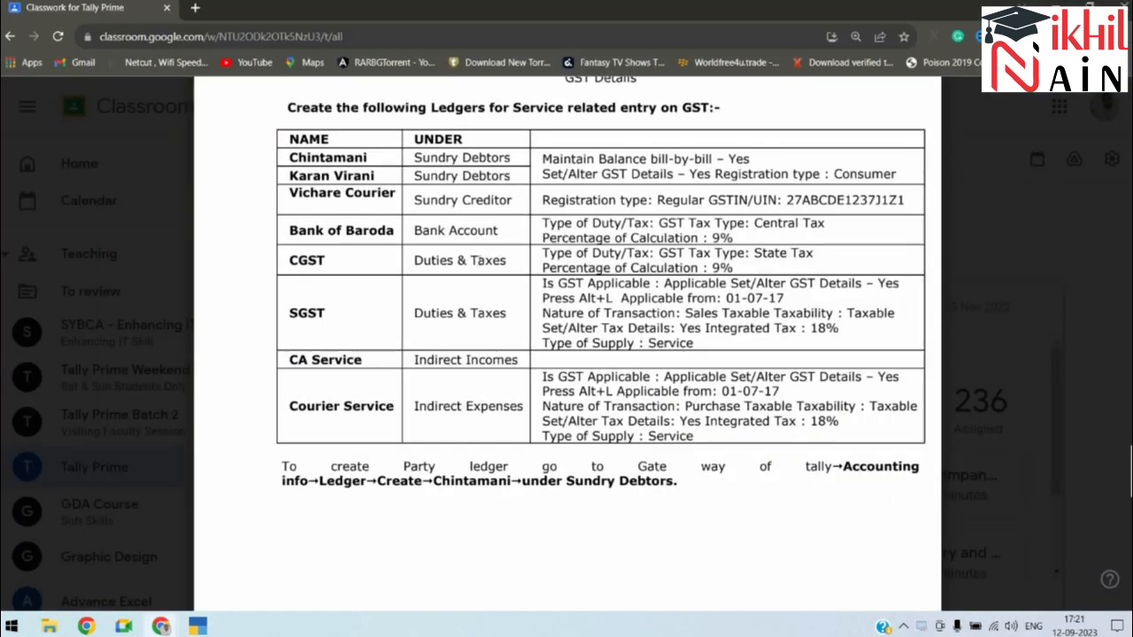
key(alt+Tab)
key(alt+Tab)
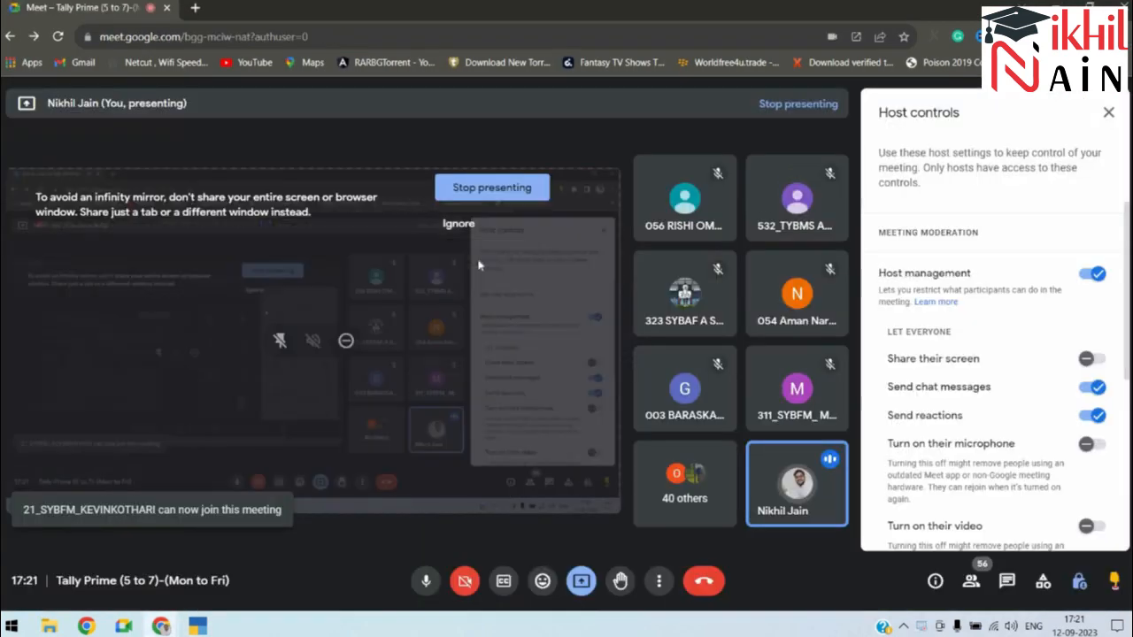
key(alt+Tab)
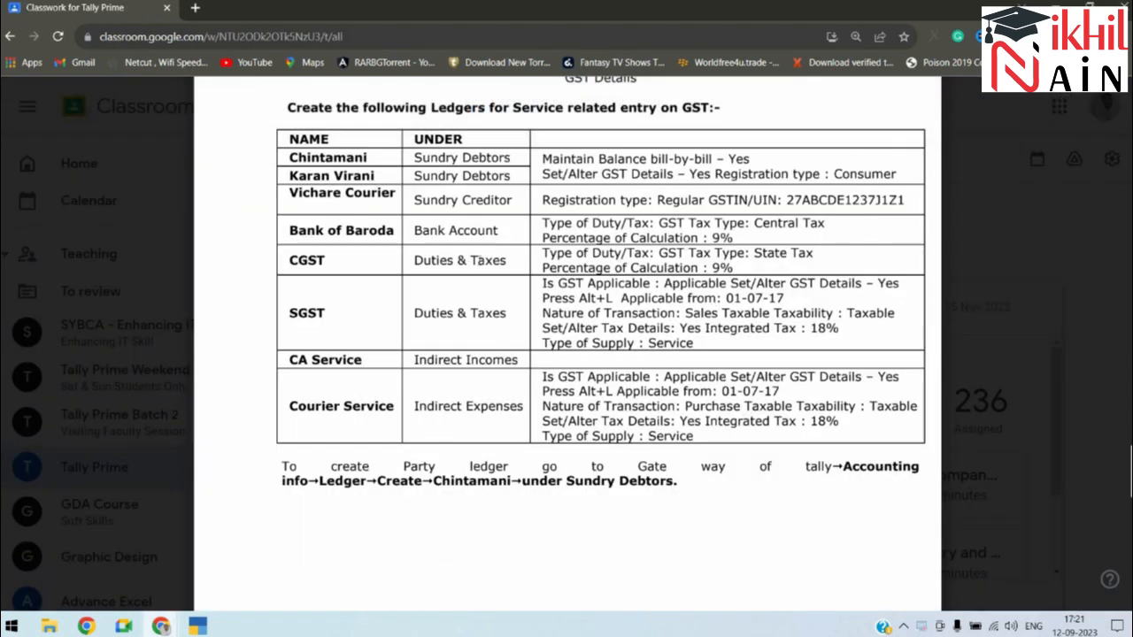
key(alt+Tab)
key(Up)
key(Return)
key(Down)
key(Return)
text(Ban of Baroda)
key(Return)
Step: Place Ban of Baroda under Bank Accounts and save the ledger
key(Return)
text(Bank)
key(Return)
key(Return)
key(Return)
key(Return)
key(Return)
key(Return)
key(Return)
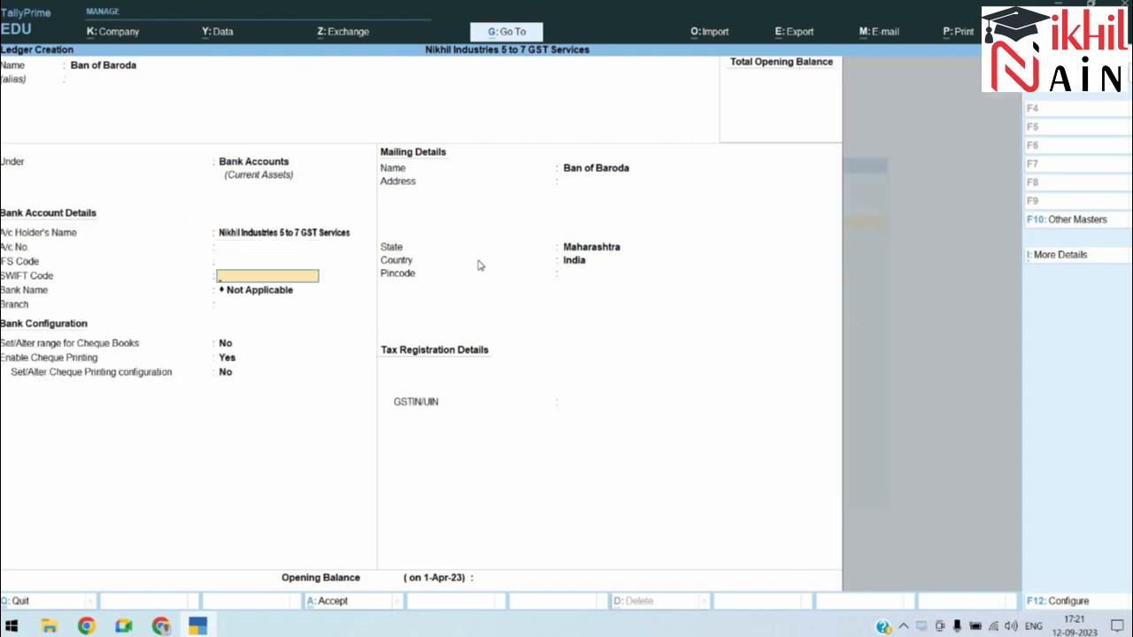
key(Return)
key(Return)
key(Return)
key(Return)
key(Return)
key(Return)
key(Return)
key(Return)
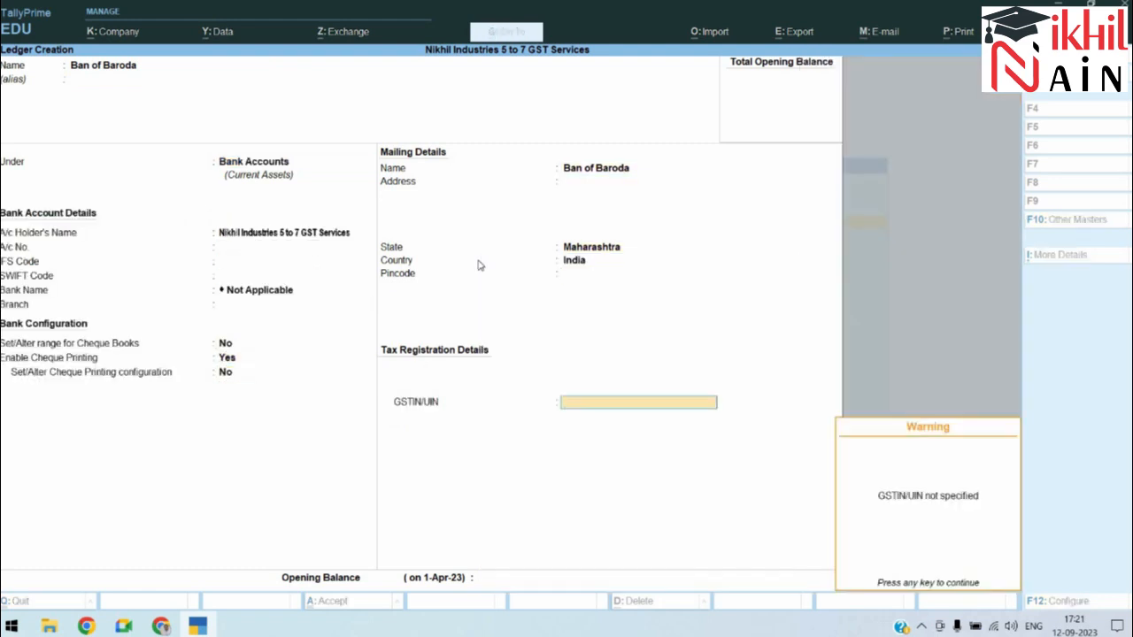
key(Return)
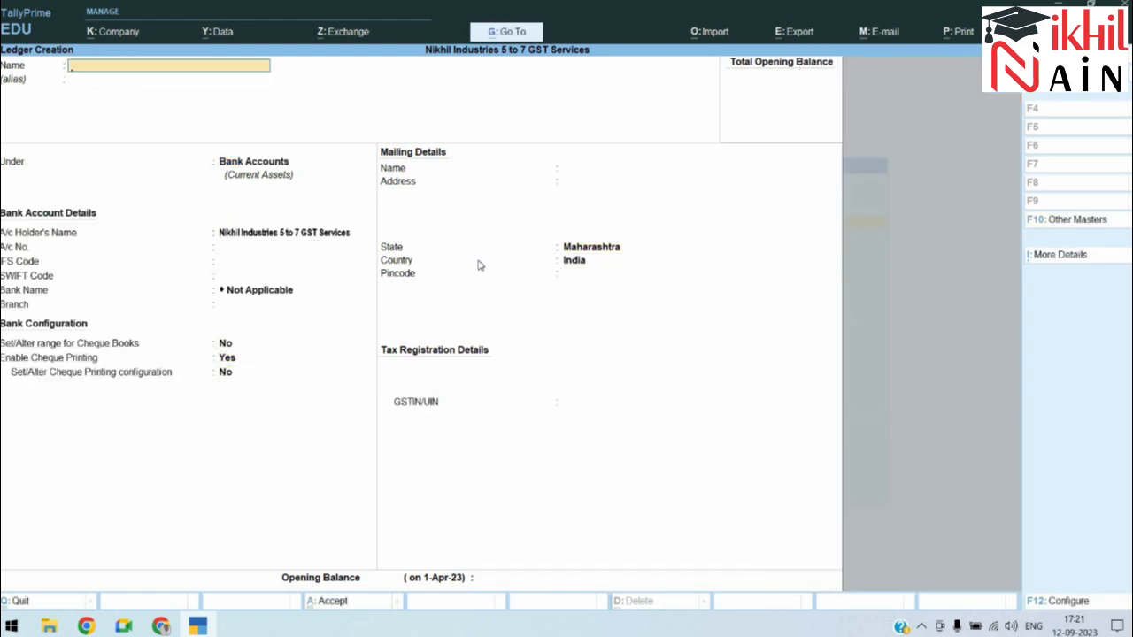
Step: Create a CGST ledger under Duties & Taxes, GST tax type CGST at 9%, and save it
key(alt+Tab)
key(alt+Tab)
text(CGST)
key(Return)
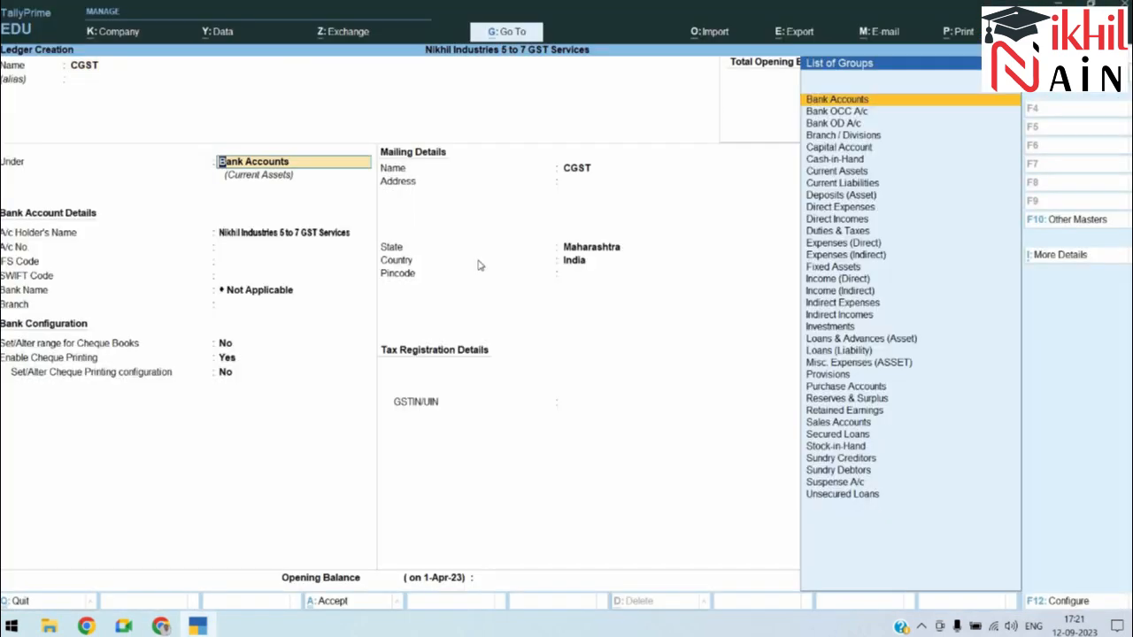
text(Duties & Taxes)
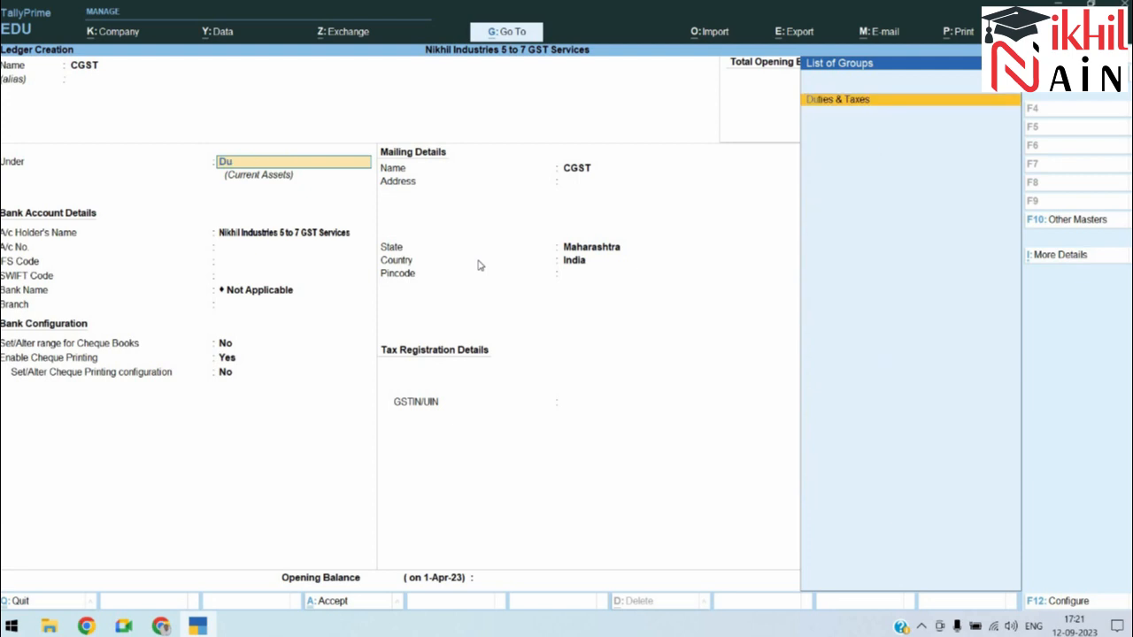
key(Return)
key(Up)
key(Return)
key(Down)
key(Return)
key(Return)
text(9)
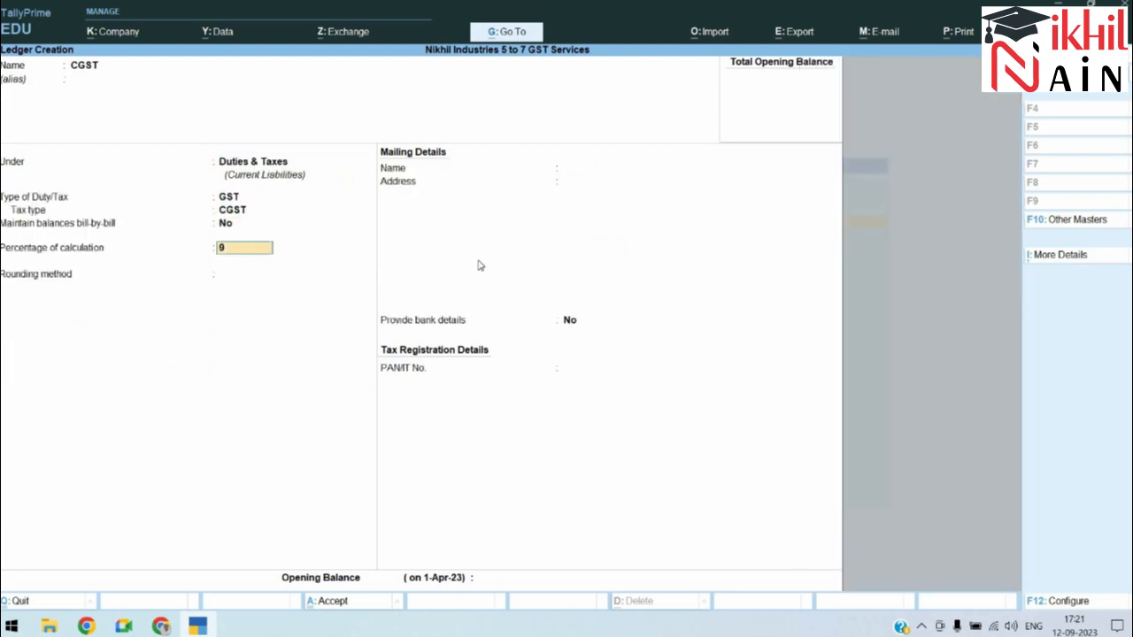
key(Return)
key(Return)
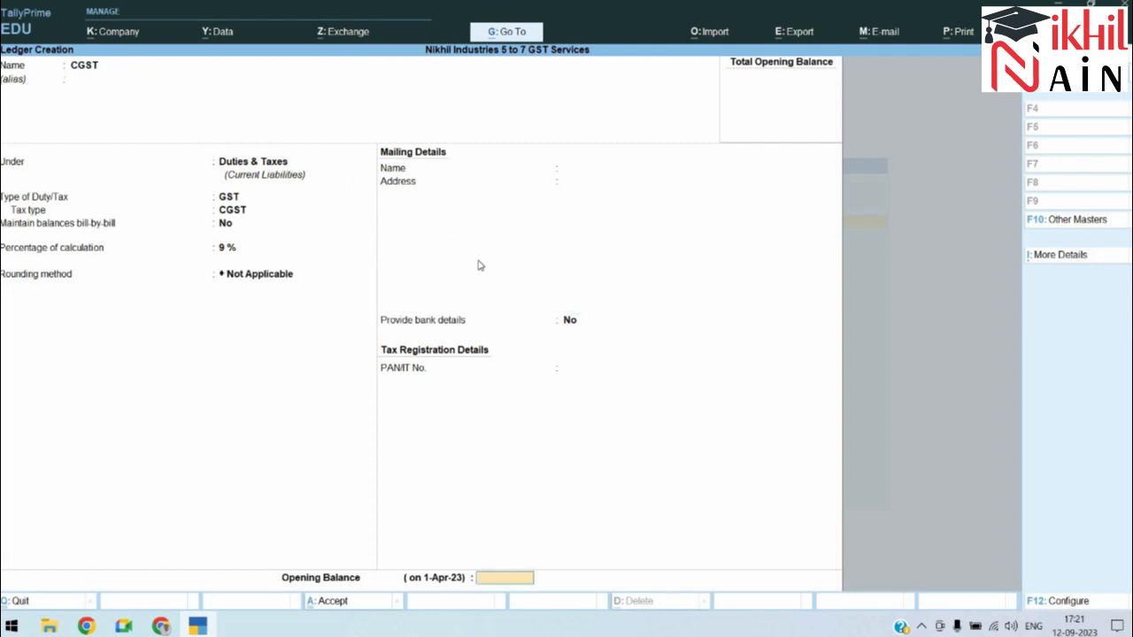
key(Return)
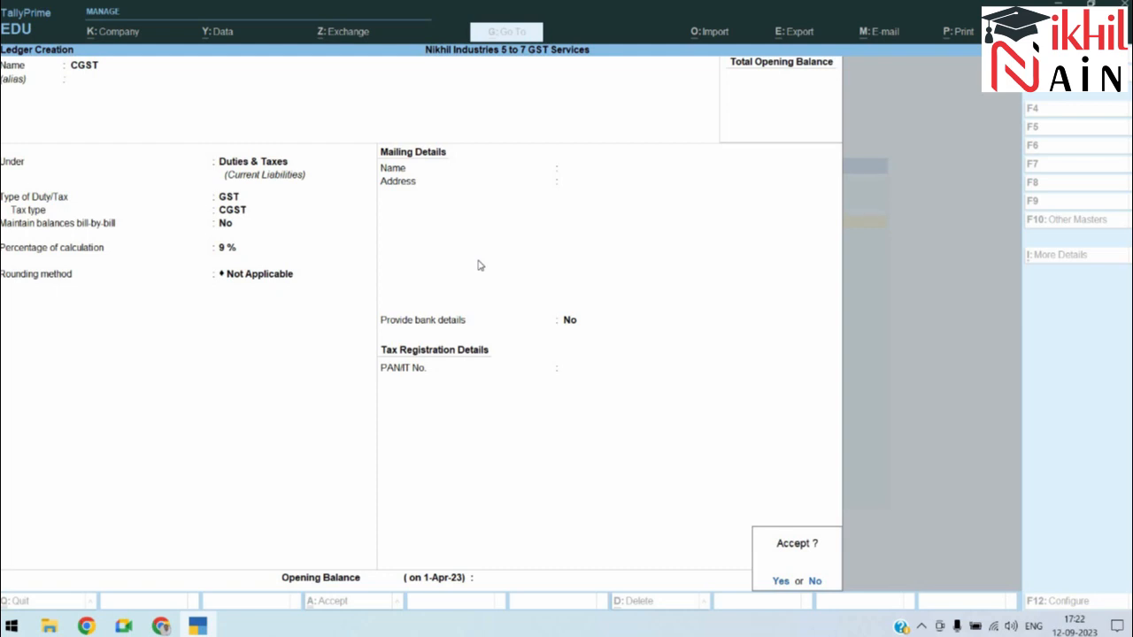
key(Return)
Step: Create ledger SGST under Duties & Taxes with GST duty type and SGST/UTGST tax type
text(SGST)
key(Return)
key(Return)
key(Return)
key(Return)
key(BackSpace)
key(Up)
key(Return)
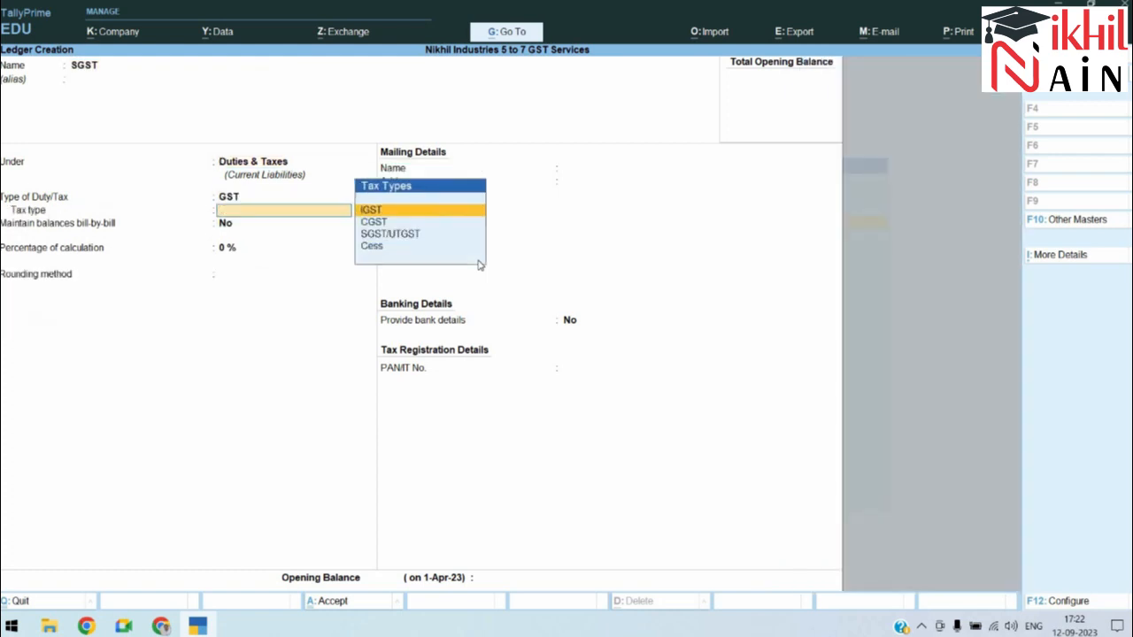
key(Down)
key(Down)
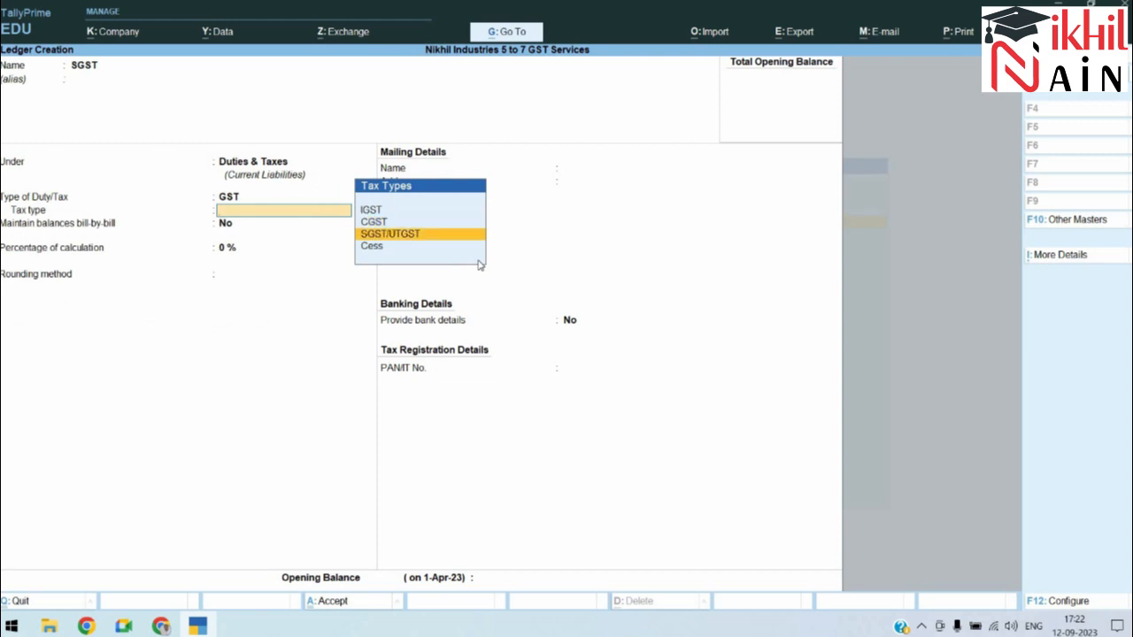
key(Return)
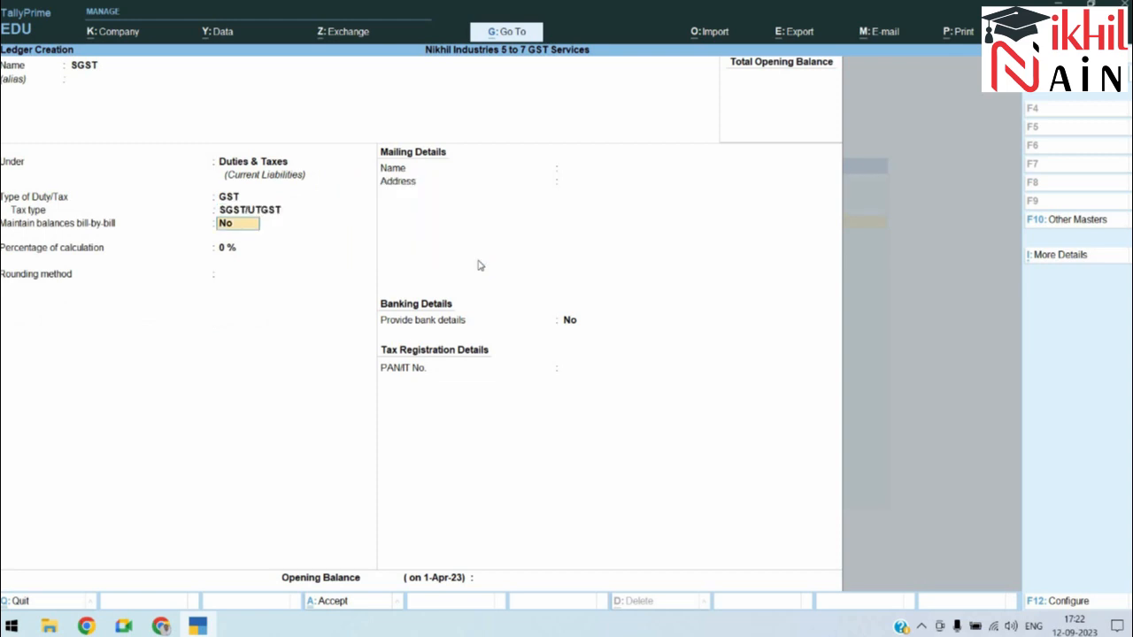
Step: Set the SGST percentage to 9 % and save the ledger after checking the assignment sheet
key(Return)
text(9)
key(Return)
key(Return)
key(Return)
key(Return)
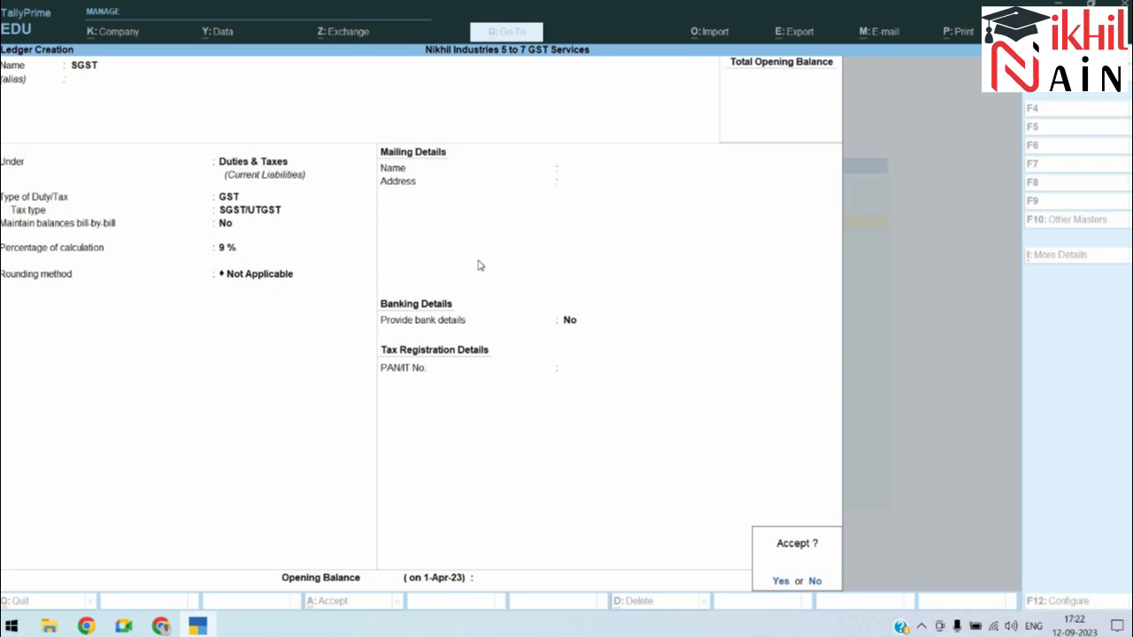
key(alt+Tab)
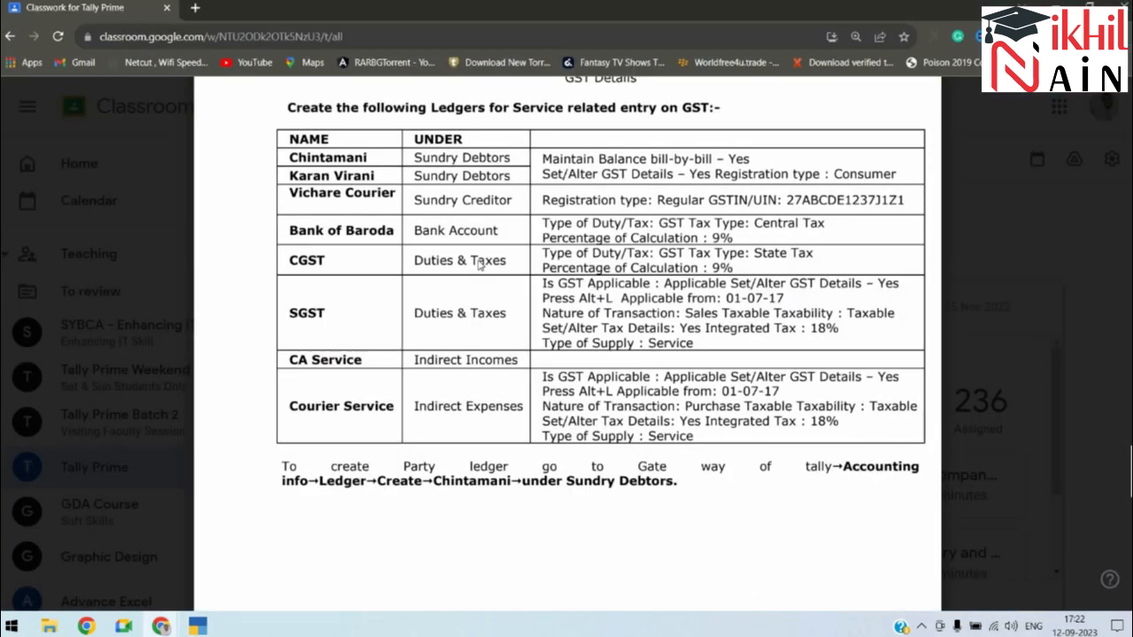
key(alt+Tab)
key(alt+Tab)
key(alt+Tab)
key(alt+Tab)
key(alt+Tab)
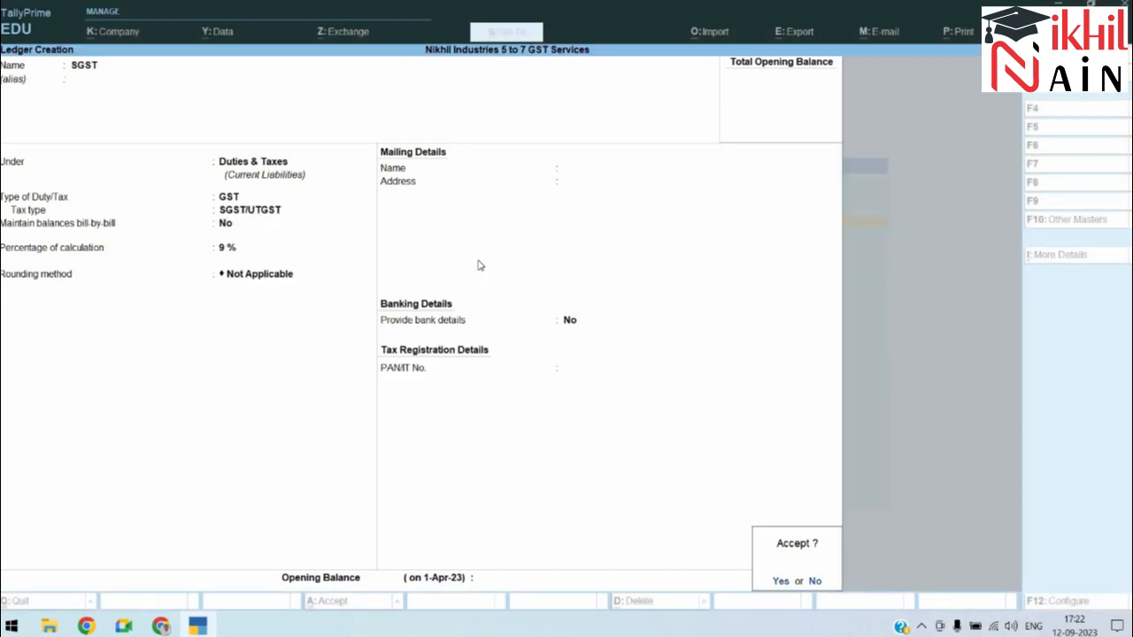
key(Return)
Step: Name the next ledger 'CA Service'
key(alt+Tab)
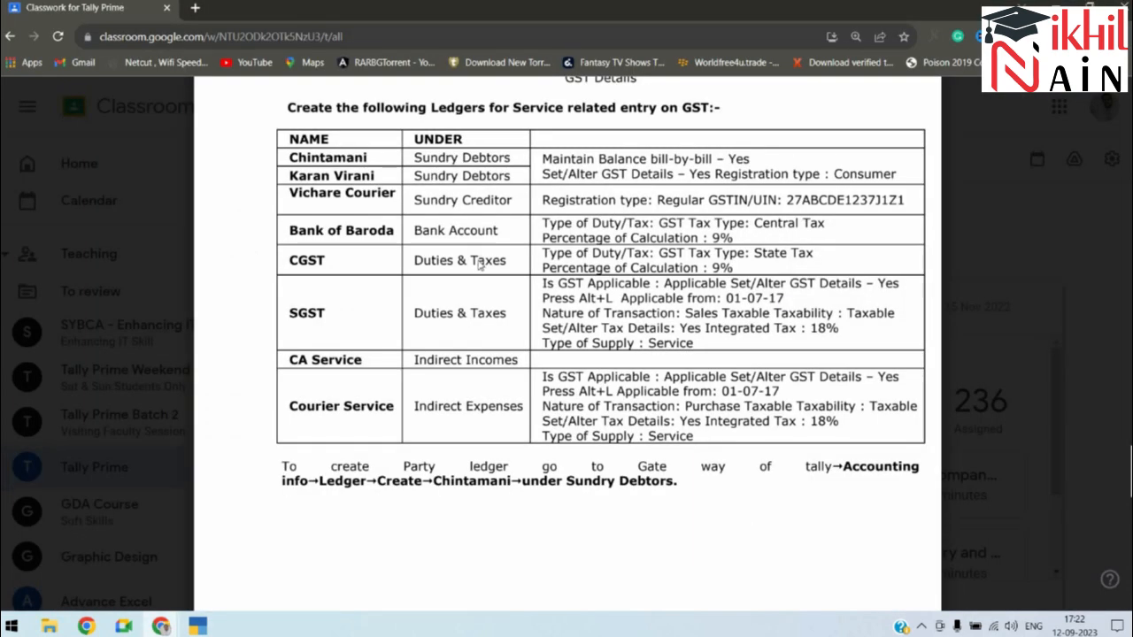
key(alt+Tab)
text(CA Service)
Step: Put CA Service under Indirect Incomes with HSN/SAC 741052 specified here
key(Return)
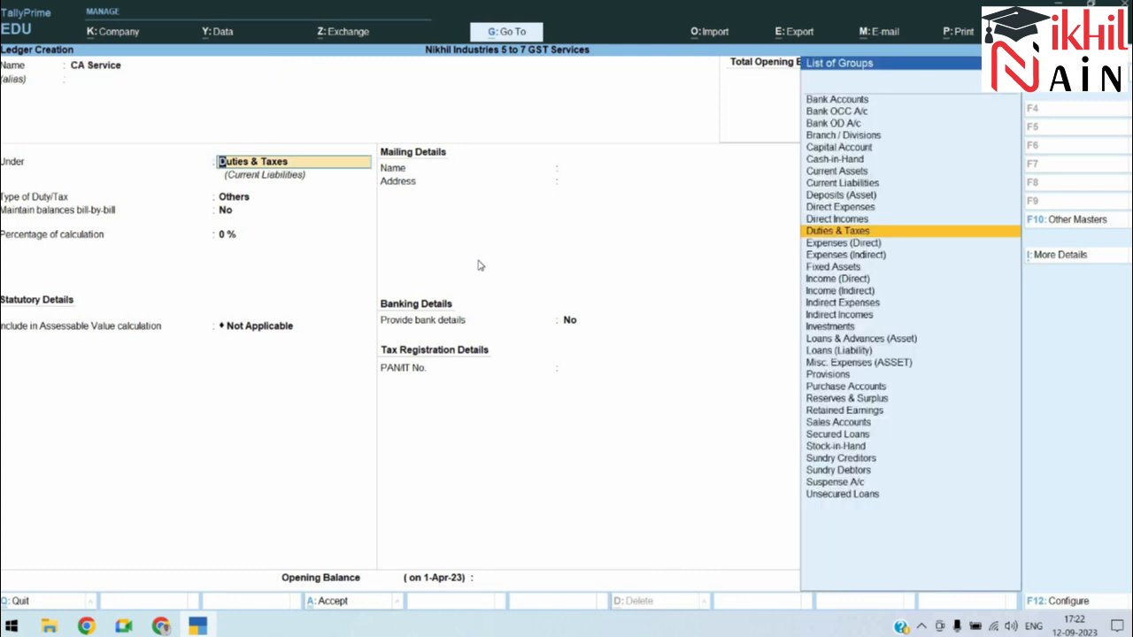
text(Incom)
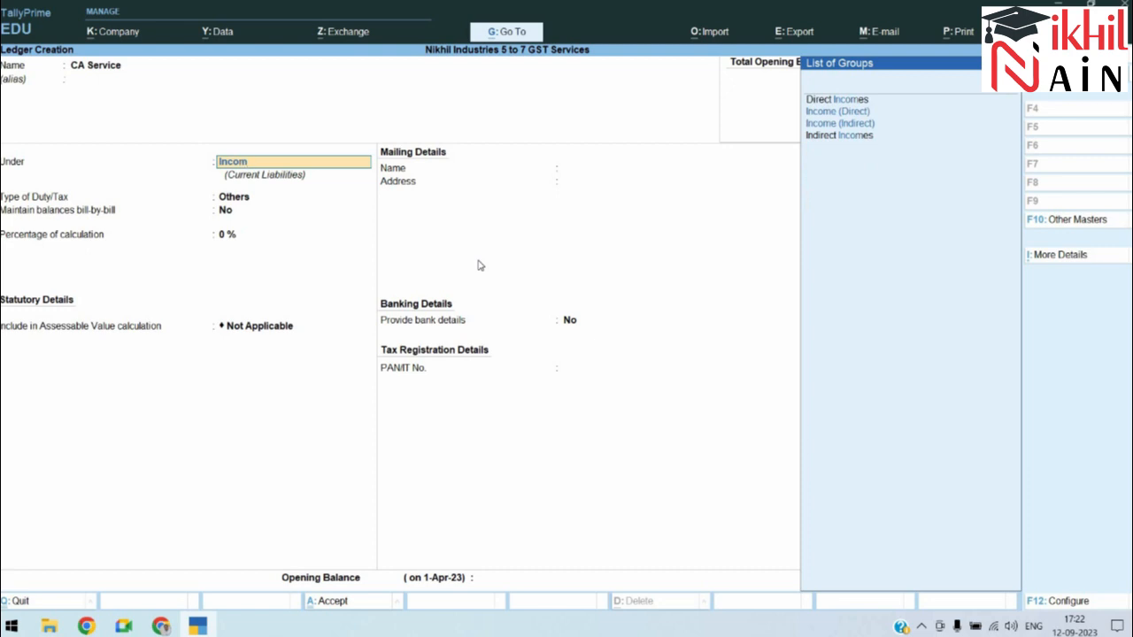
key(Down)
key(Down)
key(Down)
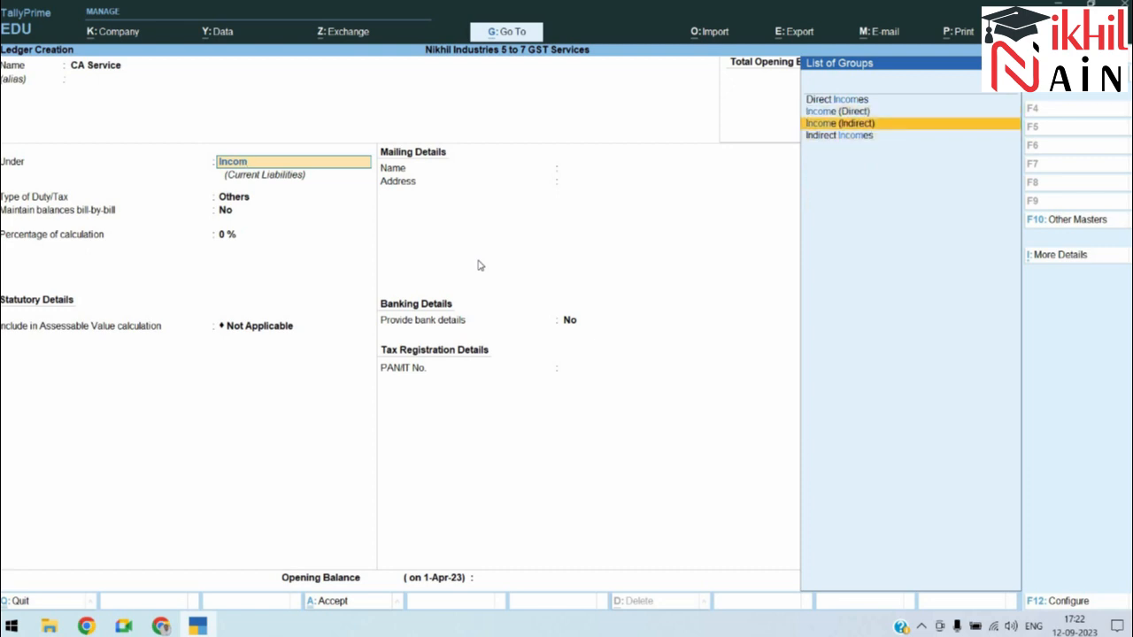
key(Return)
key(Return)
key(Return)
key(Return)
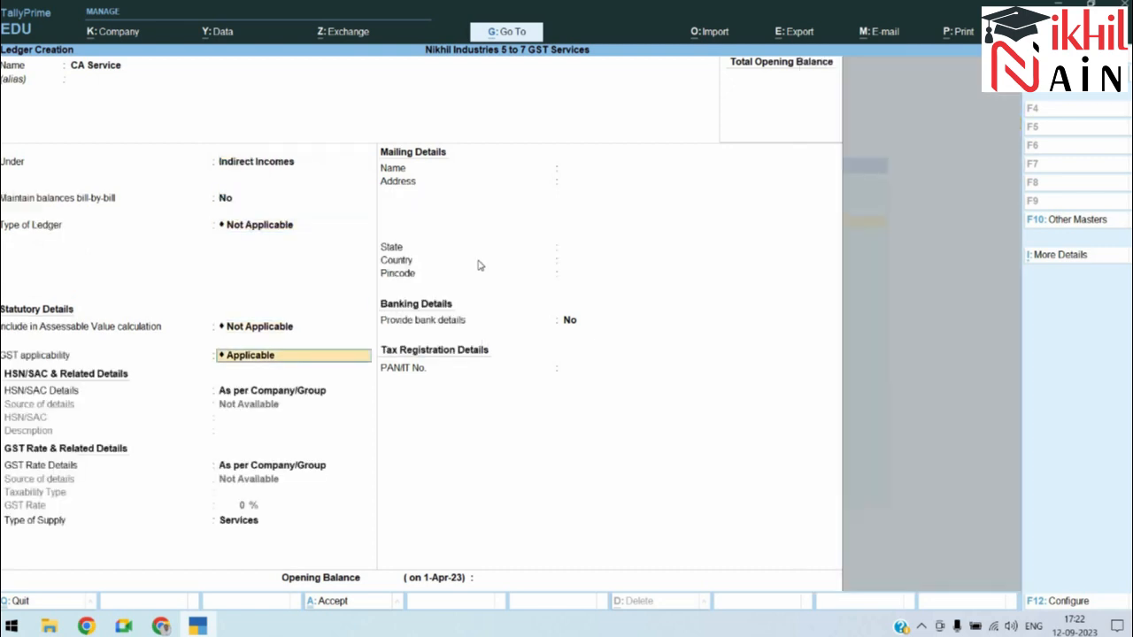
key(Return)
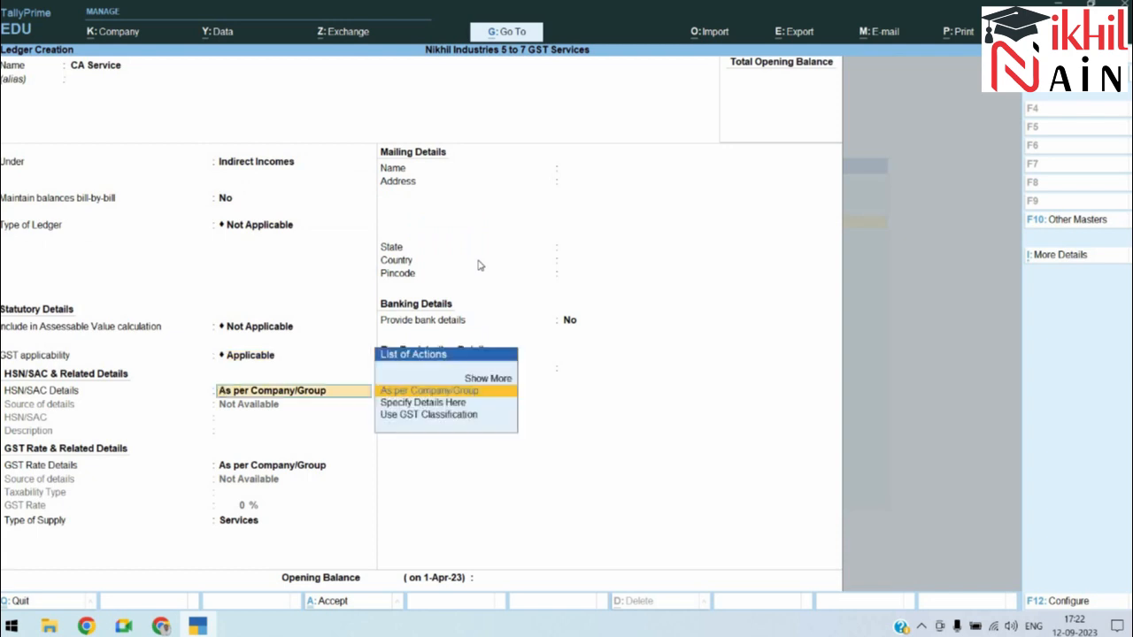
key(Return)
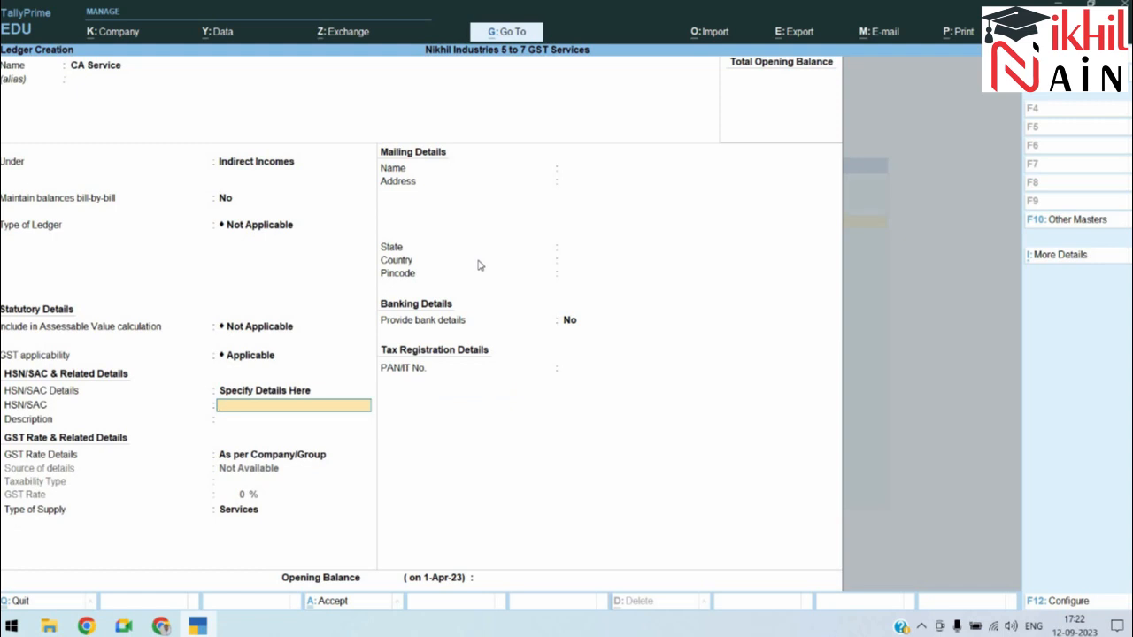
text(741052)
key(Return)
Step: Mark CA Service taxable at 18 % GST for services and save the ledger
key(Return)
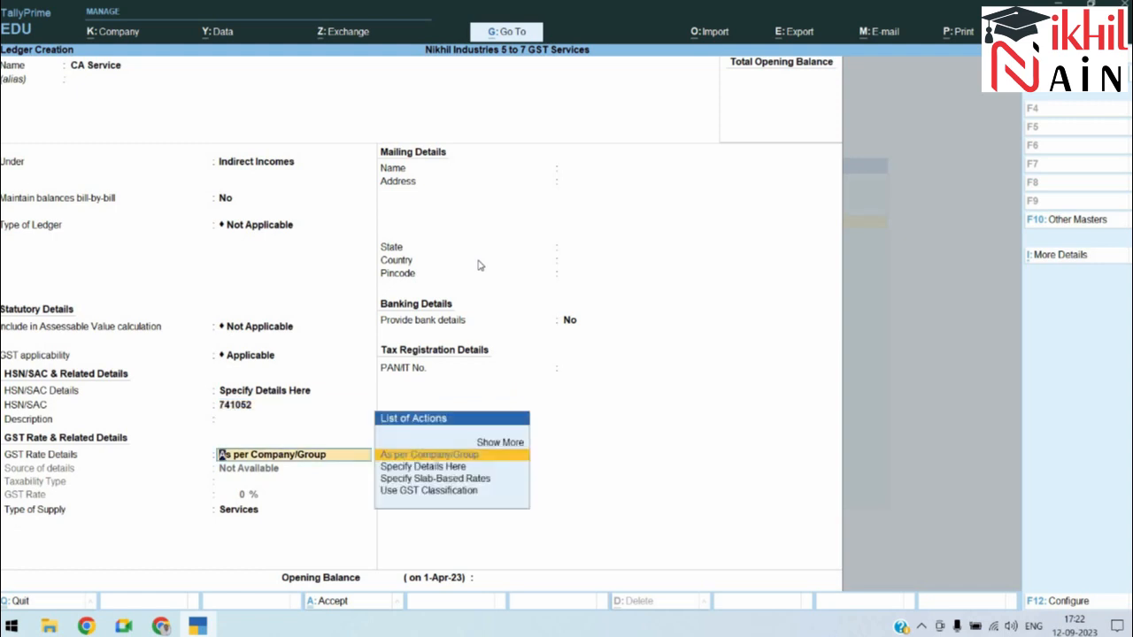
key(Down)
key(Return)
key(Return)
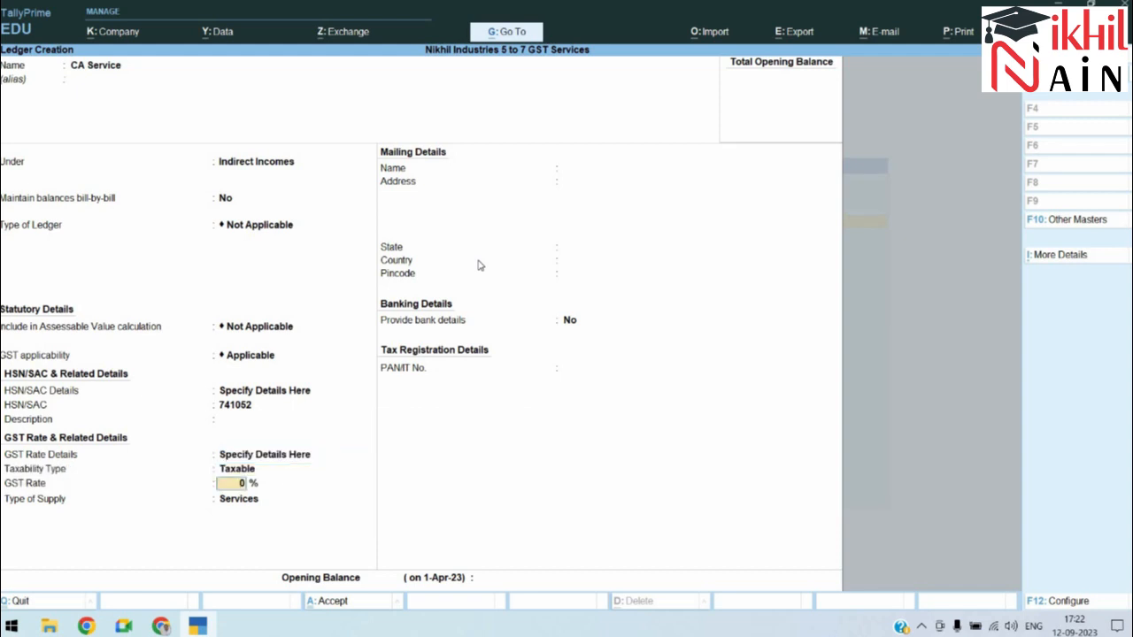
text(18)
key(Return)
key(Return)
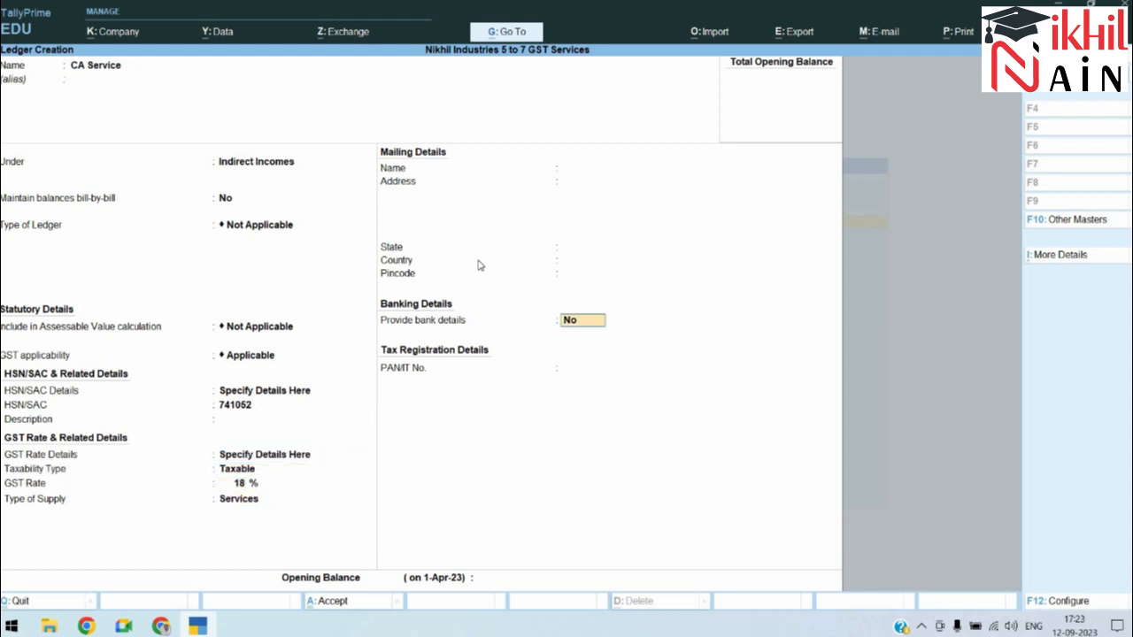
key(Return)
key(Return)
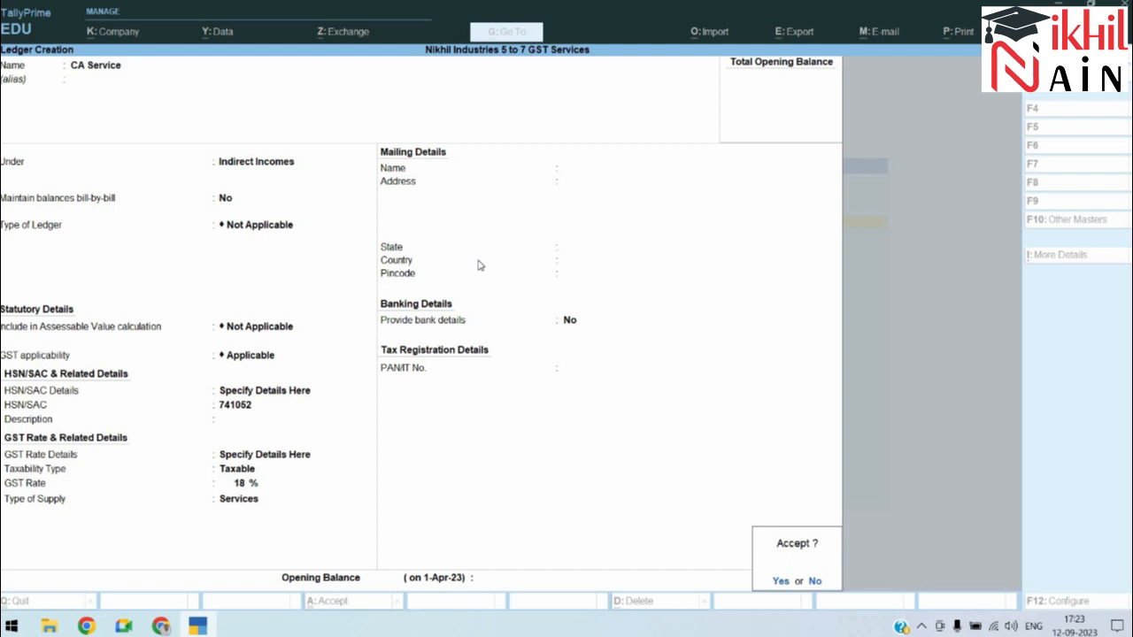
key(Return)
key(alt+Tab)
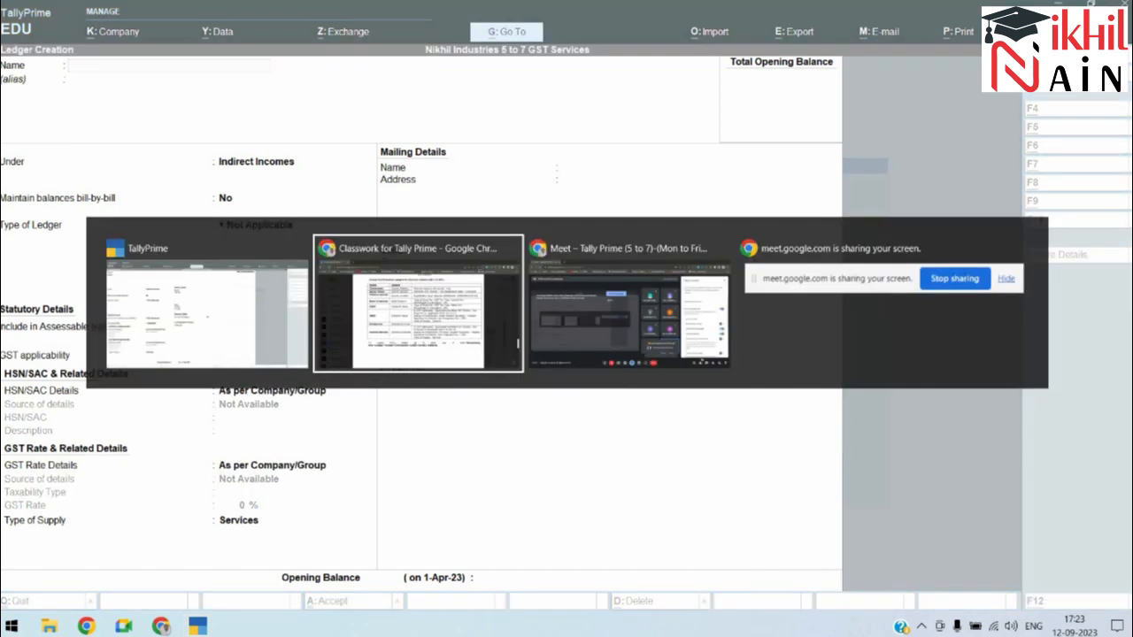
Step: Create ledger 'Coureir Services' under Indirect Expenses
key(alt+Tab)
text(Coureir Serv)
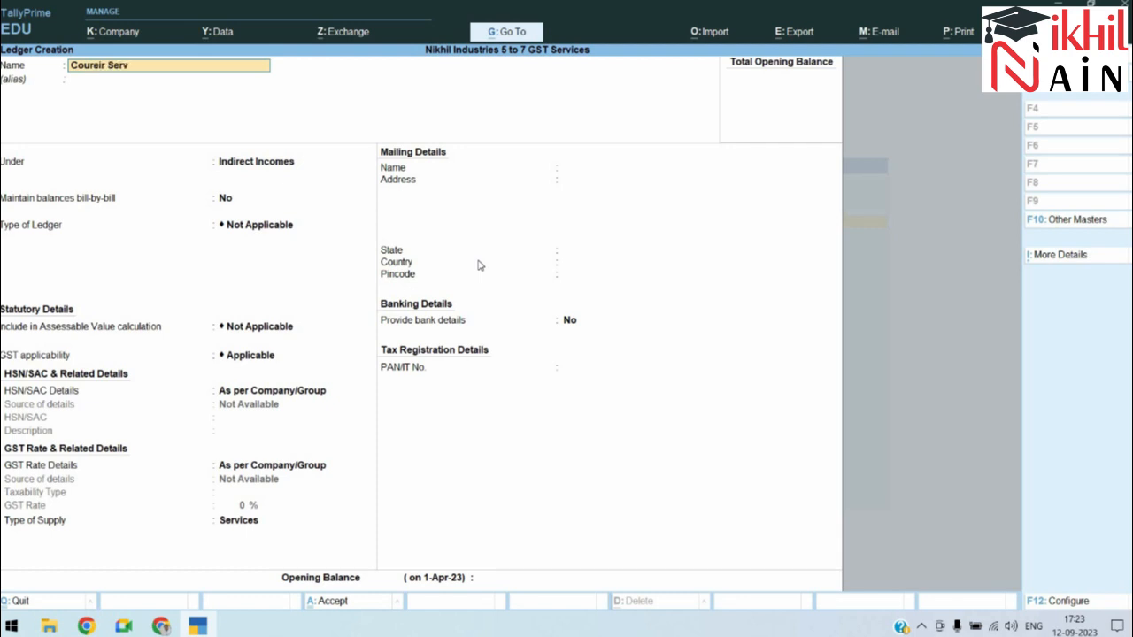
text(ices)
key(Return)
text(U)
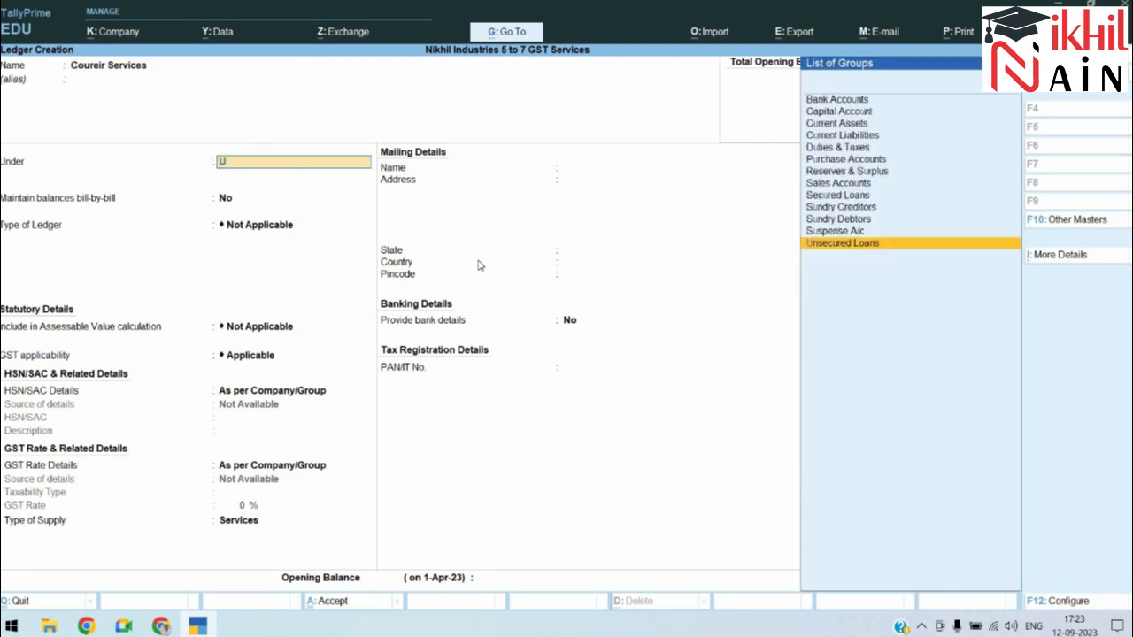
key(BackSpace)
text(Ind)
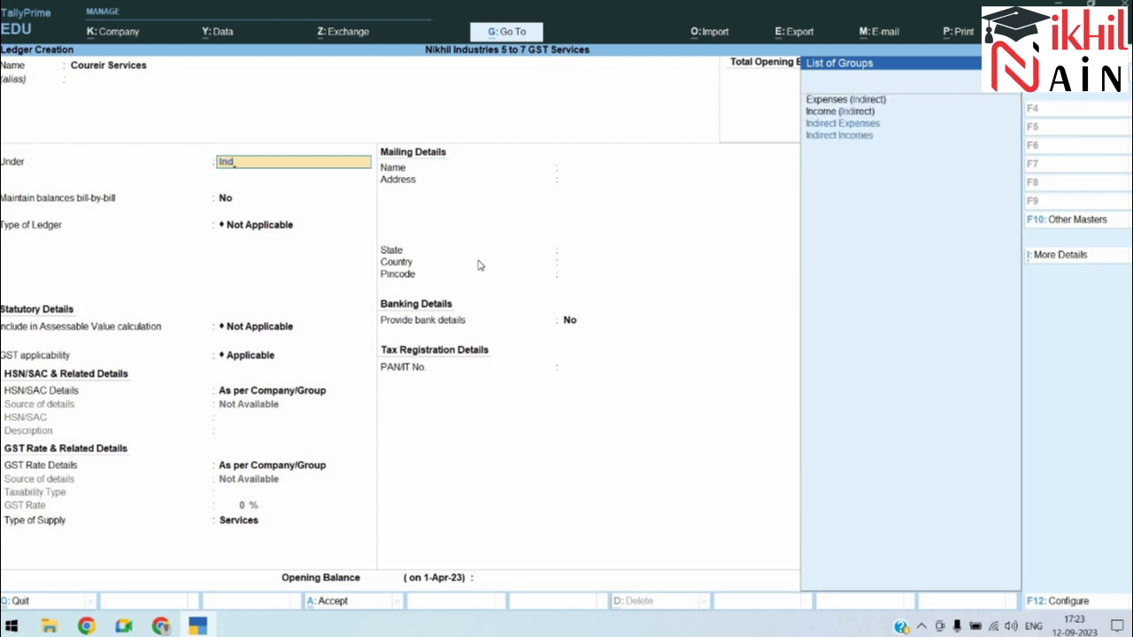
key(Return)
key(Return)
key(Return)
key(Return)
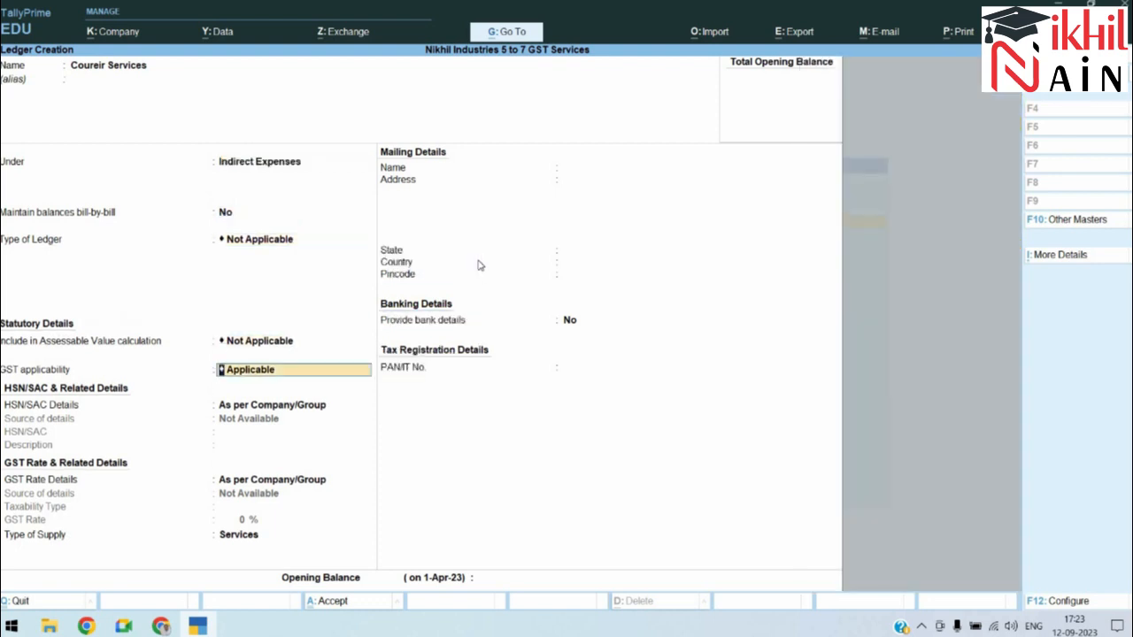
Step: Keep GST applicable and enter HSN/SAC 856520, correcting the mistyped code
key(Return)
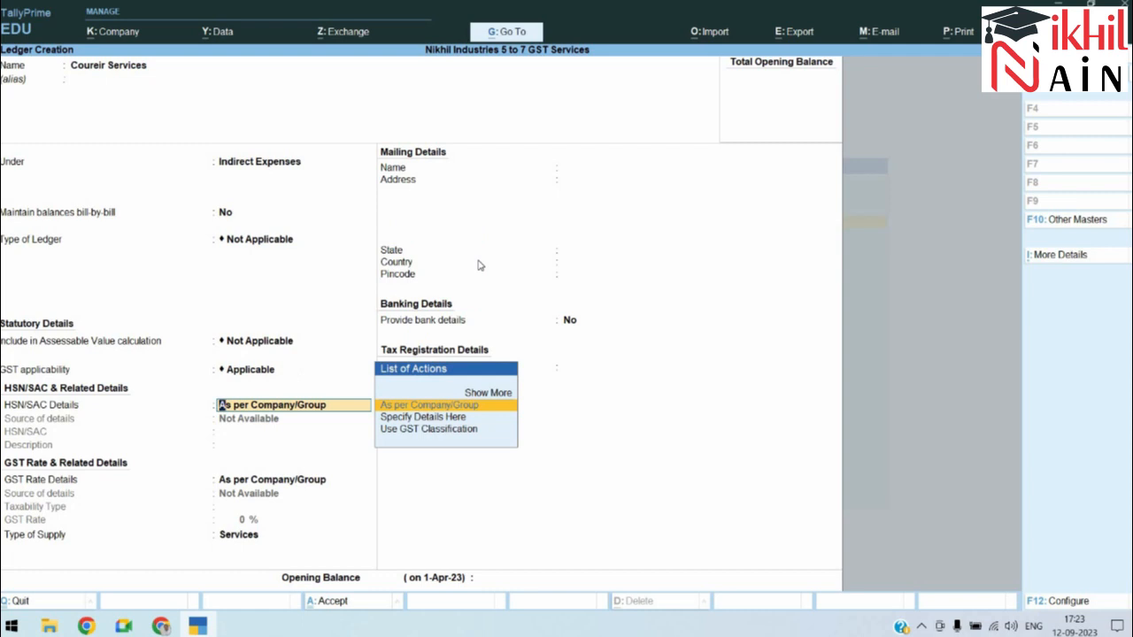
key(Down)
key(Return)
text(856520)
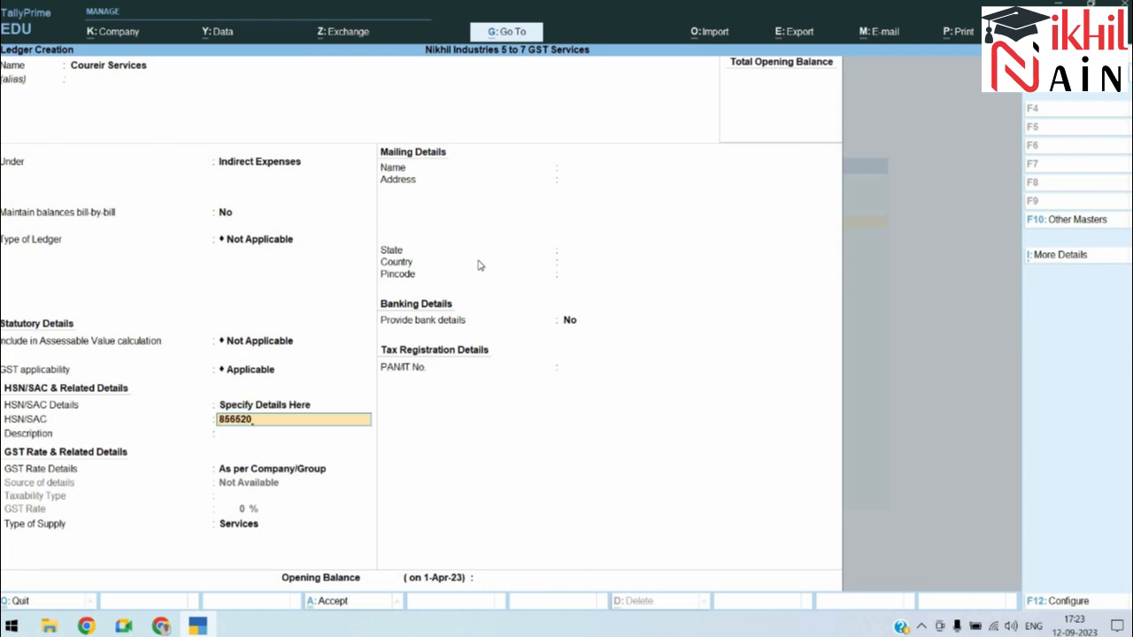
text(')
key(Return)
key(Return)
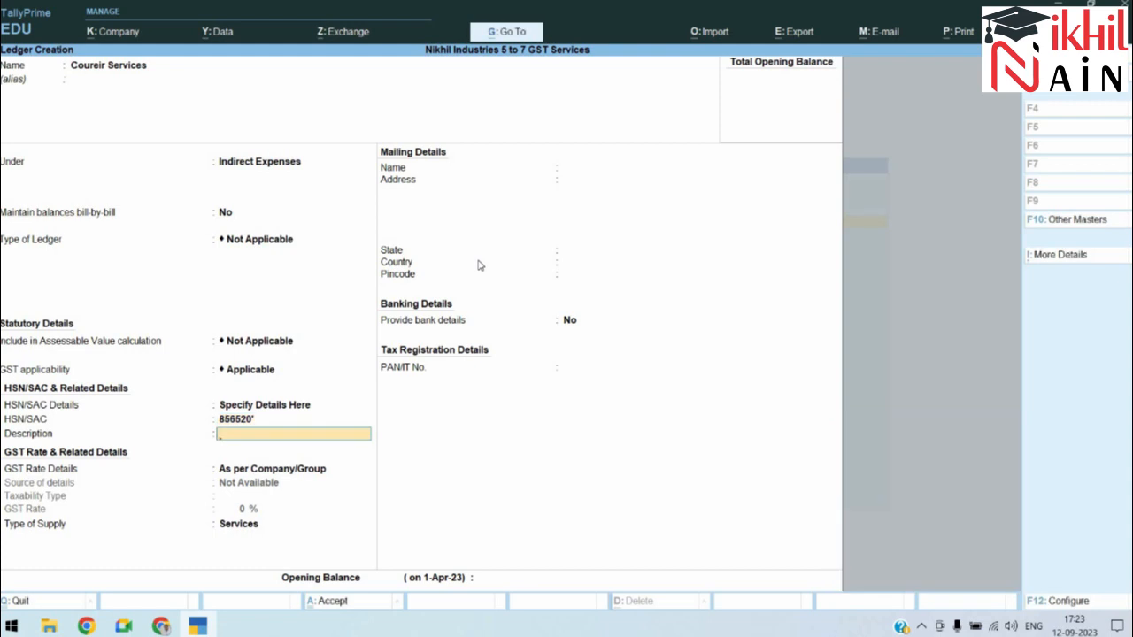
key(BackSpace)
key(BackSpace)
key(Return)
Step: Set the courier ledger's taxable GST rate to 18 % for services
key(Return)
key(Down)
key(Return)
key(Return)
text(18)
key(Return)
key(Return)
key(Return)
key(Return)
key(Return)
key(alt+Tab)
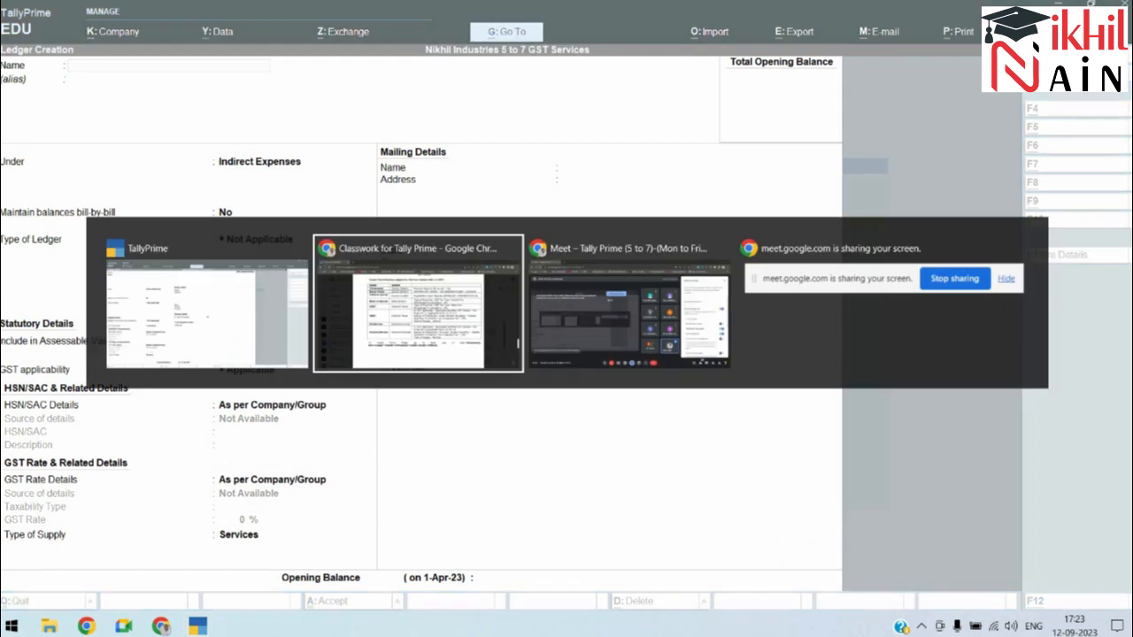
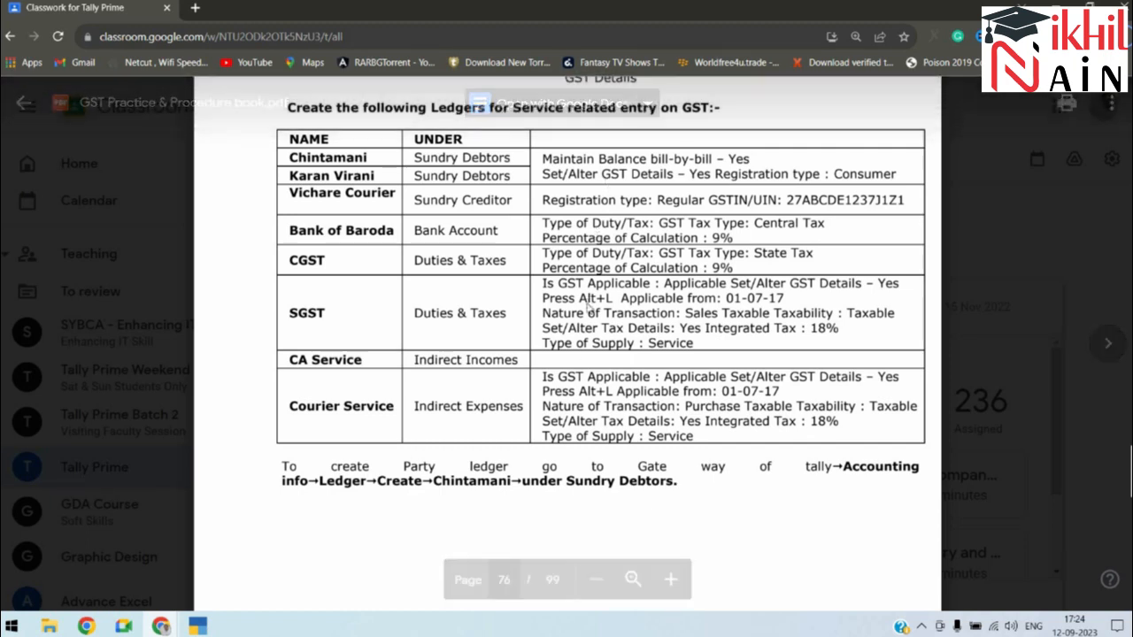
Step: Leave ledger creation in TallyPrime and return to the Gateway of Tally
key(alt+Tab)
key(Escape)
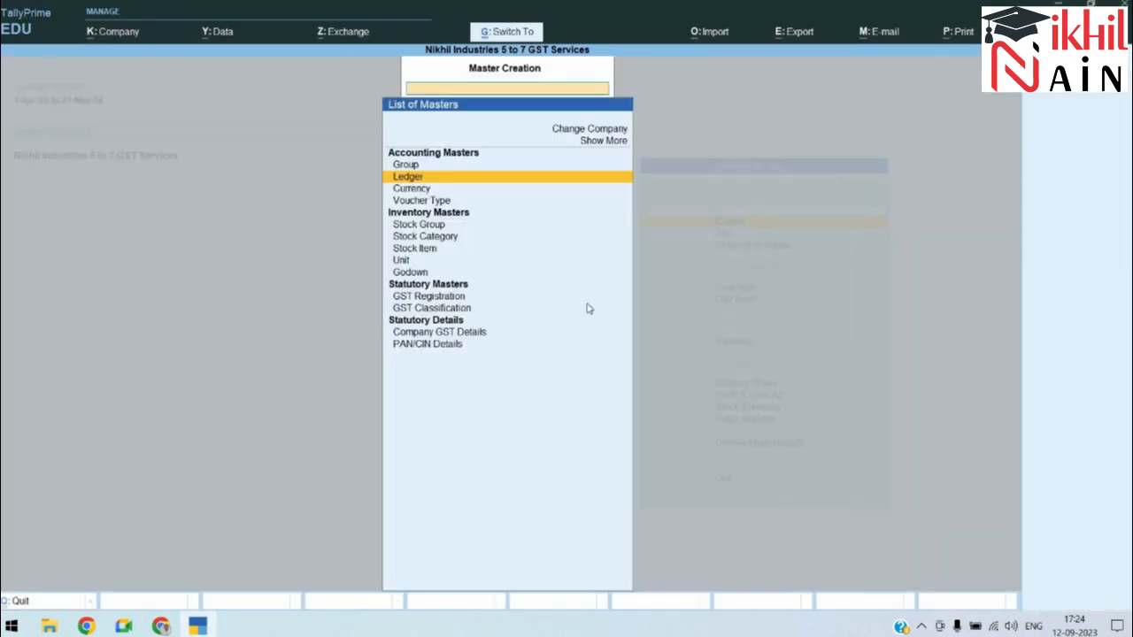
key(Escape)
key(alt+Tab)
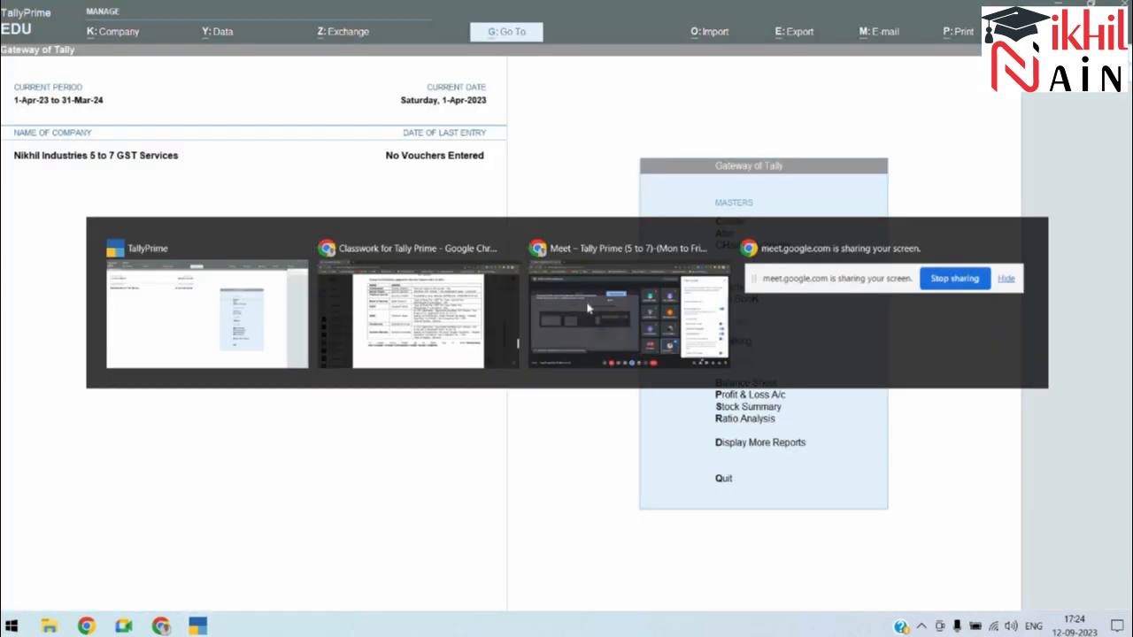
Step: Scroll the practice PDF down to the 'Now pass the following entries' table
double_click(460, 400)
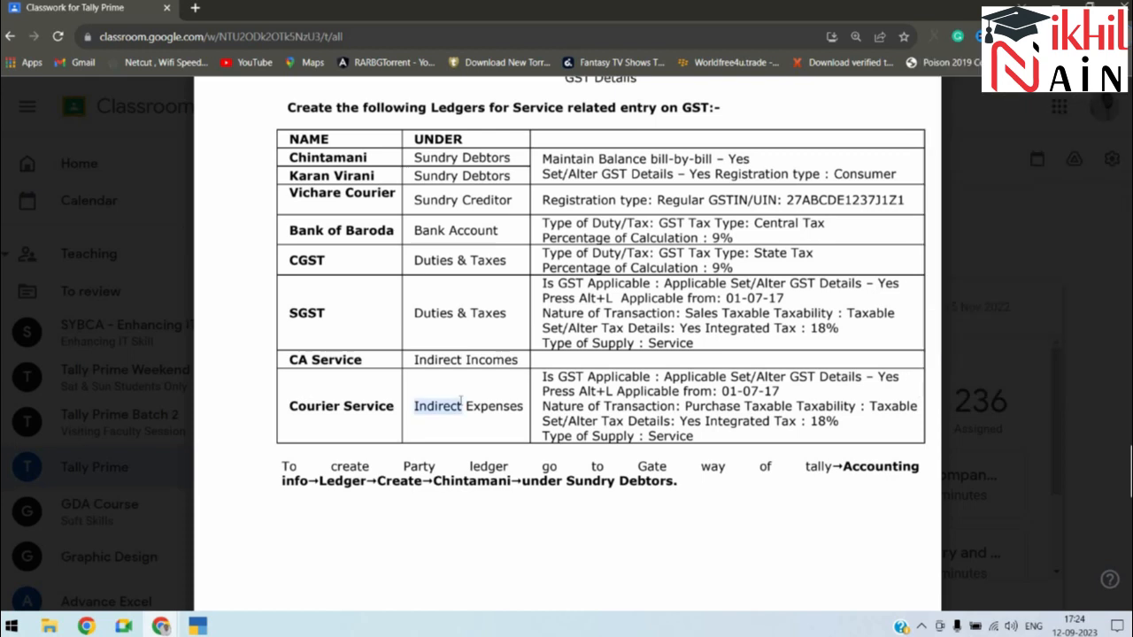
scroll(460, 400, down, 10)
scroll(460, 400, down, 10)
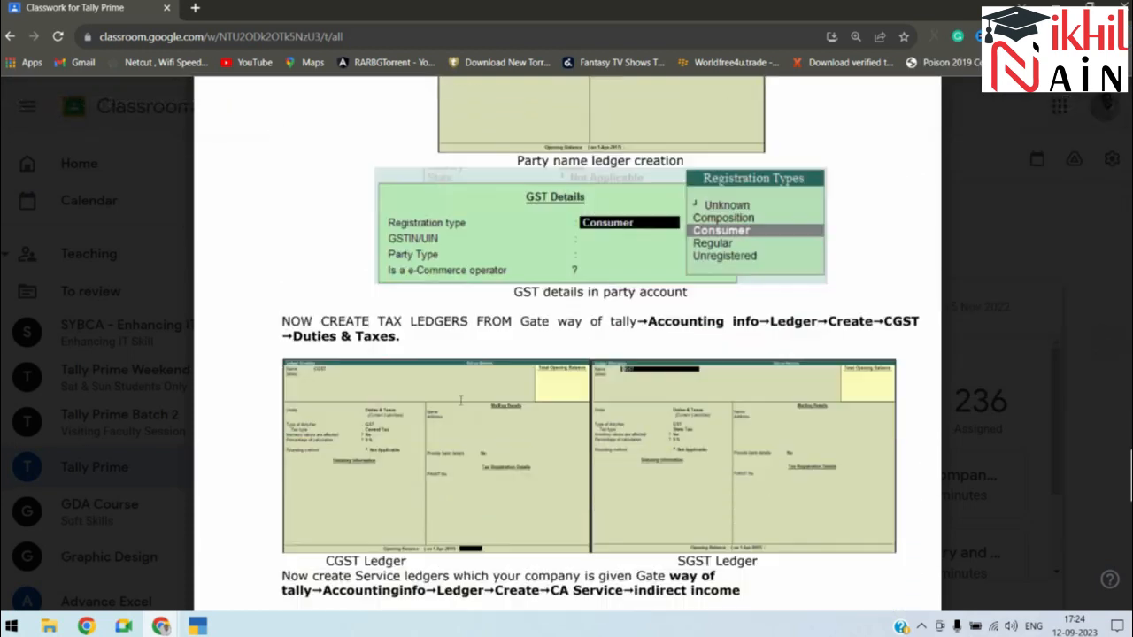
scroll(460, 400, down, 10)
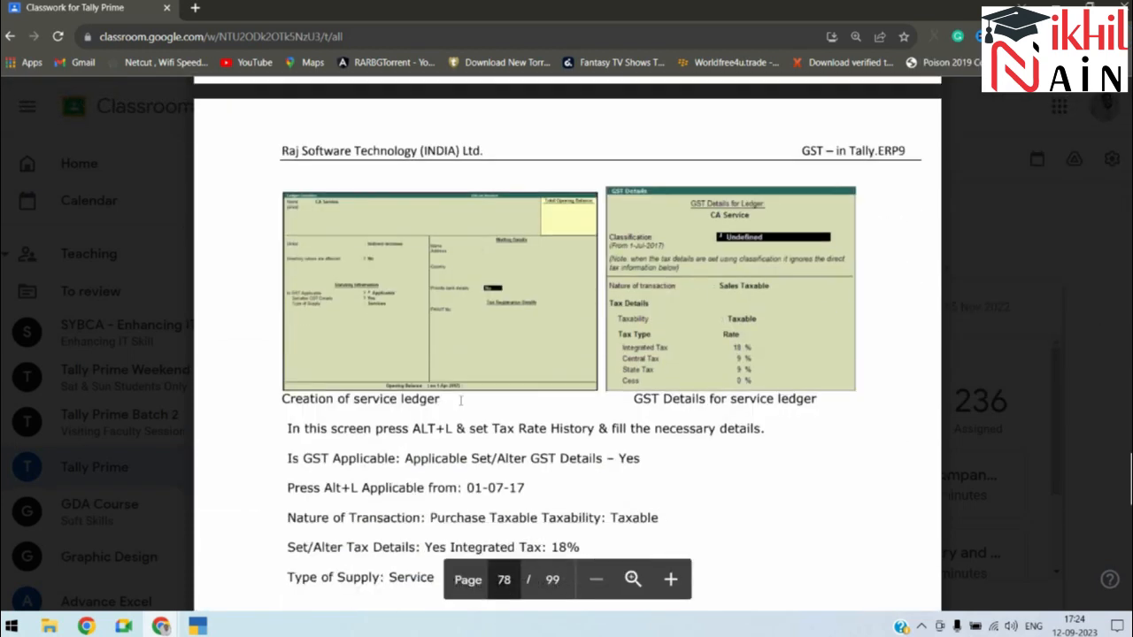
scroll(460, 400, down, 4)
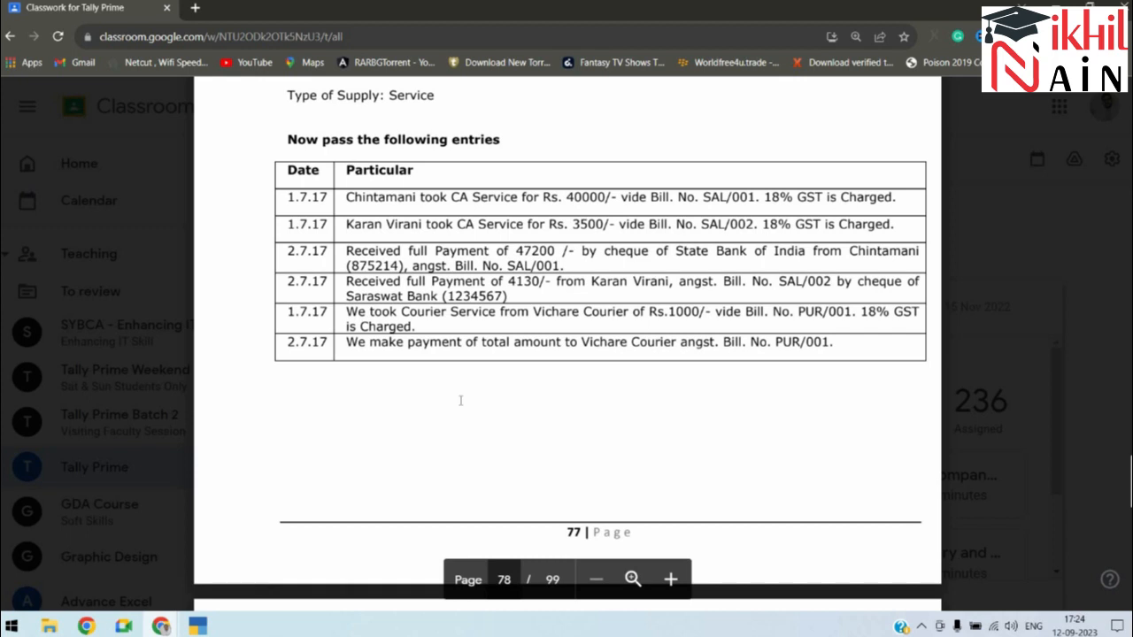
Step: Open voucher entry as a Purchase voucher in Accounting Invoice mode
key(alt+Tab)
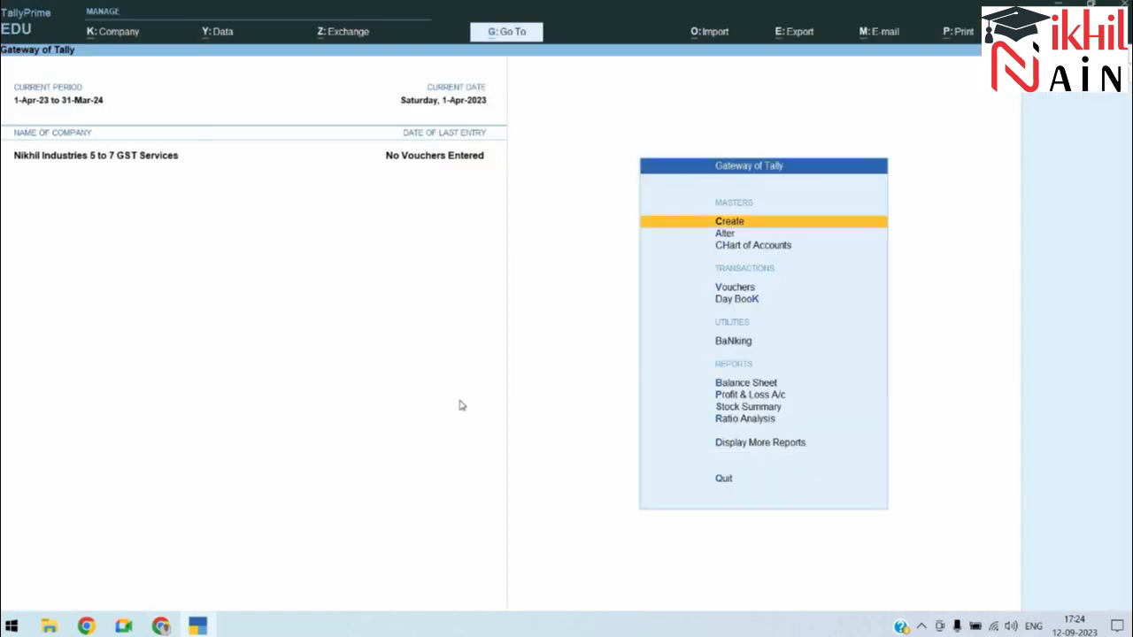
key(Down)
key(Down)
key(Down)
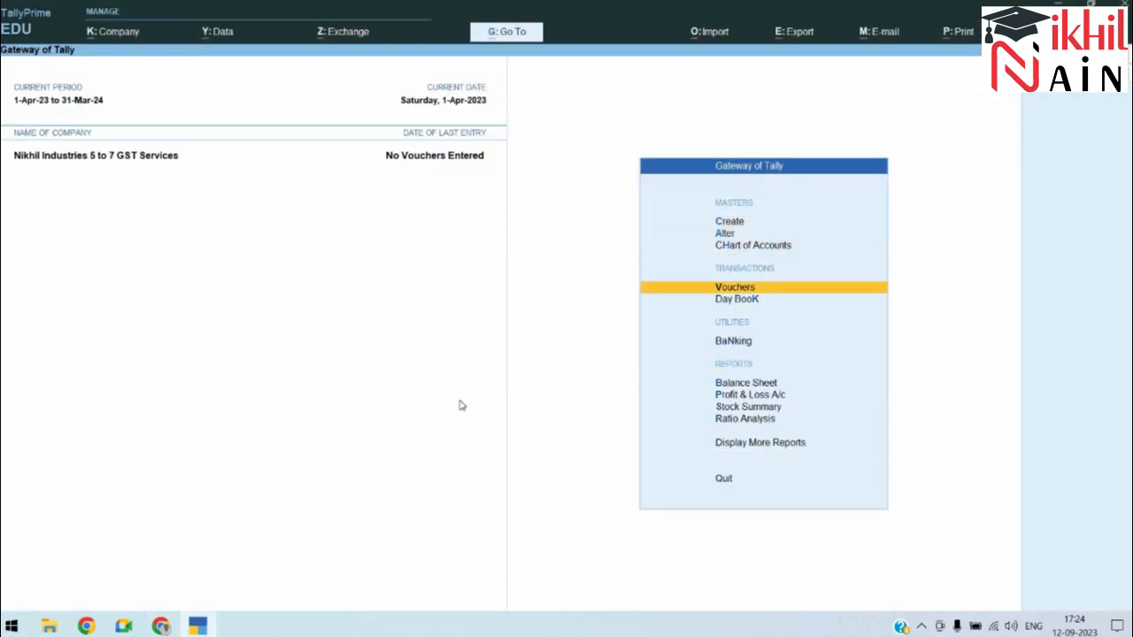
key(Return)
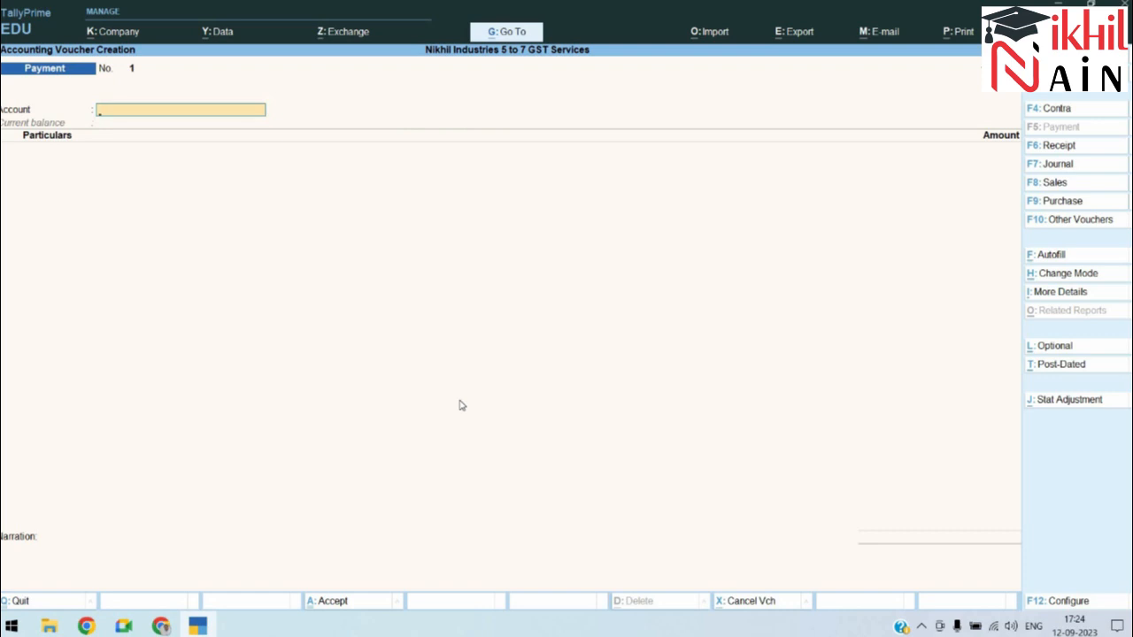
click(1034, 202)
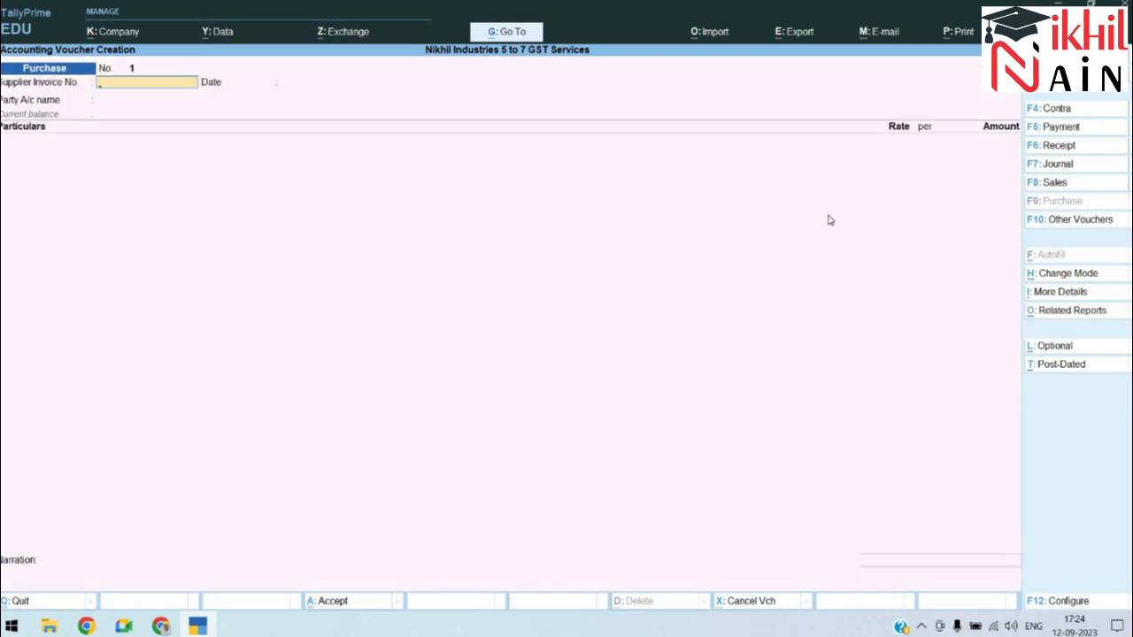
key(ctrl+h)
key(Up)
key(Down)
key(Down)
key(Up)
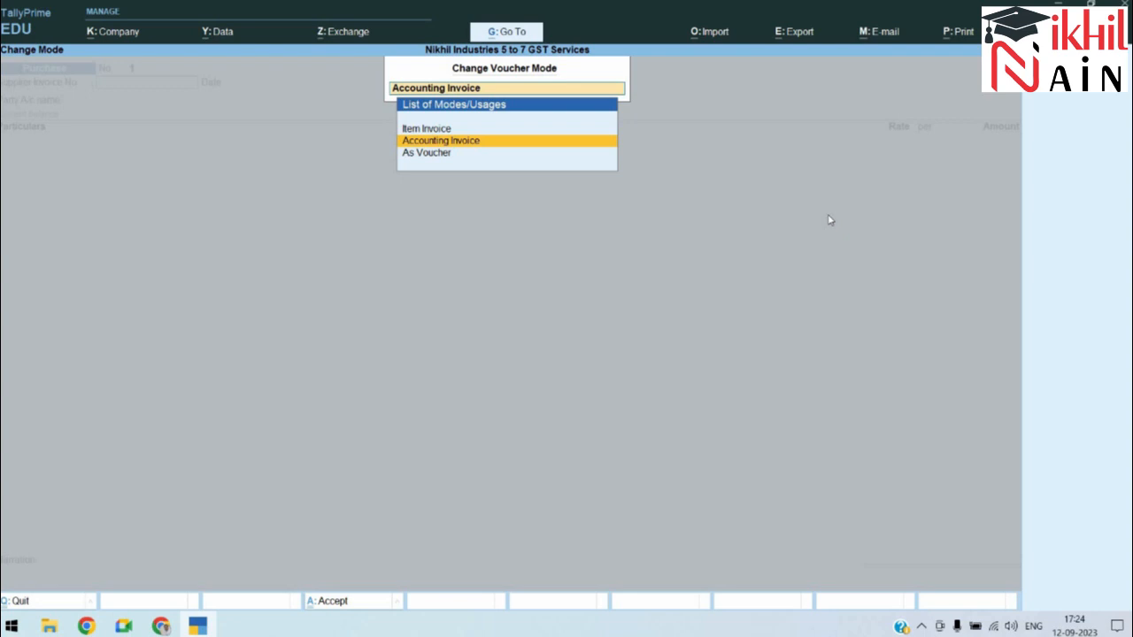
key(Return)
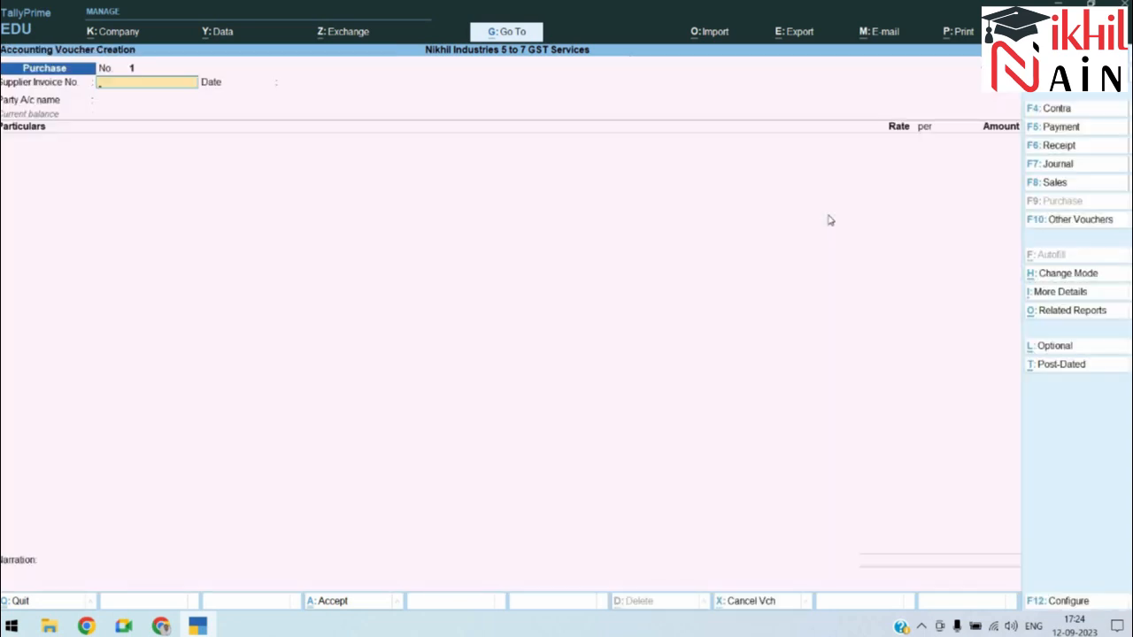
Step: Check the exercise sheet, then switch the voucher type to Sales
text(pur)
key(alt+Tab)
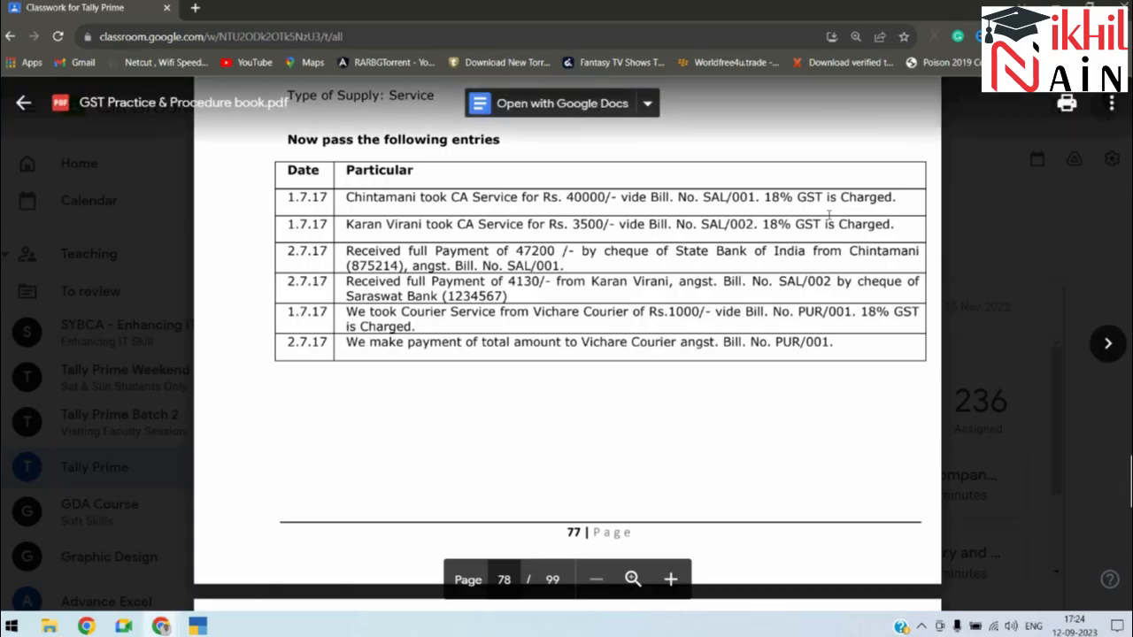
key(alt+Tab)
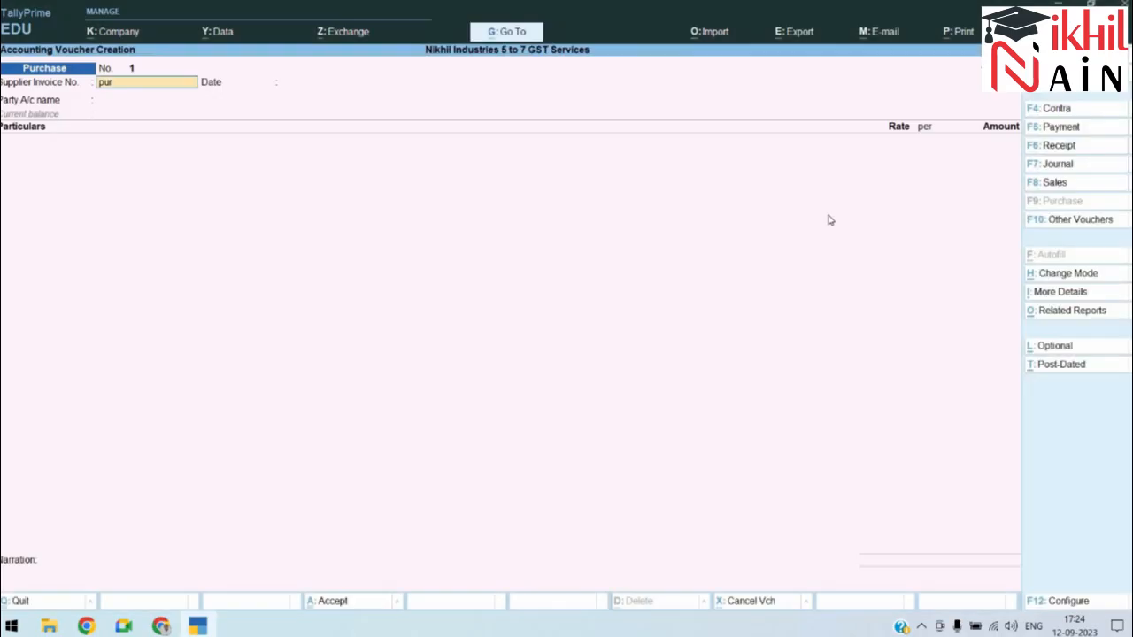
key(F8)
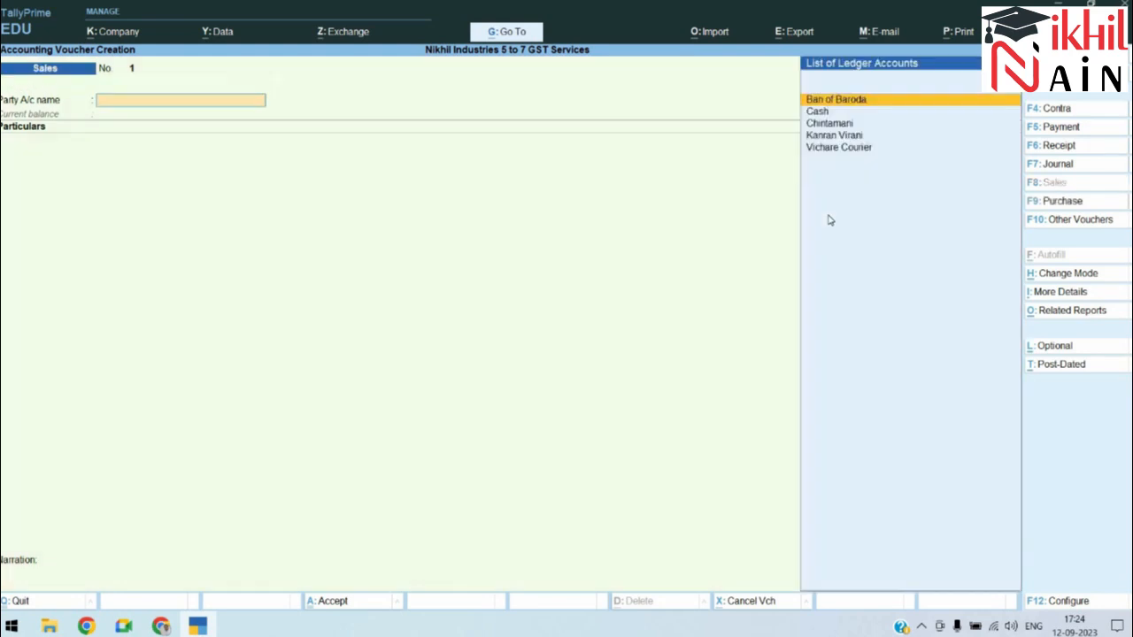
Step: Select the customer as party and add CA Service for 40,000
text(Ch)
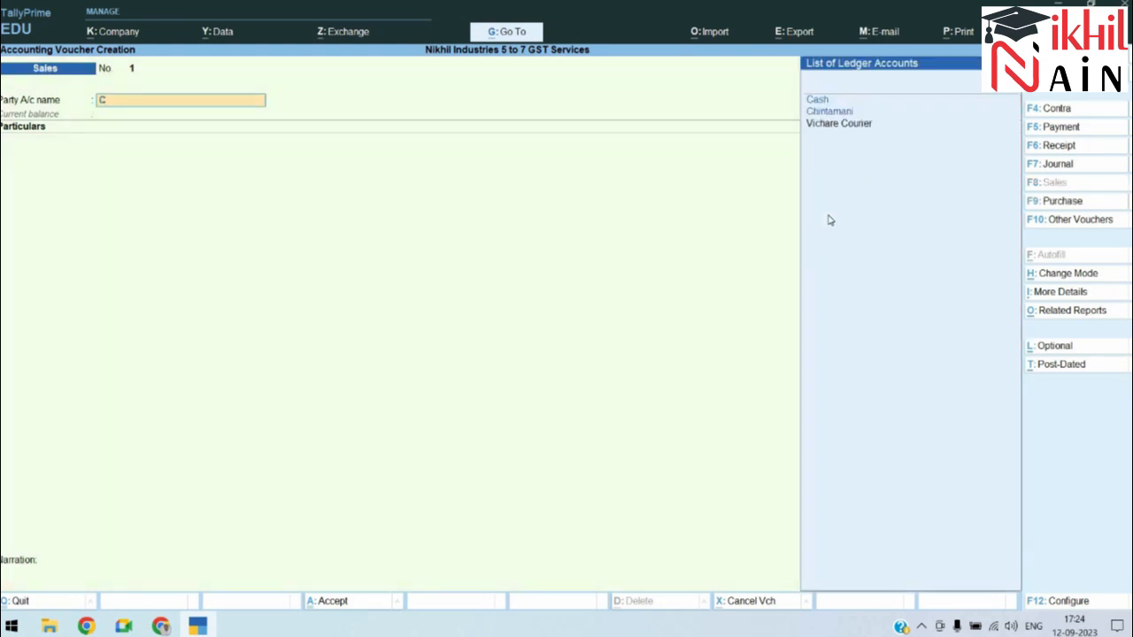
key(Return)
key(Return)
key(Return)
key(Return)
key(Return)
key(Return)
key(Return)
key(Return)
key(Return)
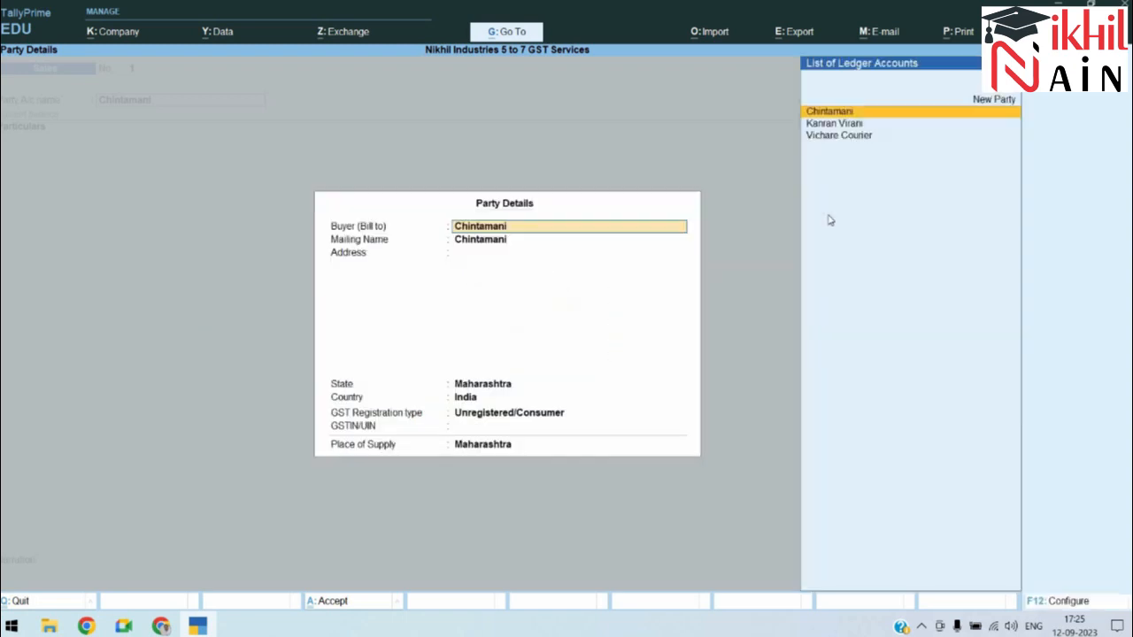
key(Return)
key(Return)
key(Return)
key(Return)
key(Return)
key(Return)
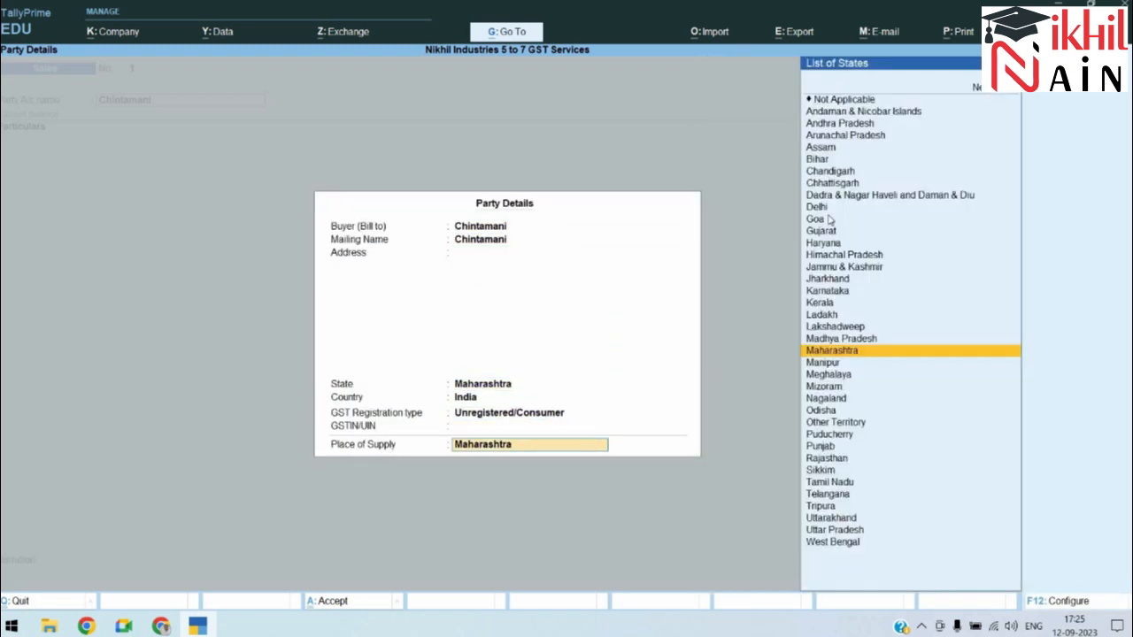
key(Return)
text(Ca)
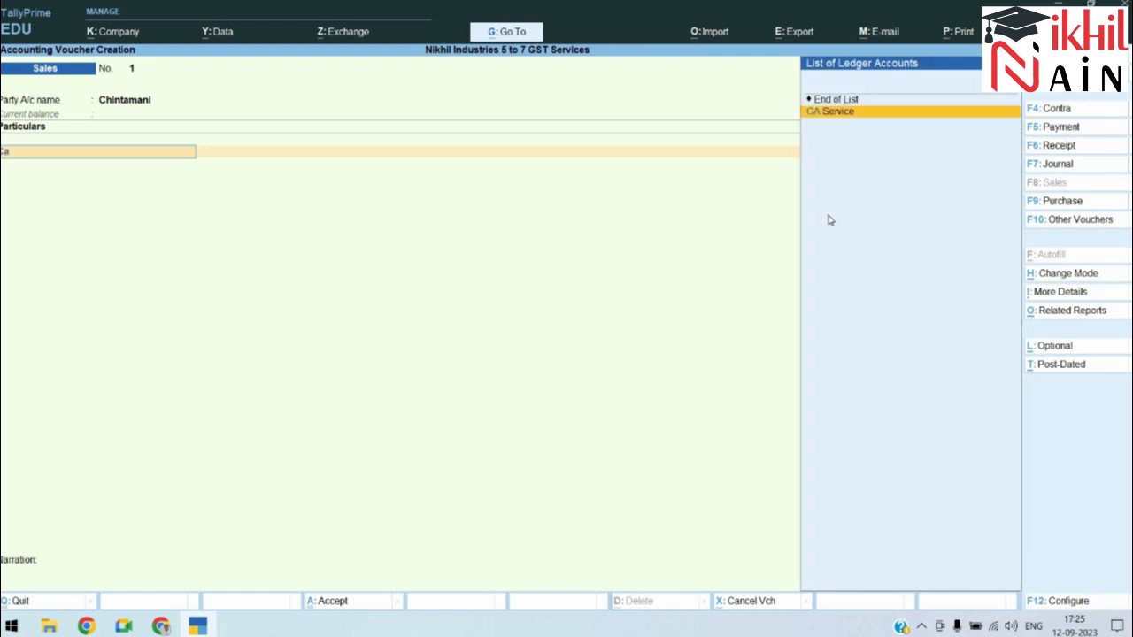
key(Return)
text(40000)
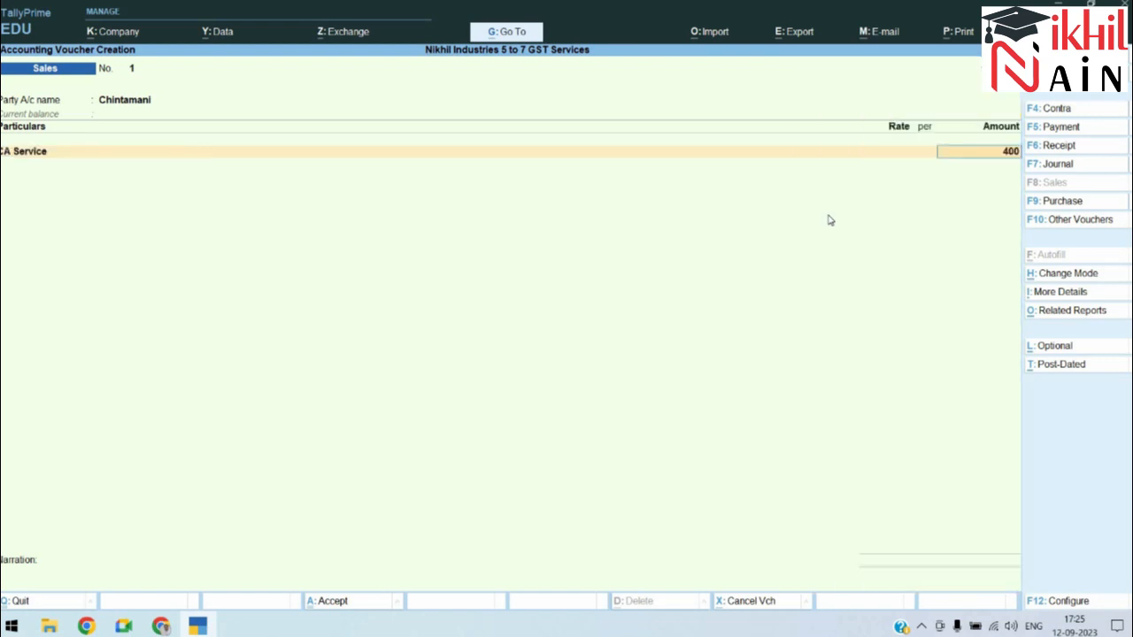
key(Return)
Step: Add the 9% CGST and SGST ledgers and set bill reference Sal001
key(Return)
key(Return)
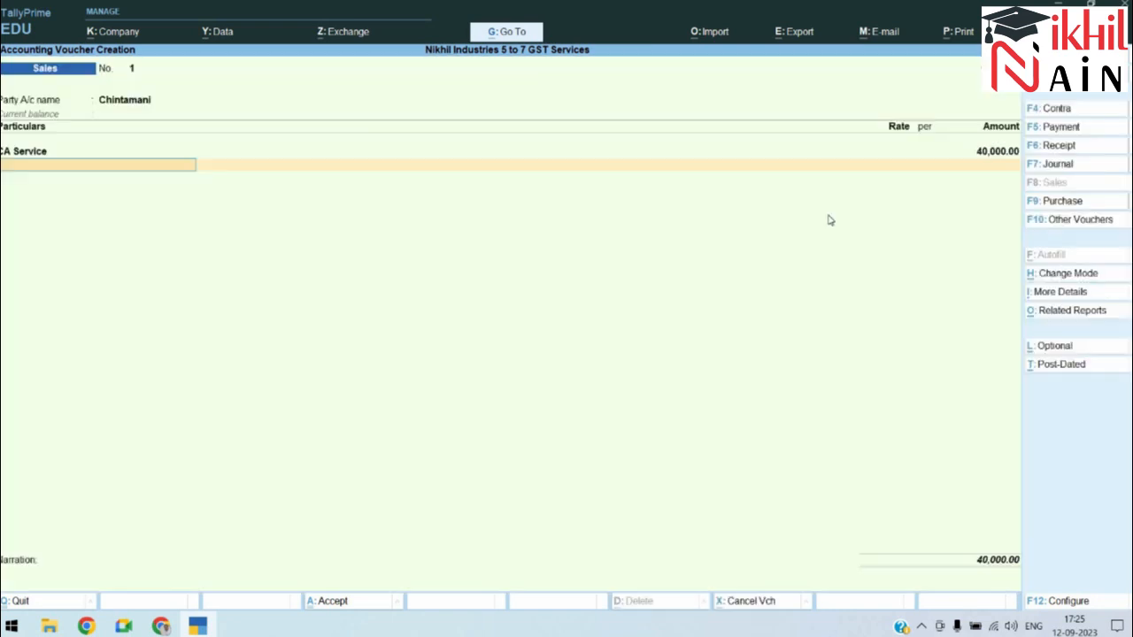
text(cg)
key(Return)
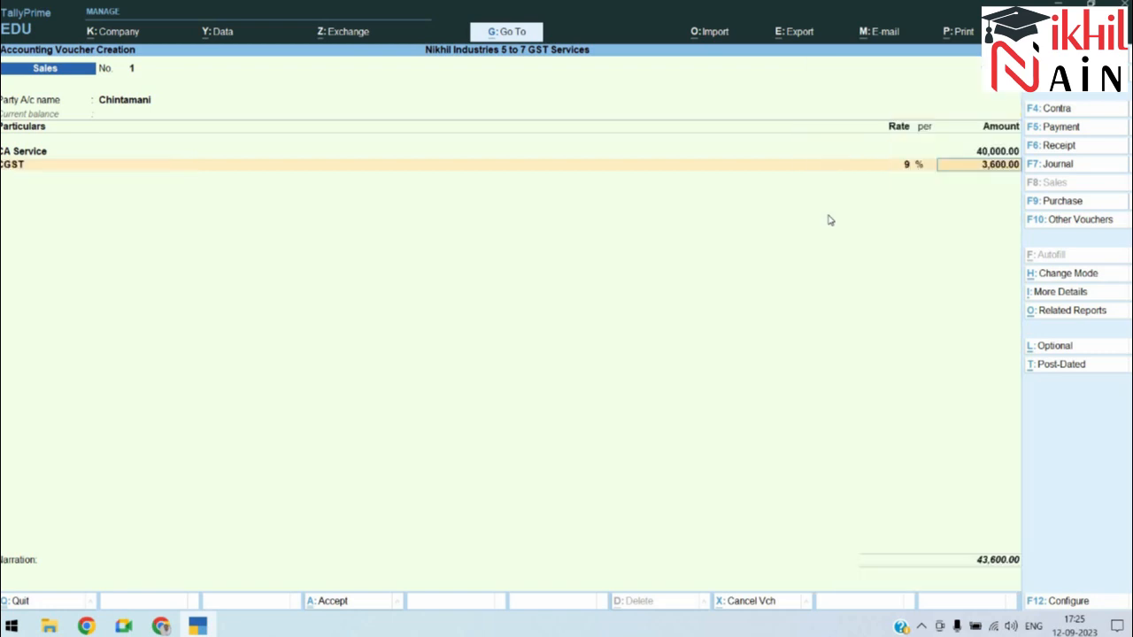
key(Return)
text(s)
key(Return)
key(Return)
key(Return)
key(Return)
key(Return)
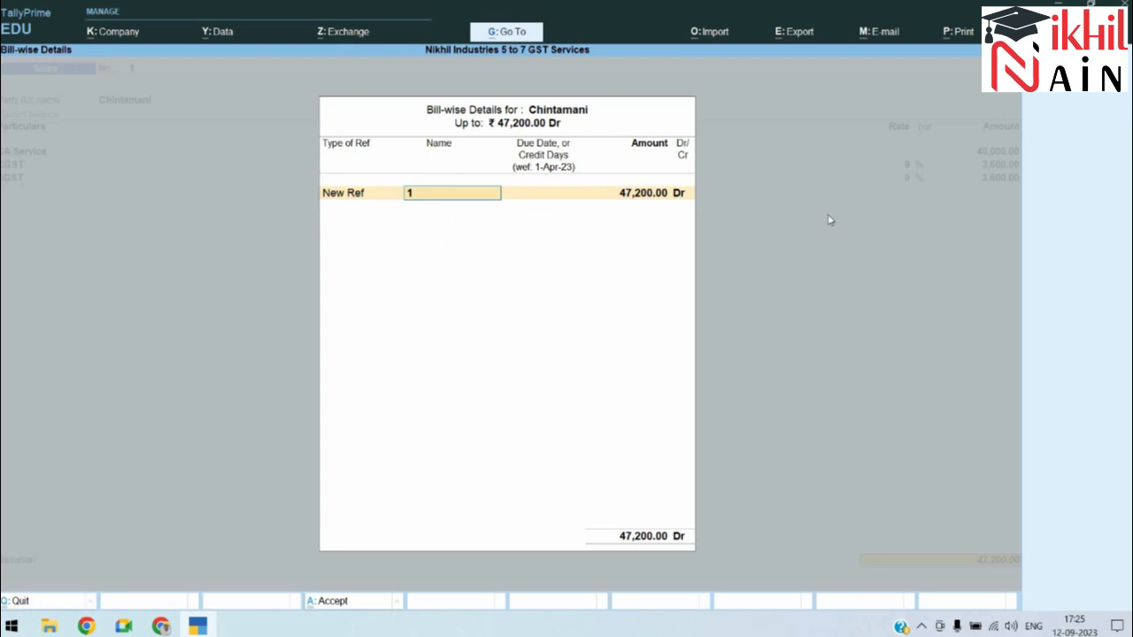
text(Sal\001)
key(Return)
key(Return)
key(Return)
key(Return)
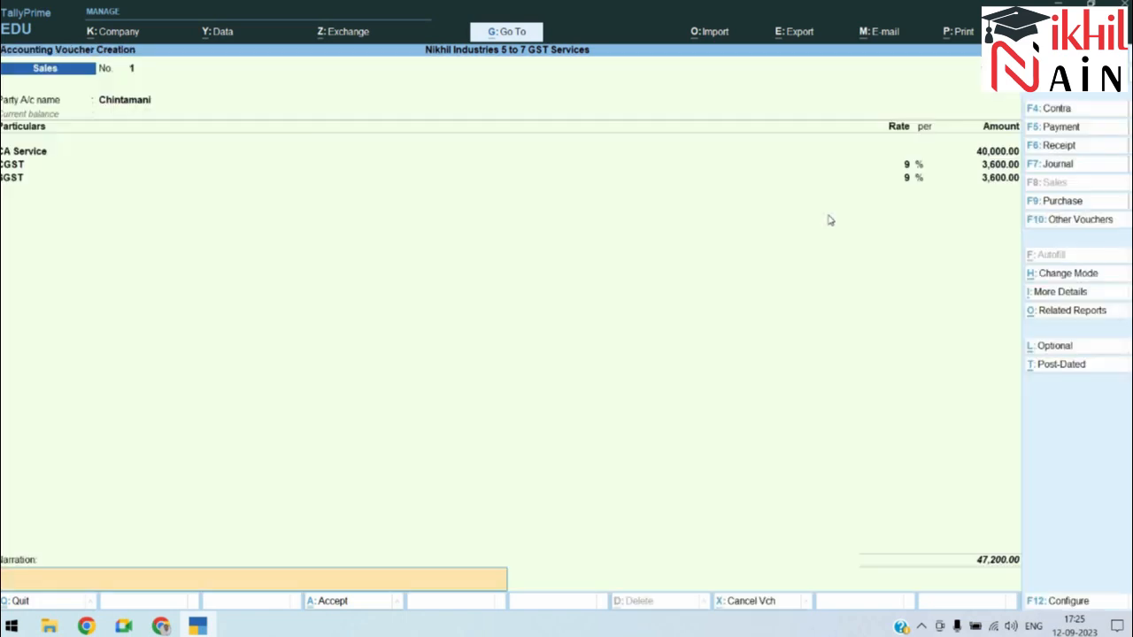
Step: Write the narration for CA Service given to the customer with additional 18% GST
text(Being Ca Servicew)
key(BackSpace)
text(sold)
text( to)
key(BackSpace)
key(BackSpace)
key(BackSpace)
key(BackSpace)
key(BackSpace)
key(BackSpace)
key(BackSpace)
text(given to C)
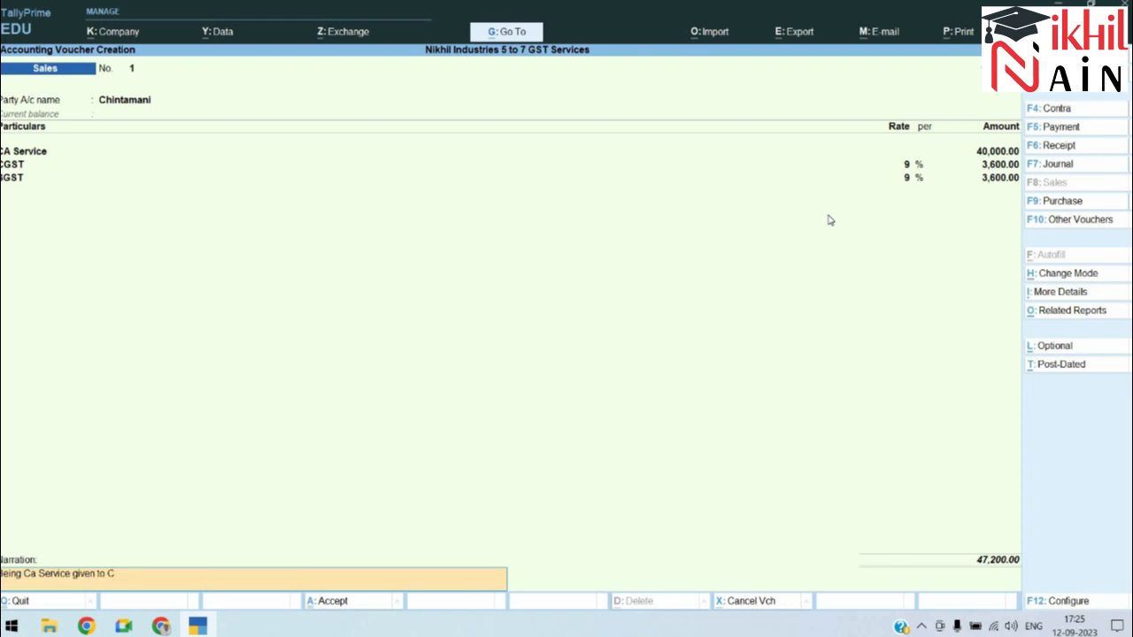
text(hintamani)
key(BackSpace)
key(BackSpace)
text(mani with additoj)
key(BackSpace)
text(nal 18% GST)
key(Return)
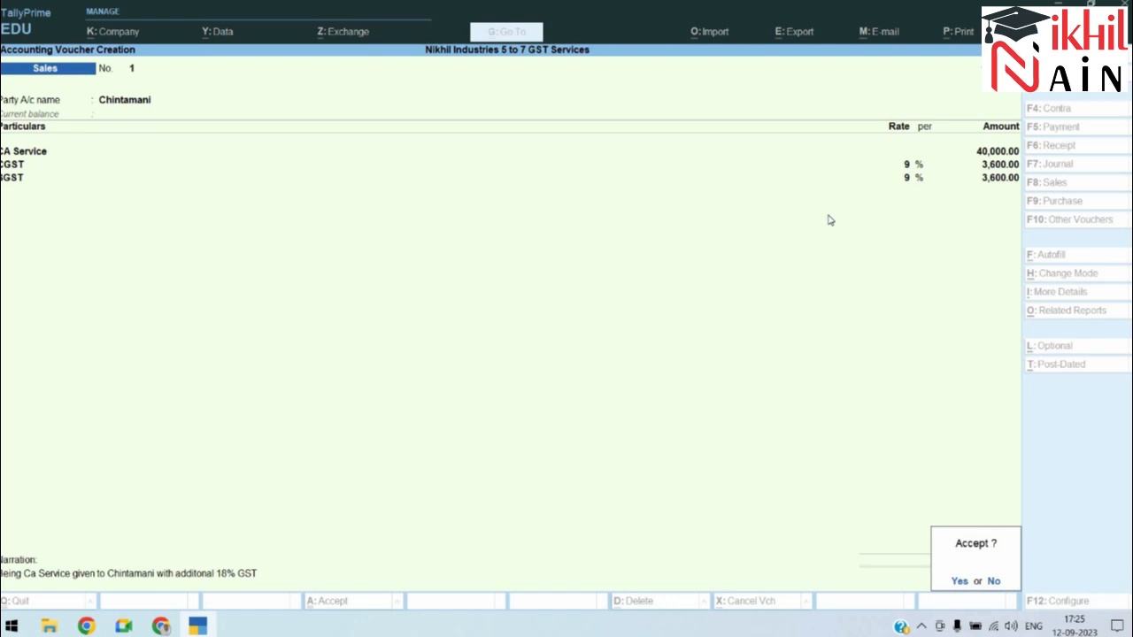
Step: Save Sales voucher No. 1 and cycle through the windows back to TallyPrime
key(Return)
key(alt+Tab)
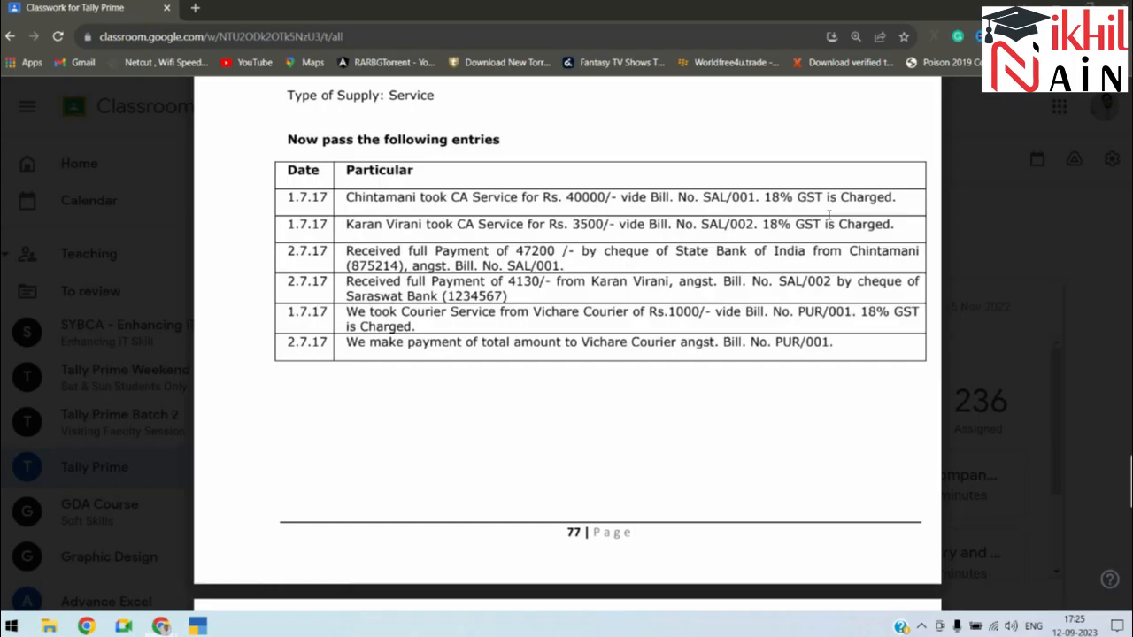
key(alt+Tab)
key(alt+Tab)
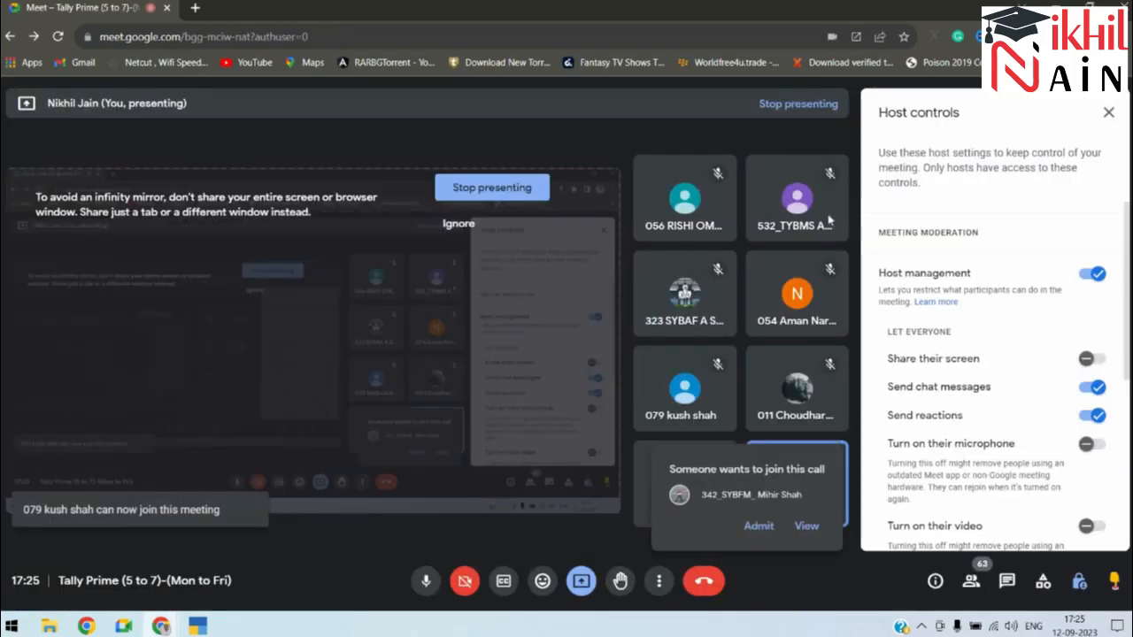
key(alt+Tab)
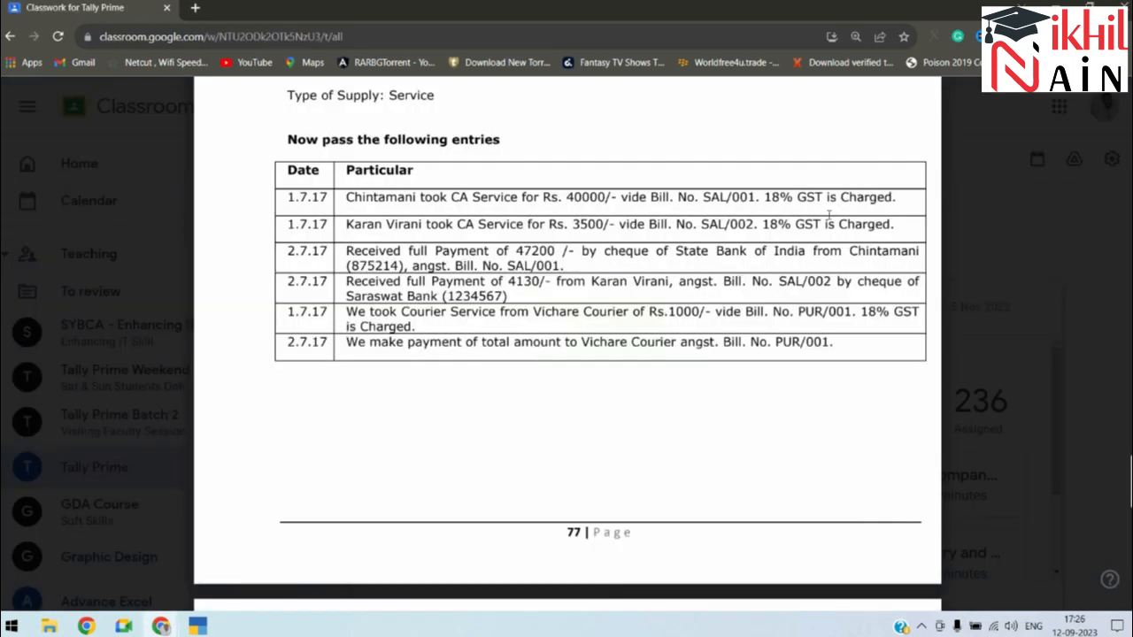
key(alt+Tab)
key(alt+Tab)
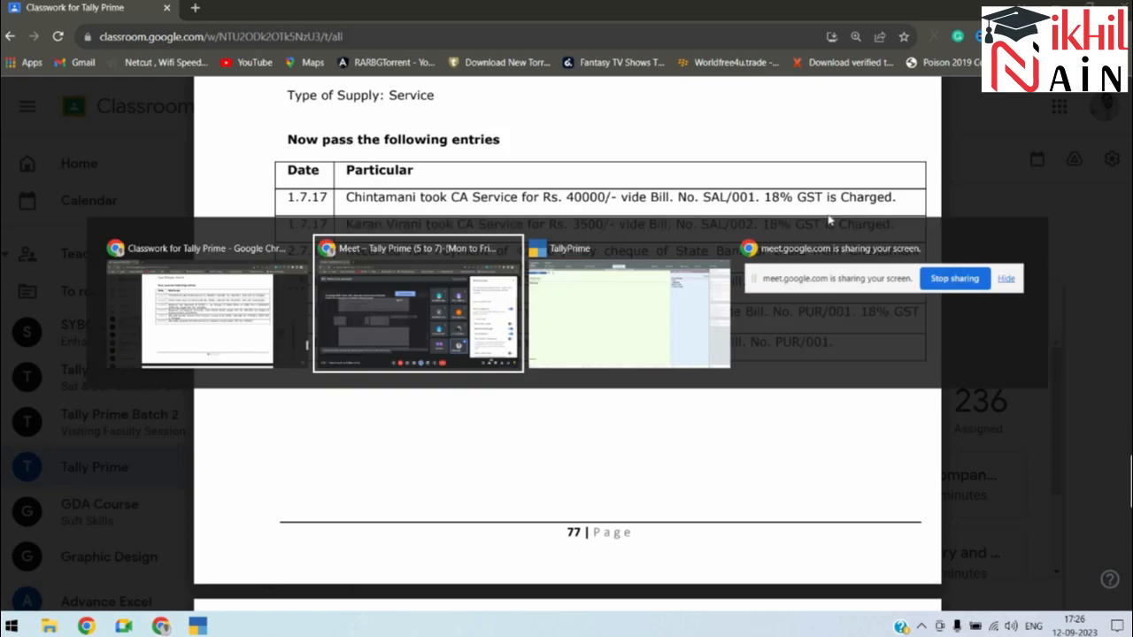
Step: Choose the second customer as party and enter CA Service for 3,500
text(ka)
key(Return)
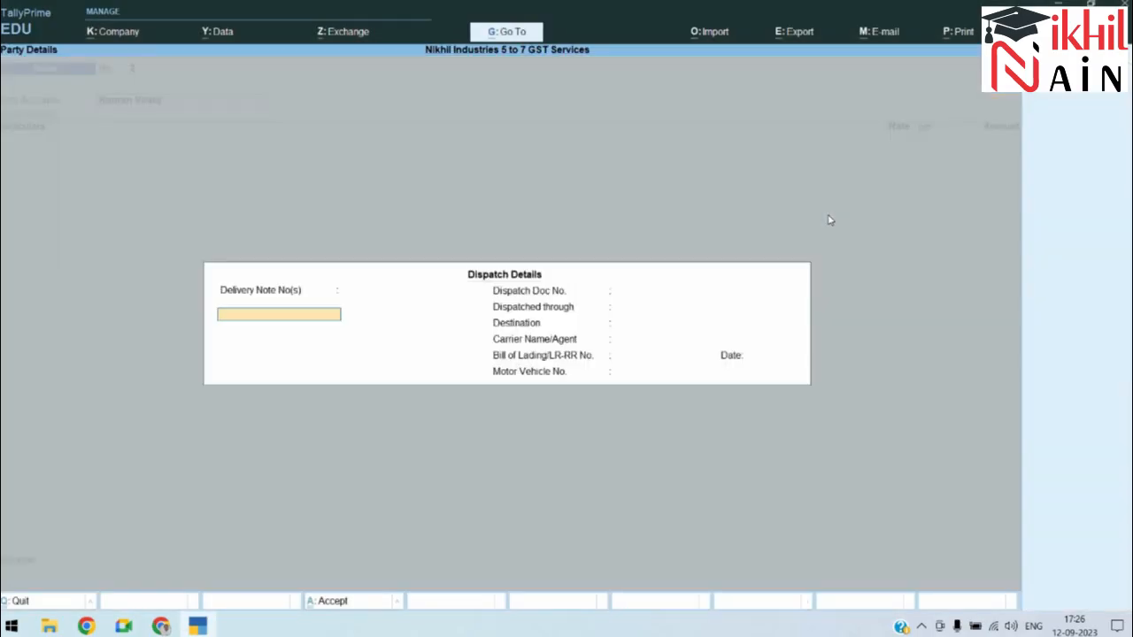
key(ctrl+a)
key(ctrl+a)
text(ca)
key(Return)
text(3,000)
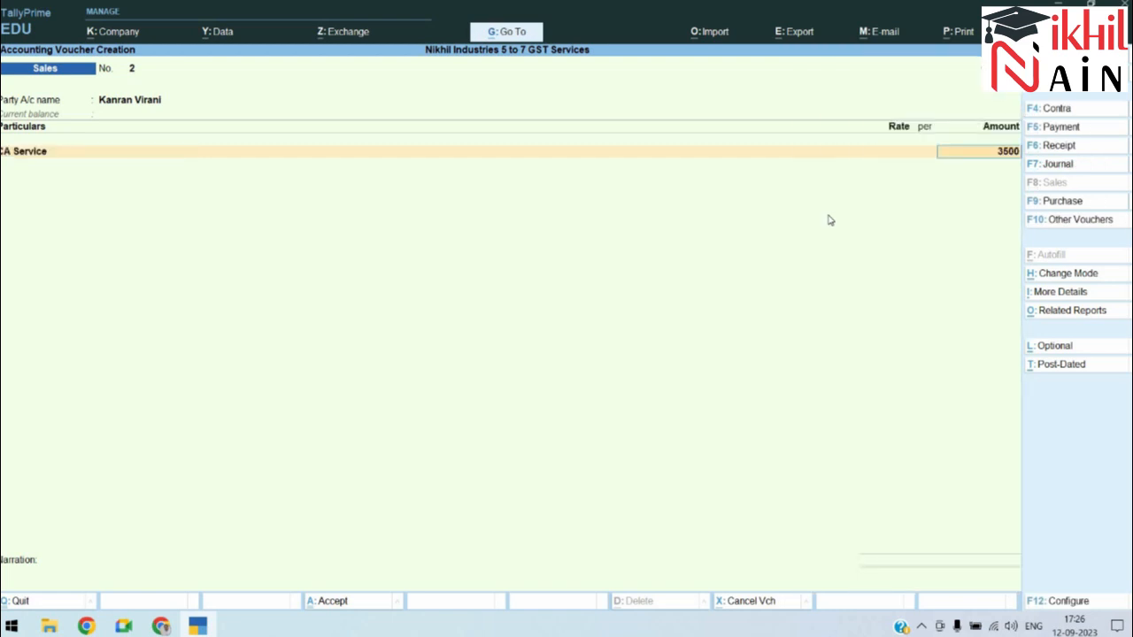
key(Return)
Step: Add SGST and CGST at 9% (315.00 each) and accept the 4,130 total
key(Return)
key(Return)
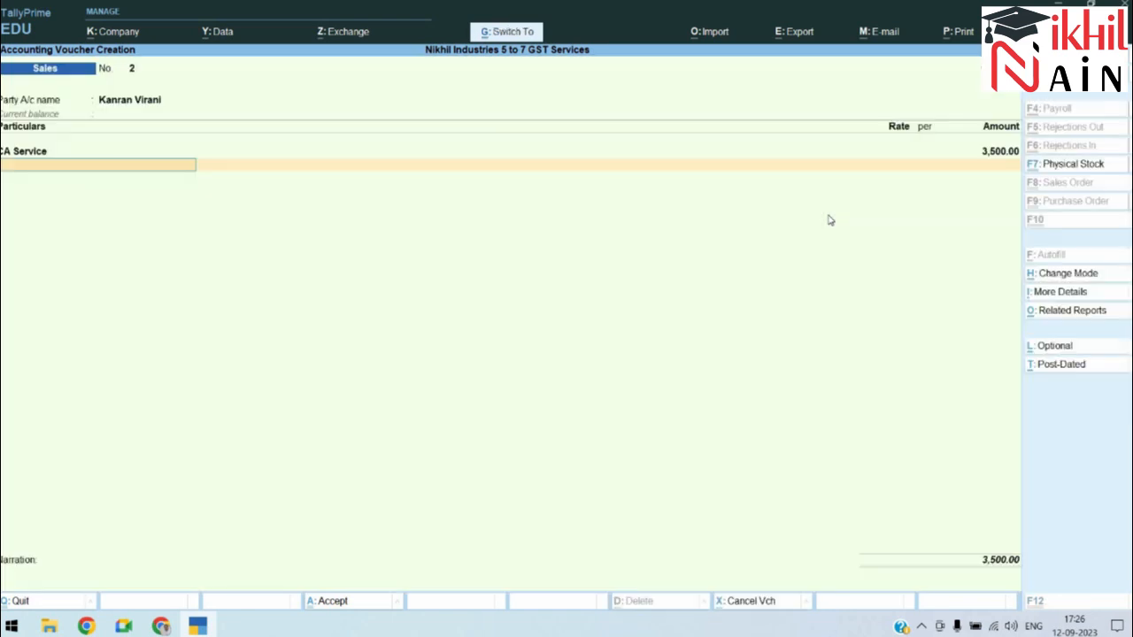
text(sg)
key(Return)
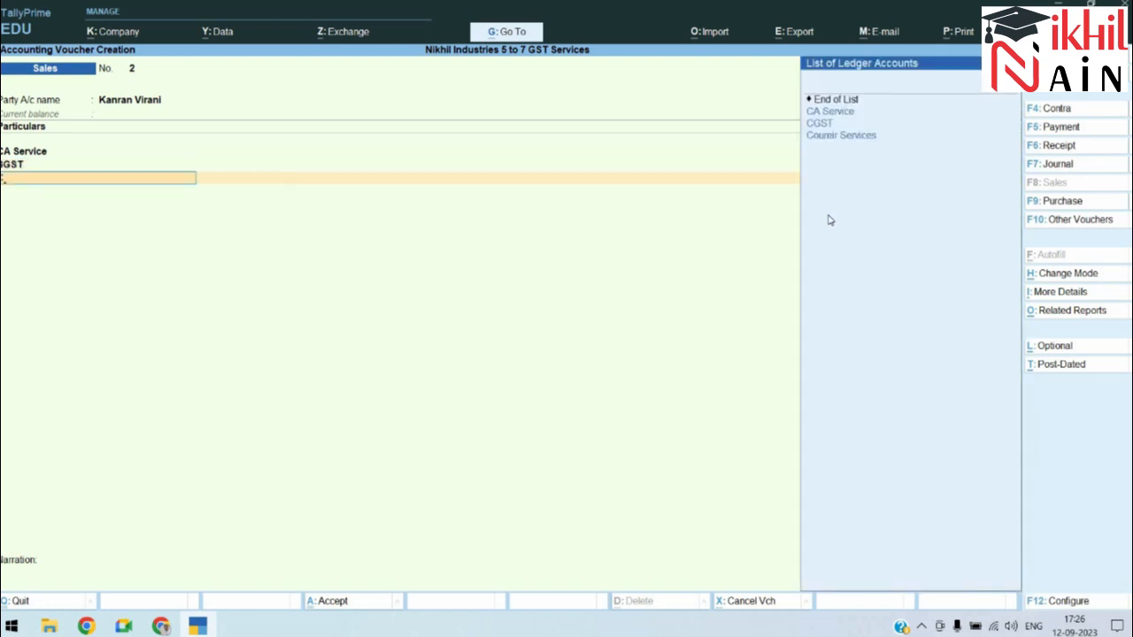
text(cg)
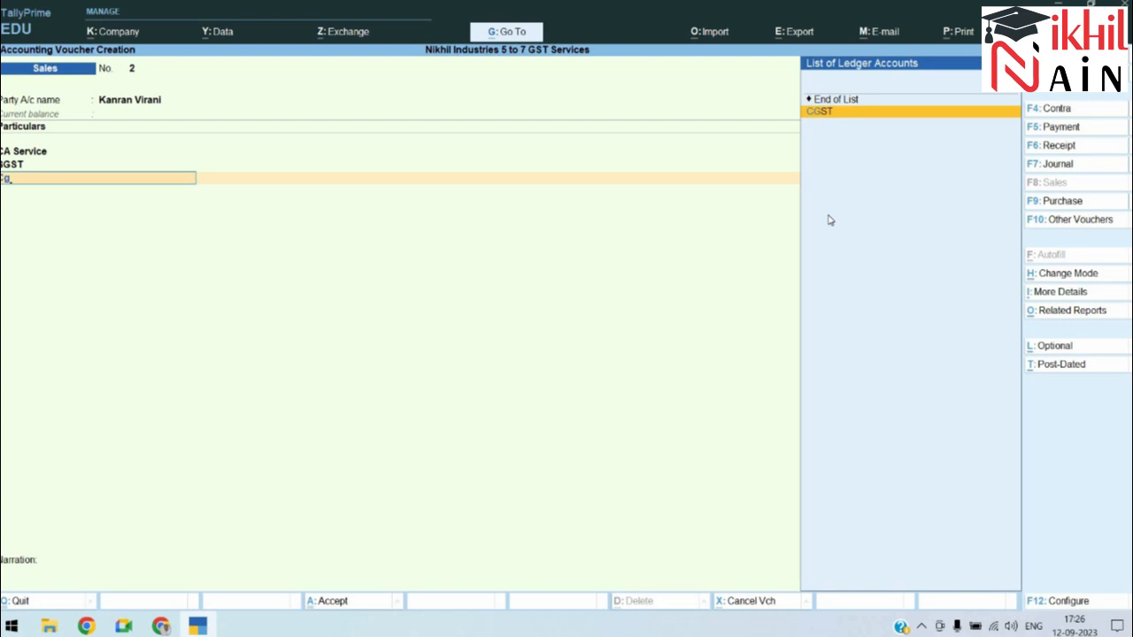
key(Return)
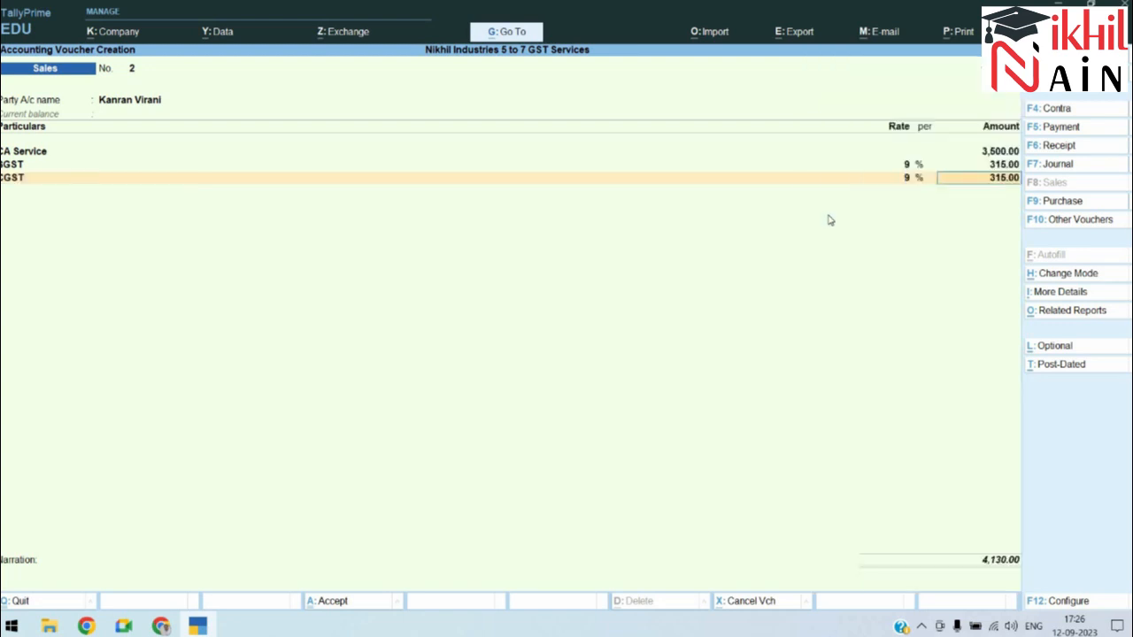
key(Return)
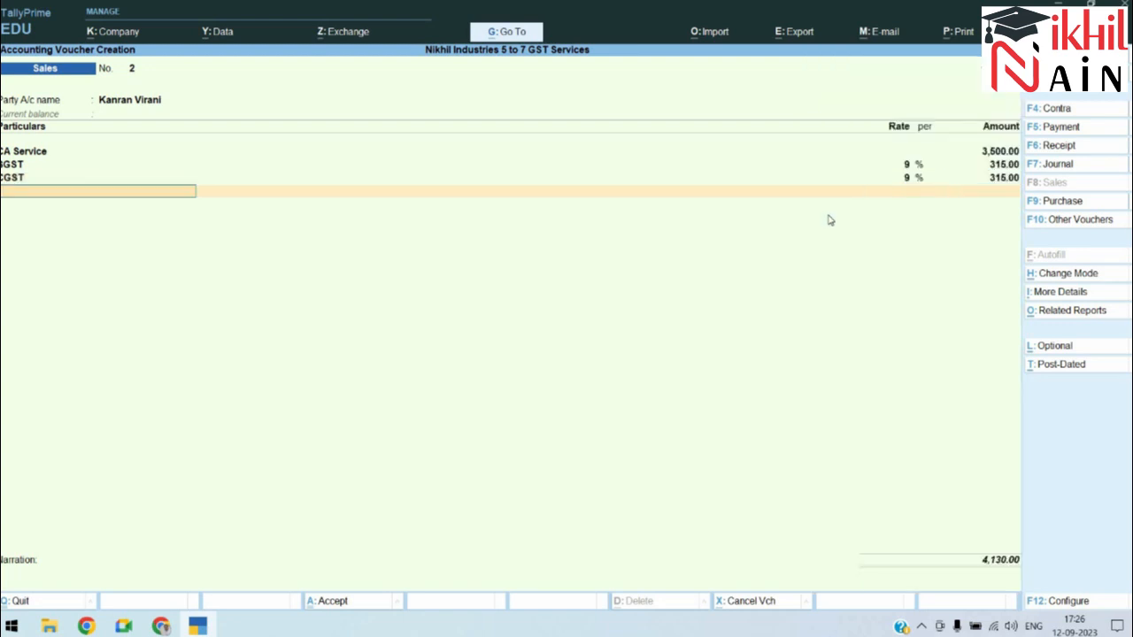
key(Return)
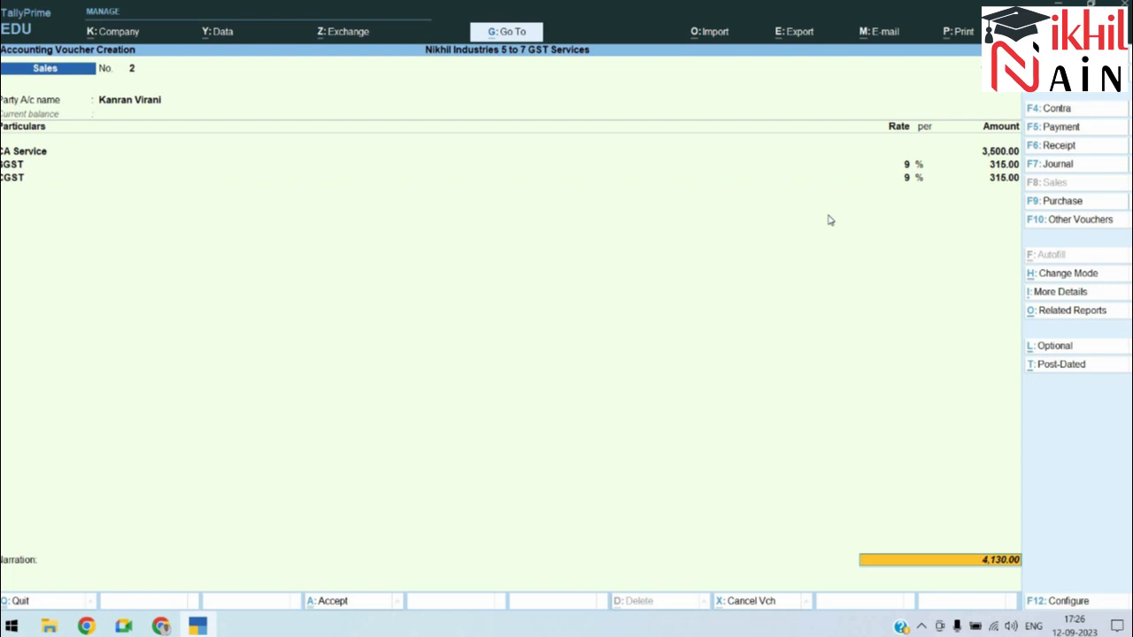
key(Return)
key(Return)
key(Return)
key(Return)
key(Return)
key(Return)
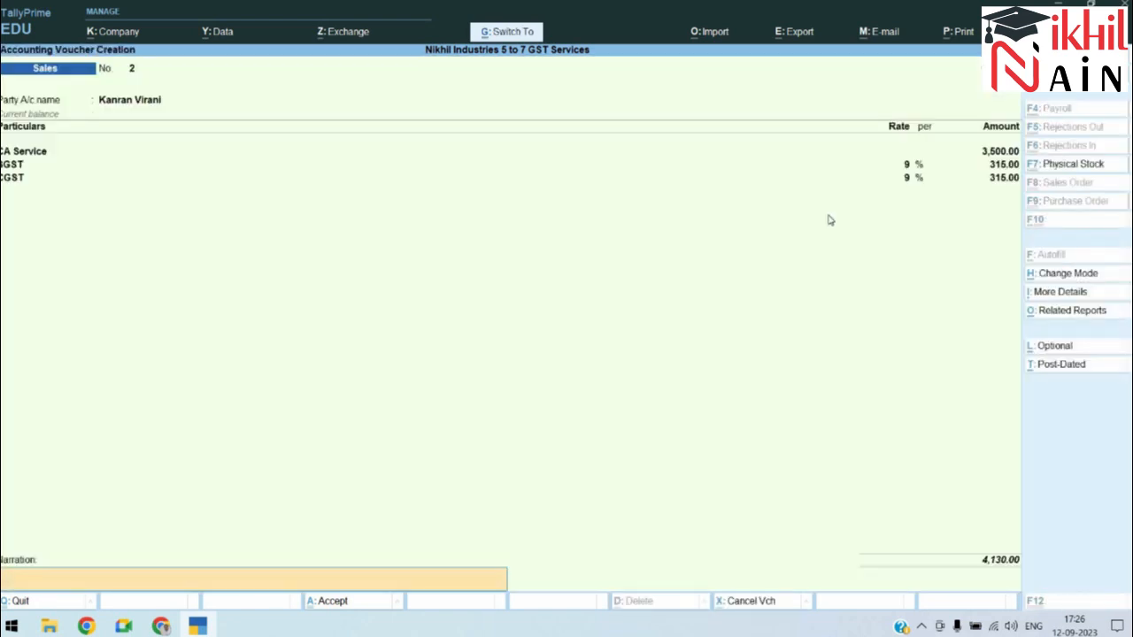
Step: Reuse the previous narration with the new customer's name and save Sales voucher No. 2
text(Being Ca Service given to Chintamani with additonal 18% GST)
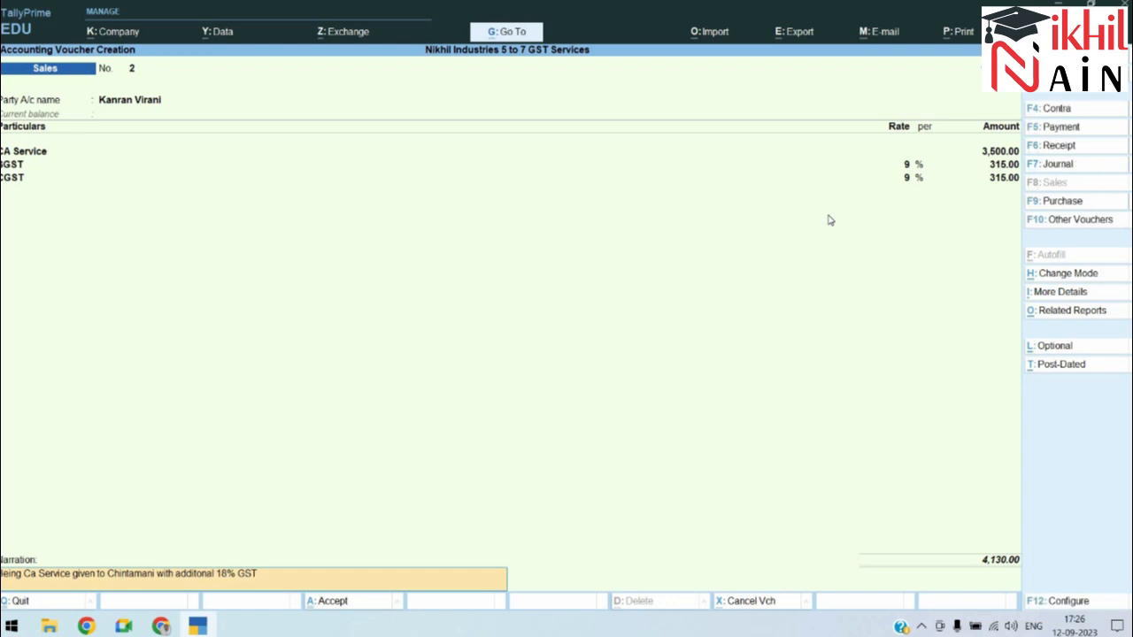
key(BackSpace)
key(BackSpace)
key(BackSpace)
key(BackSpace)
key(BackSpace)
key(BackSpace)
key(BackSpace)
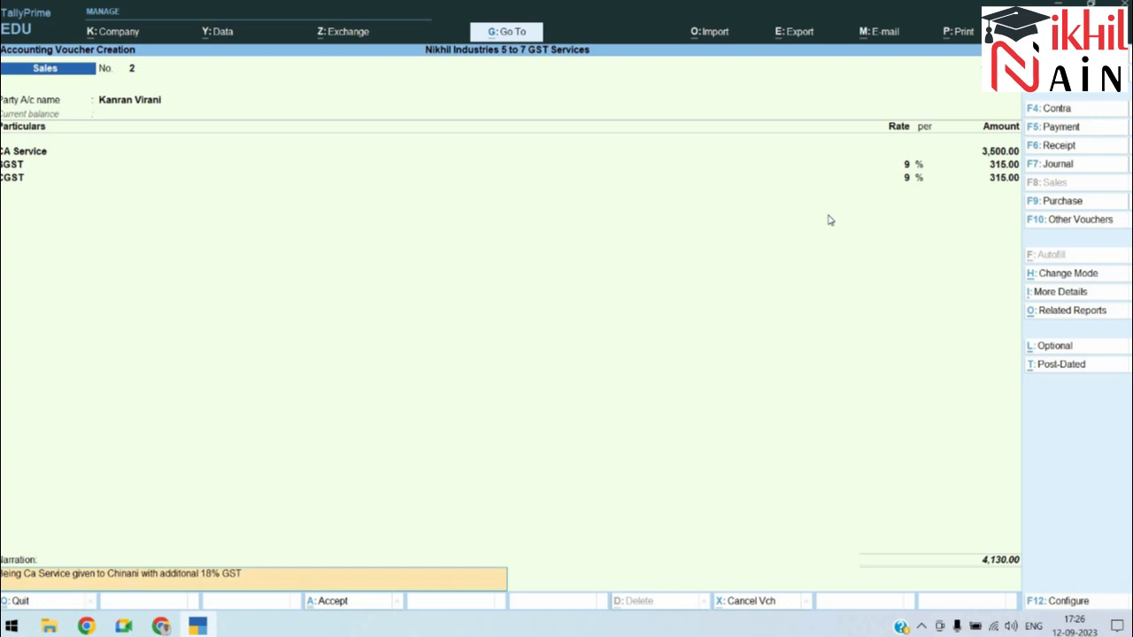
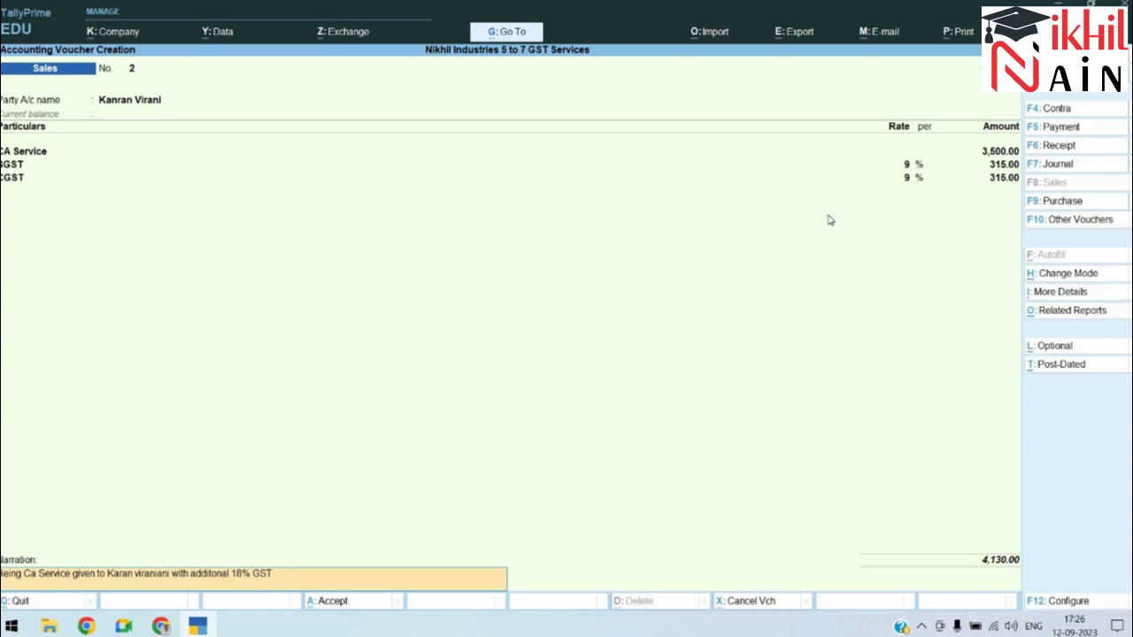
key(Delete)
key(Delete)
key(Delete)
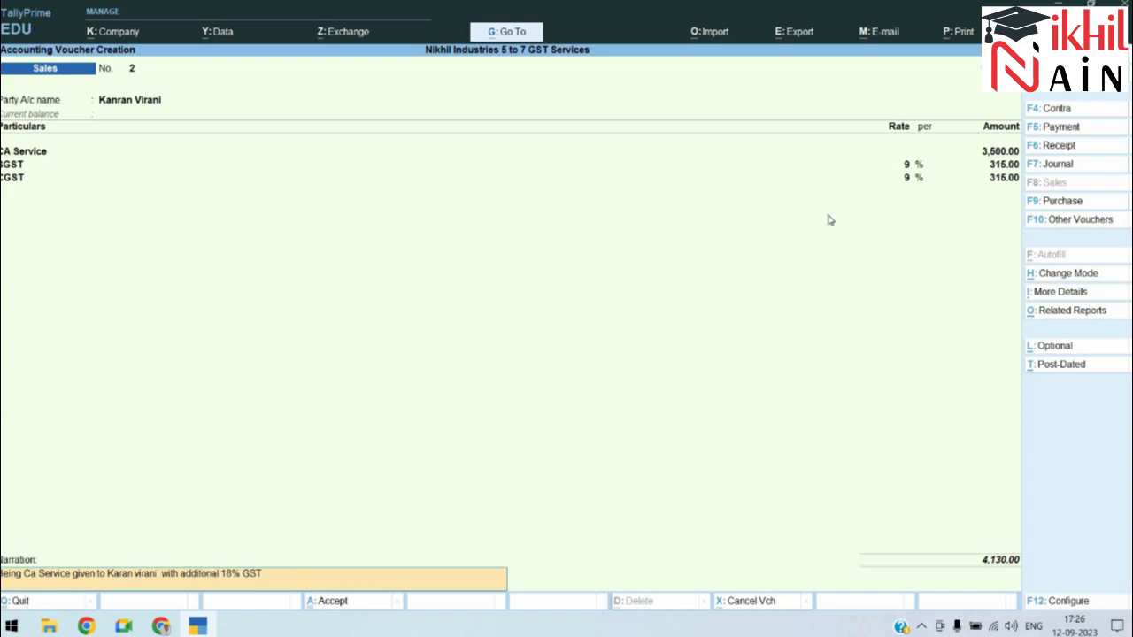
key(Return)
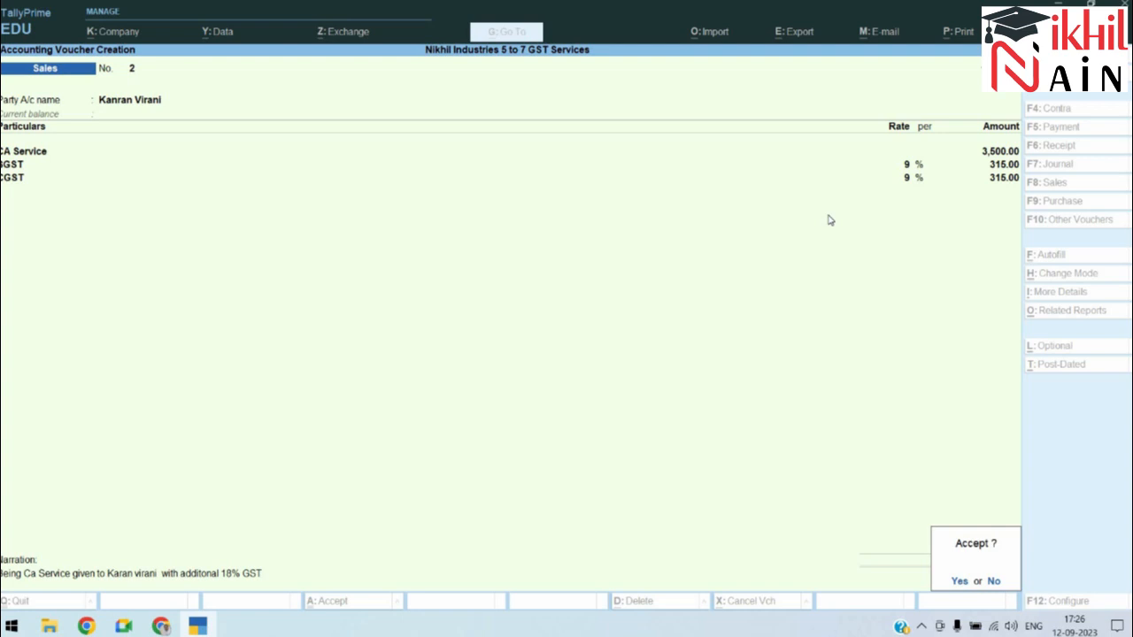
key(Return)
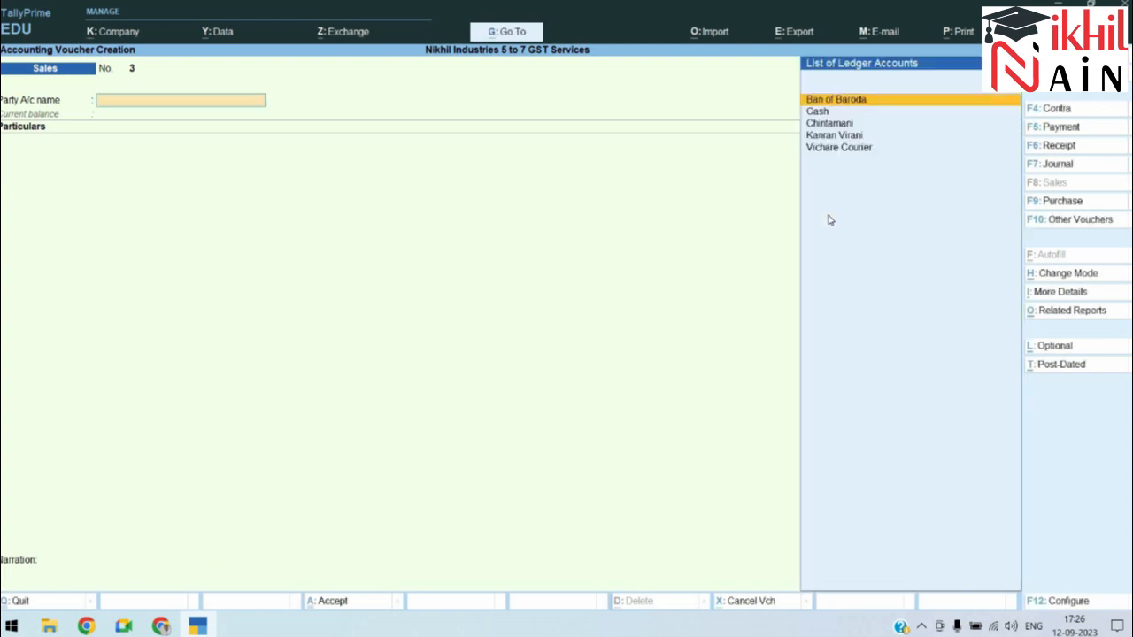
Step: Check the exercise sheet, then start a Receipt voucher
key(alt+Tab)
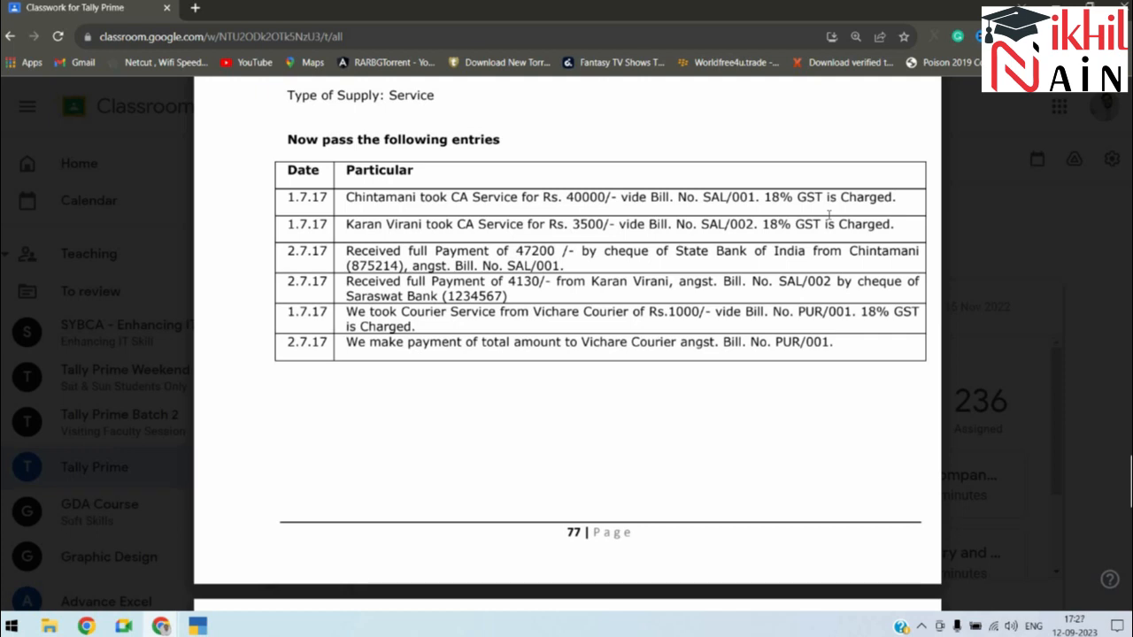
key(alt+Tab)
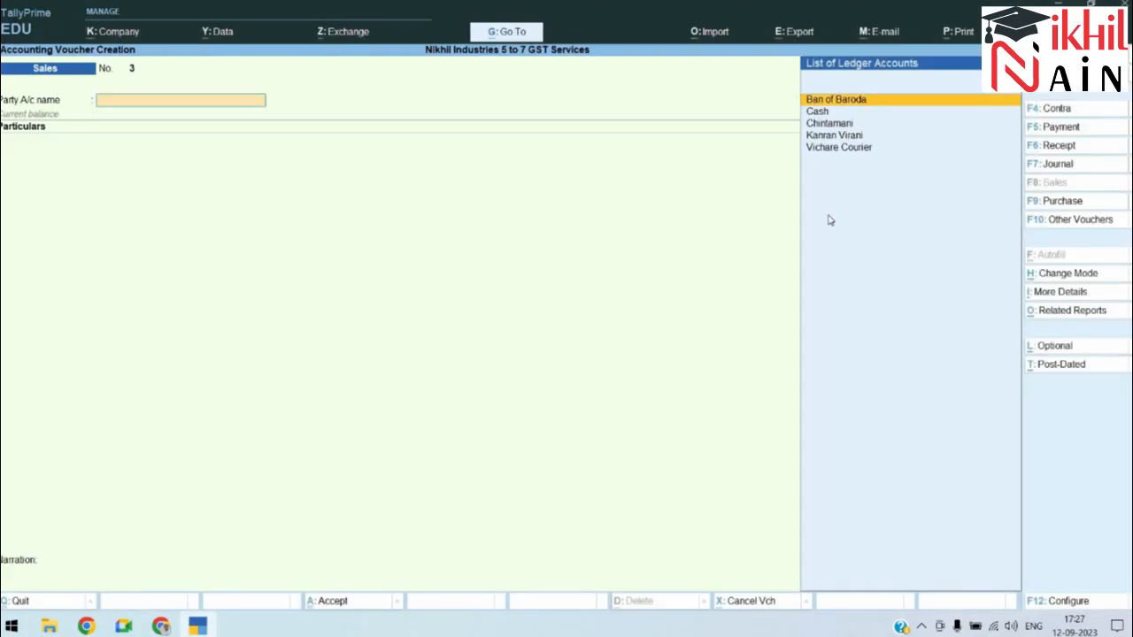
key(F6)
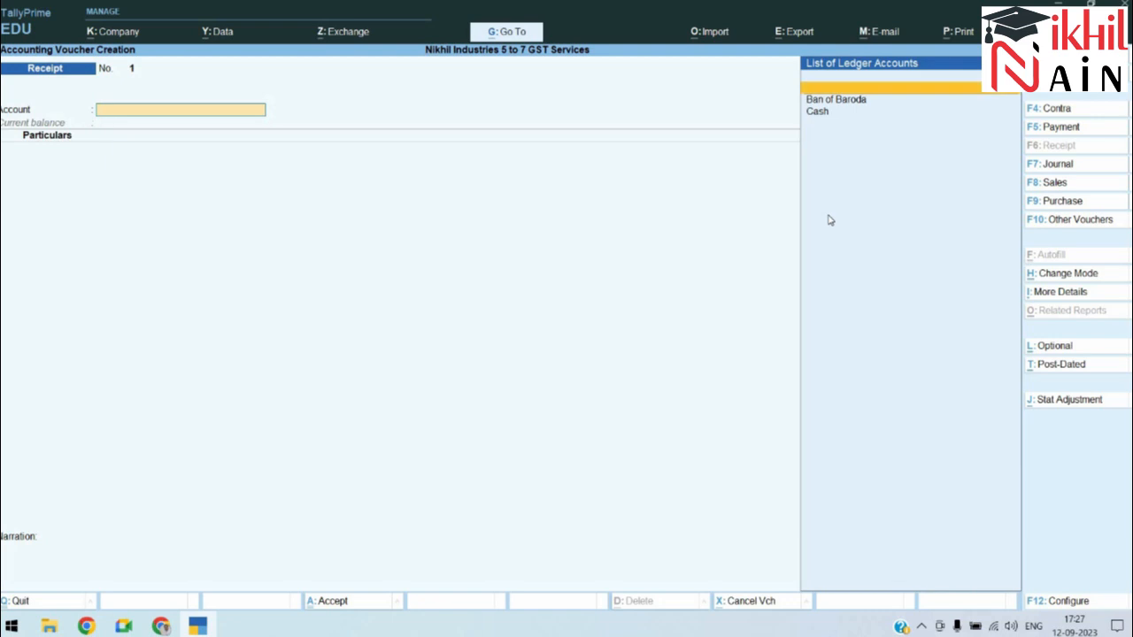
Step: Receive into Ban of Baroda from the first customer against pending bill Sal001 for 47,200
key(Return)
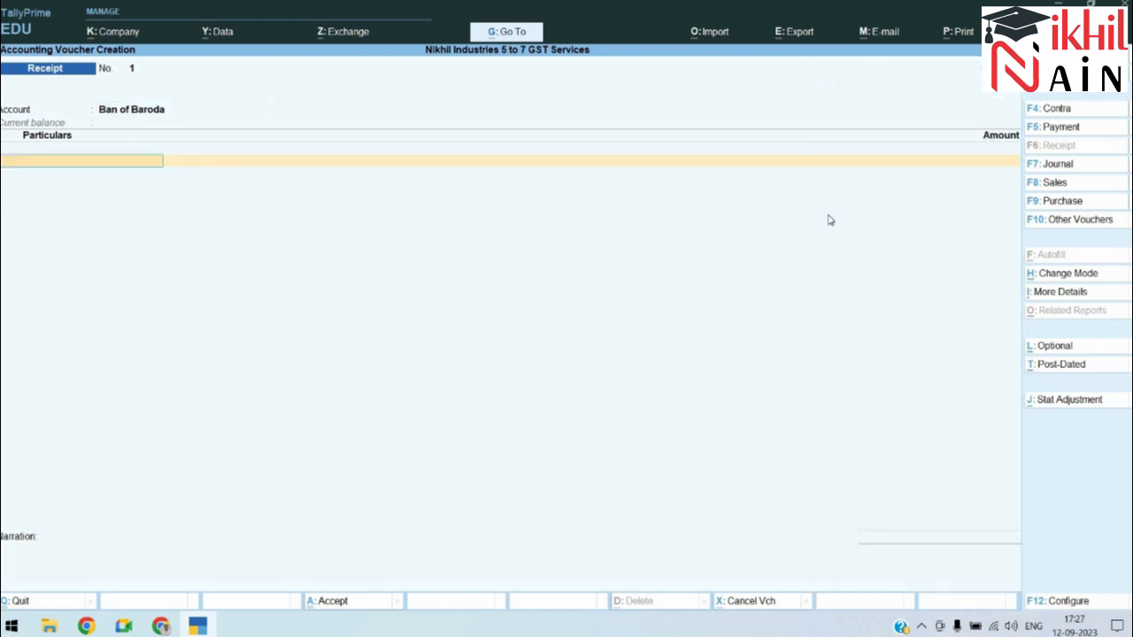
text(co)
key(Return)
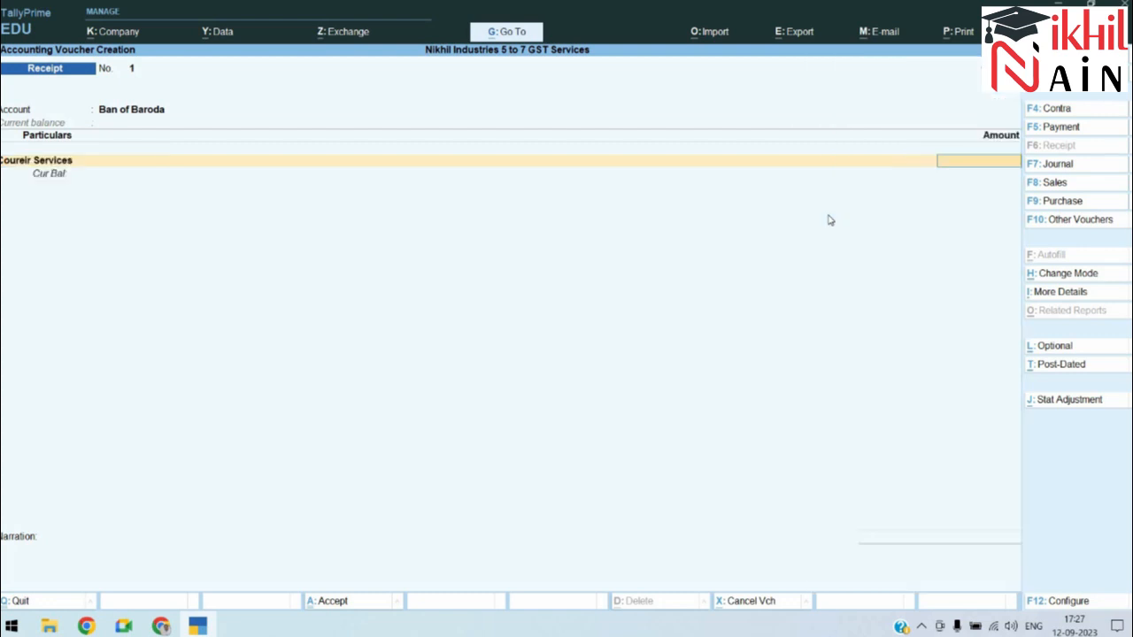
key(BackSpace)
key(Up)
key(Return)
key(Return)
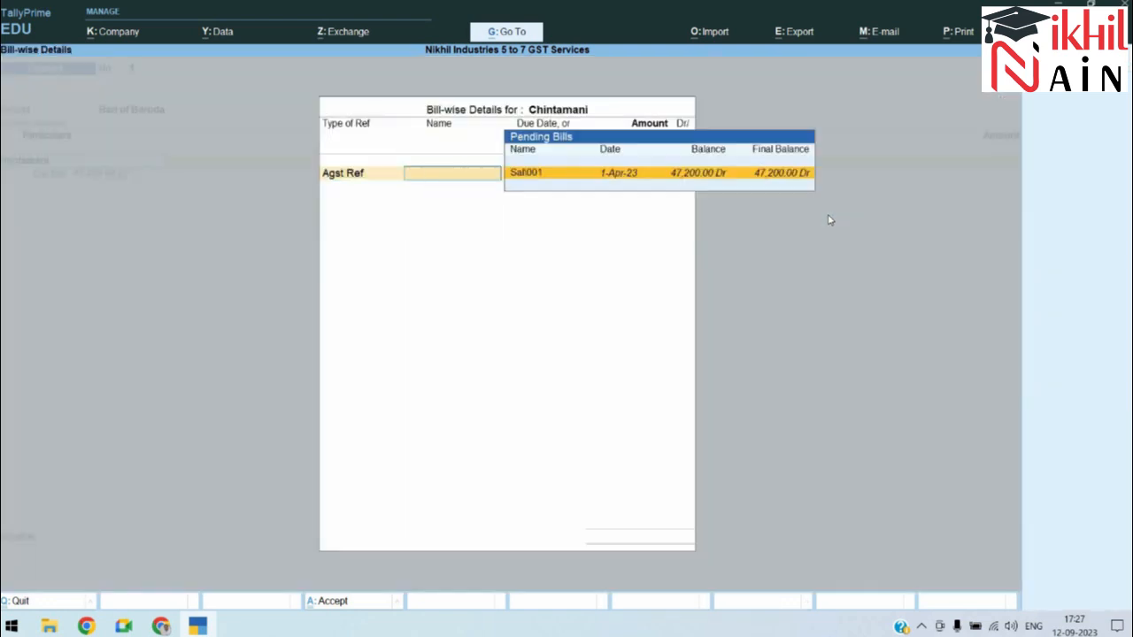
key(Return)
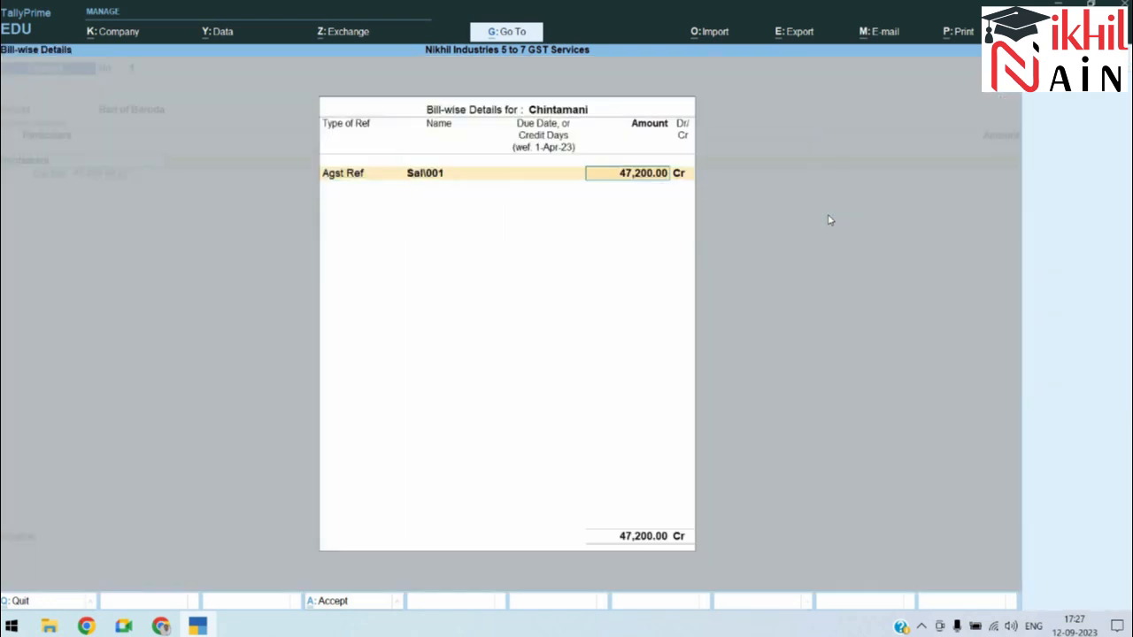
key(Return)
key(Return)
key(Return)
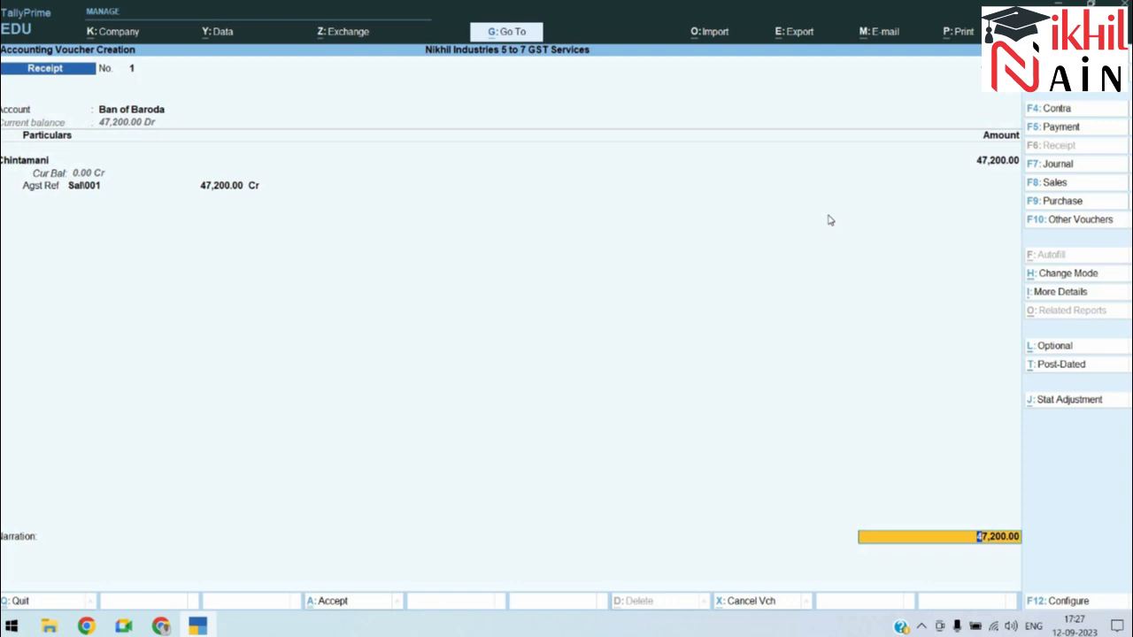
Step: Fill in the bank details with the cheque number from the exercise sheet
key(Return)
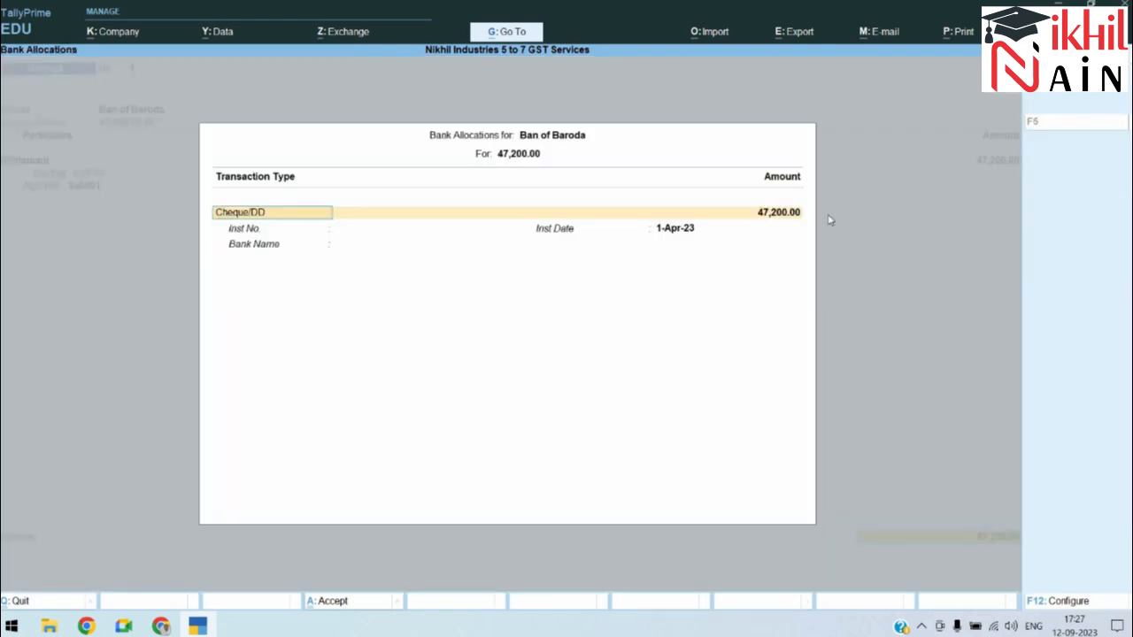
key(Return)
key(alt+Tab)
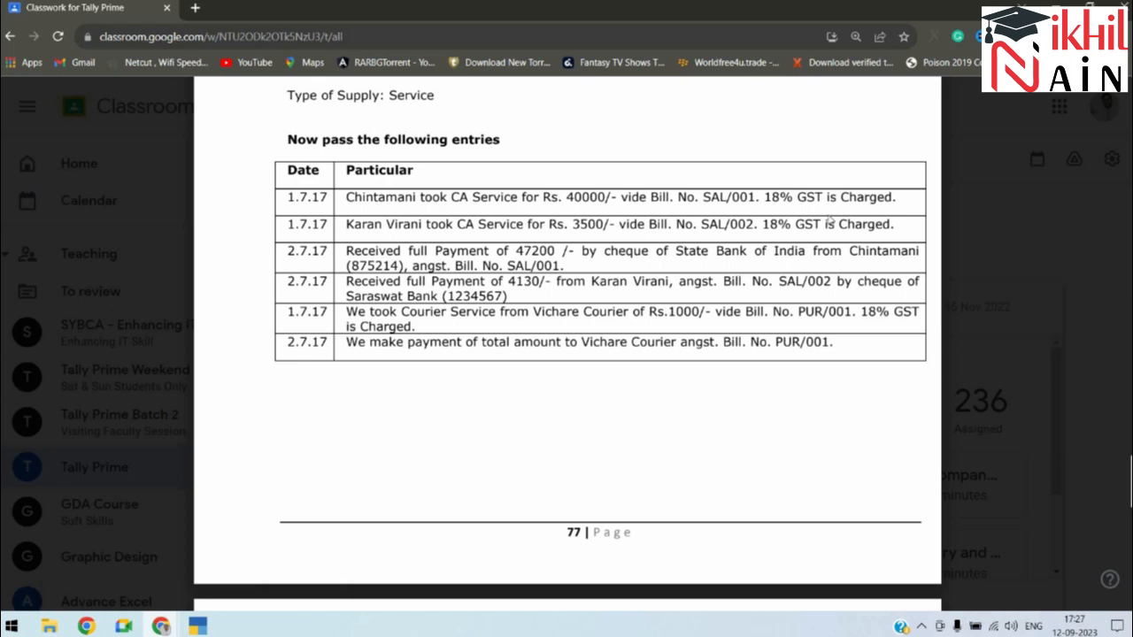
key(alt+Tab)
text(87524)
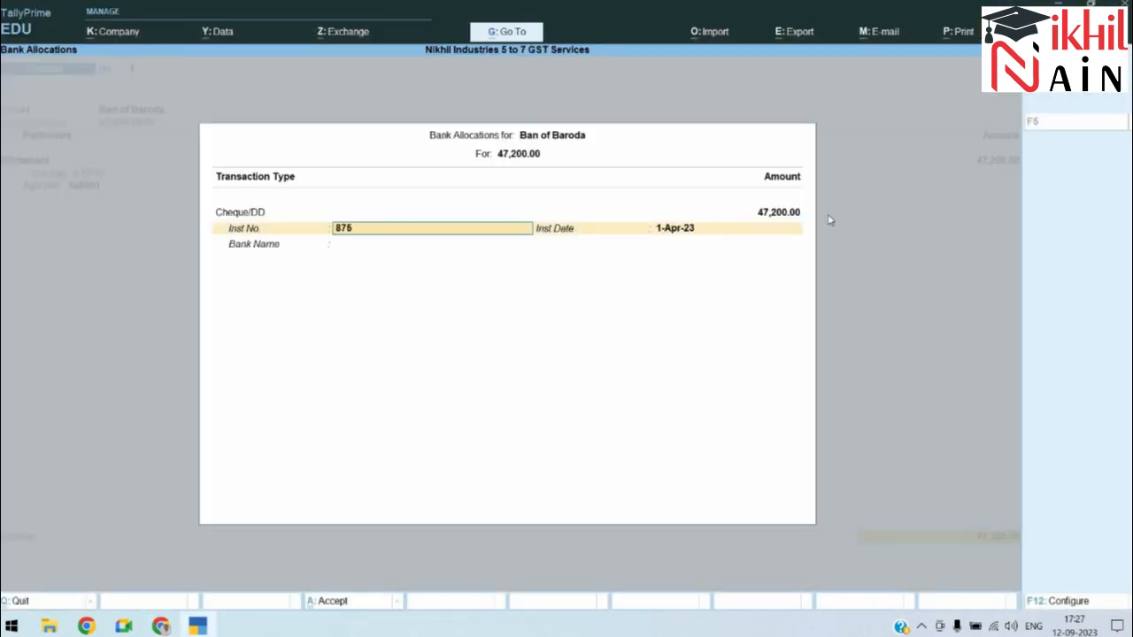
key(BackSpace)
text(14)
key(Return)
key(Return)
Step: Add the narration 'Being Cheque received' and save Receipt No. 1
key(Return)
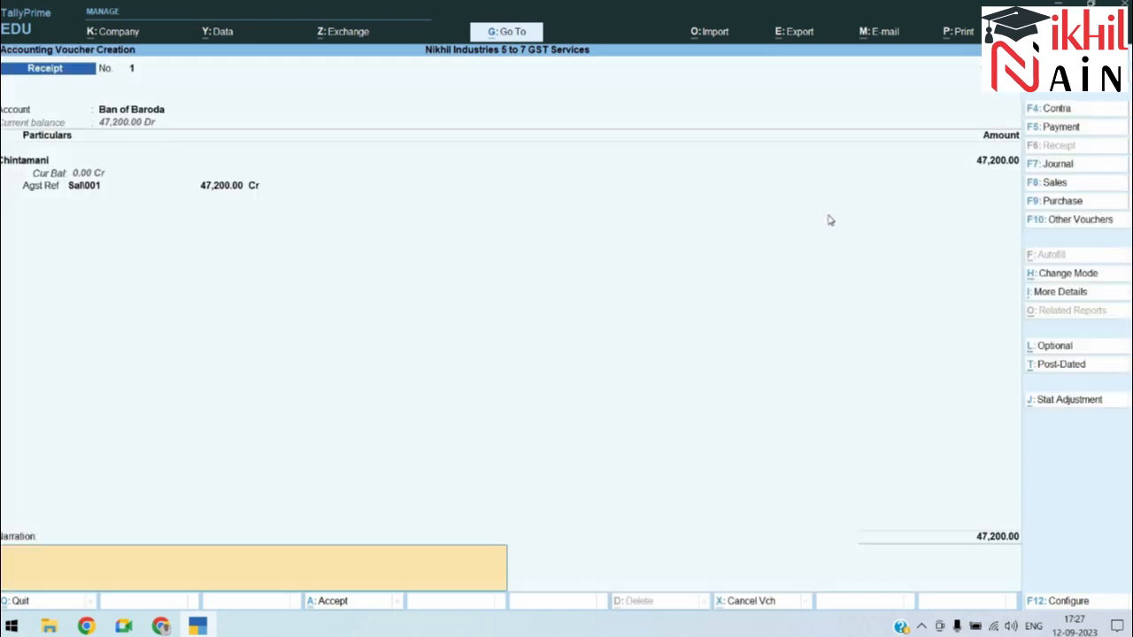
text(Being Cheqie)
key(BackSpace)
text(ue)
text( reciev)
key(BackSpace)
key(BackSpace)
key(BackSpace)
text(eived)
key(Return)
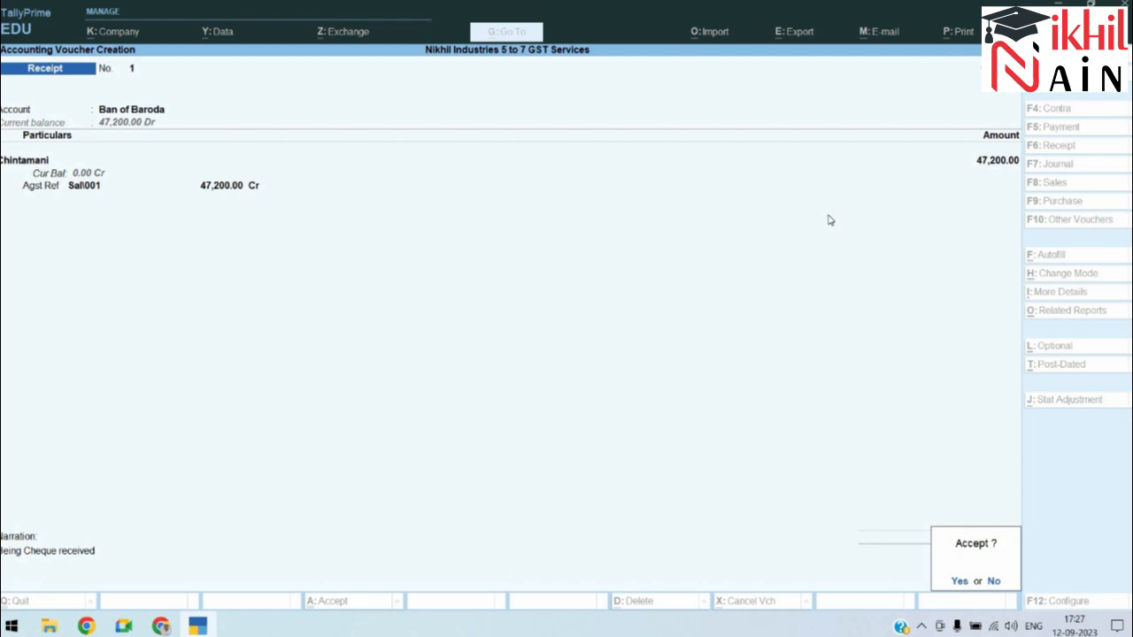
key(Return)
key(alt+Tab)
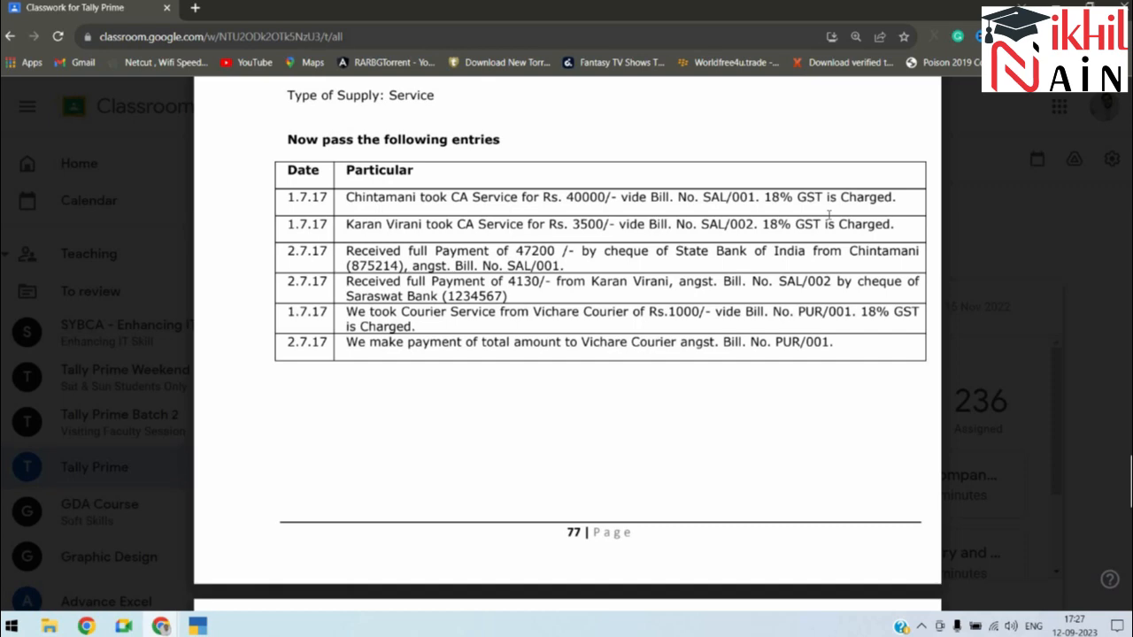
Step: Receive into Ban of Baroda from the second customer, settling pending bill 2
key(alt+Tab)
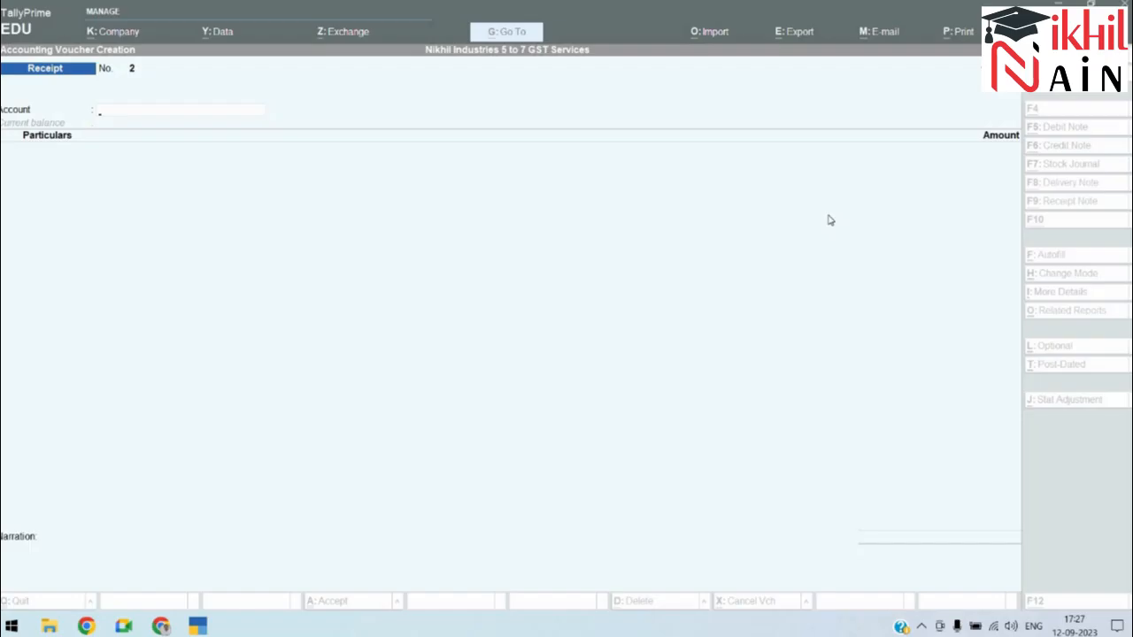
text(A)
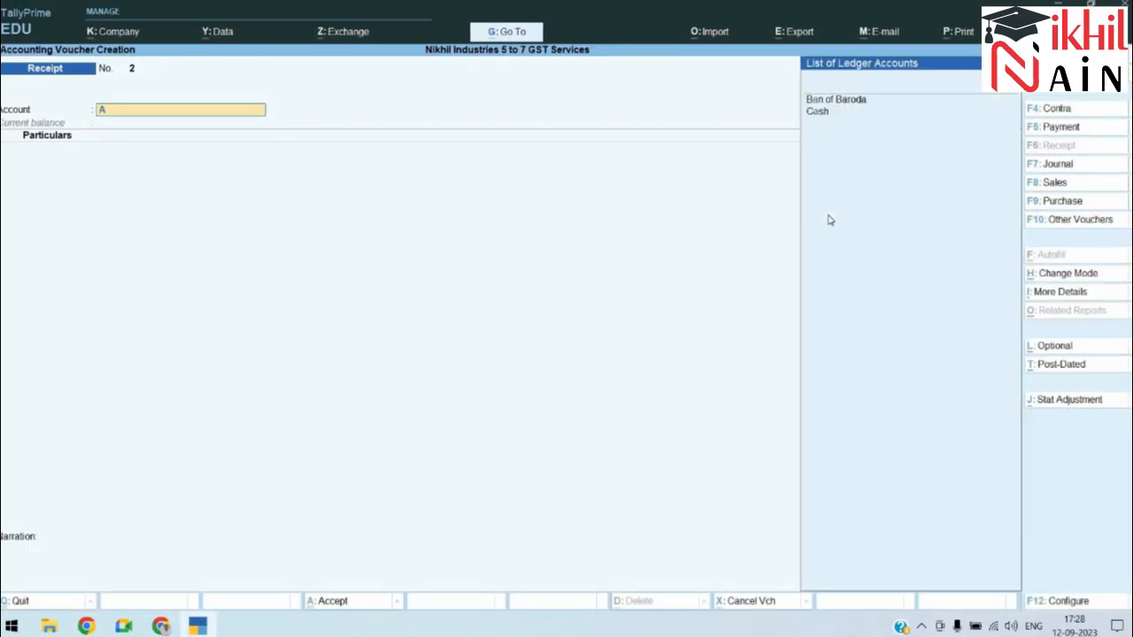
key(Return)
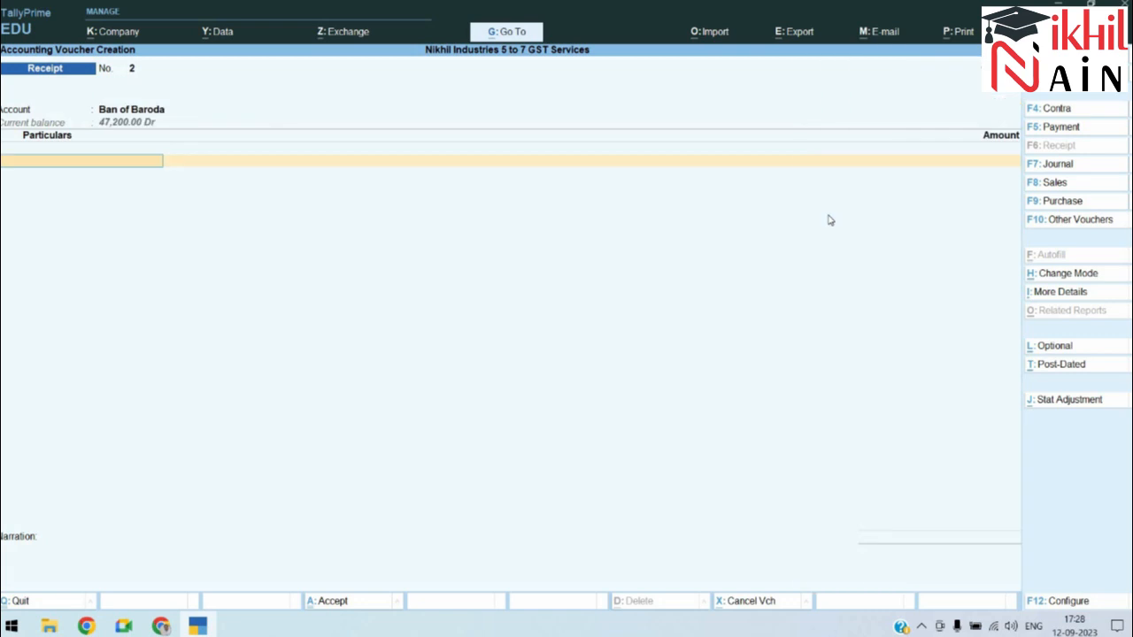
text(A)
key(Return)
key(Return)
key(Return)
key(Return)
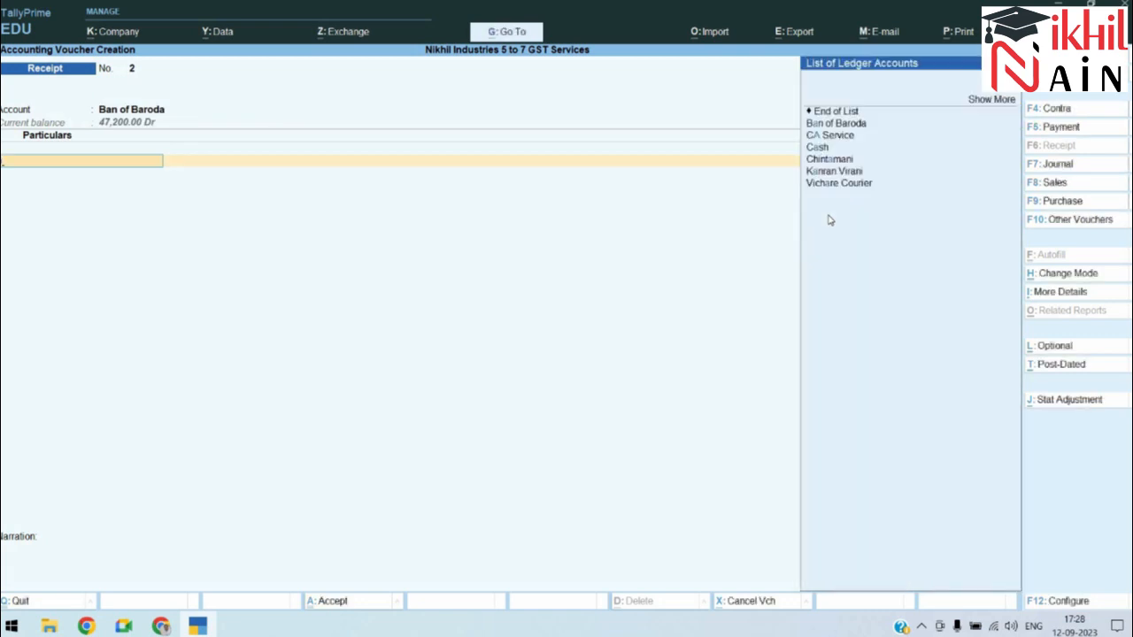
key(BackSpace)
text(k)
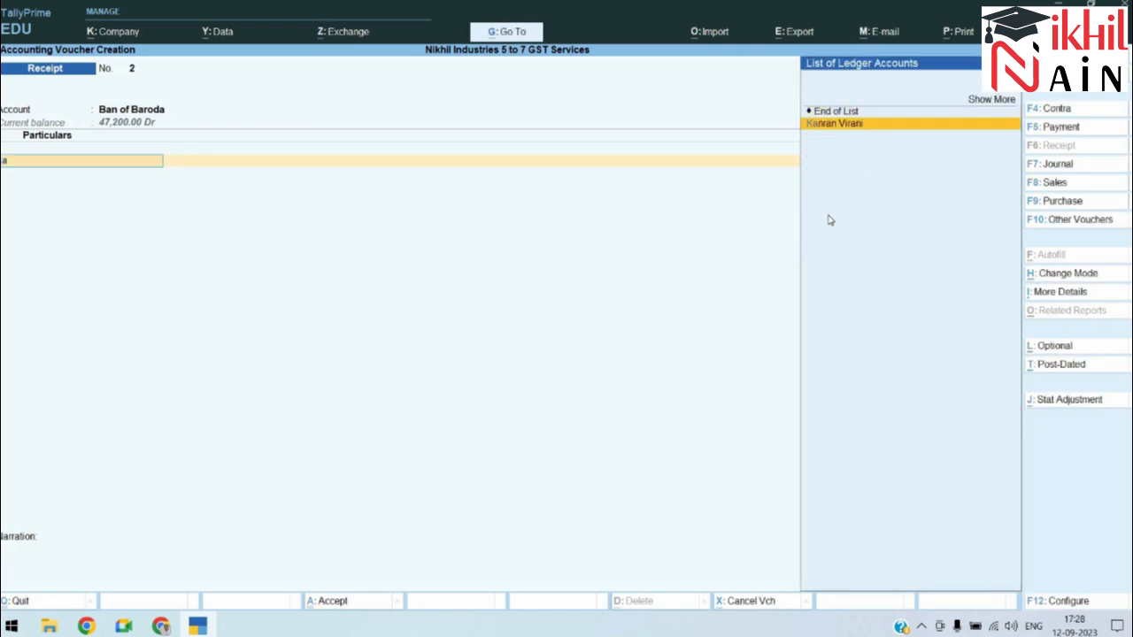
key(Return)
key(Return)
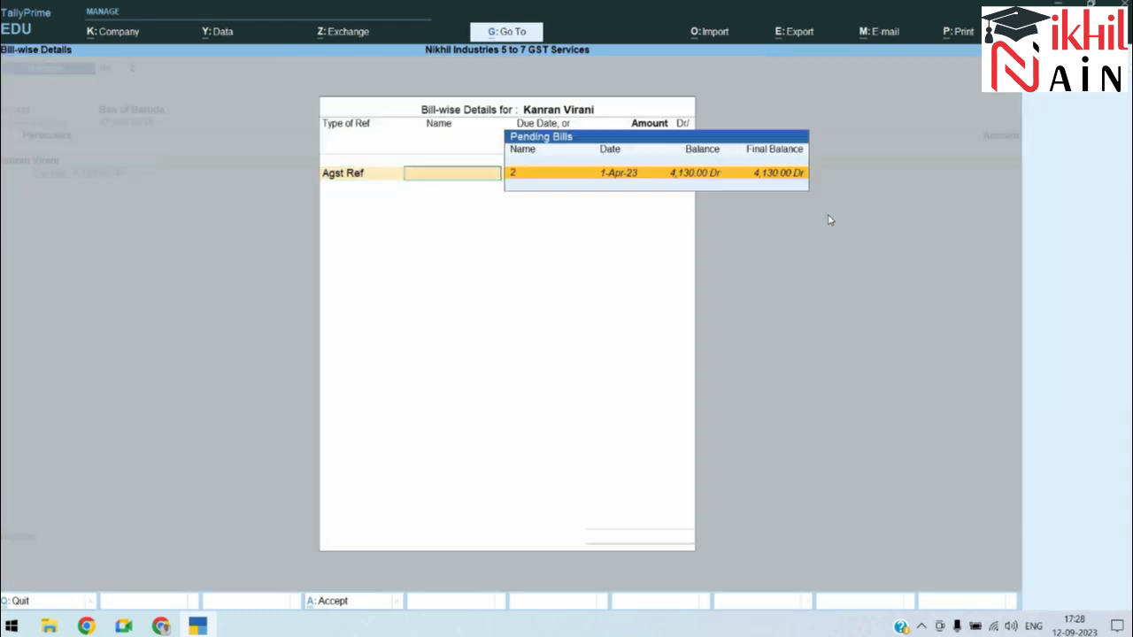
key(Return)
key(Return)
key(Return)
key(Return)
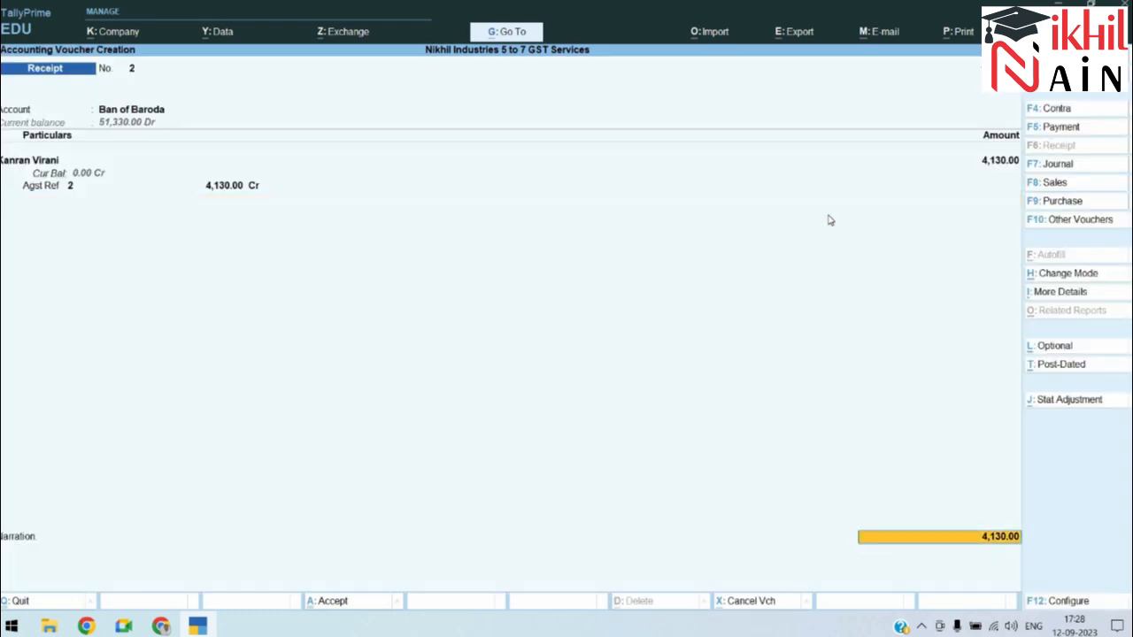
key(Return)
key(Return)
Step: Enter cheque number 123456 drawn on State Bank of India
key(alt+Tab)
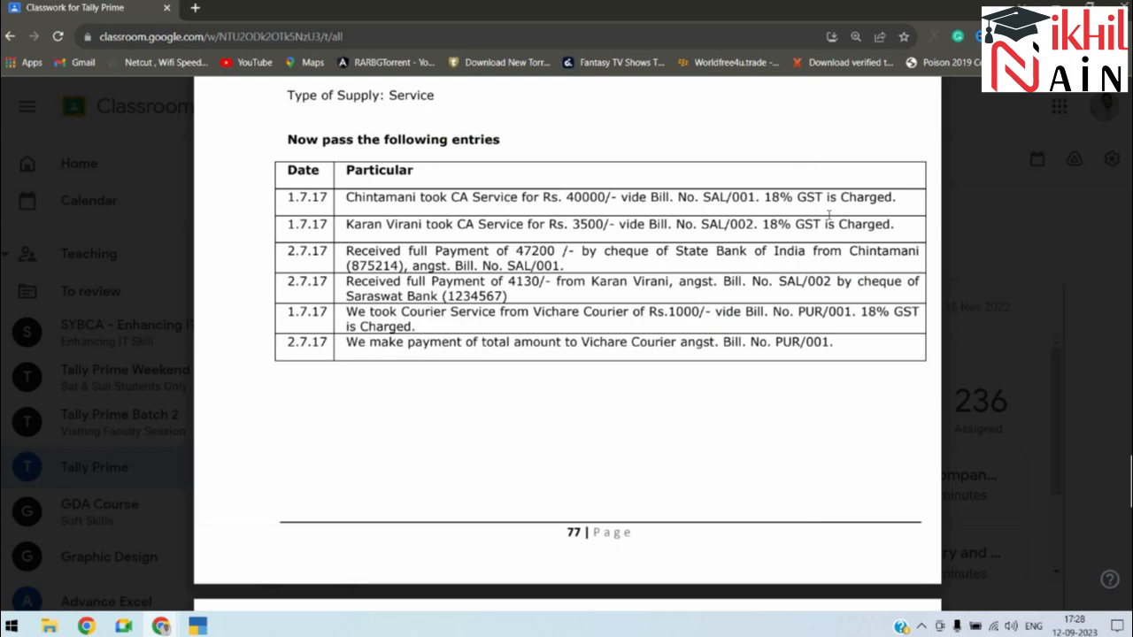
key(alt+Tab)
text(123456)
key(Return)
key(Return)
text(SB)
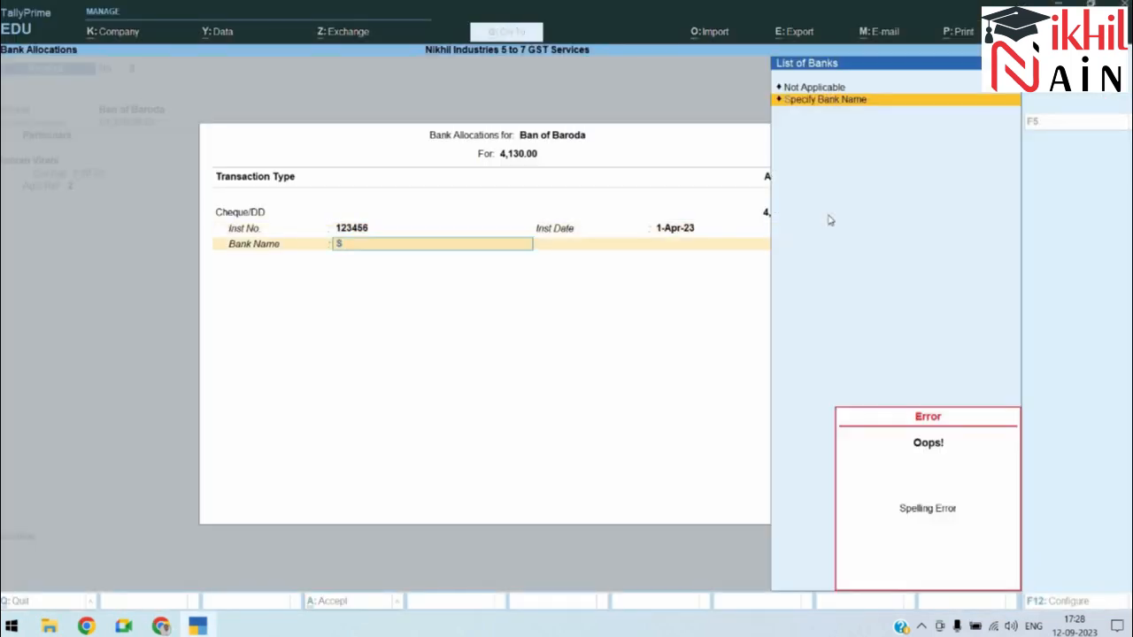
key(Return)
text(S)
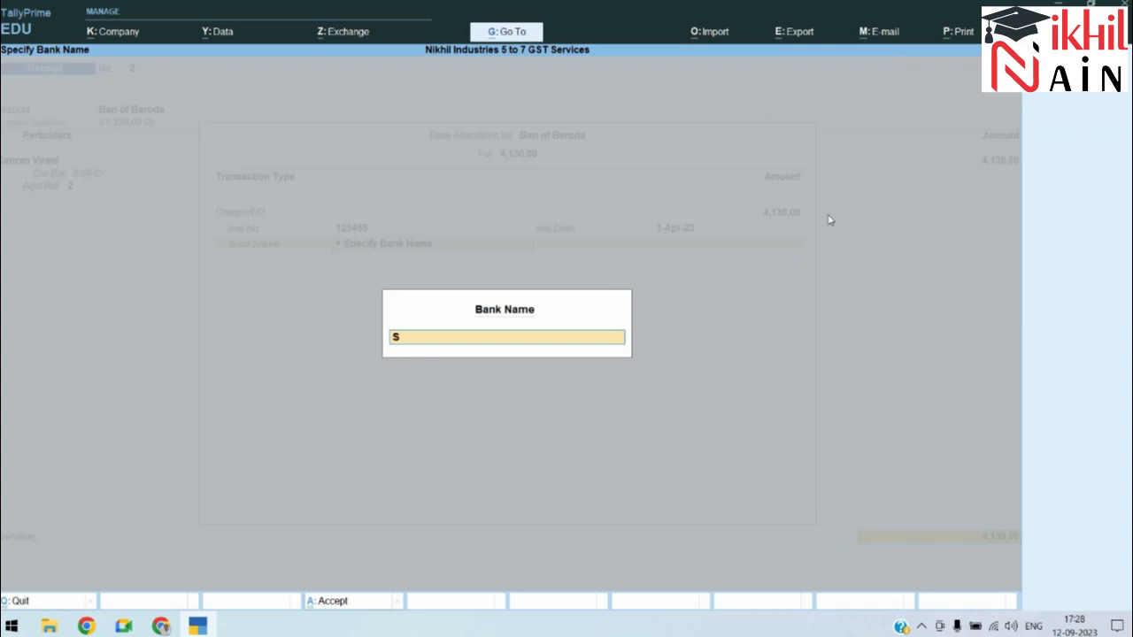
text(tate Bank of India)
key(Return)
Step: Add the narration 'Being Cheque received' and save Receipt No. 2
text(Being Cheque received)
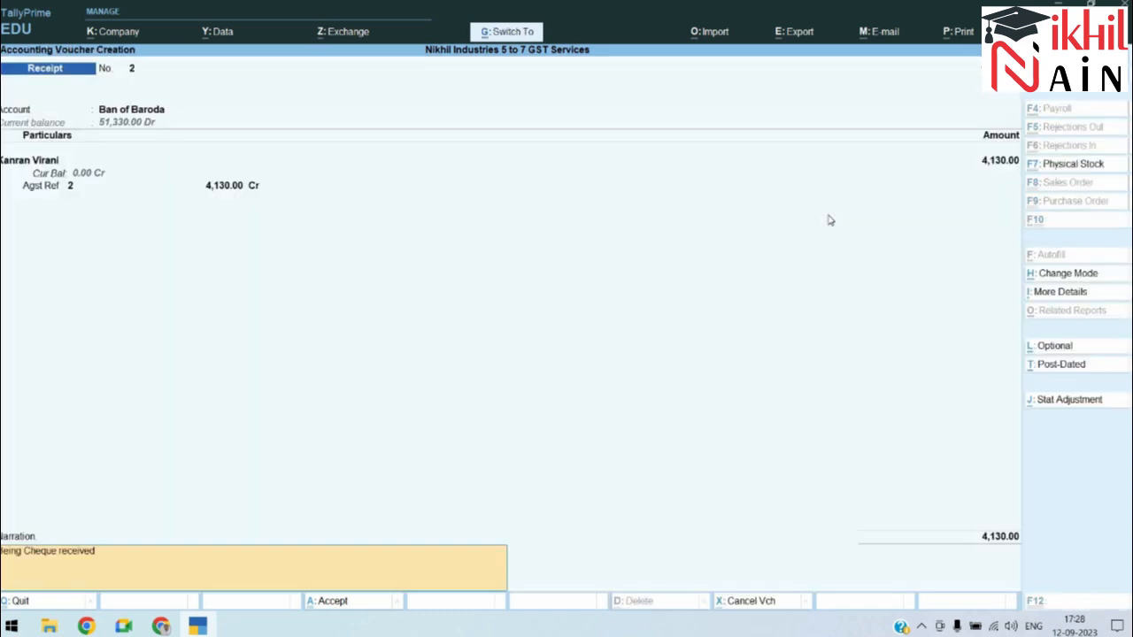
key(Return)
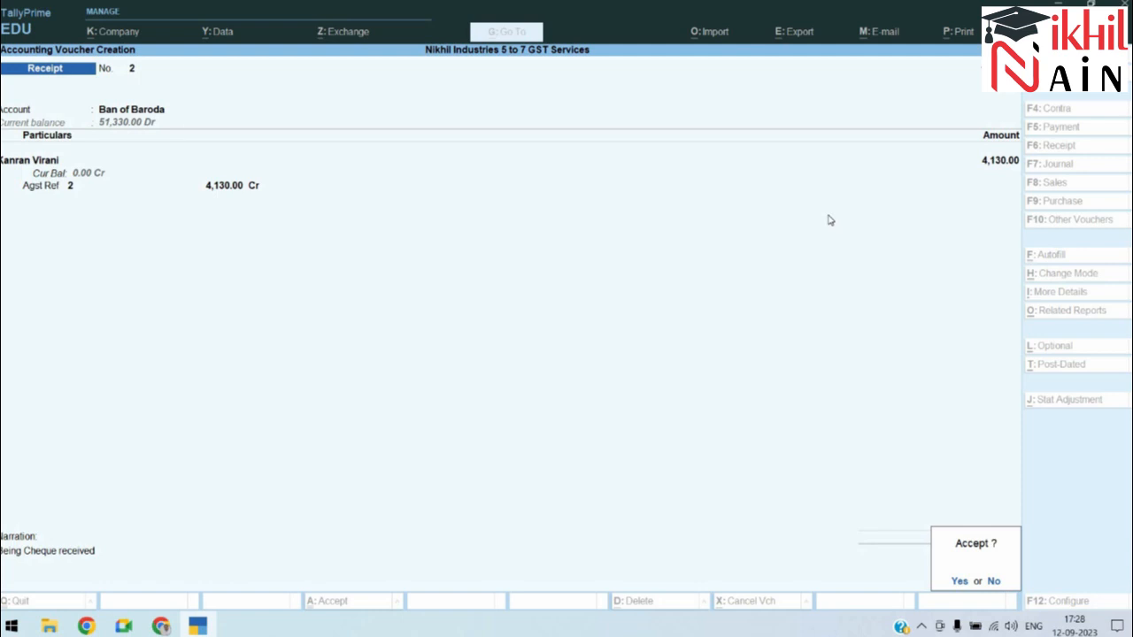
key(y)
key(alt+Tab)
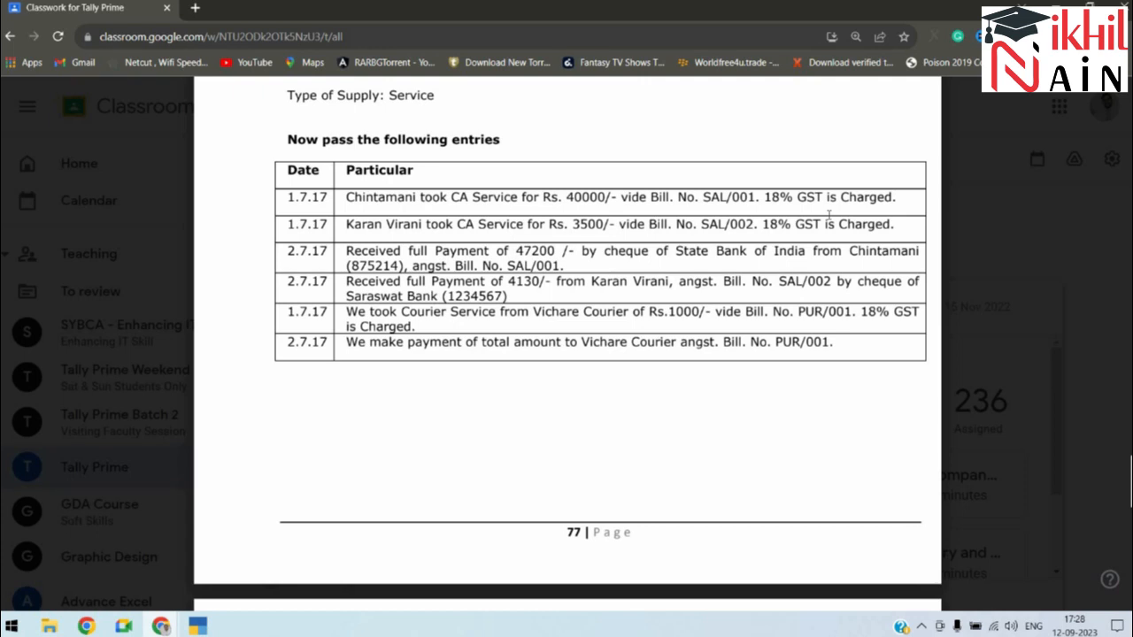
Step: Start a purchase with supplier invoice pur/018 from Vichare Courier, debiting Coureir Services 1,000
key(alt+Tab)
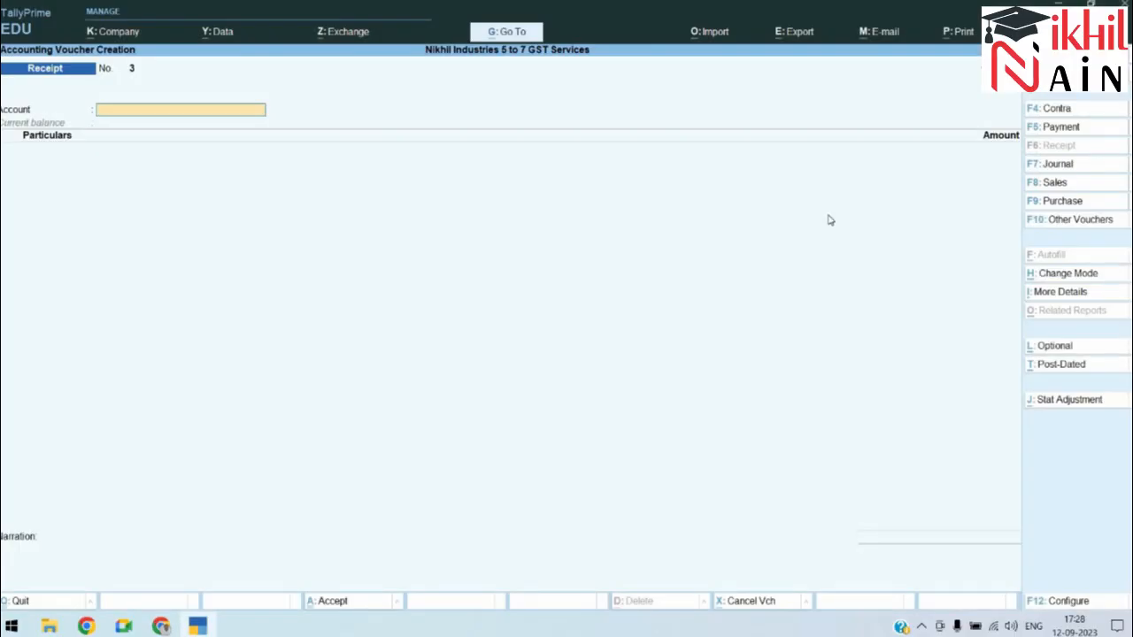
click(1088, 202)
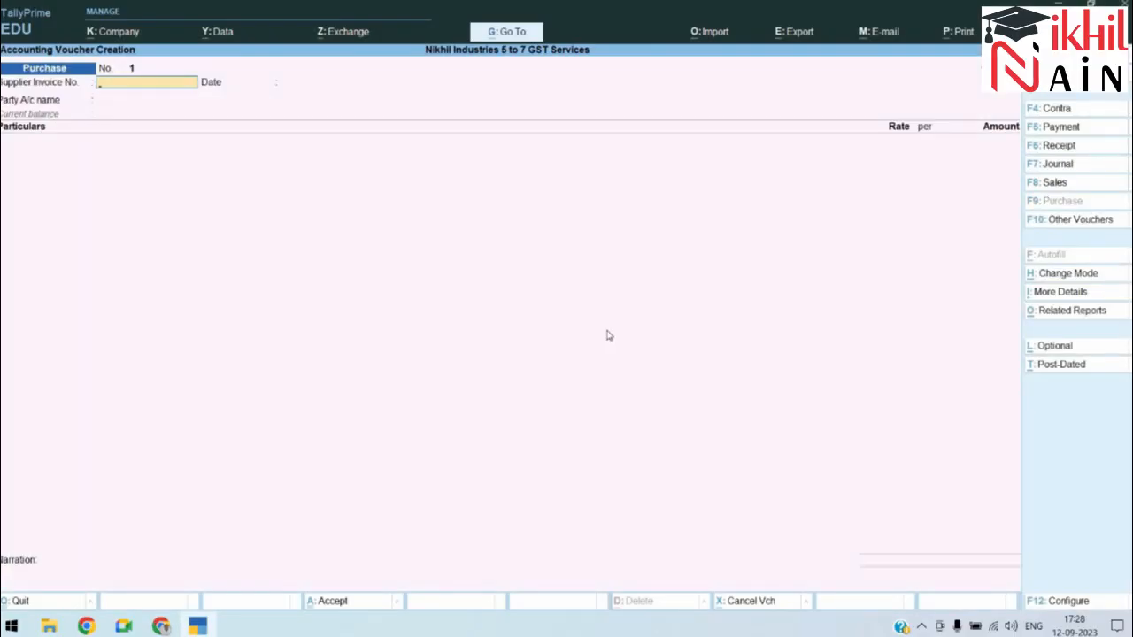
text(pur/018)
key(Return)
key(Return)
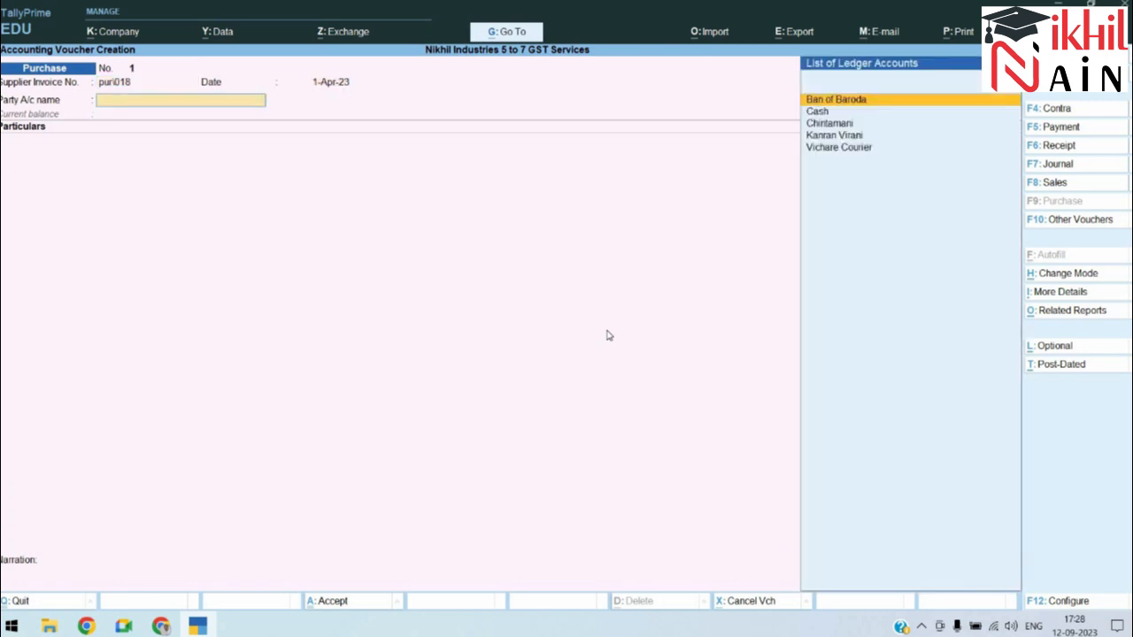
text(C)
key(BackSpace)
text(V)
key(Return)
key(ctrl+a)
key(ctrl+a)
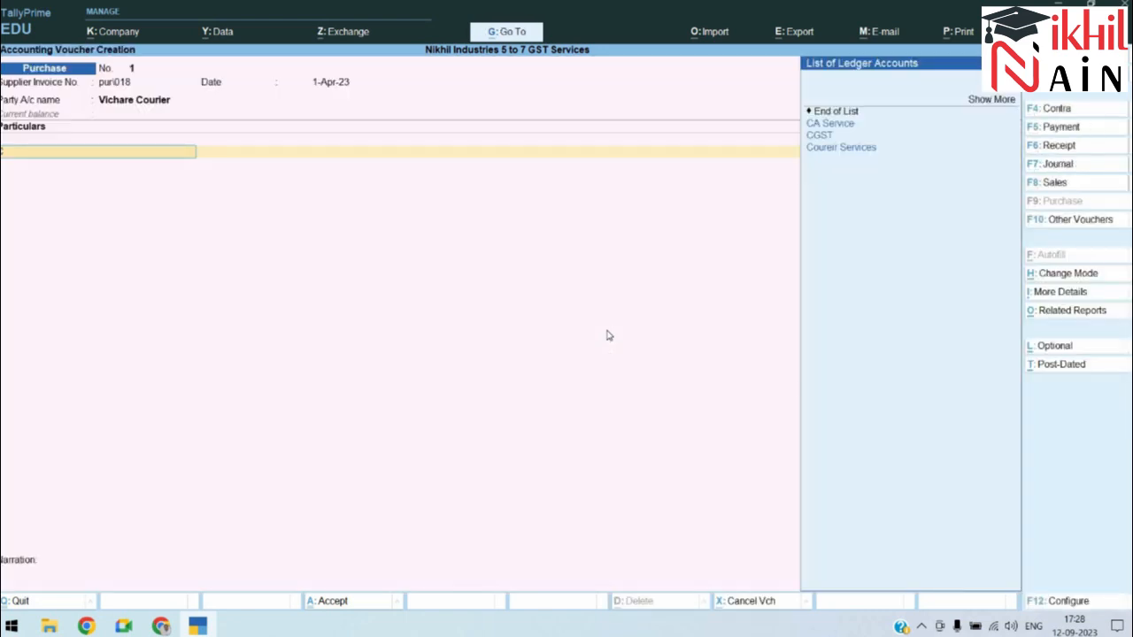
key(Down)
key(Down)
key(Down)
key(Return)
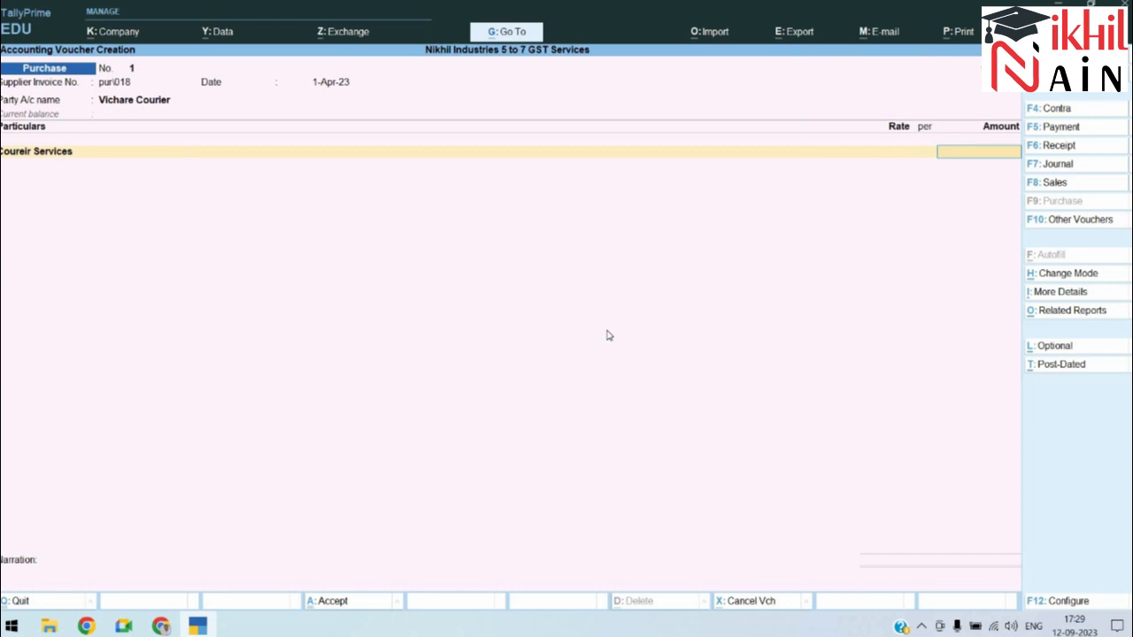
text(1000)
key(Return)
Step: Add CGST and SGST of 90.00 each and record the 1,180 total as a new bill
key(Return)
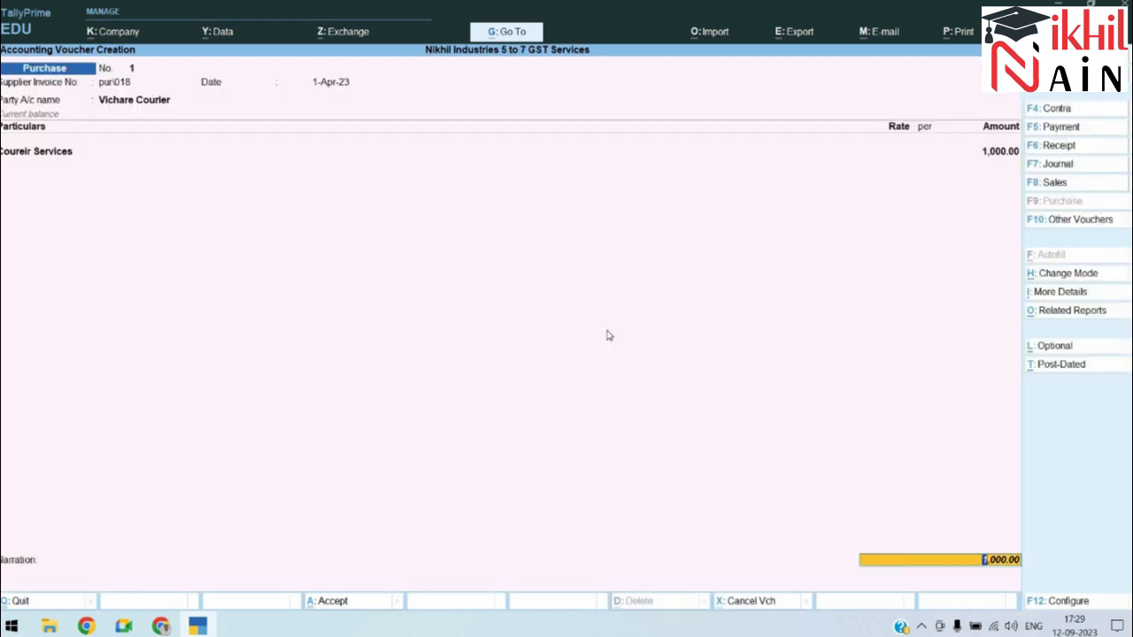
key(BackSpace)
key(Return)
key(Return)
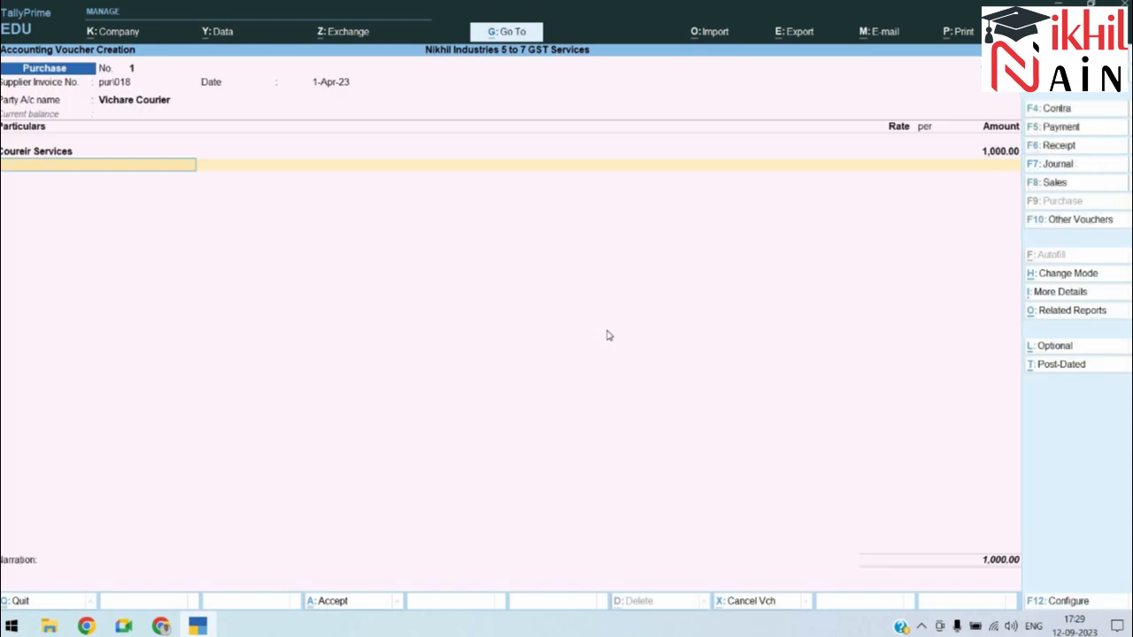
text(A)
key(BackSpace)
text(C)
key(Escape)
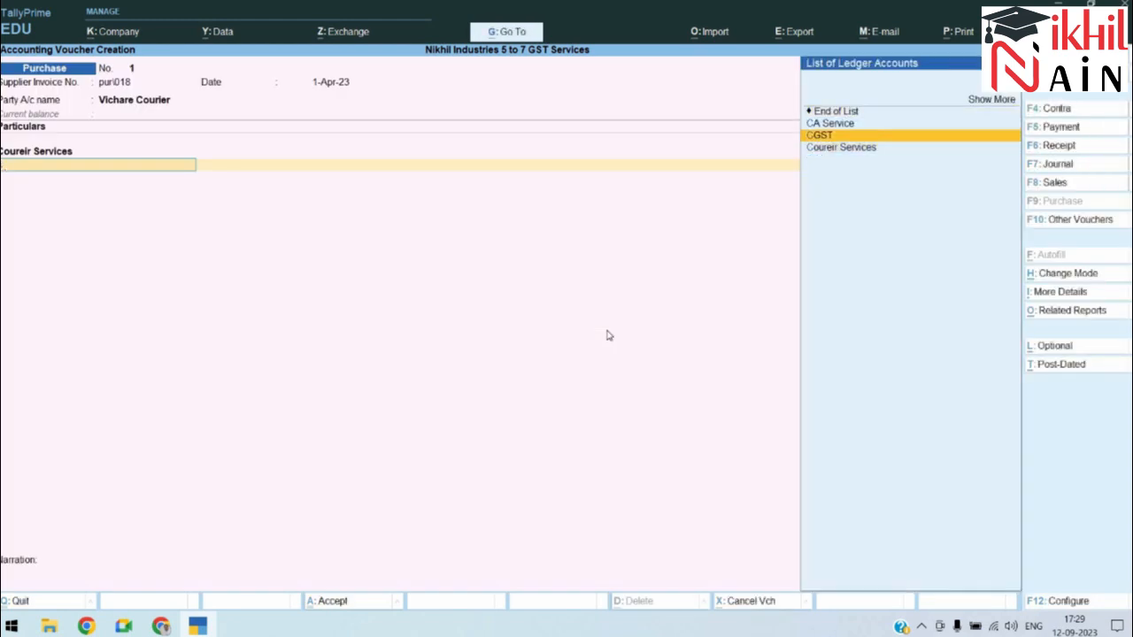
key(Up)
key(Return)
key(Return)
text(sgs)
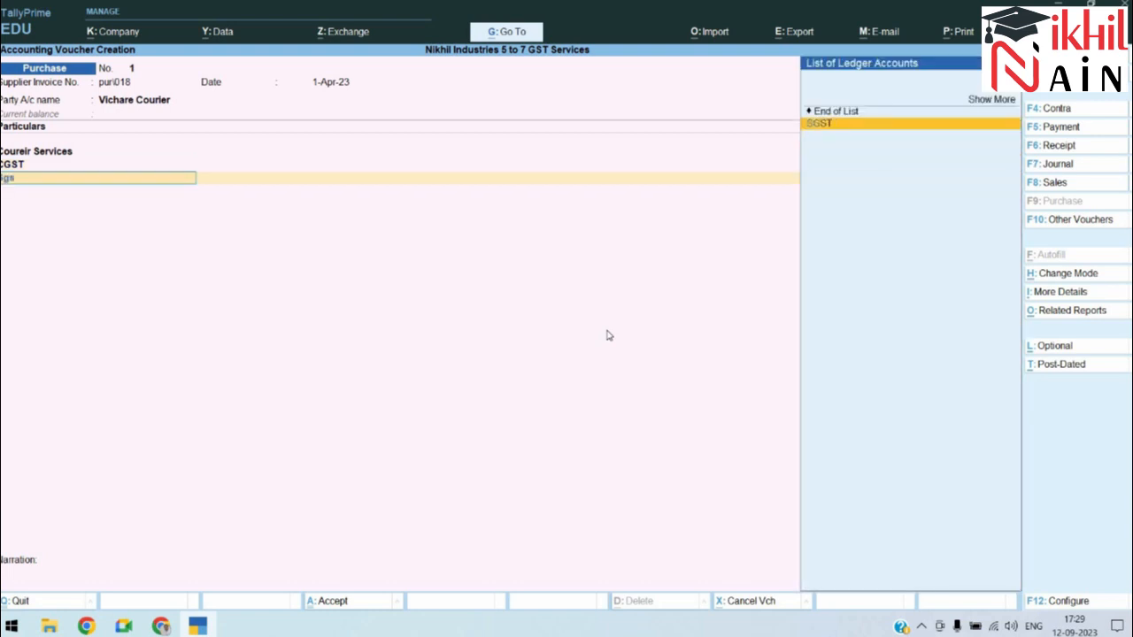
key(Return)
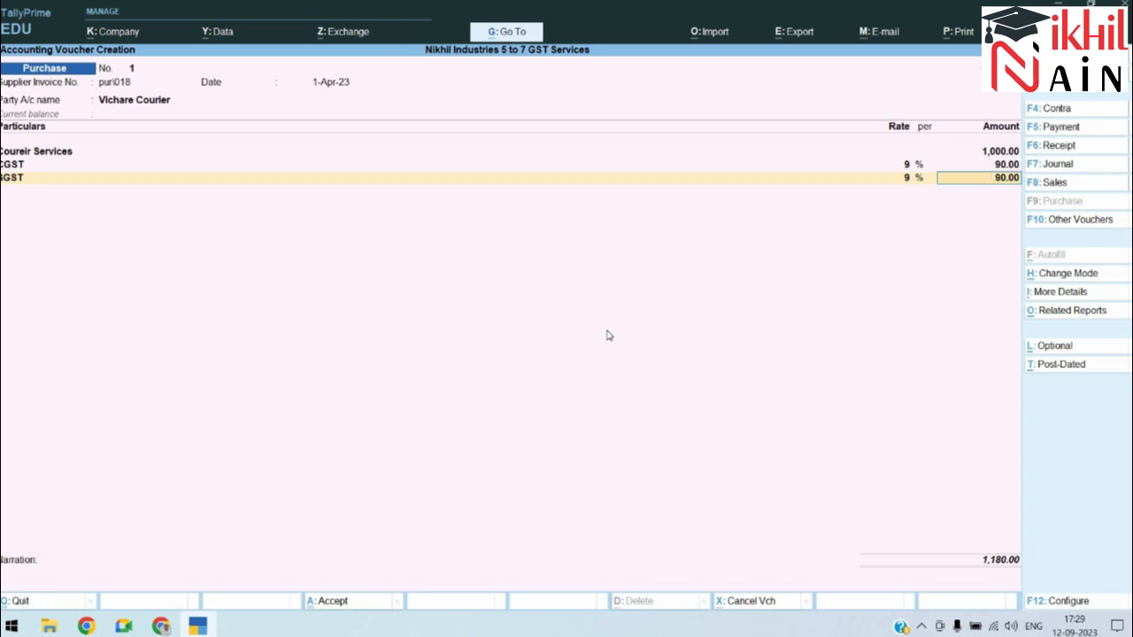
key(Return)
key(Return)
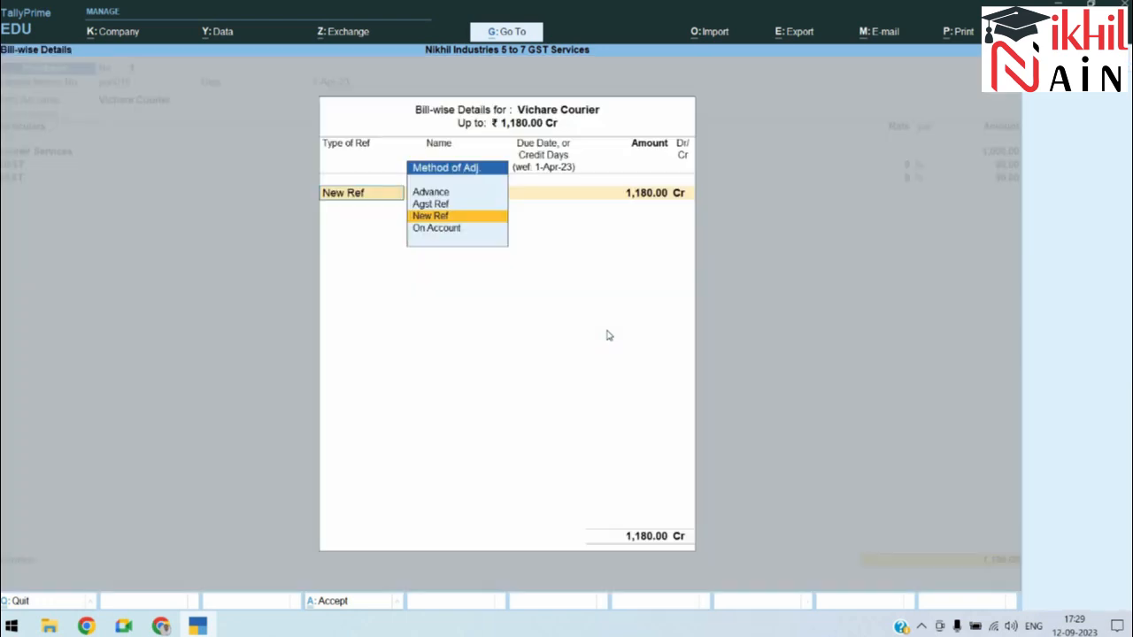
key(Return)
key(Return)
key(Return)
key(Return)
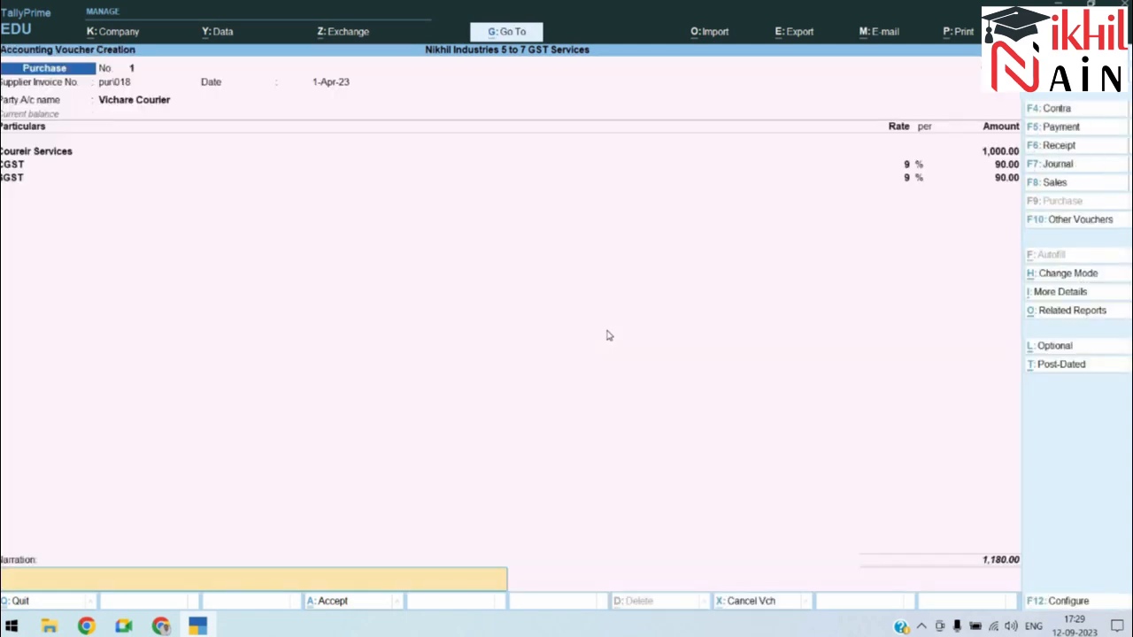
Step: Narrate 'Being courier service purchased from vichare courier with additional 18% GST Charged' and accept the voucher
text(Being good)
key(BackSpace)
key(BackSpace)
key(BackSpace)
key(BackSpace)
key(BackSpace)
text(e)
key(BackSpace)
text(reir)
key(BackSpace)
text(ier service purch)
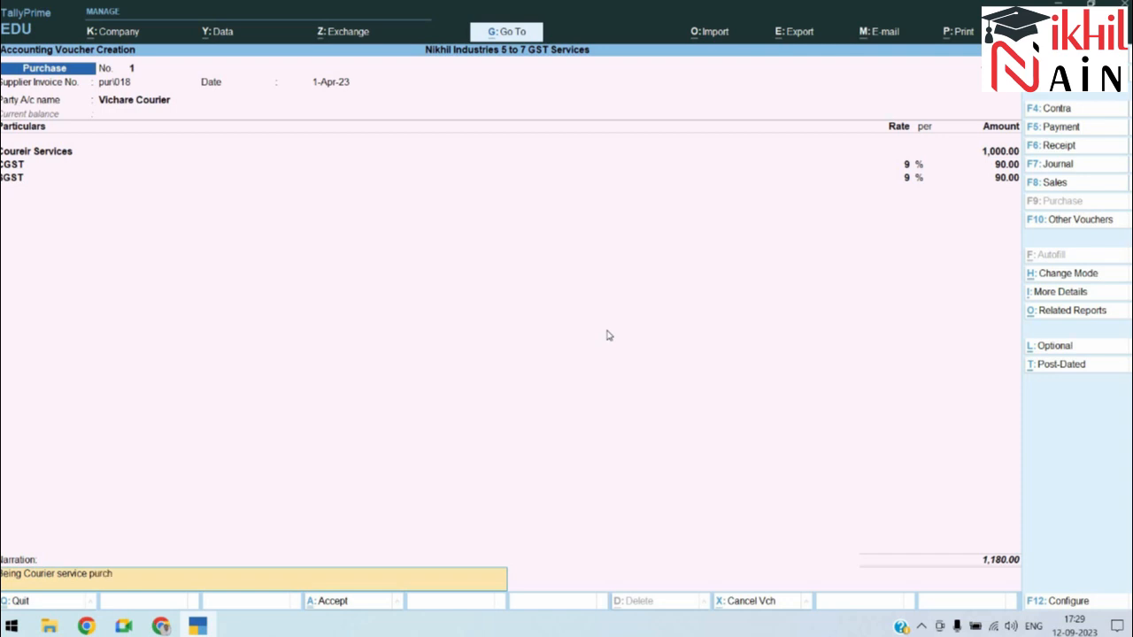
text(ased from vichare courier)
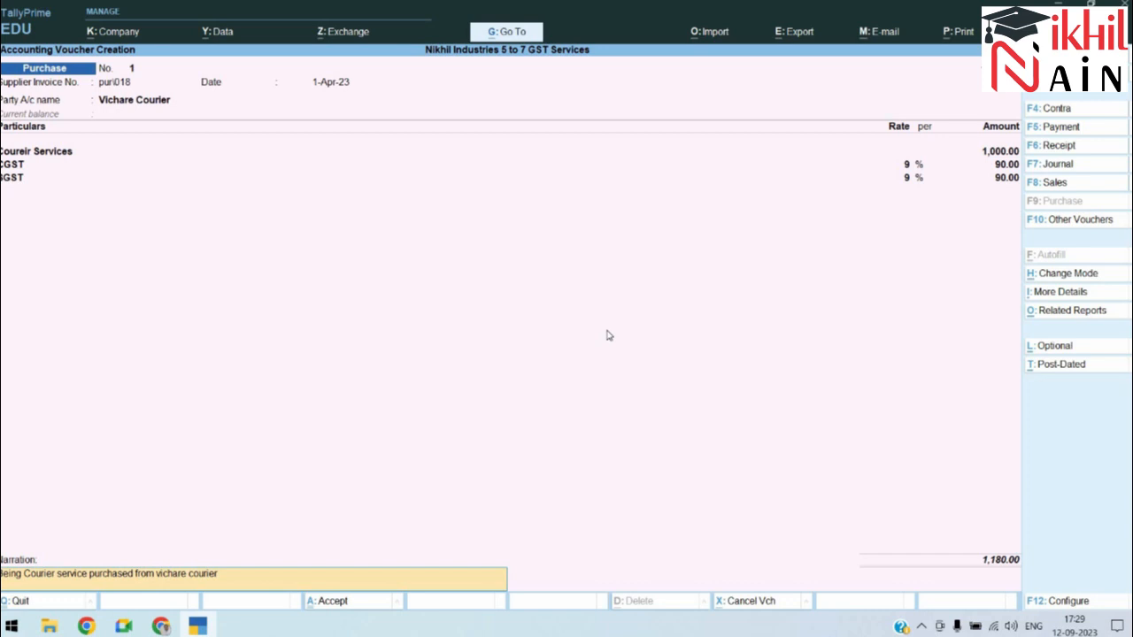
text( with additional 18% GST Charged)
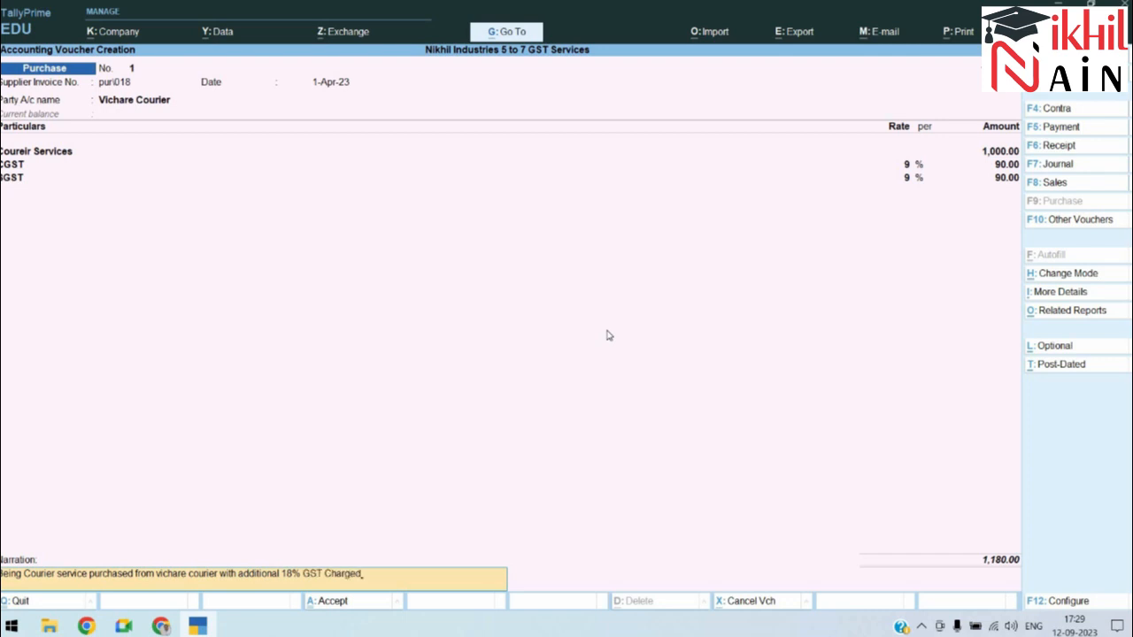
key(Return)
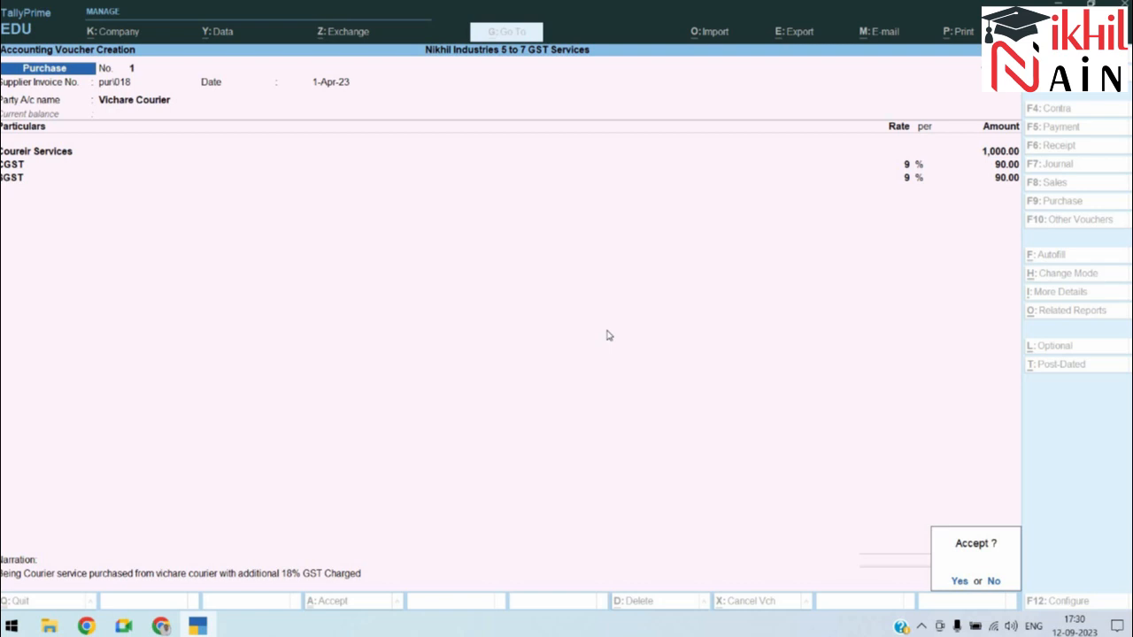
key(Return)
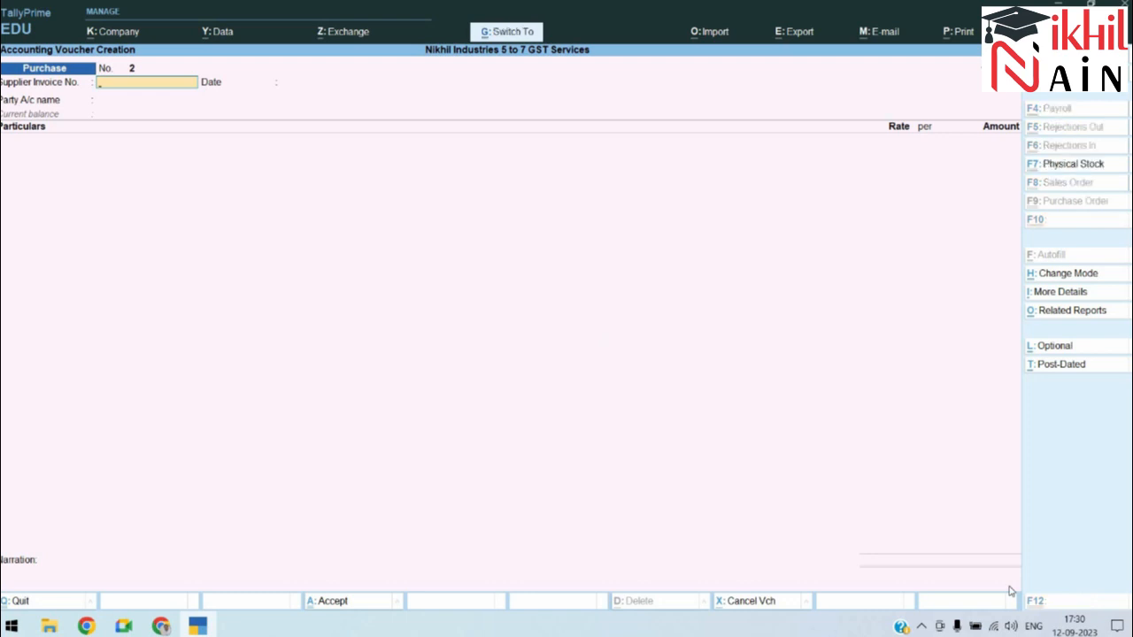
Step: Set up a payment from Ban of Baroda to Vichare Courier against bill pur\018 for 1,180 by cheque
key(Escape)
key(alt+Tab)
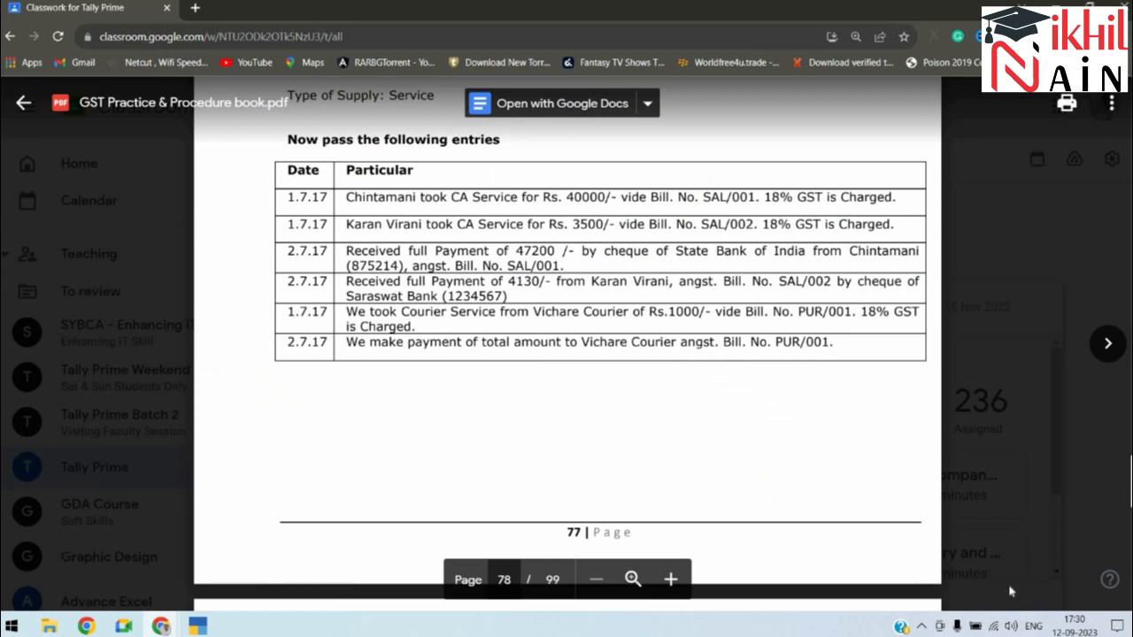
key(alt+Tab)
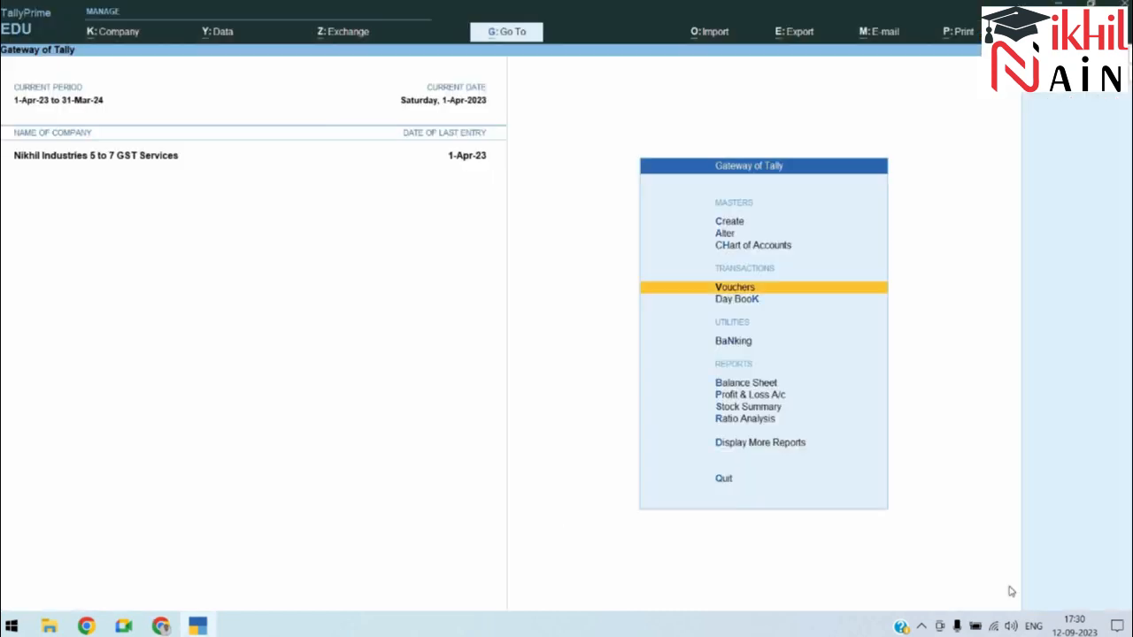
key(Return)
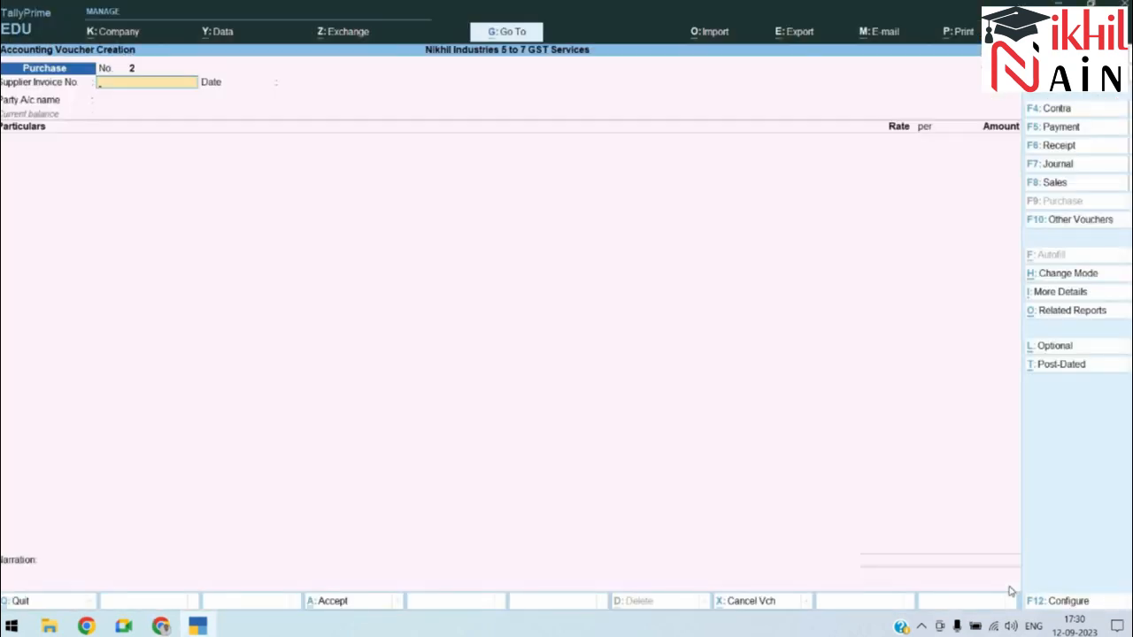
key(F5)
key(Down)
key(Return)
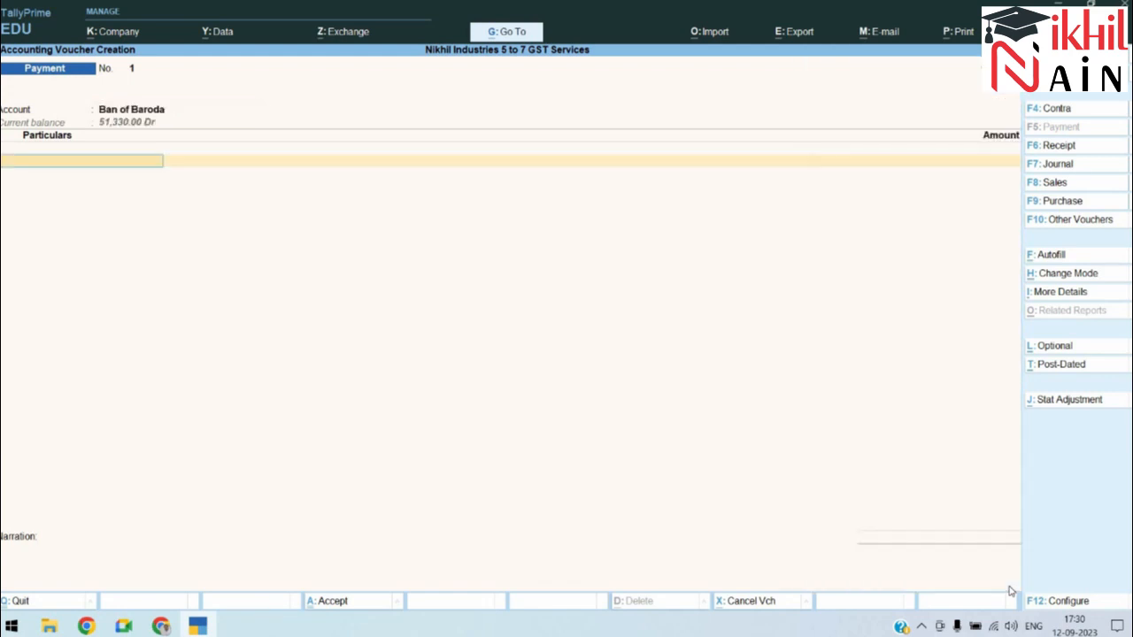
key(Return)
key(Return)
key(Return)
key(Return)
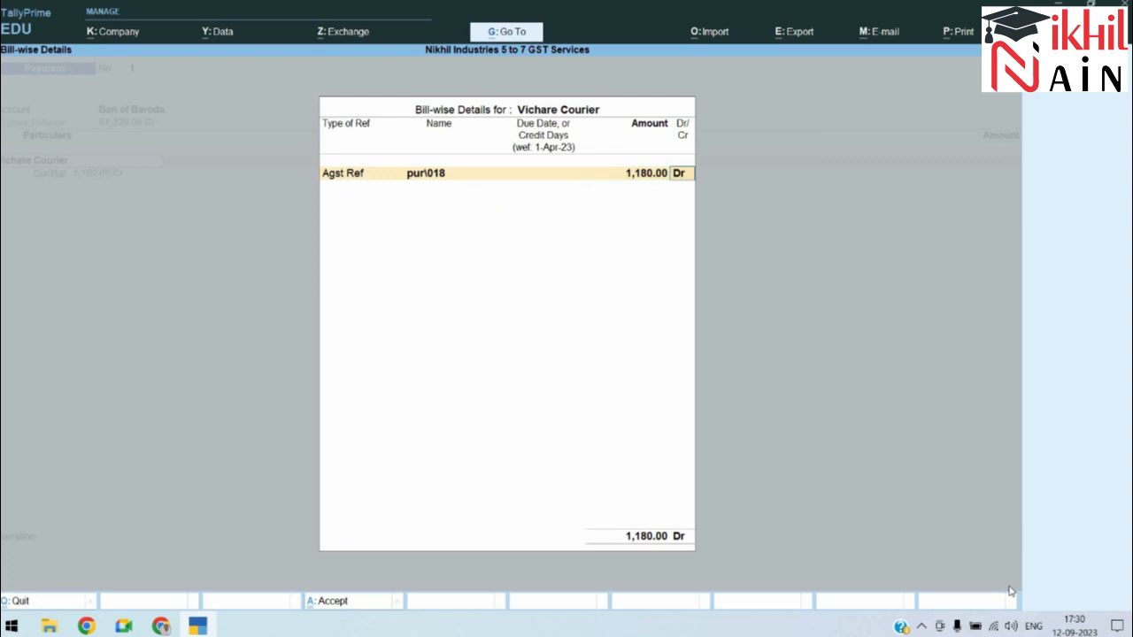
key(Return)
key(Return)
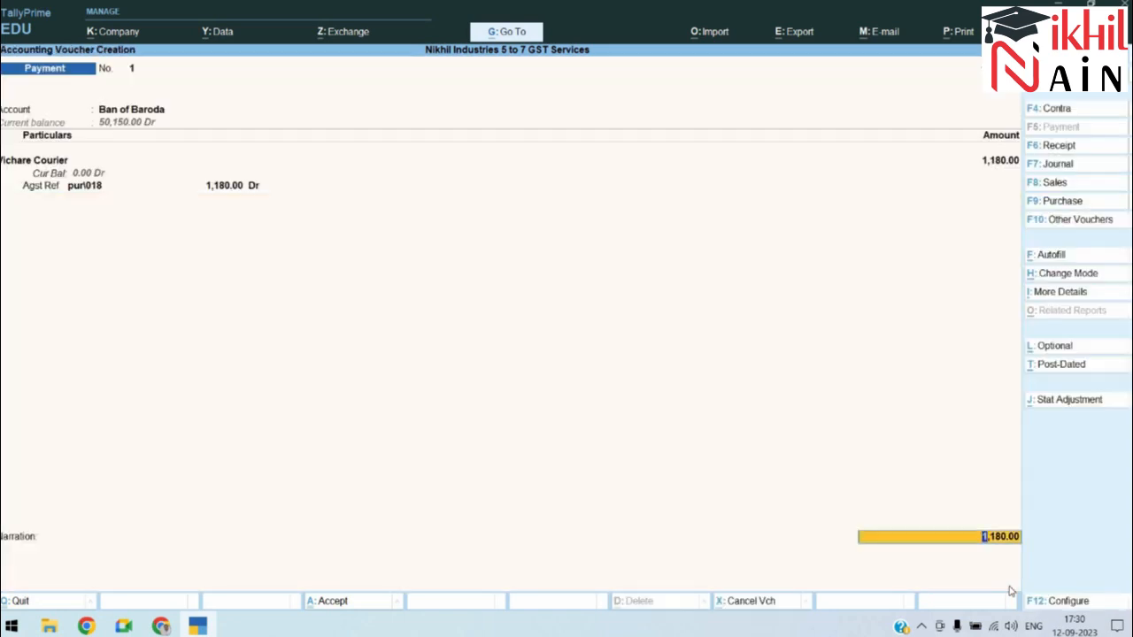
key(Return)
key(Return)
key(Return)
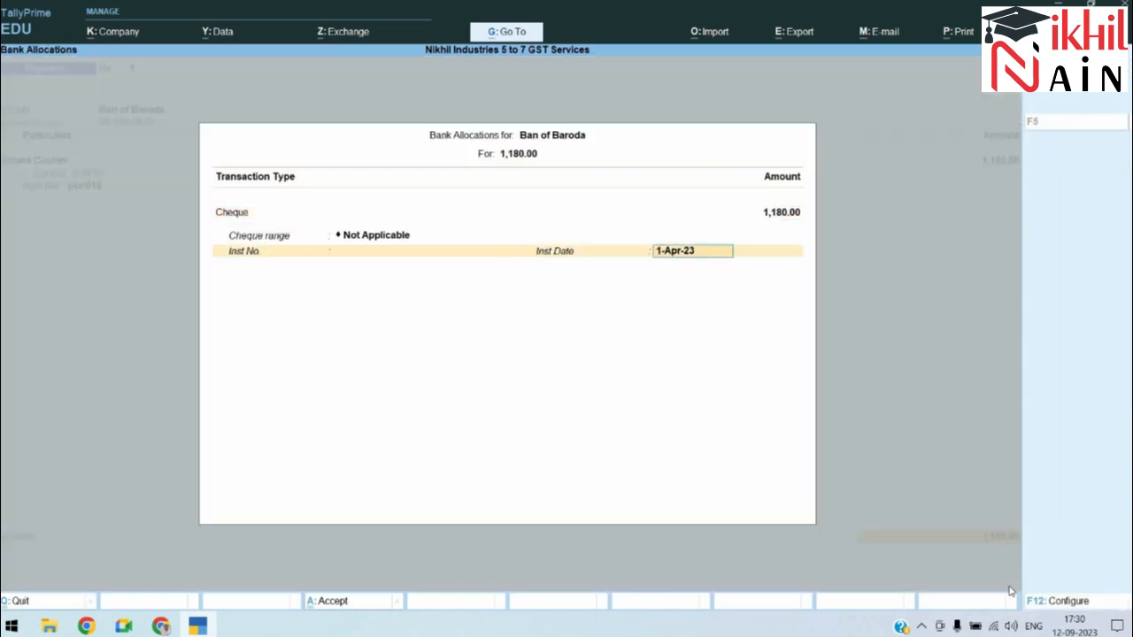
key(Return)
key(Return)
key(Escape)
Step: Narrate 'Being cheque issed to Vichare' and accept the payment voucher
key(ctrl)
key(ctrl)
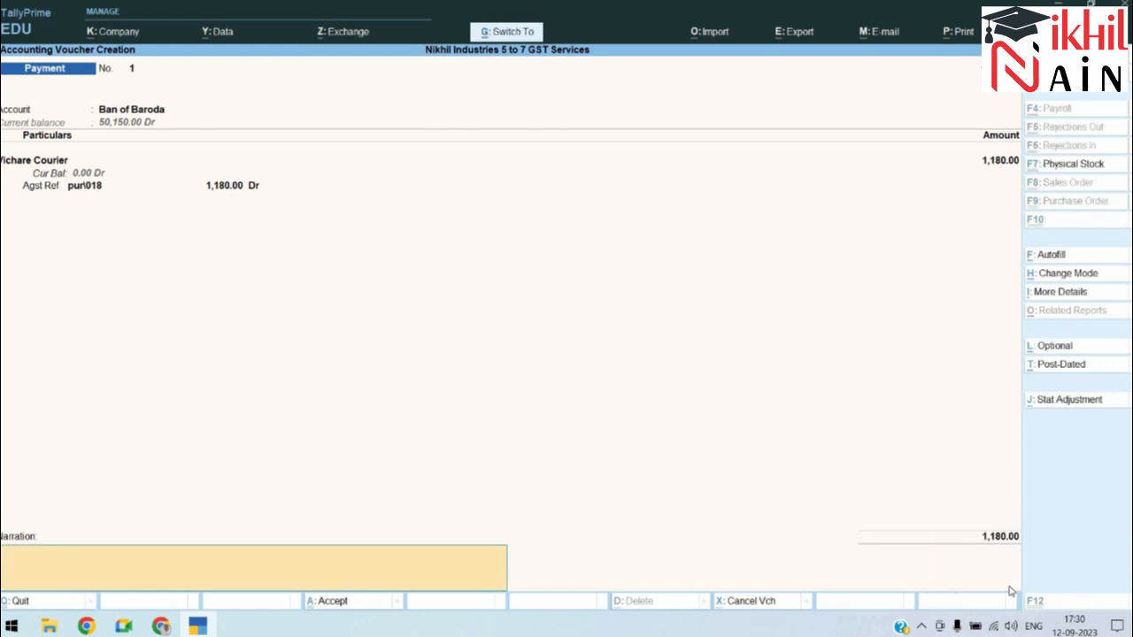
text(Being cheque issed to )
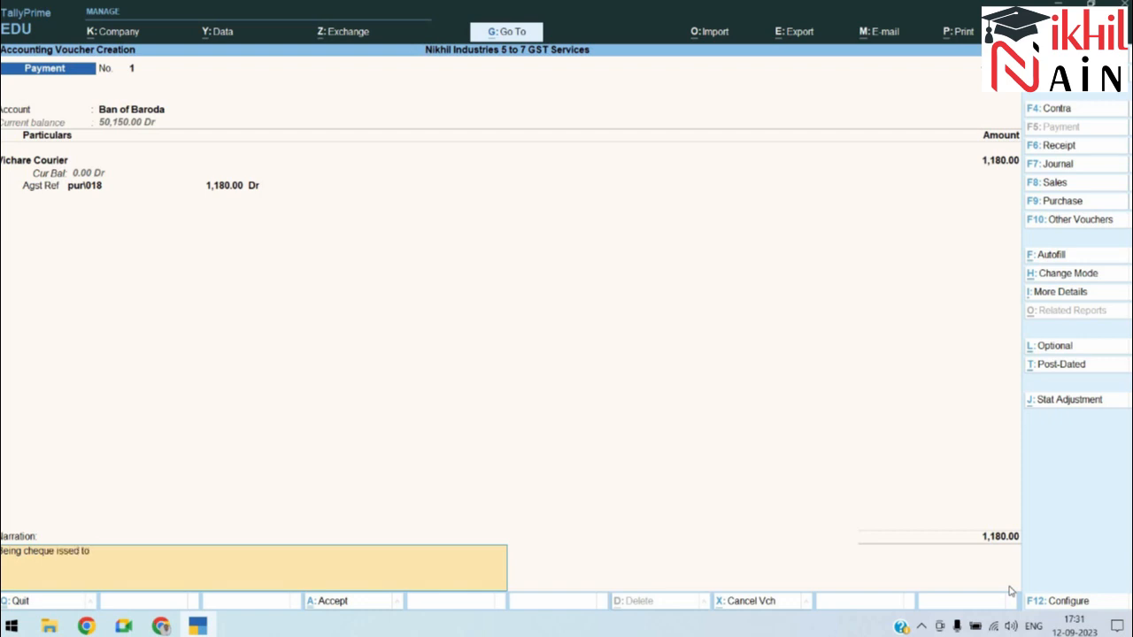
text(Vichare)
key(Return)
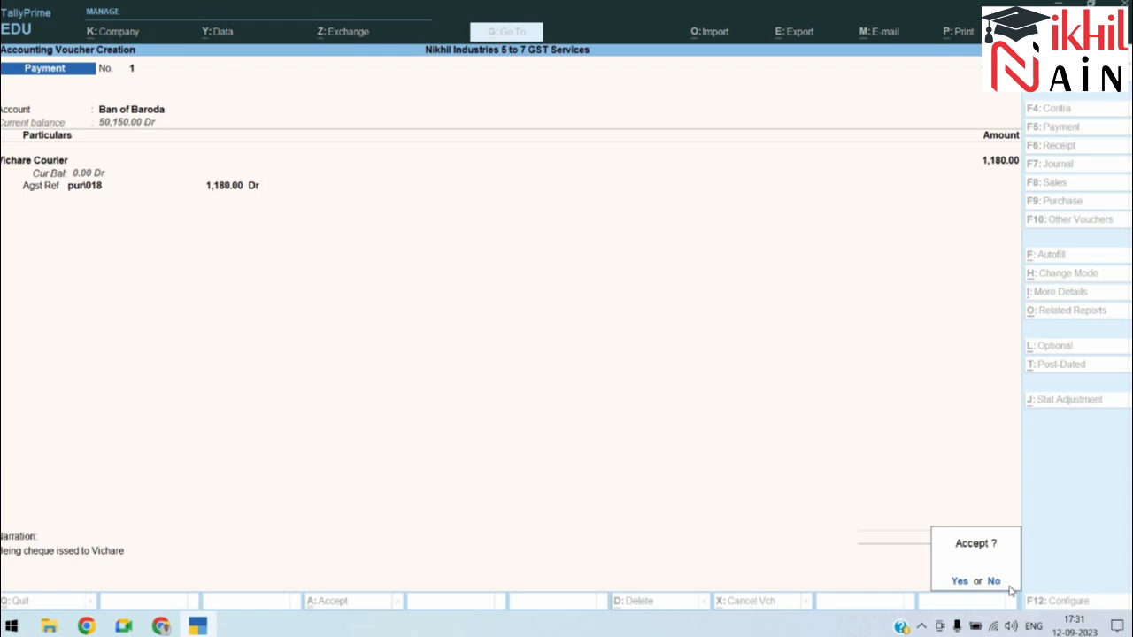
key(Return)
key(alt+Tab)
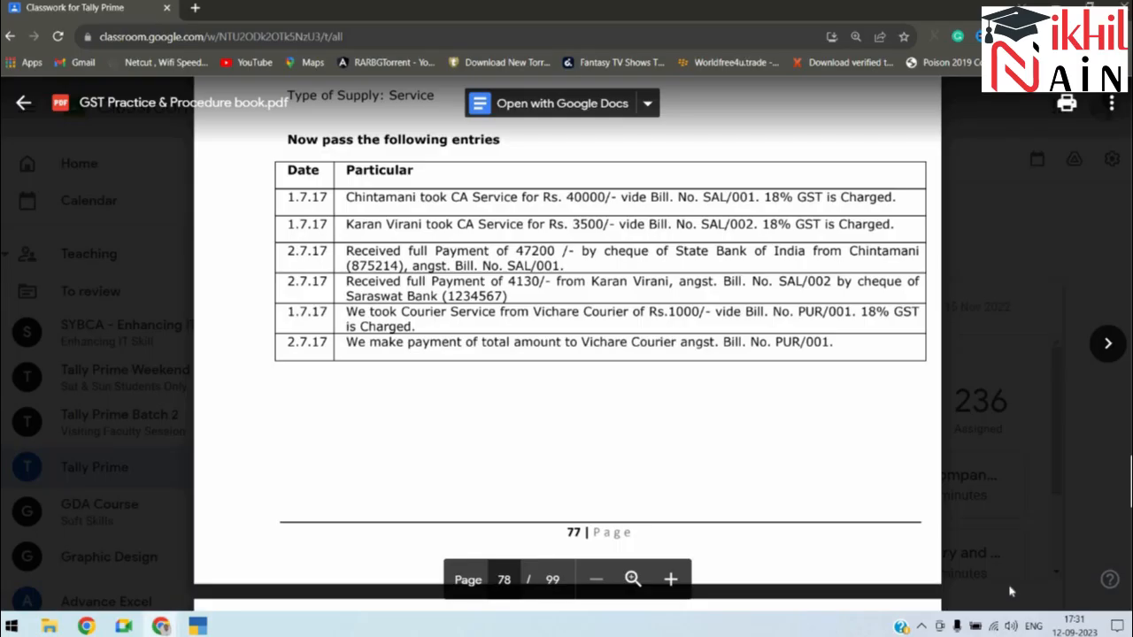
Step: Expand the Balance Sheet and inspect Duties & Taxes: CGST and SGST payable 3,825.00 each
scroll(1009, 591, down, 5)
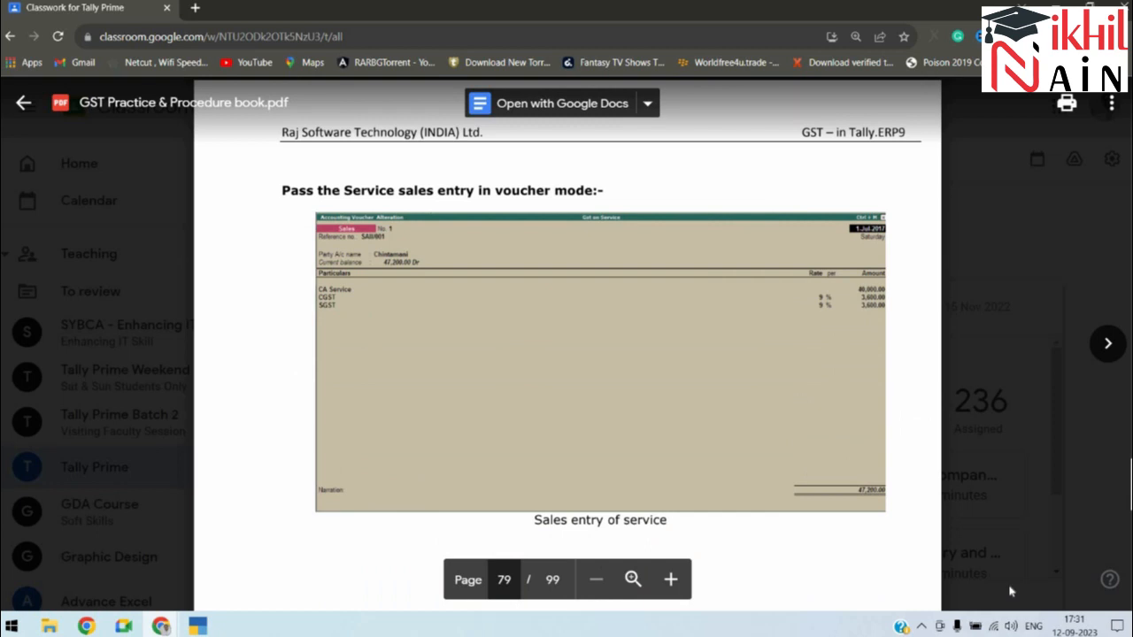
key(alt+Tab)
key(Escape)
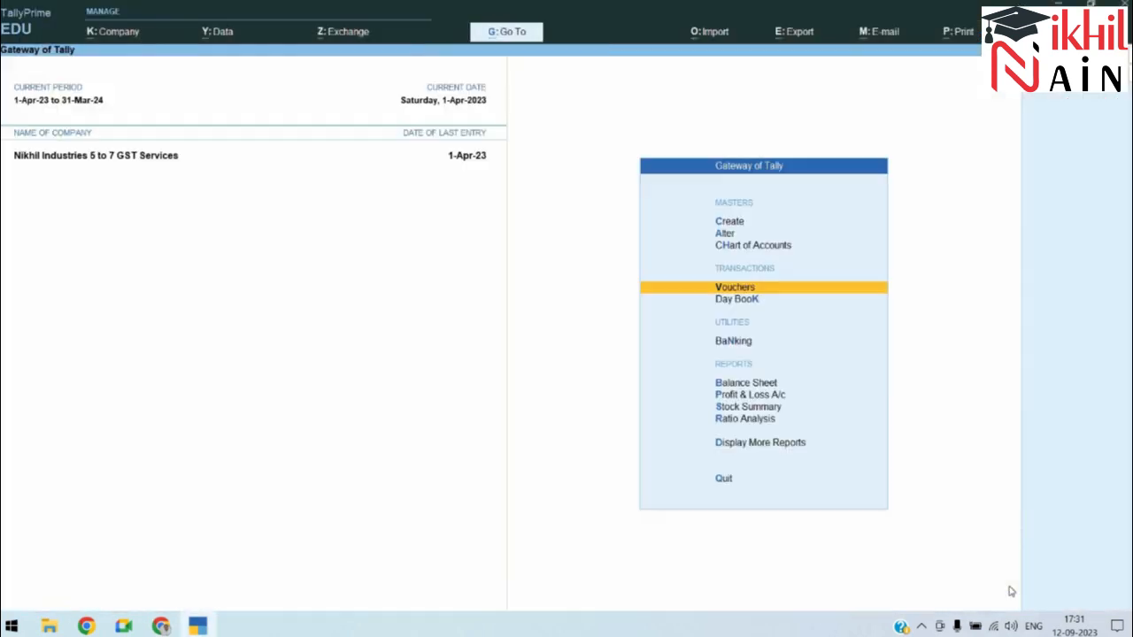
key(Down)
key(Down)
key(Down)
key(Return)
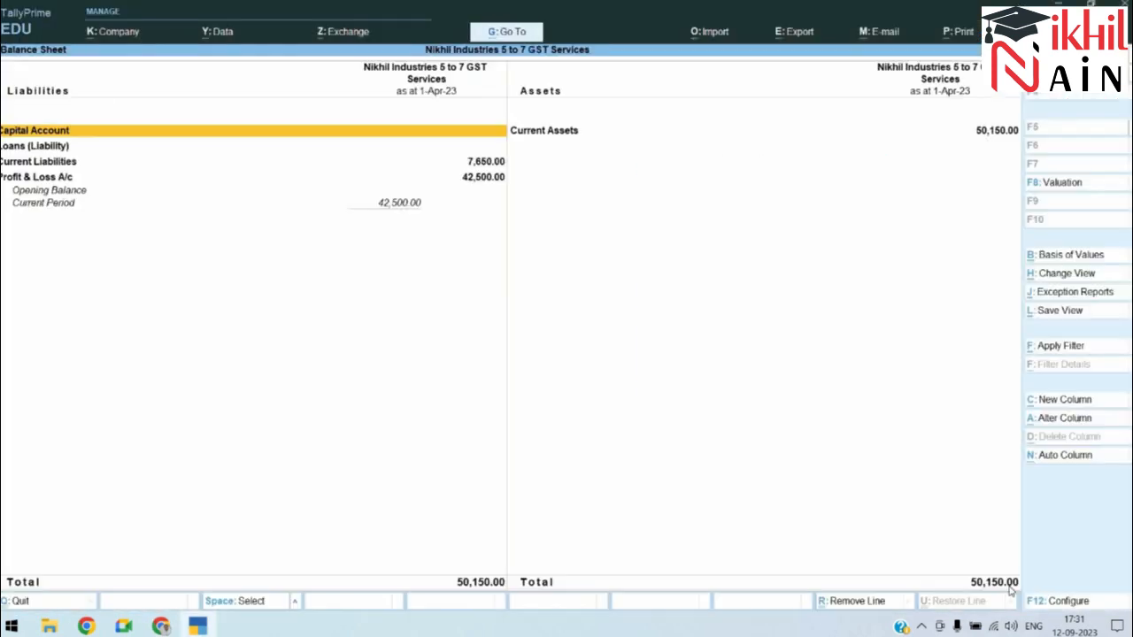
key(Down)
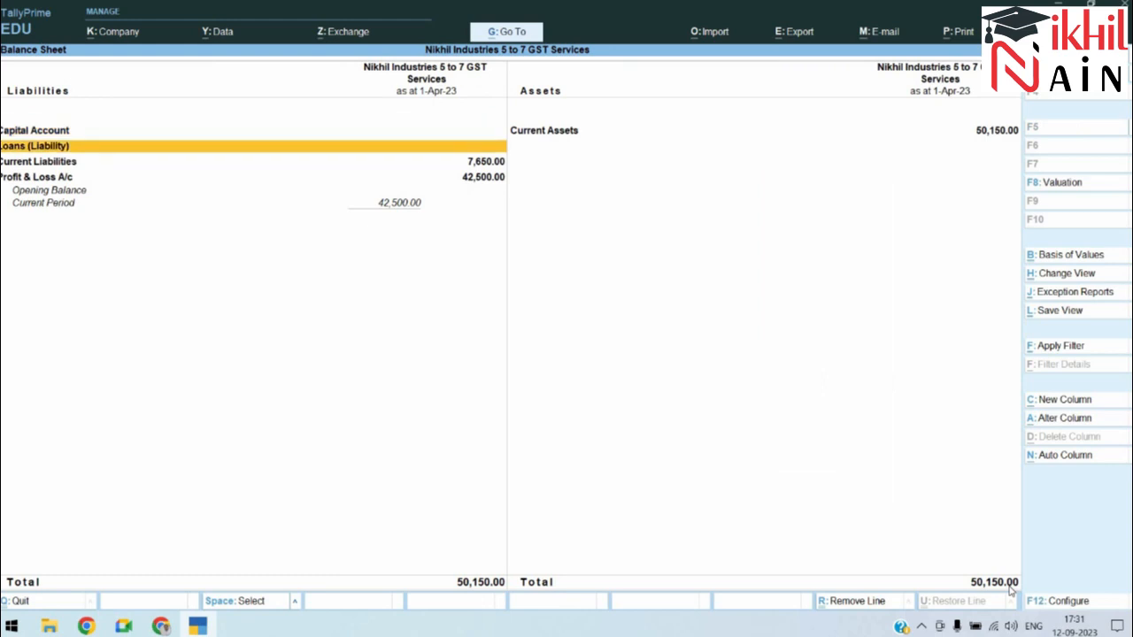
key(alt+F5)
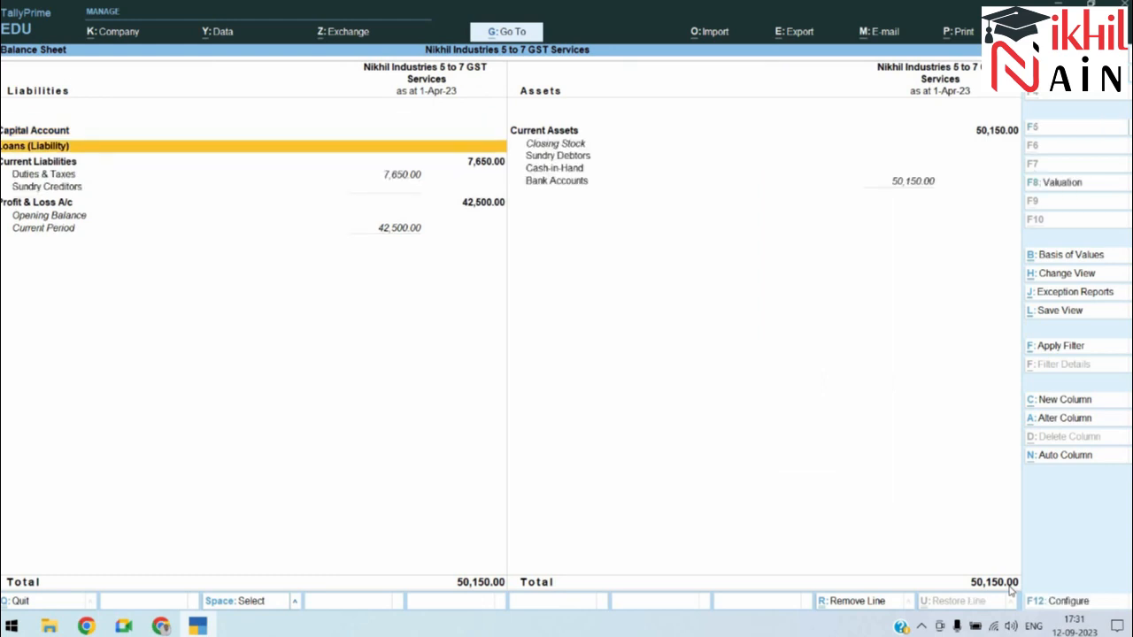
key(Down)
key(Down)
key(Return)
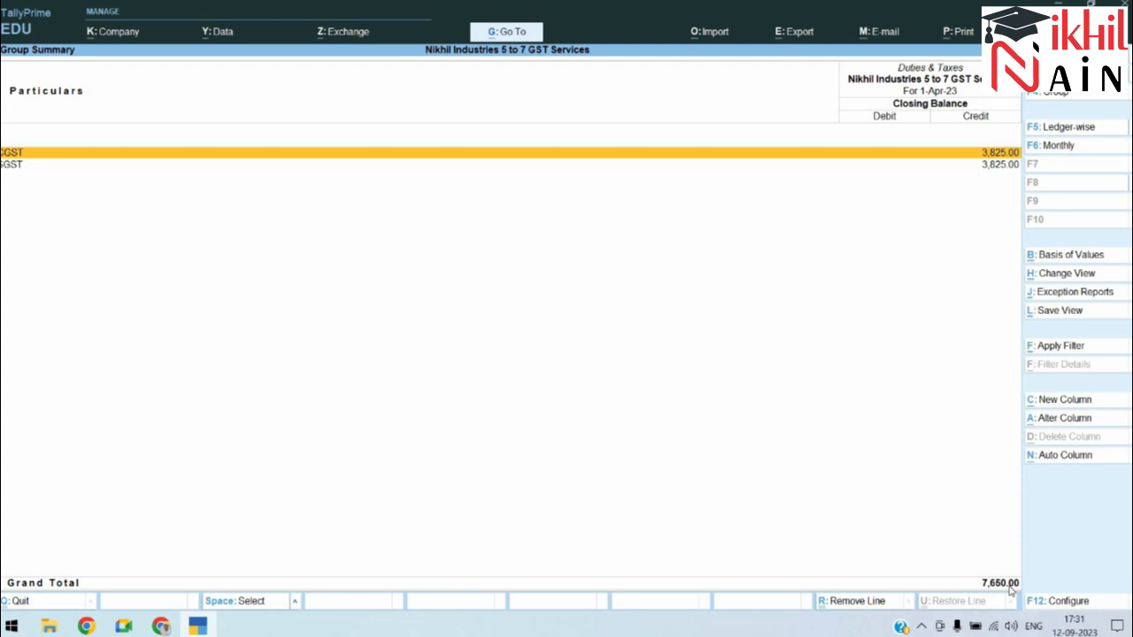
key(ctrl)
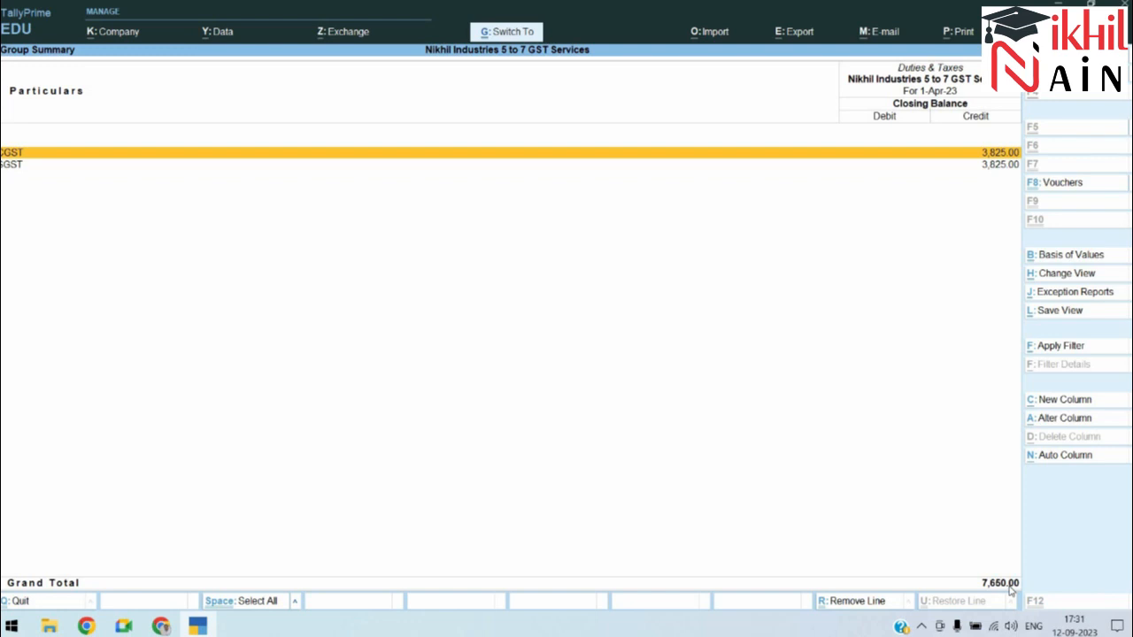
key(ctrl+q)
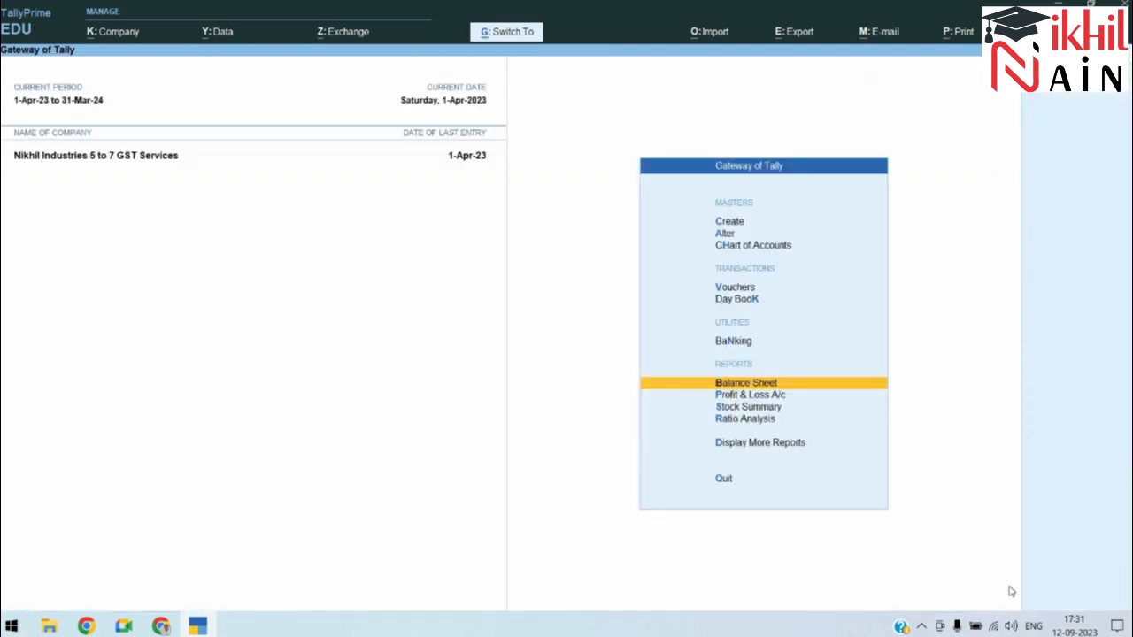
key(Up)
key(Up)
key(Up)
Step: Enter a 31-7 payment from Ban of Baroda paying CGST 3,825 and SGST 3,825
key(Return)
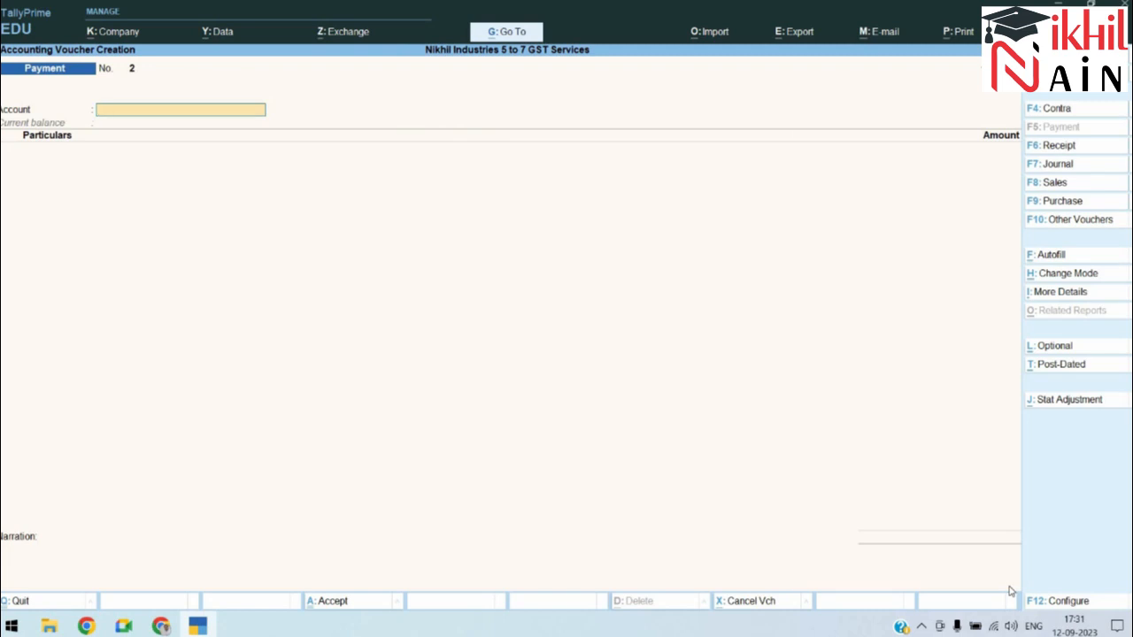
text(ba)
key(Return)
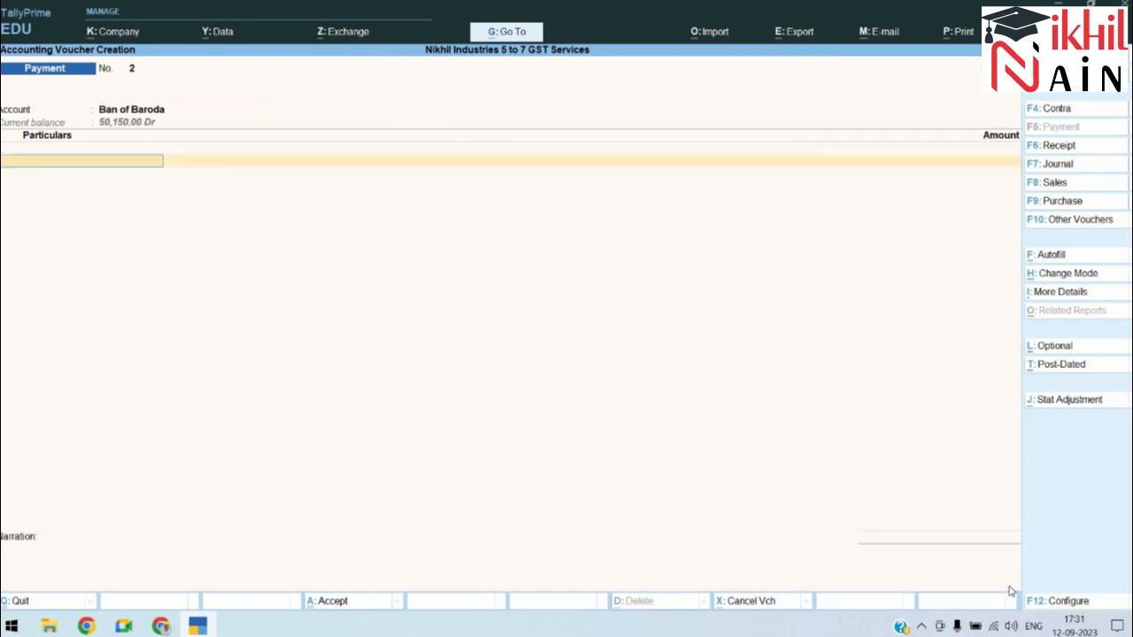
key(F2)
text(31-7)
key(Return)
text(cg)
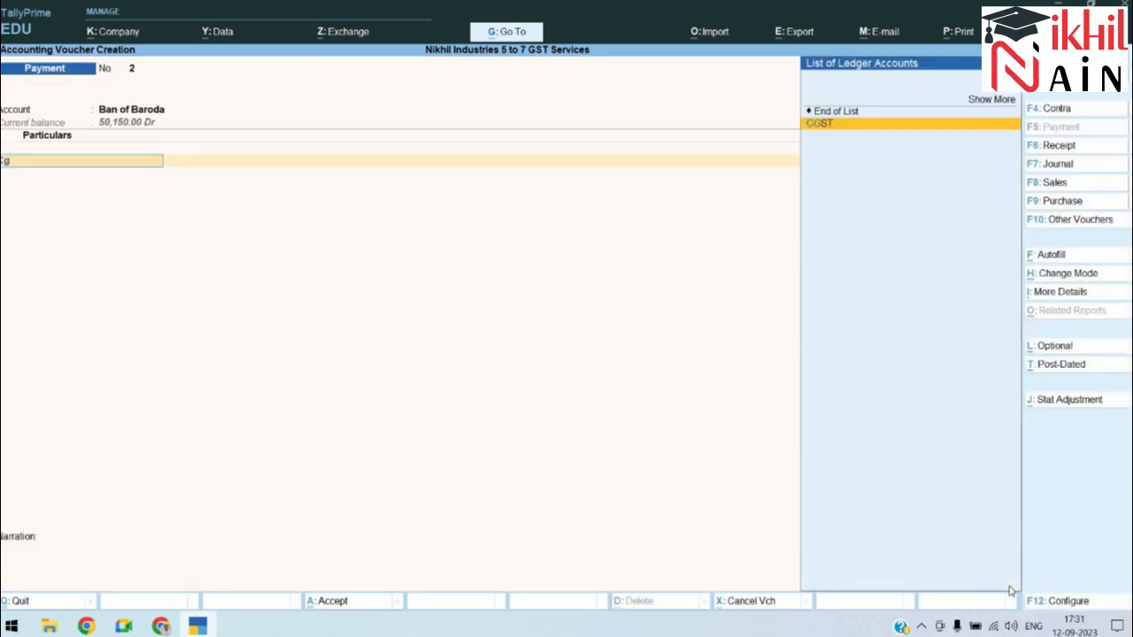
key(Return)
text(3825)
key(Return)
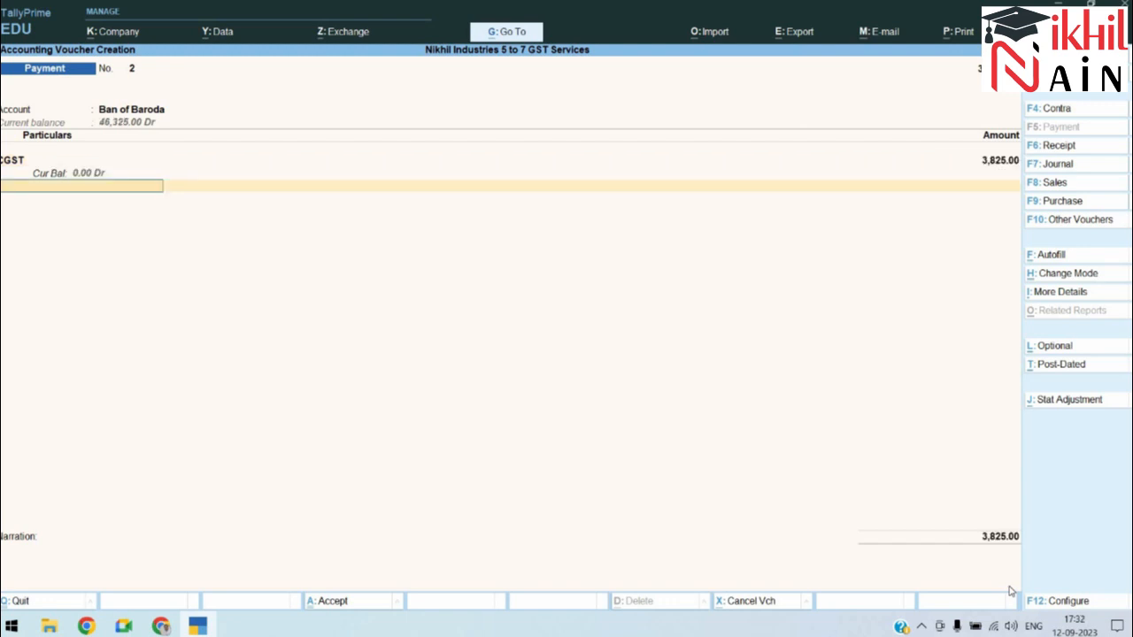
text(s)
key(Return)
text(3825)
key(Return)
Step: Add the narration 'for payment of GST' and accept the payment voucher
key(Return)
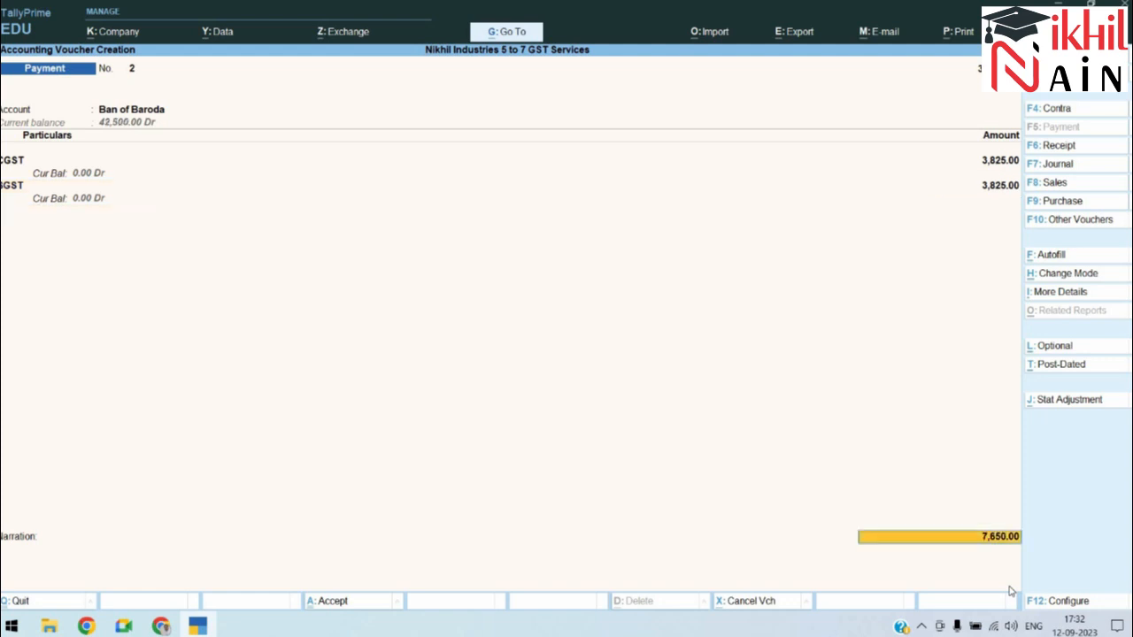
key(Return)
key(Return)
key(Return)
key(Return)
key(Return)
key(ctrl+r)
key(BackSpace)
key(BackSpace)
key(BackSpace)
key(BackSpace)
key(BackSpace)
key(BackSpace)
key(BackSpace)
key(BackSpace)
key(BackSpace)
key(BackSpace)
key(BackSpace)
text(for p)
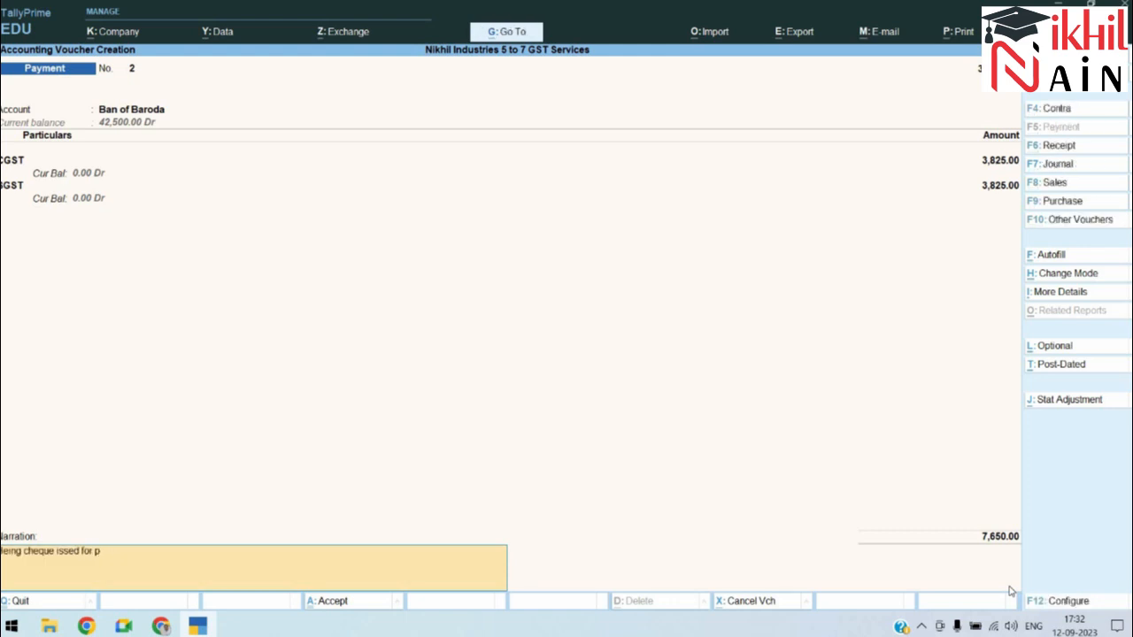
text(ayment of GST)
key(Return)
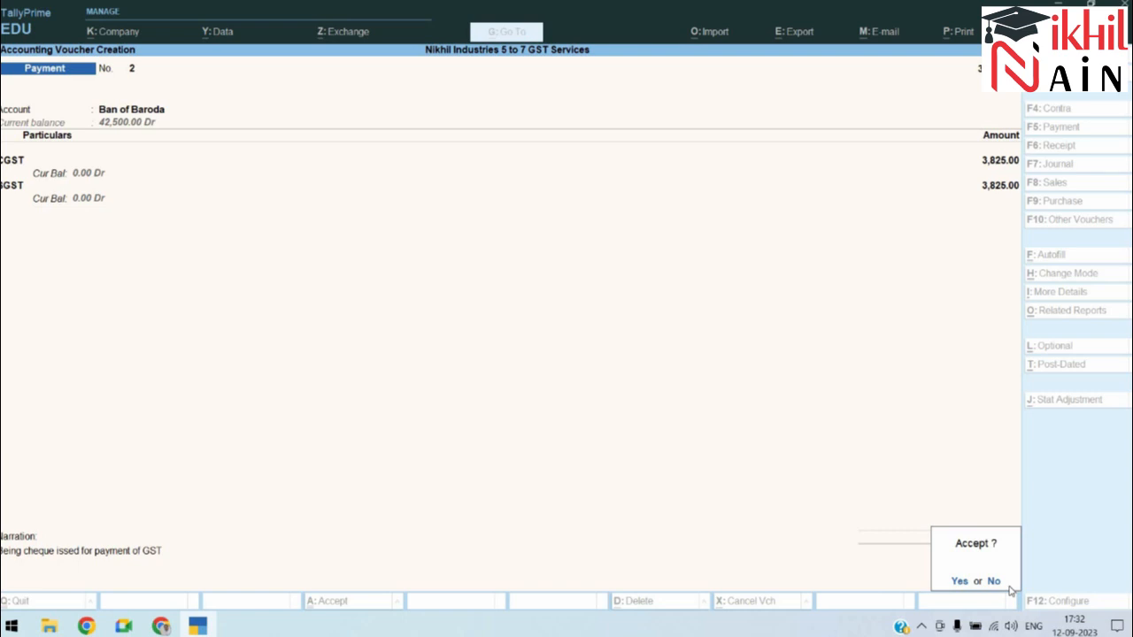
key(Return)
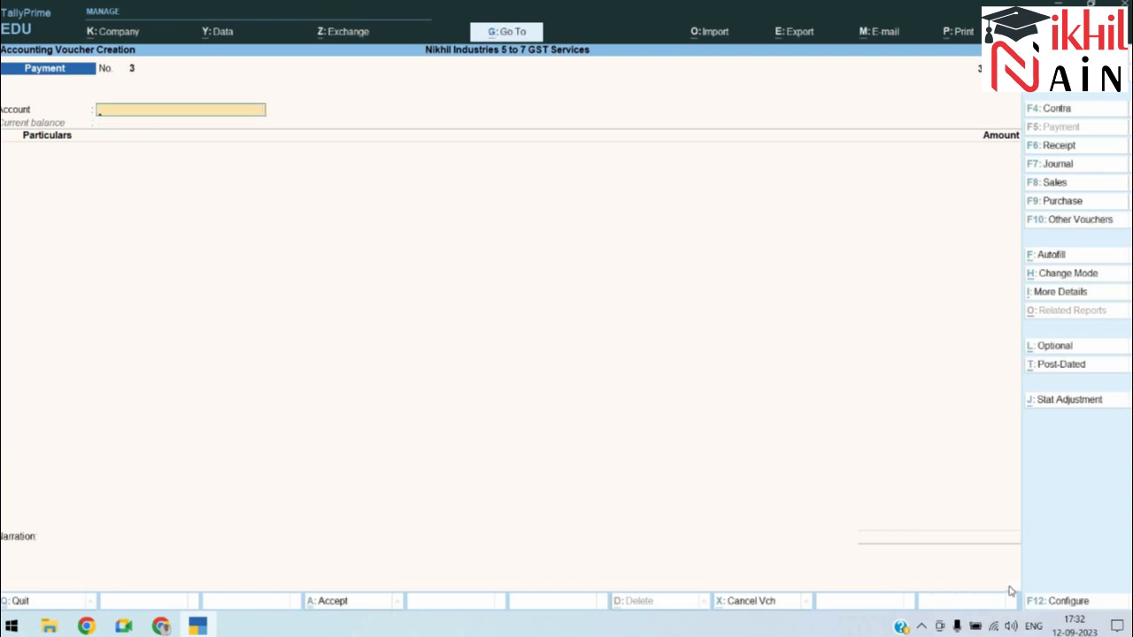
key(alt)
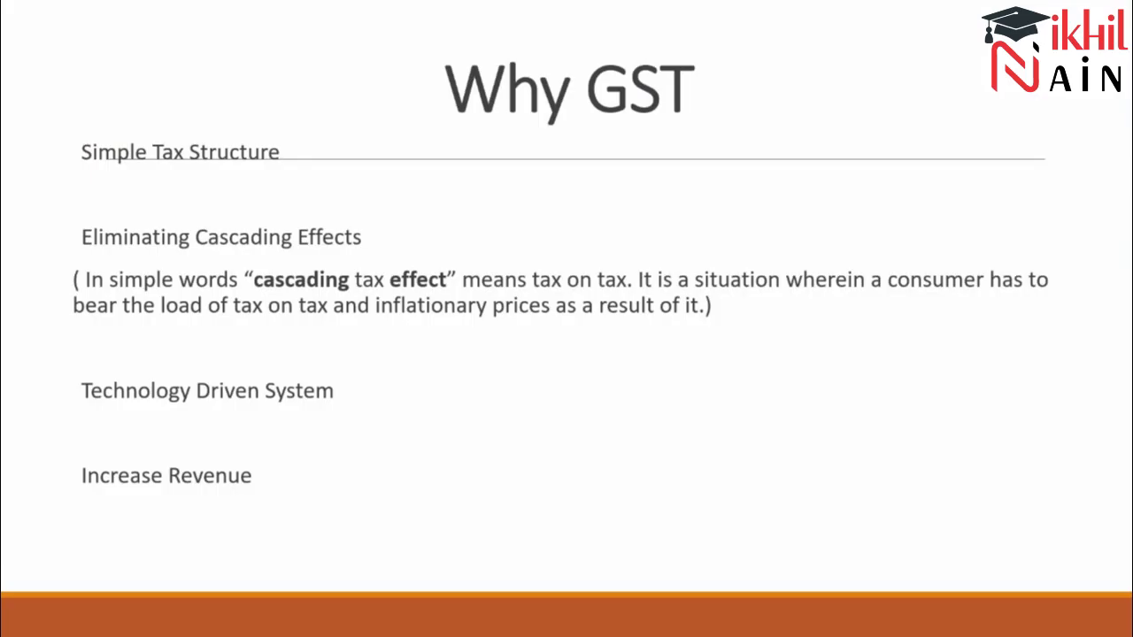